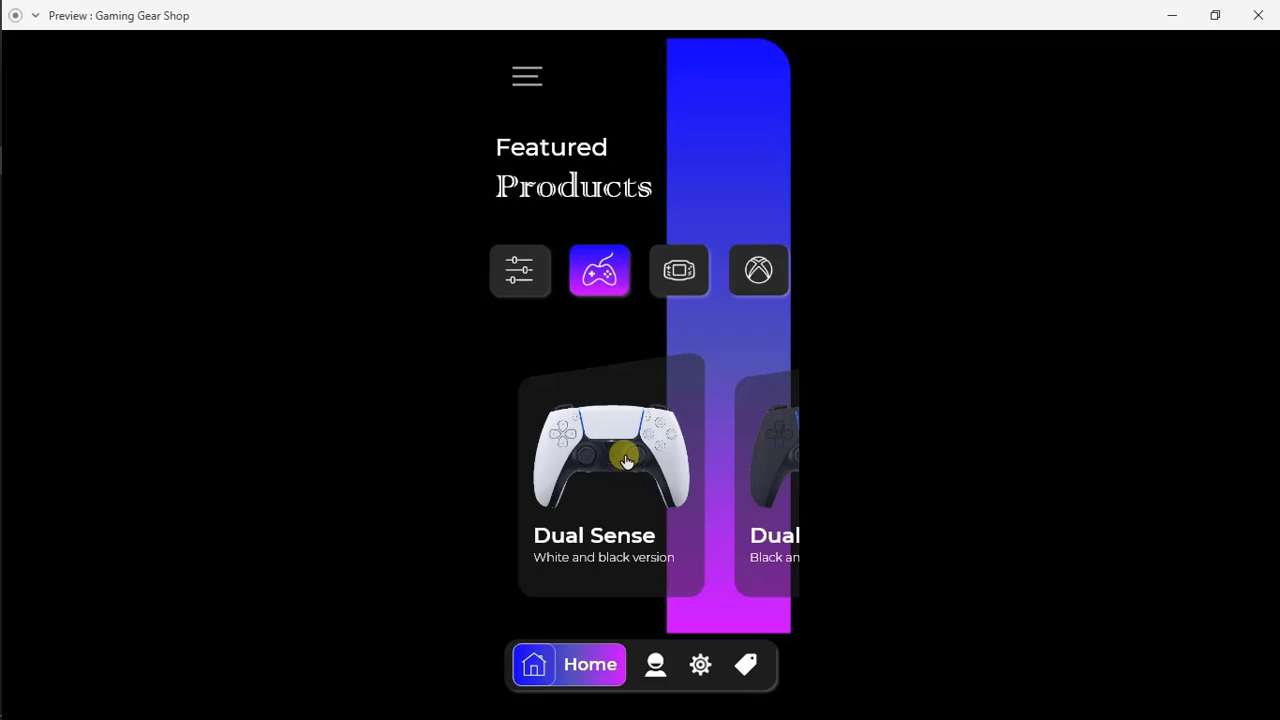
Preview the white Dual Sense product page, switch through its black and red variants, return to the featured products and close the preview
{"action": "left_click", "coordinate": [624, 454]}
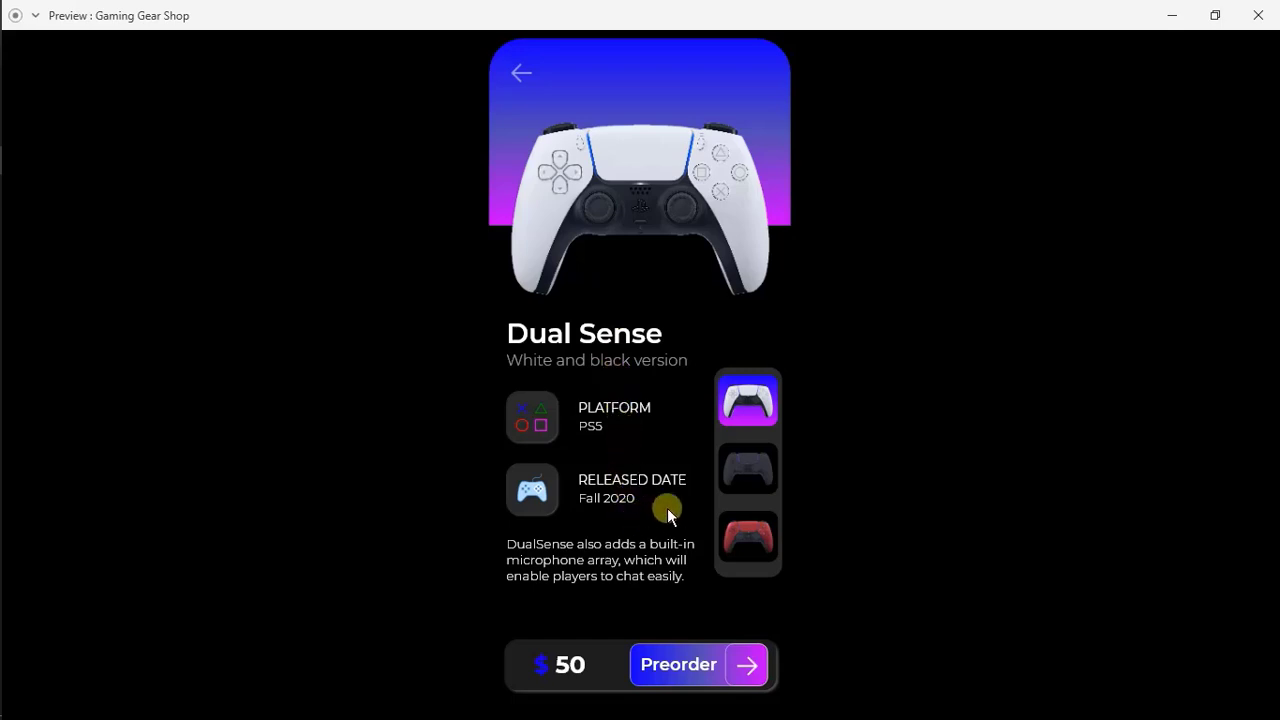
{"action": "left_click", "coordinate": [745, 475]}
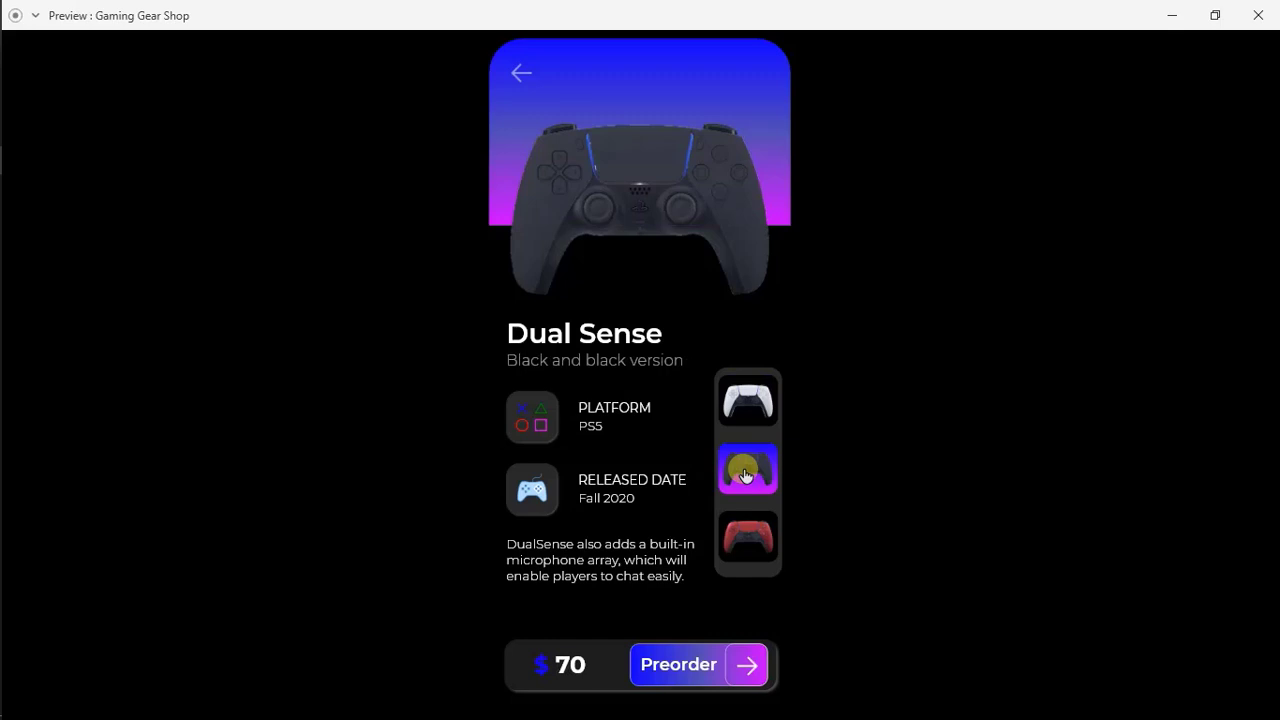
{"action": "left_click", "coordinate": [754, 537]}
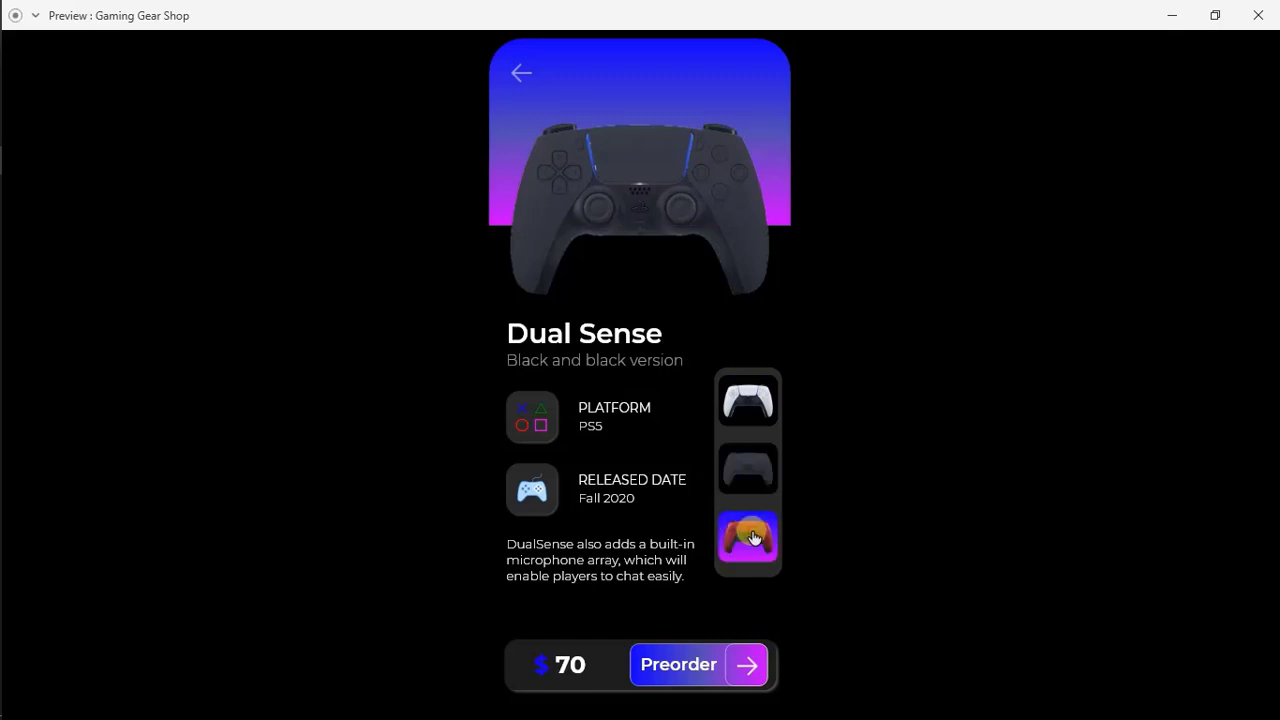
{"action": "left_click", "coordinate": [754, 478]}
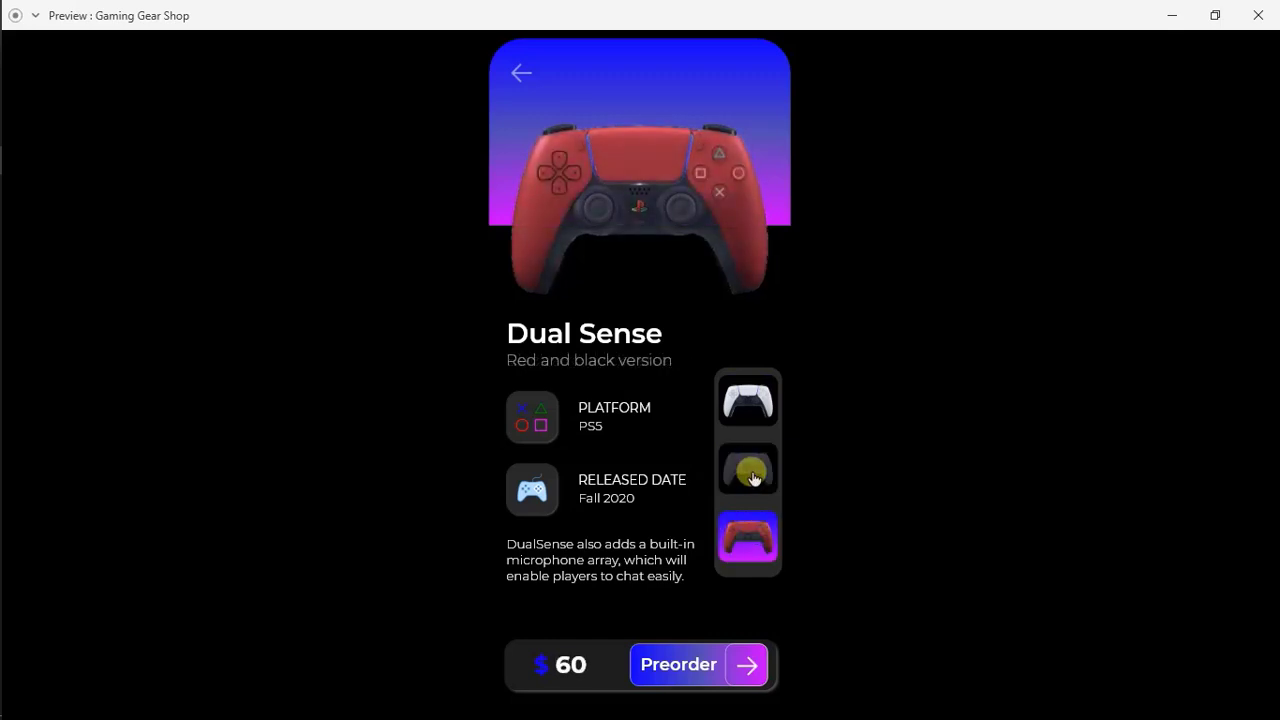
{"action": "left_click", "coordinate": [759, 410]}
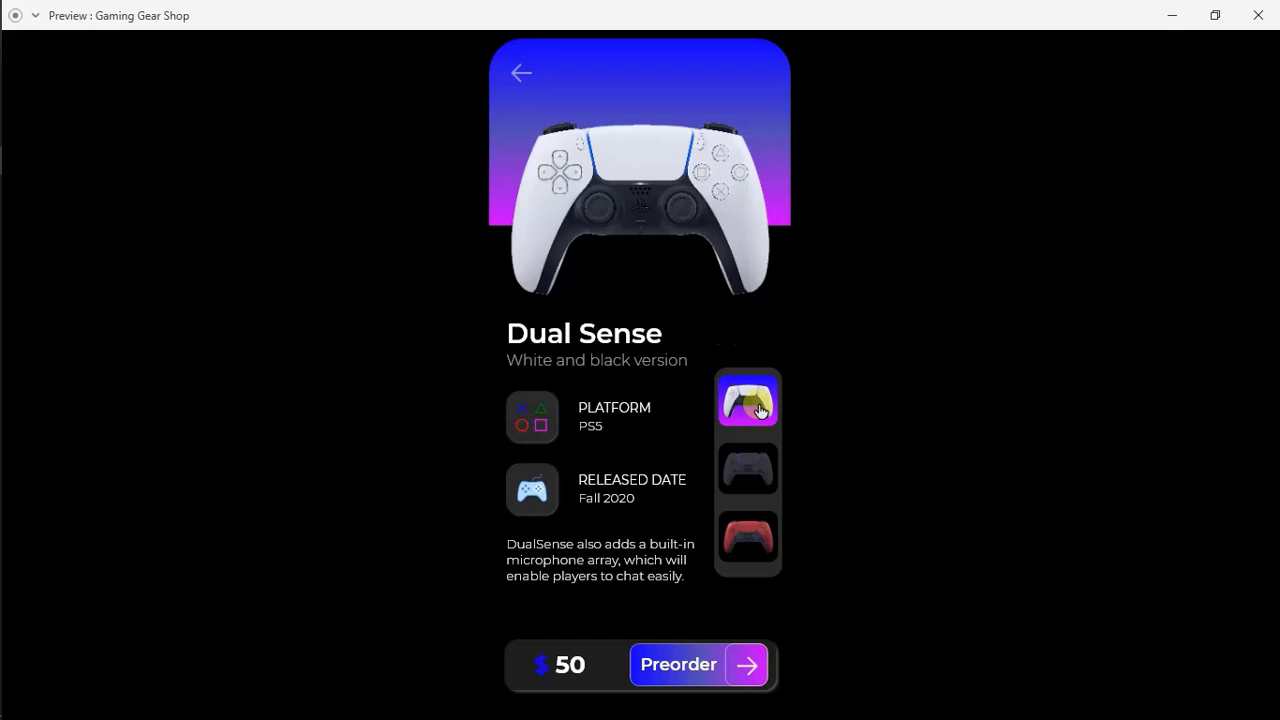
{"action": "left_click", "coordinate": [520, 75]}
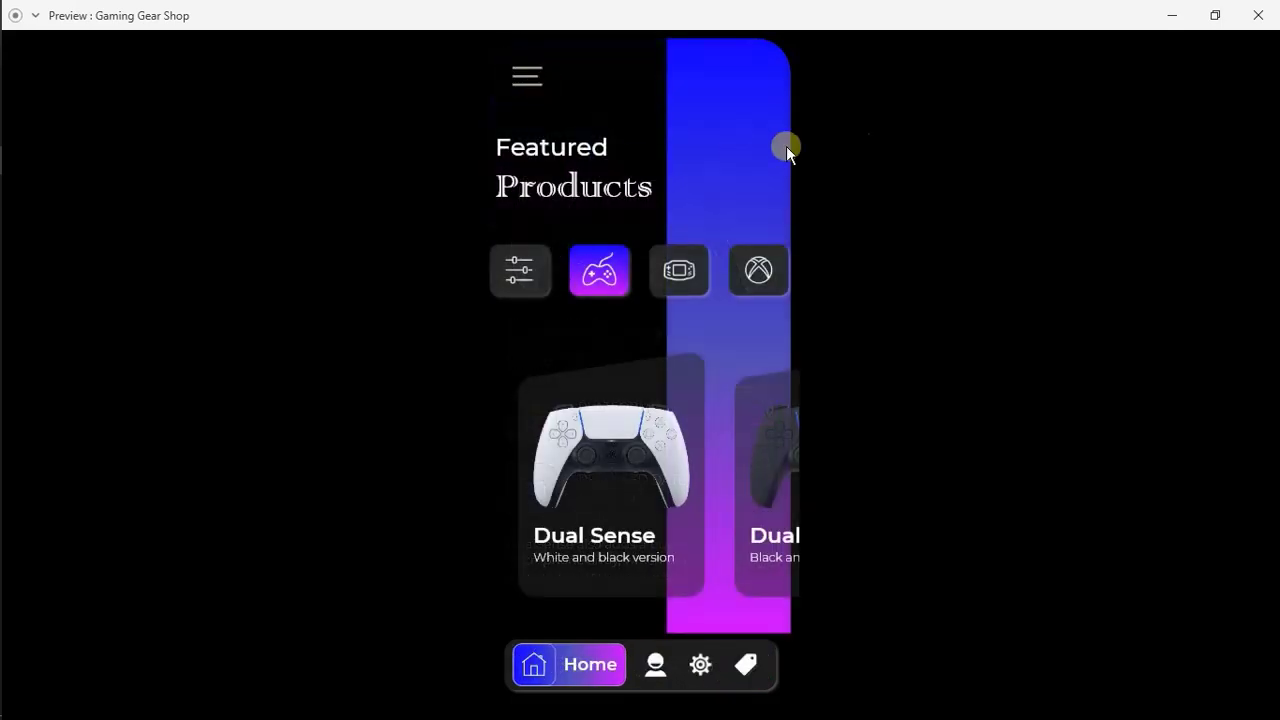
{"action": "left_click", "coordinate": [1256, 20]}
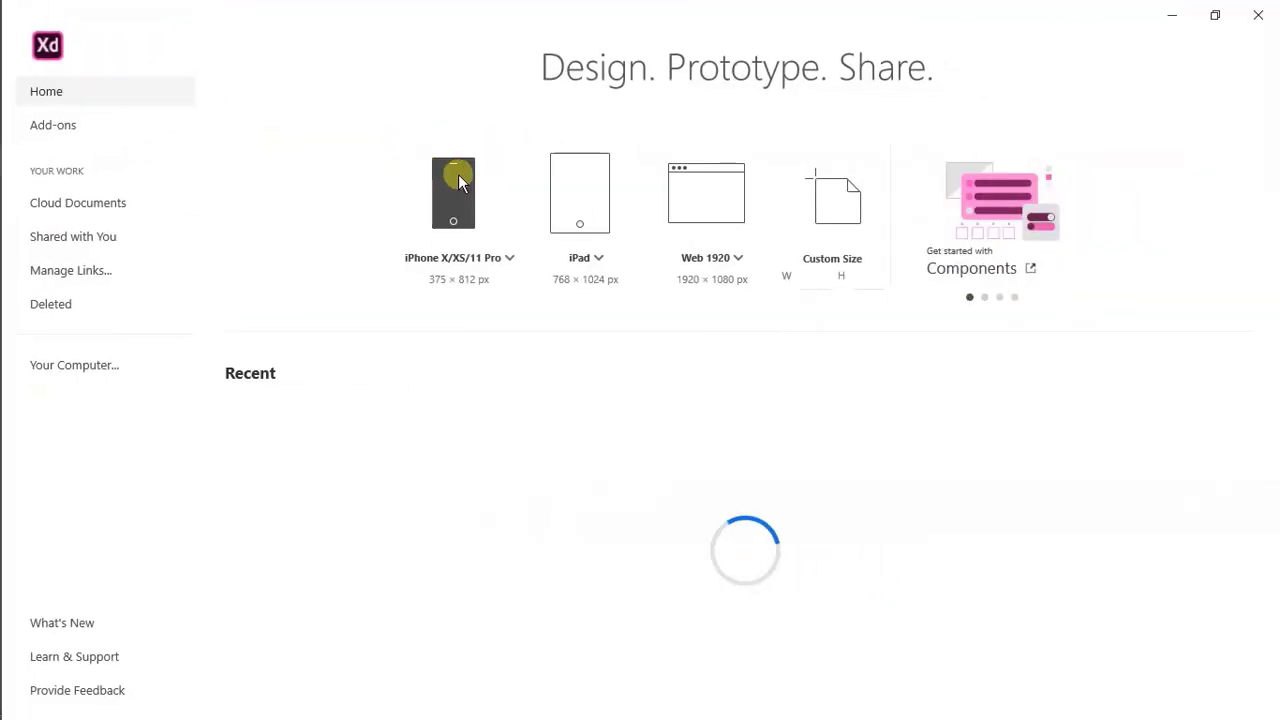
Create a new iPhone X/XS/11 Pro artboard and turn off its fill
{"action": "left_click", "coordinate": [455, 185]}
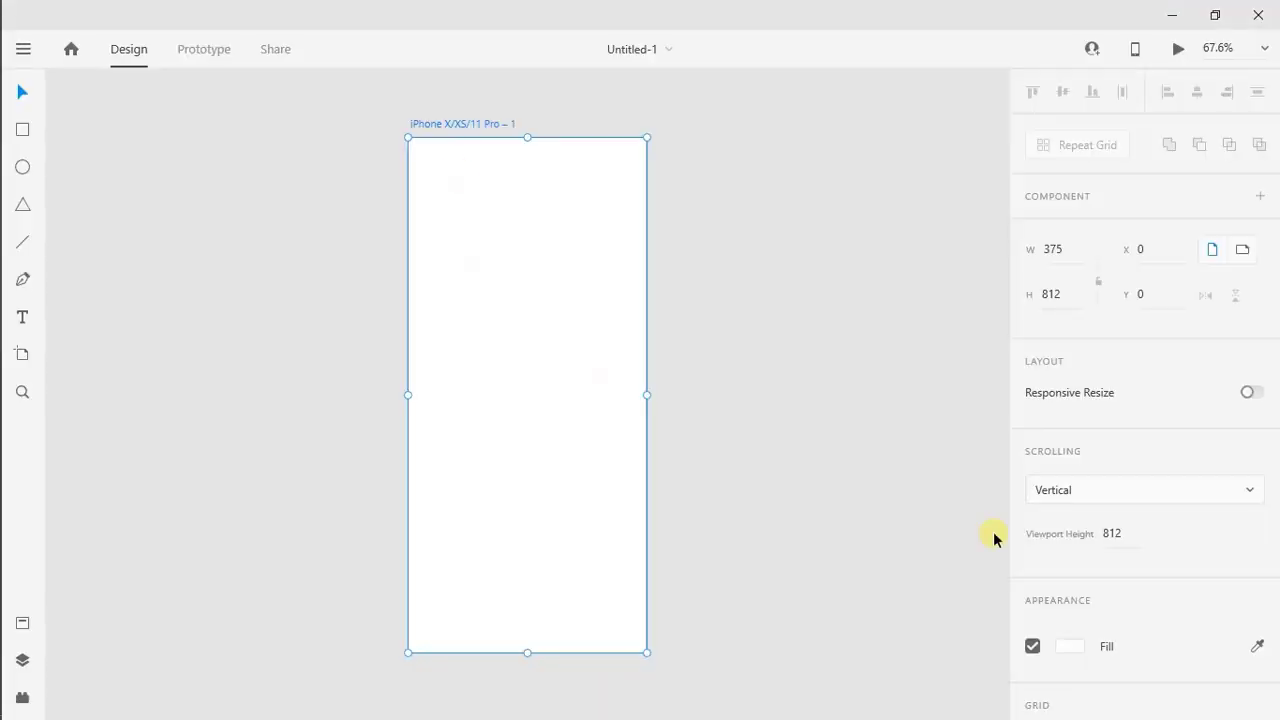
{"action": "scroll", "coordinate": [1265, 651], "scroll_direction": "down", "scroll_amount": 2}
{"action": "left_click", "coordinate": [1032, 578]}
Enable a layout grid on the artboard with 5 columns and linked margins of 10
{"action": "left_click", "coordinate": [1033, 676]}
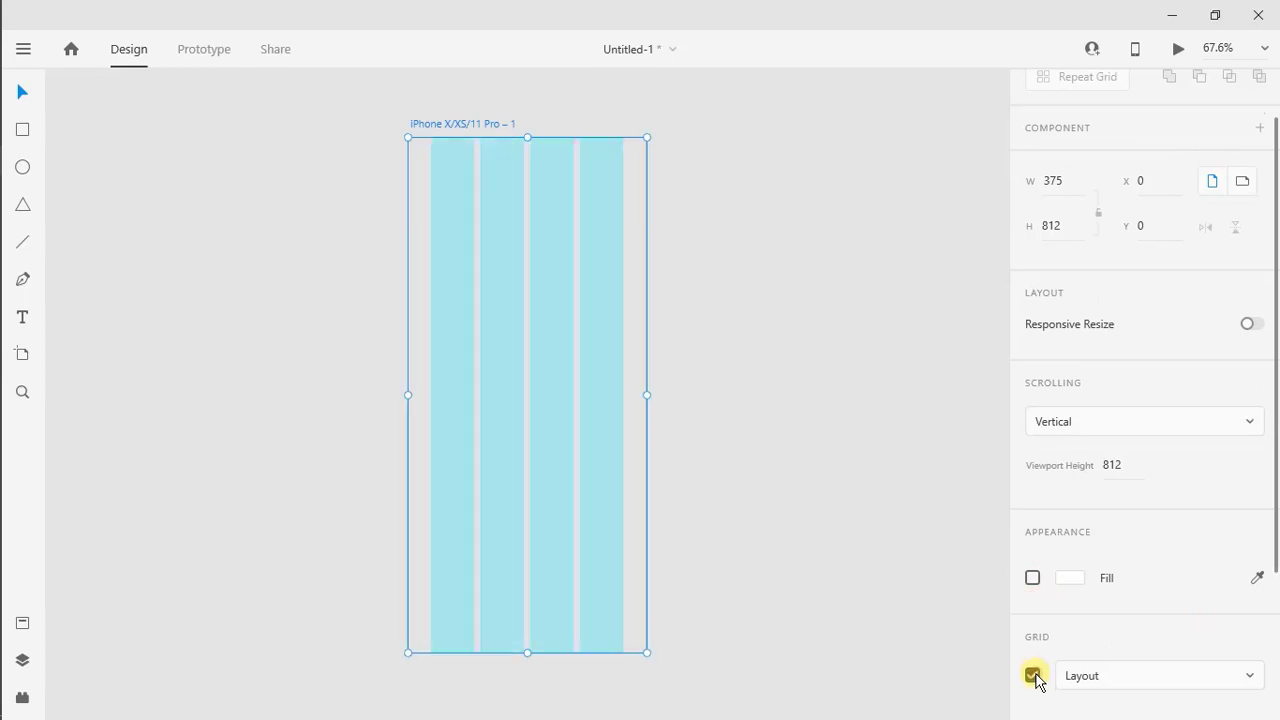
{"action": "scroll", "coordinate": [1033, 676], "scroll_direction": "down", "scroll_amount": 3}
{"action": "left_click", "coordinate": [1240, 464]}
{"action": "type", "text": "5"}
{"action": "key", "text": "Return"}
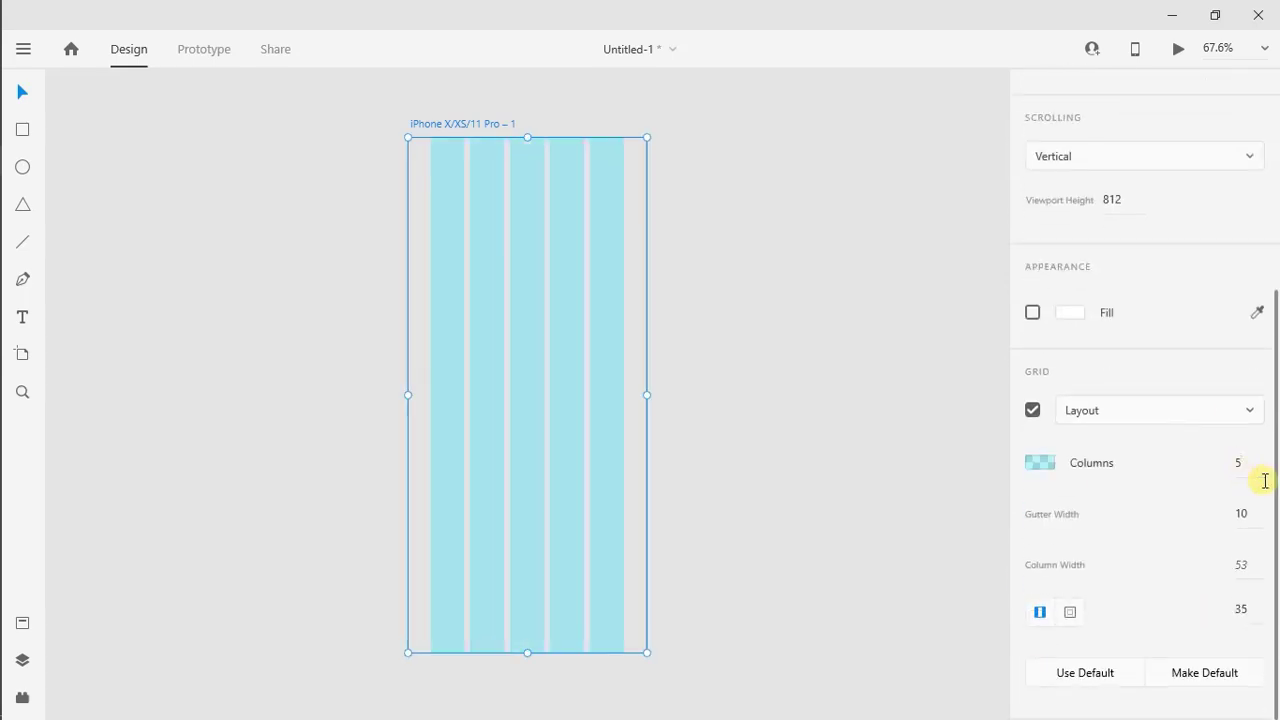
{"action": "key", "text": "Return"}
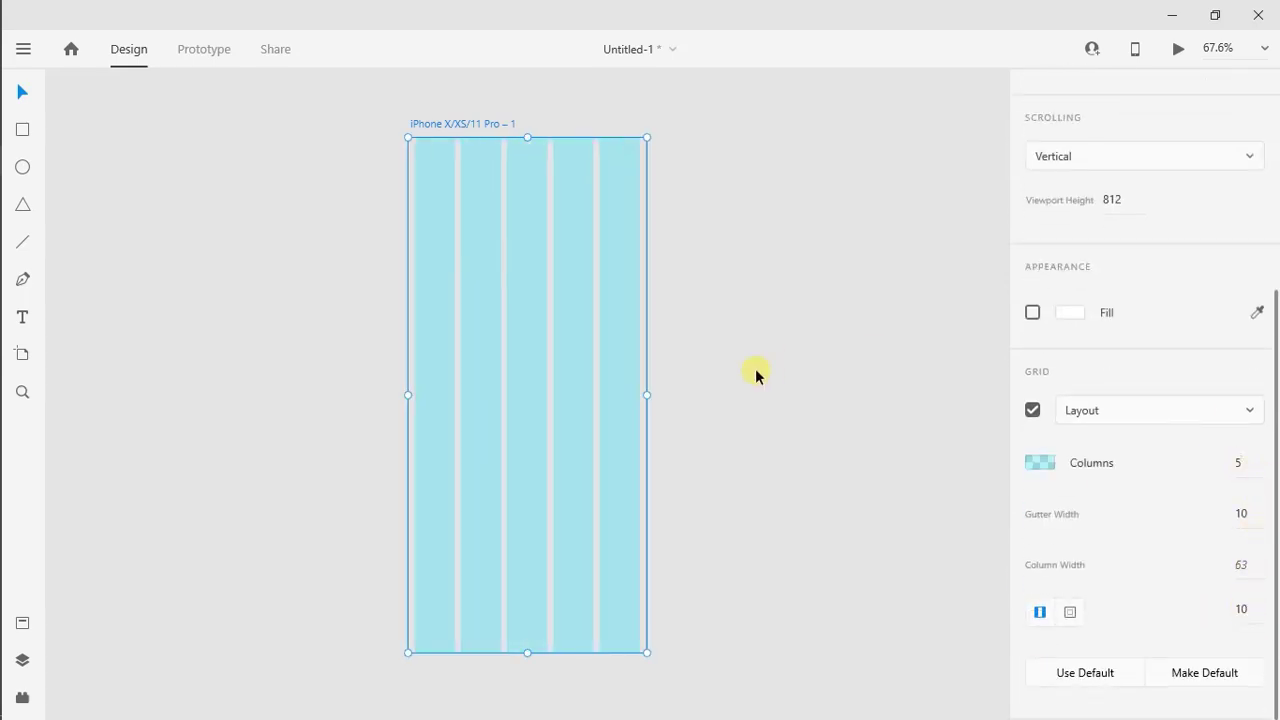
Draw a rectangle covering the whole artboard and remove its border
{"action": "left_click", "coordinate": [756, 370]}
{"action": "left_click", "coordinate": [24, 130]}
{"action": "left_click_drag", "start_coordinate": [409, 137], "coordinate": [646, 651]}
{"action": "scroll", "coordinate": [1270, 600], "scroll_direction": "down", "scroll_amount": 4}
{"action": "left_click", "coordinate": [1033, 415]}
{"action": "scroll", "coordinate": [1020, 450], "scroll_direction": "up", "scroll_amount": 1}
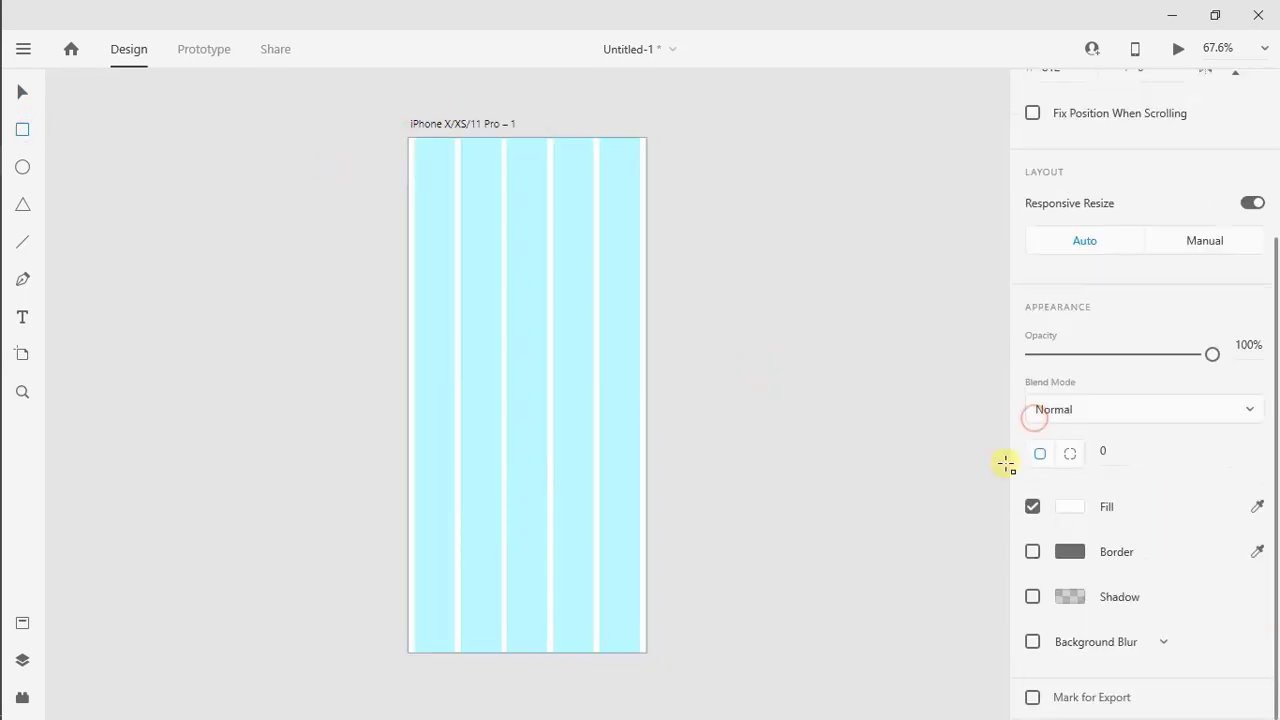
Fill the artboard-sized rectangle with black #000000, saving it as a swatch, and set its corner radius to 40
{"action": "left_click", "coordinate": [1072, 506]}
{"action": "left_click", "coordinate": [911, 551]}
{"action": "mouse_move", "coordinate": [911, 551]}
{"action": "left_mouse_down"}
{"action": "mouse_move", "coordinate": [877, 598]}
{"action": "mouse_move", "coordinate": [766, 614]}
{"action": "mouse_move", "coordinate": [800, 634]}
{"action": "left_mouse_up"}
{"action": "left_click", "coordinate": [802, 634]}
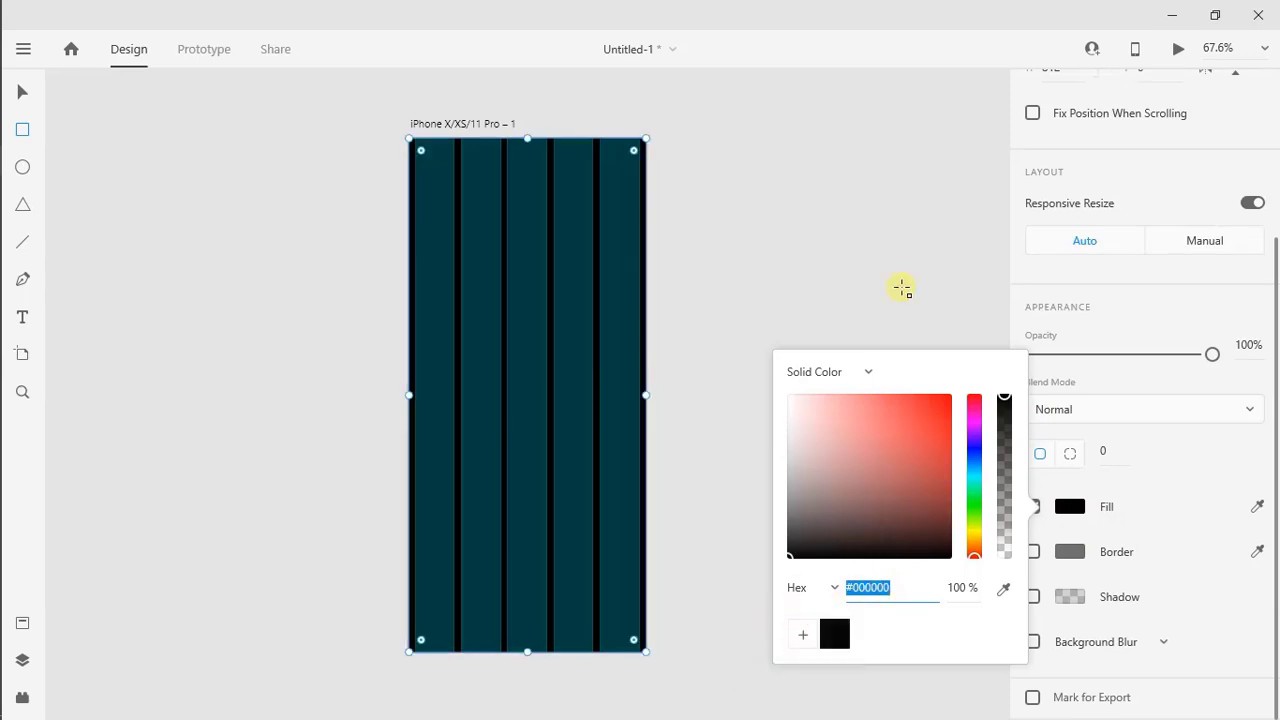
{"action": "key", "text": "Escape"}
{"action": "type", "text": "40"}
{"action": "key", "text": "Return"}
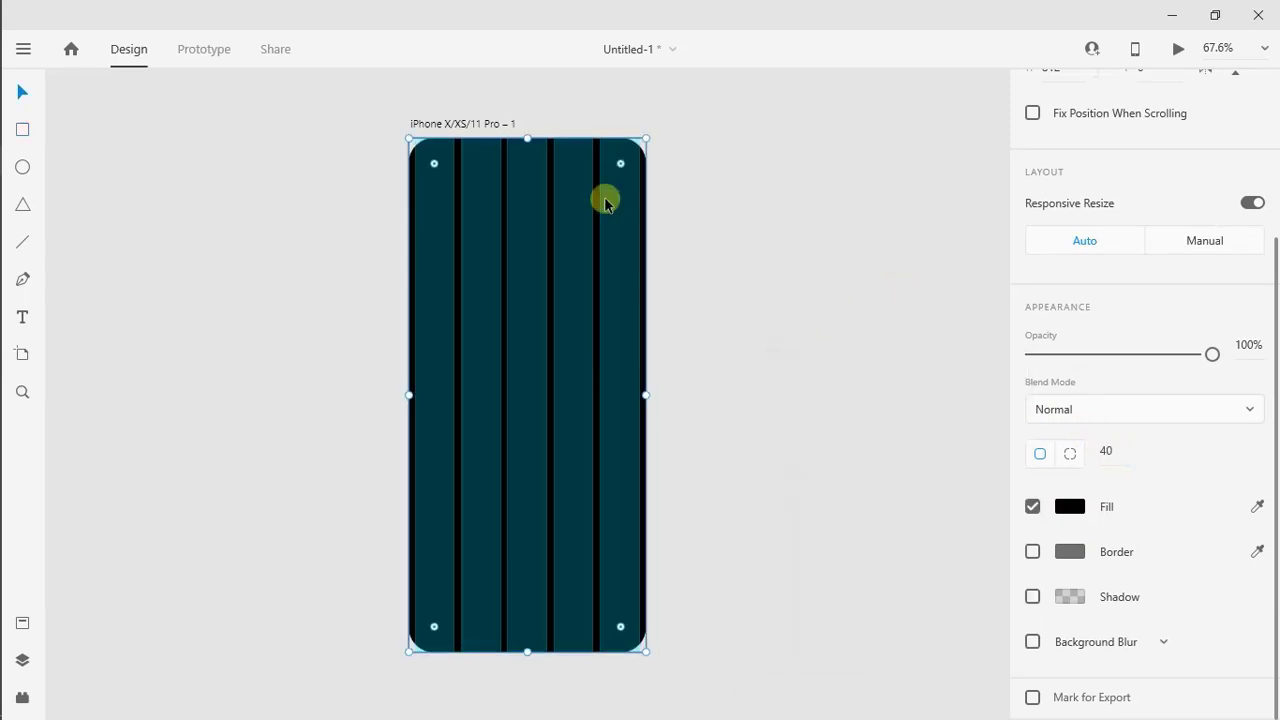
Draw a tall rectangle over the last two grid columns, about 146 by 670, positioned at X 219 and Y 10
{"action": "left_click", "coordinate": [23, 130]}
{"action": "mouse_move", "coordinate": [547, 151]}
{"action": "left_mouse_down"}
{"action": "mouse_move", "coordinate": [569, 346]}
{"action": "mouse_move", "coordinate": [640, 586]}
{"action": "left_mouse_up"}
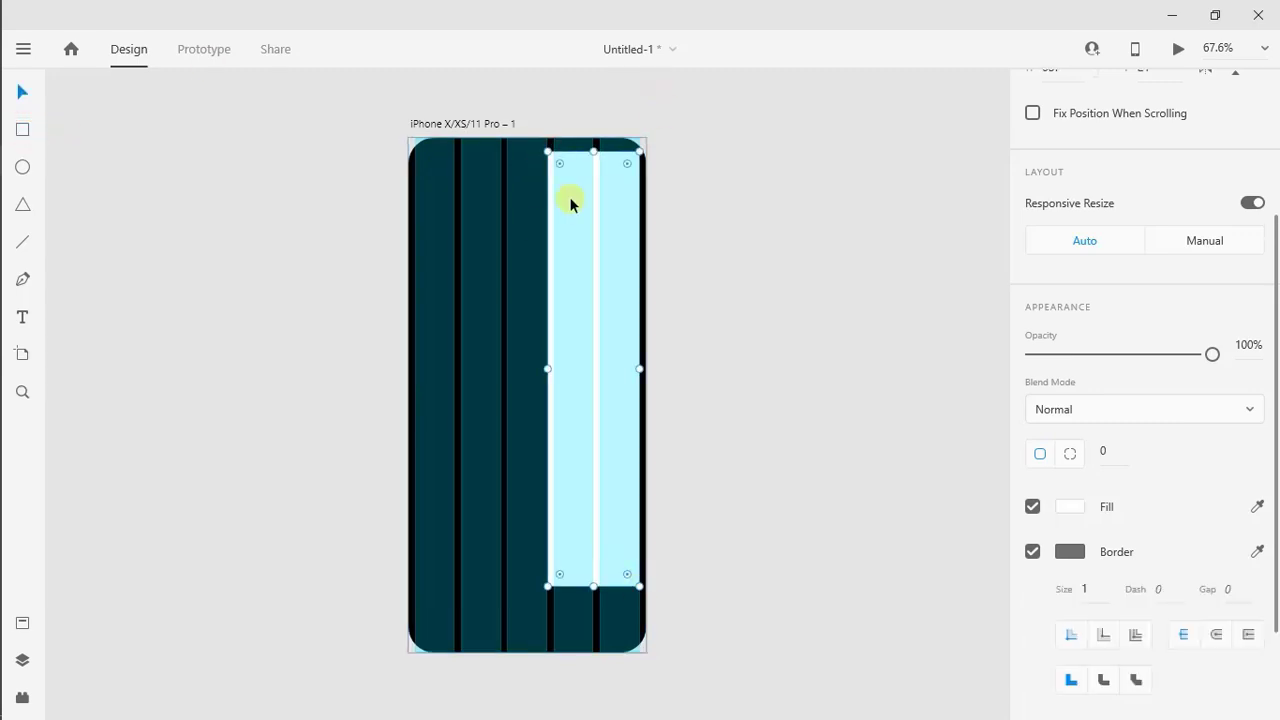
{"action": "left_click_drag", "start_coordinate": [571, 204], "coordinate": [604, 199]}
{"action": "scroll", "coordinate": [1183, 217], "scroll_direction": "up", "scroll_amount": 3}
{"action": "left_click_drag", "start_coordinate": [597, 582], "coordinate": [595, 570]}
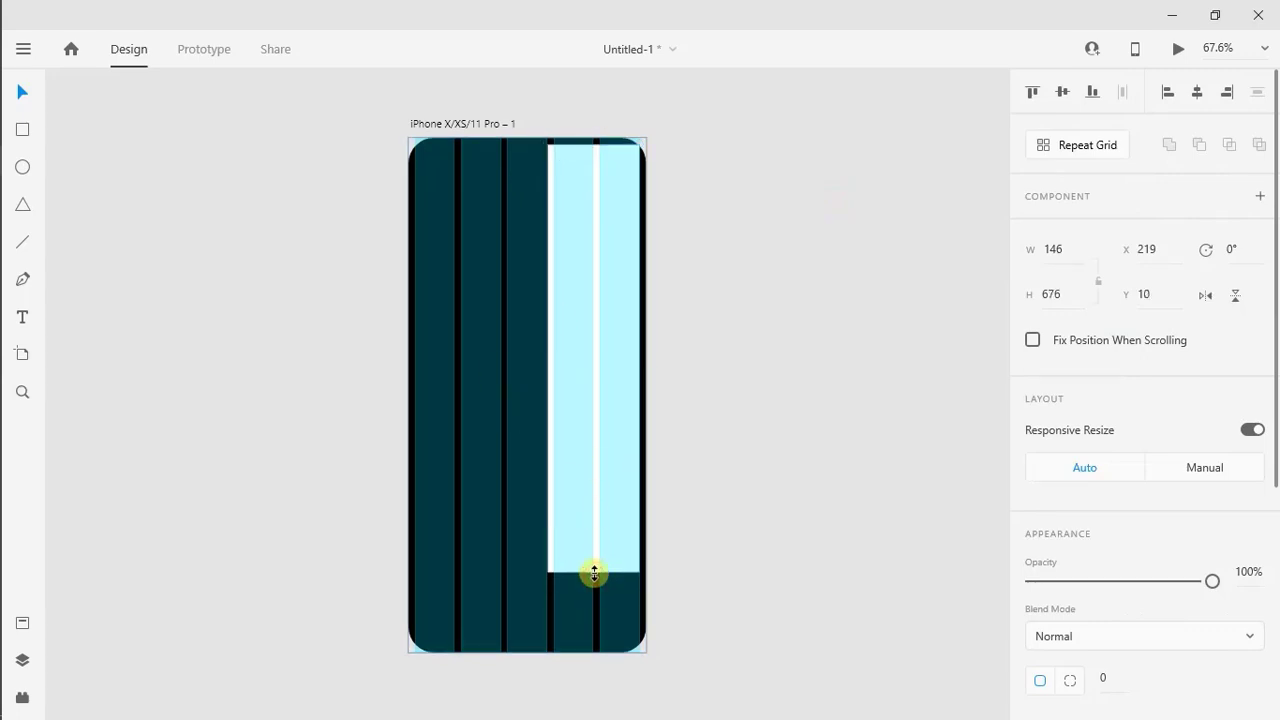
Turn off the layout grid of the iPhone X/XS/11 Pro artboard
{"action": "left_click", "coordinate": [440, 123]}
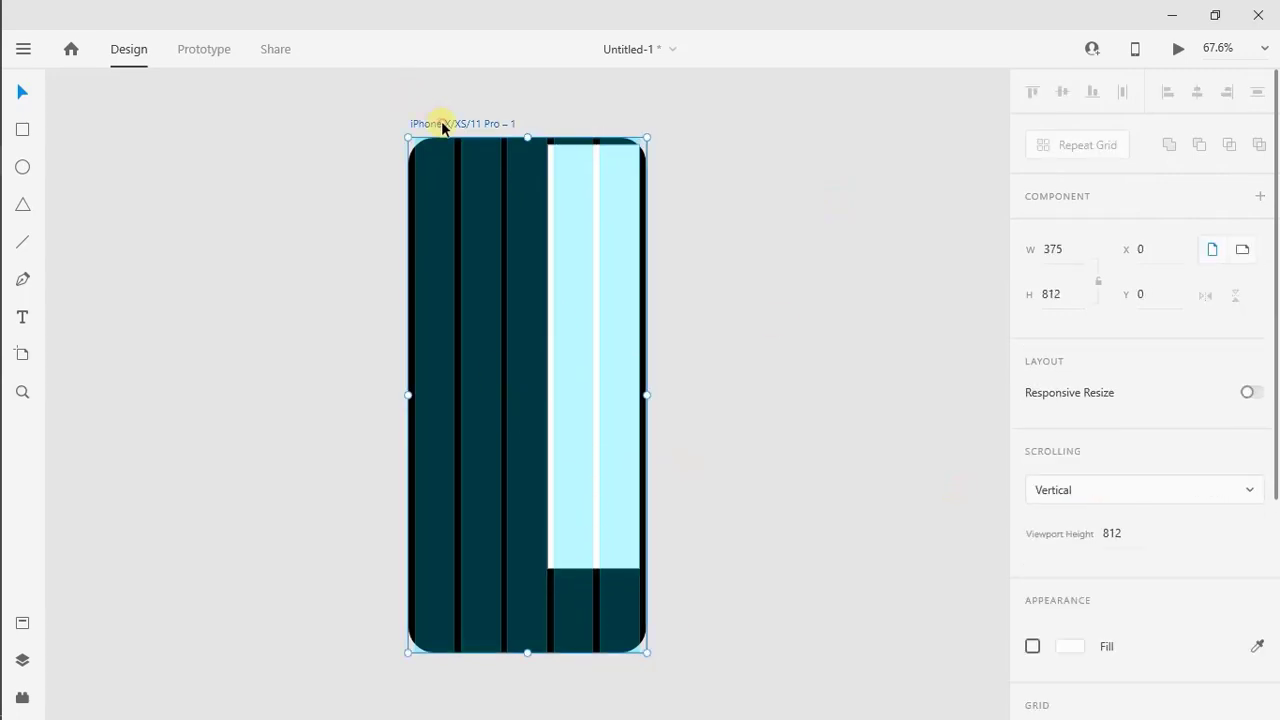
{"action": "scroll", "coordinate": [1266, 651], "scroll_direction": "down", "scroll_amount": 5}
{"action": "left_click", "coordinate": [1033, 411]}
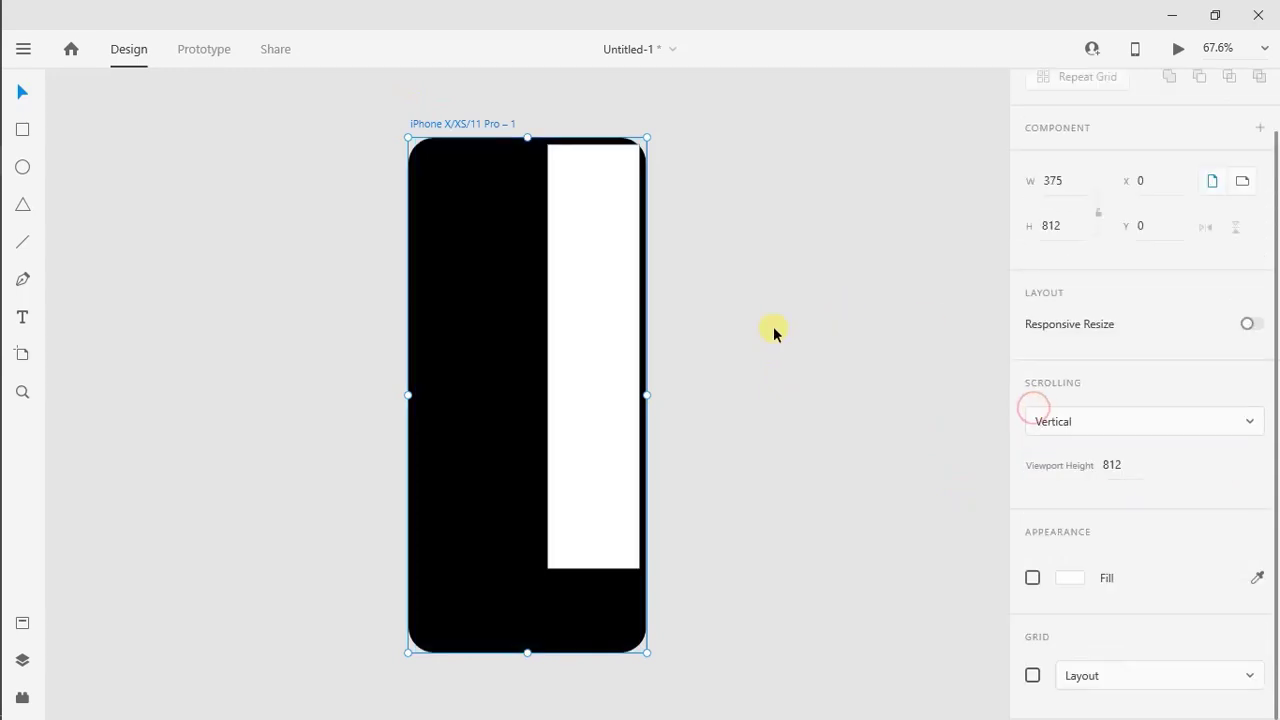
Remove the tall white rectangle's border and round only its top-right corner with a radius of 40
{"action": "left_click", "coordinate": [616, 307]}
{"action": "scroll", "coordinate": [1040, 414], "scroll_direction": "down", "scroll_amount": 4}
{"action": "left_click", "coordinate": [1033, 414]}
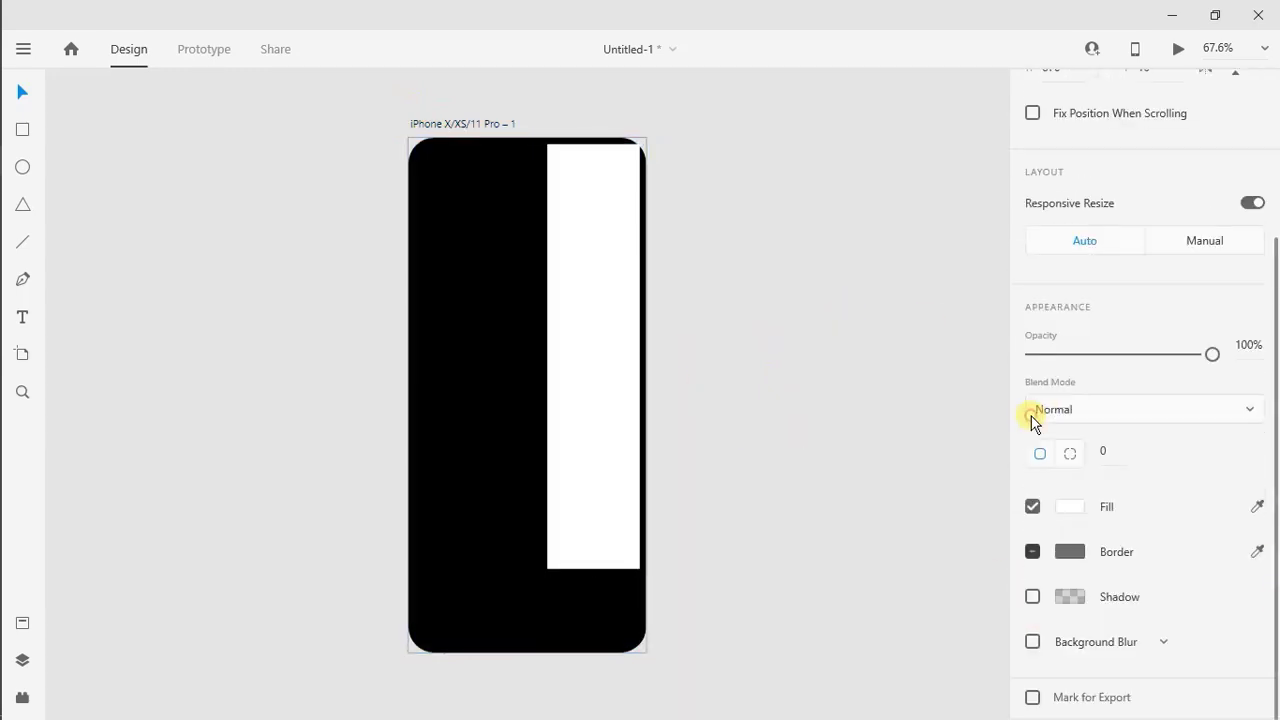
{"action": "left_click", "coordinate": [1070, 454]}
{"action": "left_click", "coordinate": [1160, 460]}
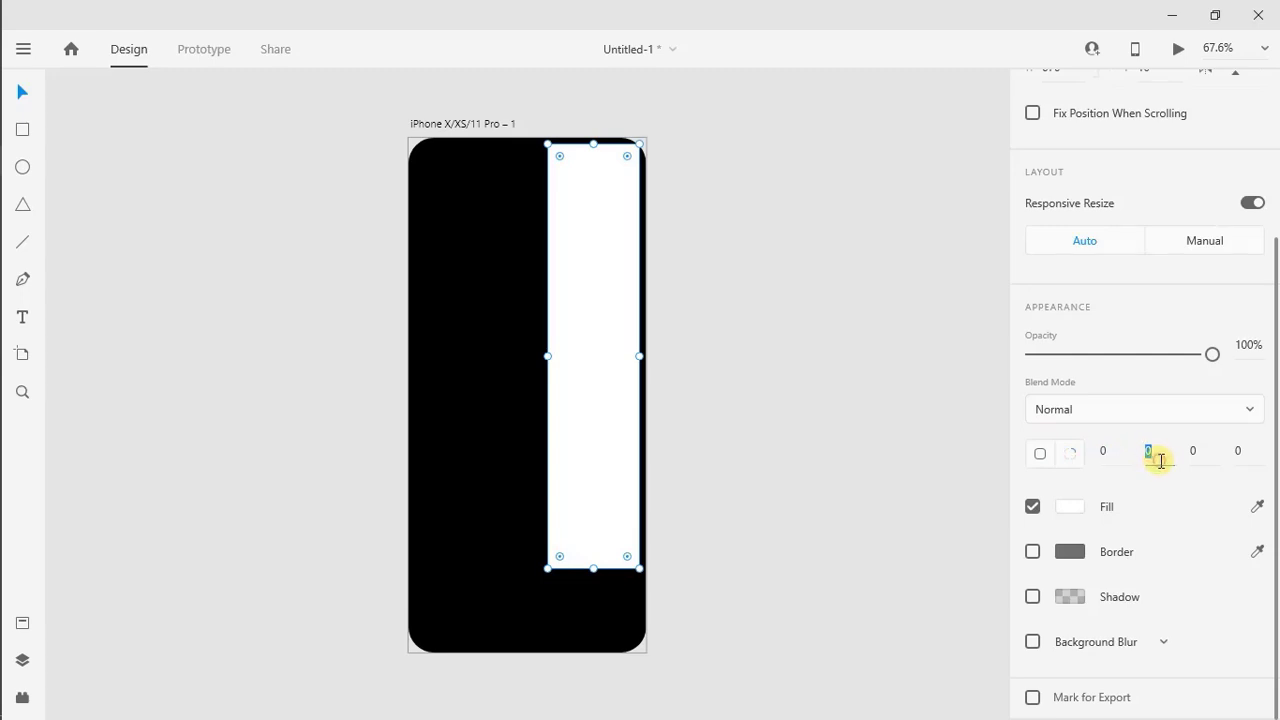
{"action": "type", "text": "40"}
{"action": "key", "text": "Return"}
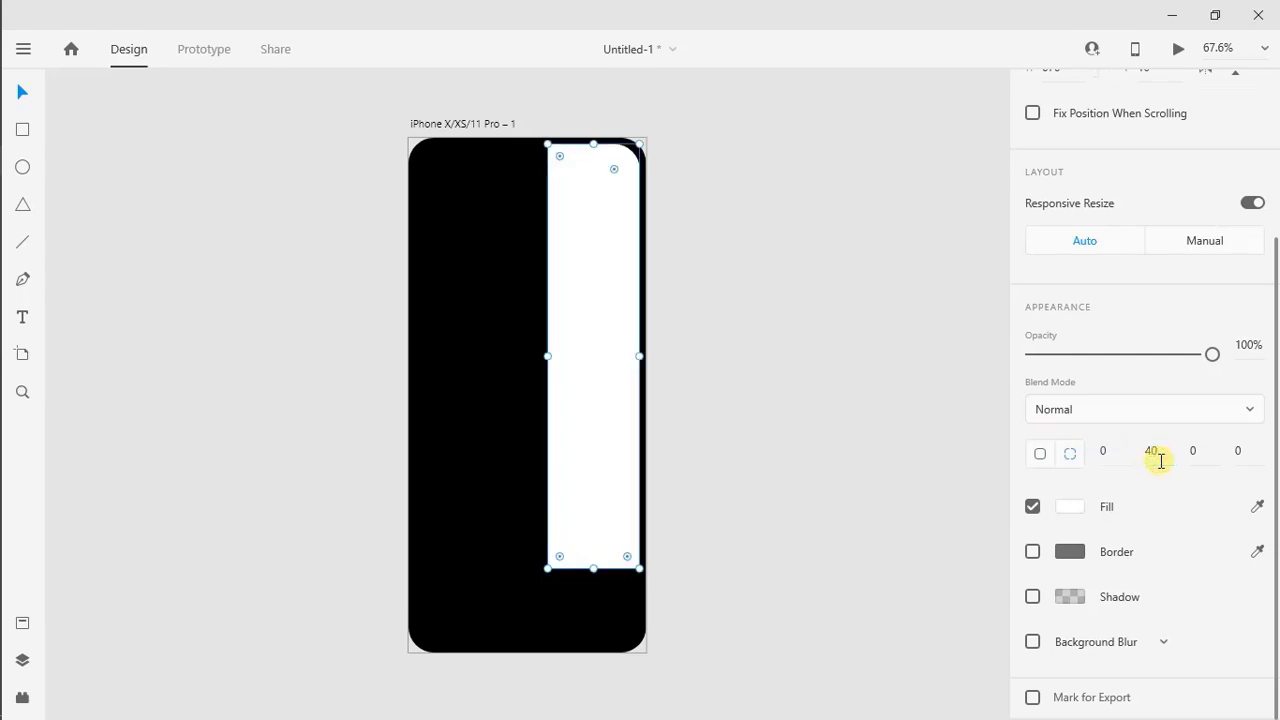
Give the tall rectangle a linear gradient fill with a vivid blue start stop and an added middle stop of #554EB4
{"action": "left_click", "coordinate": [1067, 510]}
{"action": "left_click", "coordinate": [868, 373]}
{"action": "left_click", "coordinate": [851, 413]}
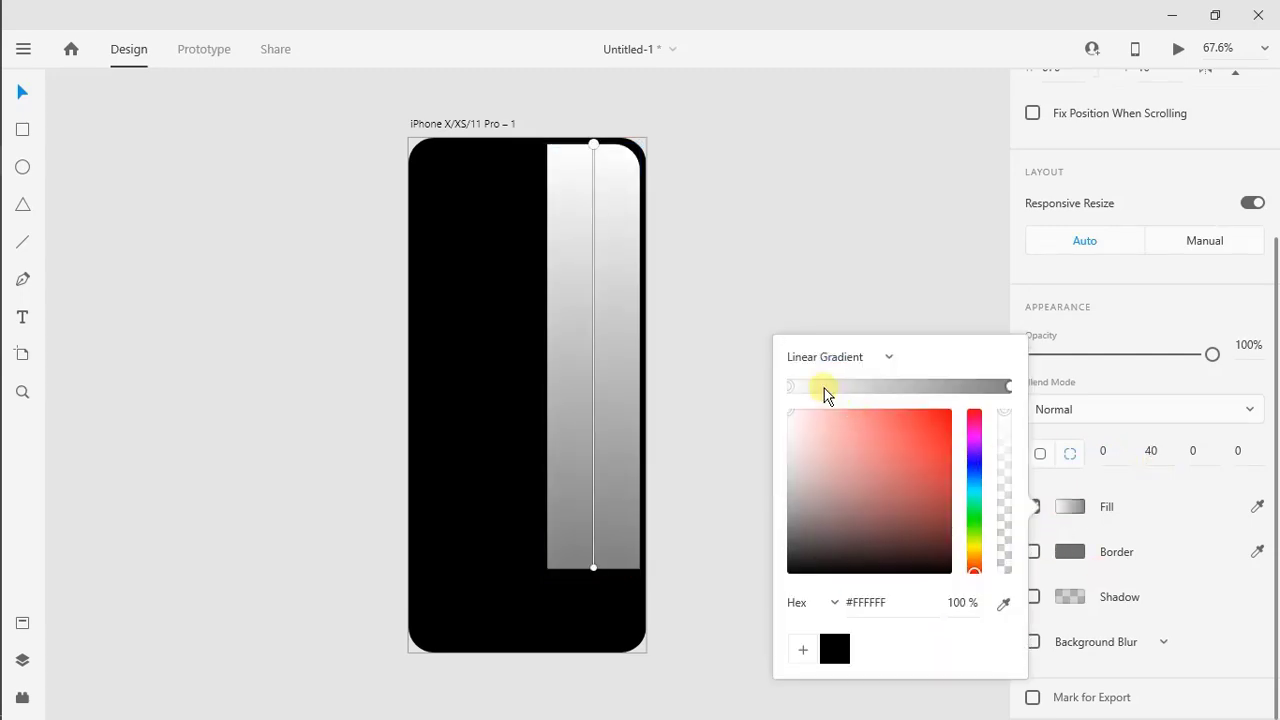
{"action": "left_click_drag", "start_coordinate": [825, 390], "coordinate": [772, 394]}
{"action": "left_click", "coordinate": [975, 468]}
{"action": "left_click_drag", "start_coordinate": [928, 418], "coordinate": [954, 405]}
{"action": "left_click", "coordinate": [911, 386]}
{"action": "left_click_drag", "start_coordinate": [892, 449], "coordinate": [880, 457]}
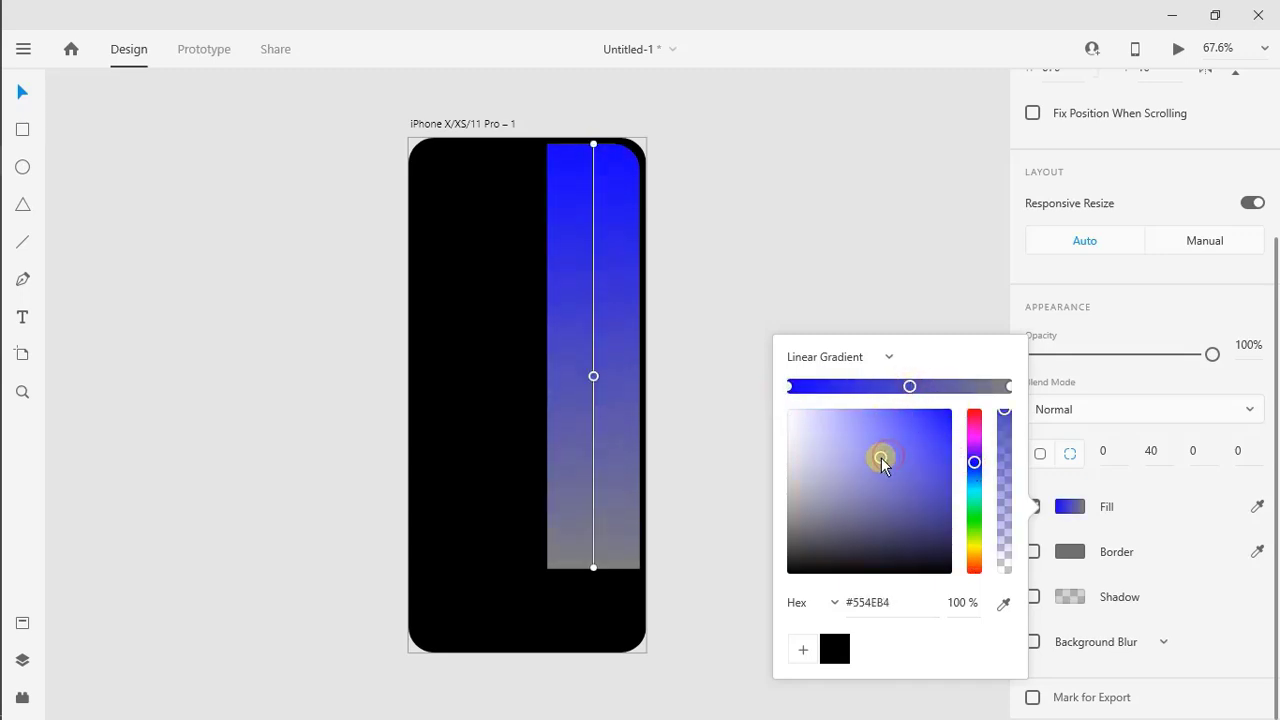
Set the gradient's end stop to a saturated purple, about #8B07F8
{"action": "left_click", "coordinate": [1010, 387]}
{"action": "left_click", "coordinate": [974, 449]}
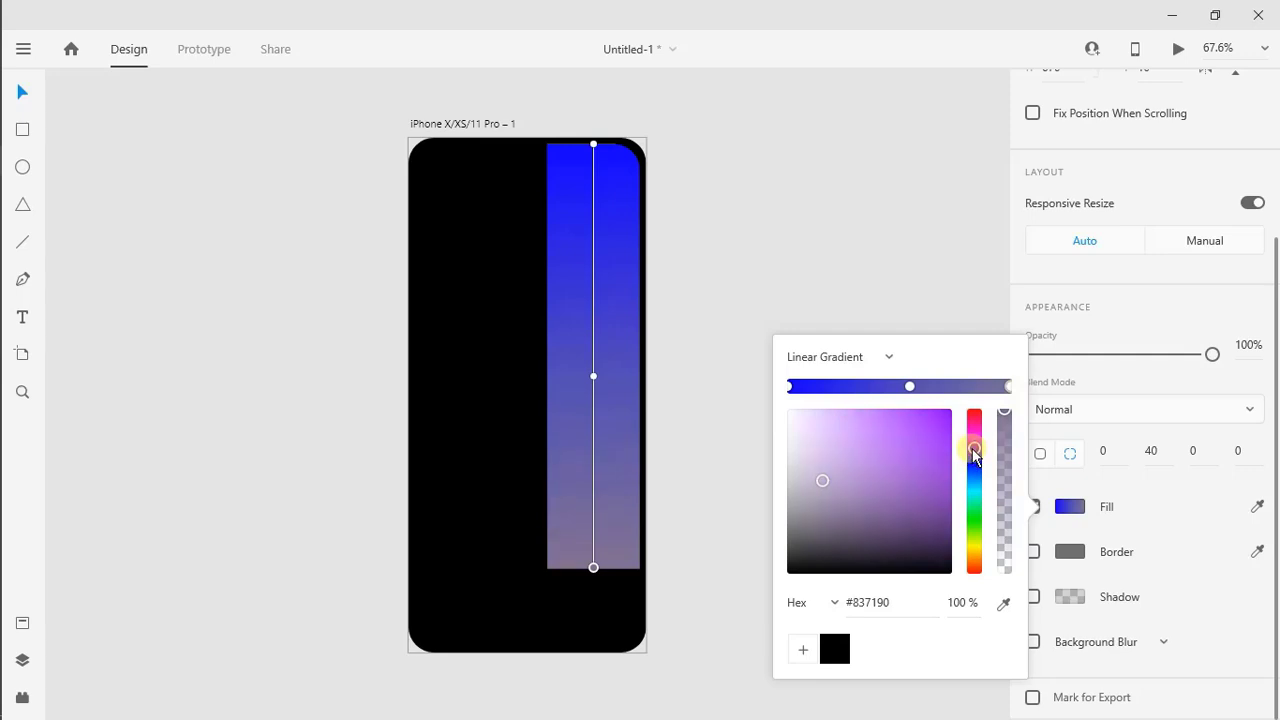
{"action": "left_click_drag", "start_coordinate": [935, 438], "coordinate": [952, 416]}
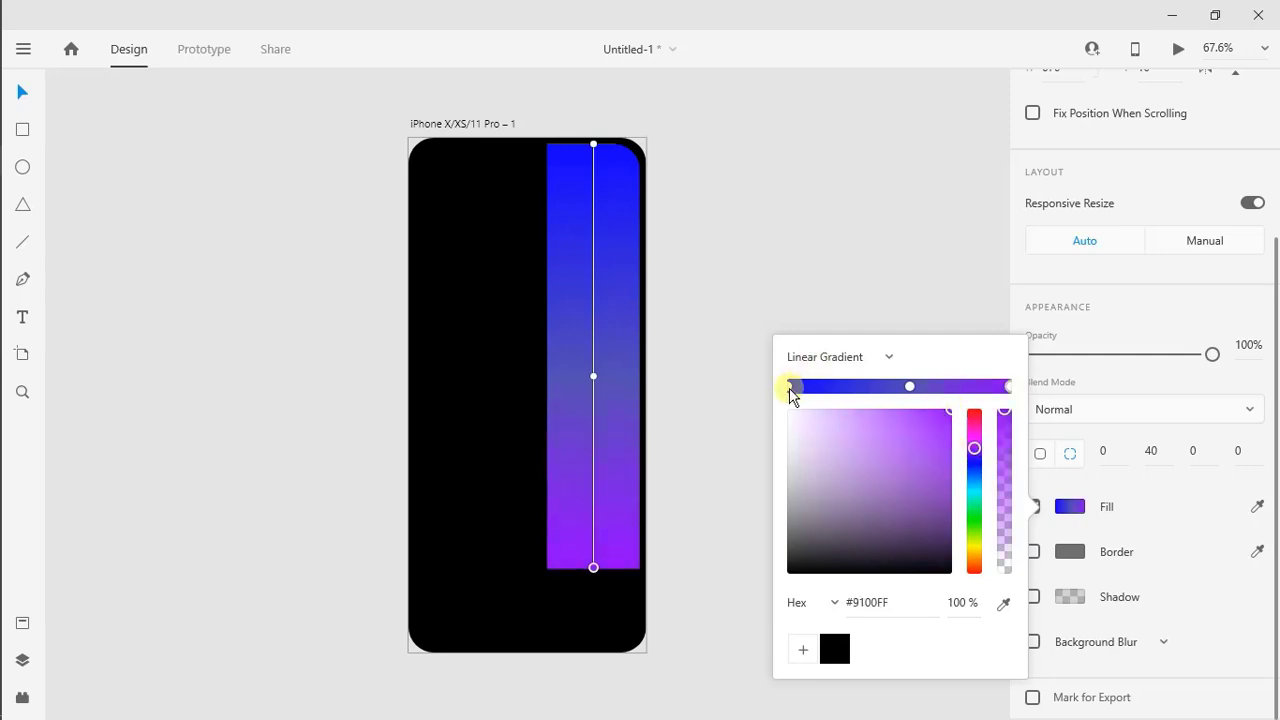
Save the gradient's blue, muted blue and purple stop colors as swatches
{"action": "left_click", "coordinate": [790, 386]}
{"action": "left_click", "coordinate": [803, 650]}
{"action": "left_click", "coordinate": [908, 386]}
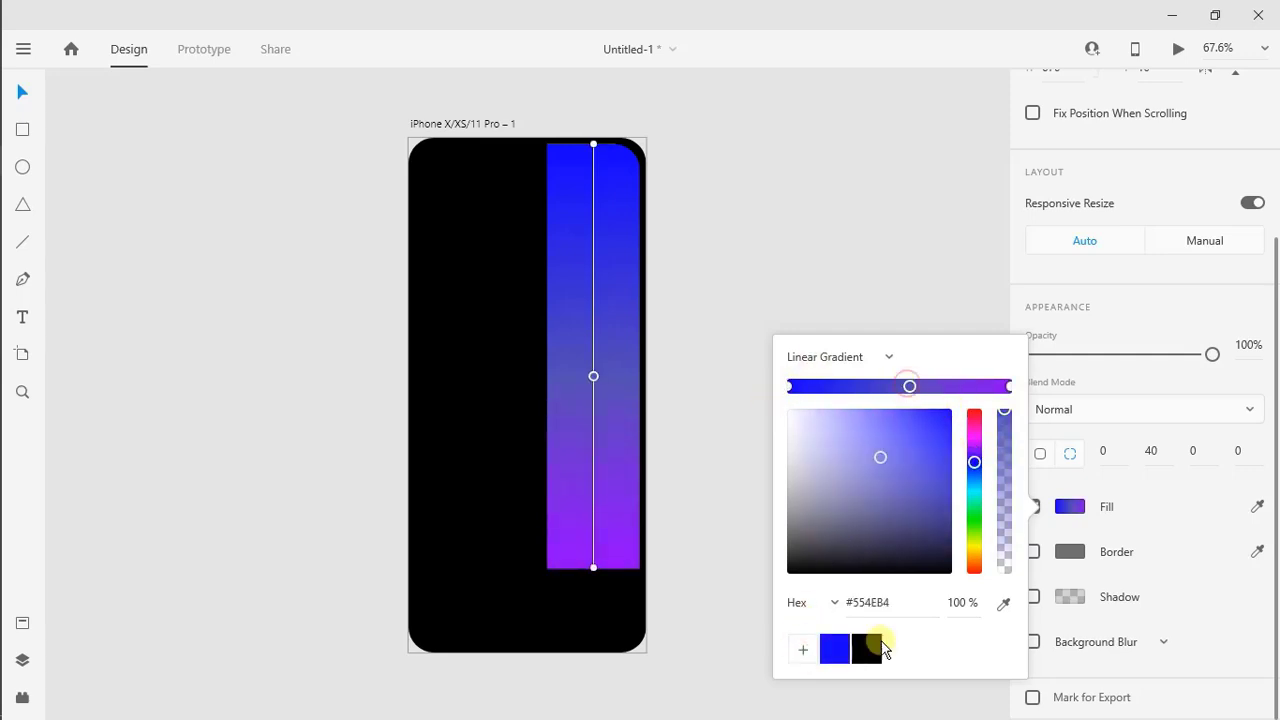
{"action": "left_click", "coordinate": [803, 650]}
{"action": "left_click", "coordinate": [1008, 387]}
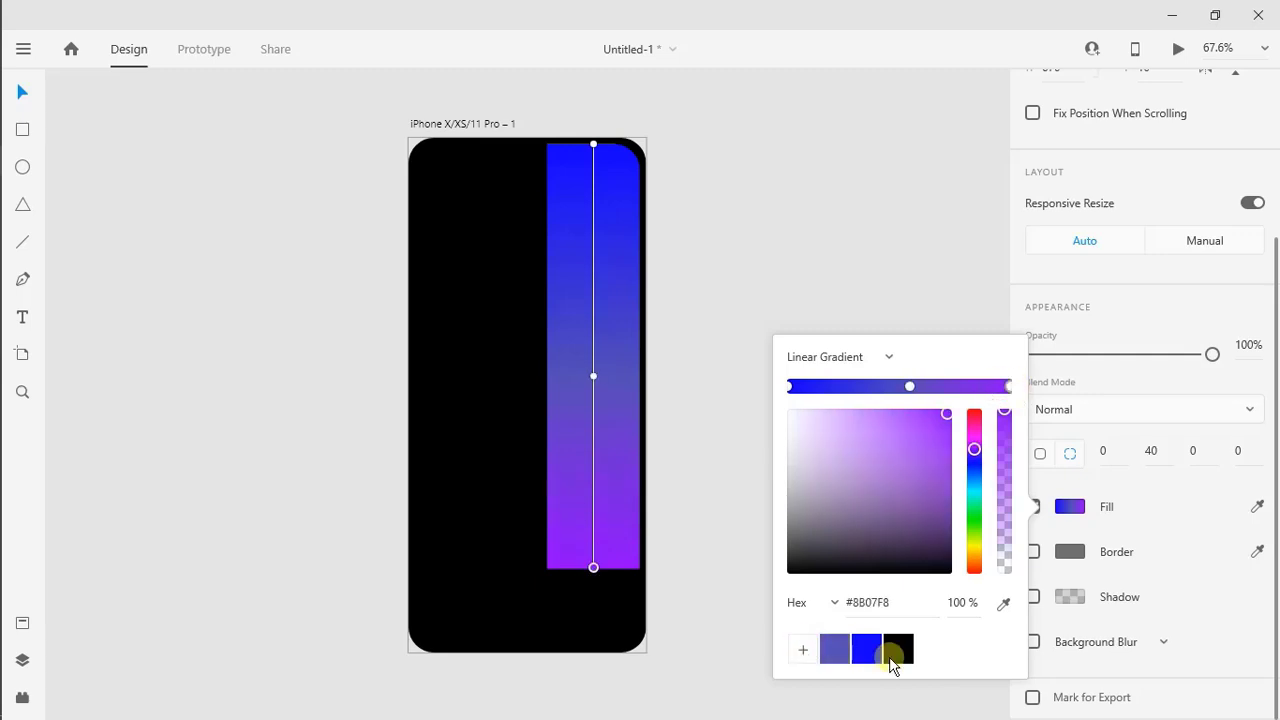
{"action": "left_click", "coordinate": [803, 650]}
{"action": "left_click", "coordinate": [840, 316]}
Lock the gradient rectangle and the black background rectangle
{"action": "left_click", "coordinate": [552, 284]}
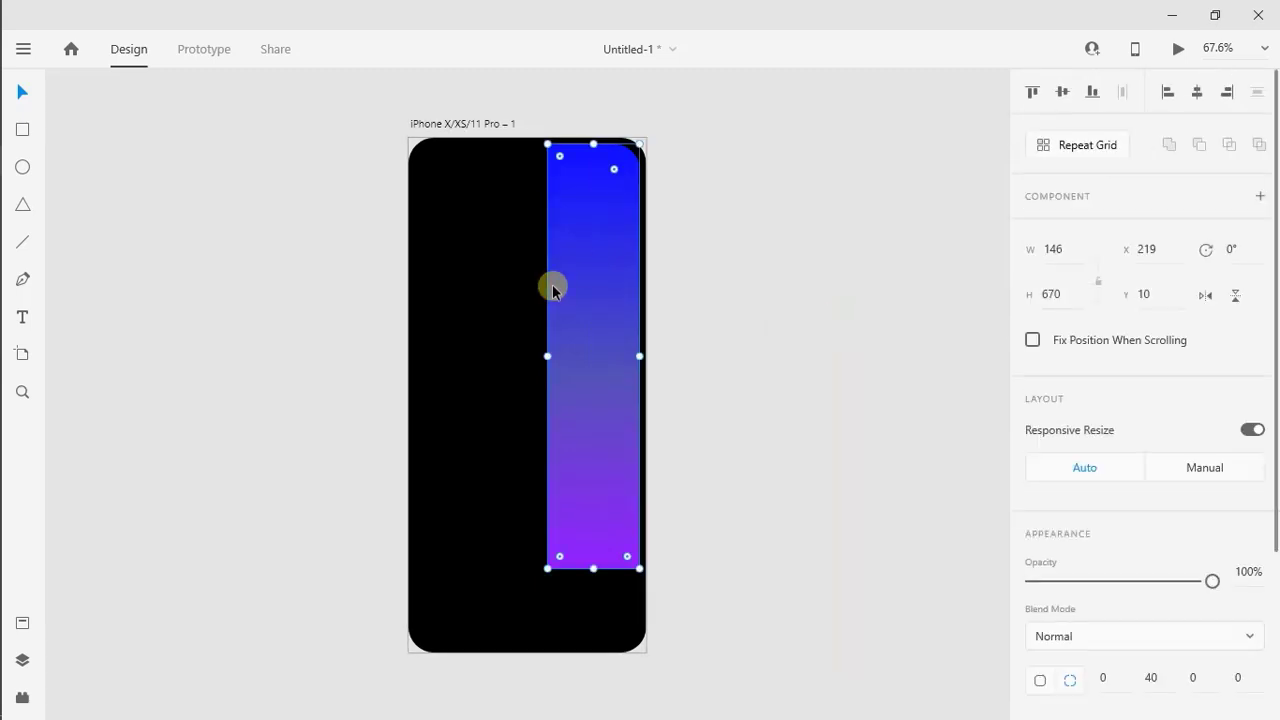
{"action": "right_click", "coordinate": [552, 284]}
{"action": "left_click", "coordinate": [566, 254]}
{"action": "right_click", "coordinate": [441, 198]}
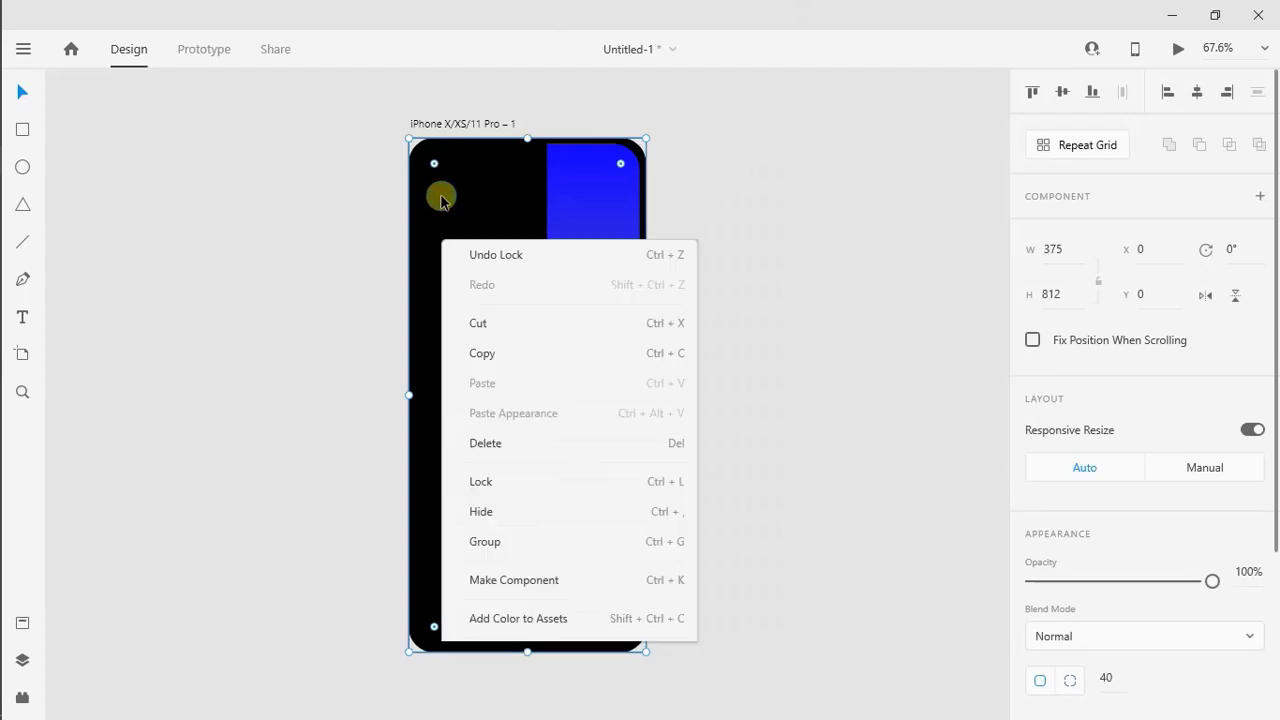
{"action": "left_click", "coordinate": [486, 252]}
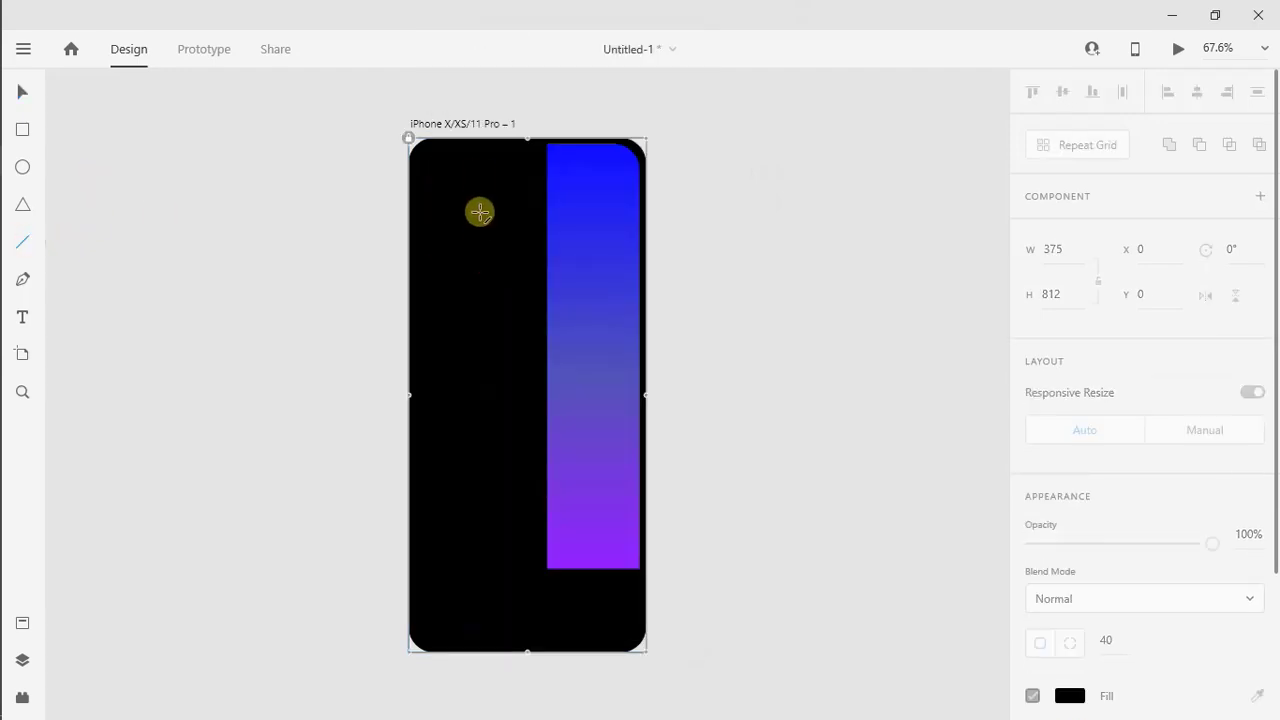
Draw a short horizontal line near the background's upper-left corner and set its width to 35
{"action": "scroll", "coordinate": [480, 212], "scroll_direction": "up", "scroll_amount": 5}
{"action": "left_click_drag", "start_coordinate": [347, 298], "coordinate": [419, 298]}
{"action": "left_click", "coordinate": [1055, 253]}
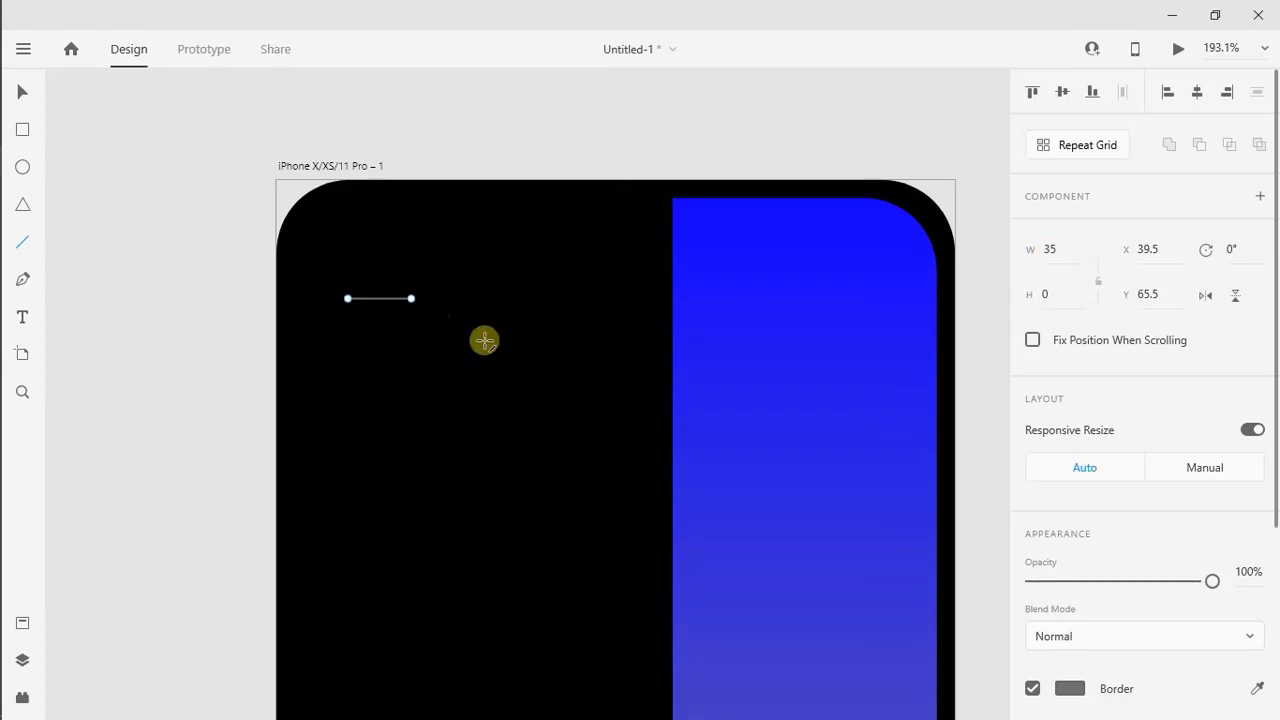
{"action": "key", "text": "v"}
Color the line's border white, save that color as a swatch, and set the border size to 2.5
{"action": "left_click_drag", "start_coordinate": [1276, 502], "coordinate": [1276, 696]}
{"action": "left_click", "coordinate": [1070, 415]}
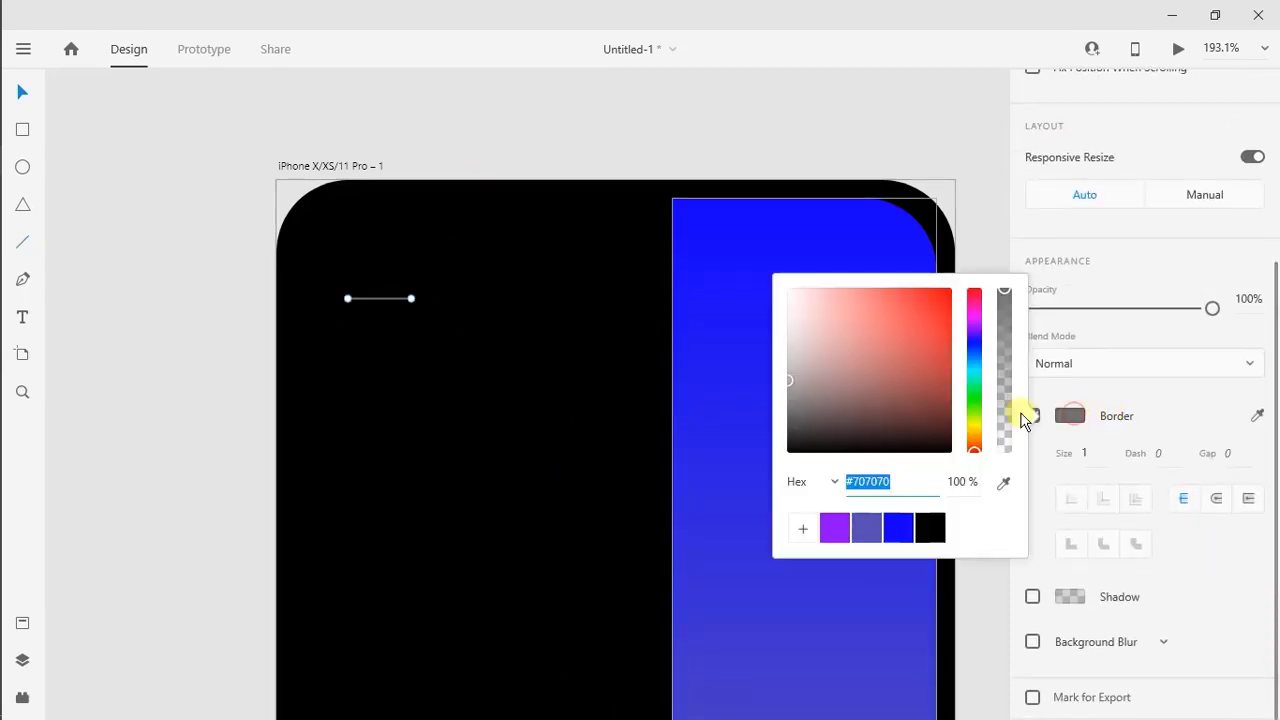
{"action": "left_click_drag", "start_coordinate": [845, 373], "coordinate": [749, 286]}
{"action": "left_click", "coordinate": [803, 528]}
{"action": "left_click", "coordinate": [1087, 458]}
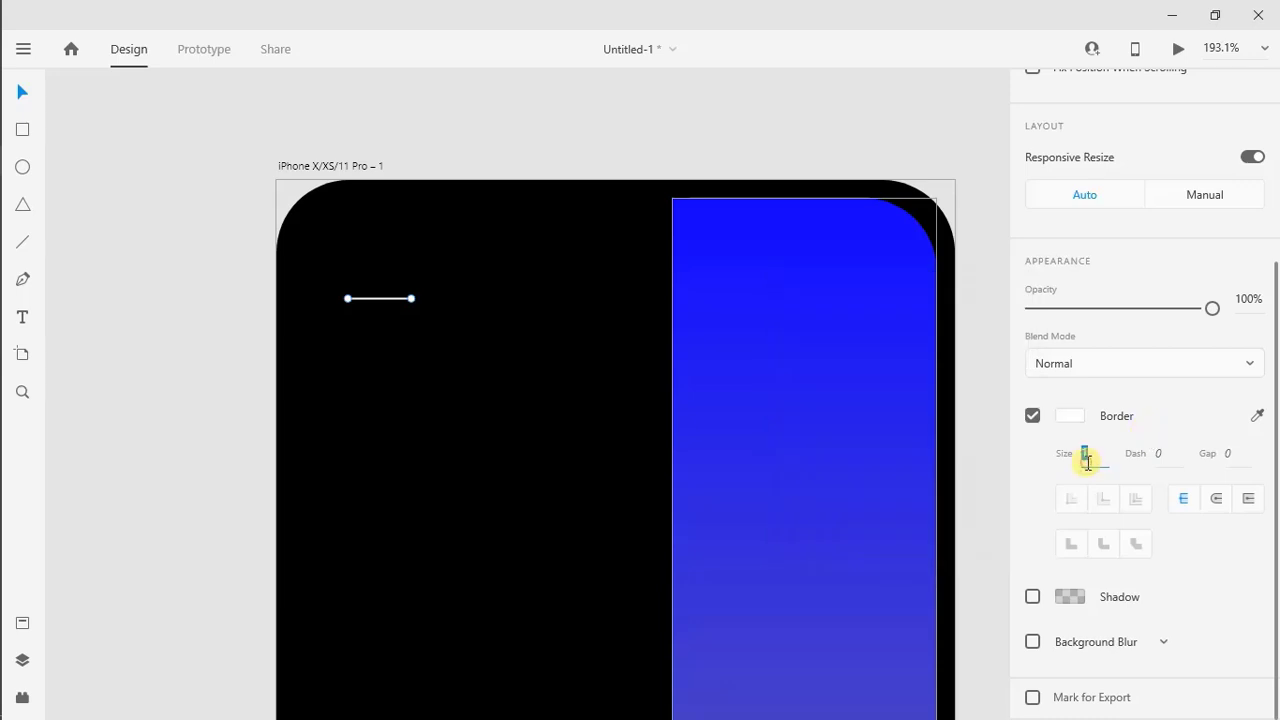
{"action": "key", "text": "Return"}
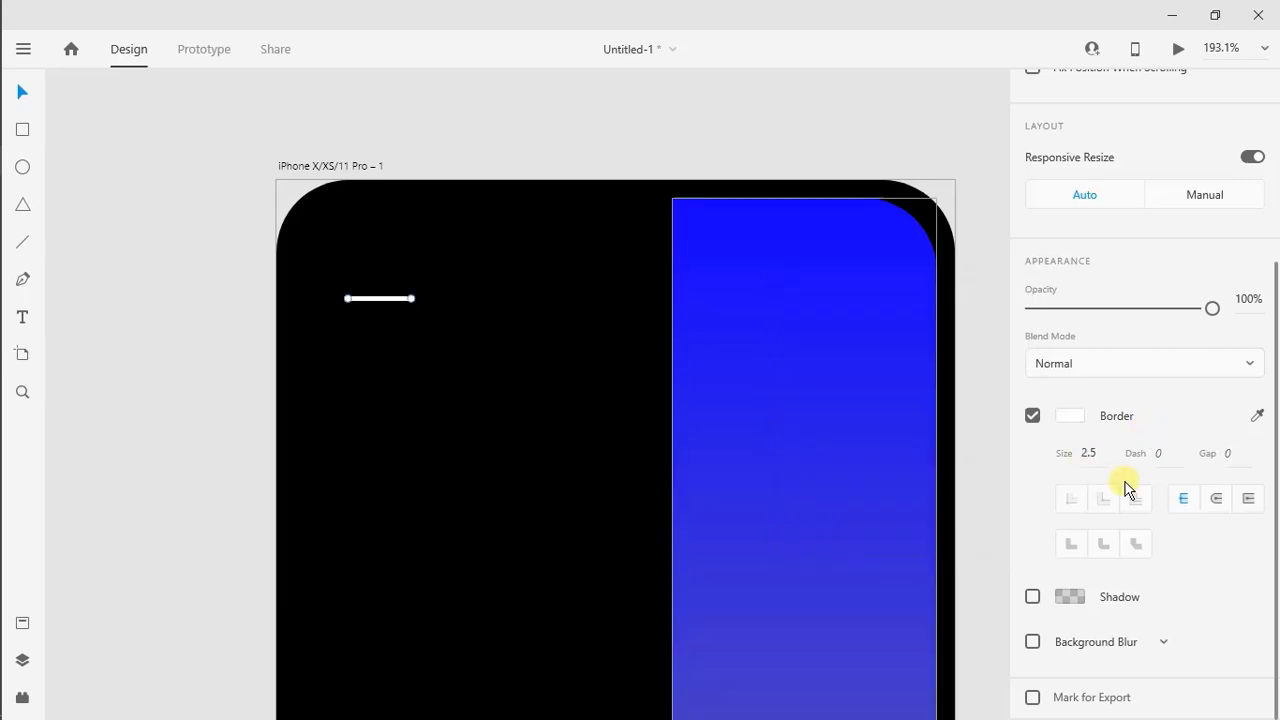
Duplicate the white line twice below the original, evenly spaced 10 apart, to form a three-line menu icon
{"action": "left_click_drag", "start_coordinate": [363, 301], "coordinate": [364, 335]}
{"action": "left_click", "coordinate": [377, 315]}
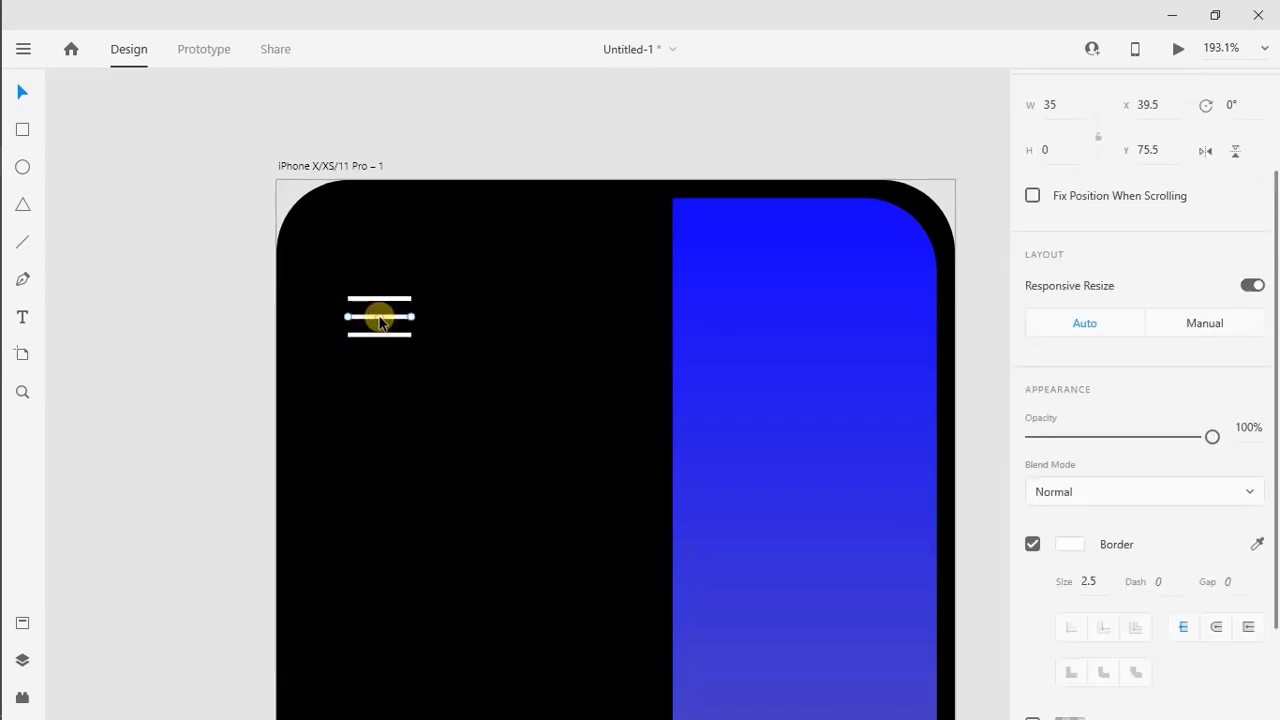
Set the width of the menu icon's middle line to 30
{"action": "double_click", "coordinate": [1069, 253]}
{"action": "type", "text": "30"}
{"action": "key", "text": "Return"}
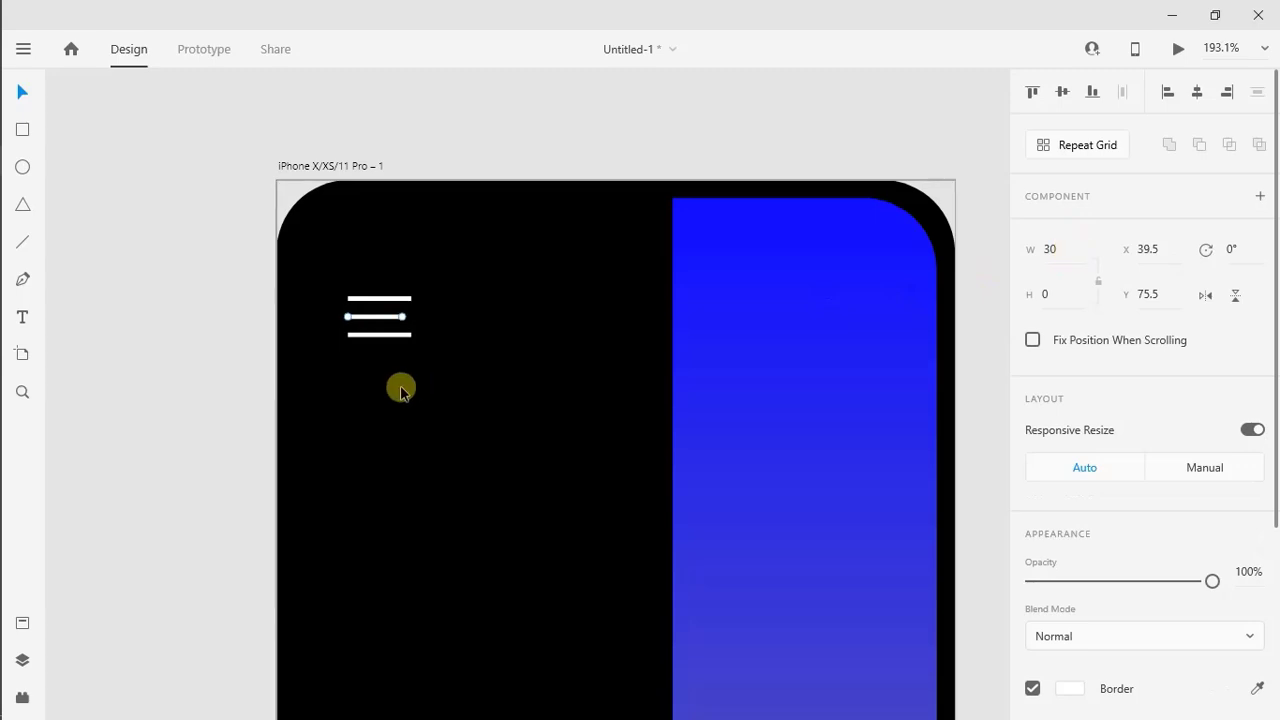
Group the three white lines of the menu icon
{"action": "left_click_drag", "start_coordinate": [400, 386], "coordinate": [370, 281]}
{"action": "right_click", "coordinate": [366, 309]}
{"action": "left_click", "coordinate": [415, 306]}
{"action": "key", "text": "ctrl+0"}
{"action": "left_click", "coordinate": [746, 451]}
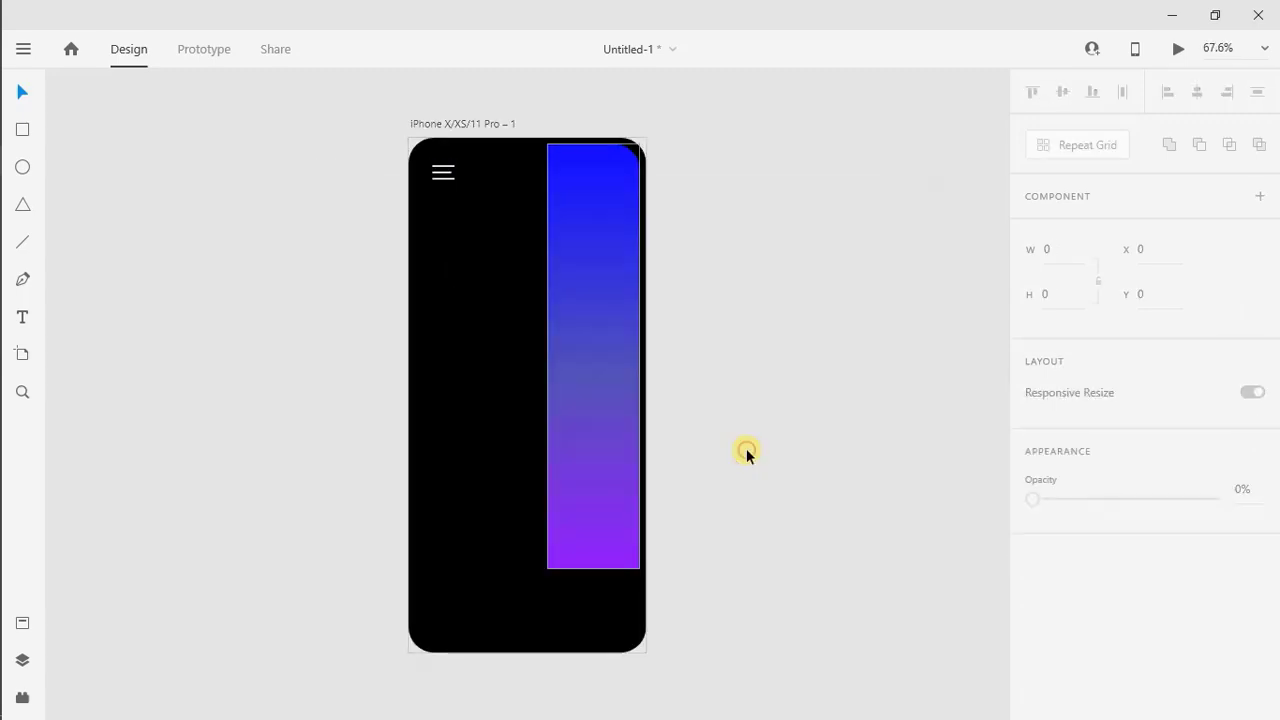
Lower the opacity of the grouped menu icon so it looks slightly dimmed
{"action": "left_click", "coordinate": [443, 173]}
{"action": "left_click_drag", "start_coordinate": [1212, 626], "coordinate": [1157, 627]}
{"action": "left_click", "coordinate": [677, 400]}
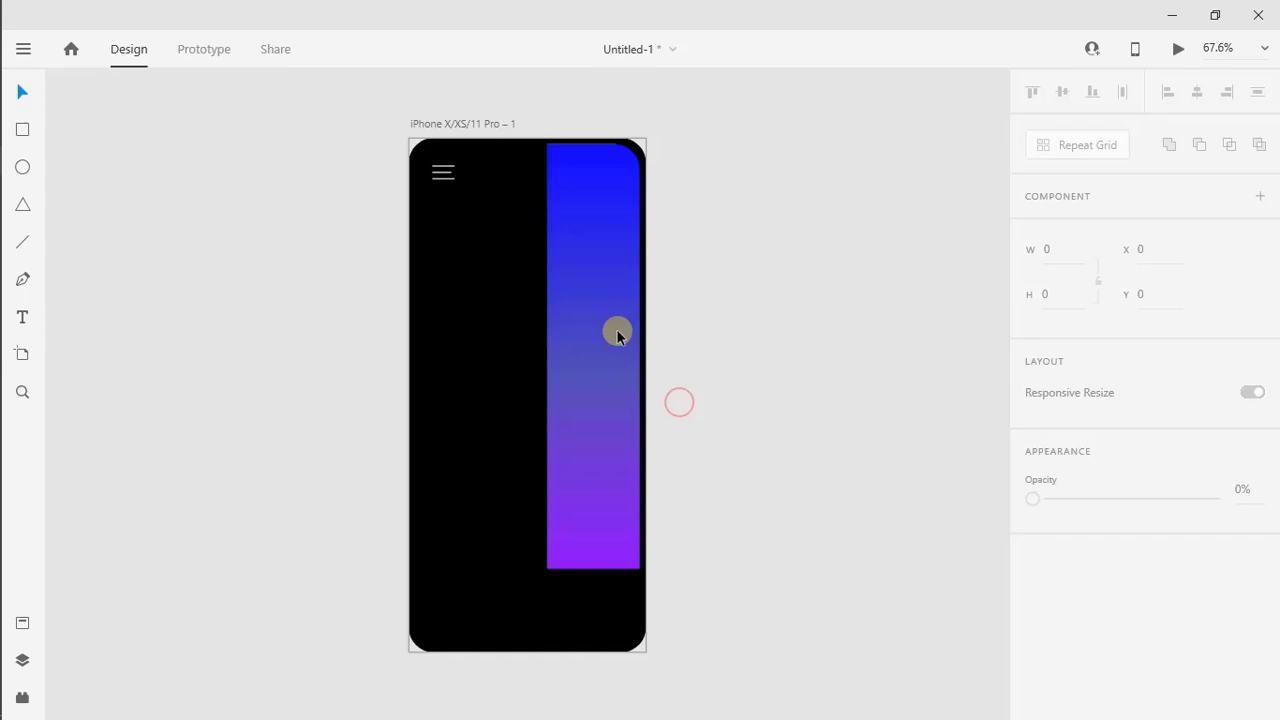
Add the text "Featured" in Montserrat, enlarge it to size 29 and place it below the menu icon
{"action": "left_click", "coordinate": [22, 317]}
{"action": "left_click", "coordinate": [443, 339]}
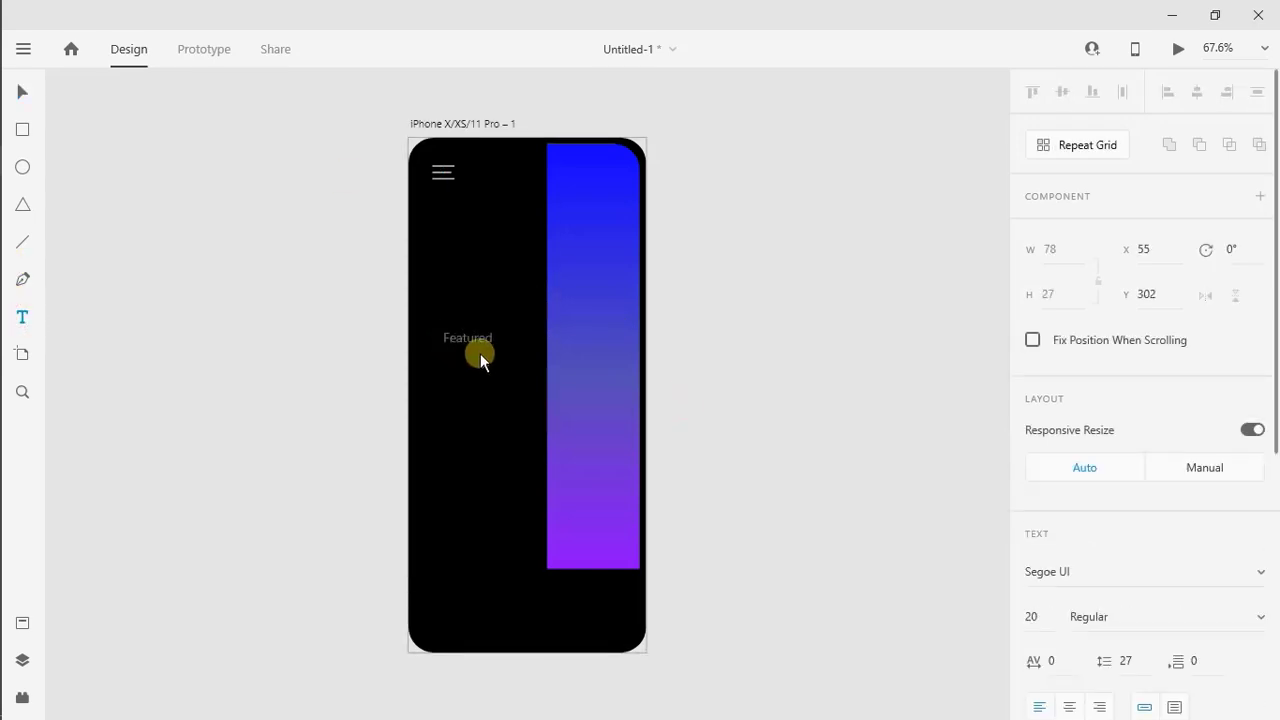
{"action": "left_click", "coordinate": [1081, 584]}
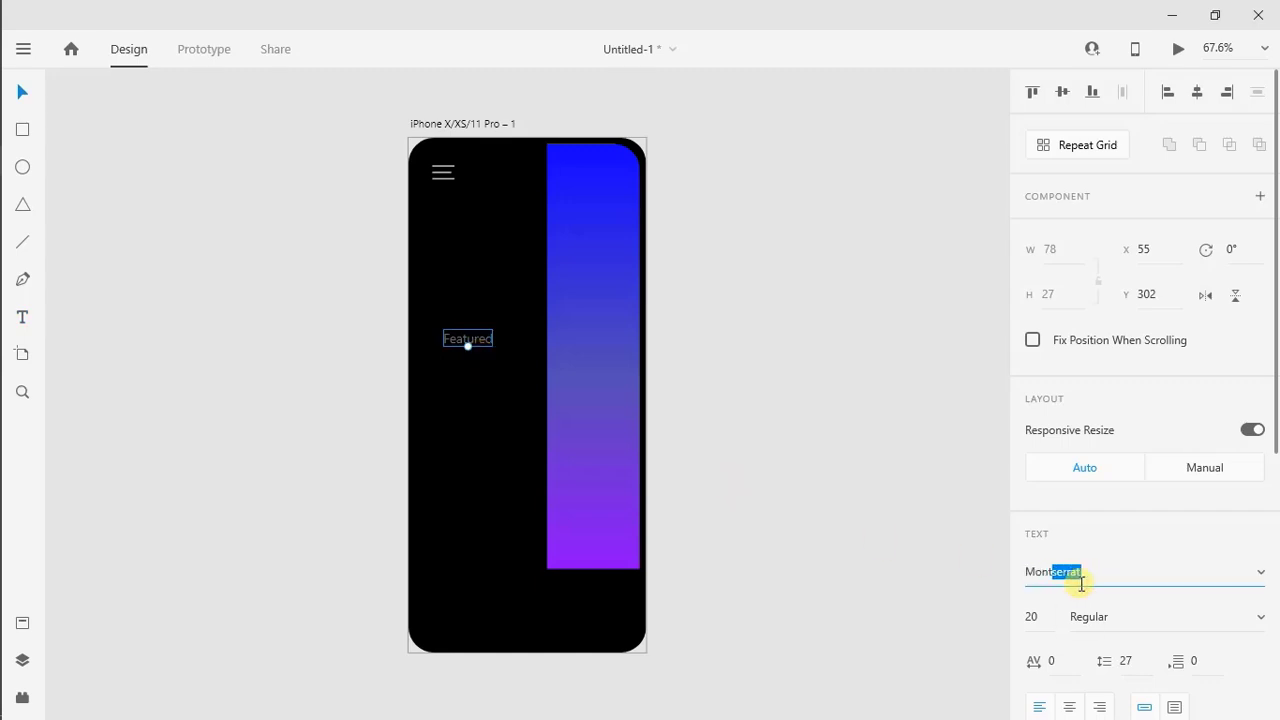
{"action": "left_click_drag", "start_coordinate": [468, 346], "coordinate": [470, 225]}
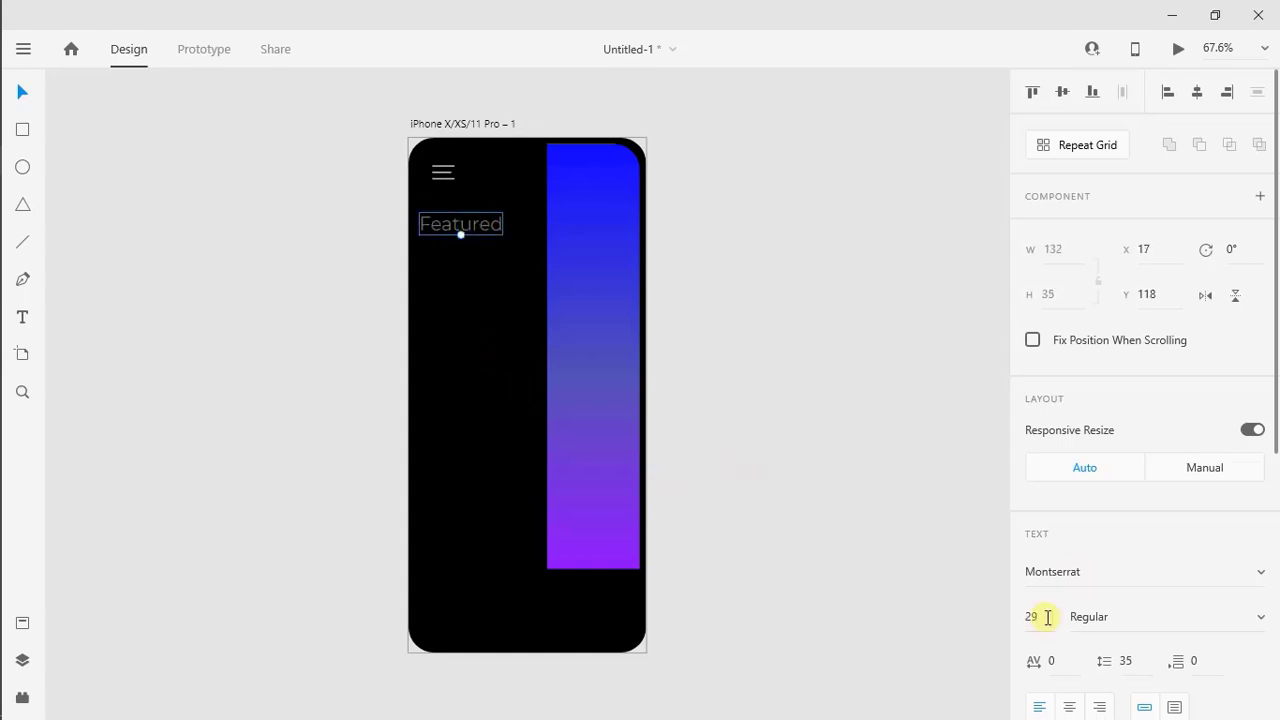
Fill the "Featured" text with white and set its font weight to Medium
{"action": "left_click", "coordinate": [1277, 580]}
{"action": "left_click", "coordinate": [1069, 507]}
{"action": "left_click_drag", "start_coordinate": [821, 461], "coordinate": [754, 357]}
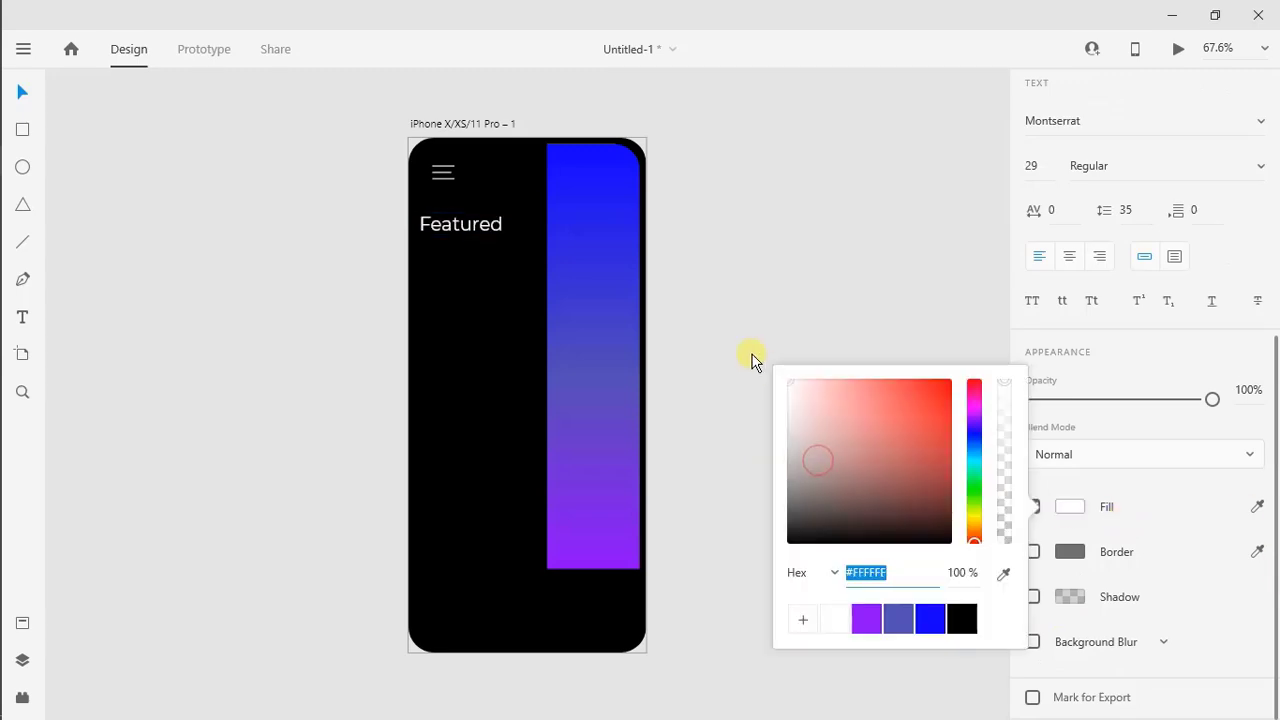
{"action": "left_click", "coordinate": [504, 272]}
{"action": "left_click", "coordinate": [468, 222]}
{"action": "left_click", "coordinate": [1096, 427]}
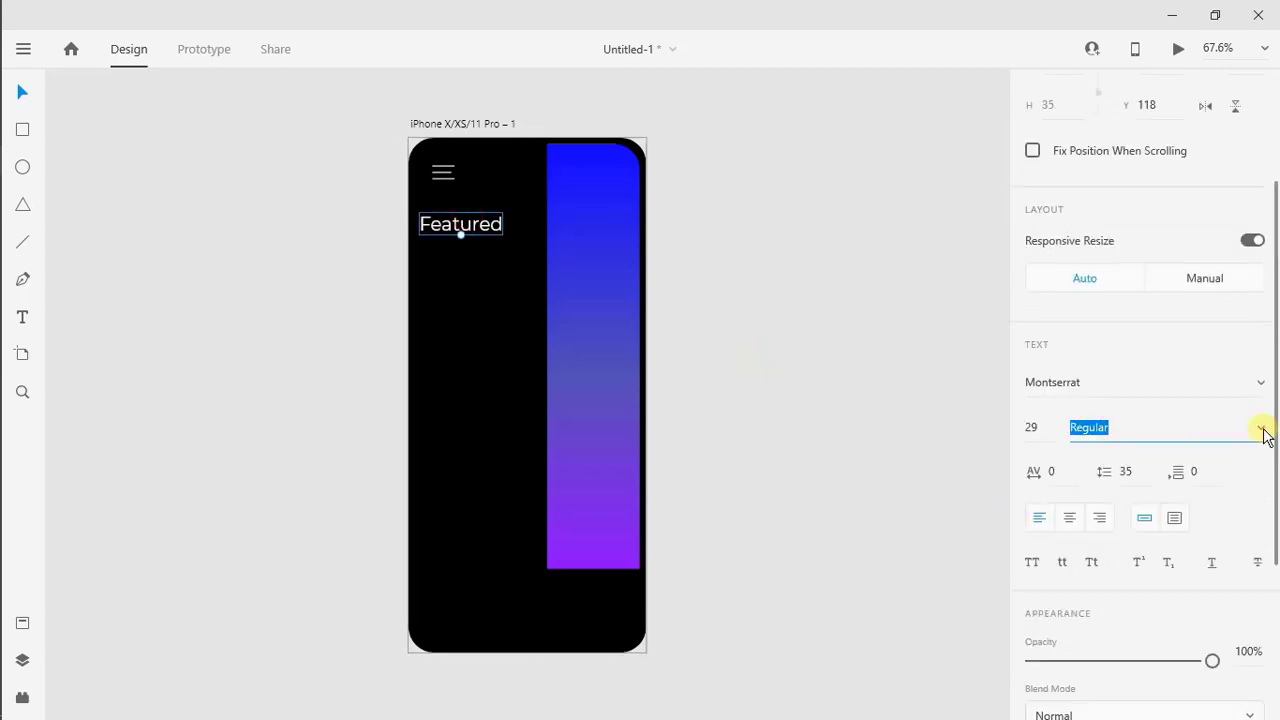
{"action": "left_click", "coordinate": [1263, 430]}
{"action": "left_click", "coordinate": [1157, 501]}
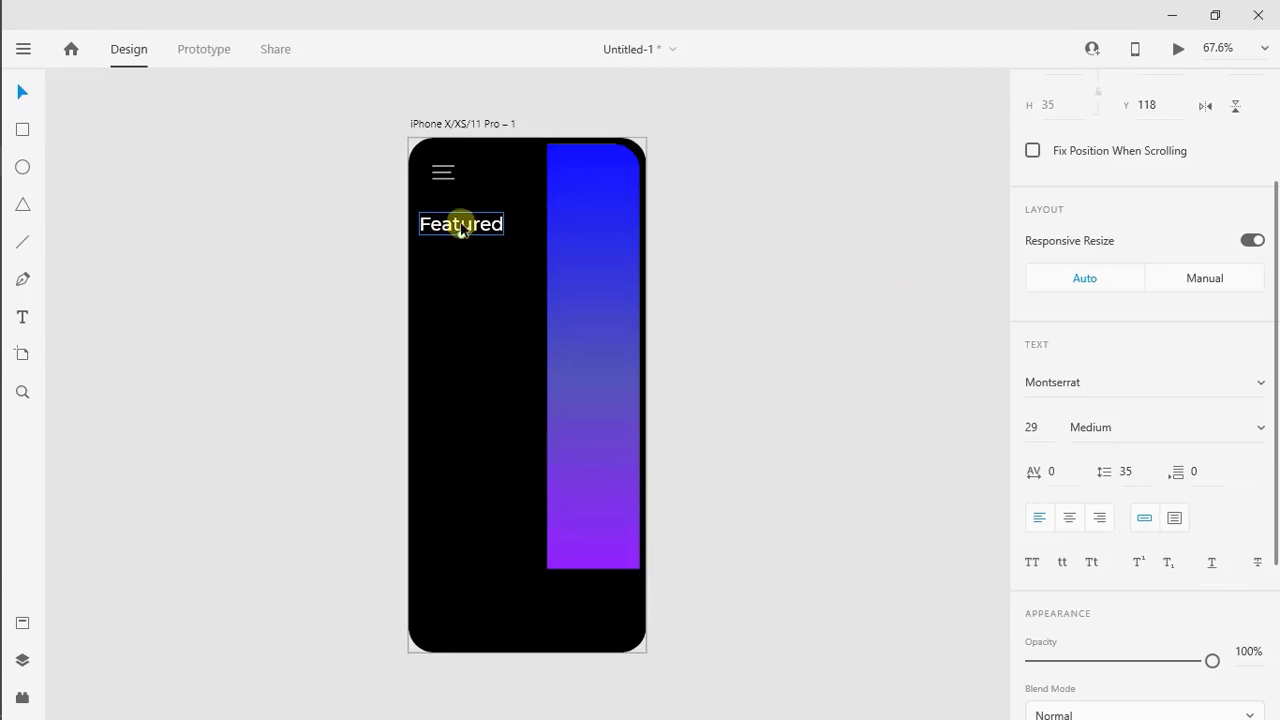
Duplicate the "Featured" text directly below itself and change the copy to "Products"
{"action": "left_click_drag", "start_coordinate": [457, 221], "coordinate": [458, 246]}
{"action": "double_click", "coordinate": [462, 247]}
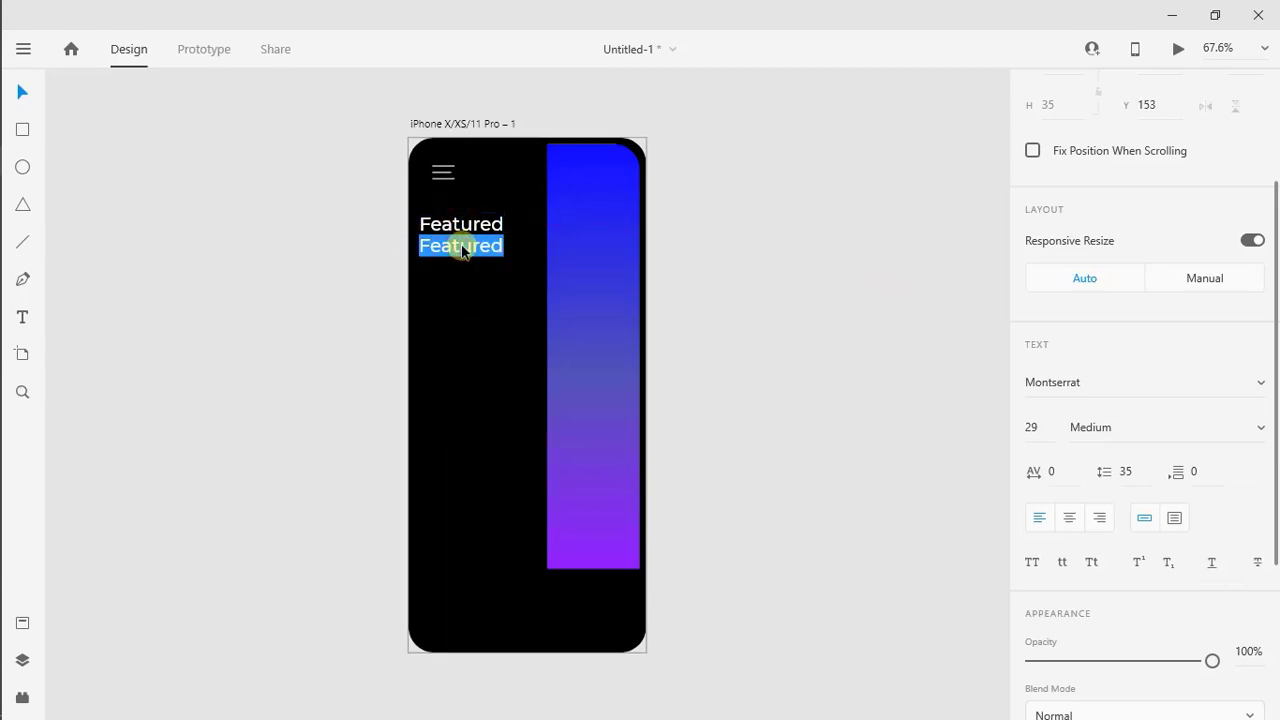
{"action": "type", "text": "Products"}
{"action": "key", "text": "Escape"}
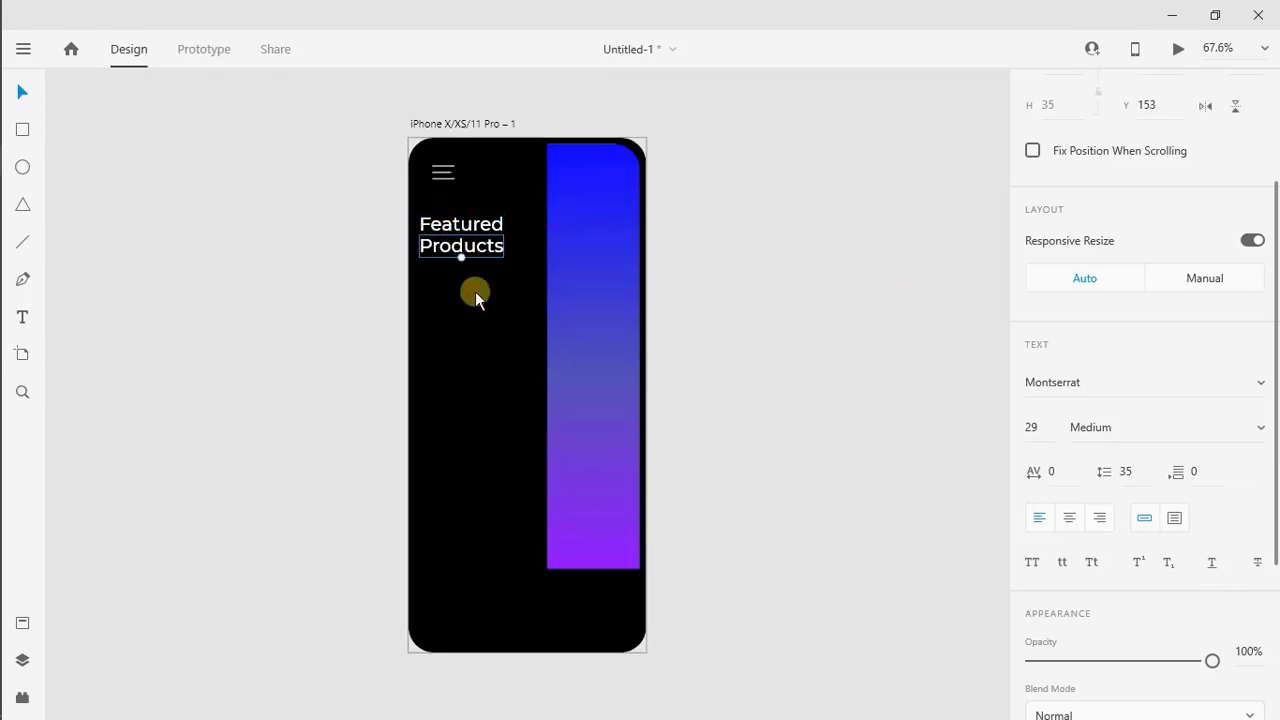
Set the "Products" text to the Colonna MT font and enlarge it until it nearly reaches the gradient panel
{"action": "left_click", "coordinate": [1057, 382]}
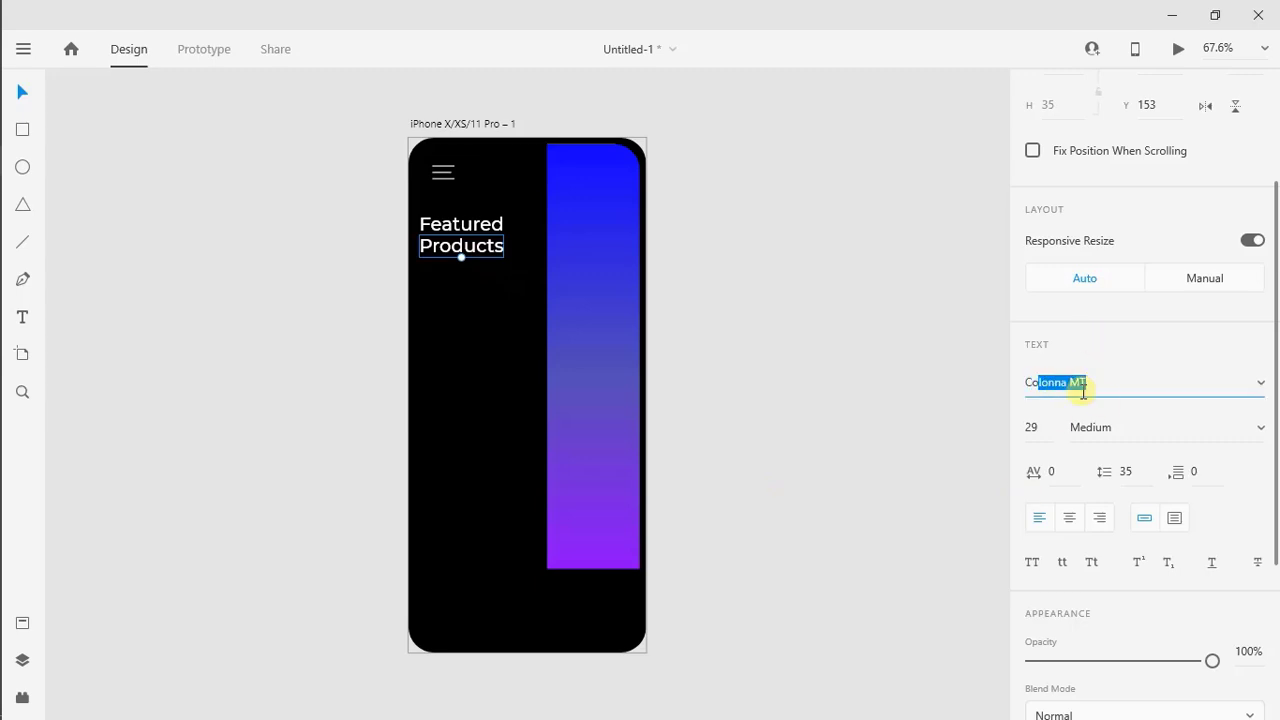
{"action": "type", "text": "Co"}
{"action": "key", "text": "Return"}
{"action": "left_click_drag", "start_coordinate": [451, 260], "coordinate": [480, 260]}
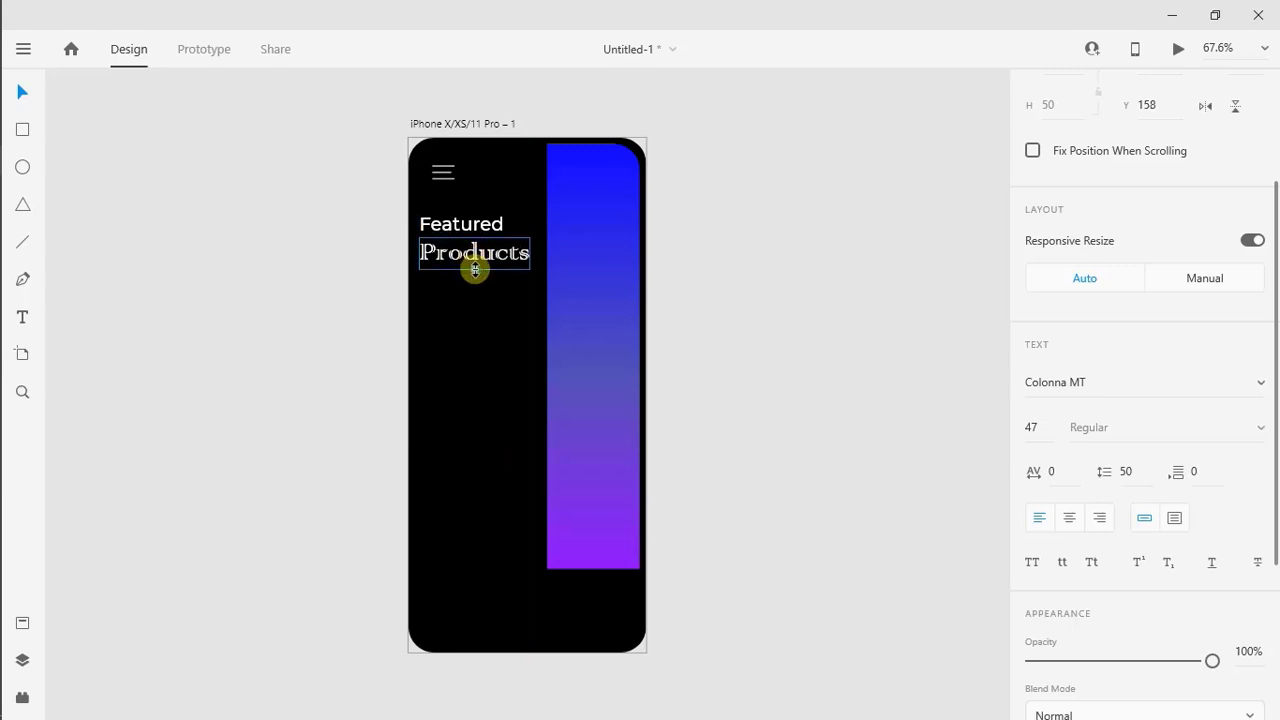
{"action": "left_click", "coordinate": [463, 329]}
Nudge the "Featured" and "Products" texts down together by 2 px
{"action": "left_click", "coordinate": [451, 223]}
{"action": "left_click", "coordinate": [453, 250], "text": "shift"}
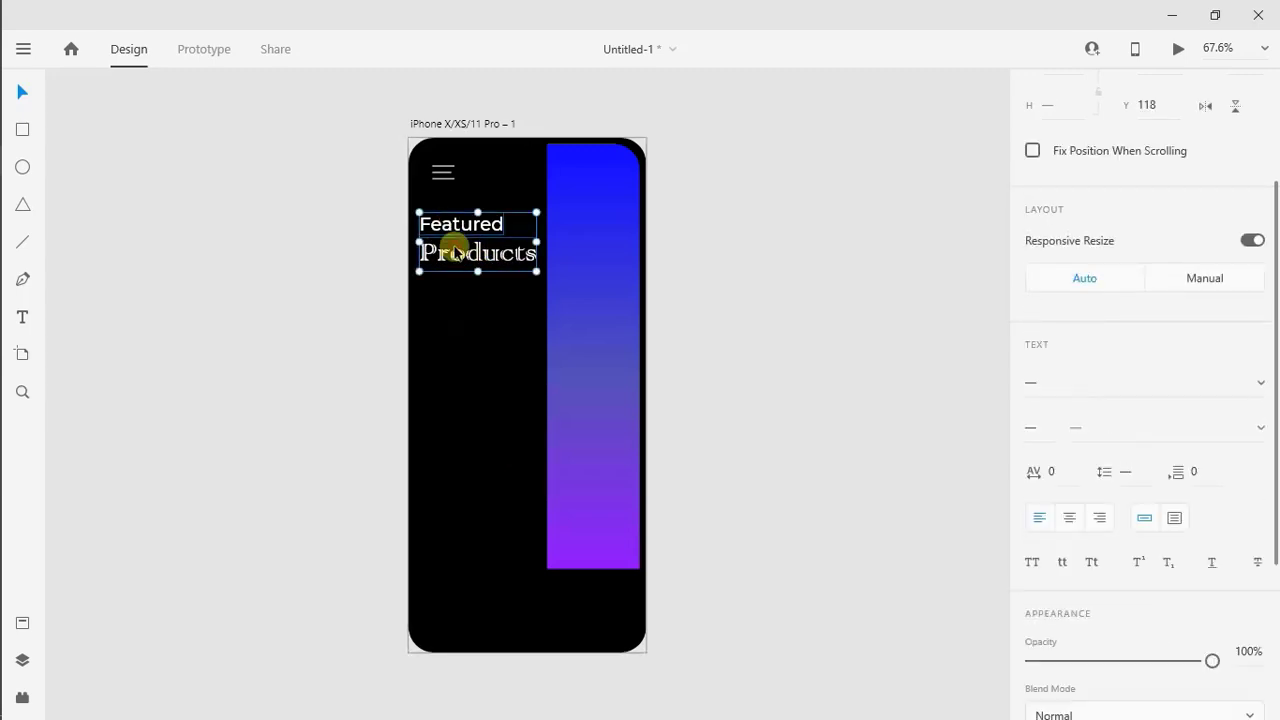
{"action": "key", "text": "Down"}
{"action": "key", "text": "Down"}
{"action": "key", "text": "Down"}
{"action": "key", "text": "Up"}
{"action": "left_click", "coordinate": [435, 300]}
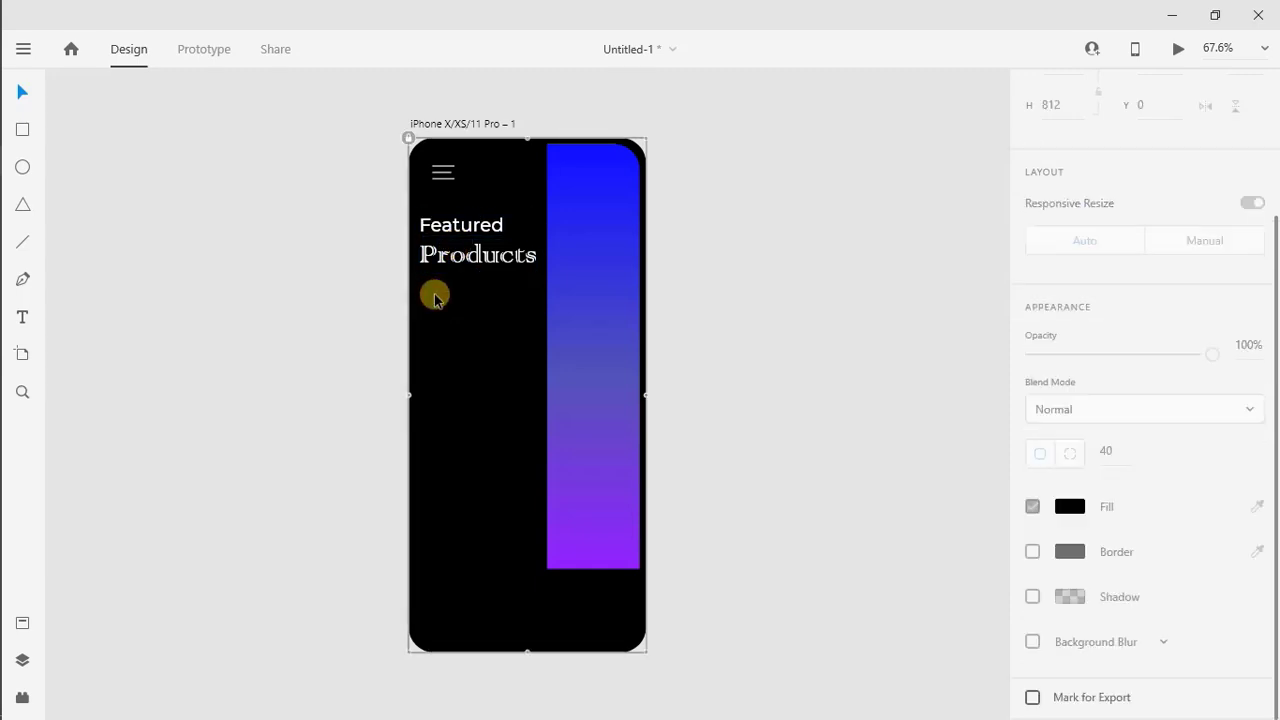
Draw a rectangle below the "Products" text, aligned with its start, and set its size to 70 by 60
{"action": "left_click_drag", "start_coordinate": [418, 298], "coordinate": [468, 341]}
{"action": "scroll", "coordinate": [1107, 288], "scroll_direction": "up", "scroll_amount": 3}
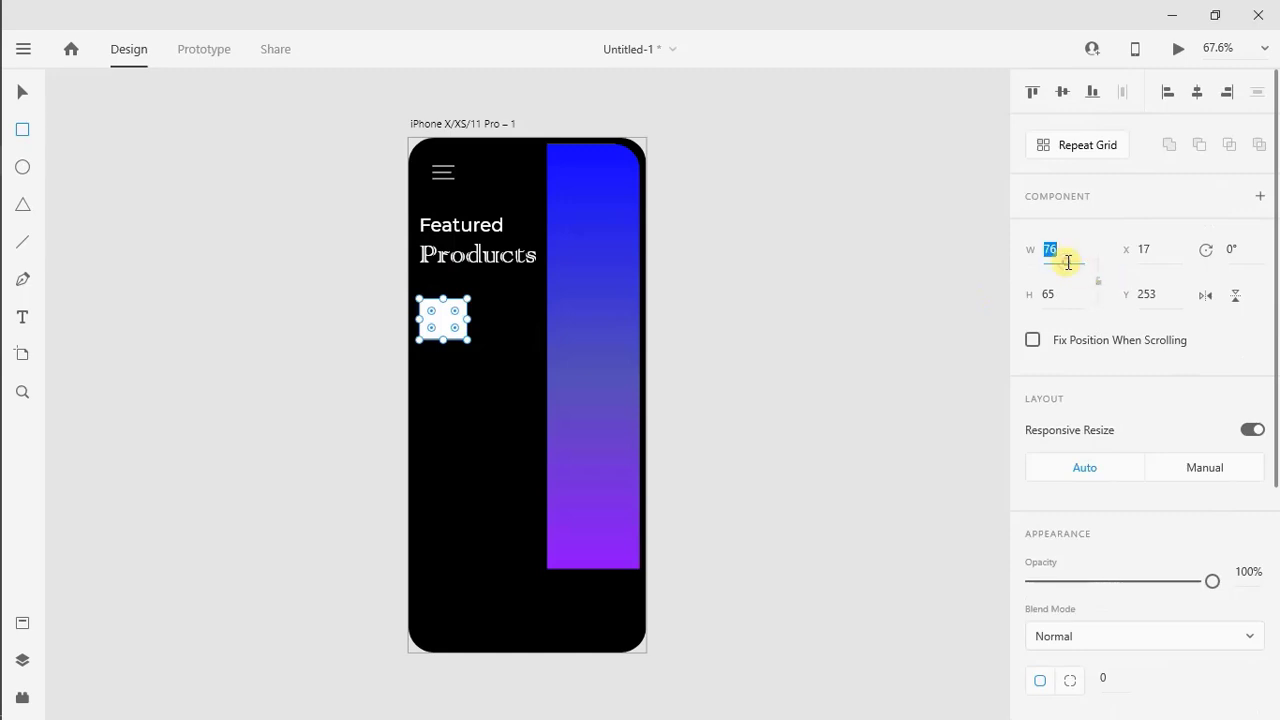
{"action": "type", "text": "70"}
{"action": "left_click", "coordinate": [1060, 299]}
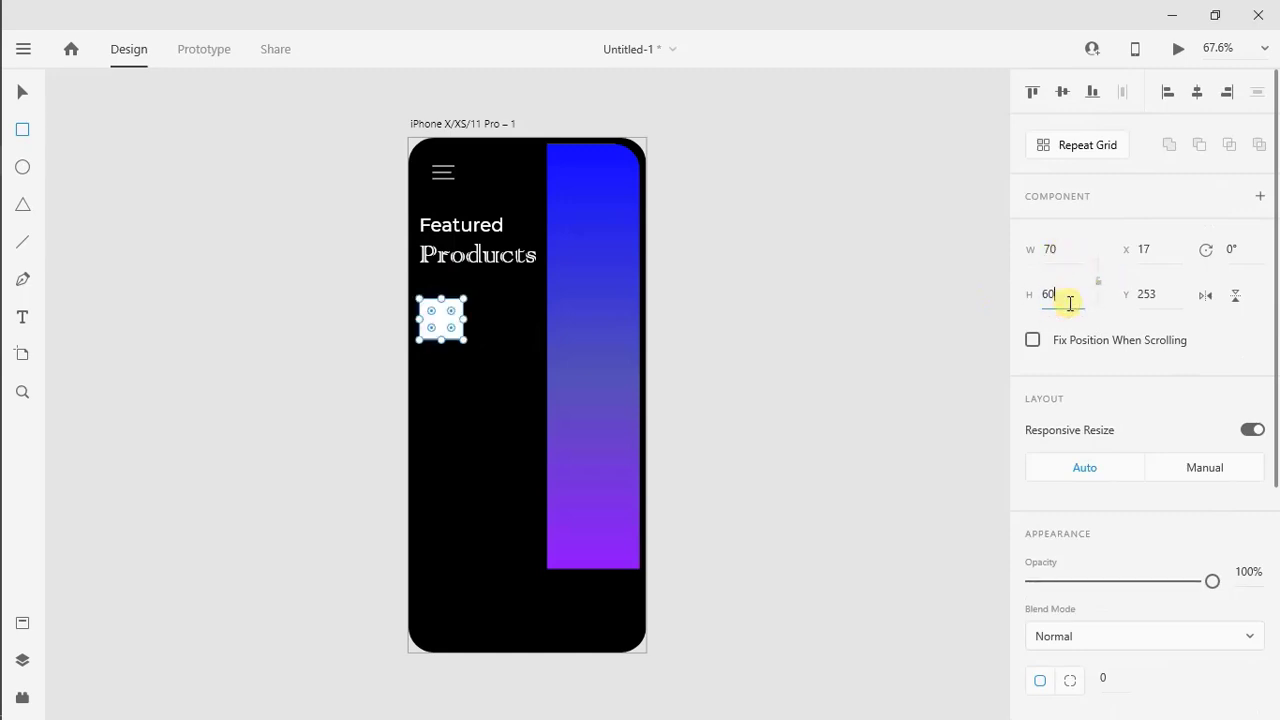
{"action": "key", "text": "Return"}
{"action": "key", "text": "v"}
Round the small rectangle's corners to a radius of 10 and remove its border
{"action": "scroll", "coordinate": [452, 310], "scroll_direction": "up", "scroll_amount": 3}
{"action": "left_click", "coordinate": [1276, 648]}
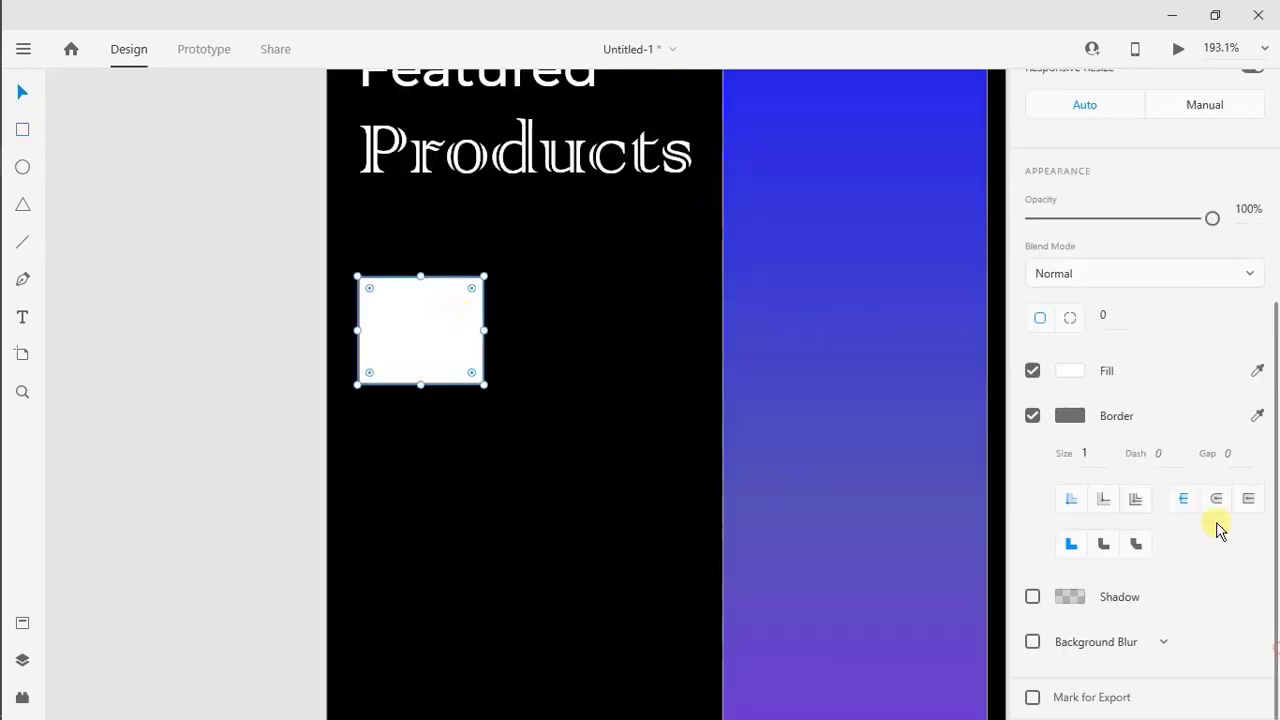
{"action": "left_click", "coordinate": [1110, 318]}
{"action": "type", "text": "10"}
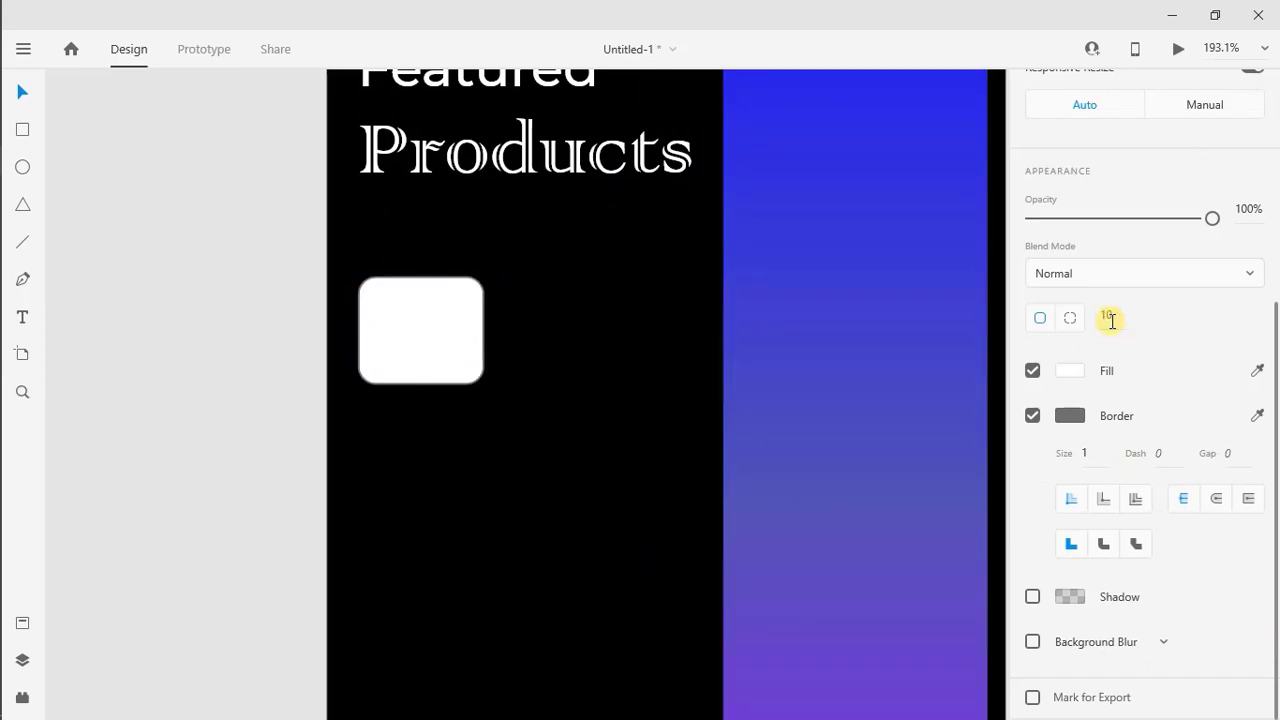
{"action": "key", "text": "Return"}
{"action": "left_click", "coordinate": [1032, 415]}
Fill the rounded rectangle with dark gray #2A2A2A and save that color as a swatch
{"action": "left_click", "coordinate": [1069, 506]}
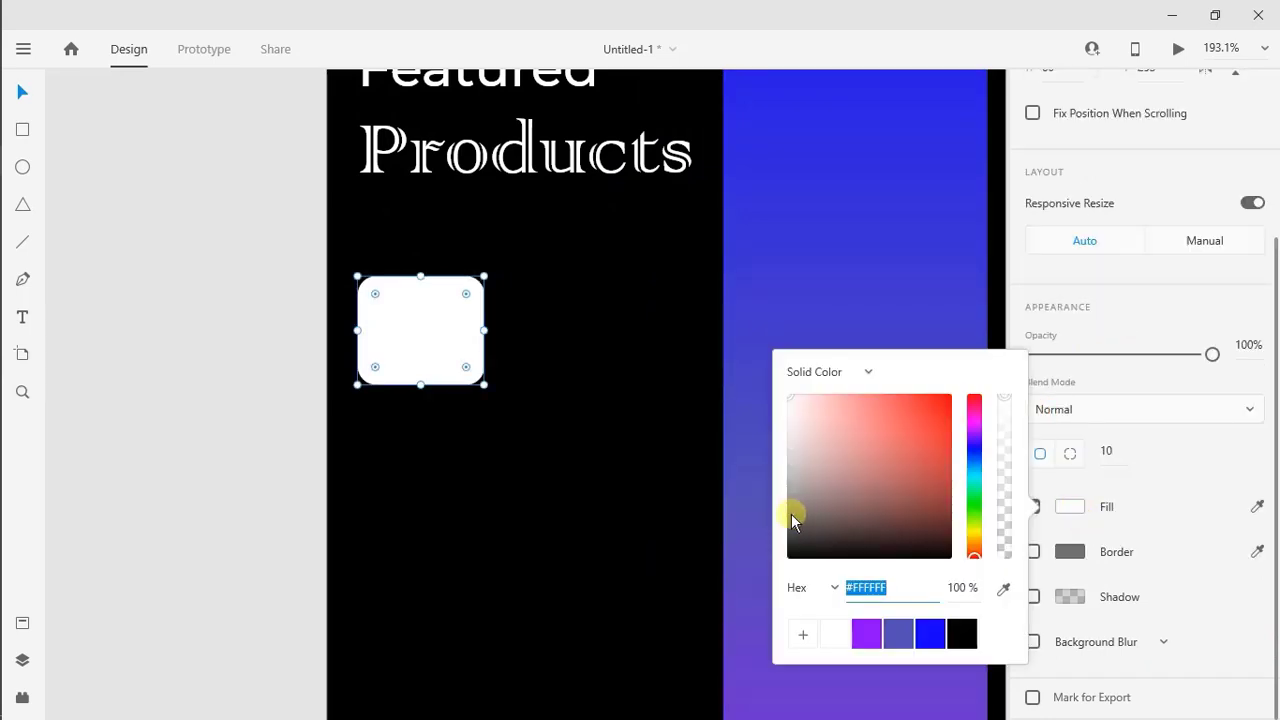
{"action": "mouse_move", "coordinate": [794, 523]}
{"action": "left_mouse_down"}
{"action": "mouse_move", "coordinate": [800, 534]}
{"action": "mouse_move", "coordinate": [783, 540]}
{"action": "left_mouse_up"}
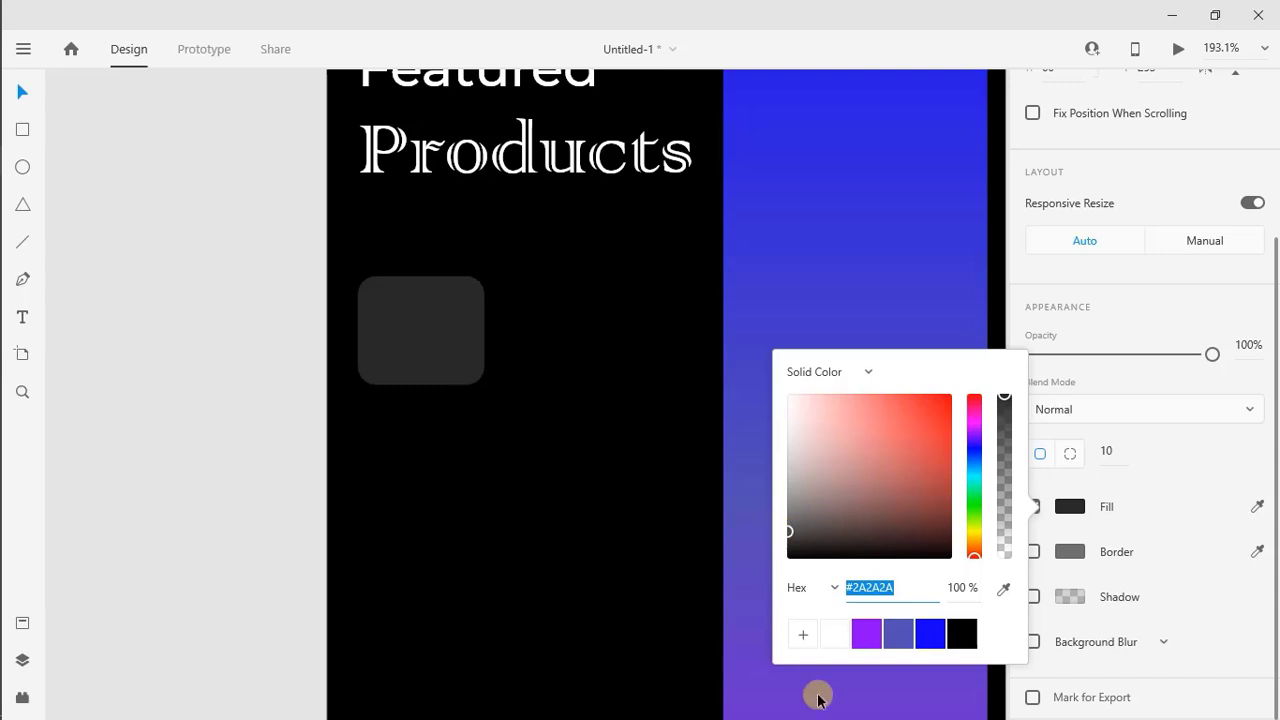
{"action": "left_click", "coordinate": [802, 634]}
{"action": "left_click", "coordinate": [602, 519]}
Enable a shadow on the dark gray rectangle with X and Y offsets of 2
{"action": "left_click", "coordinate": [431, 305]}
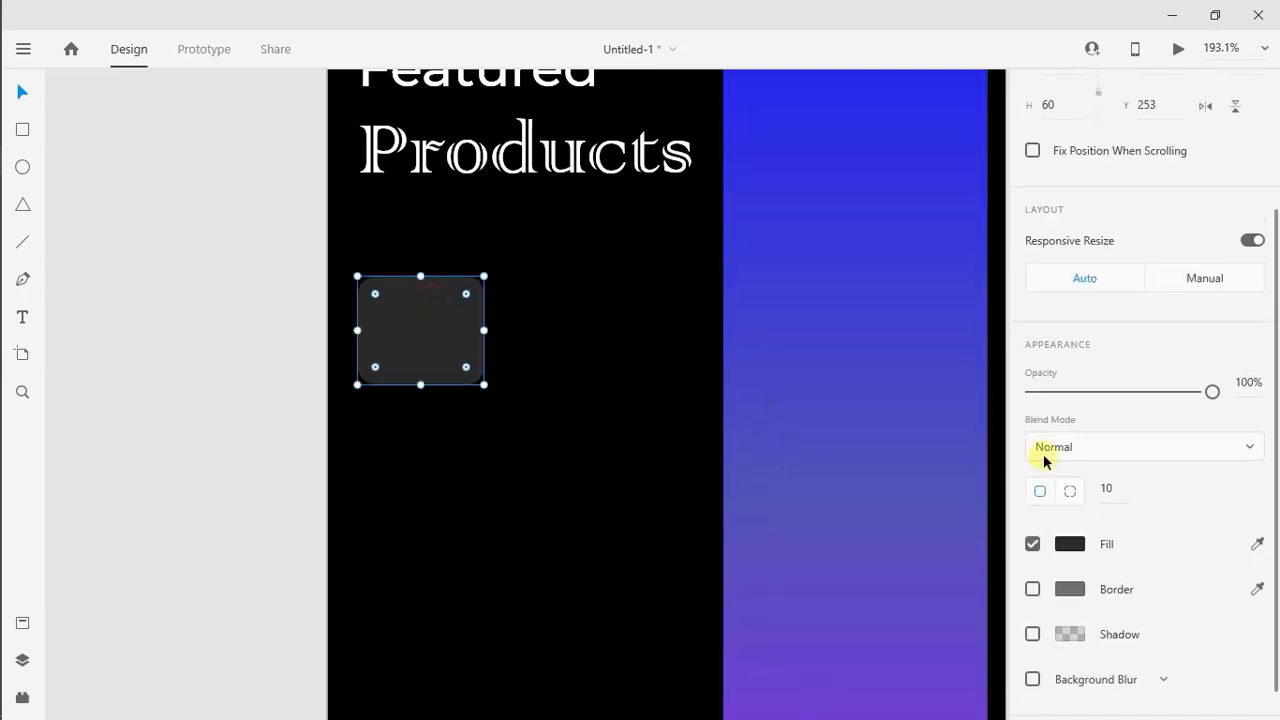
{"action": "scroll", "coordinate": [1277, 488], "scroll_direction": "down", "scroll_amount": 1}
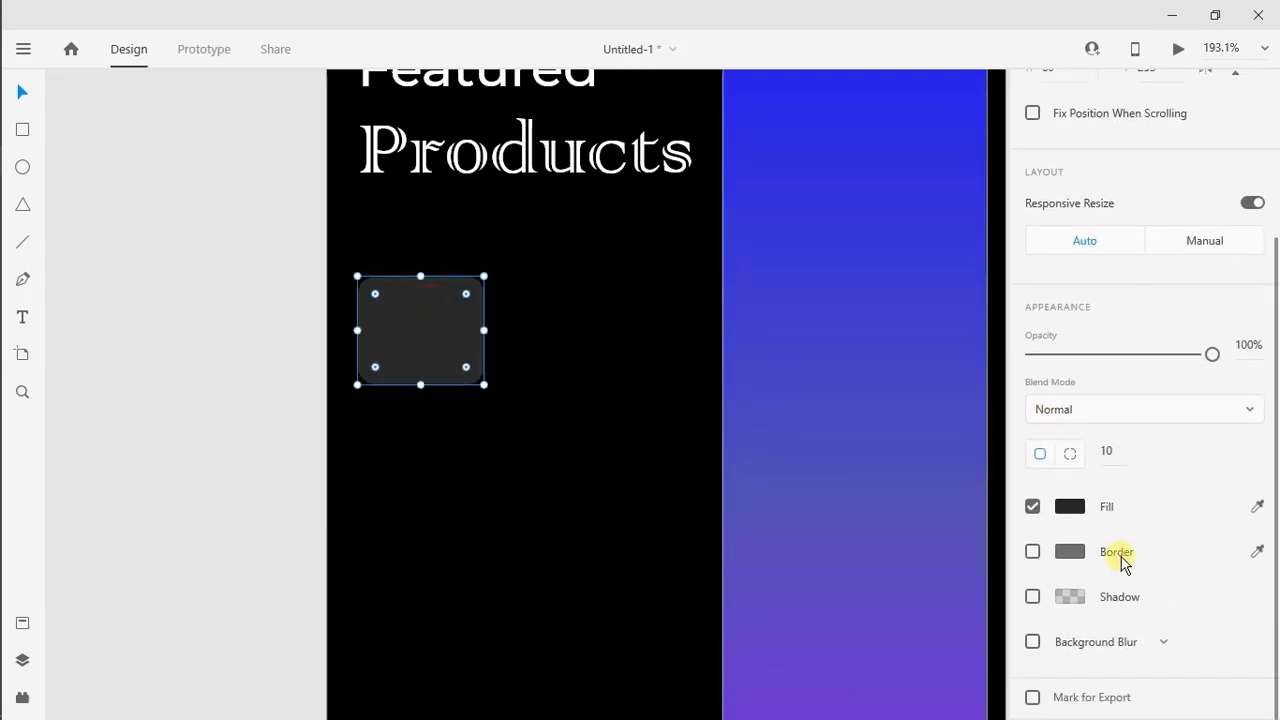
{"action": "left_click", "coordinate": [1032, 596]}
{"action": "left_click", "coordinate": [1098, 636]}
{"action": "type", "text": "2"}
{"action": "left_click", "coordinate": [1171, 634]}
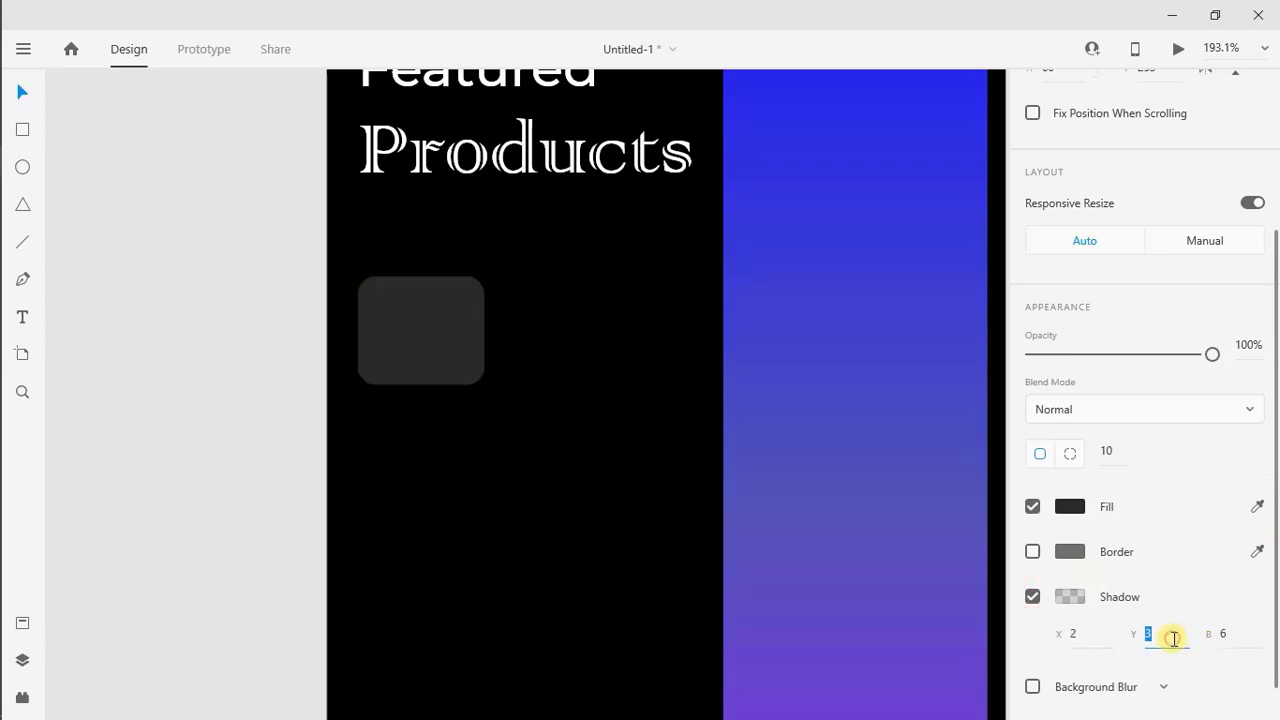
{"action": "type", "text": "2"}
{"action": "left_click", "coordinate": [1229, 636]}
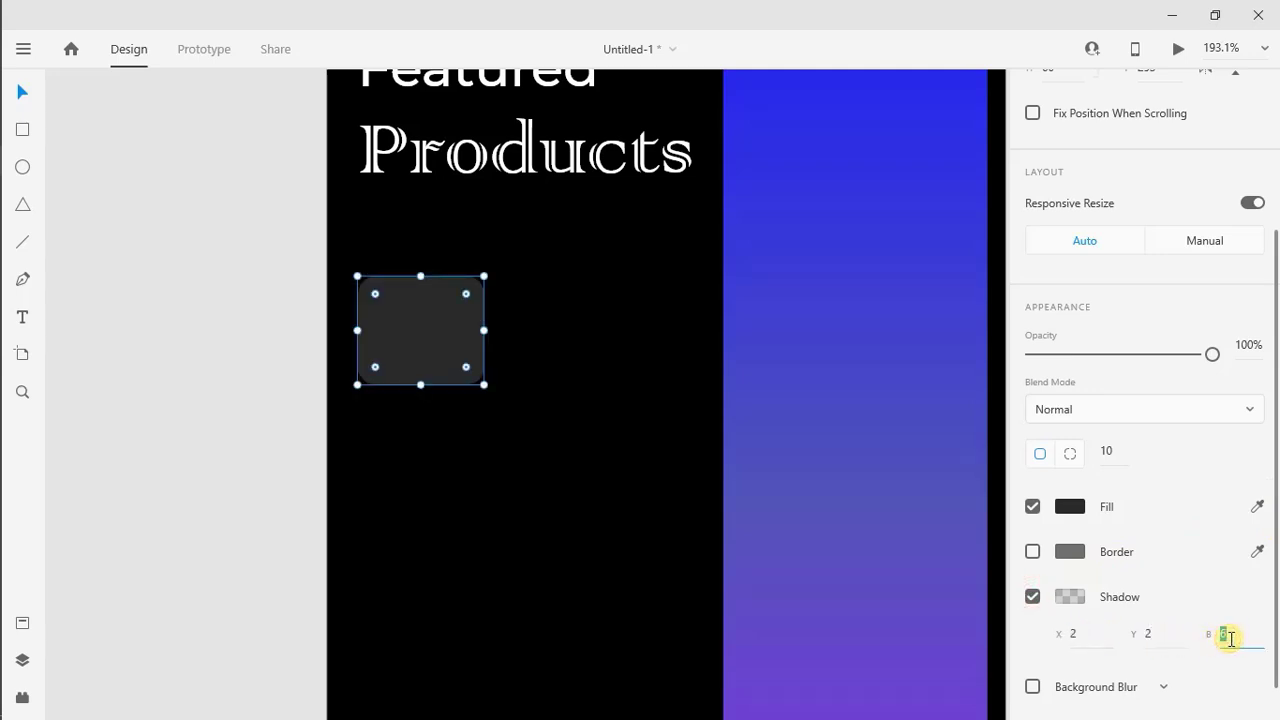
Make the rectangle's shadow translucent white (#FFFFFF) and set its blur to 3
{"action": "left_click", "coordinate": [1071, 598]}
{"action": "left_click_drag", "start_coordinate": [886, 543], "coordinate": [757, 437]}
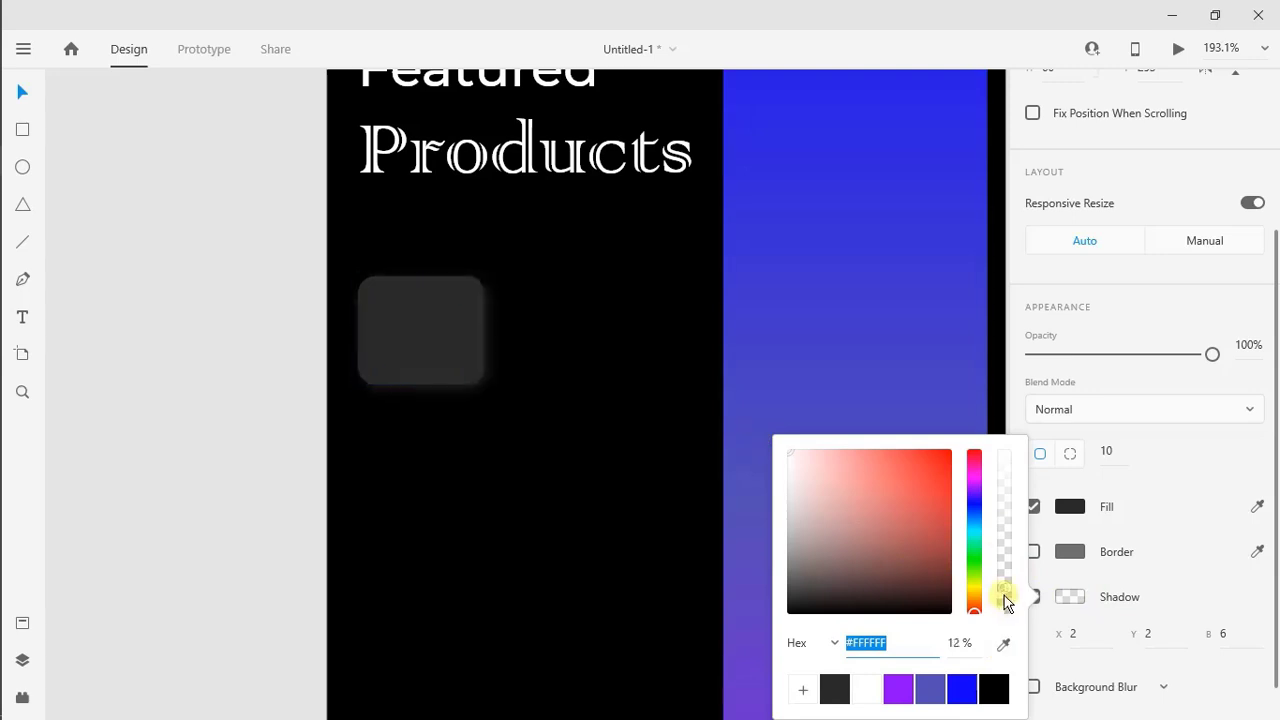
{"action": "left_click_drag", "start_coordinate": [1005, 603], "coordinate": [1003, 560]}
{"action": "left_click", "coordinate": [1226, 632]}
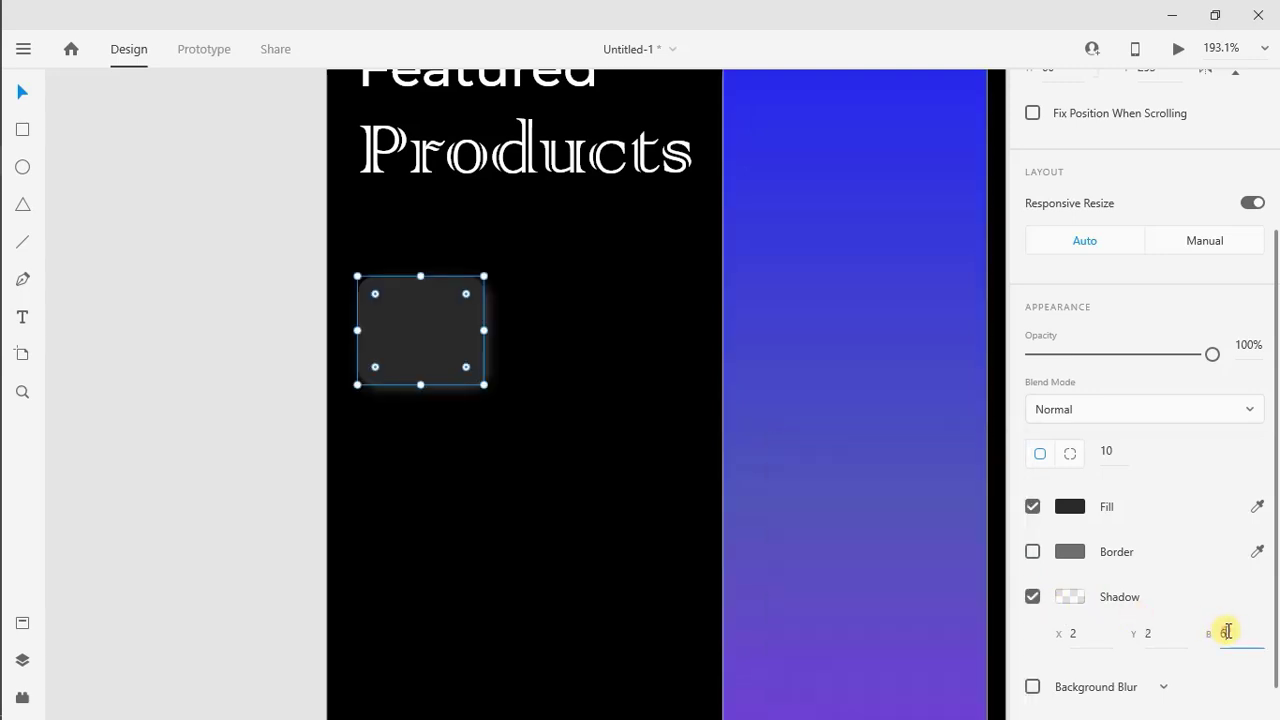
Repeat the dark rectangle in a horizontal repeat grid of four evenly spaced tiles spanning the screen's width at X 8, Y 250
{"action": "scroll", "coordinate": [437, 337], "scroll_direction": "down", "scroll_amount": 2}
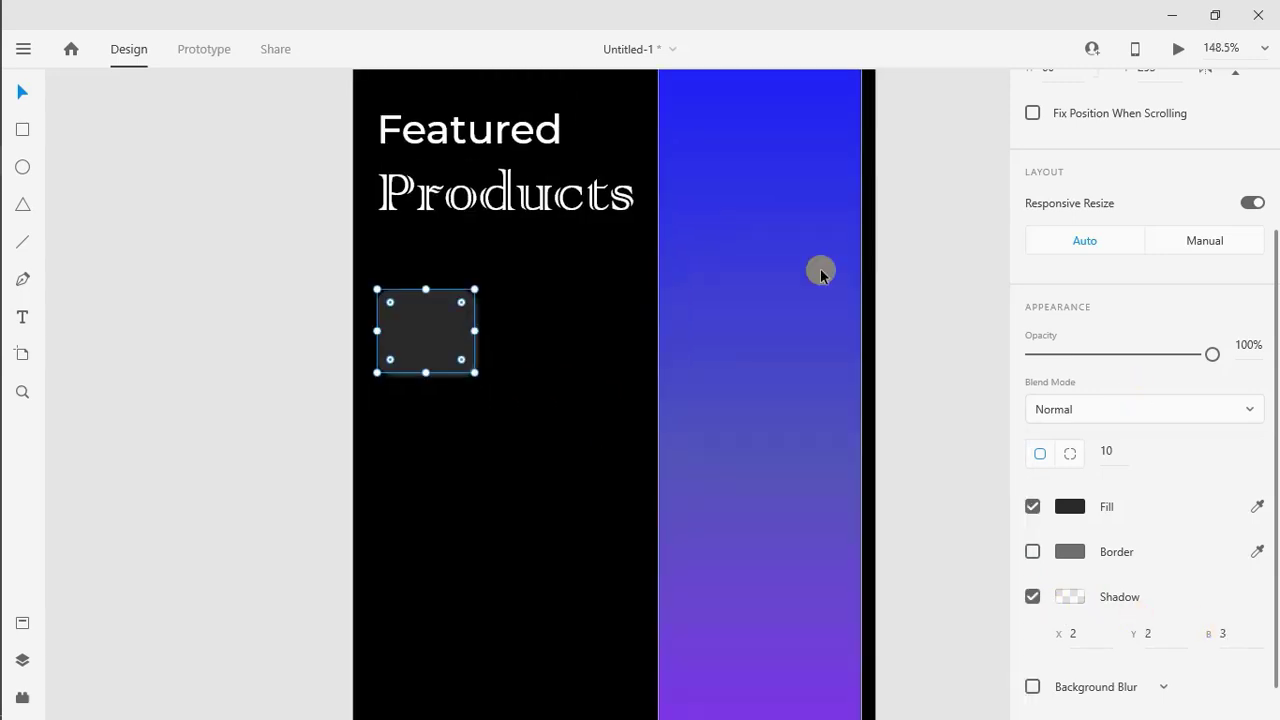
{"action": "left_click_drag", "start_coordinate": [1278, 262], "coordinate": [1268, 118]}
{"action": "left_click", "coordinate": [1060, 148]}
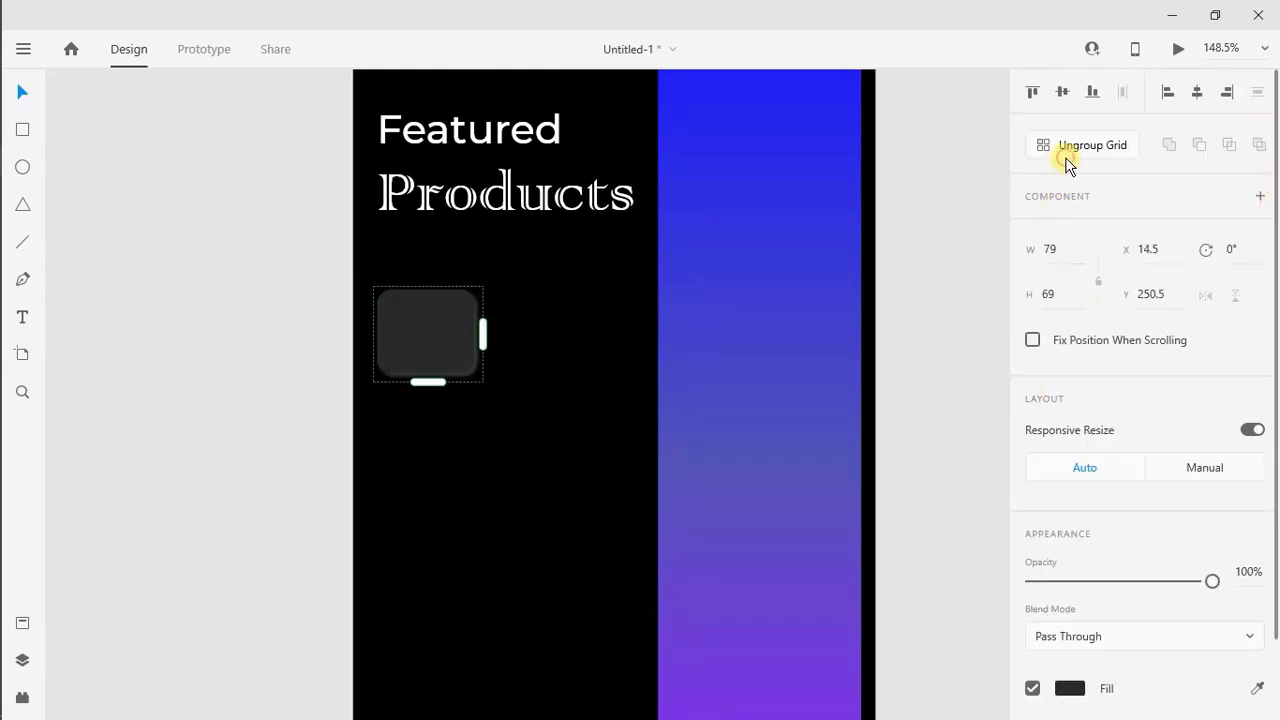
{"action": "left_click_drag", "start_coordinate": [482, 334], "coordinate": [886, 372]}
{"action": "left_click_drag", "start_coordinate": [635, 357], "coordinate": [667, 340]}
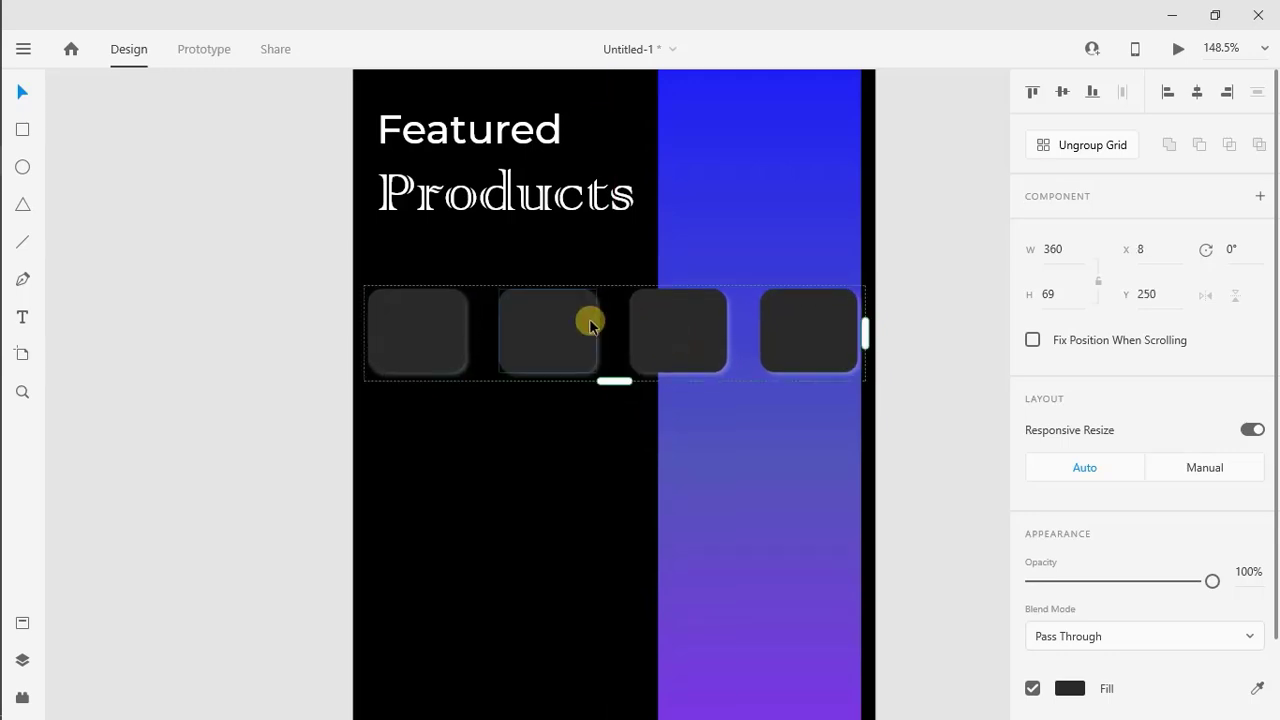
Ungroup the repeat grid so the four tiles become separate objects
{"action": "left_click", "coordinate": [1047, 160]}
{"action": "left_click", "coordinate": [686, 514]}
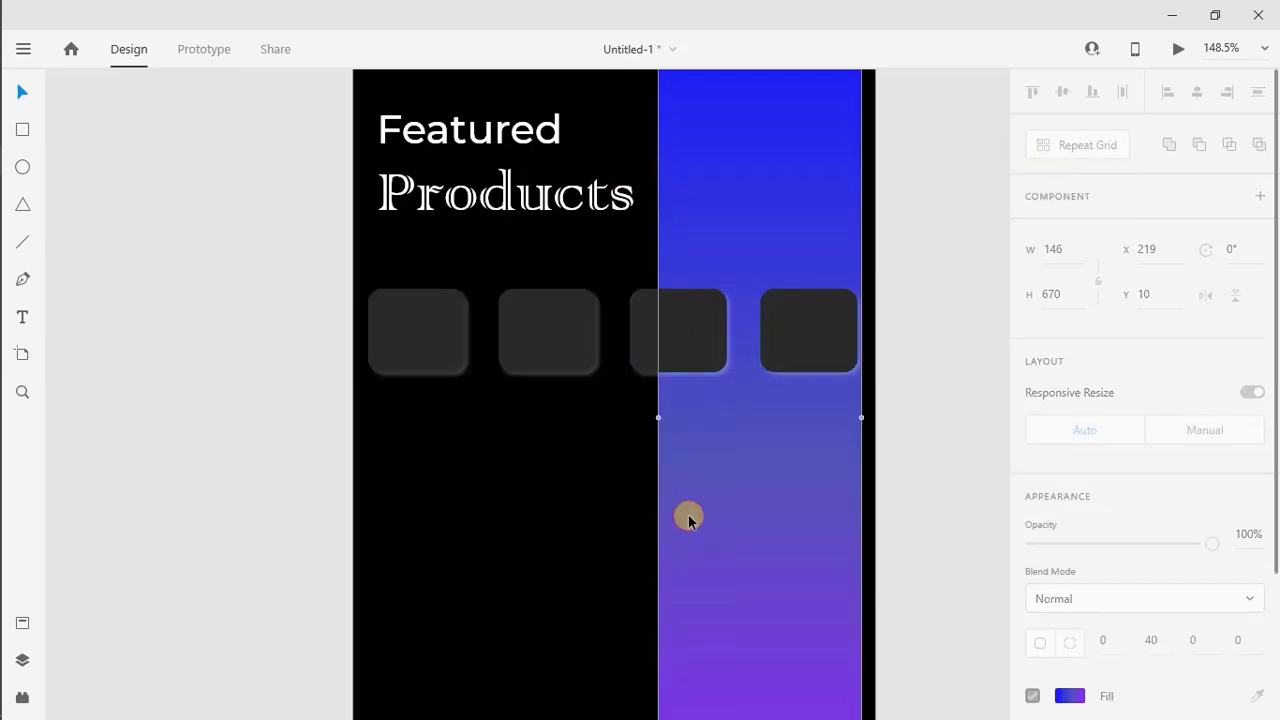
{"action": "left_click", "coordinate": [663, 313]}
{"action": "left_click", "coordinate": [638, 450]}
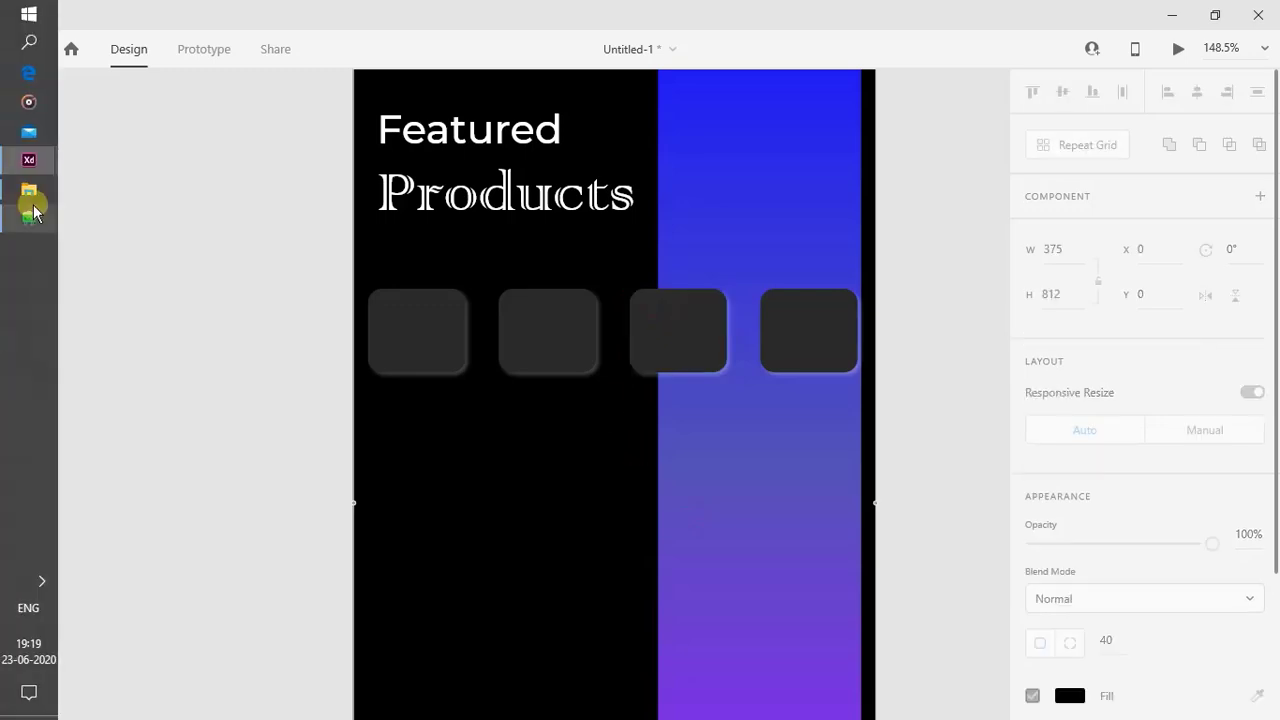
Switch to the Icons8 icon browser and search for "adjust"
{"action": "left_click", "coordinate": [33, 211]}
{"action": "left_click", "coordinate": [104, 92]}
{"action": "type", "text": "adjust"}
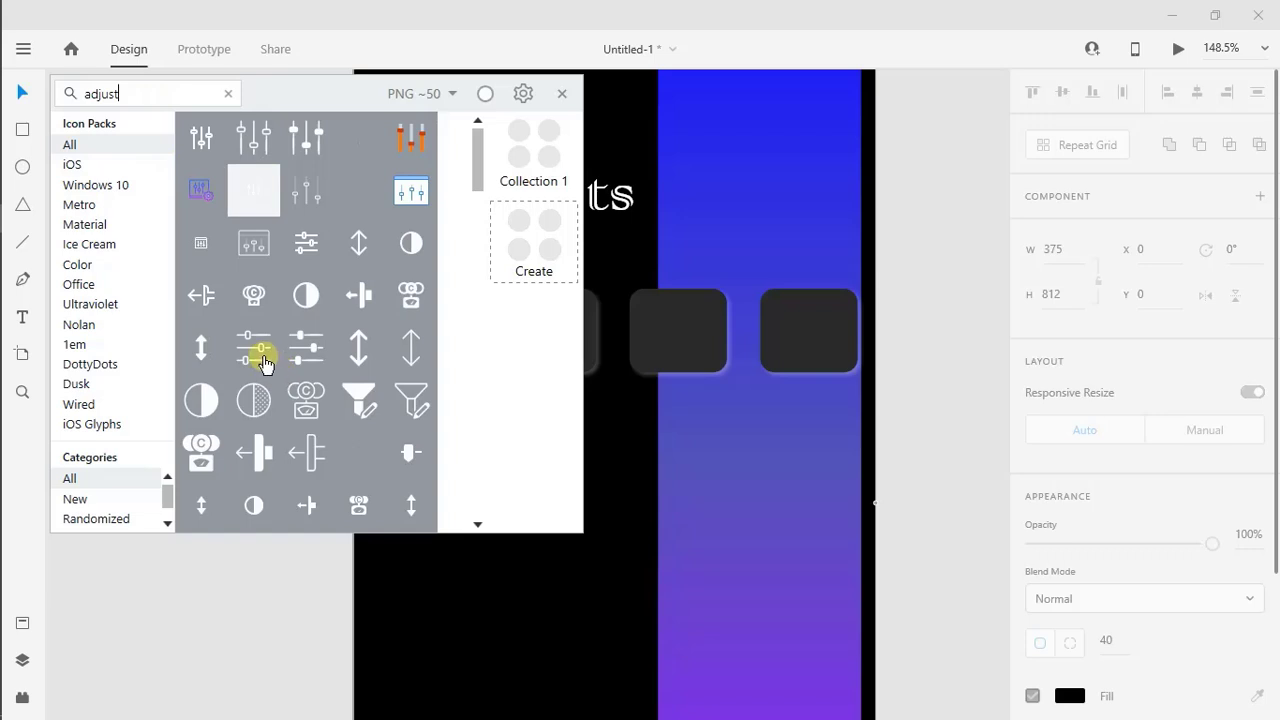
Copy the outlined three-slider adjust icon from the icon browser and paste it into the design
{"action": "left_click", "coordinate": [256, 348]}
{"action": "right_click", "coordinate": [258, 358]}
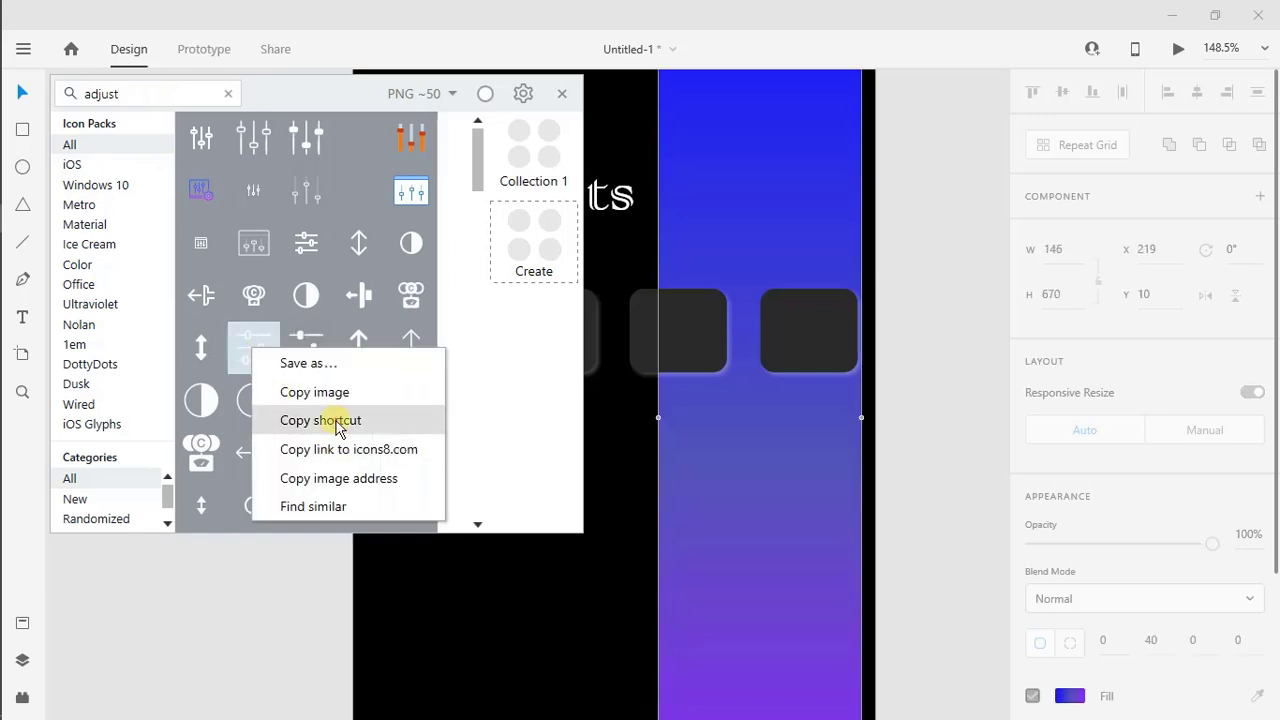
{"action": "left_click", "coordinate": [334, 417]}
{"action": "right_click", "coordinate": [700, 429]}
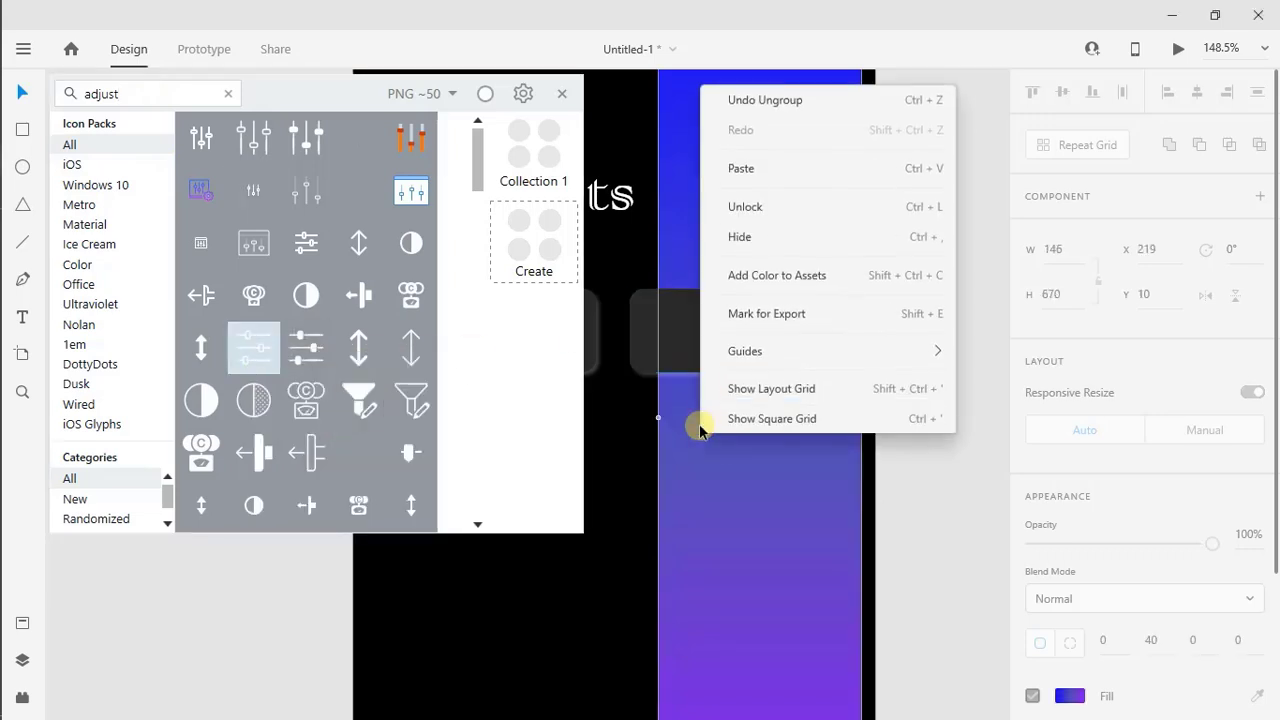
{"action": "left_click", "coordinate": [777, 163]}
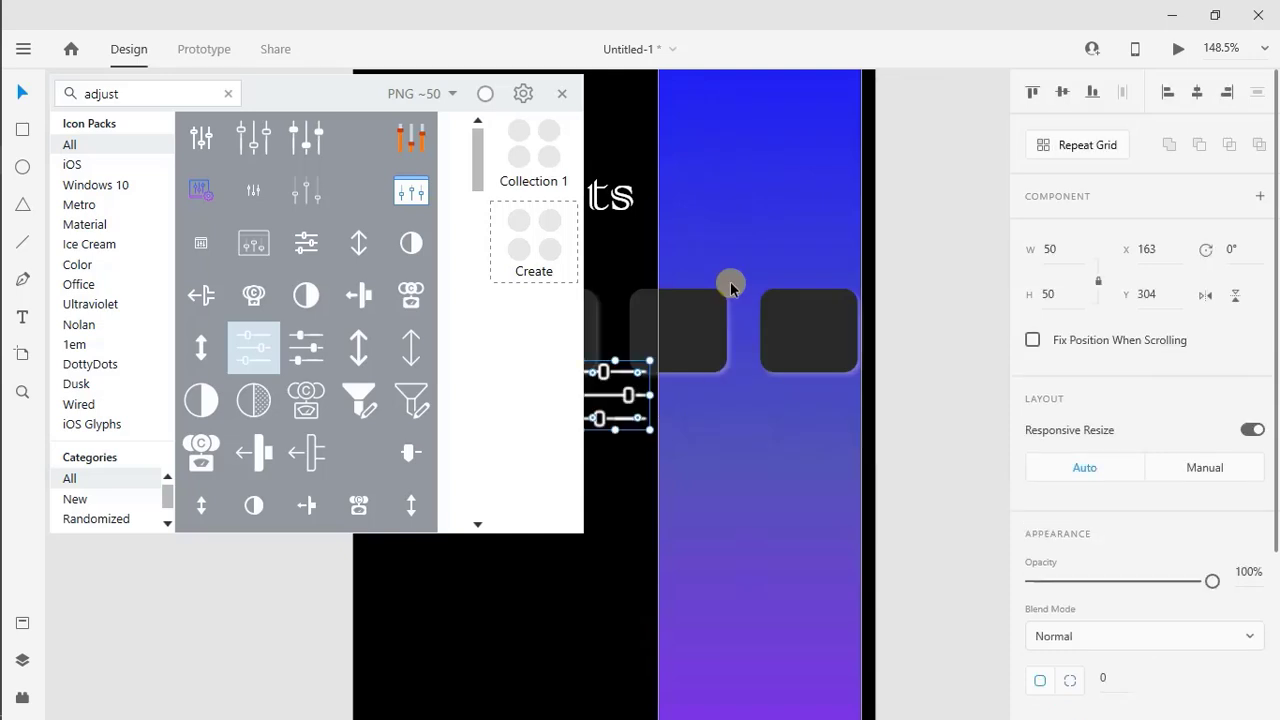
Search the icon browser for "video game" and paste the outlined handheld console icon into the design
{"action": "left_click", "coordinate": [230, 94]}
{"action": "type", "text": "video"}
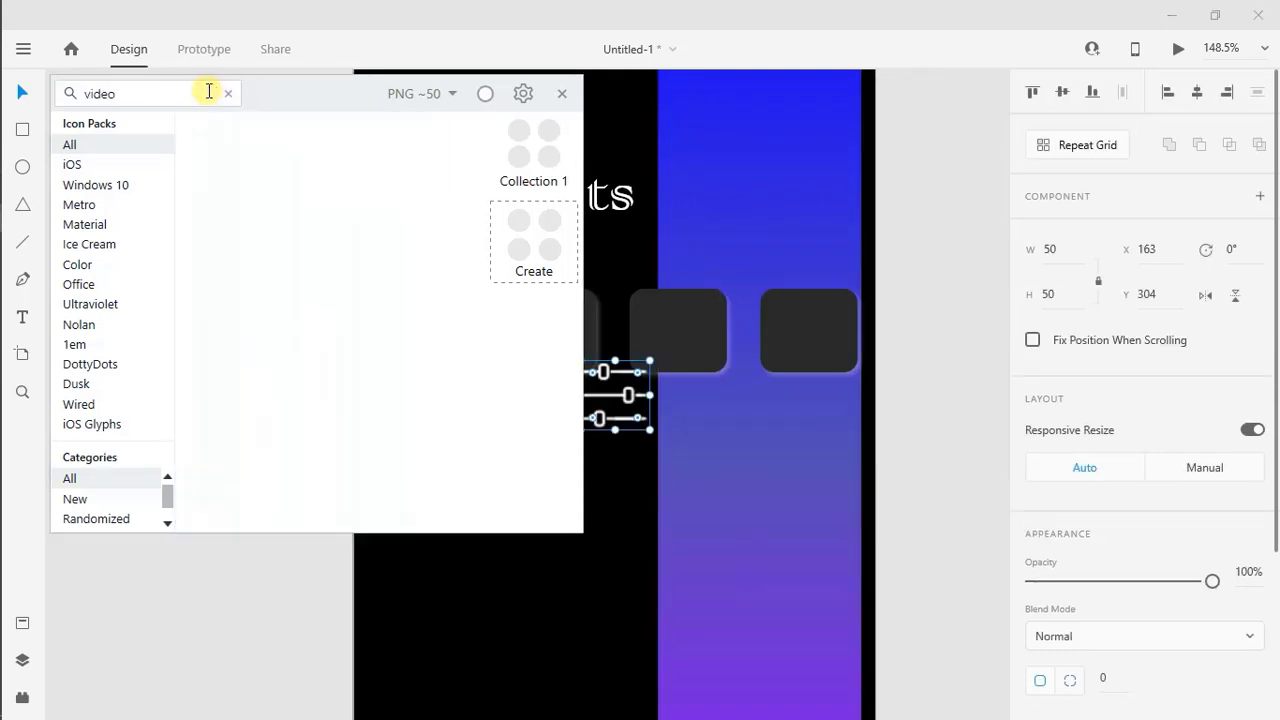
{"action": "type", "text": " game"}
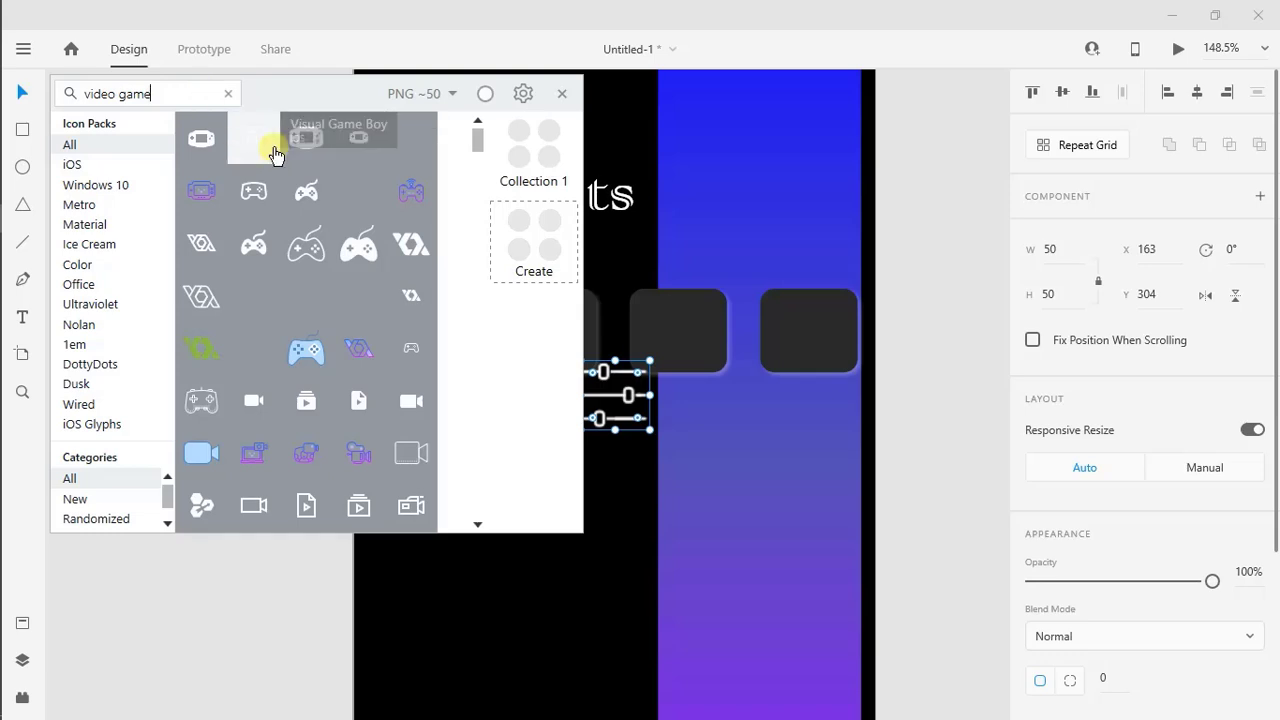
{"action": "right_click", "coordinate": [276, 149]}
{"action": "left_click", "coordinate": [313, 222]}
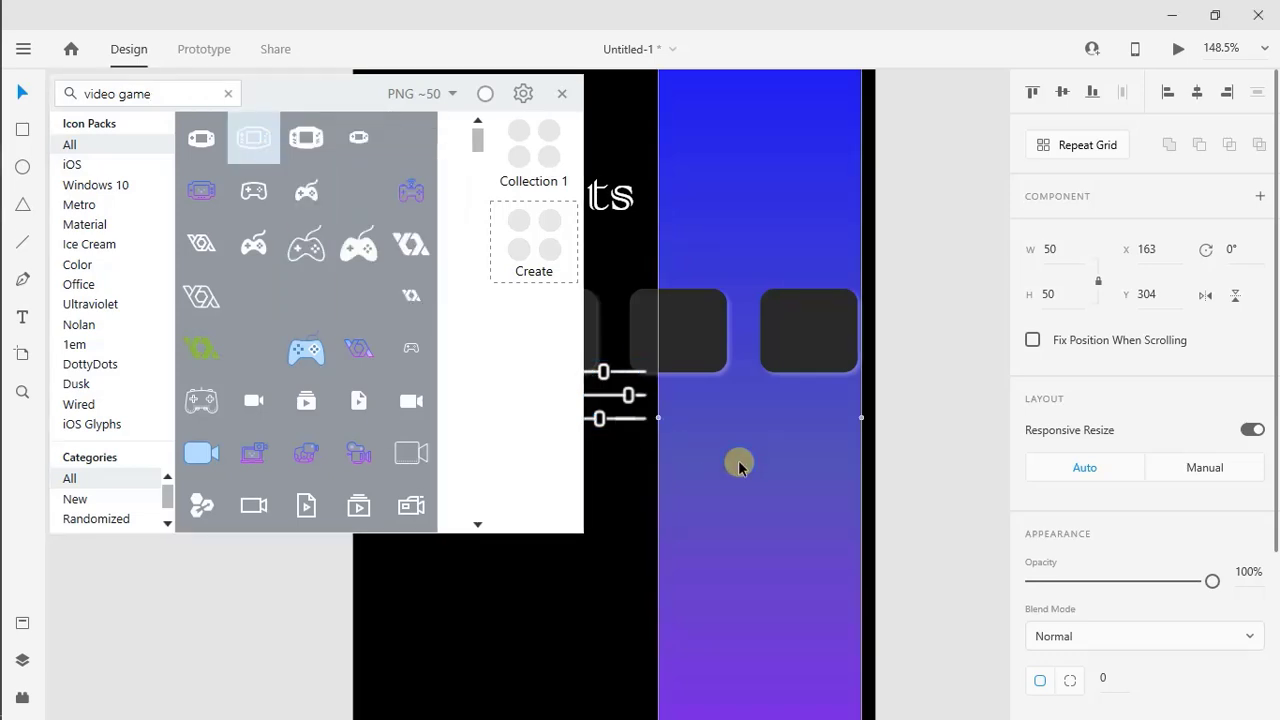
{"action": "right_click", "coordinate": [737, 460]}
{"action": "left_click", "coordinate": [798, 204]}
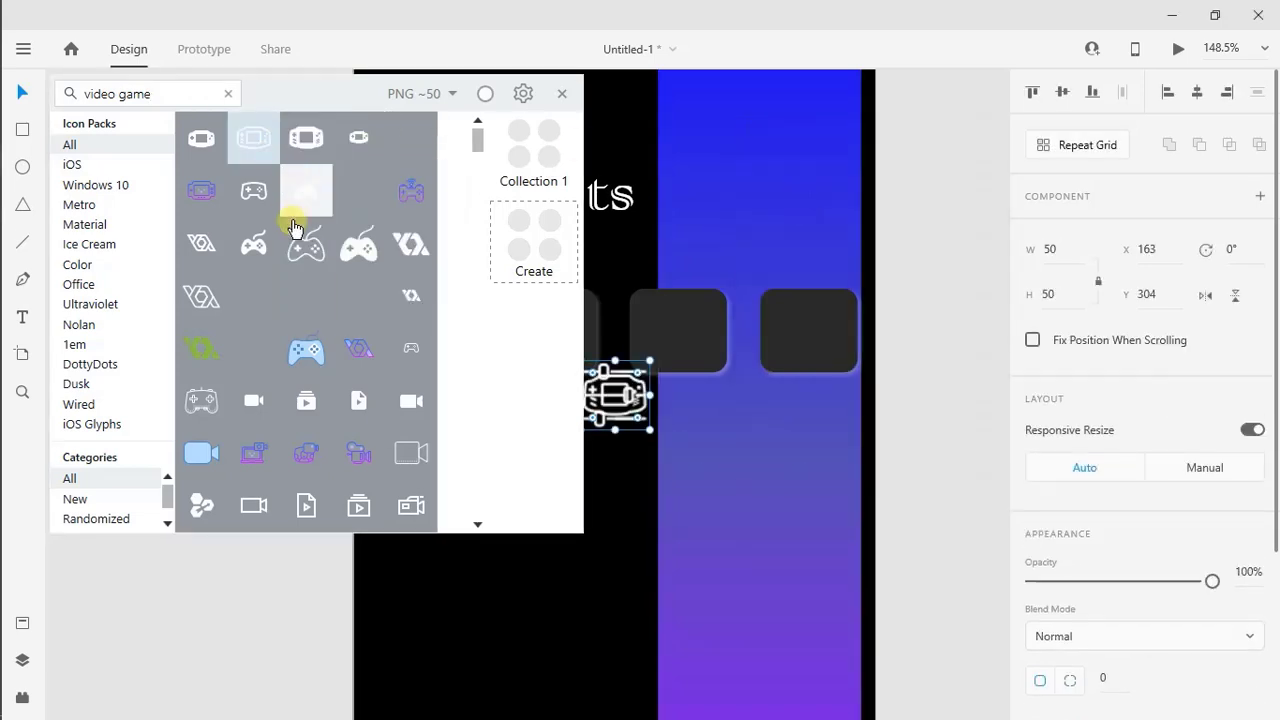
Copy the outlined wired game controller icon from the same results and paste it into the design
{"action": "right_click", "coordinate": [295, 235]}
{"action": "left_click", "coordinate": [336, 307]}
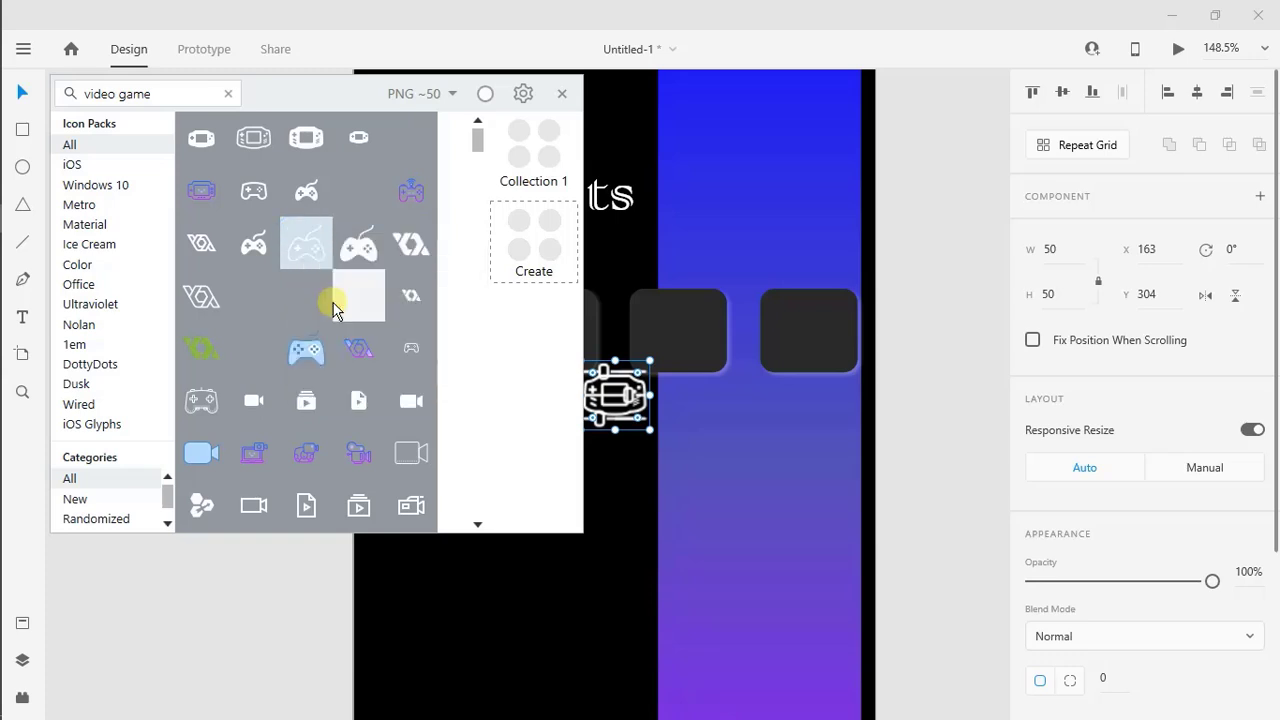
{"action": "right_click", "coordinate": [692, 421]}
{"action": "left_click", "coordinate": [749, 177]}
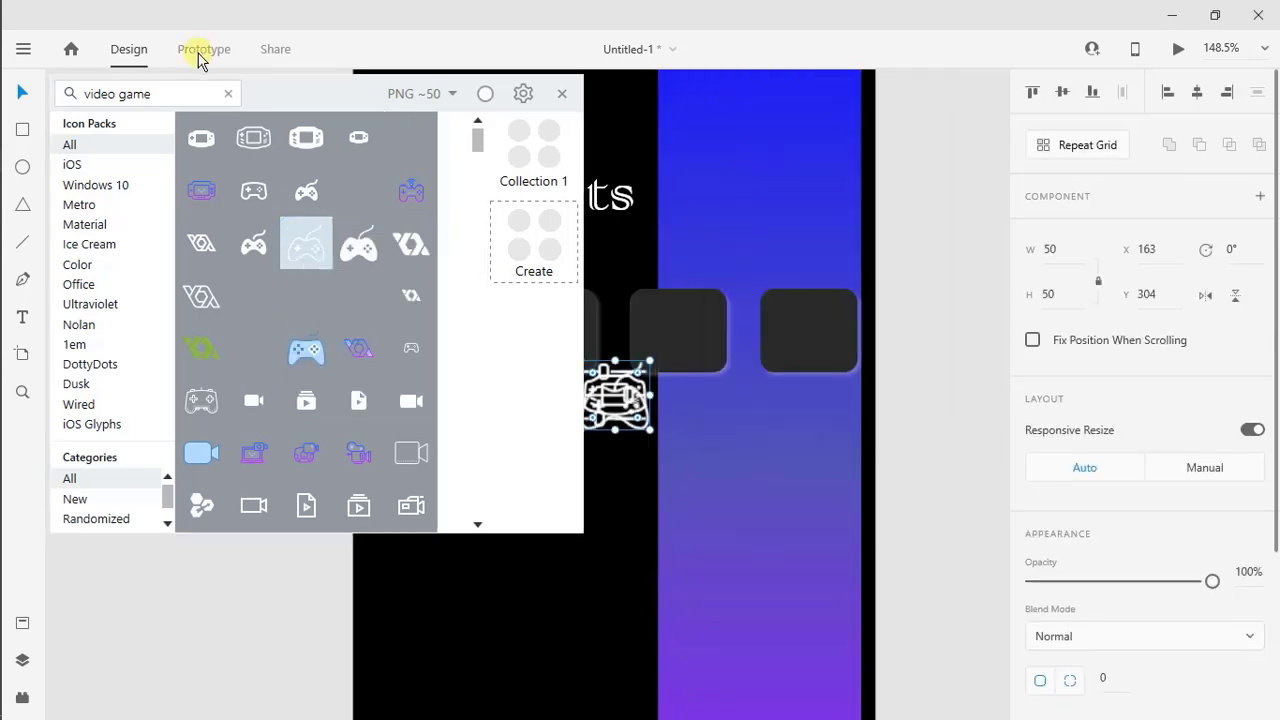
Search the icon browser for "xbox" and paste the outlined Xbox logo icon into the design
{"action": "left_click", "coordinate": [228, 93]}
{"action": "type", "text": "xbox"}
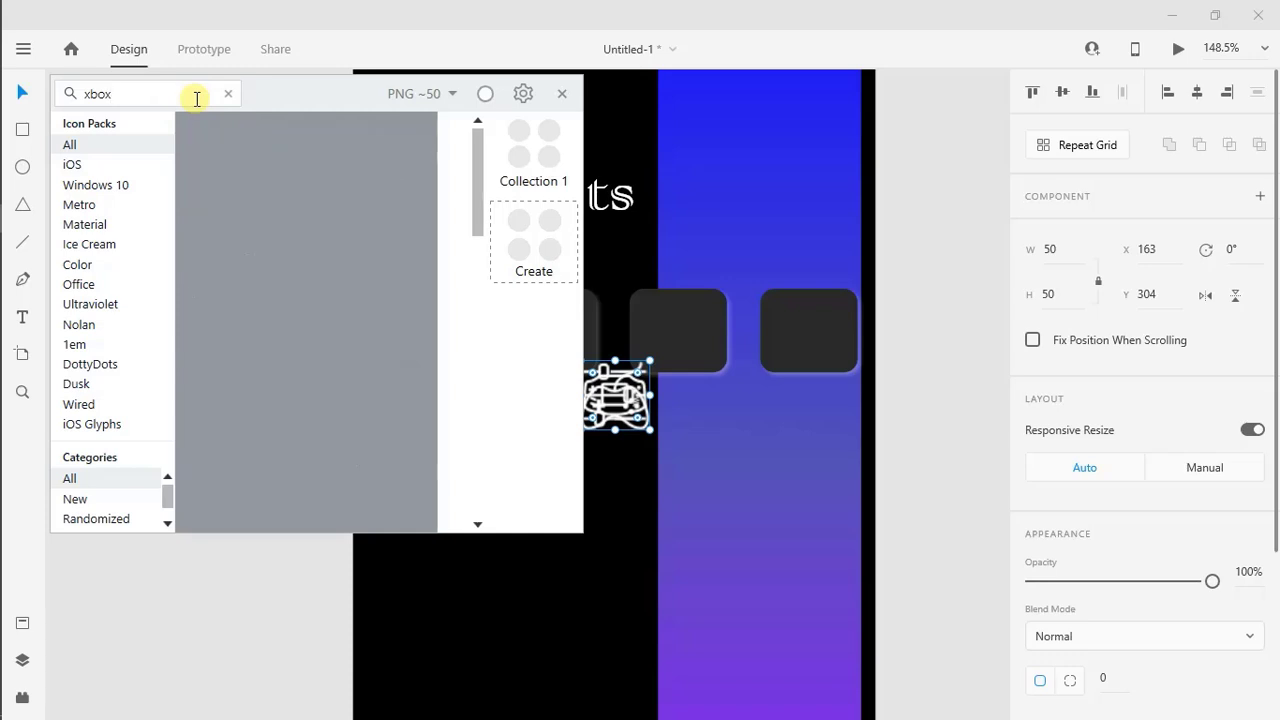
{"action": "right_click", "coordinate": [357, 153]}
{"action": "left_click", "coordinate": [375, 218]}
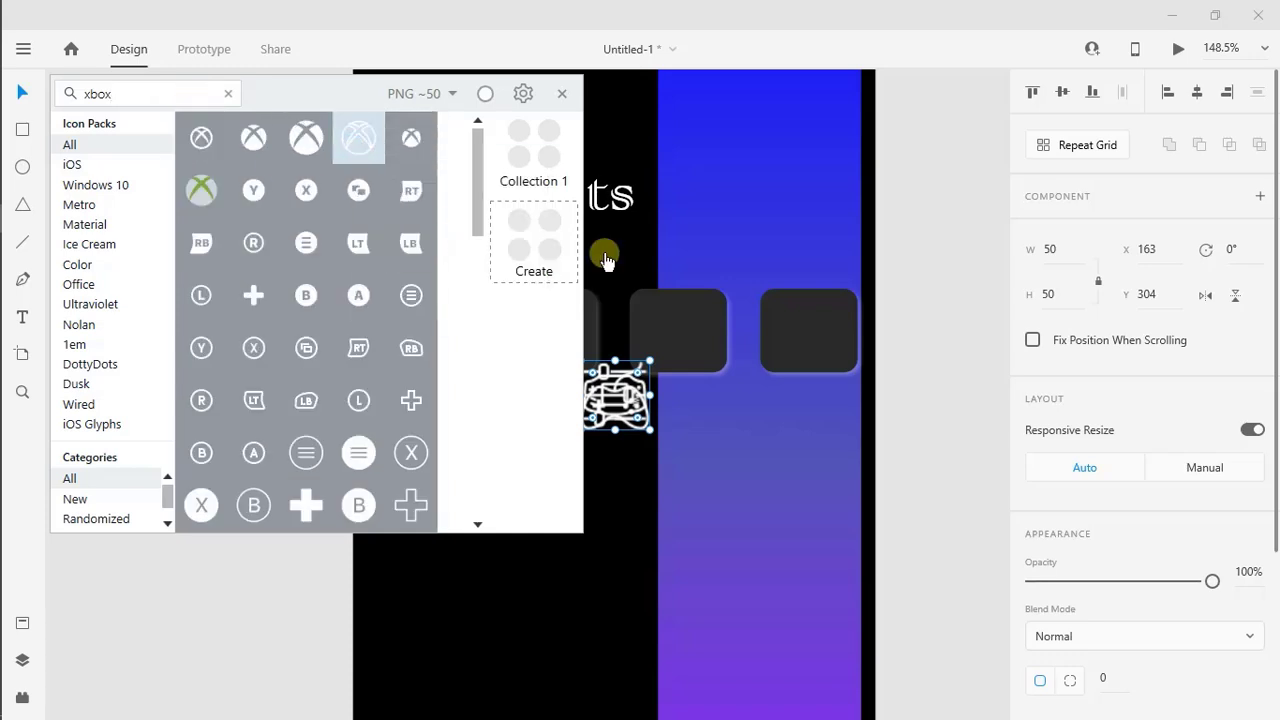
{"action": "right_click", "coordinate": [691, 406]}
{"action": "left_click", "coordinate": [768, 160]}
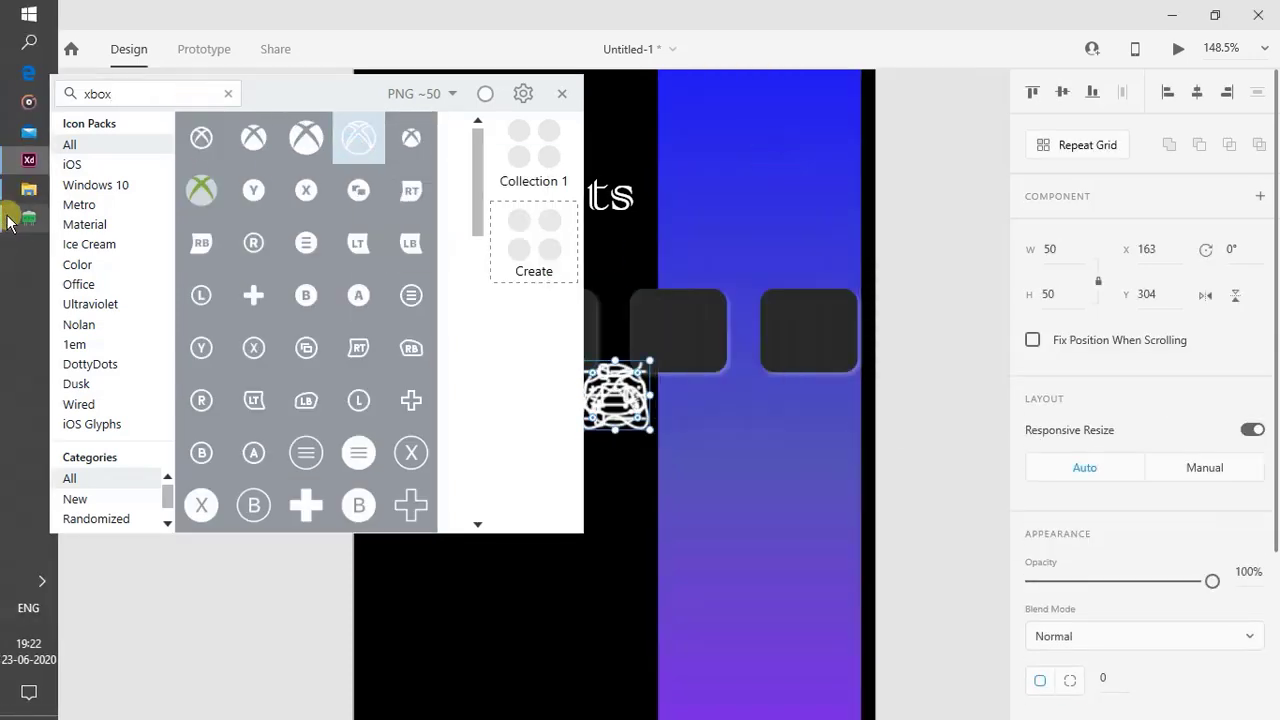
Hide the icon browser, spread the stacked icons apart below the tiles and resize all four to 35 × 35
{"action": "left_click", "coordinate": [8, 220]}
{"action": "left_click_drag", "start_coordinate": [614, 405], "coordinate": [586, 569]}
{"action": "left_click", "coordinate": [514, 486]}
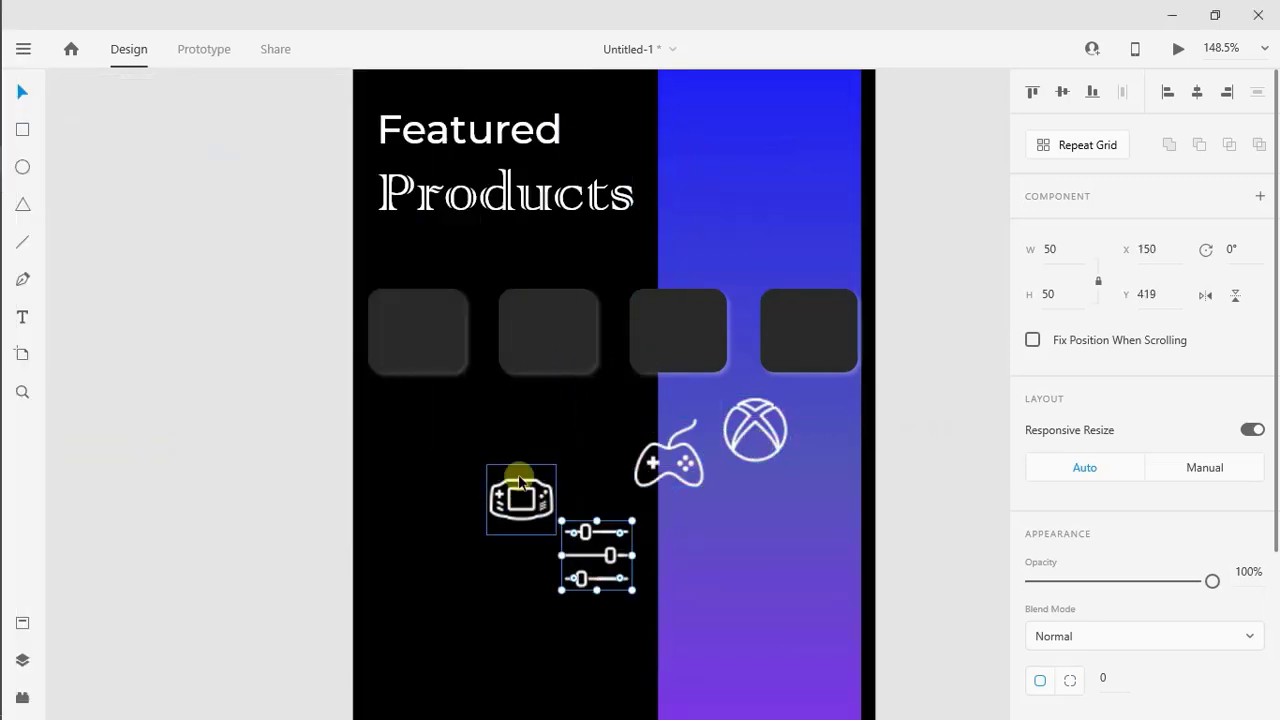
{"action": "left_click", "coordinate": [597, 555], "text": "shift"}
{"action": "left_click", "coordinate": [663, 466], "text": "shift"}
{"action": "left_click", "coordinate": [755, 430], "text": "shift"}
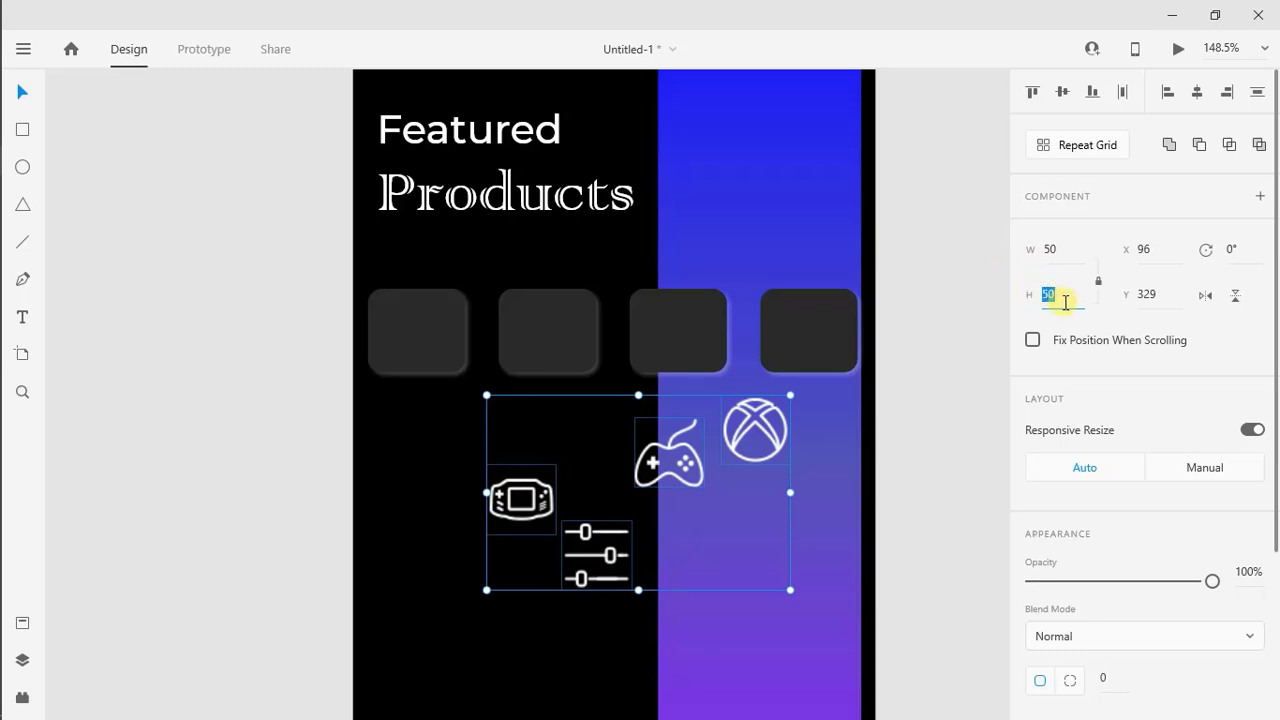
{"action": "key", "text": "Return"}
Place the sliders icon on the first tile and the game controller icon on the second tile
{"action": "left_click", "coordinate": [578, 603]}
{"action": "left_click_drag", "start_coordinate": [584, 563], "coordinate": [413, 350]}
{"action": "left_click_drag", "start_coordinate": [652, 450], "coordinate": [541, 347]}
Resize the game controller icon to 40 × 40 and centre it on the second tile
{"action": "left_click", "coordinate": [1075, 297]}
{"action": "type", "text": "45"}
{"action": "key", "text": "Return"}
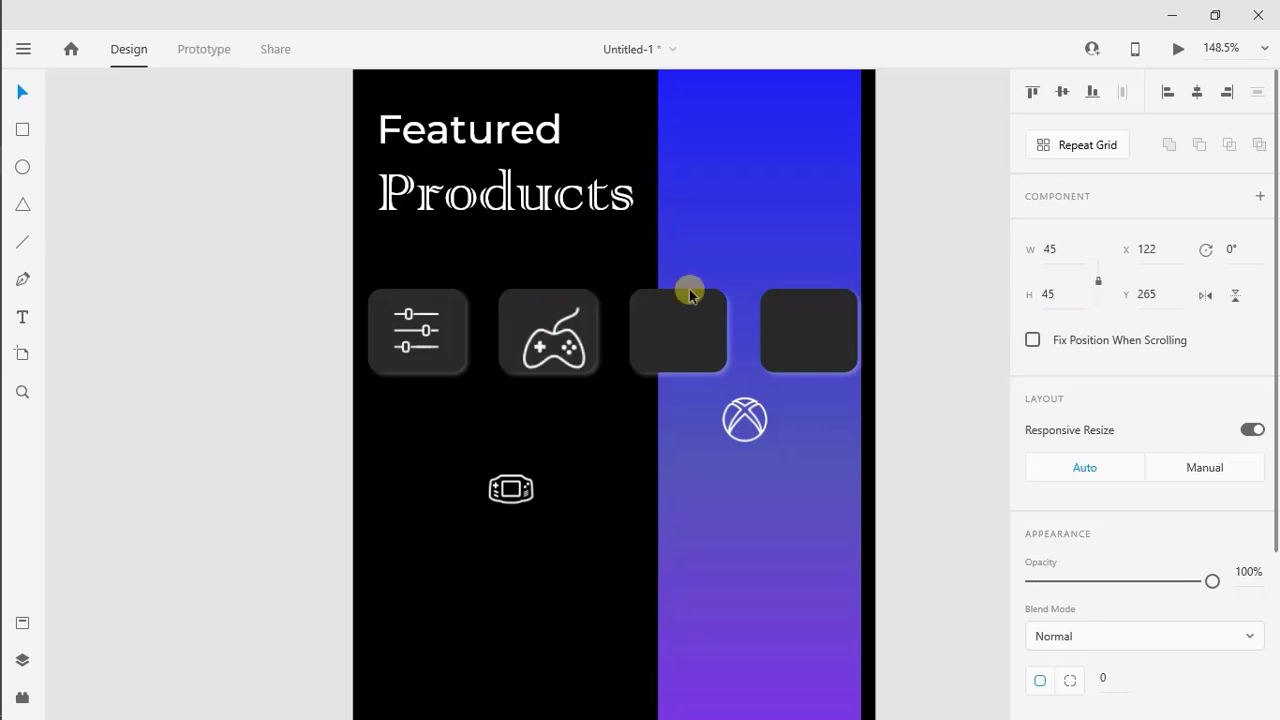
{"action": "type", "text": "40"}
{"action": "key", "text": "Return"}
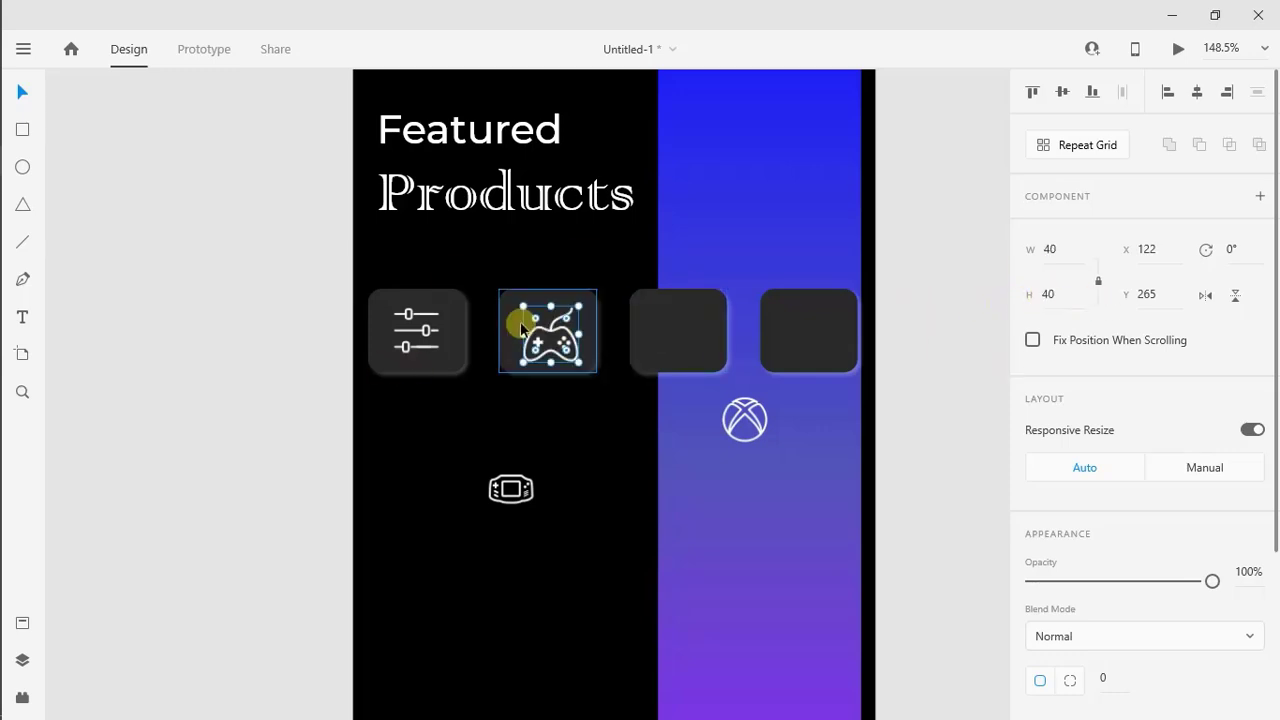
{"action": "left_click_drag", "start_coordinate": [523, 323], "coordinate": [521, 321]}
{"action": "left_click", "coordinate": [575, 408]}
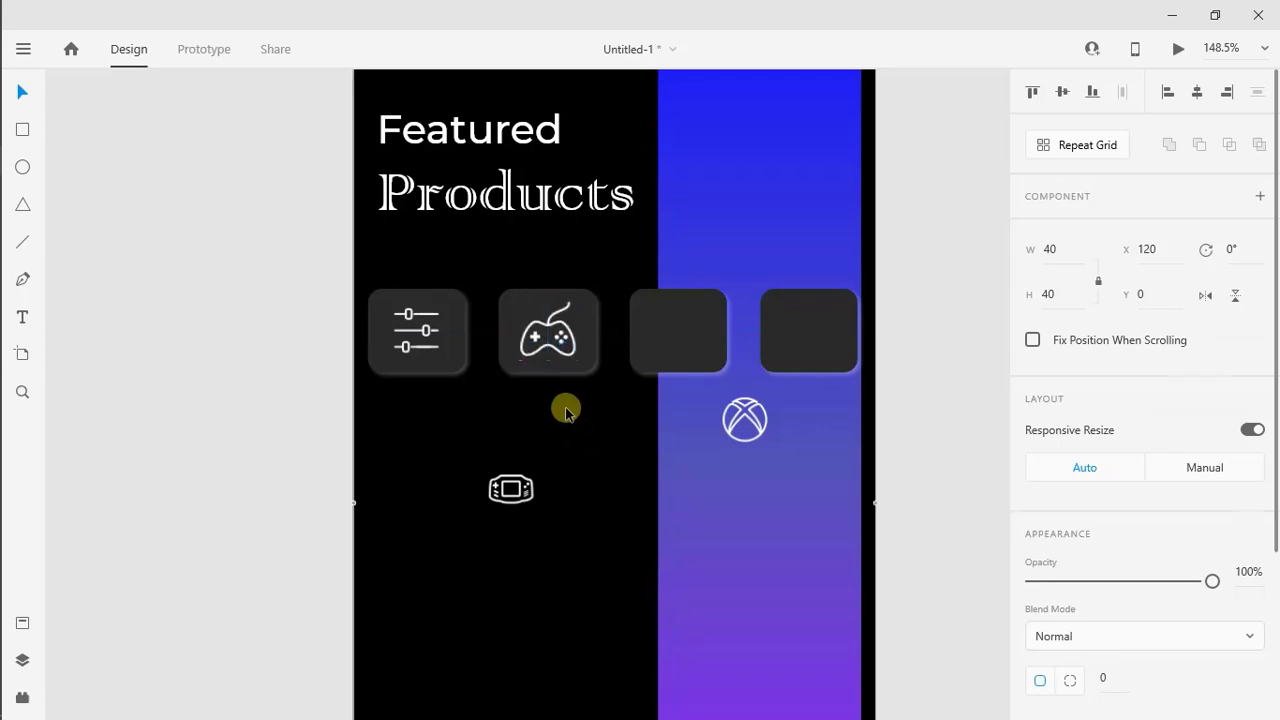
Centre the handheld console icon on the third tile at size 40 and the Xbox icon on the fourth tile
{"action": "left_click", "coordinate": [518, 490]}
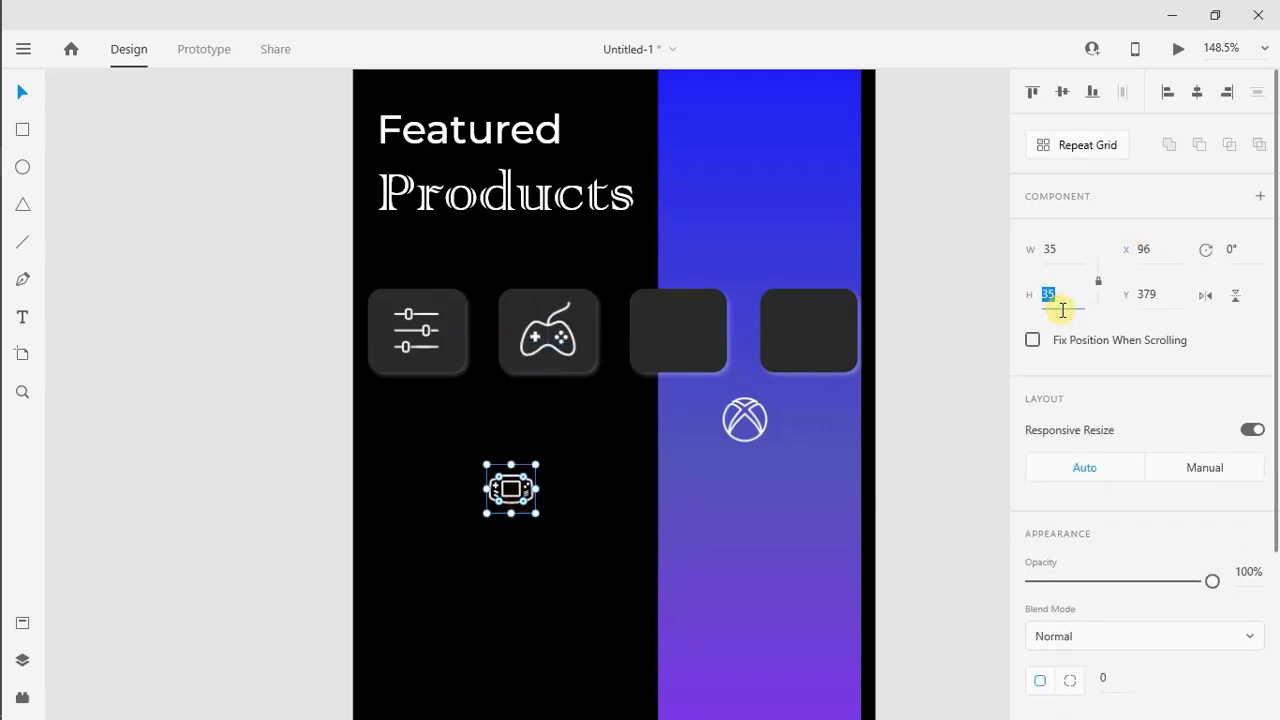
{"action": "type", "text": "38"}
{"action": "key", "text": "Return"}
{"action": "left_click_drag", "start_coordinate": [505, 496], "coordinate": [682, 337]}
{"action": "left_click", "coordinate": [1070, 260]}
{"action": "type", "text": "40"}
{"action": "key", "text": "Return"}
{"action": "left_click_drag", "start_coordinate": [744, 439], "coordinate": [810, 349]}
Group the first tile with its sliders icon and the second tile with its controller icon
{"action": "left_click", "coordinate": [437, 338]}
{"action": "left_click", "coordinate": [460, 334], "text": "shift"}
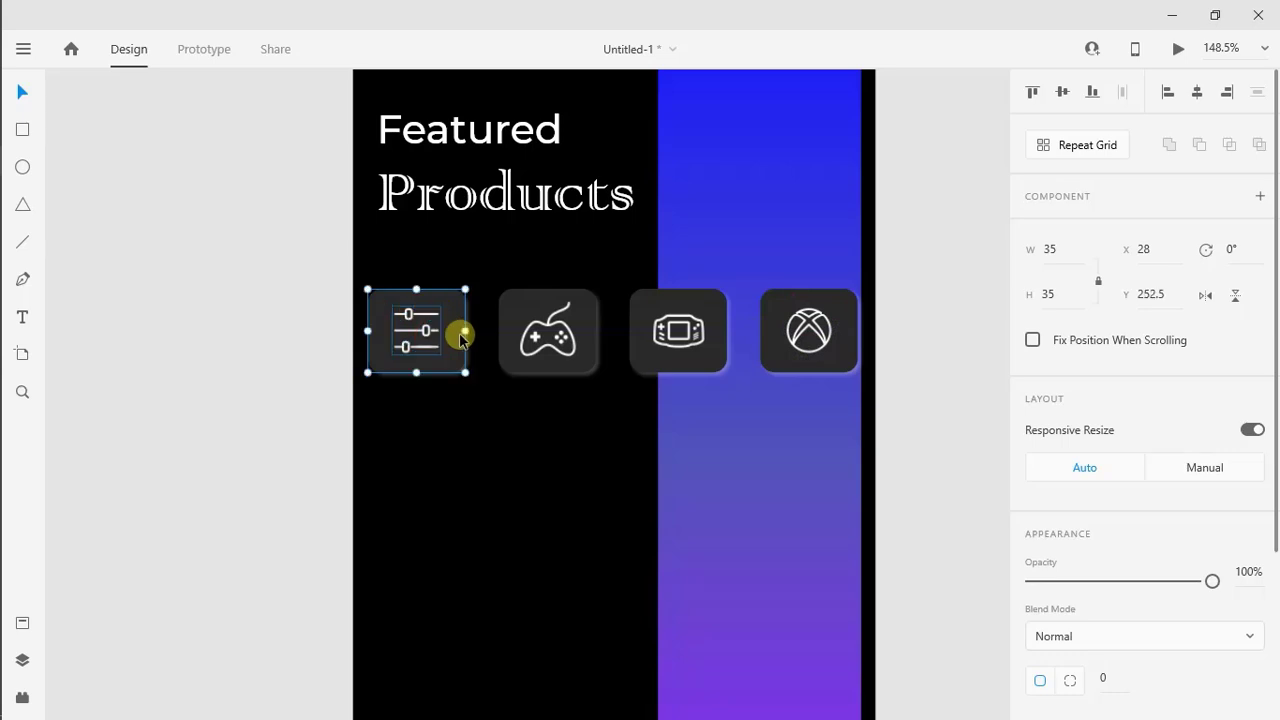
{"action": "right_click", "coordinate": [460, 334]}
{"action": "left_click", "coordinate": [490, 318]}
{"action": "left_click", "coordinate": [560, 330]}
{"action": "left_click", "coordinate": [594, 323], "text": "shift"}
{"action": "right_click", "coordinate": [594, 323]}
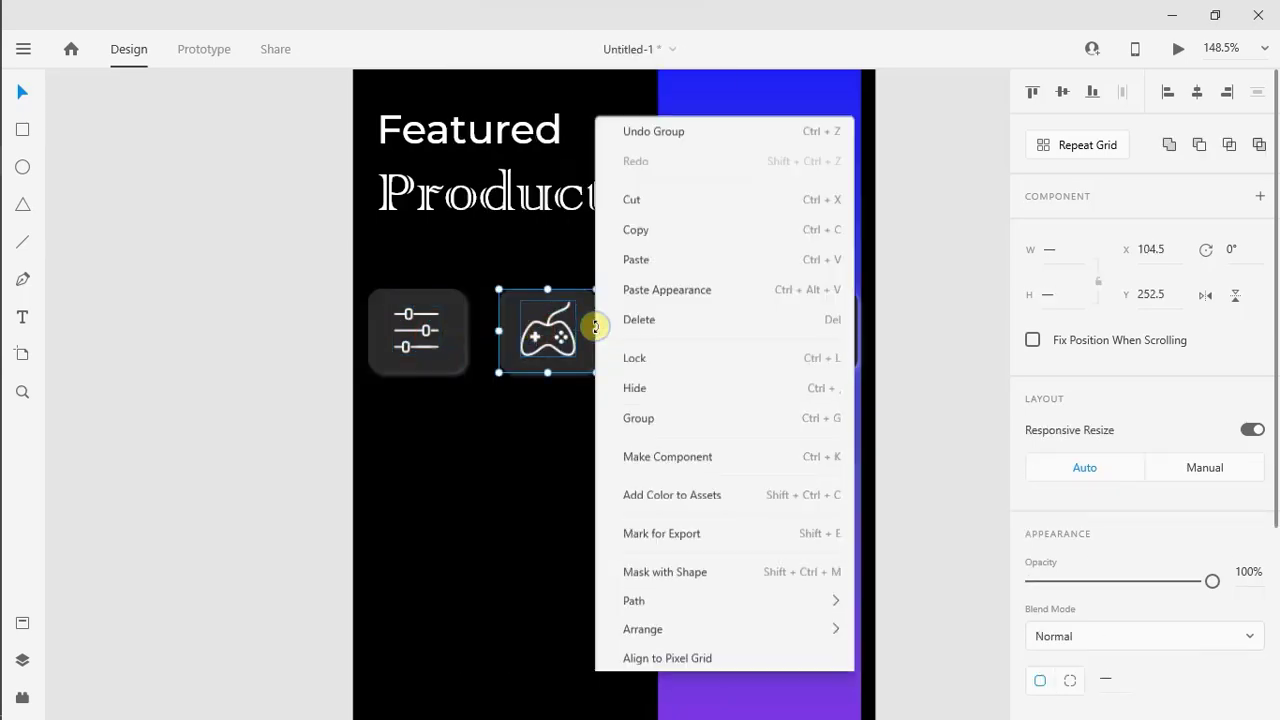
{"action": "left_click", "coordinate": [623, 417]}
Group the third tile with its handheld console icon and the fourth tile with its Xbox icon
{"action": "left_click", "coordinate": [665, 330]}
{"action": "left_click", "coordinate": [724, 331], "text": "shift"}
{"action": "right_click", "coordinate": [726, 331]}
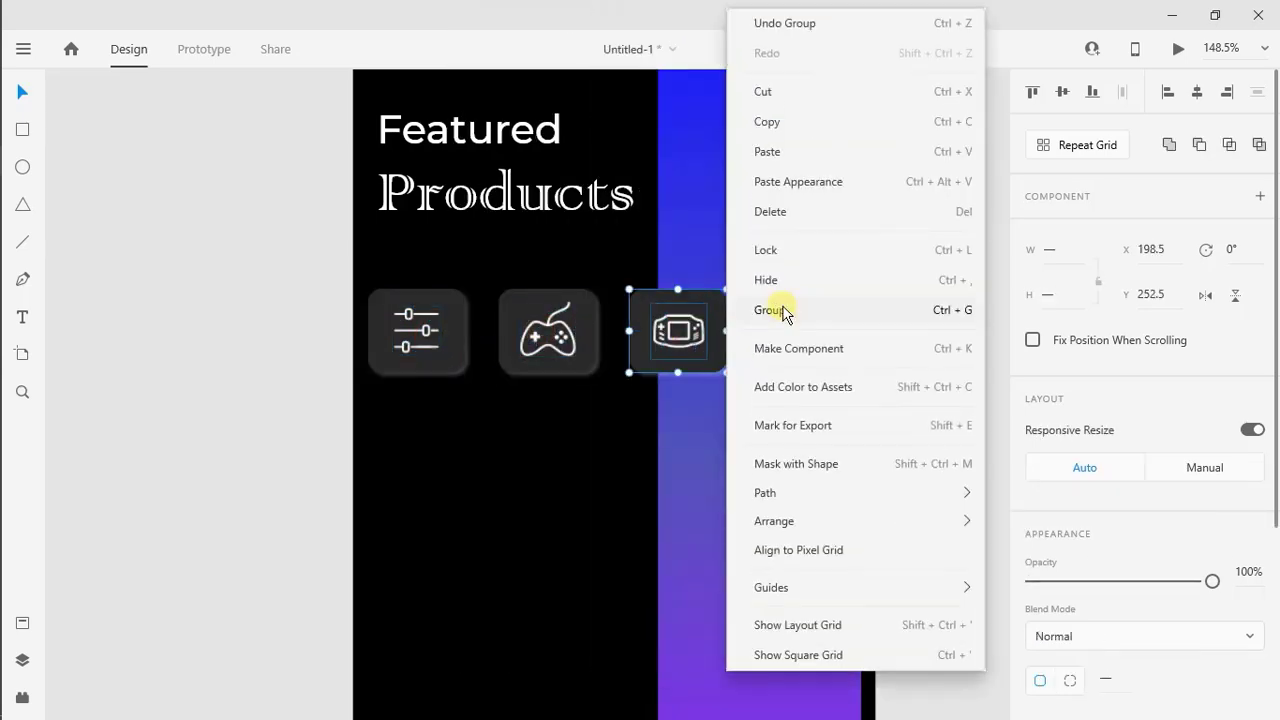
{"action": "left_click", "coordinate": [778, 309]}
{"action": "left_click", "coordinate": [830, 341]}
{"action": "left_click", "coordinate": [840, 346], "text": "shift"}
{"action": "right_click", "coordinate": [840, 346]}
{"action": "left_click", "coordinate": [892, 309]}
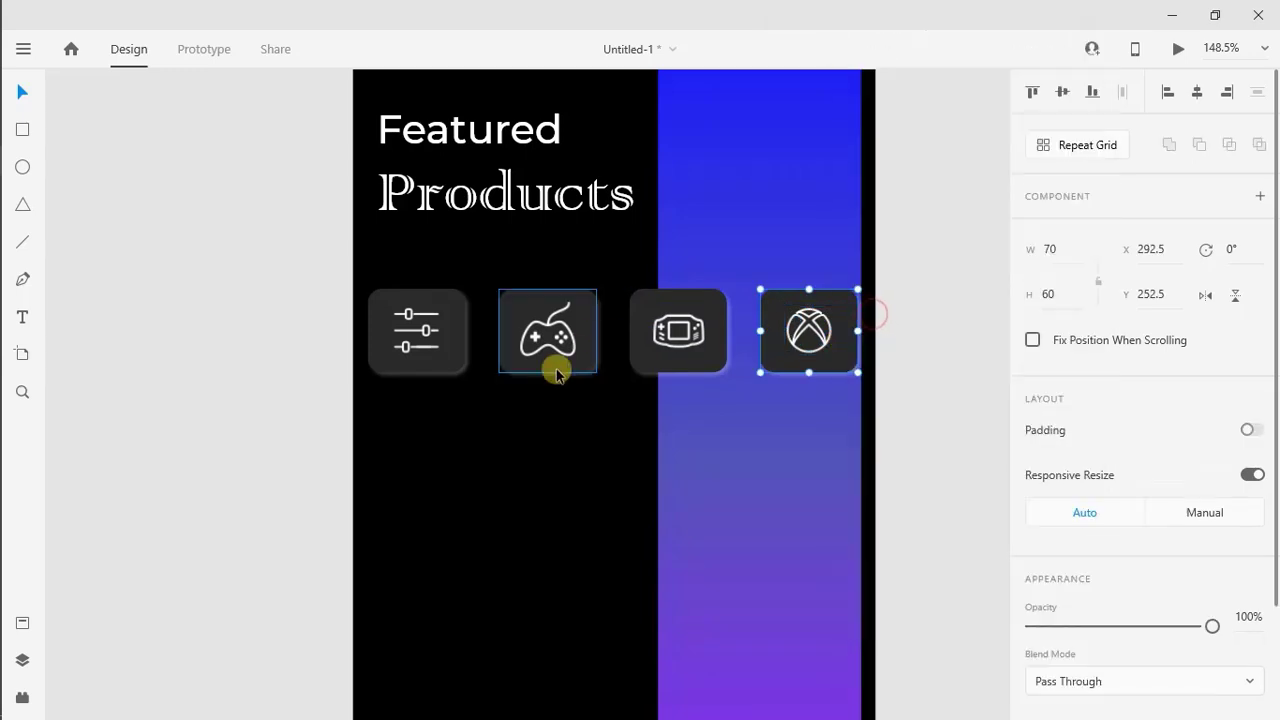
Change the controller tile's fill to a linear gradient with #1100FF as its top colour
{"action": "left_click", "coordinate": [578, 342]}
{"action": "scroll", "coordinate": [1275, 615], "scroll_direction": "down", "scroll_amount": 3}
{"action": "left_click", "coordinate": [1072, 596]}
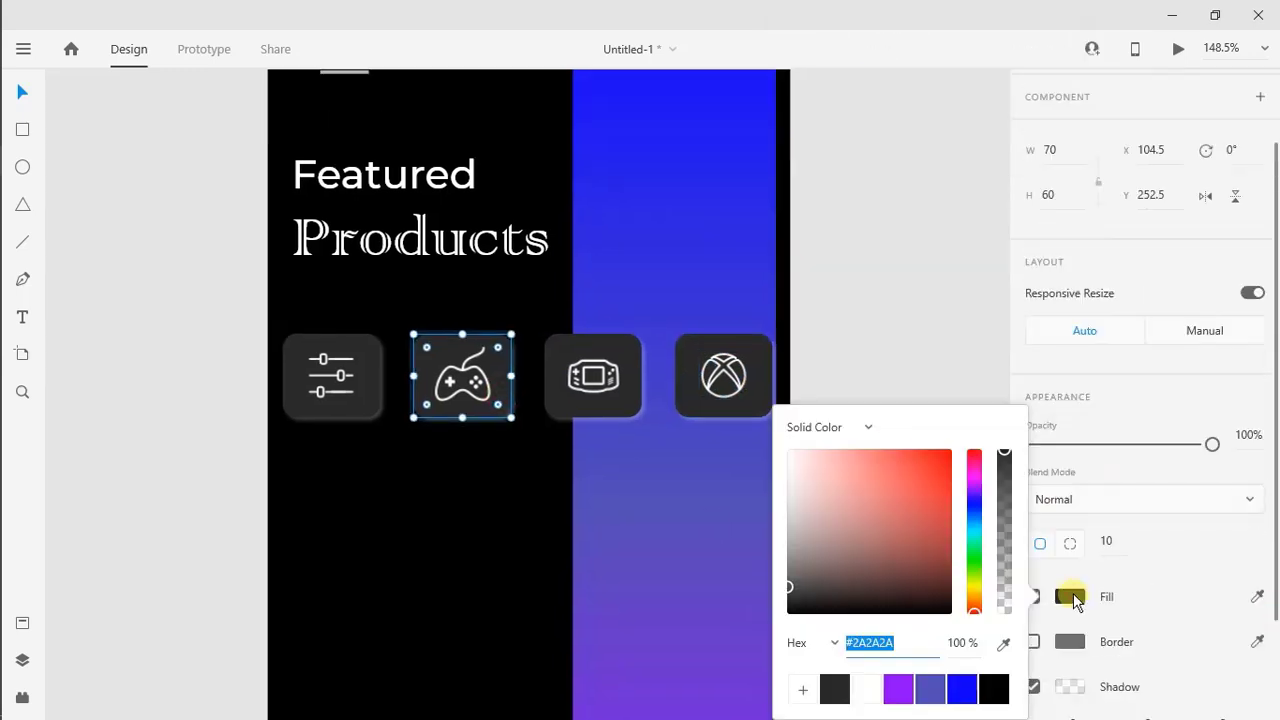
{"action": "left_click", "coordinate": [866, 430]}
{"action": "left_click", "coordinate": [852, 464]}
{"action": "left_click", "coordinate": [793, 429]}
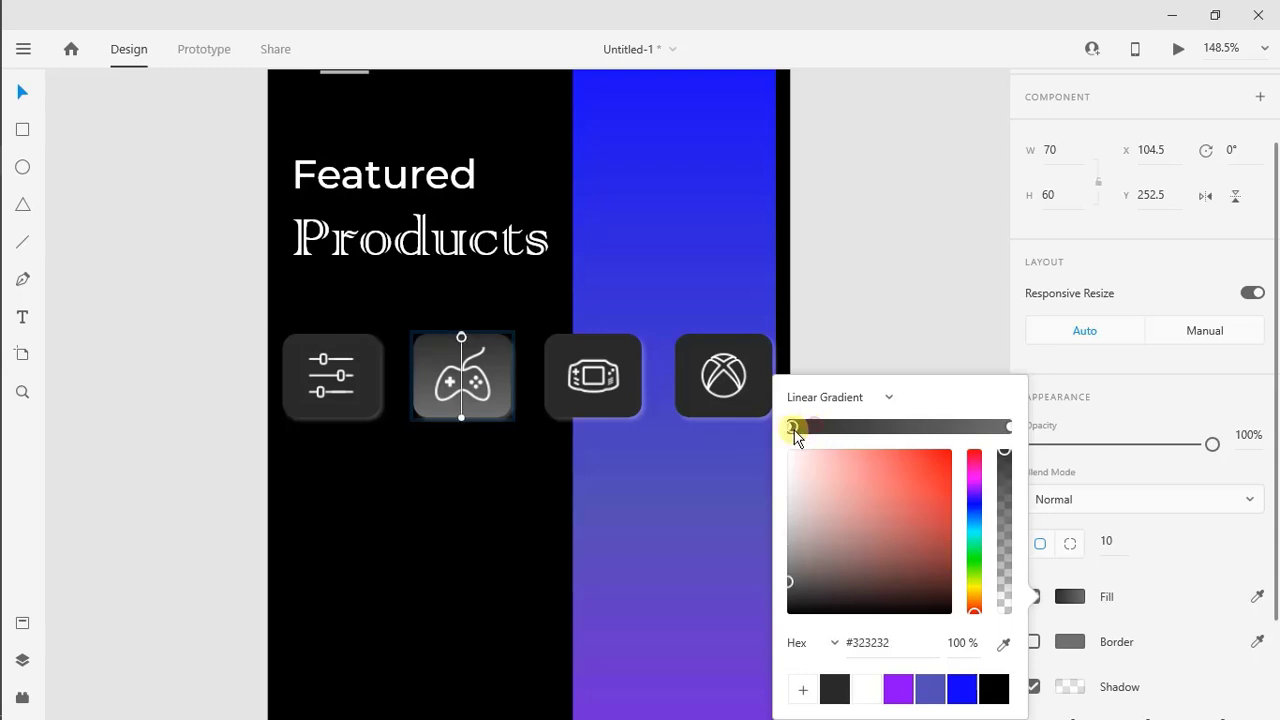
{"action": "left_click", "coordinate": [962, 689]}
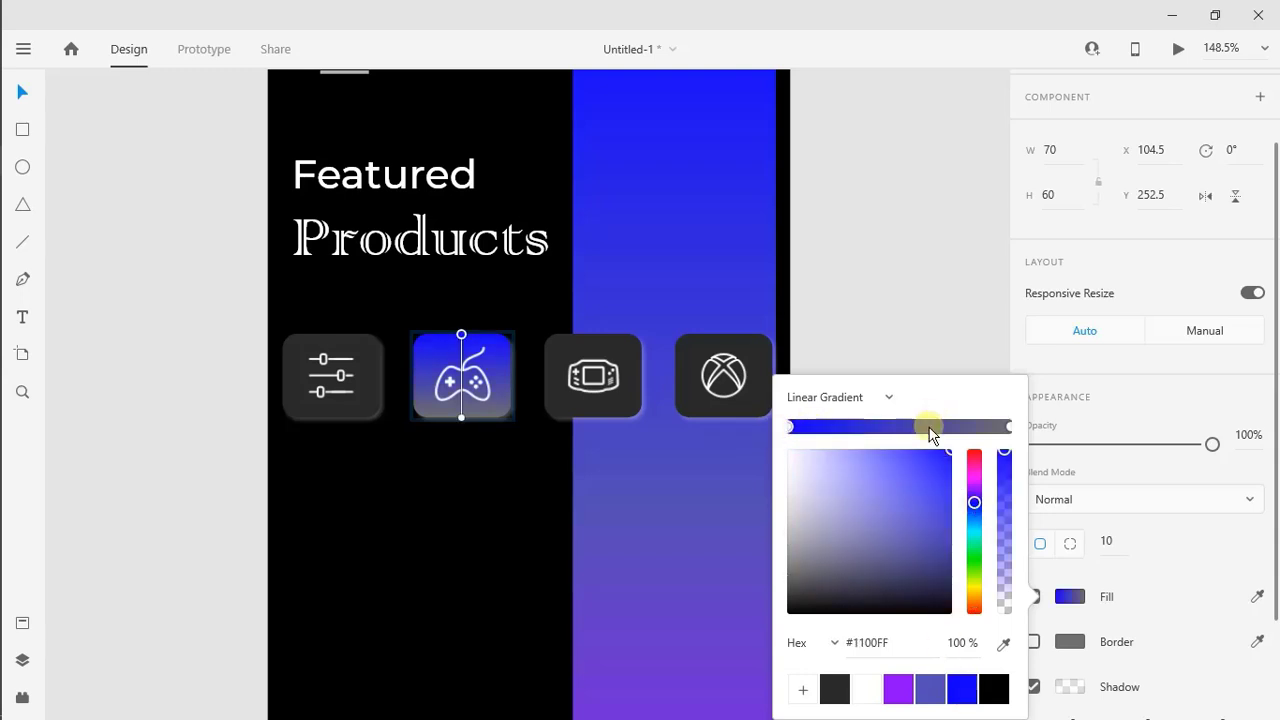
Set the bottom colour of the controller tile's gradient to magenta #CE00FF
{"action": "left_click", "coordinate": [1008, 427]}
{"action": "left_click", "coordinate": [925, 705]}
{"action": "left_click", "coordinate": [974, 490]}
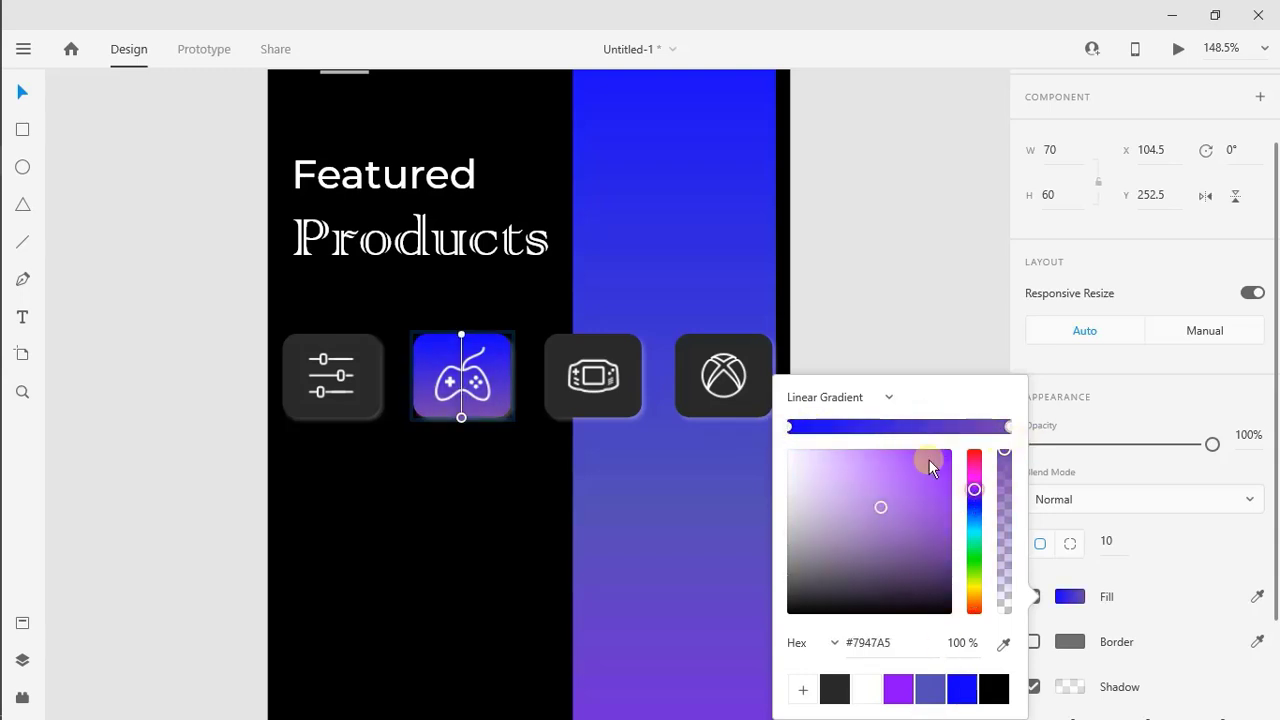
{"action": "left_click_drag", "start_coordinate": [974, 490], "coordinate": [962, 444]}
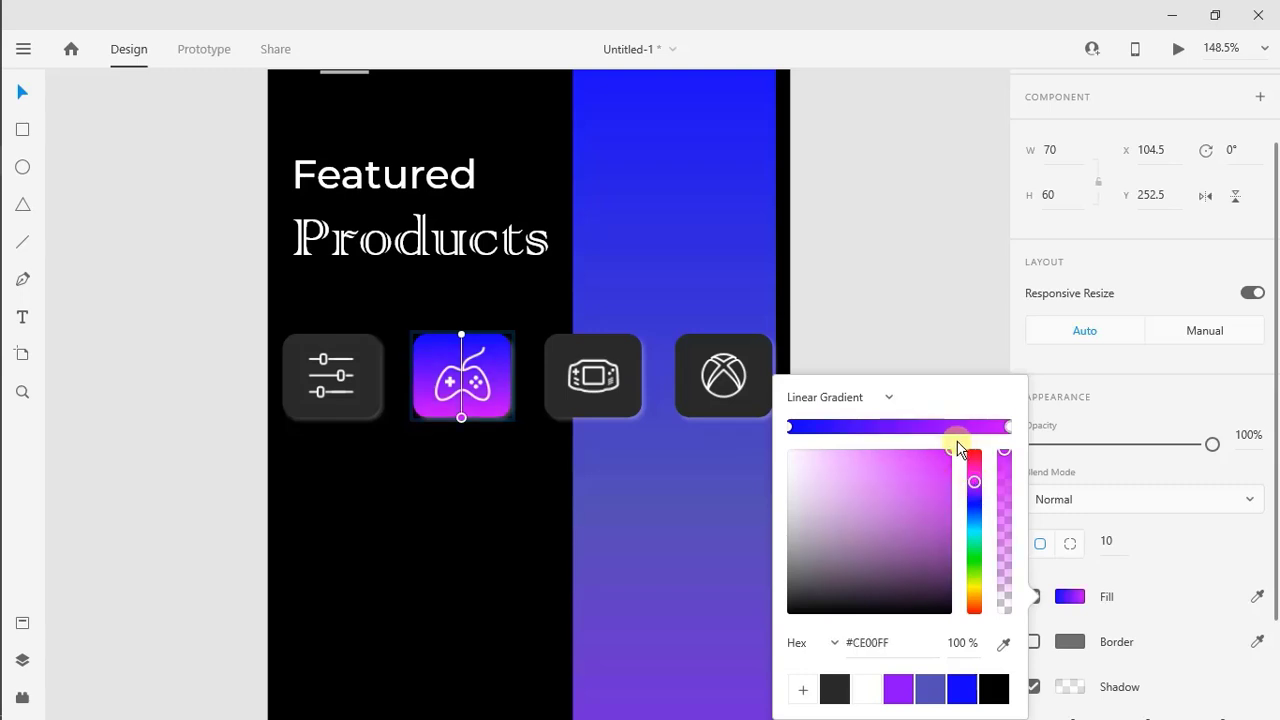
{"action": "left_click", "coordinate": [431, 540]}
Unlock the tall vertical gradient strip and set the bottom colour of its gradient to #CE00FF
{"action": "scroll", "coordinate": [431, 540], "scroll_direction": "down", "scroll_amount": 3}
{"action": "scroll", "coordinate": [578, 510], "scroll_direction": "down", "scroll_amount": 1}
{"action": "left_click", "coordinate": [578, 510]}
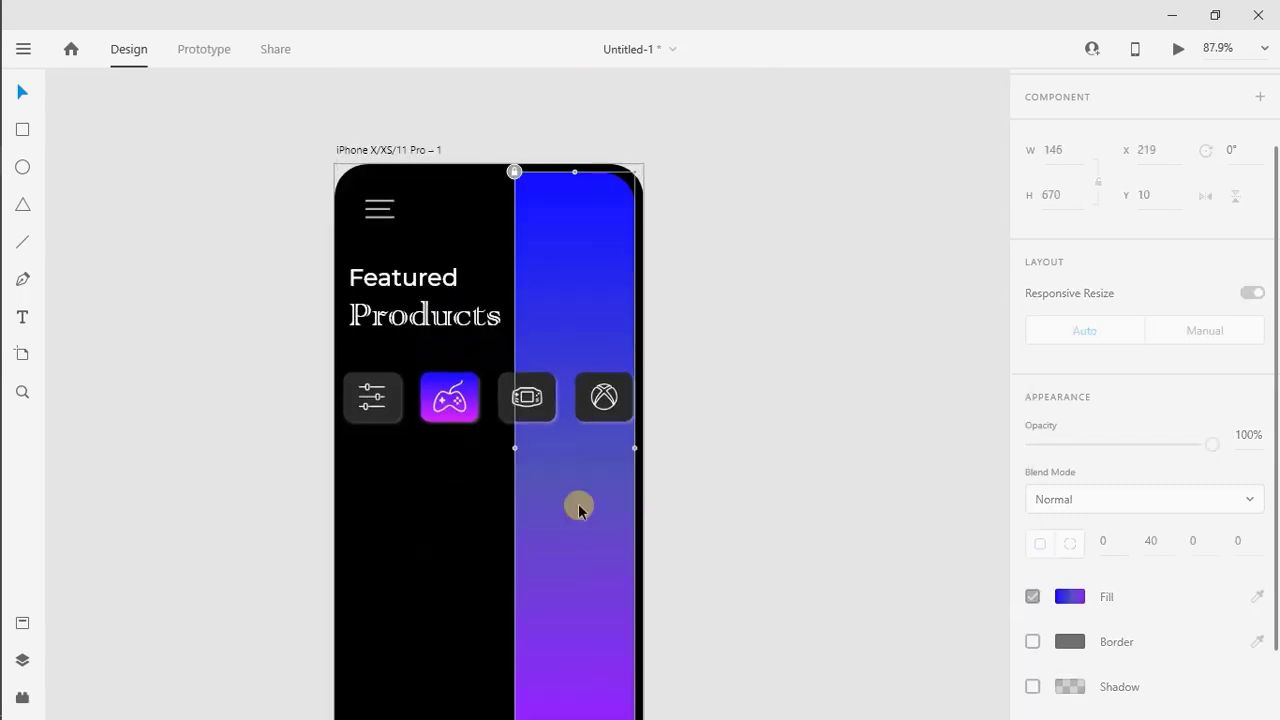
{"action": "scroll", "coordinate": [560, 411], "scroll_direction": "down", "scroll_amount": 2}
{"action": "left_click", "coordinate": [1064, 633]}
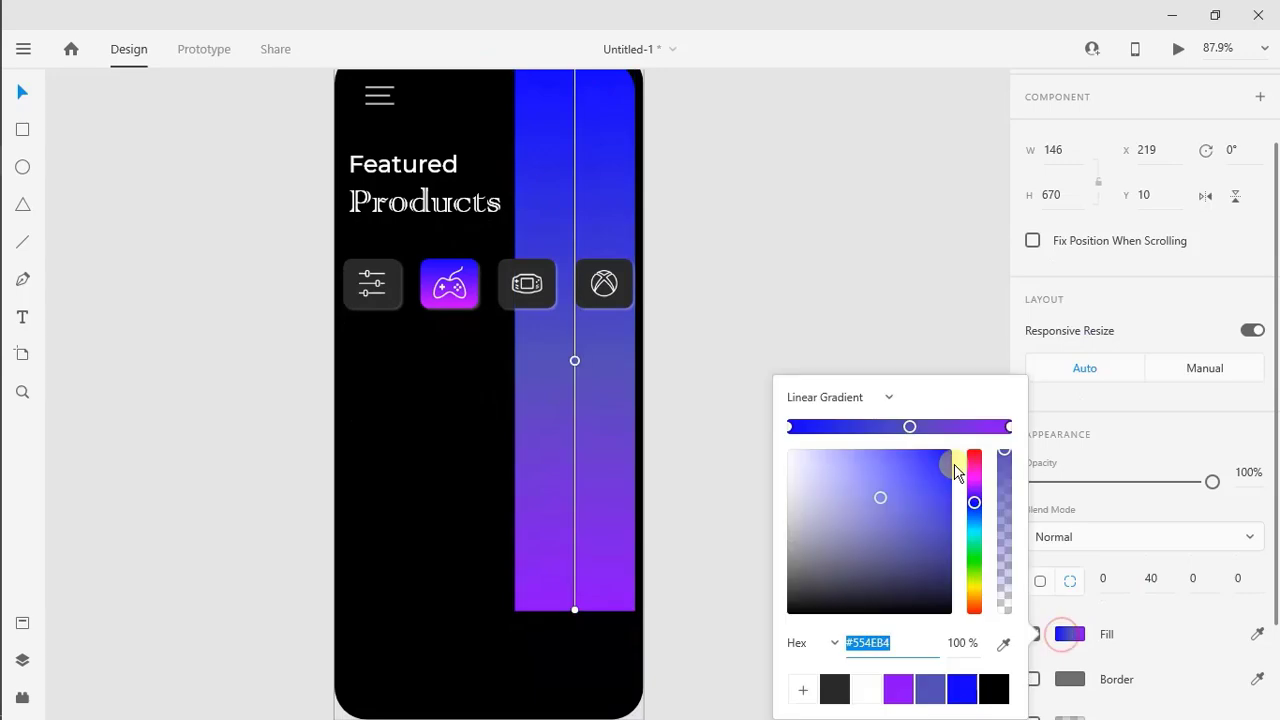
{"action": "left_click", "coordinate": [1008, 427]}
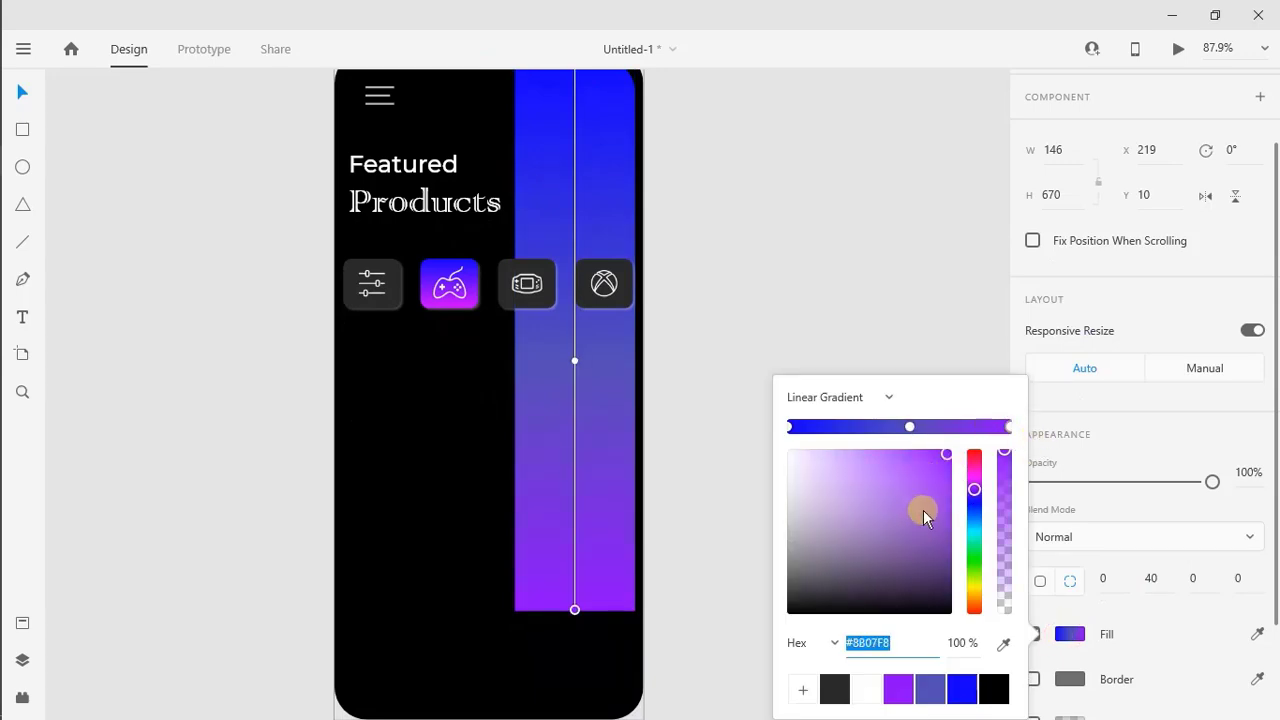
{"action": "left_click_drag", "start_coordinate": [973, 489], "coordinate": [956, 447]}
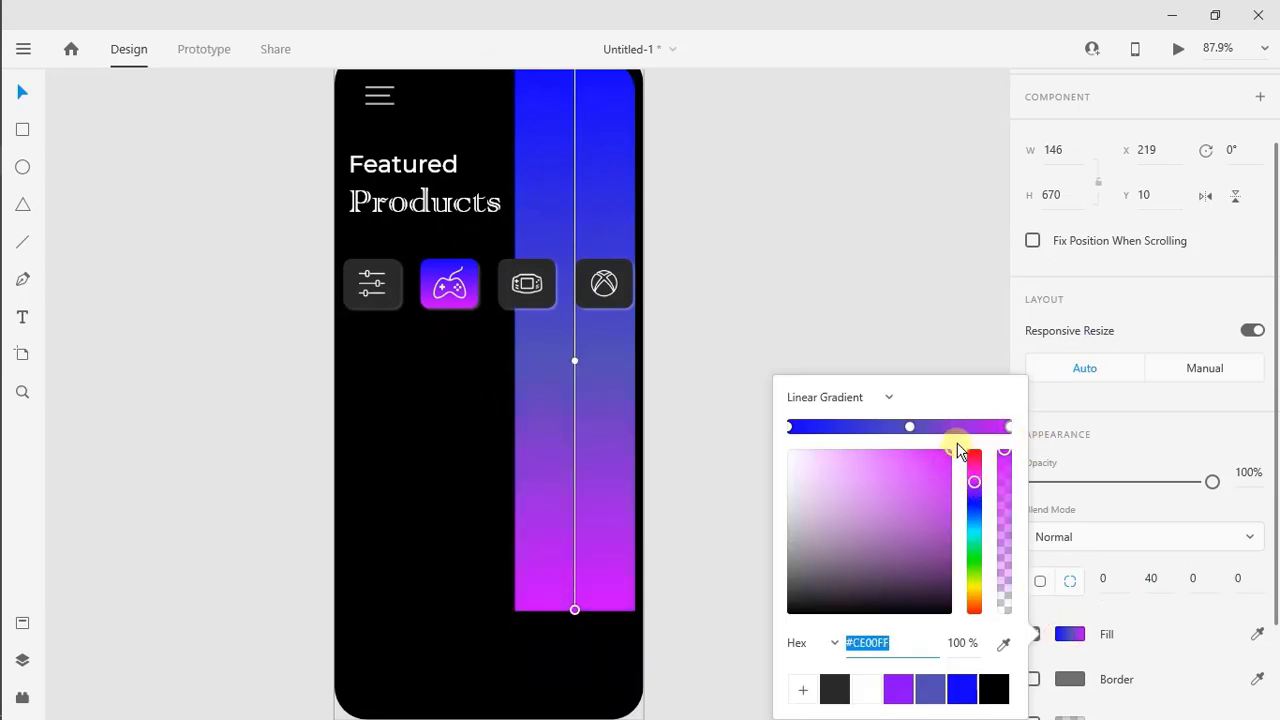
Save the magenta #CE00FF as a colour swatch and lock the vertical gradient strip again
{"action": "left_click", "coordinate": [802, 690]}
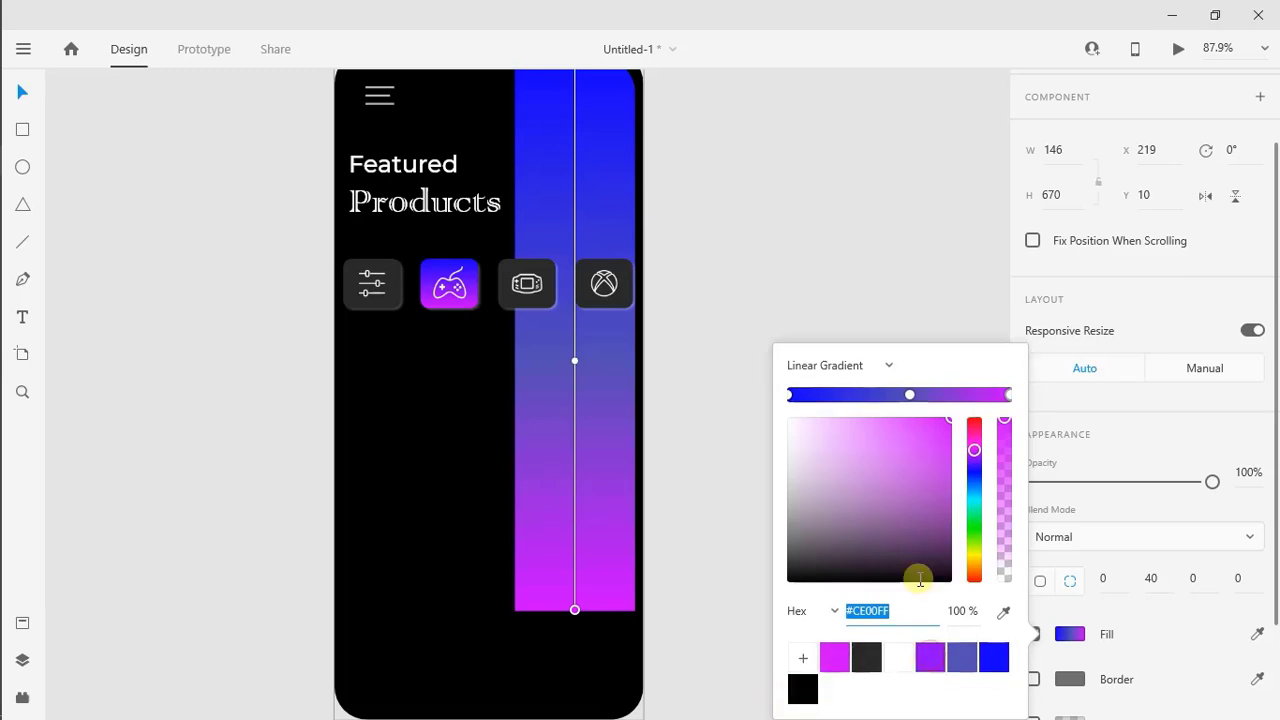
{"action": "left_click", "coordinate": [619, 459]}
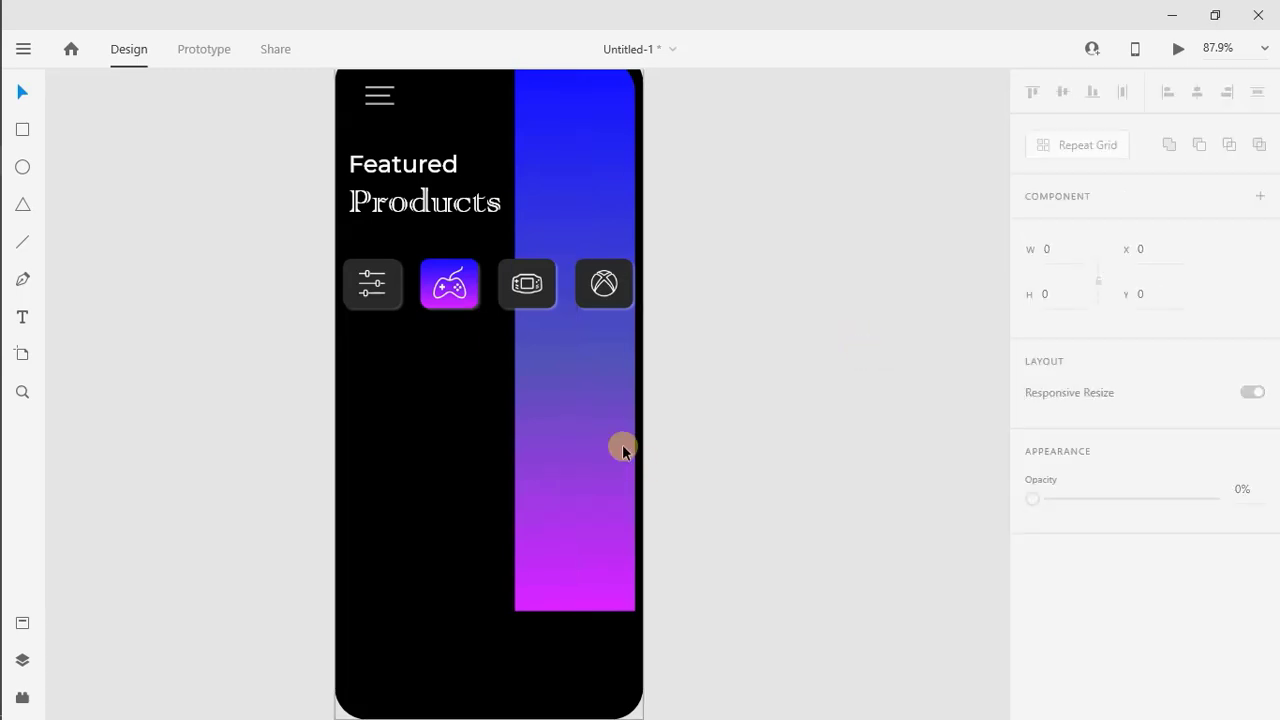
{"action": "scroll", "coordinate": [545, 470], "scroll_direction": "up", "scroll_amount": 1}
{"action": "right_click", "coordinate": [545, 470]}
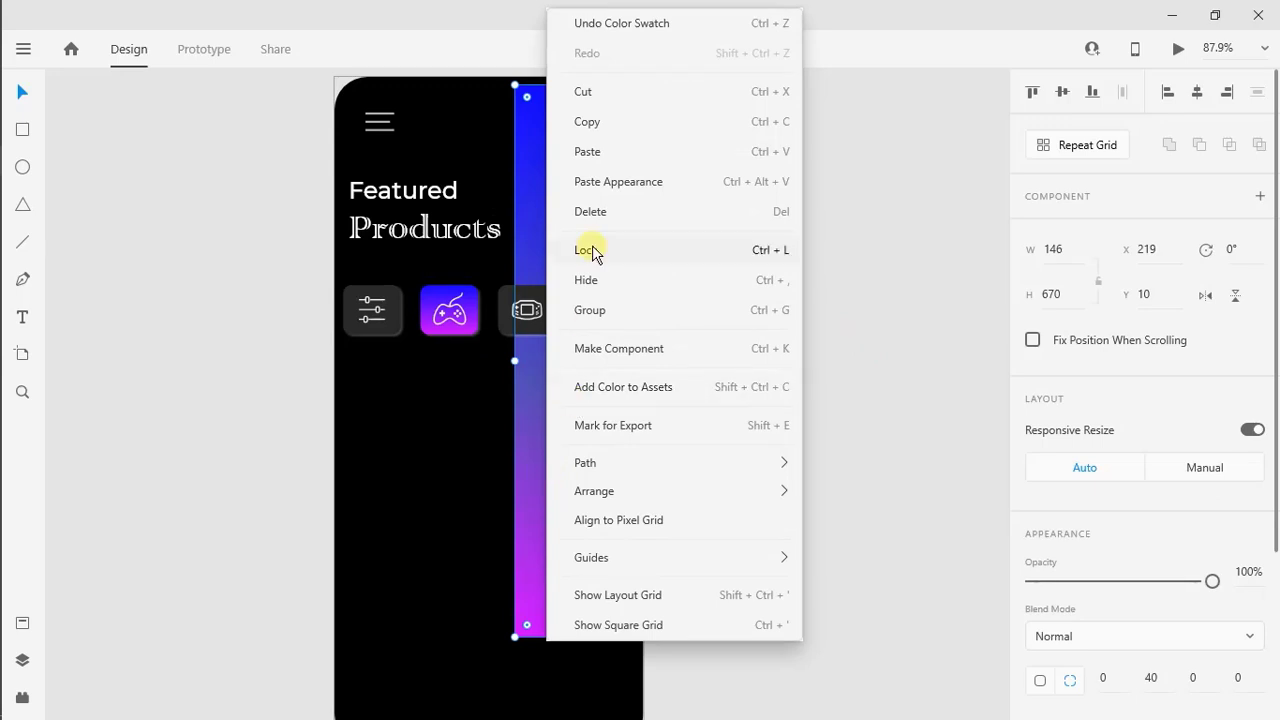
{"action": "left_click", "coordinate": [588, 250]}
{"action": "left_click", "coordinate": [463, 388]}
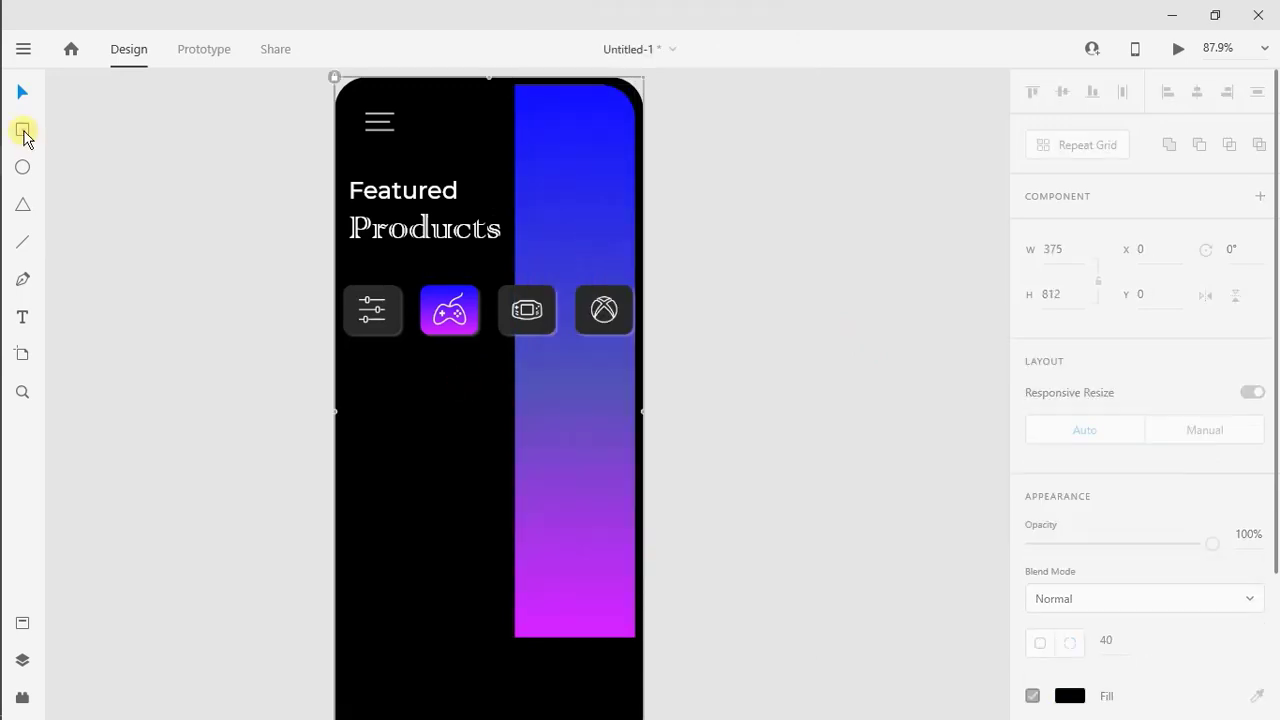
Draw a white rectangle below the category tiles, overlapping the gradient strip, and size it 220 wide by 270 high
{"action": "left_click_drag", "start_coordinate": [379, 402], "coordinate": [575, 627]}
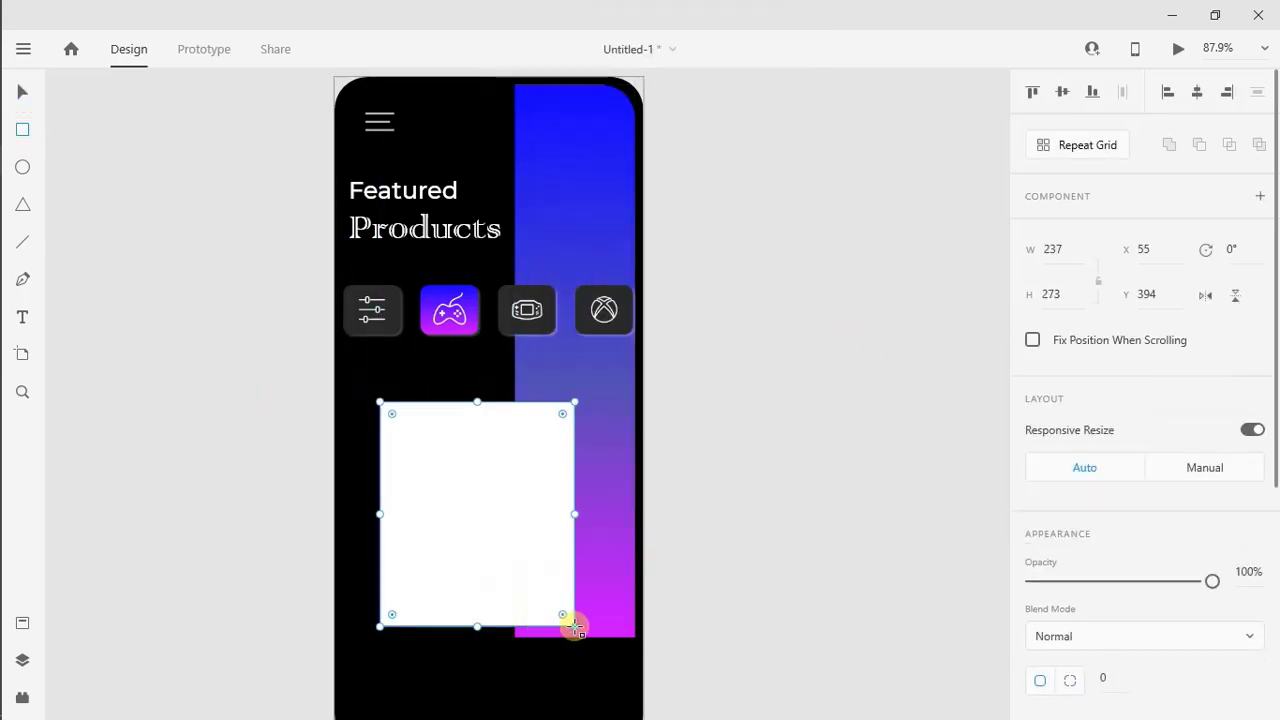
{"action": "left_click", "coordinate": [1049, 302]}
{"action": "type", "text": "270"}
{"action": "key", "text": "Return"}
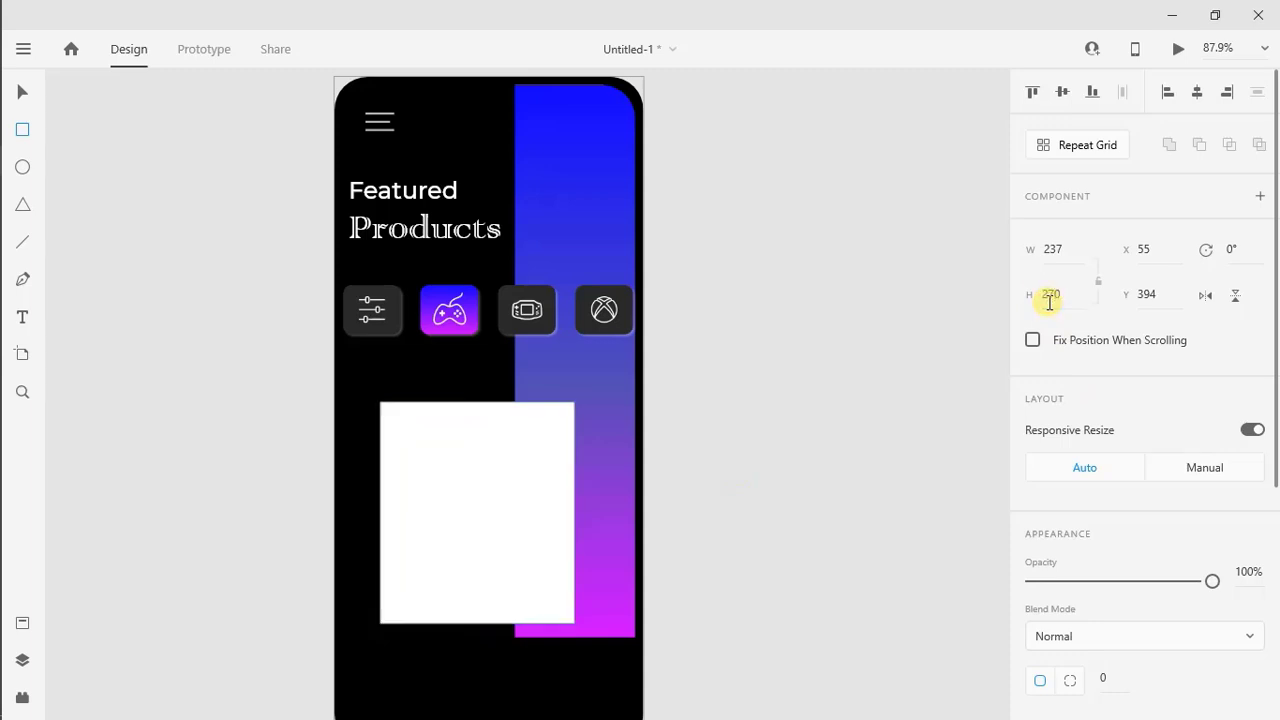
{"action": "left_click", "coordinate": [1070, 257]}
{"action": "type", "text": "240"}
{"action": "key", "text": "Return"}
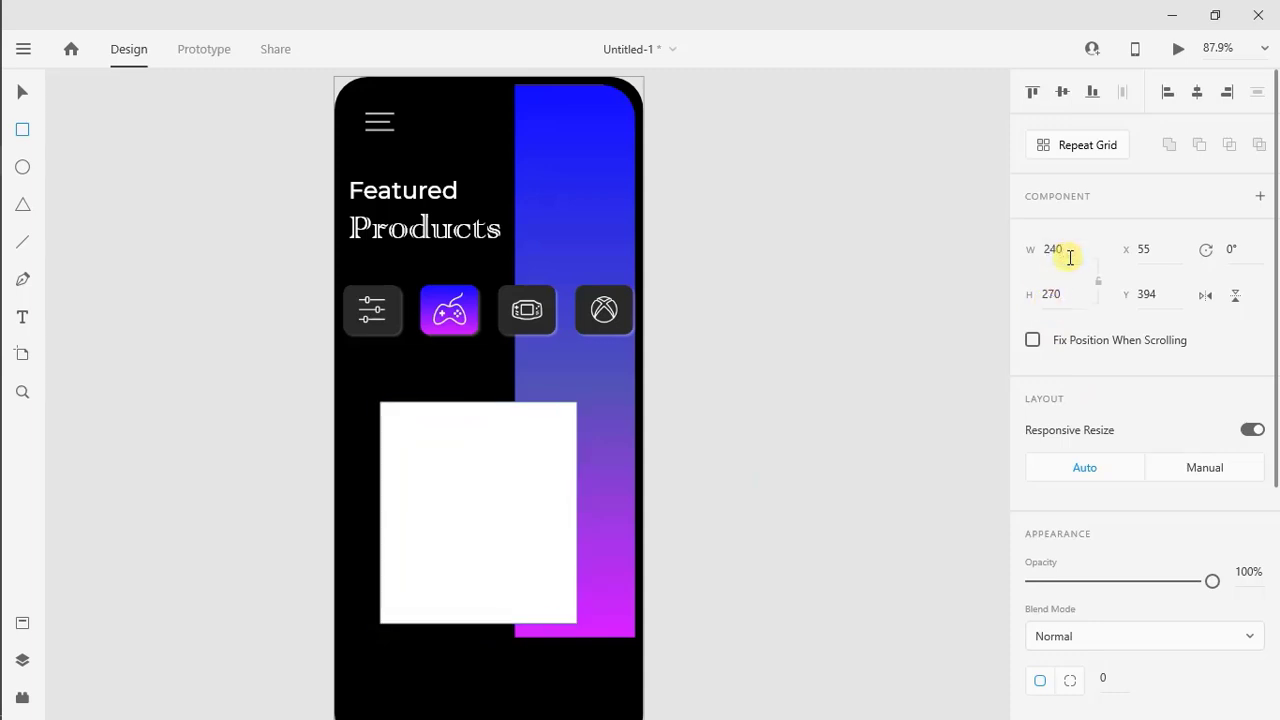
{"action": "type", "text": "0"}
{"action": "key", "text": "Return"}
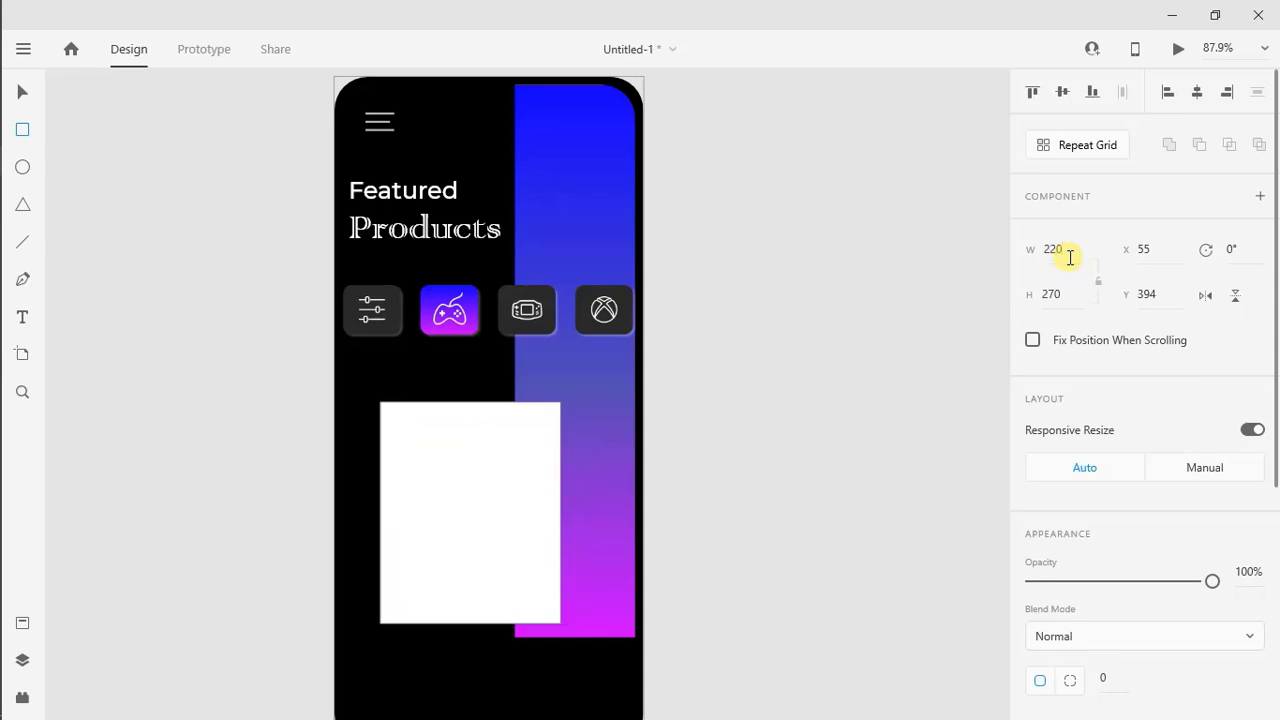
Move the white rectangle to about X 65, Y 396 and round its corners to 20
{"action": "key", "text": "v"}
{"action": "left_click_drag", "start_coordinate": [512, 507], "coordinate": [520, 509]}
{"action": "scroll", "coordinate": [520, 509], "scroll_direction": "down", "scroll_amount": 2}
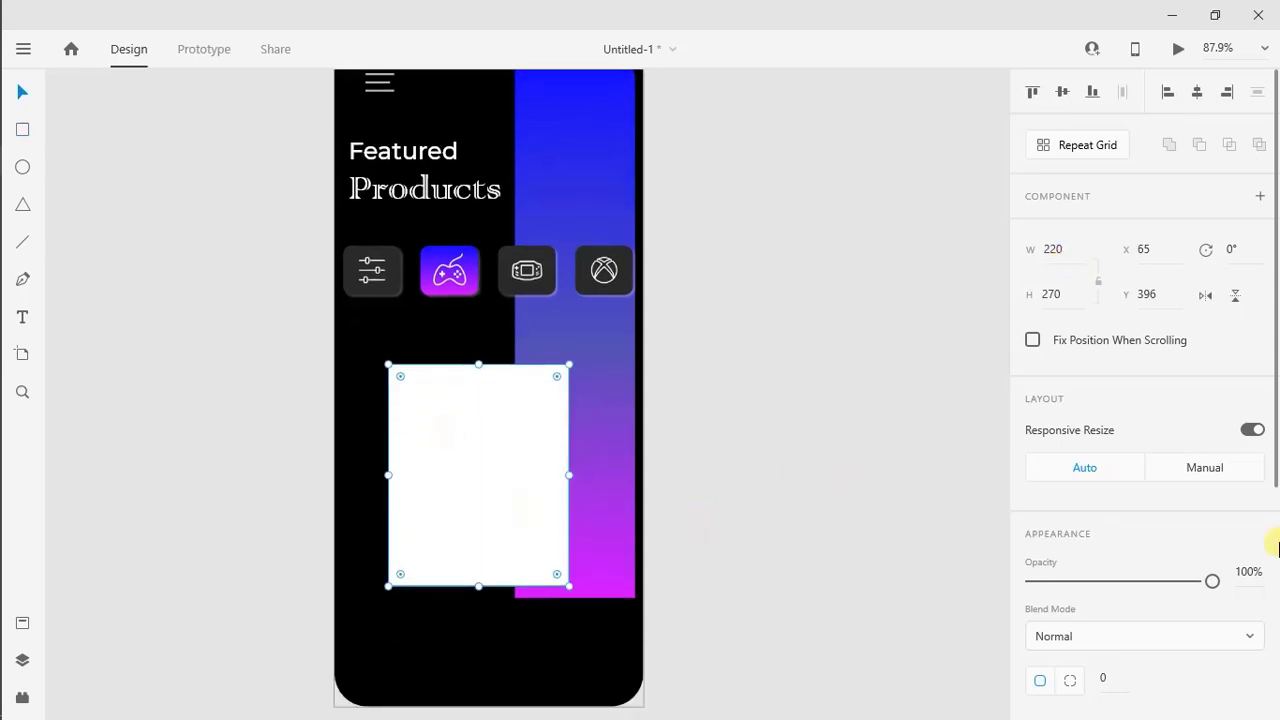
{"action": "scroll", "coordinate": [1279, 543], "scroll_direction": "down", "scroll_amount": 4}
{"action": "left_click", "coordinate": [1033, 416]}
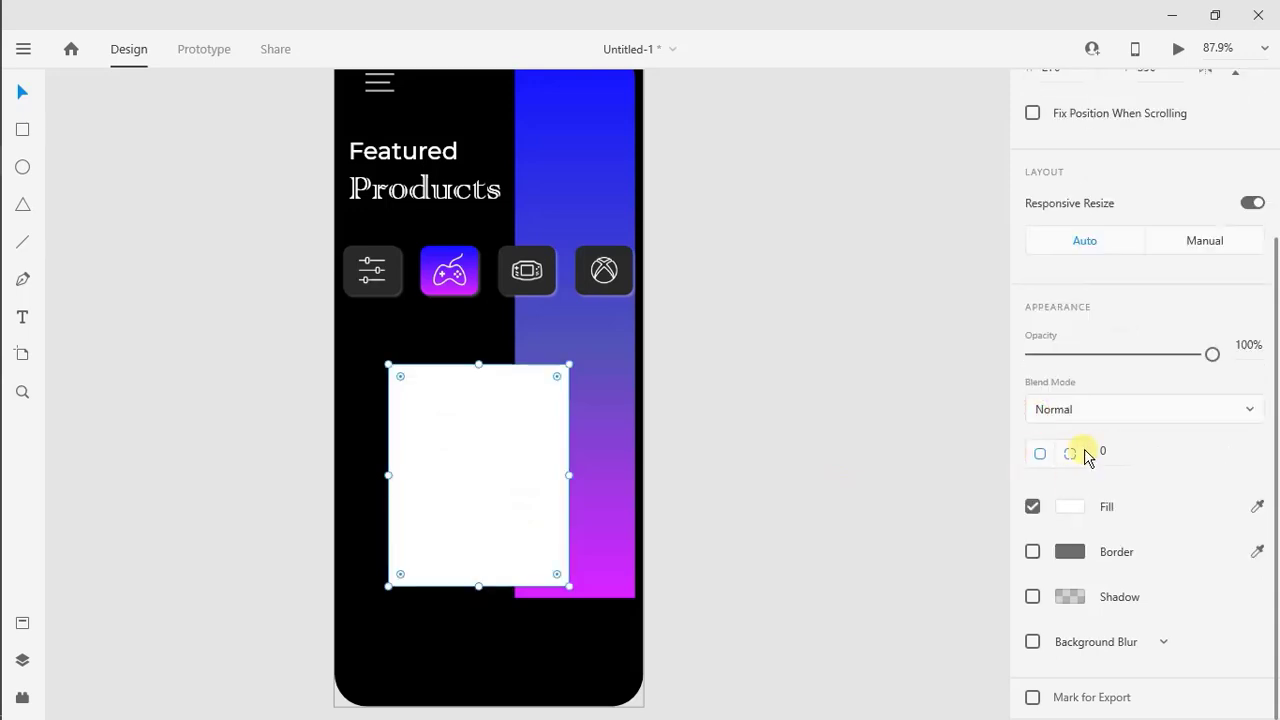
{"action": "type", "text": "20"}
{"action": "key", "text": "Return"}
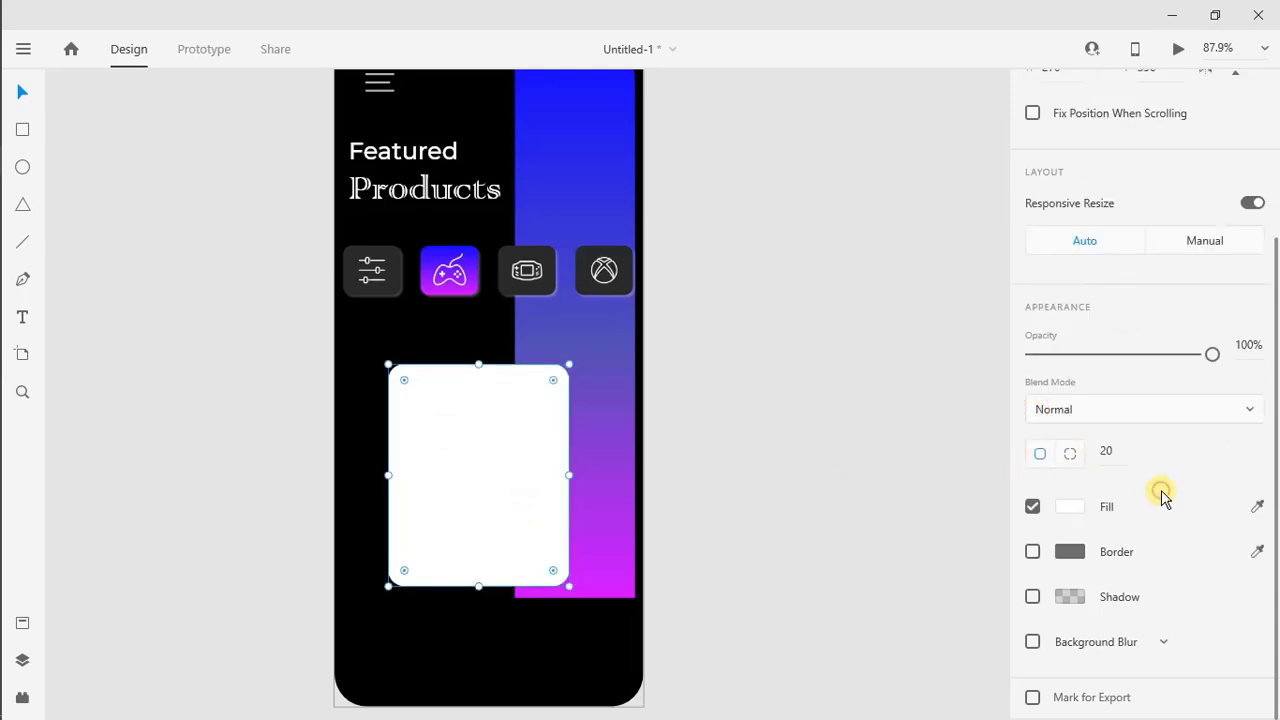
Fill the rounded card with the saved dark grey #2A2A2A swatch and set its opacity to 50%
{"action": "left_click", "coordinate": [1068, 512]}
{"action": "left_click", "coordinate": [866, 634]}
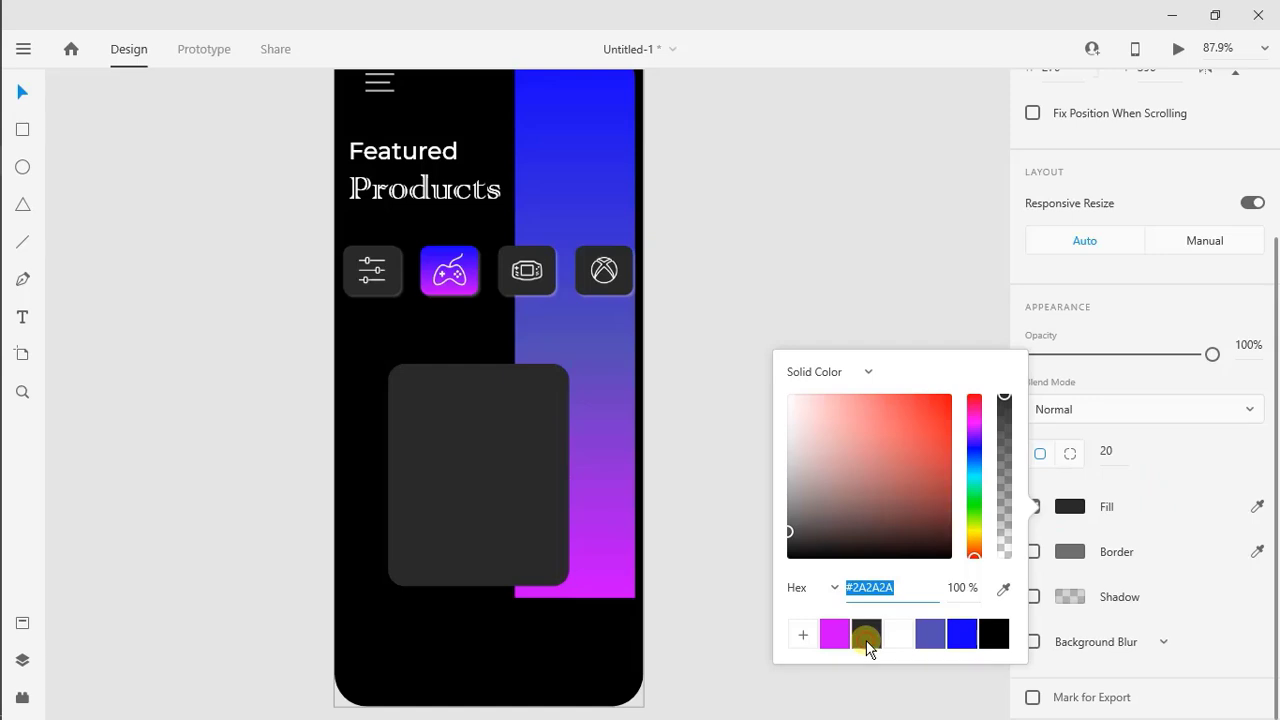
{"action": "left_click", "coordinate": [1150, 470]}
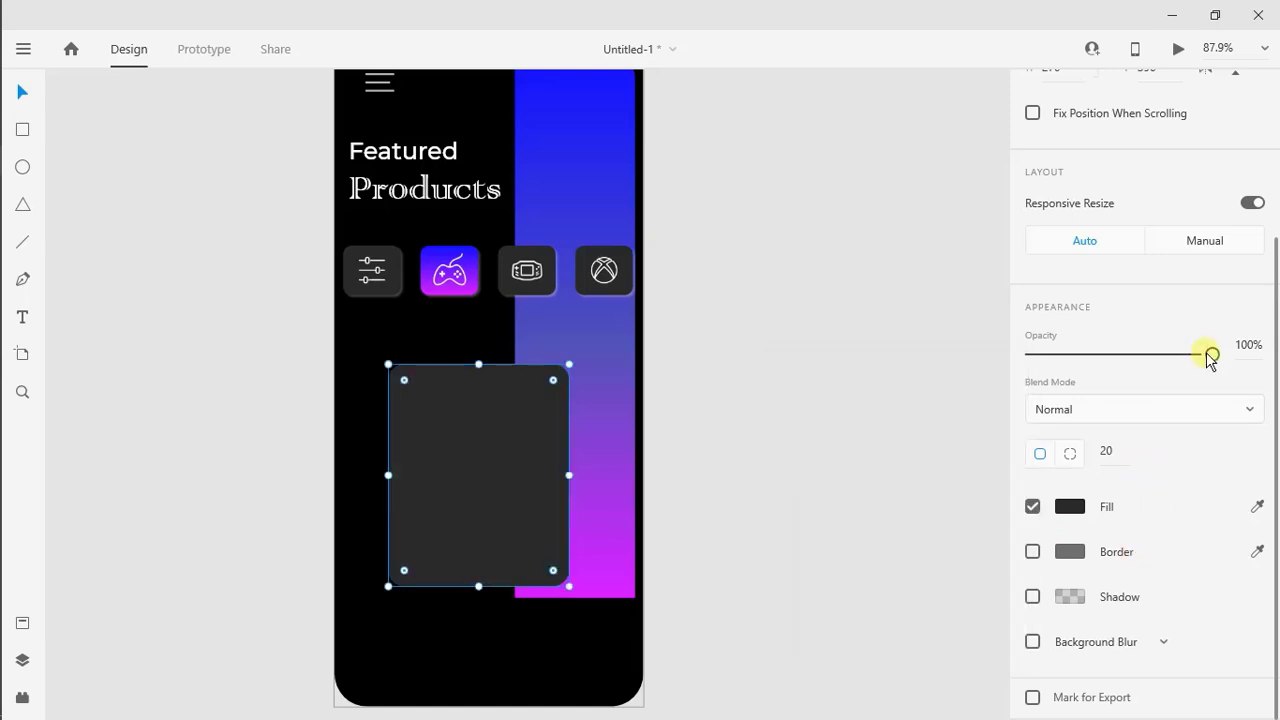
{"action": "left_click_drag", "start_coordinate": [1210, 355], "coordinate": [1137, 355]}
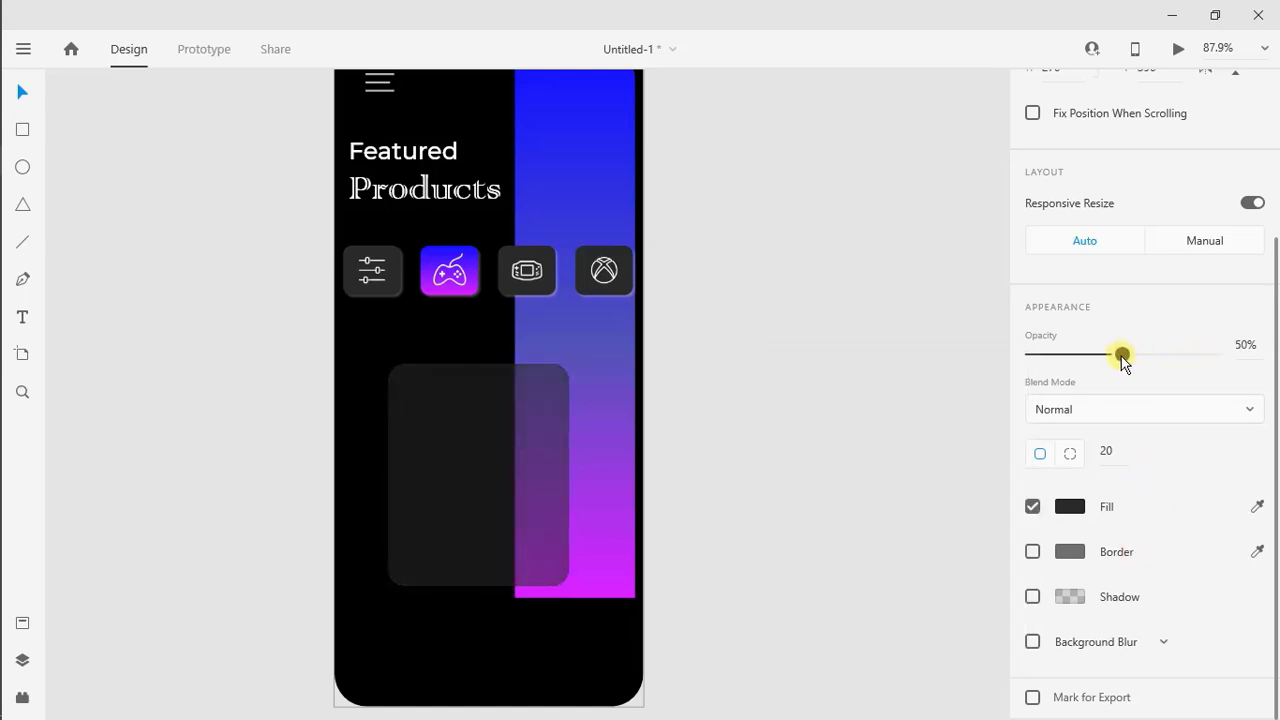
{"action": "left_click", "coordinate": [628, 499]}
Raise the card's upper-right corner points so its top edge slopes, and reposition the card at about X 78, Y 381
{"action": "left_click", "coordinate": [519, 484]}
{"action": "double_click", "coordinate": [543, 403]}
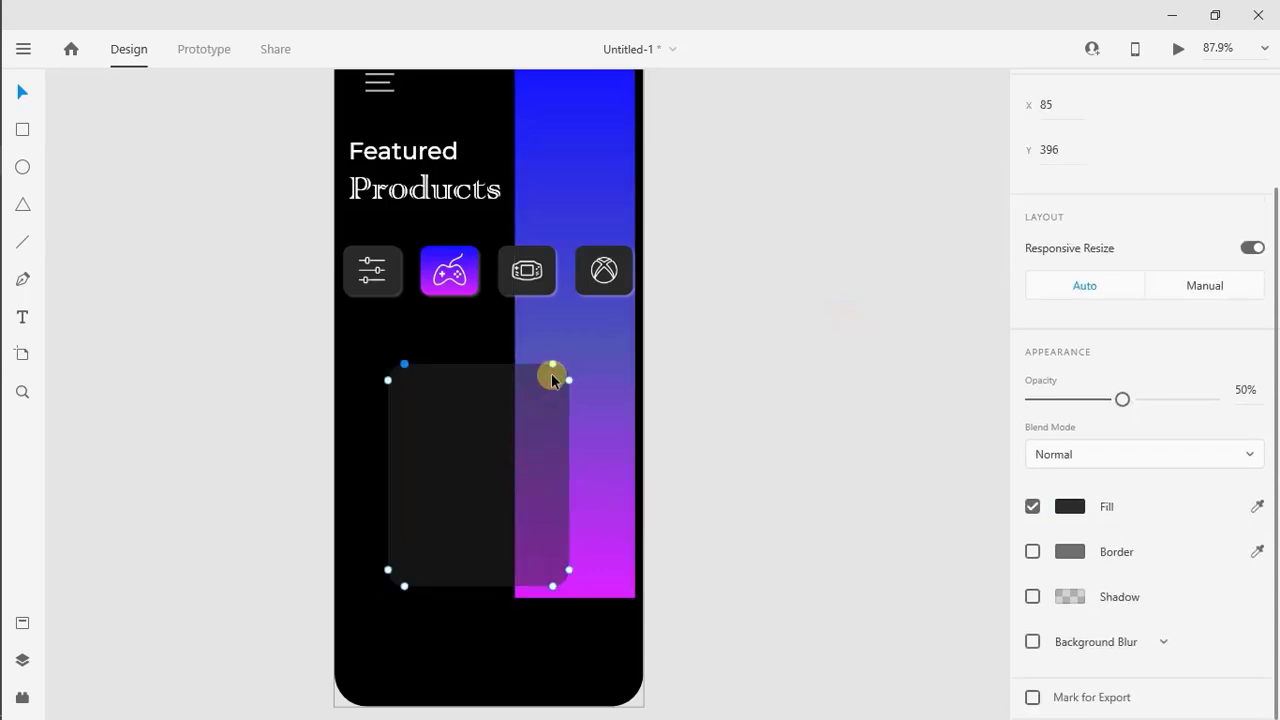
{"action": "left_click_drag", "start_coordinate": [552, 345], "coordinate": [566, 351]}
{"action": "left_click", "coordinate": [694, 406]}
{"action": "left_click_drag", "start_coordinate": [546, 423], "coordinate": [543, 449]}
{"action": "scroll", "coordinate": [611, 556], "scroll_direction": "up", "scroll_amount": 1}
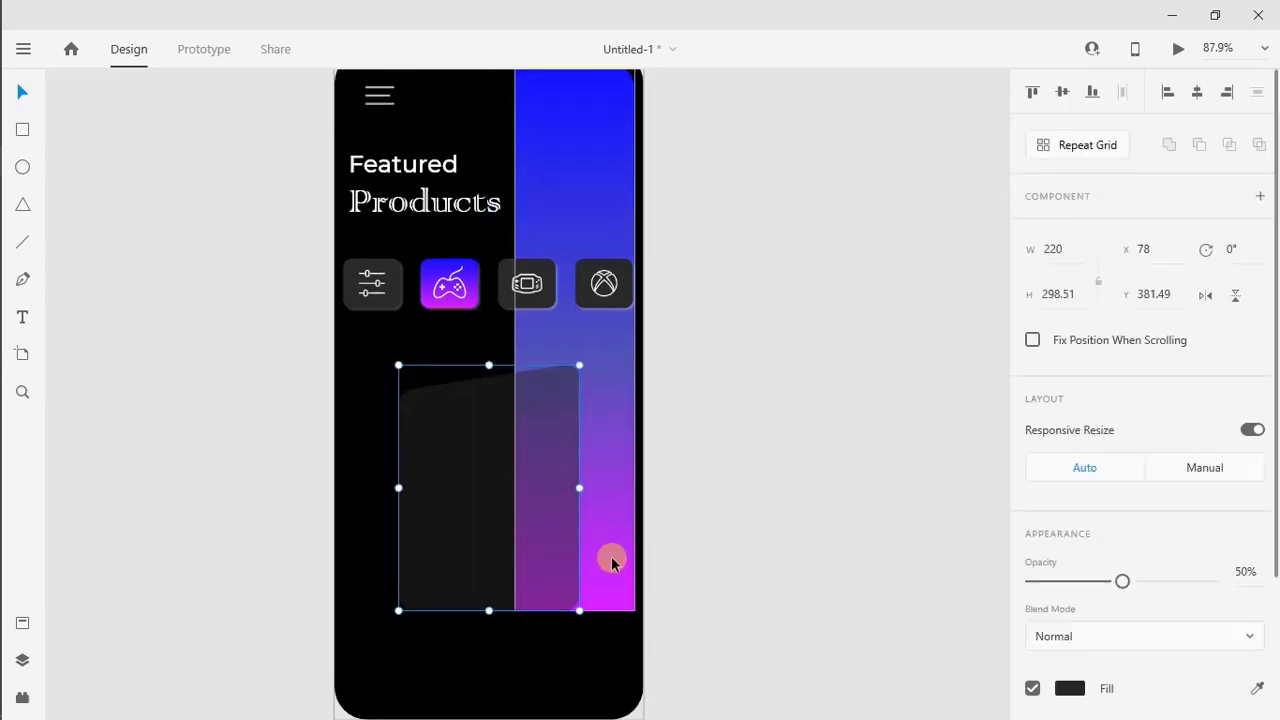
Unlock the vertical gradient strip, extend its bottom edge further down the artboard and lock it again
{"action": "scroll", "coordinate": [611, 556], "scroll_direction": "down", "scroll_amount": 2}
{"action": "left_click", "coordinate": [611, 556]}
{"action": "scroll", "coordinate": [600, 450], "scroll_direction": "up", "scroll_amount": 2}
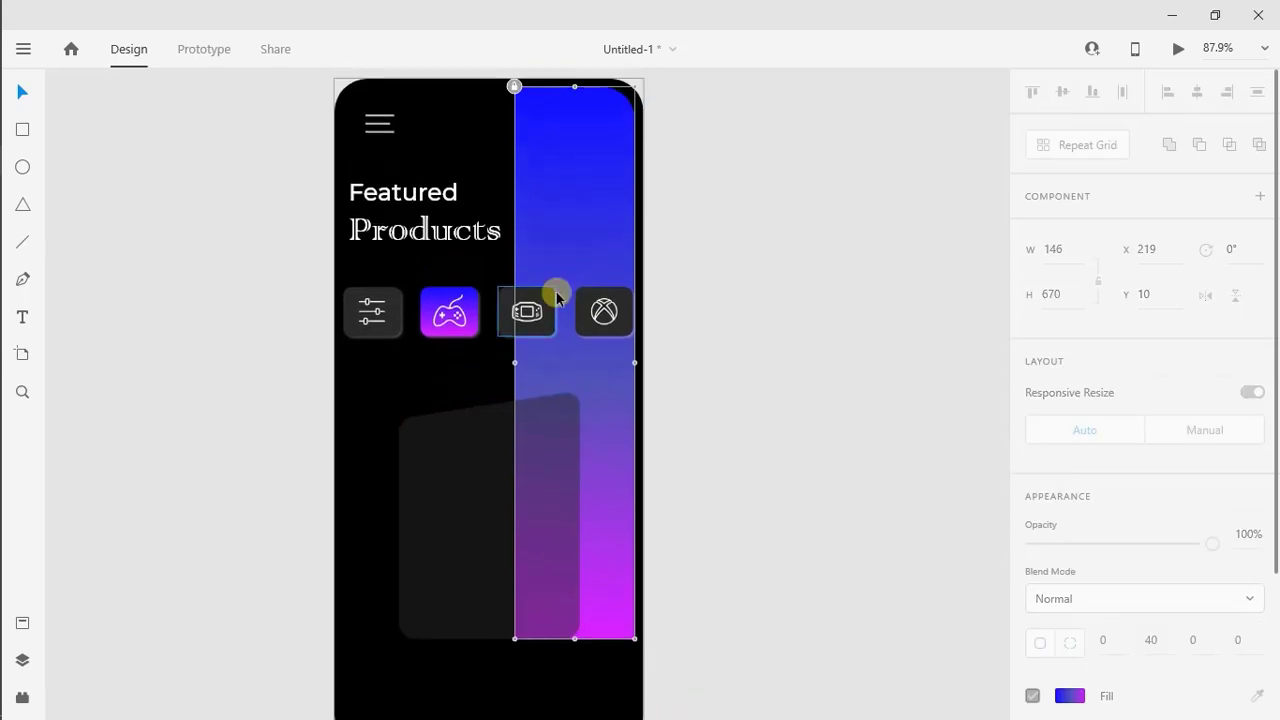
{"action": "left_click", "coordinate": [514, 86]}
{"action": "scroll", "coordinate": [580, 543], "scroll_direction": "down", "scroll_amount": 2}
{"action": "mouse_move", "coordinate": [574, 571]}
{"action": "left_mouse_down"}
{"action": "mouse_move", "coordinate": [582, 607]}
{"action": "mouse_move", "coordinate": [580, 594]}
{"action": "left_mouse_up"}
Move the dark card up to Y 370 and centre the white dualsense-ps5 controller picture on it at 175 by 117
{"action": "left_click", "coordinate": [486, 466]}
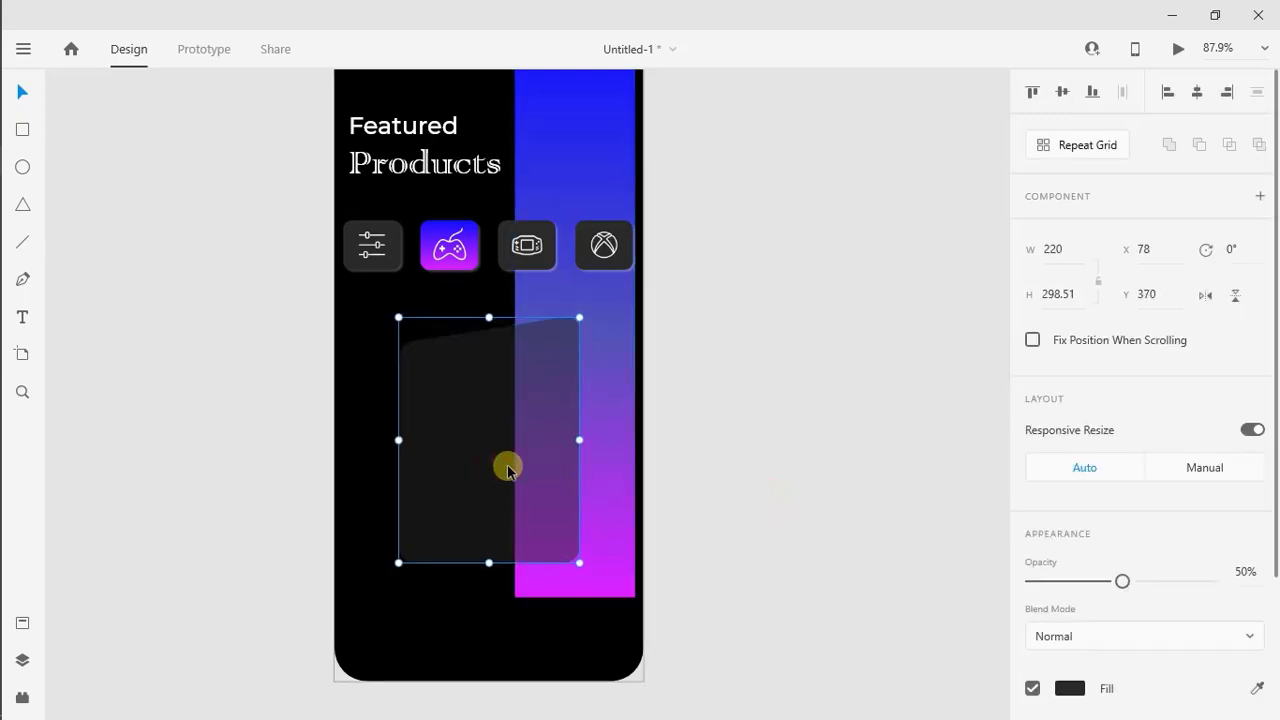
{"action": "mouse_move", "coordinate": [37, 223]}
{"action": "left_click", "coordinate": [29, 189]}
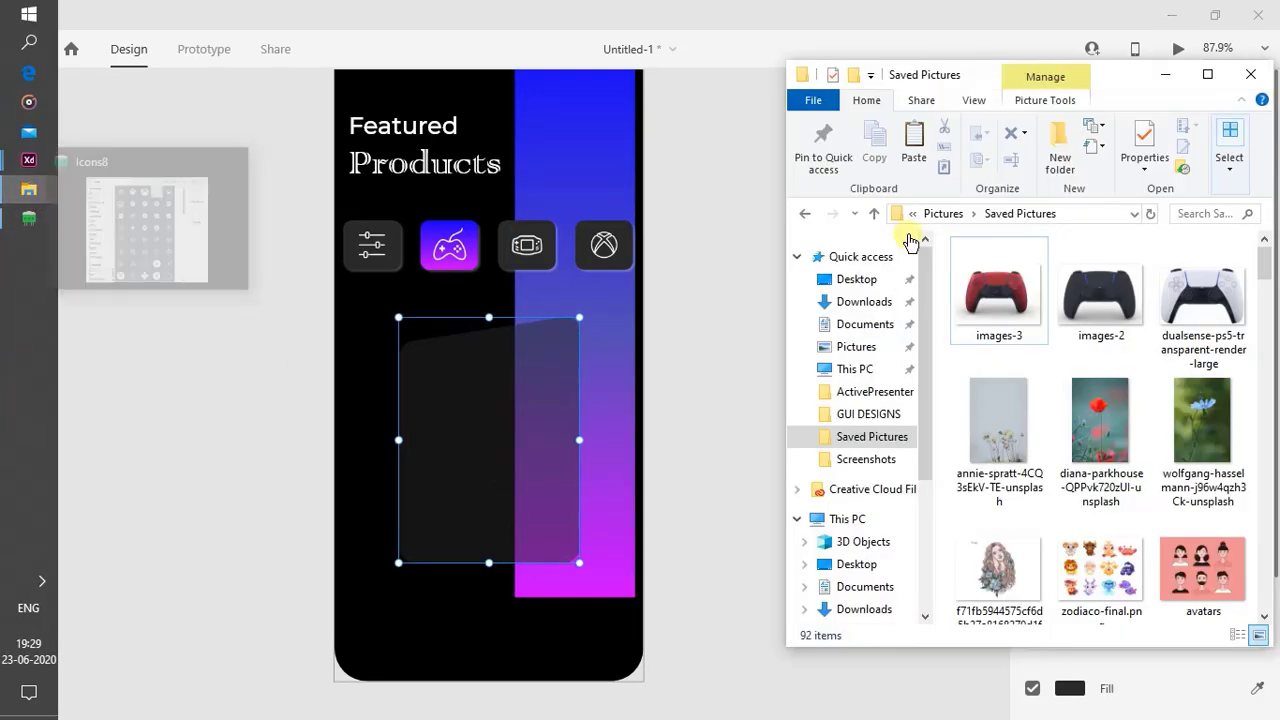
{"action": "left_click_drag", "start_coordinate": [1205, 298], "coordinate": [488, 425]}
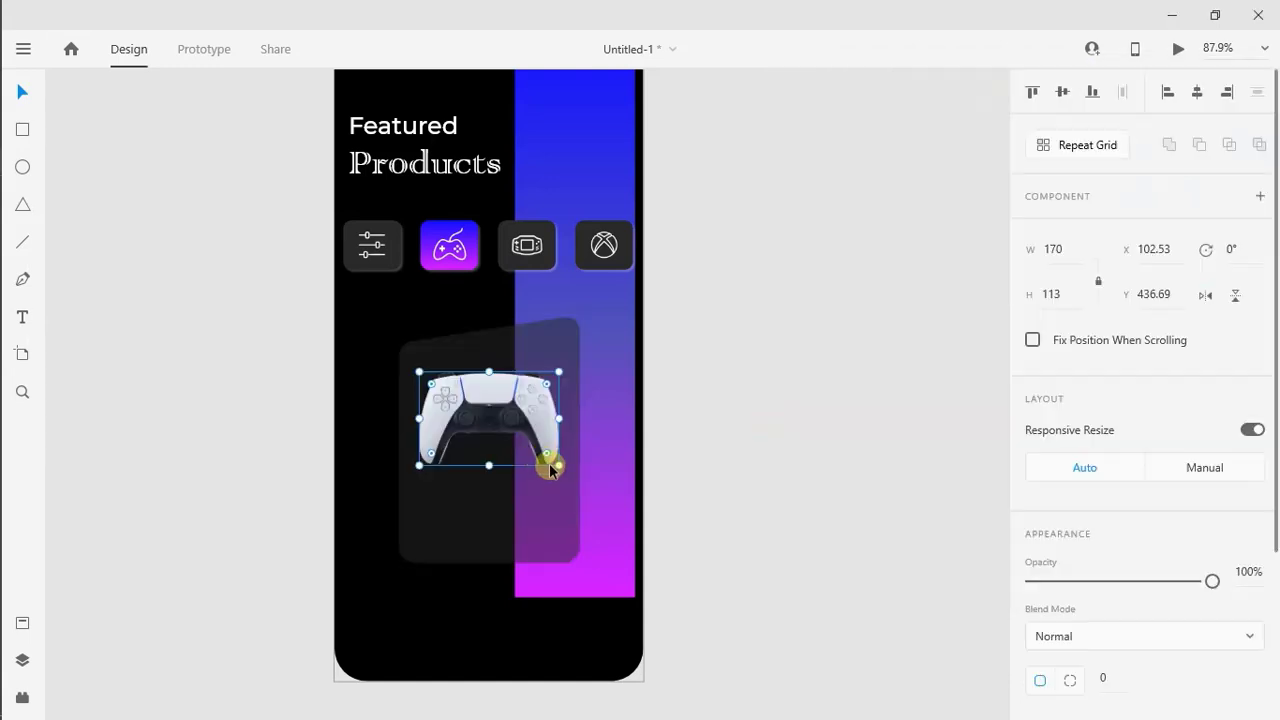
{"action": "left_click_drag", "start_coordinate": [559, 467], "coordinate": [563, 470]}
{"action": "left_click_drag", "start_coordinate": [491, 386], "coordinate": [487, 395]}
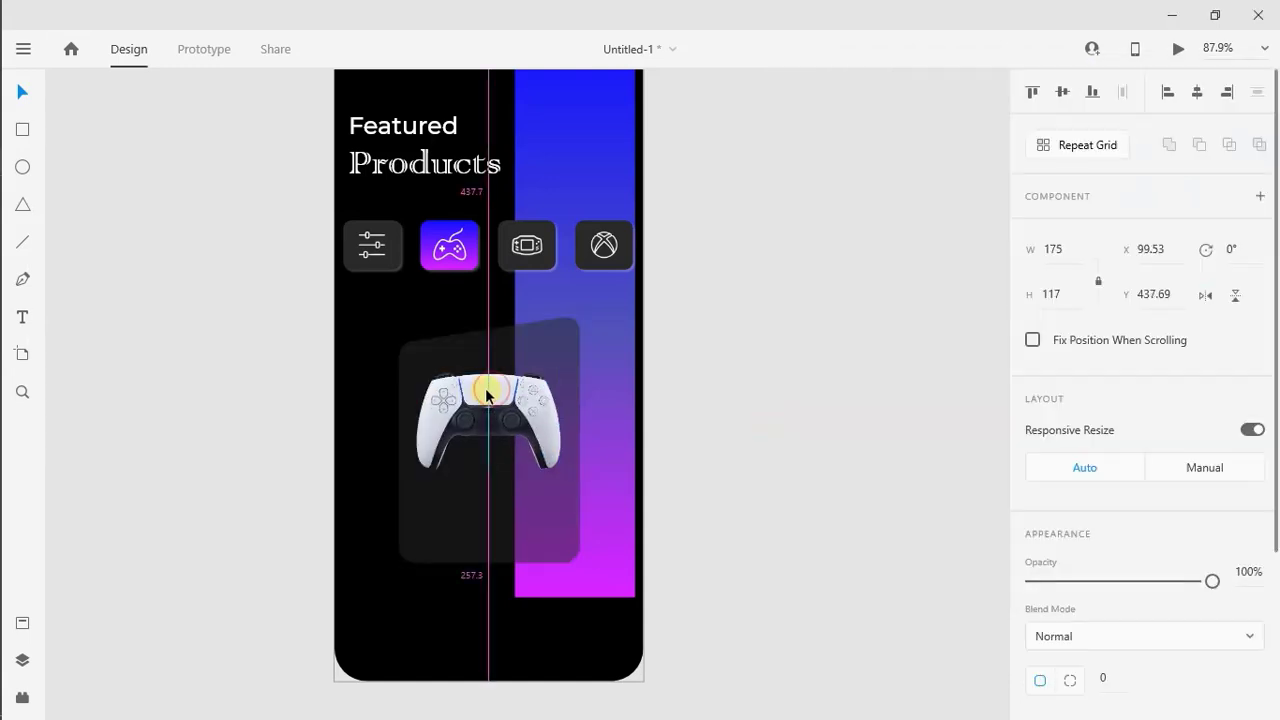
Add the text "Dual Sense" on the card below the controller and set its font to Montserrat
{"action": "left_click", "coordinate": [475, 482]}
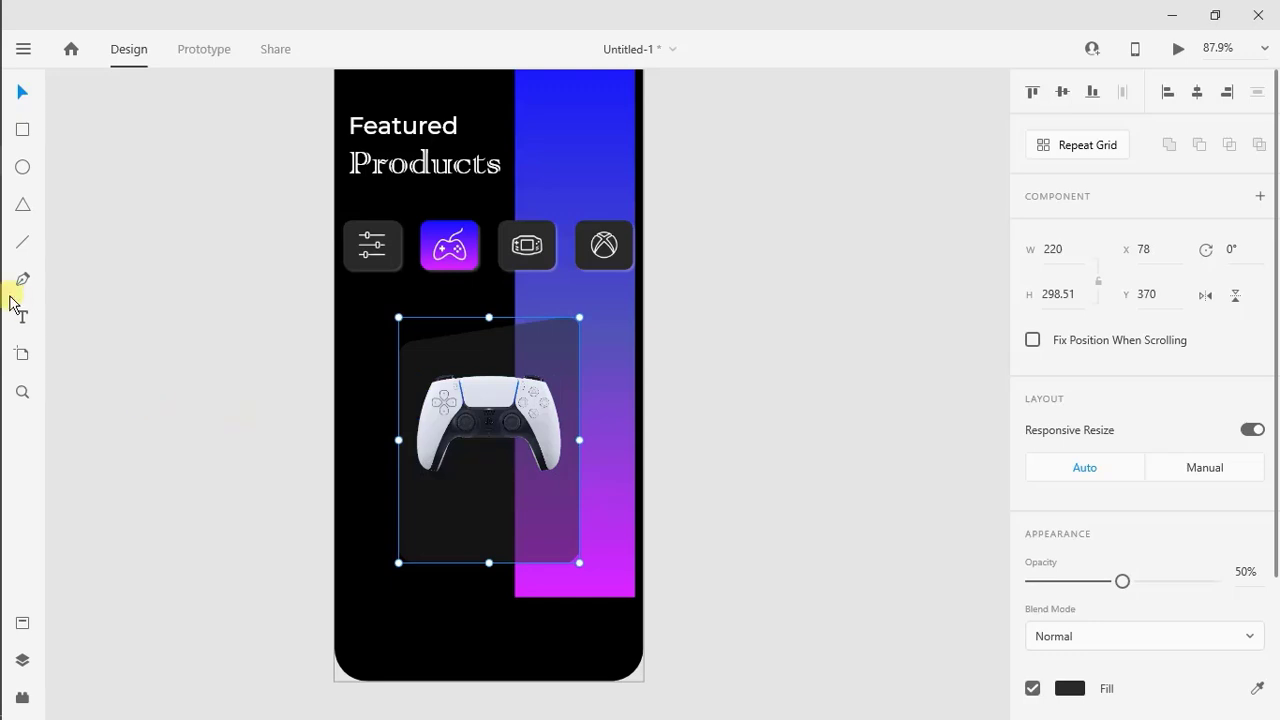
{"action": "left_click", "coordinate": [425, 515]}
{"action": "type", "text": "Dual"}
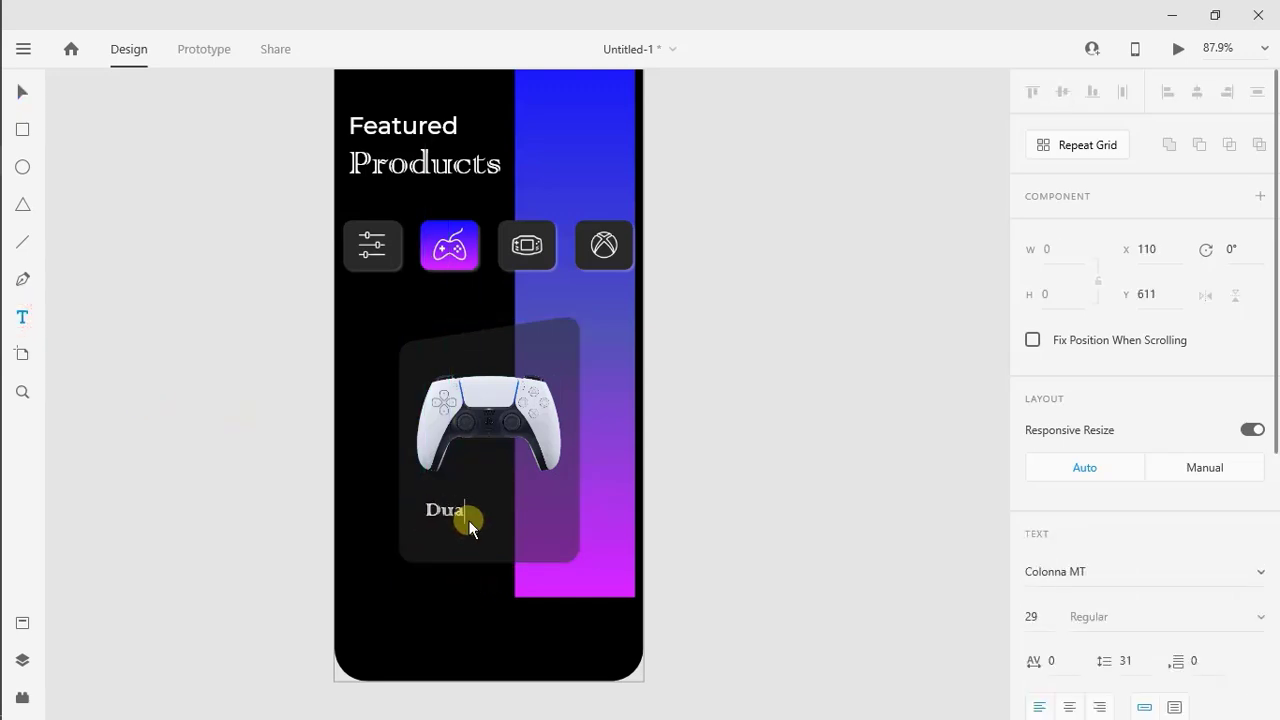
{"action": "type", "text": " Sense"}
{"action": "key", "text": "Escape"}
{"action": "left_click", "coordinate": [1073, 572]}
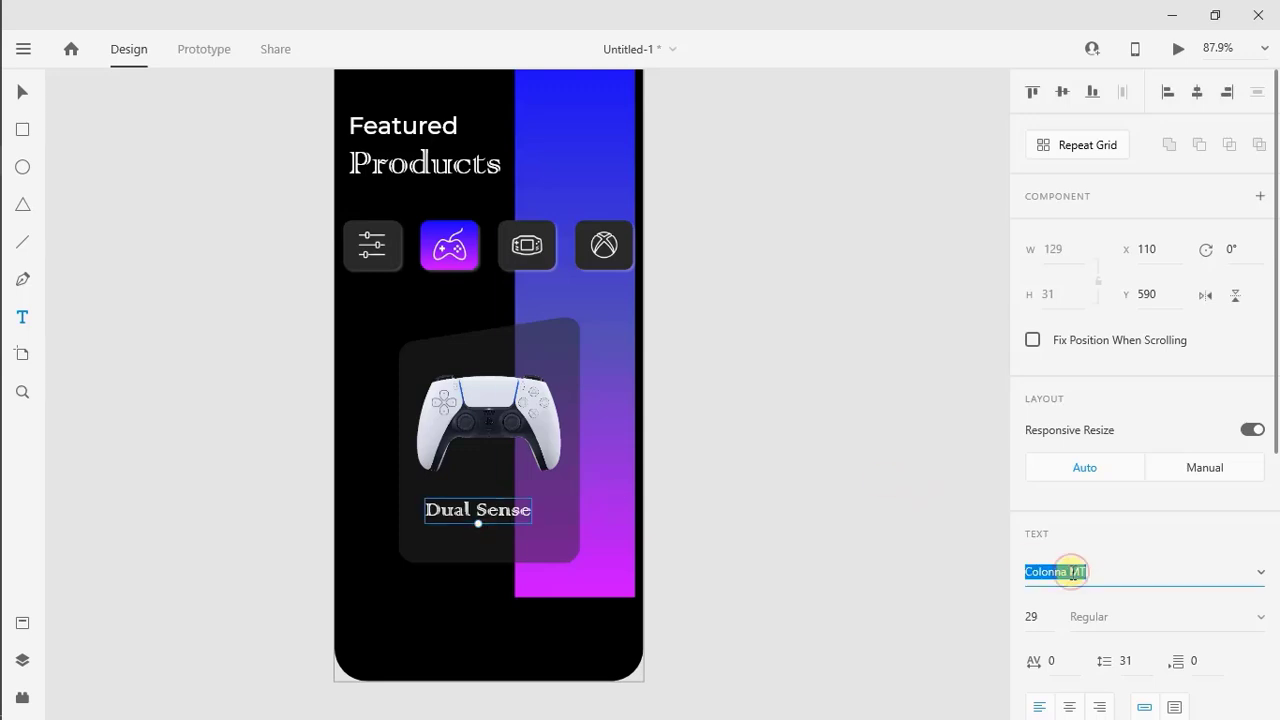
{"action": "type", "text": "Montserrat"}
{"action": "key", "text": "Return"}
Align the Dual Sense title with the controller's left edge at X 100 and make it SemiBold at size 22
{"action": "left_click_drag", "start_coordinate": [540, 512], "coordinate": [474, 514]}
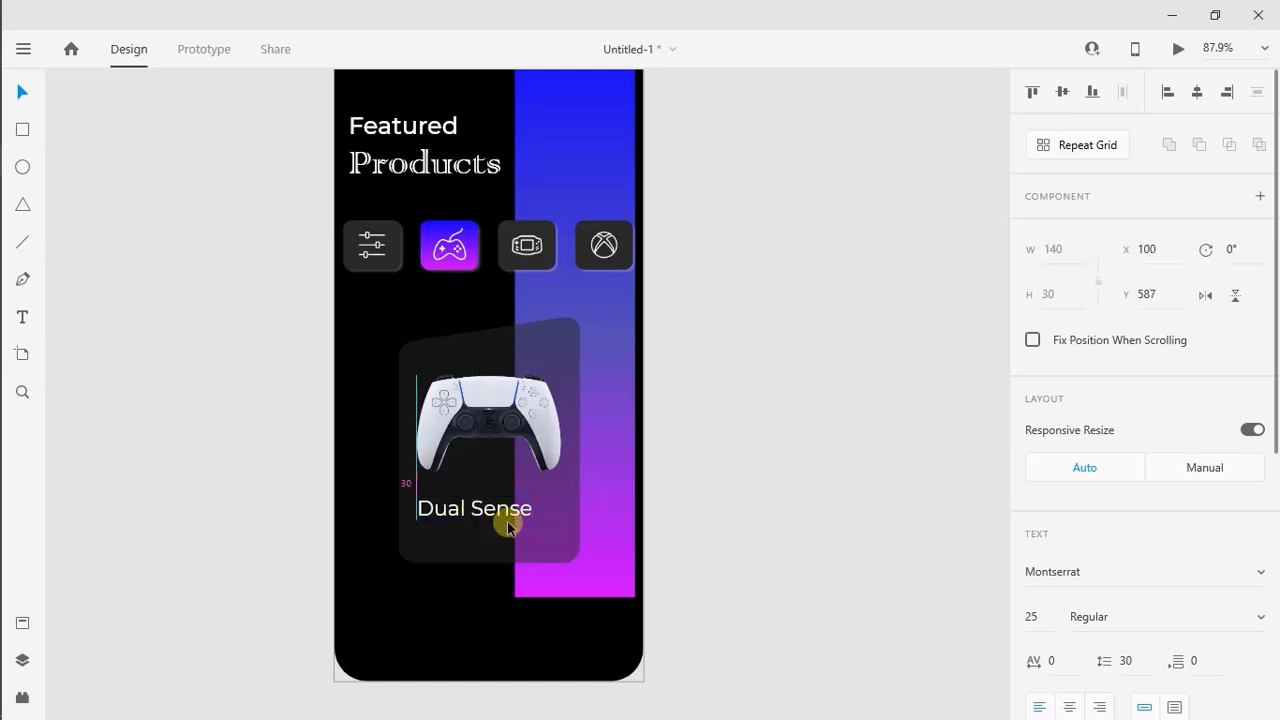
{"action": "key", "text": "Return"}
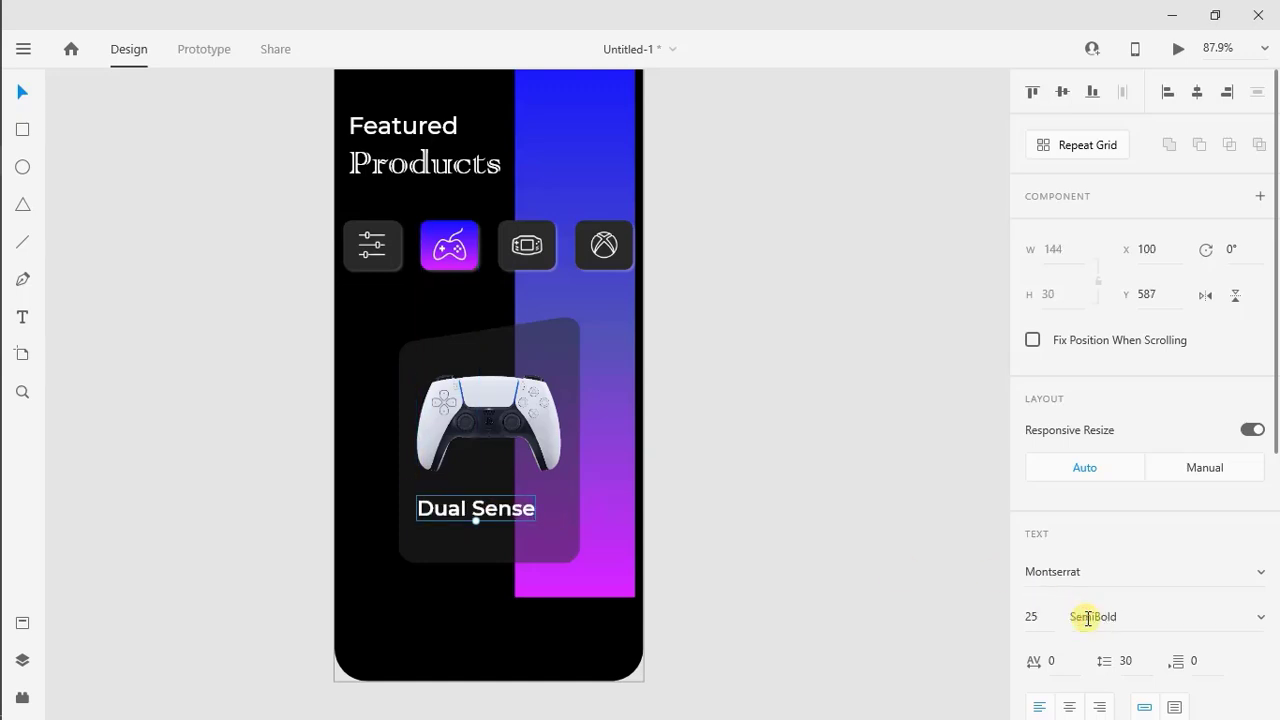
{"action": "type", "text": "22"}
{"action": "key", "text": "Return"}
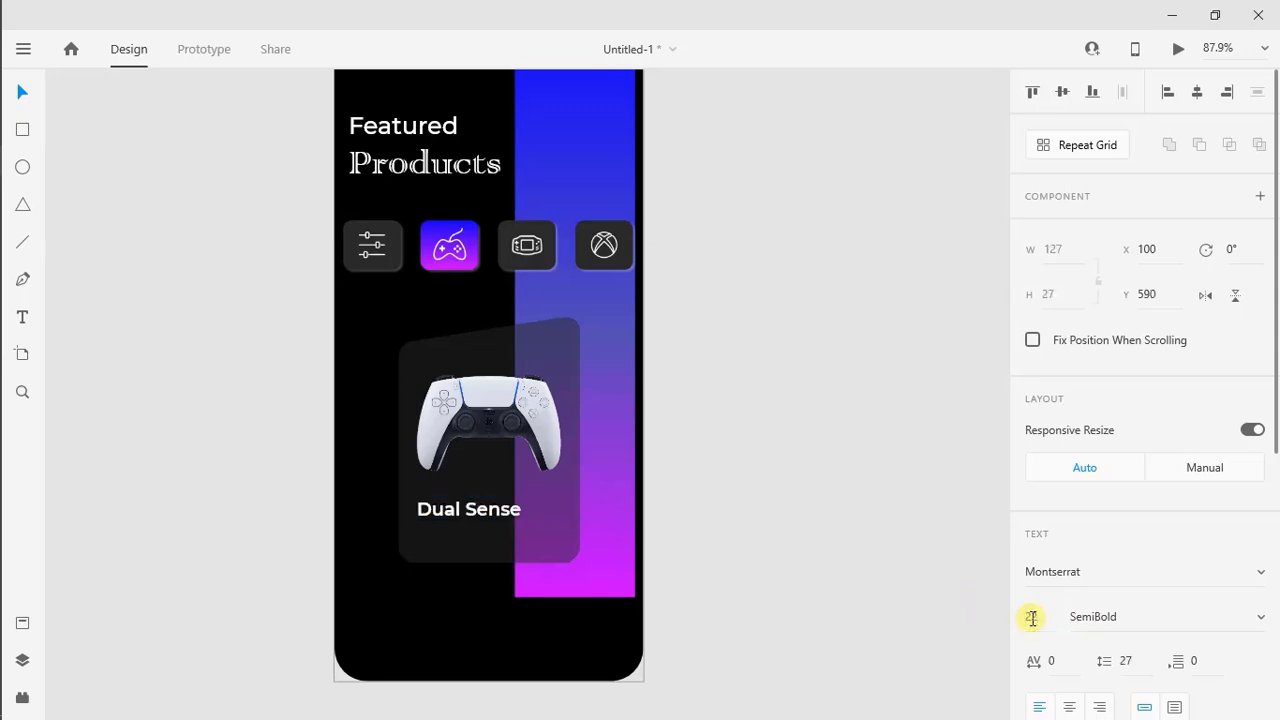
Duplicate the Dual Sense title directly below and change the copy's text to "White and black version"
{"action": "left_click_drag", "start_coordinate": [446, 506], "coordinate": [446, 527]}
{"action": "double_click", "coordinate": [446, 520]}
{"action": "type", "text": "Wh"}
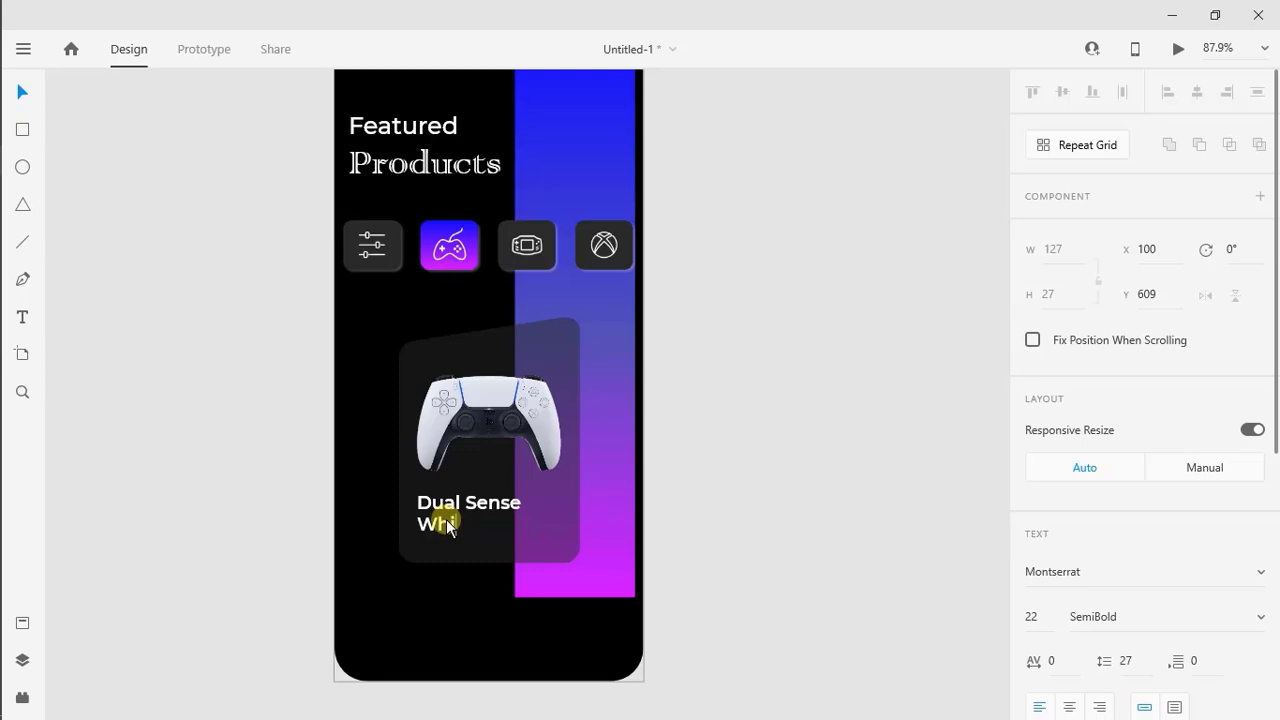
{"action": "type", "text": "ite and "}
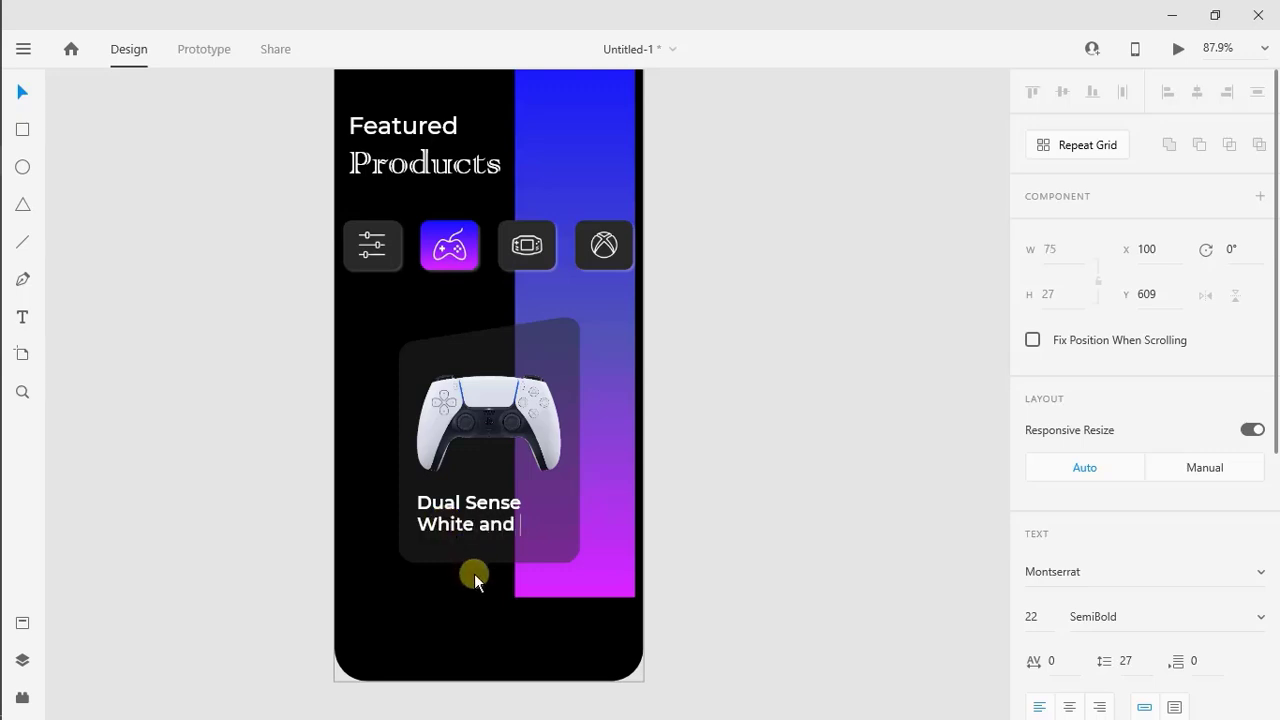
{"action": "type", "text": "black version"}
{"action": "key", "text": "Escape"}
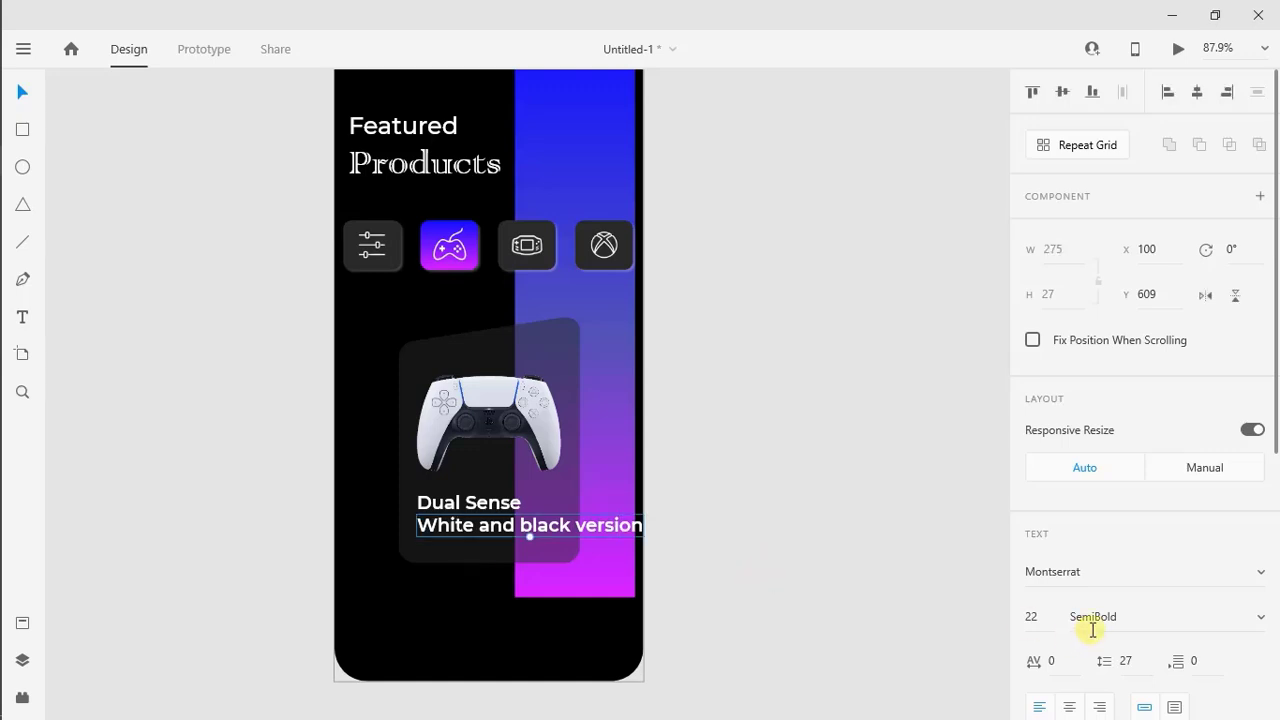
Set the subtitle to Light at size 14 and the Dual Sense title to size 25, with the subtitle close beneath it
{"action": "key", "text": "Return"}
{"action": "left_click", "coordinate": [1040, 613]}
{"action": "type", "text": "15"}
{"action": "key", "text": "Return"}
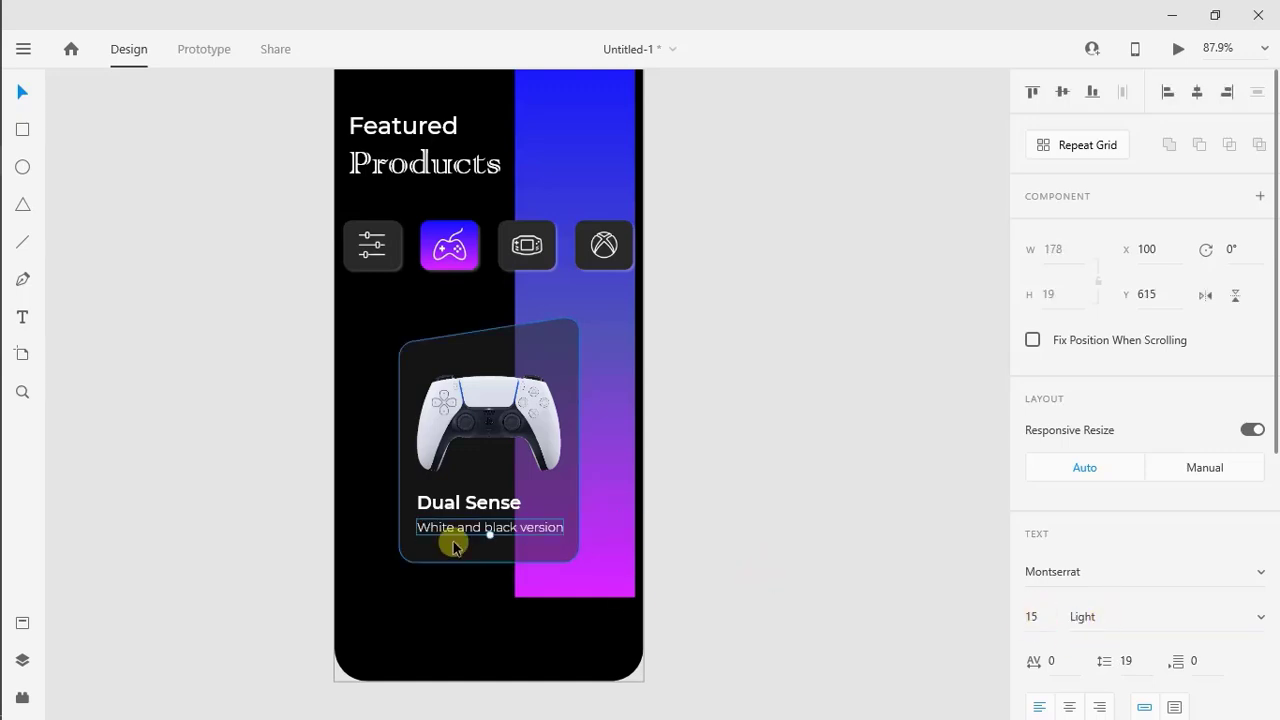
{"action": "left_click_drag", "start_coordinate": [463, 535], "coordinate": [462, 531]}
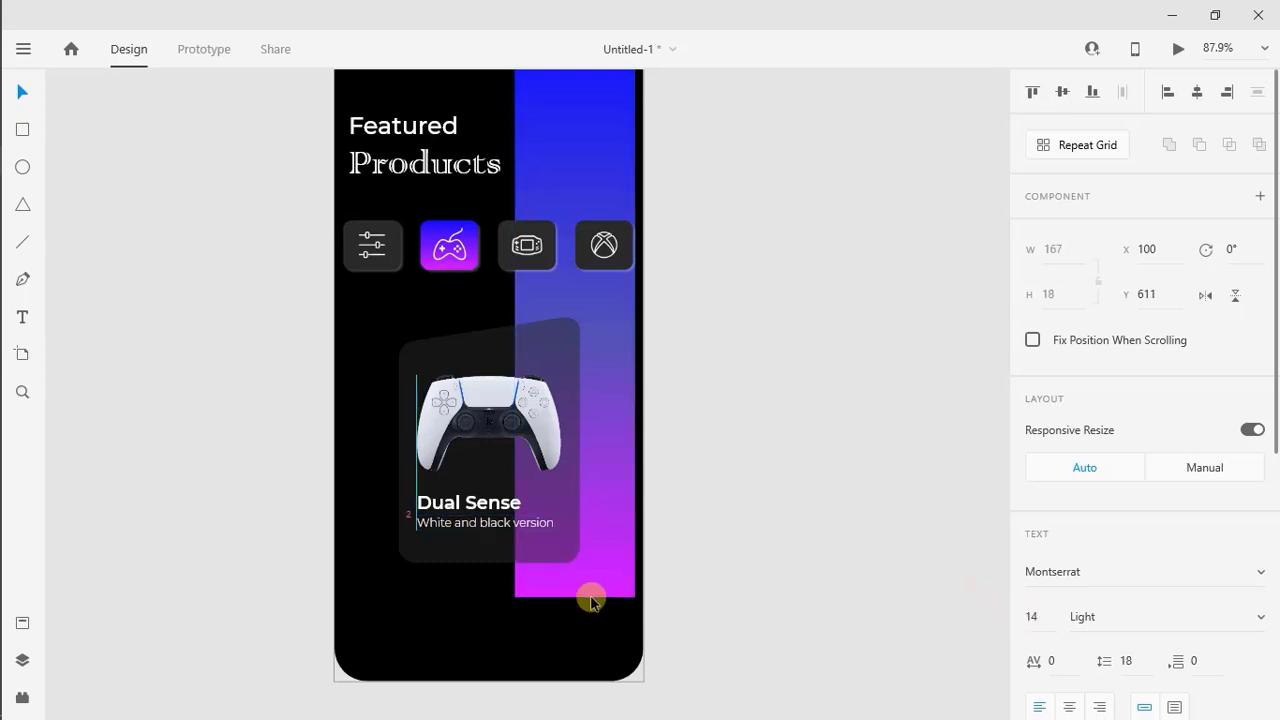
{"action": "left_click", "coordinate": [483, 495]}
{"action": "mouse_move", "coordinate": [470, 512]}
{"action": "left_mouse_down"}
{"action": "mouse_move", "coordinate": [486, 510]}
{"action": "mouse_move", "coordinate": [486, 529]}
{"action": "left_mouse_up"}
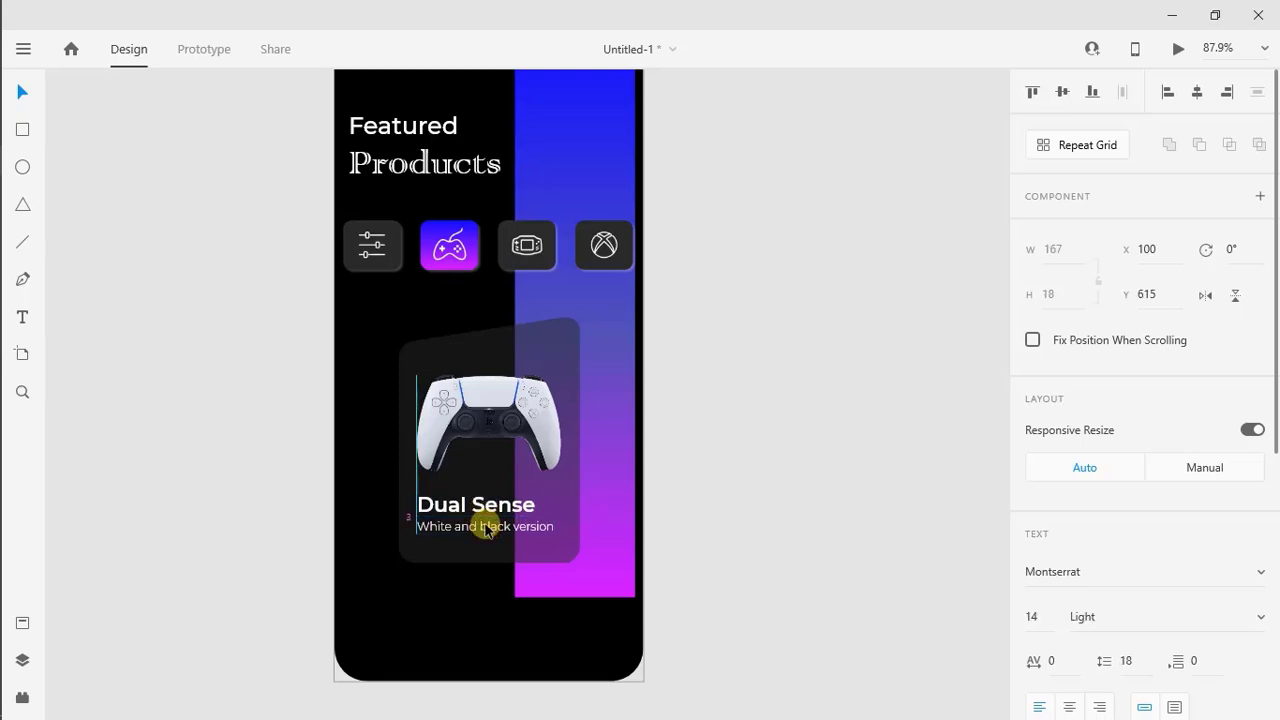
Enlarge the controller picture slightly, then shift it and both text lines up on the card
{"action": "left_click", "coordinate": [508, 420]}
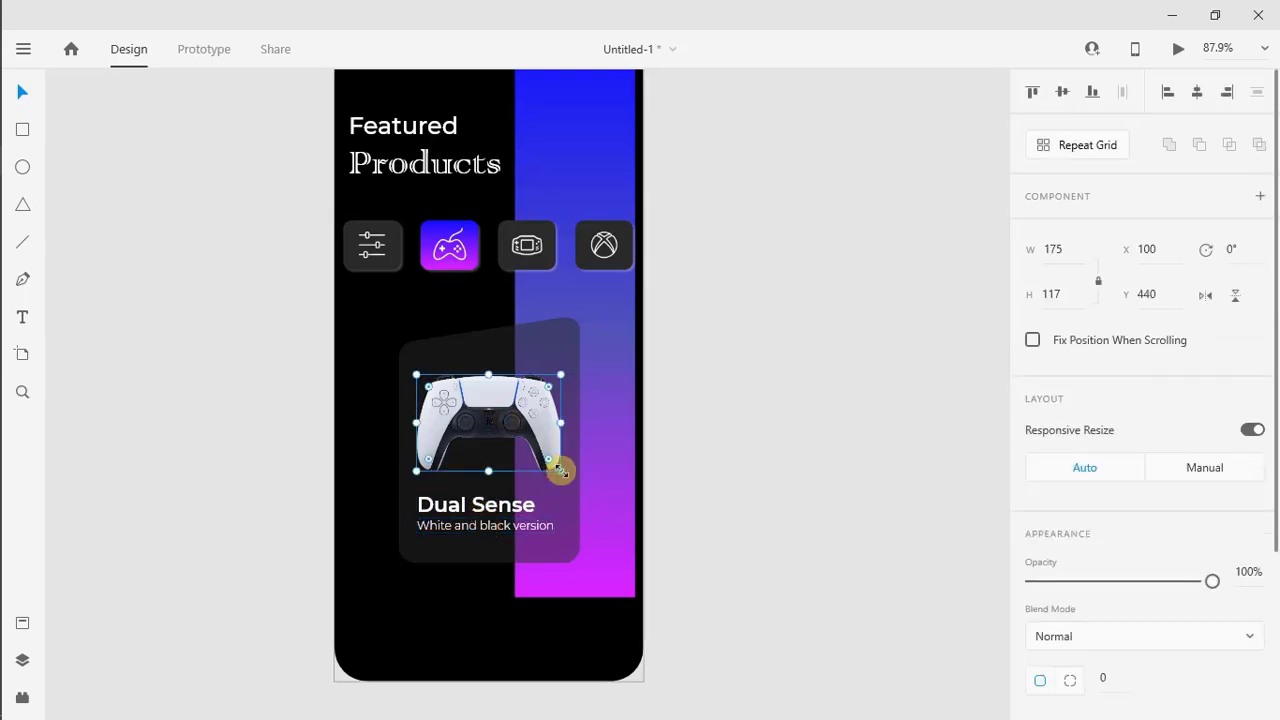
{"action": "left_click_drag", "start_coordinate": [560, 470], "coordinate": [567, 477]}
{"action": "left_click_drag", "start_coordinate": [500, 418], "coordinate": [497, 411]}
{"action": "left_click", "coordinate": [449, 506]}
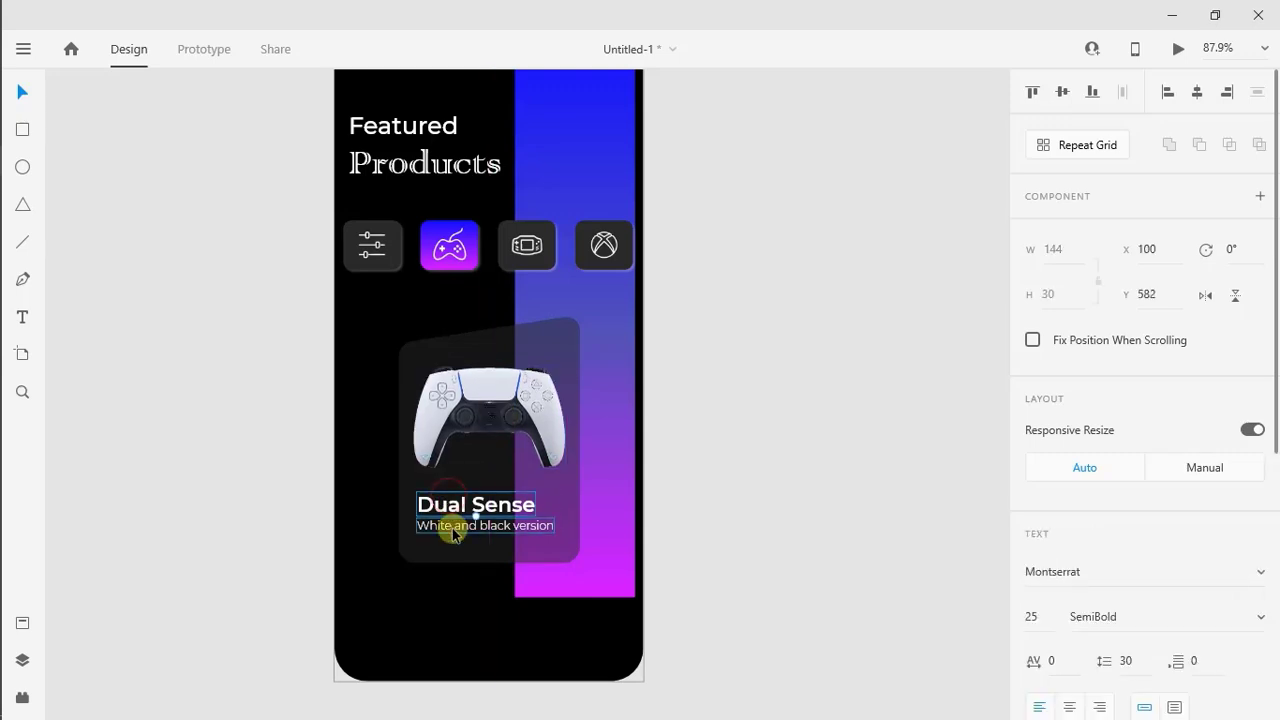
{"action": "left_click_drag", "start_coordinate": [453, 533], "coordinate": [450, 523]}
Shorten the dark card to about 288 high by raising its bottom edge
{"action": "left_click", "coordinate": [491, 549]}
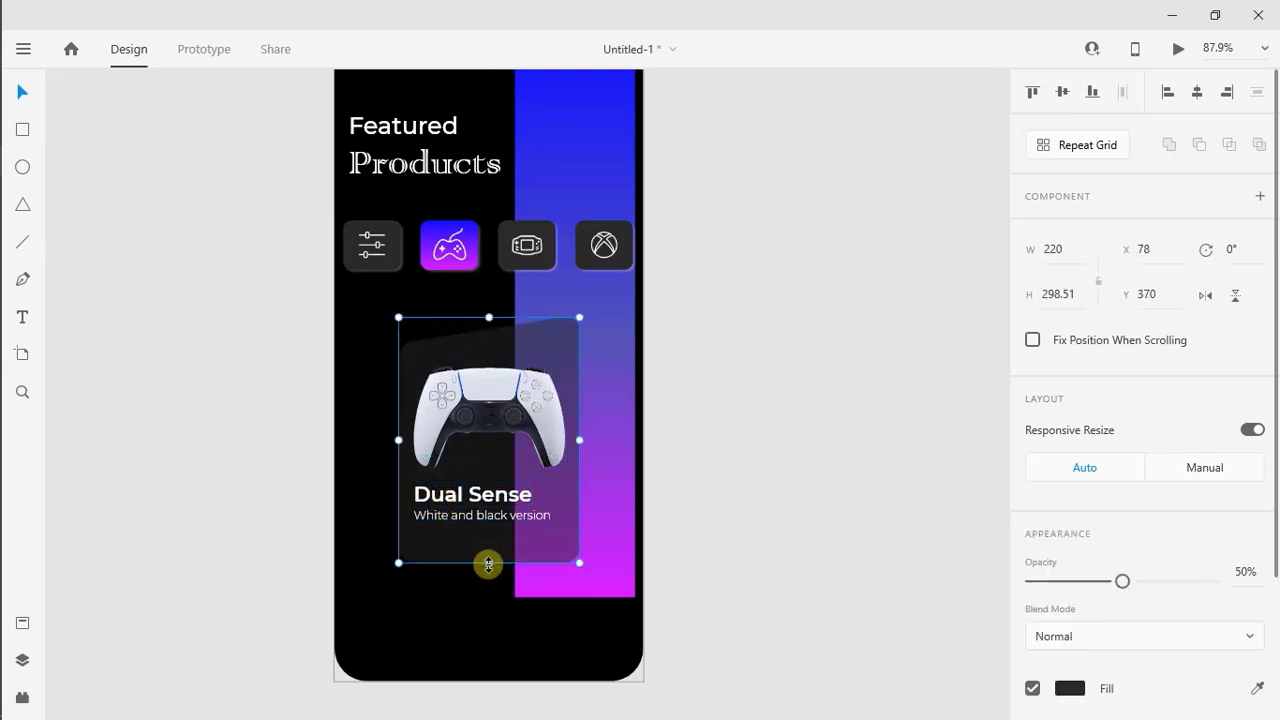
{"action": "left_click_drag", "start_coordinate": [488, 564], "coordinate": [486, 552]}
{"action": "left_click", "coordinate": [779, 412]}
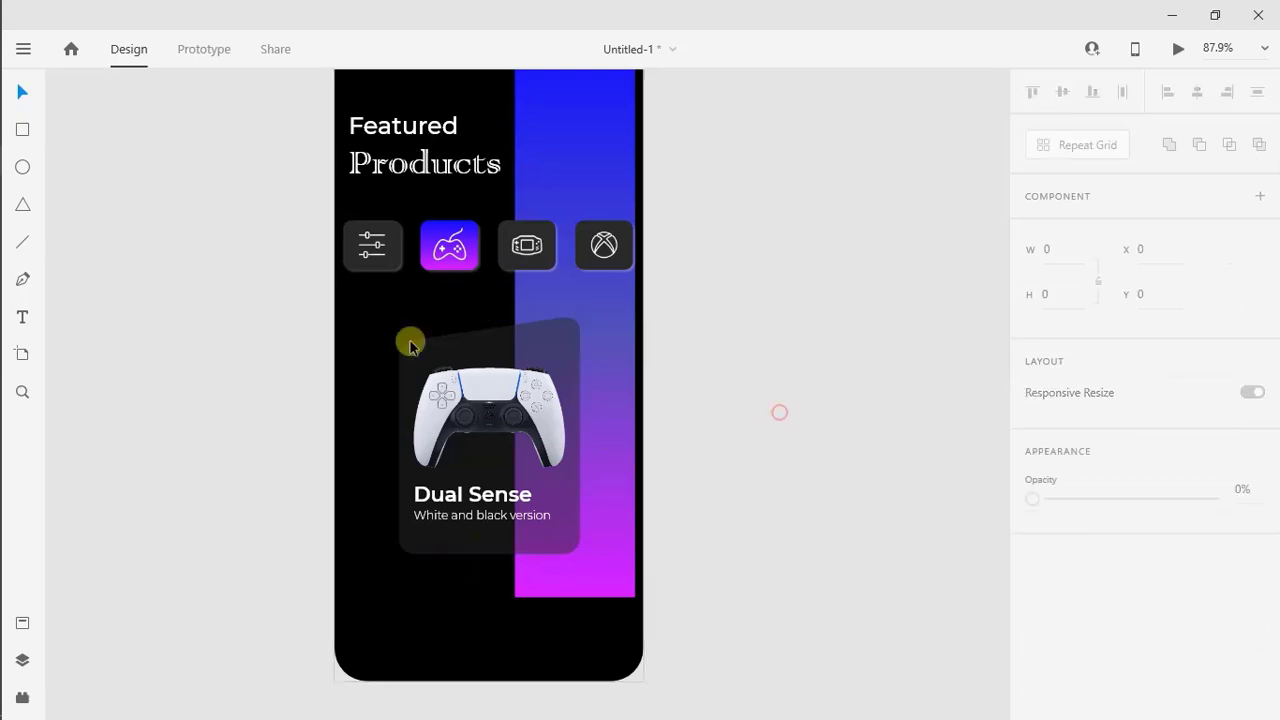
Group the card with its controller picture and texts, and move the group down to Y 380
{"action": "left_click_drag", "start_coordinate": [410, 345], "coordinate": [526, 586]}
{"action": "right_click", "coordinate": [494, 423]}
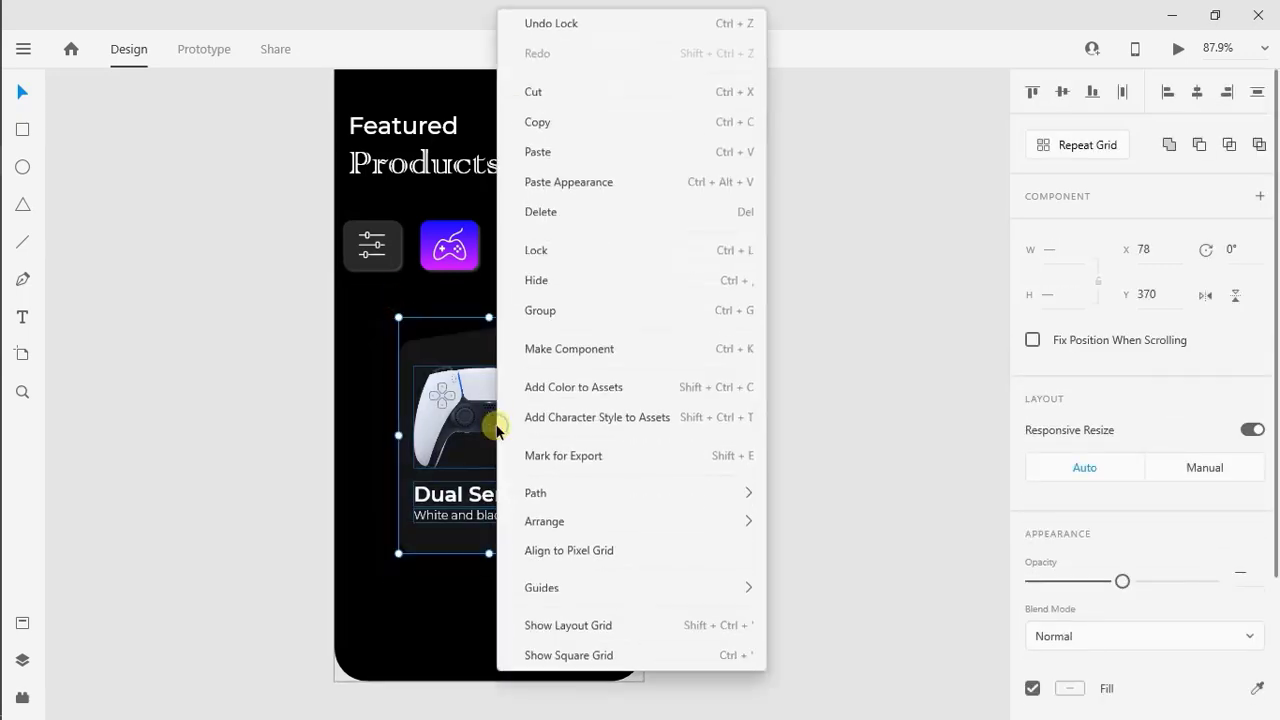
{"action": "left_click", "coordinate": [528, 320]}
{"action": "left_click_drag", "start_coordinate": [508, 388], "coordinate": [508, 397]}
{"action": "scroll", "coordinate": [508, 397], "scroll_direction": "down", "scroll_amount": 2}
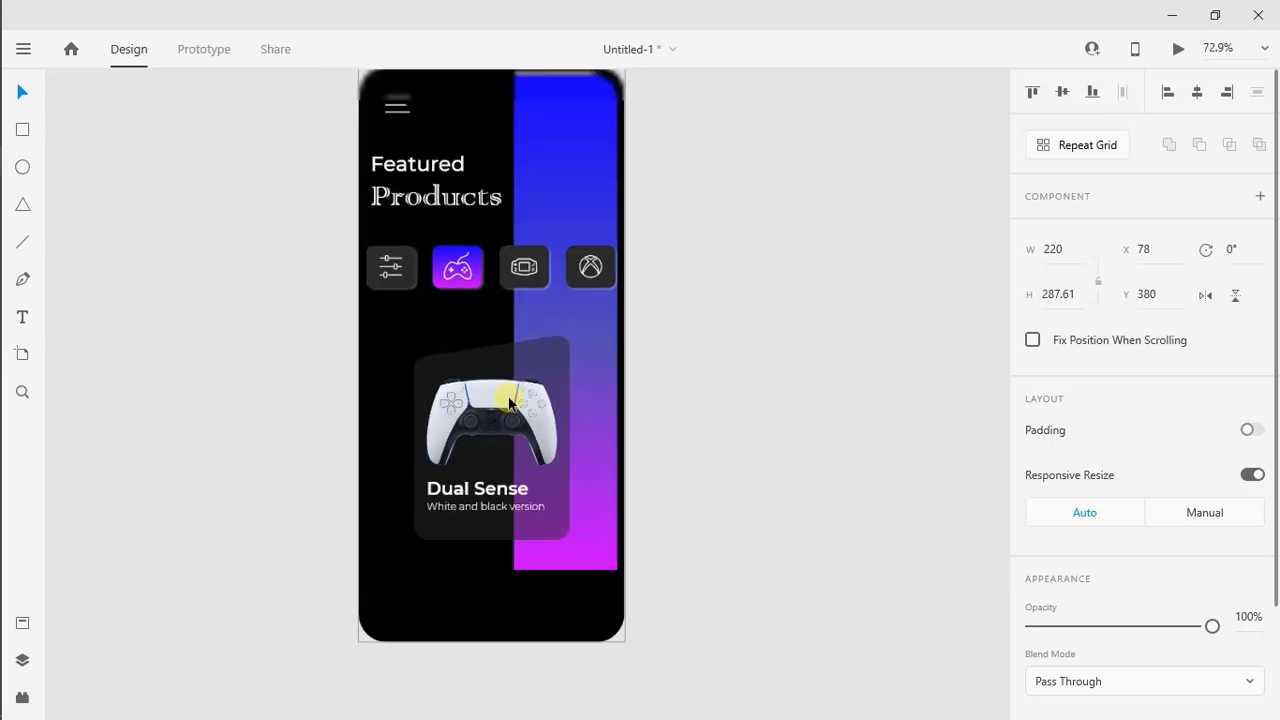
Duplicate the Dual Sense card beside the original and shift both cards so the first sits at X 44
{"action": "scroll", "coordinate": [510, 402], "scroll_direction": "down", "scroll_amount": 1}
{"action": "left_click", "coordinate": [524, 390]}
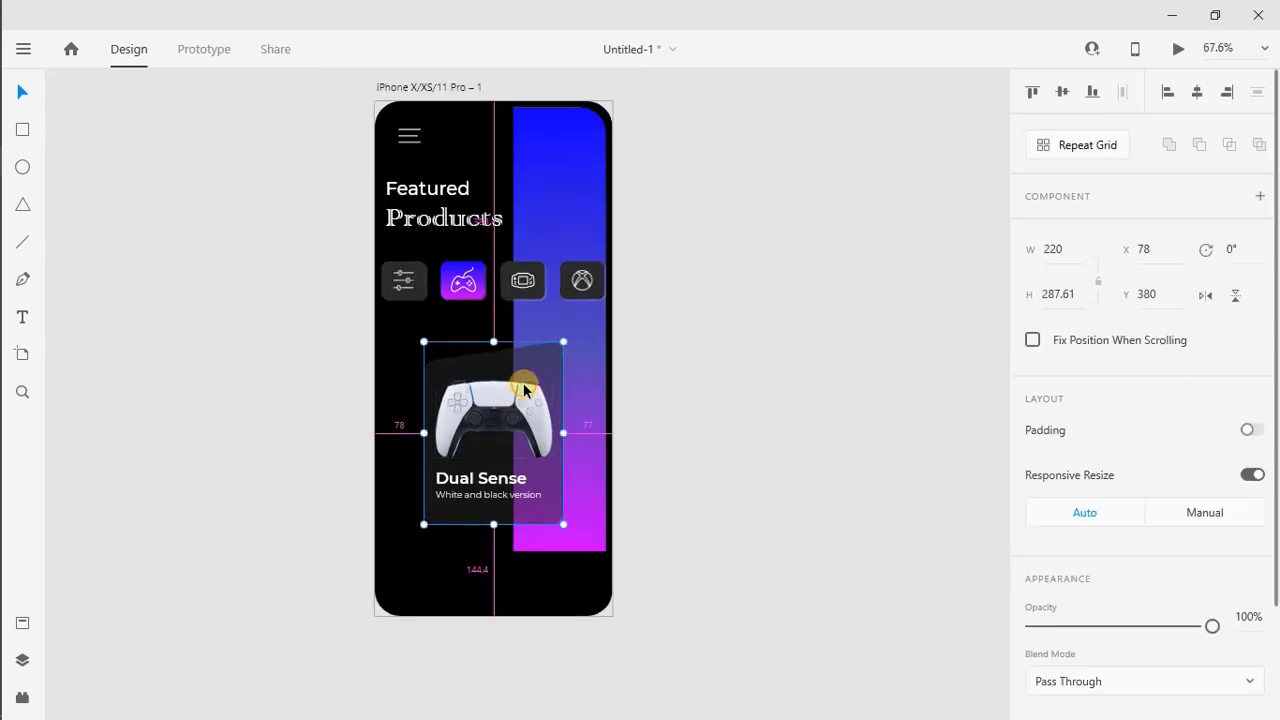
{"action": "left_click_drag", "start_coordinate": [490, 412], "coordinate": [660, 412]}
{"action": "left_click", "coordinate": [474, 437]}
{"action": "key", "text": "Left"}
{"action": "key", "text": "Left"}
{"action": "key", "text": "Left"}
{"action": "key", "text": "Left"}
{"action": "key", "text": "Left"}
{"action": "key", "text": "Left"}
{"action": "key", "text": "Left"}
{"action": "key", "text": "Left"}
{"action": "key", "text": "Left"}
{"action": "key", "text": "Left"}
{"action": "key", "text": "Left"}
{"action": "key", "text": "Left"}
{"action": "key", "text": "Left"}
{"action": "key", "text": "Left"}
{"action": "key", "text": "Left"}
{"action": "key", "text": "Left"}
{"action": "key", "text": "Left"}
{"action": "key", "text": "Left"}
{"action": "key", "text": "Left"}
{"action": "key", "text": "Left"}
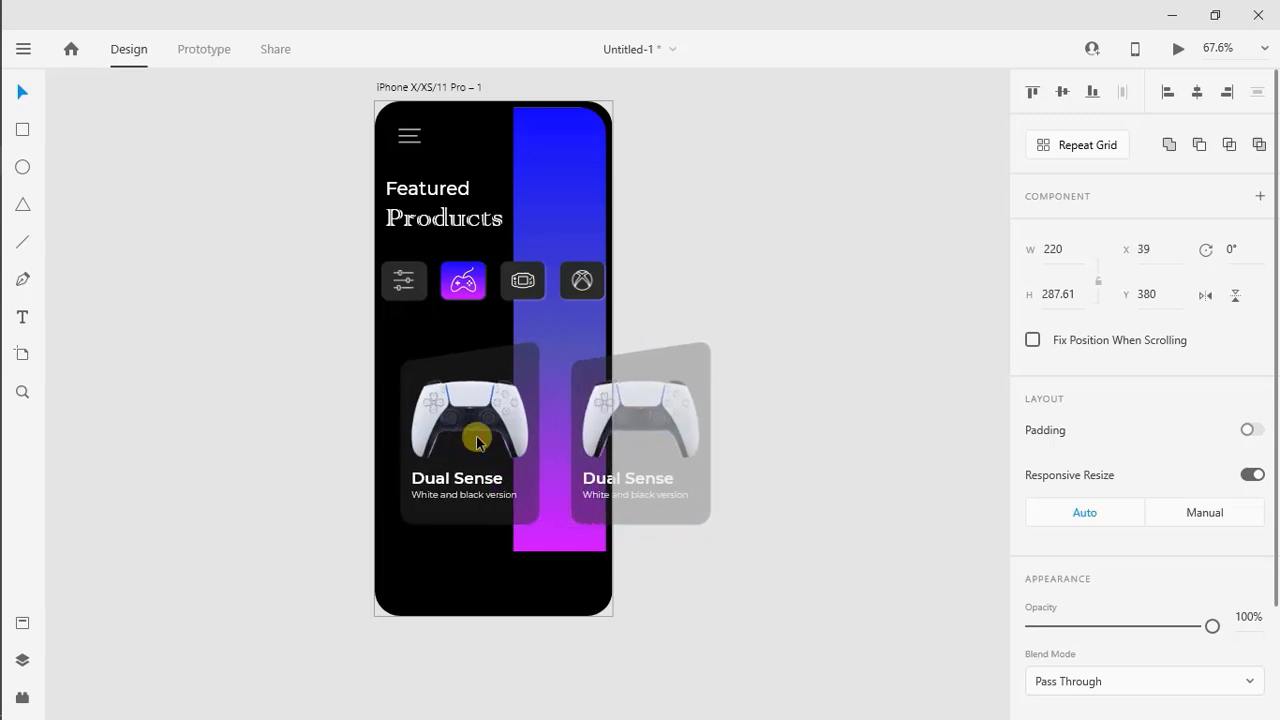
{"action": "key", "text": "Right"}
{"action": "key", "text": "Right"}
{"action": "key", "text": "Right"}
{"action": "key", "text": "Right"}
{"action": "key", "text": "Right"}
{"action": "key", "text": "Right"}
{"action": "key", "text": "Right"}
{"action": "key", "text": "Right"}
{"action": "key", "text": "Right"}
{"action": "key", "text": "Right"}
{"action": "key", "text": "Right"}
{"action": "key", "text": "Right"}
{"action": "key", "text": "Right"}
{"action": "key", "text": "Right"}
{"action": "key", "text": "Right"}
{"action": "key", "text": "Right"}
{"action": "key", "text": "Right"}
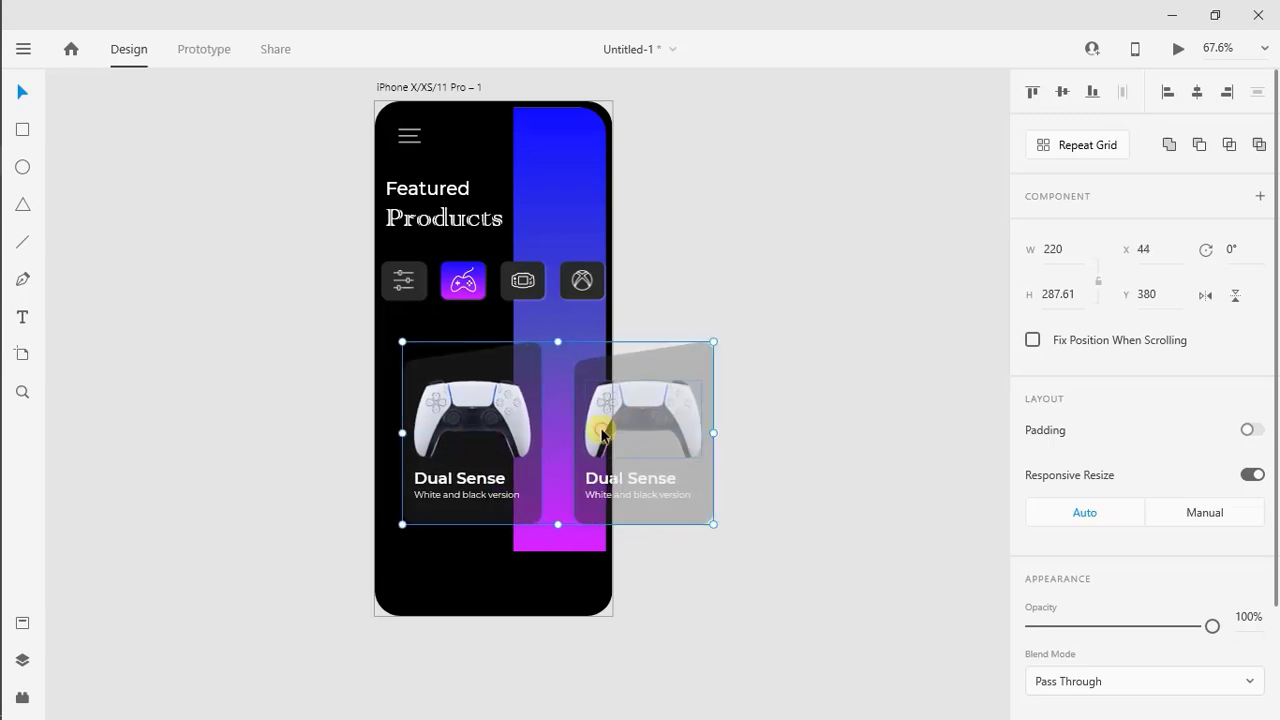
Nudge the duplicated card closer to the first one, to X 299
{"action": "left_click", "coordinate": [748, 414]}
{"action": "left_click", "coordinate": [581, 402]}
{"action": "key", "text": "Left"}
{"action": "key", "text": "Left"}
{"action": "key", "text": "Left"}
{"action": "key", "text": "Left"}
{"action": "key", "text": "Left"}
{"action": "key", "text": "Left"}
{"action": "key", "text": "Left"}
{"action": "key", "text": "Left"}
{"action": "key", "text": "Left"}
{"action": "key", "text": "Left"}
{"action": "key", "text": "Left"}
{"action": "key", "text": "Left"}
{"action": "key", "text": "Left"}
{"action": "key", "text": "Left"}
{"action": "key", "text": "Left"}
{"action": "key", "text": "Left"}
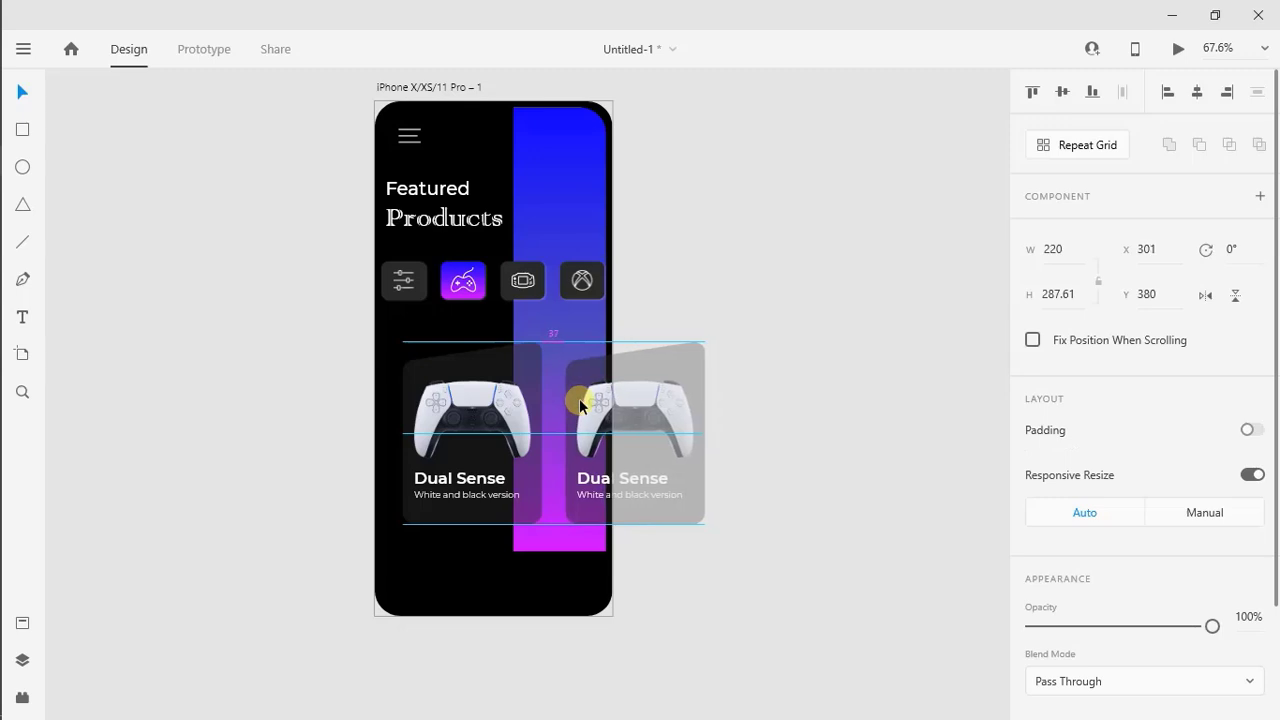
{"action": "left_click", "coordinate": [719, 406]}
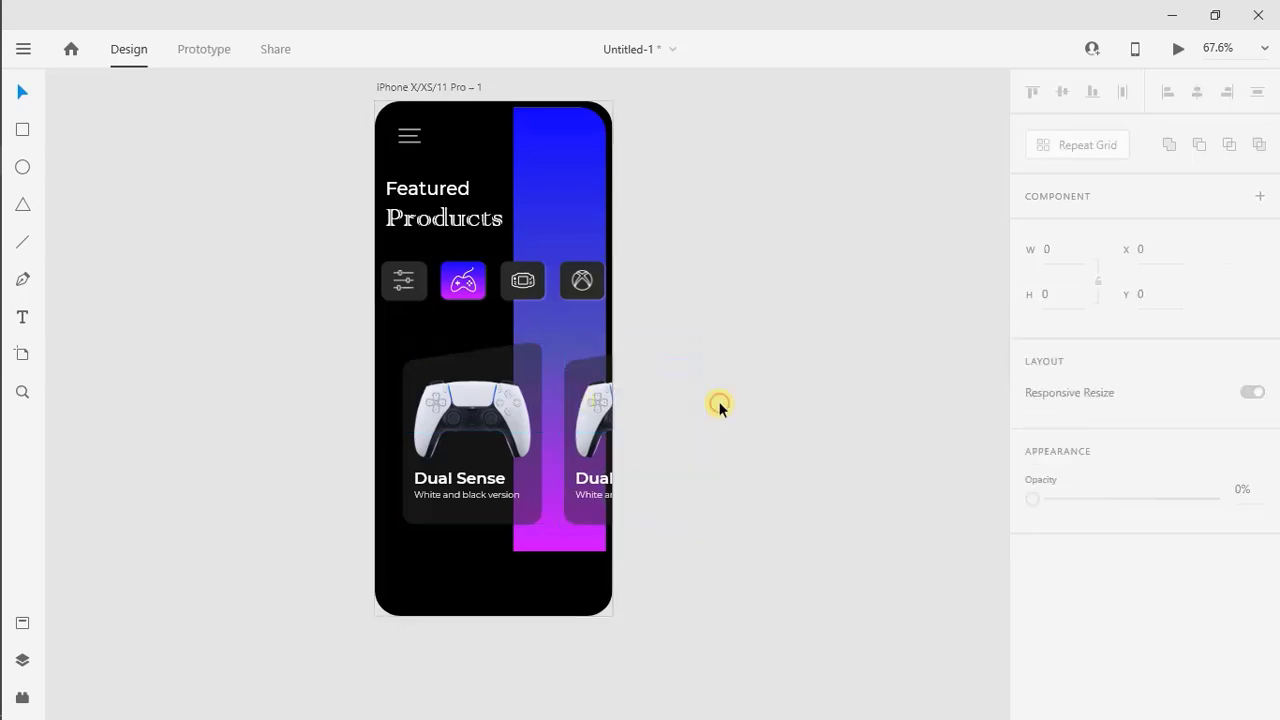
Ungroup the second card so its picture and texts can be edited separately
{"action": "right_click", "coordinate": [609, 395]}
{"action": "left_click", "coordinate": [654, 337]}
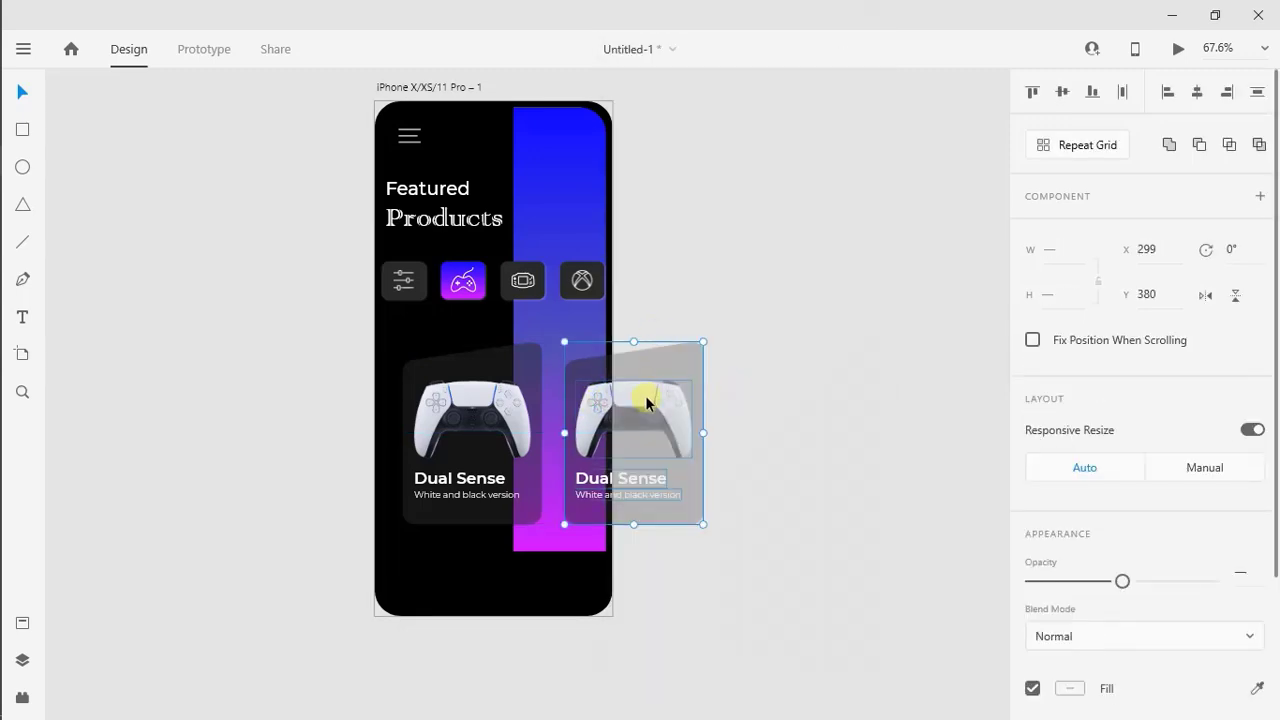
{"action": "scroll", "coordinate": [645, 402], "scroll_direction": "up", "scroll_amount": 5}
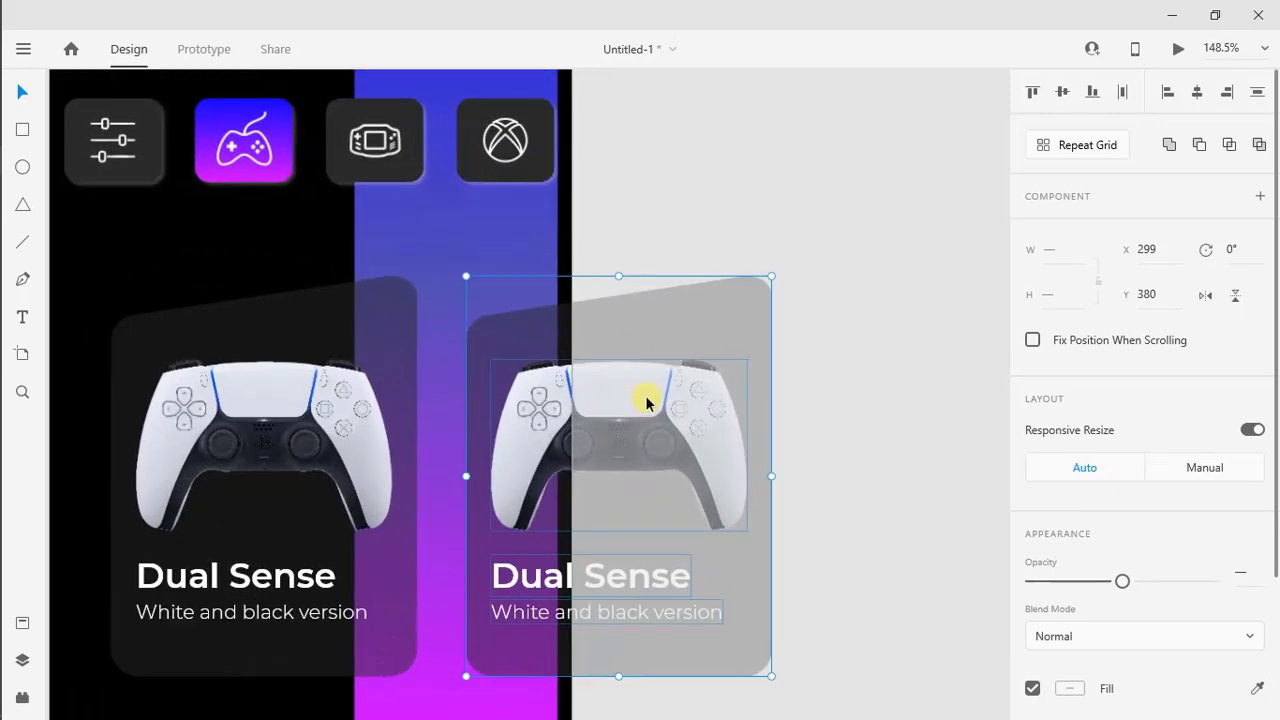
Place the dark controller picture images-2 on the second card and enlarge it to 185 by 123, covering the white controller
{"action": "mouse_move", "coordinate": [1, 368]}
{"action": "left_click", "coordinate": [26, 190]}
{"action": "key", "text": "Left"}
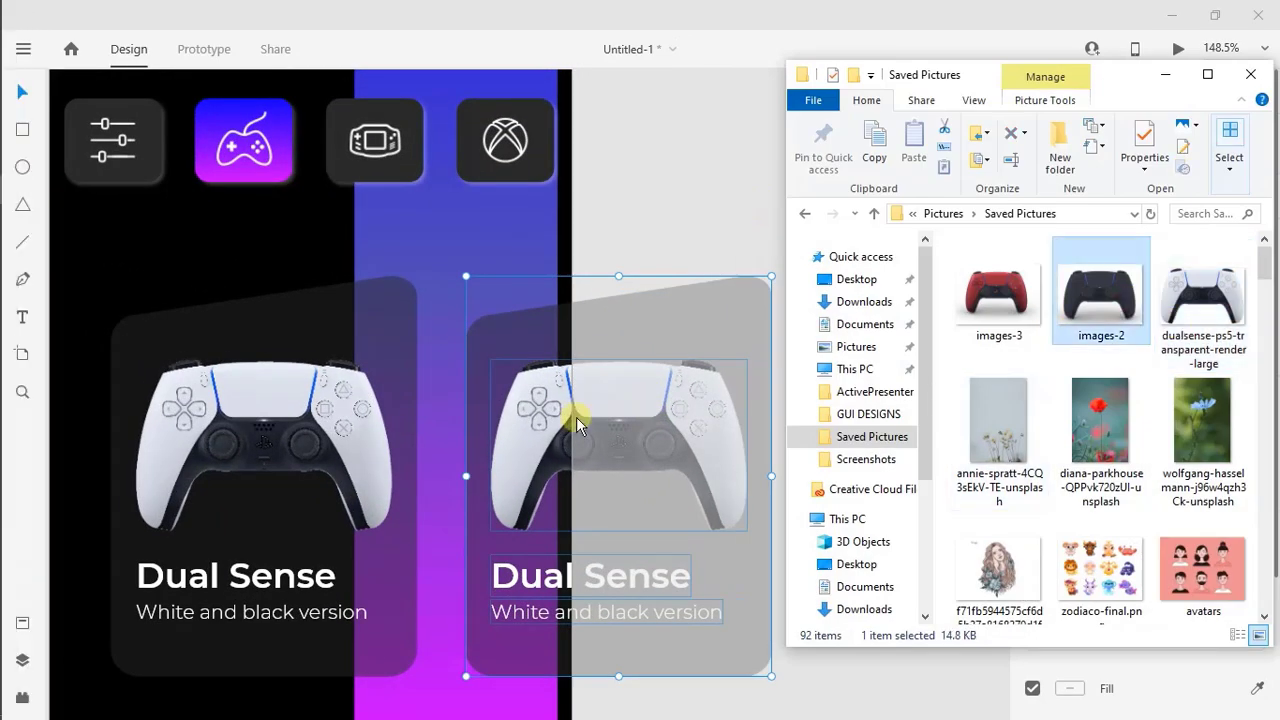
{"action": "left_click_drag", "start_coordinate": [576, 417], "coordinate": [577, 419]}
{"action": "left_click_drag", "start_coordinate": [631, 413], "coordinate": [631, 413]}
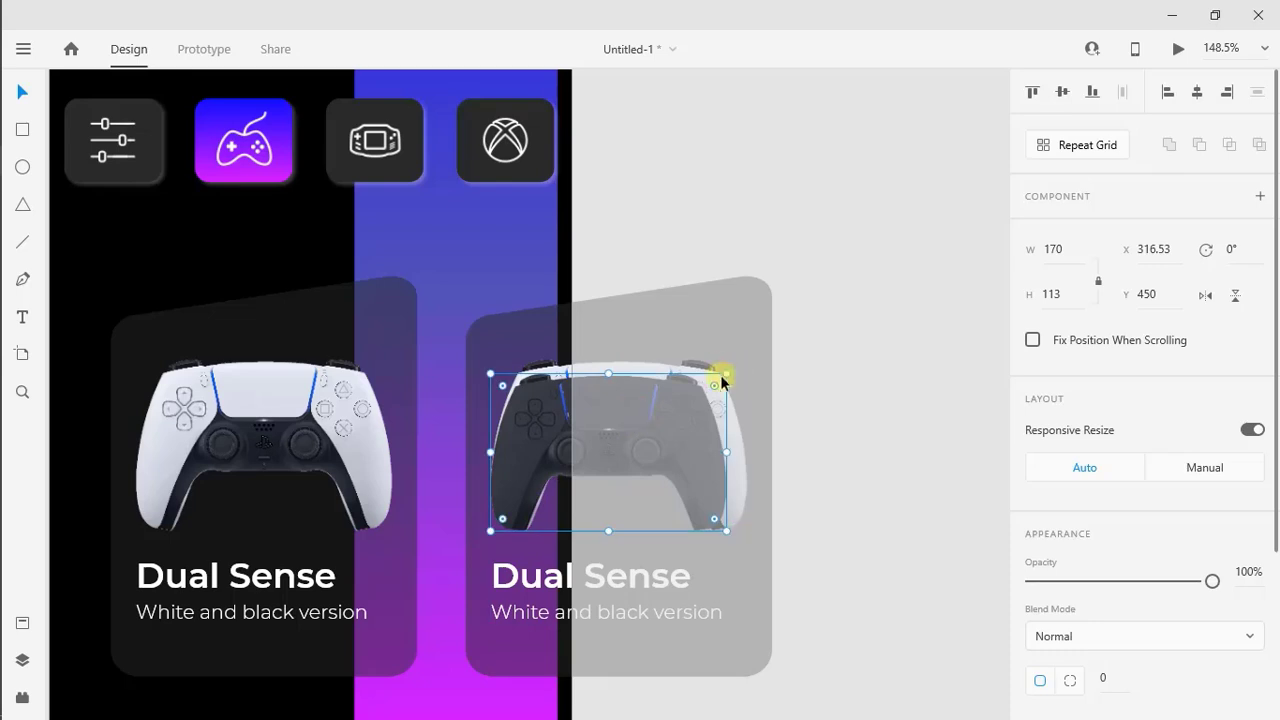
{"action": "left_click_drag", "start_coordinate": [726, 375], "coordinate": [748, 360]}
{"action": "left_click_drag", "start_coordinate": [668, 406], "coordinate": [668, 405]}
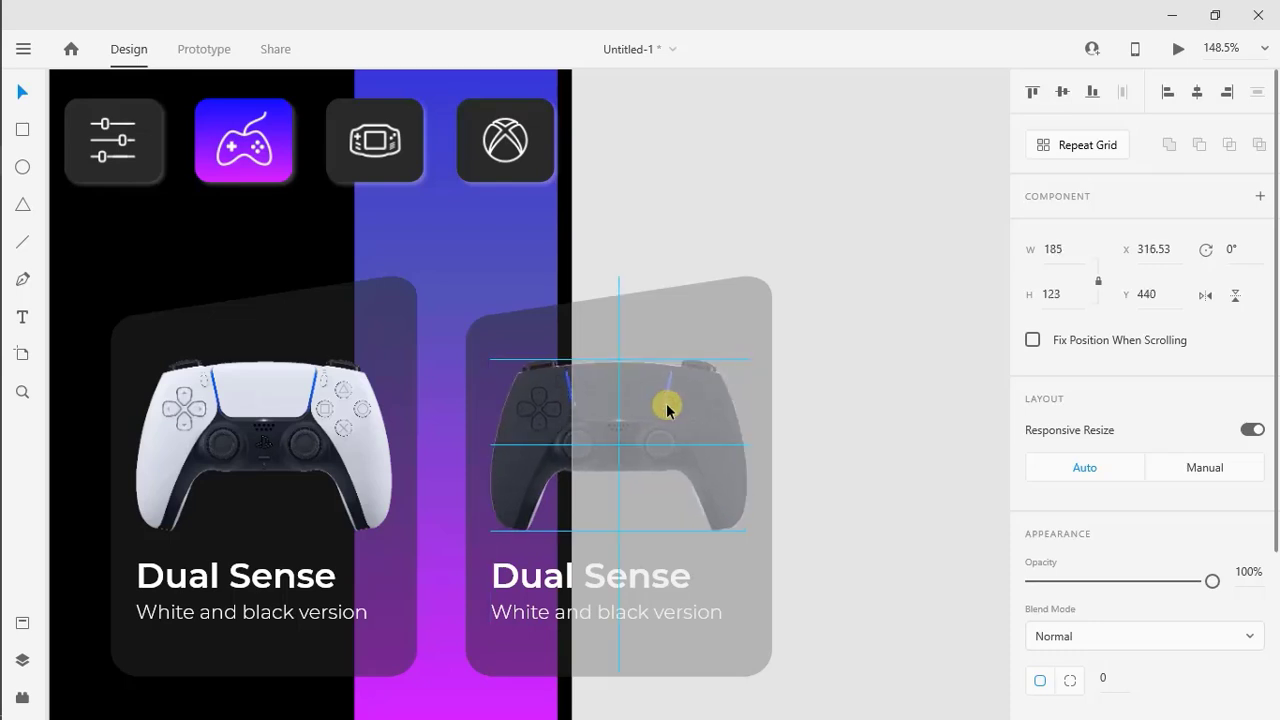
Delete the white controller image lying beneath the dark one on the second card
{"action": "left_click", "coordinate": [22, 659]}
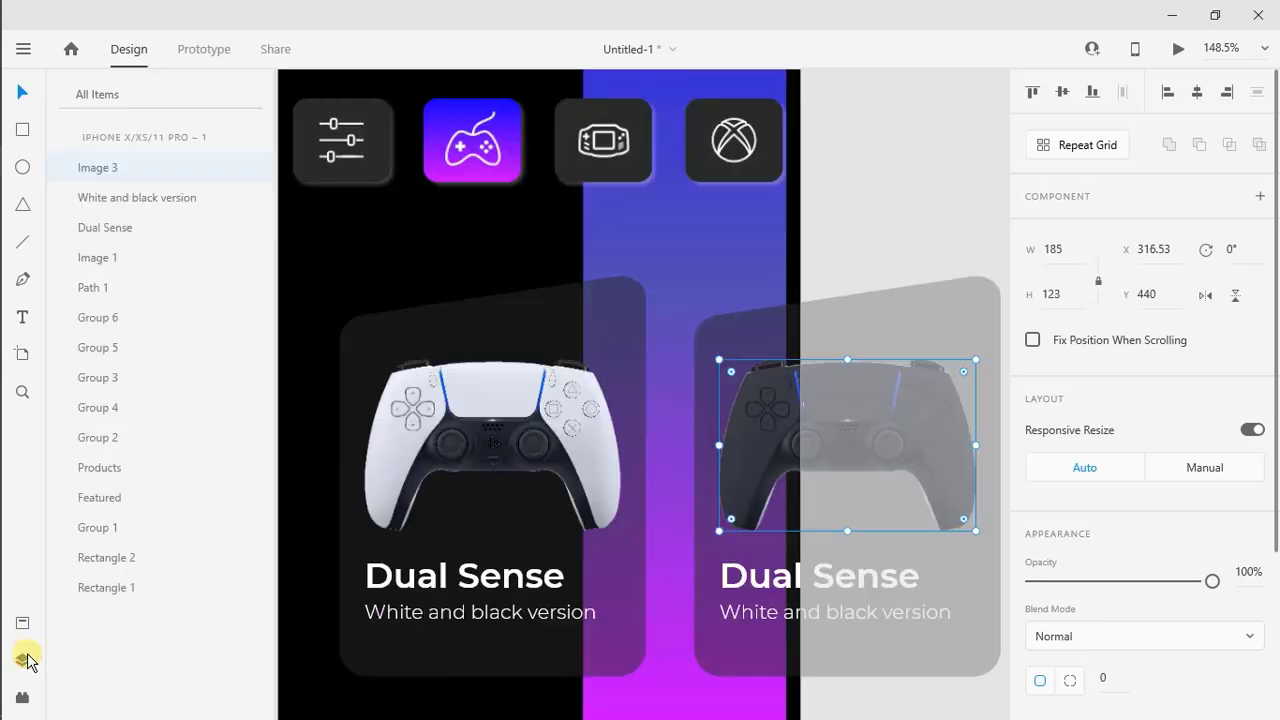
{"action": "left_click", "coordinate": [108, 258]}
{"action": "right_click", "coordinate": [108, 258]}
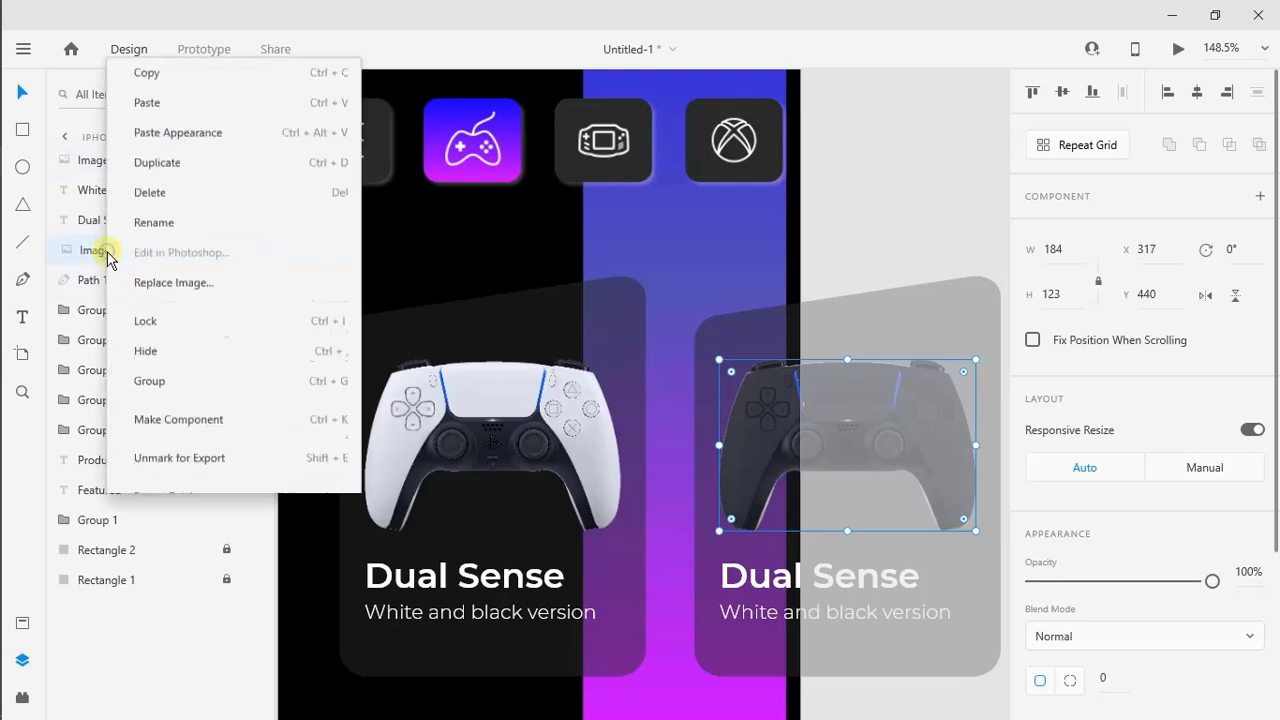
{"action": "left_click", "coordinate": [148, 143]}
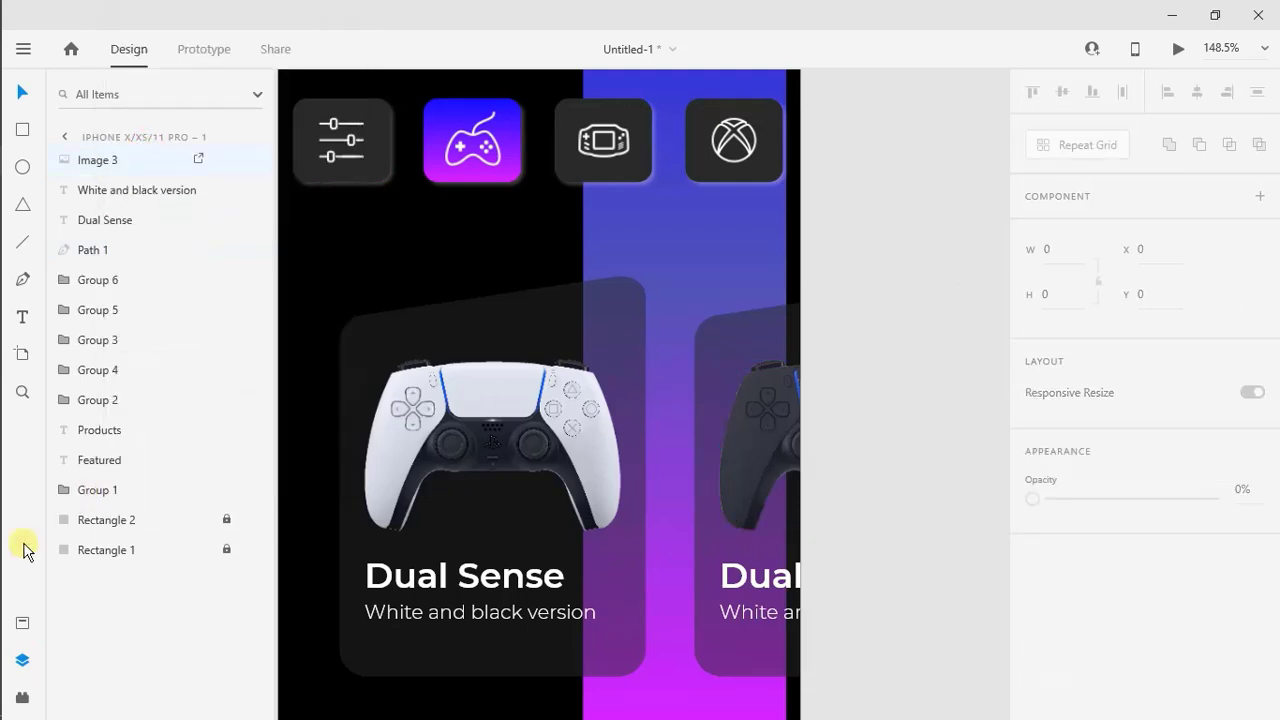
{"action": "left_click", "coordinate": [23, 657]}
Change the second card's subtitle to "Black and black version"
{"action": "left_click", "coordinate": [506, 523]}
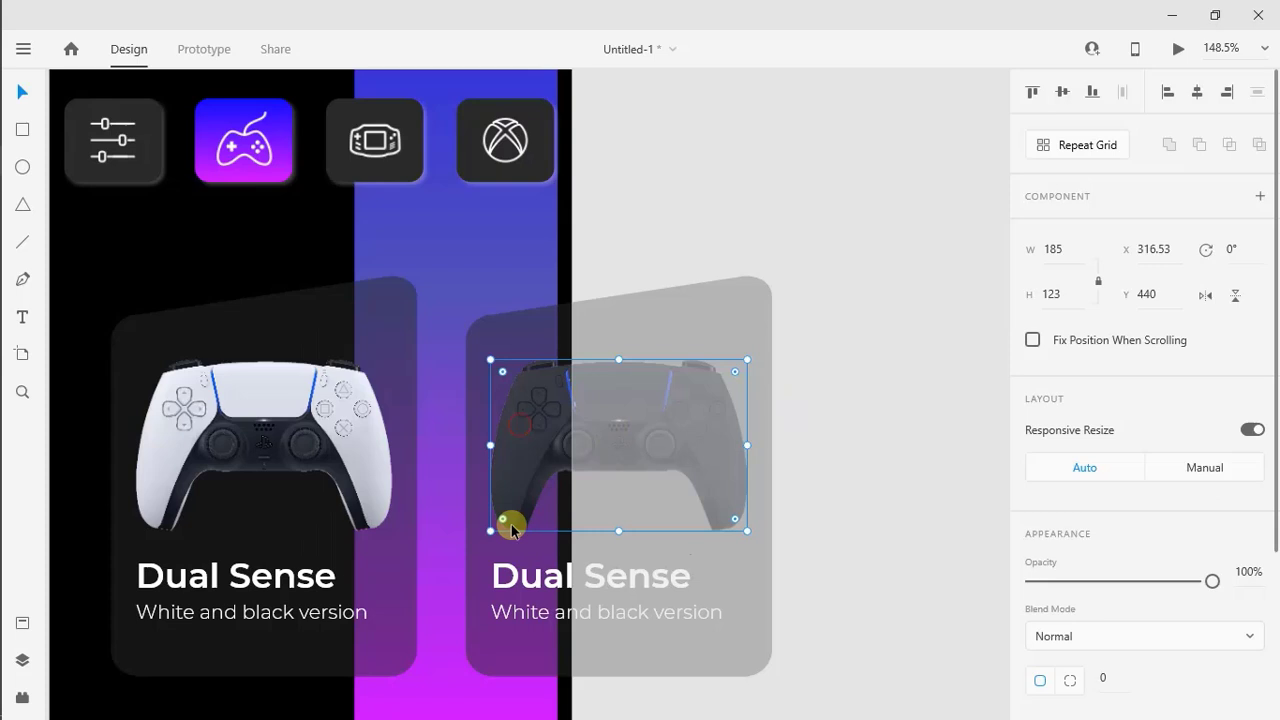
{"action": "double_click", "coordinate": [540, 612]}
{"action": "double_click", "coordinate": [537, 612]}
{"action": "type", "text": "Black"}
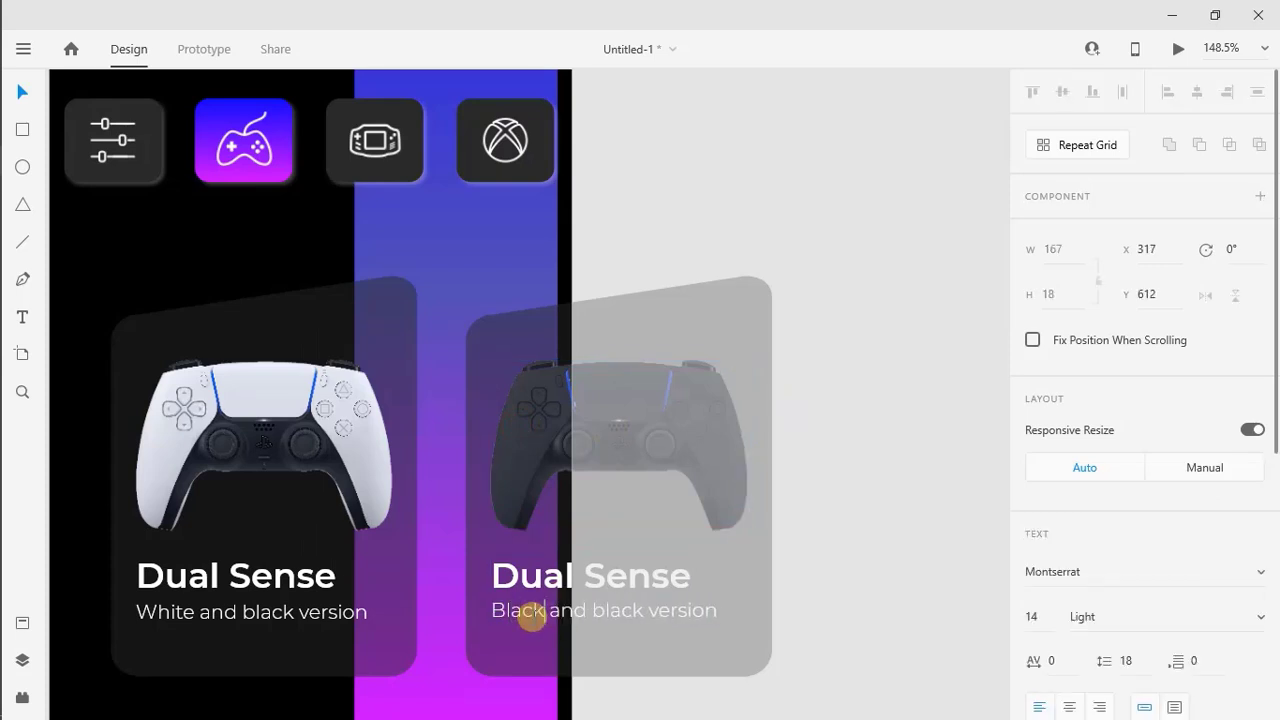
{"action": "left_click", "coordinate": [840, 587]}
Group the second card with its dark controller picture and both text lines
{"action": "left_click_drag", "start_coordinate": [628, 261], "coordinate": [537, 520]}
{"action": "right_click", "coordinate": [537, 323]}
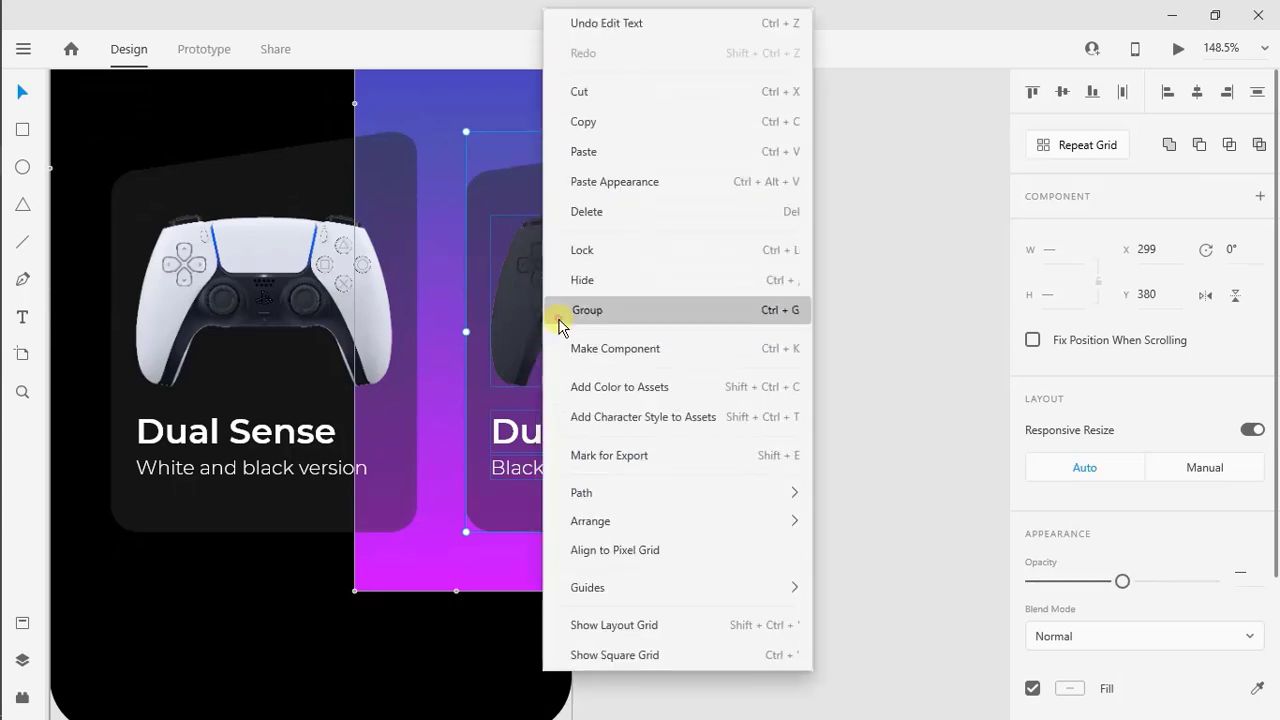
{"action": "left_click", "coordinate": [945, 320]}
{"action": "key", "text": "ctrl+0"}
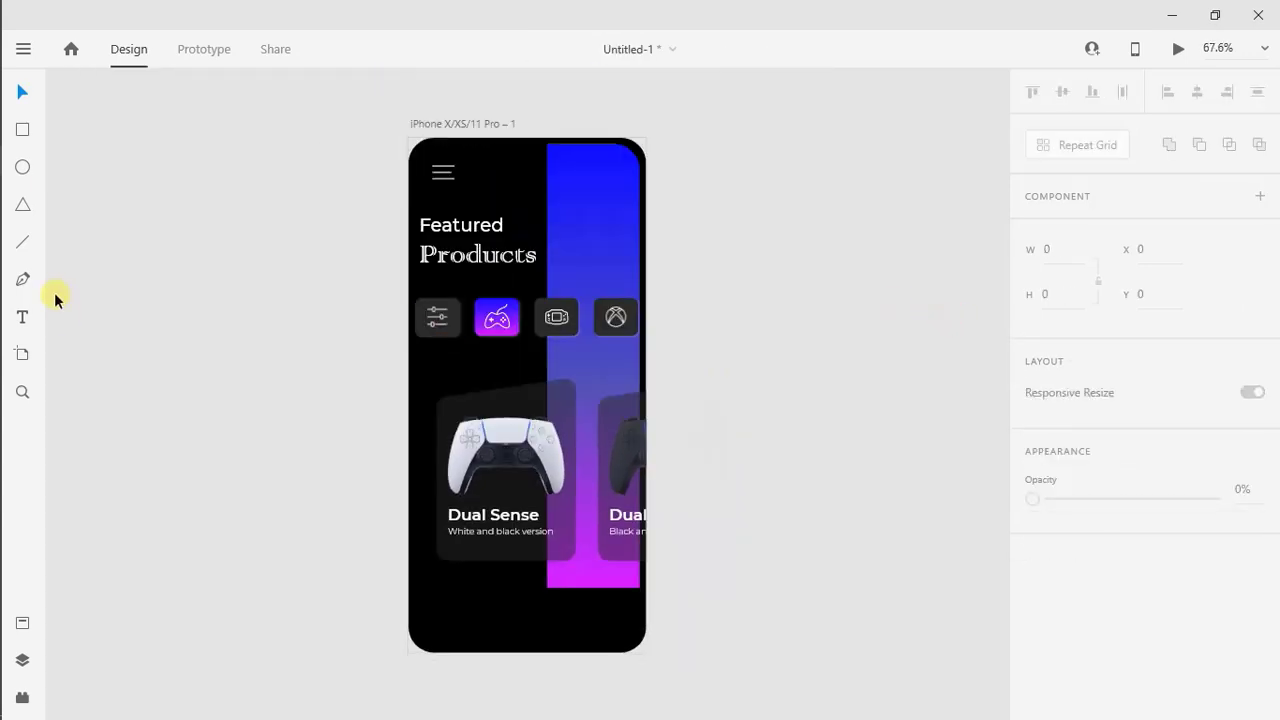
Draw a 320 by 60 rectangle below the cards as a navigation bar and position it at X 28, Y 717
{"action": "mouse_move", "coordinate": [419, 590]}
{"action": "left_mouse_down"}
{"action": "mouse_move", "coordinate": [437, 606]}
{"action": "mouse_move", "coordinate": [629, 645]}
{"action": "left_mouse_up"}
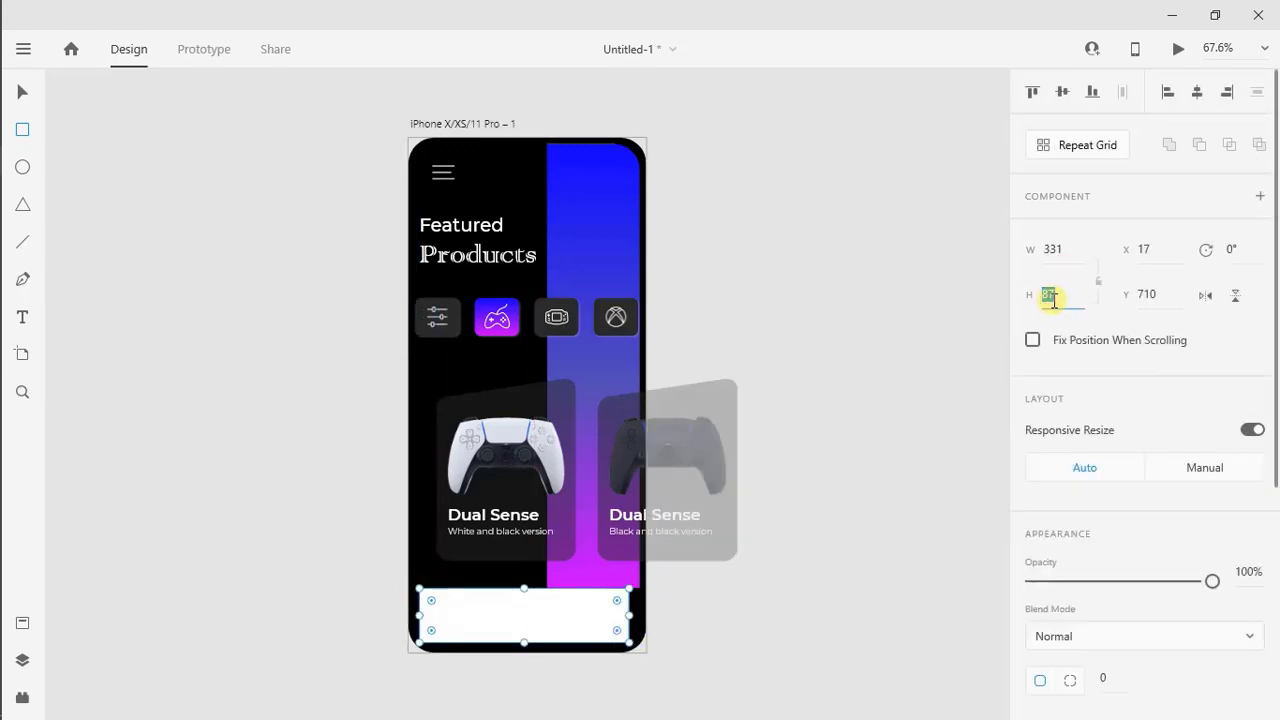
{"action": "type", "text": "60"}
{"action": "key", "text": "Return"}
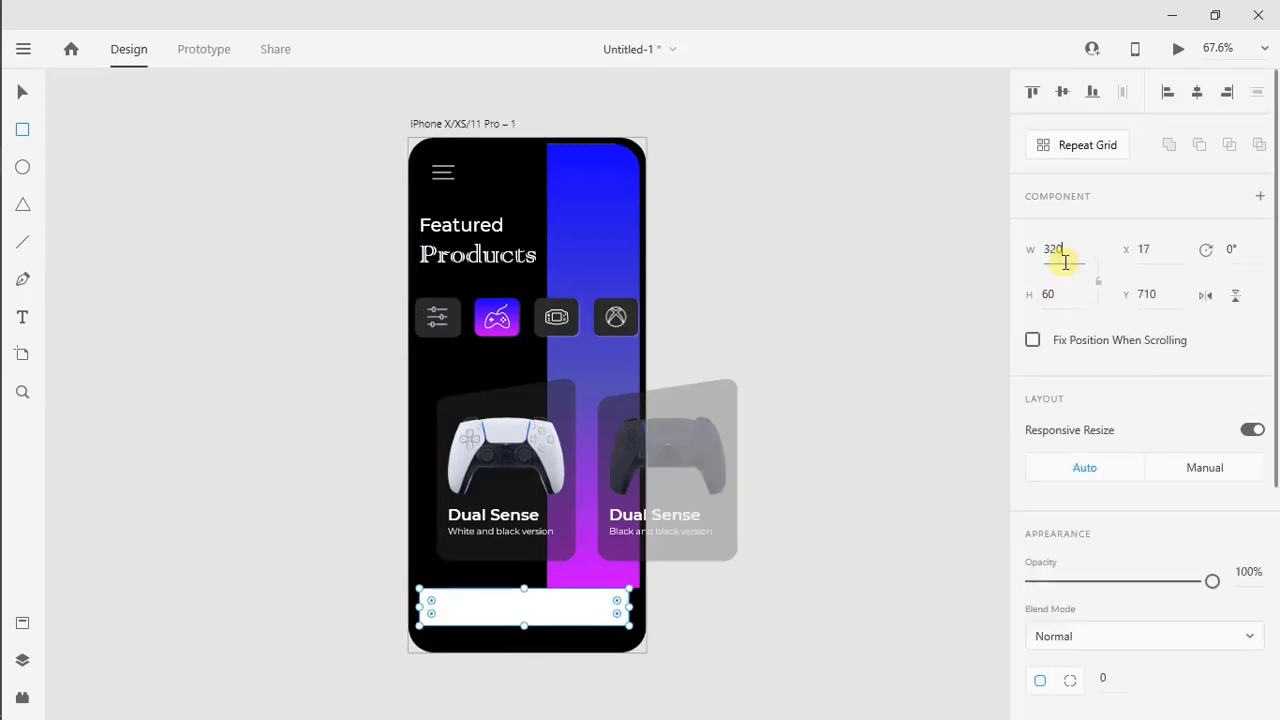
{"action": "key", "text": "Return"}
{"action": "key", "text": "v"}
{"action": "left_click_drag", "start_coordinate": [575, 606], "coordinate": [521, 603]}
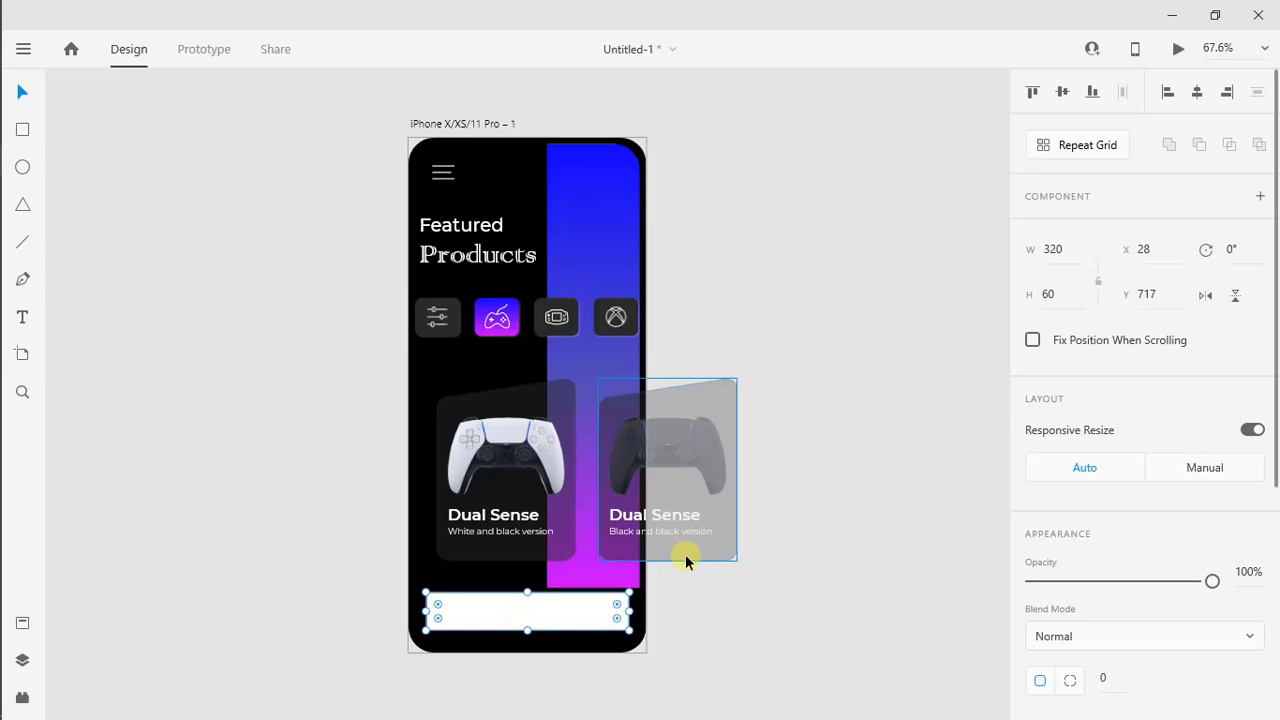
Remove the navigation bar's border and fill it with dark grey #2A2A2A
{"action": "left_click", "coordinate": [762, 626]}
{"action": "left_click", "coordinate": [569, 617]}
{"action": "scroll", "coordinate": [1072, 545], "scroll_direction": "down", "scroll_amount": 4}
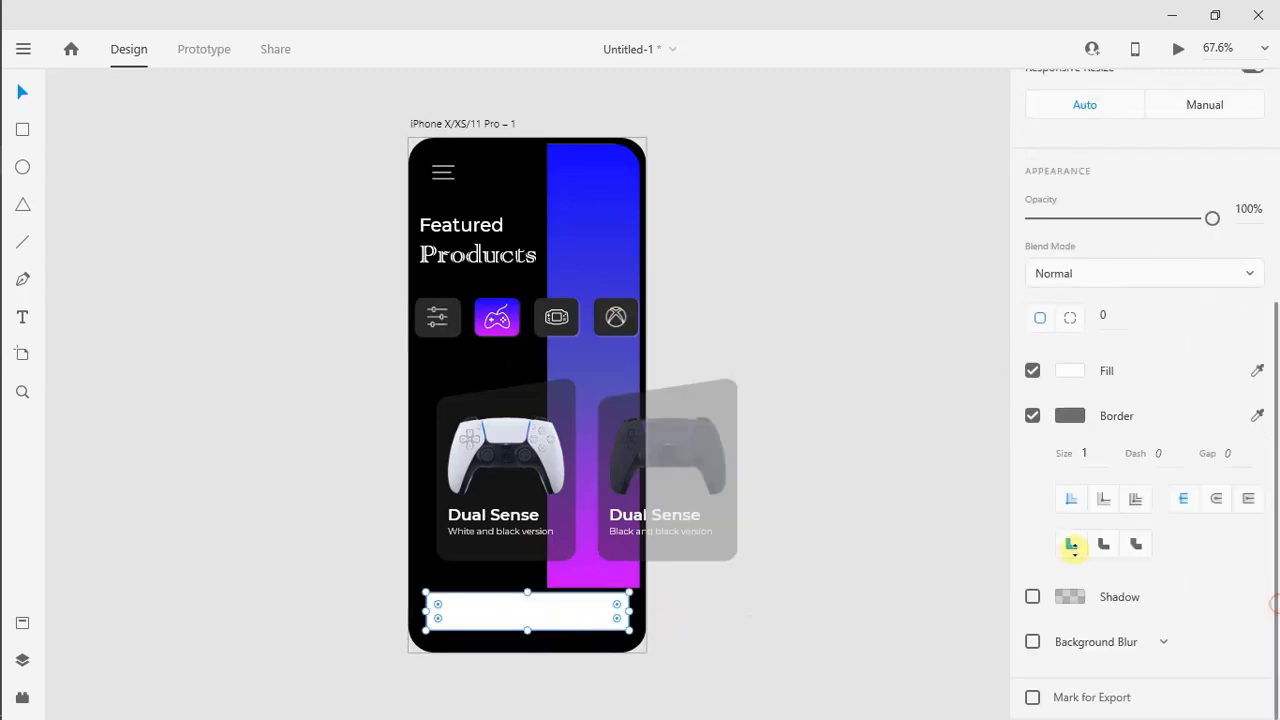
{"action": "left_click", "coordinate": [1032, 415]}
{"action": "left_click", "coordinate": [1070, 507]}
{"action": "left_click", "coordinate": [866, 633]}
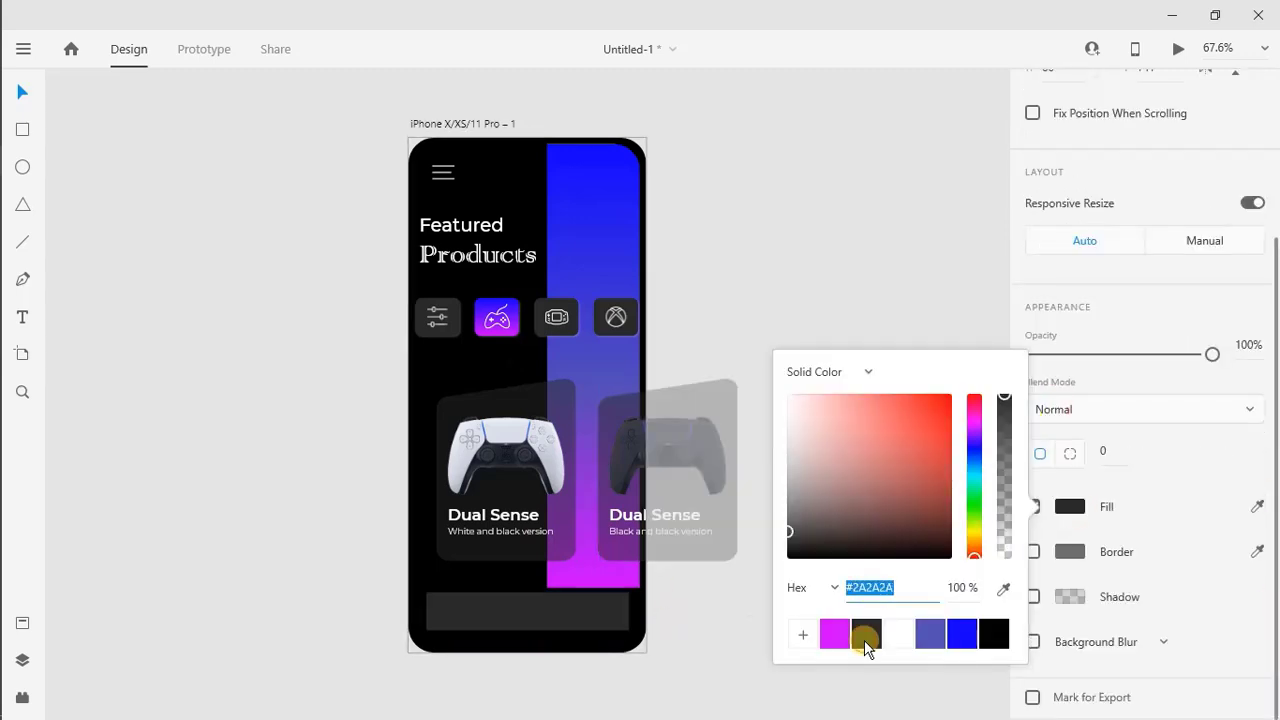
{"action": "left_click", "coordinate": [1160, 641]}
Add a white shadow at 18% opacity to the navigation bar, with X 2, Y 2 and blur 3
{"action": "left_click", "coordinate": [1032, 596]}
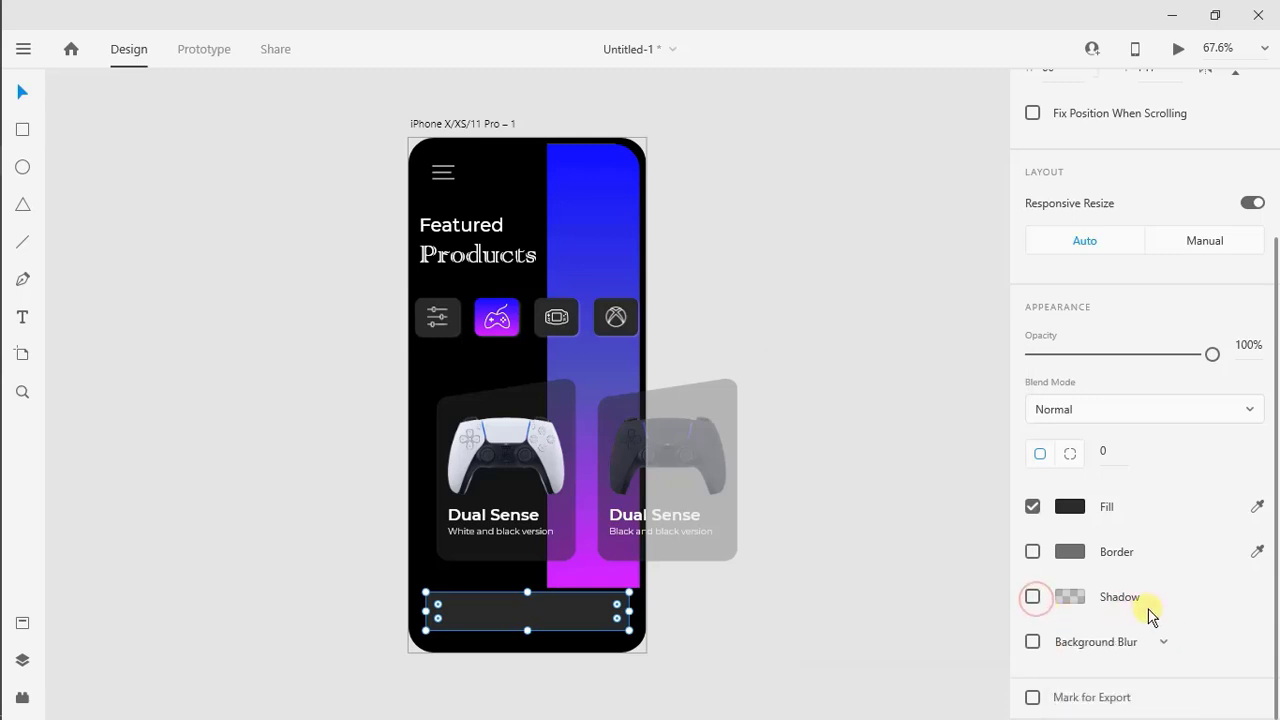
{"action": "left_click", "coordinate": [1032, 597]}
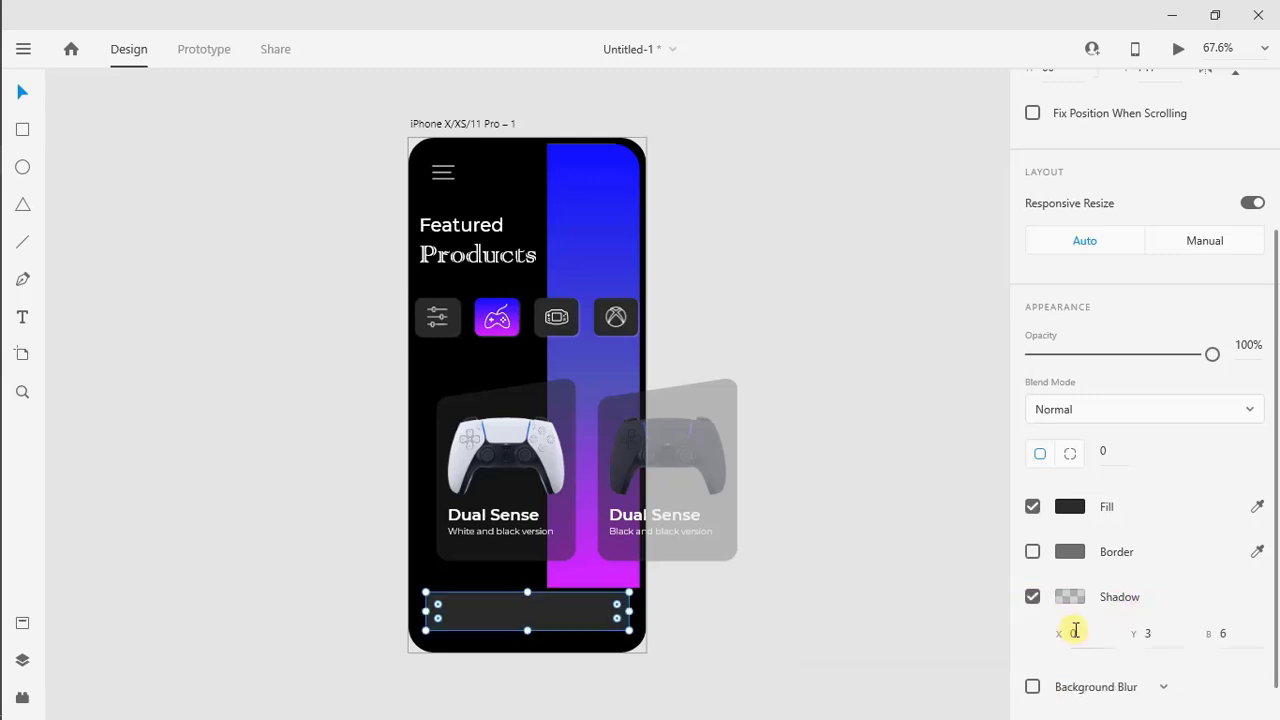
{"action": "left_click", "coordinate": [1150, 635]}
{"action": "type", "text": "2"}
{"action": "left_click", "coordinate": [1233, 636]}
{"action": "type", "text": "3"}
{"action": "left_click", "coordinate": [1184, 616]}
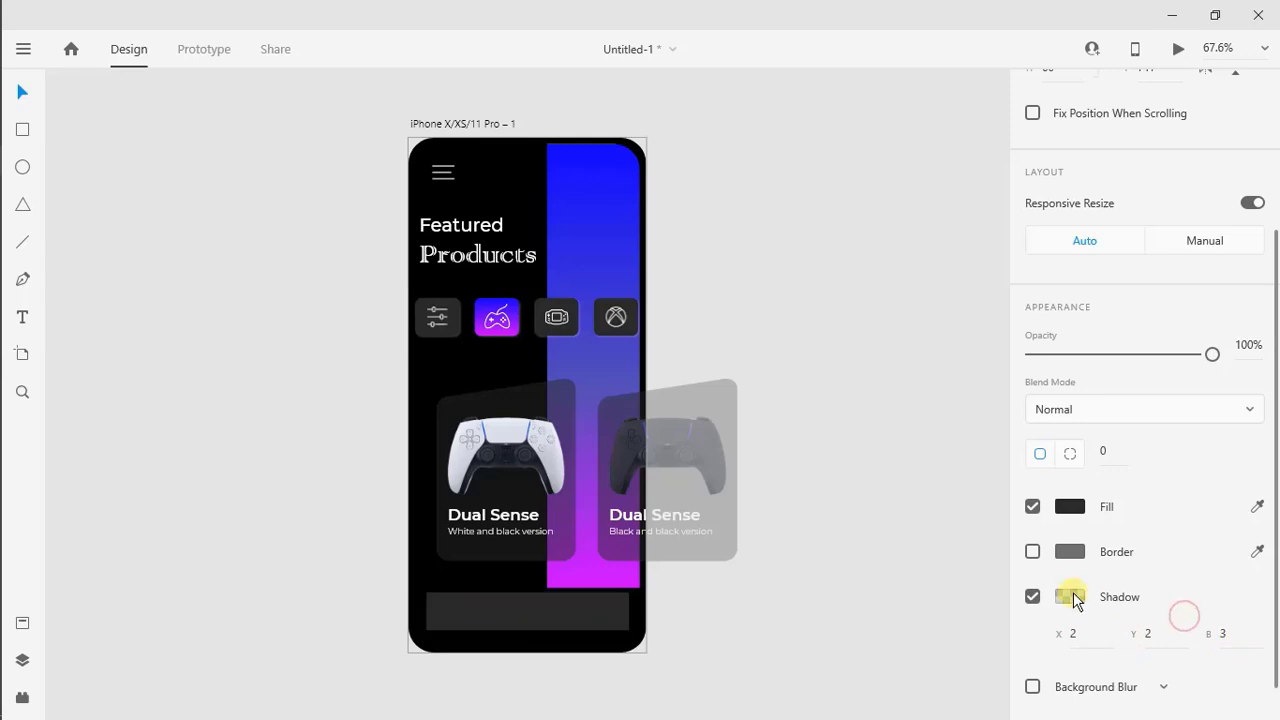
{"action": "left_click", "coordinate": [1070, 597]}
{"action": "left_click", "coordinate": [898, 689]}
{"action": "left_click", "coordinate": [1005, 582]}
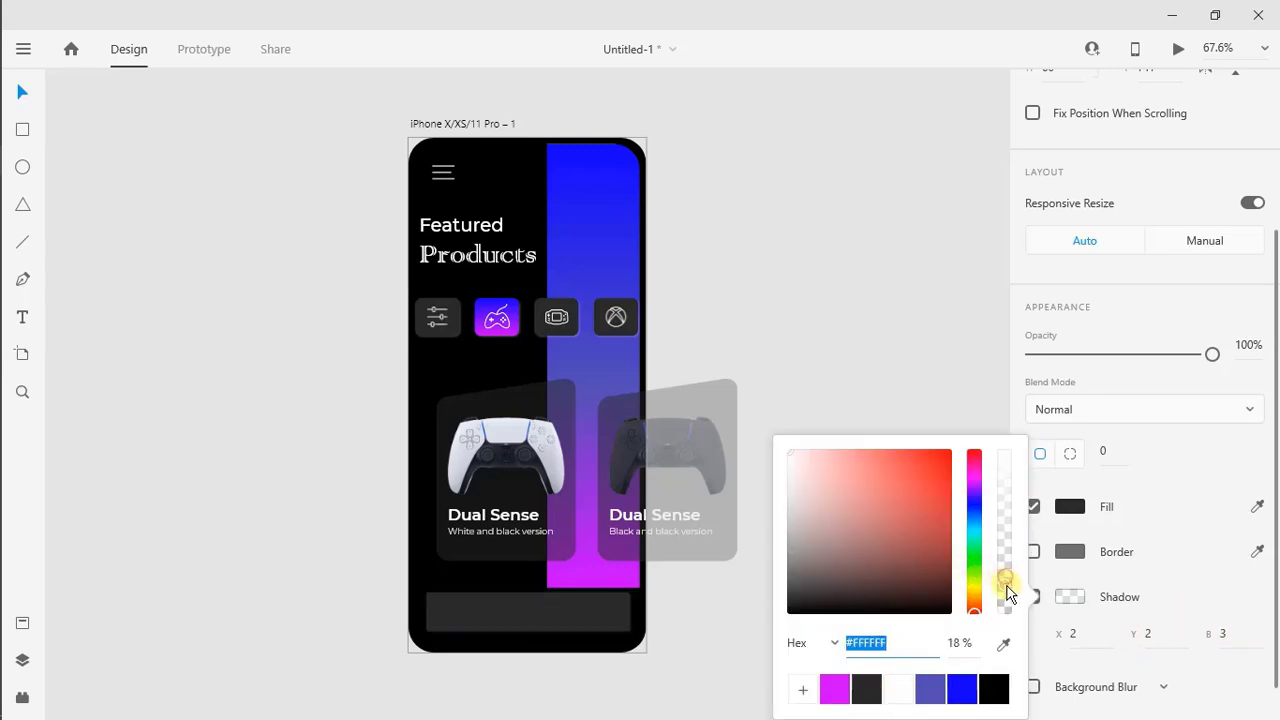
{"action": "left_click", "coordinate": [1195, 578]}
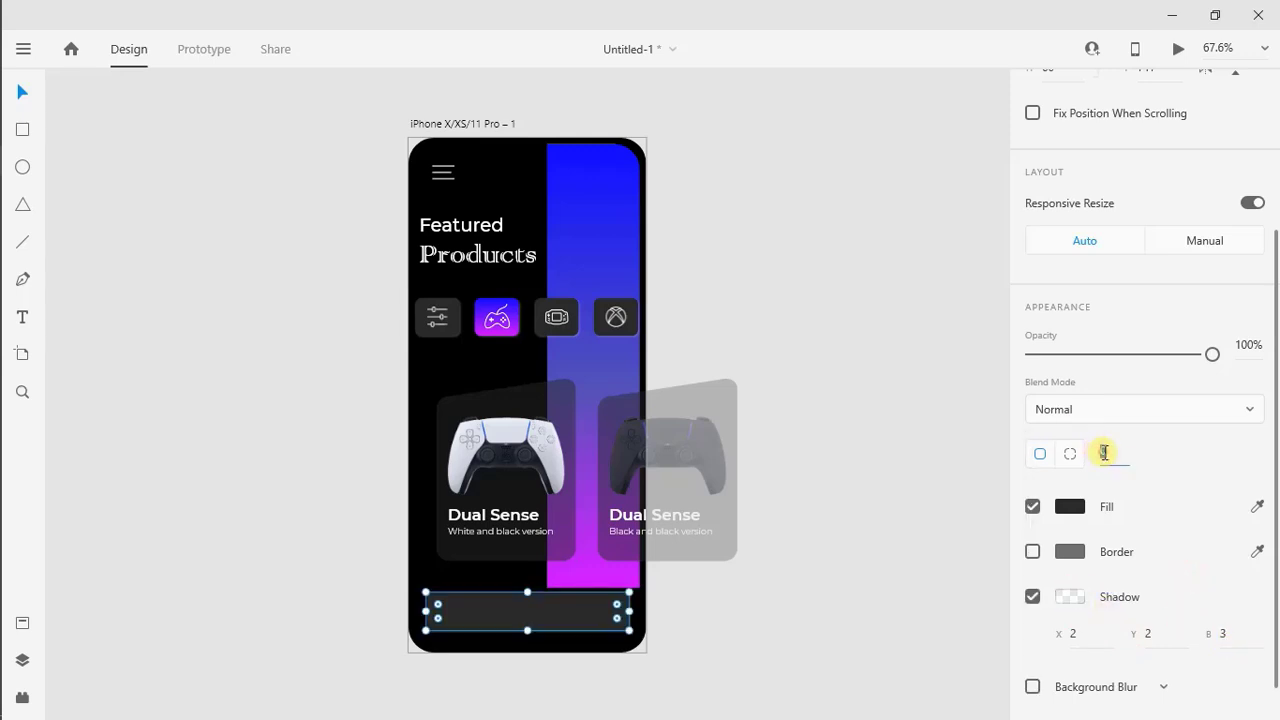
Round the navigation bar's corners to 15 and lower its opacity
{"action": "scroll", "coordinate": [612, 662], "scroll_direction": "up", "scroll_amount": 5}
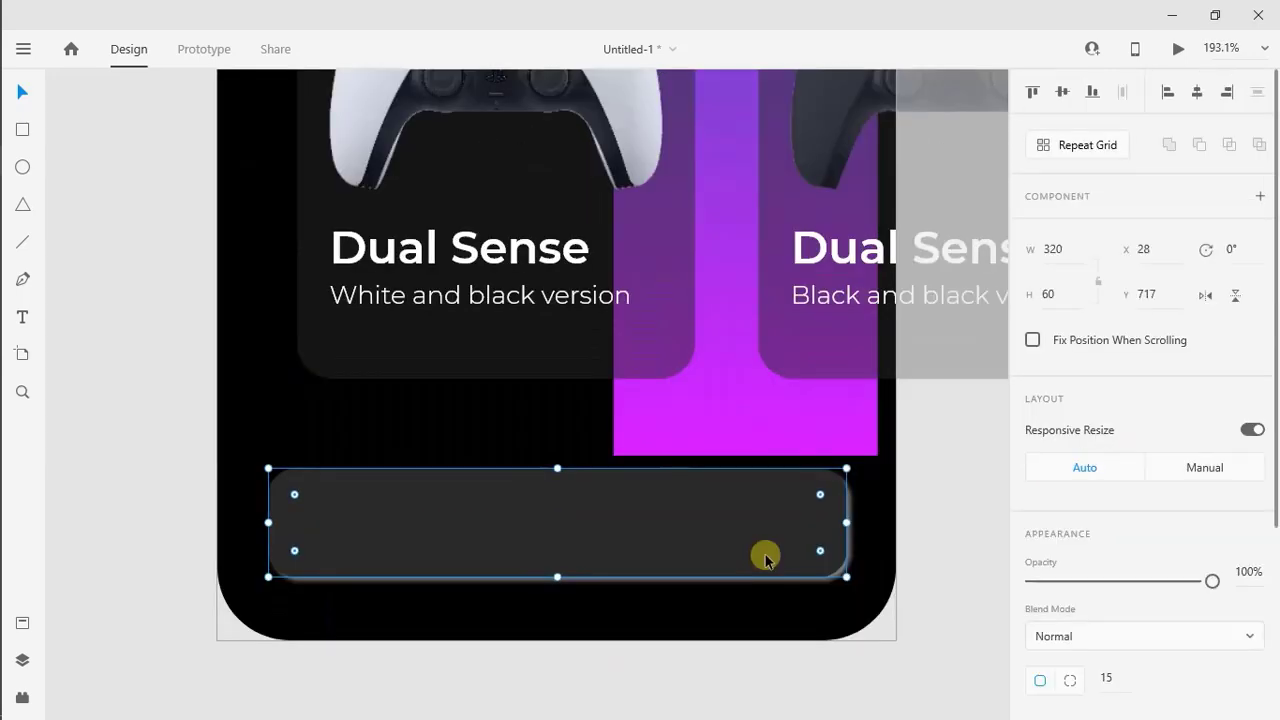
{"action": "left_click_drag", "start_coordinate": [1208, 580], "coordinate": [1157, 583]}
{"action": "left_click", "coordinate": [965, 562]}
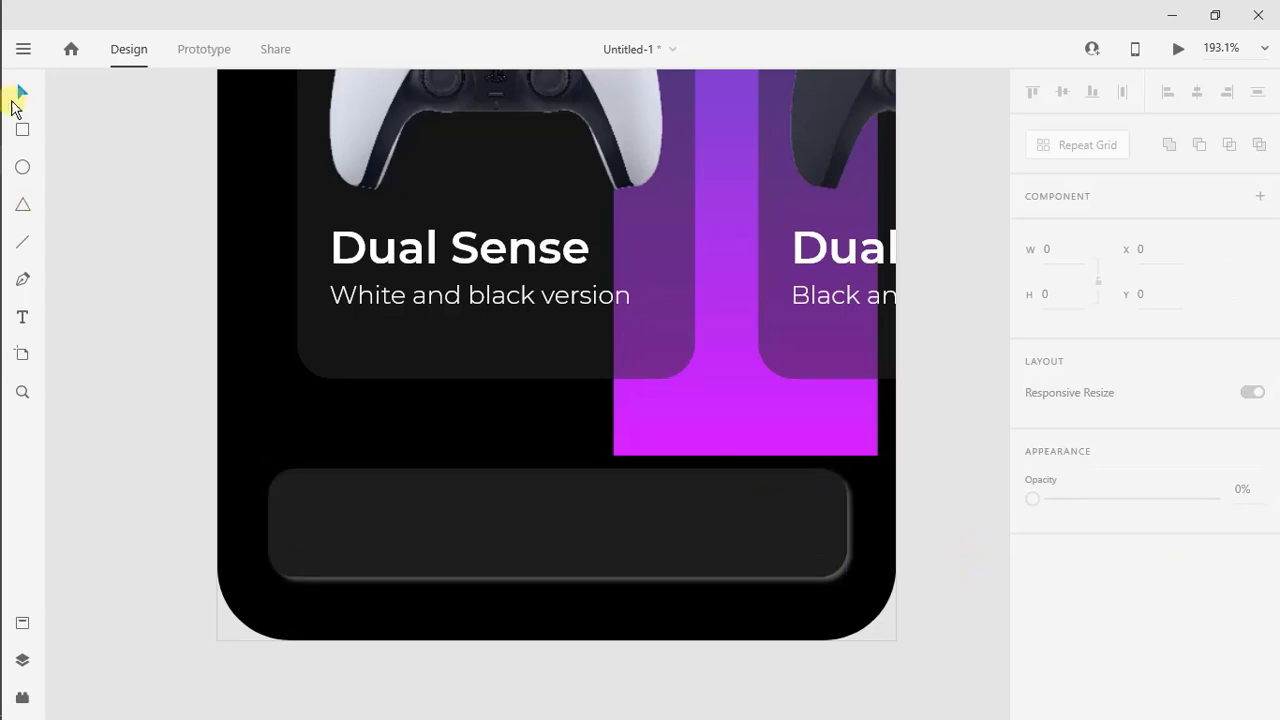
Draw a 110 by 50 rectangle inside the navigation bar and centre it vertically near the bar's left end
{"action": "left_click_drag", "start_coordinate": [285, 494], "coordinate": [420, 567]}
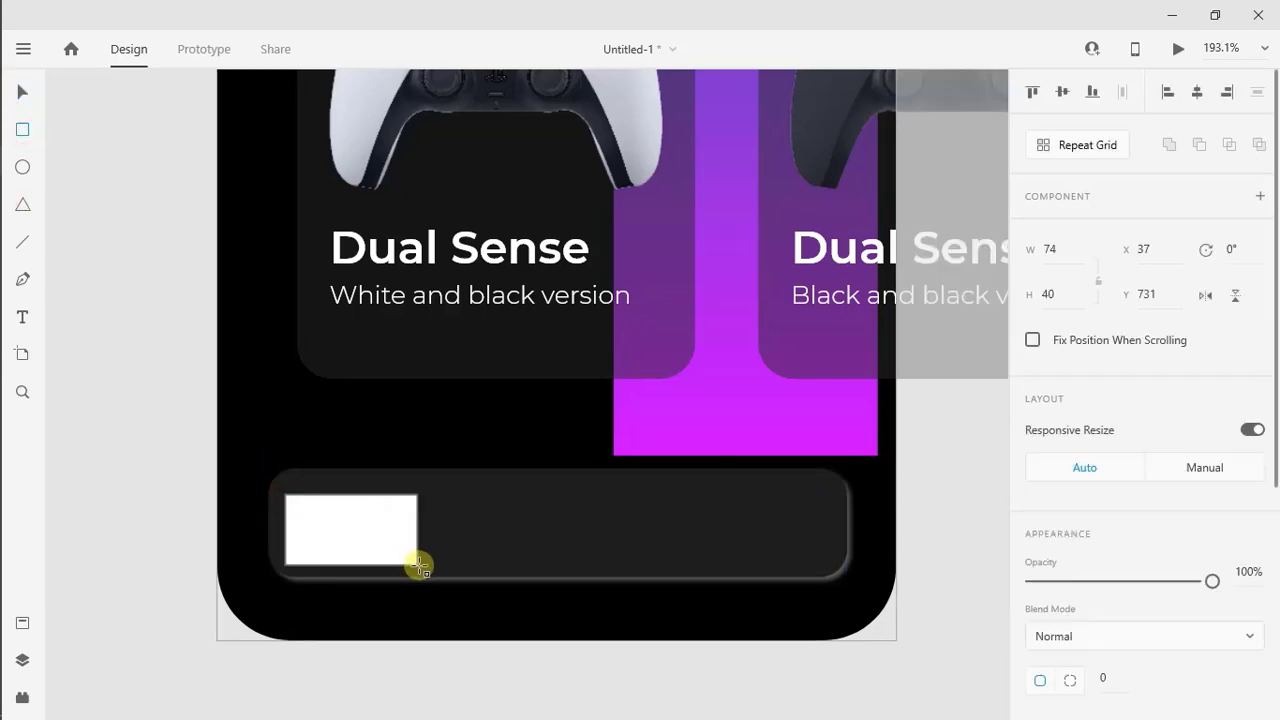
{"action": "key", "text": "v"}
{"action": "left_click_drag", "start_coordinate": [347, 518], "coordinate": [346, 514]}
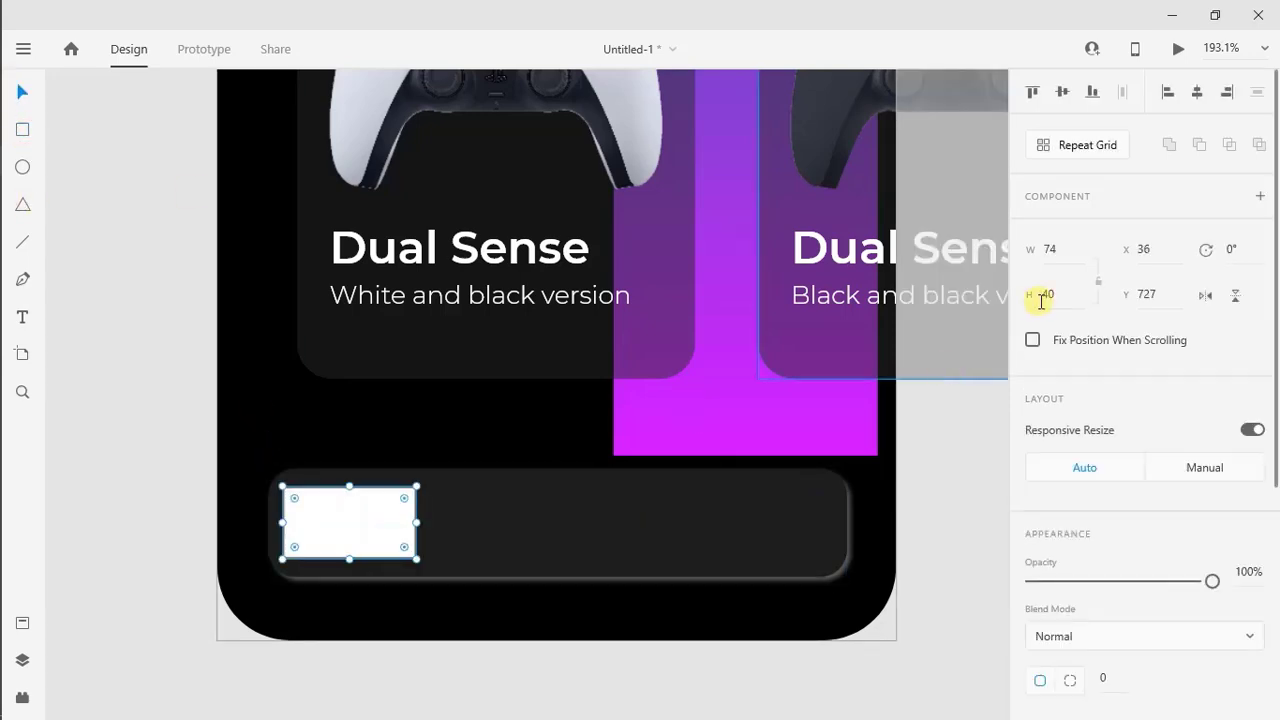
{"action": "type", "text": "50"}
{"action": "key", "text": "Return"}
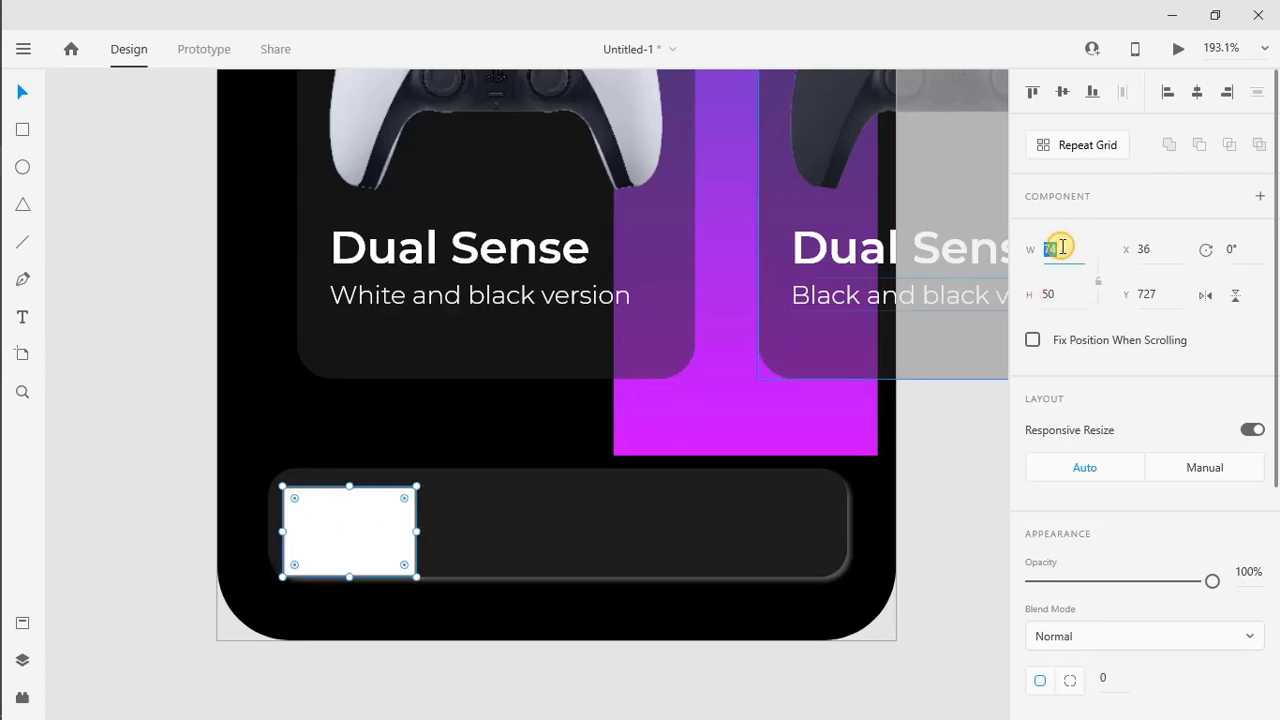
{"action": "type", "text": "110"}
{"action": "key", "text": "Return"}
{"action": "left_click_drag", "start_coordinate": [346, 543], "coordinate": [349, 540]}
Remove the small rectangle's border and set its corner radius to 10
{"action": "scroll", "coordinate": [1092, 424], "scroll_direction": "down", "scroll_amount": 5}
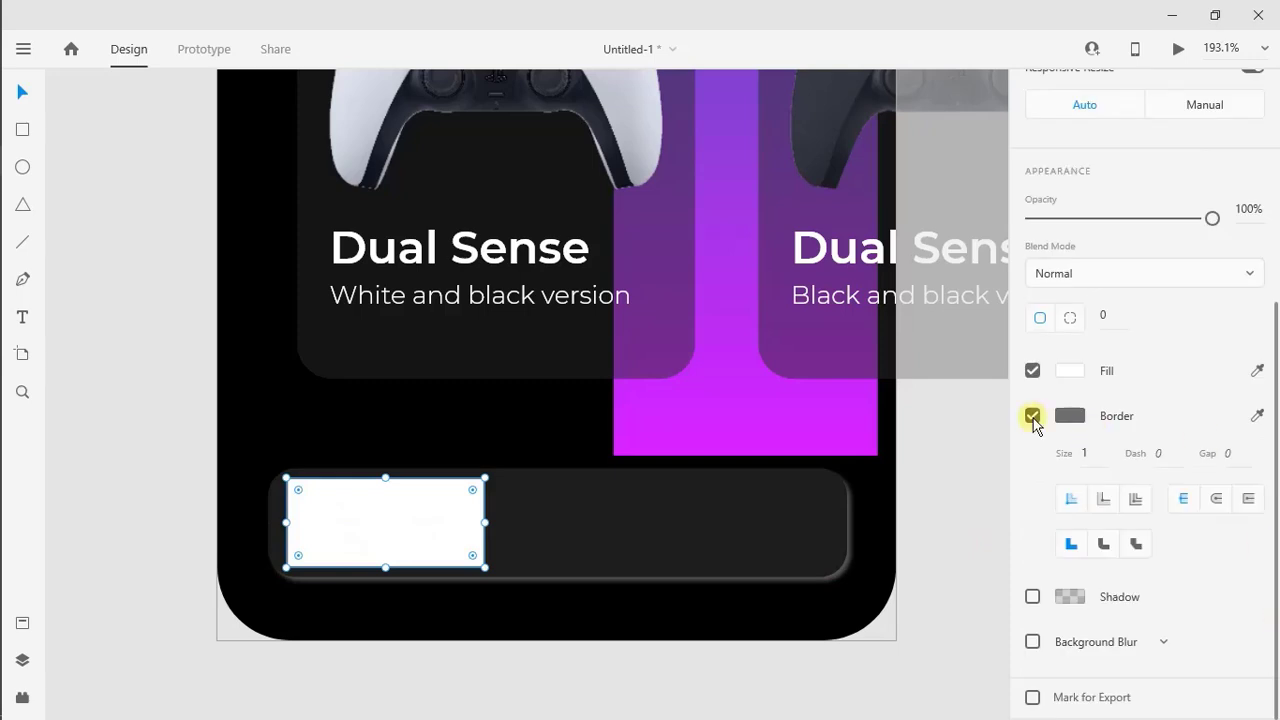
{"action": "left_click", "coordinate": [1034, 420]}
{"action": "left_click", "coordinate": [1106, 456]}
{"action": "type", "text": "15"}
{"action": "key", "text": "Return"}
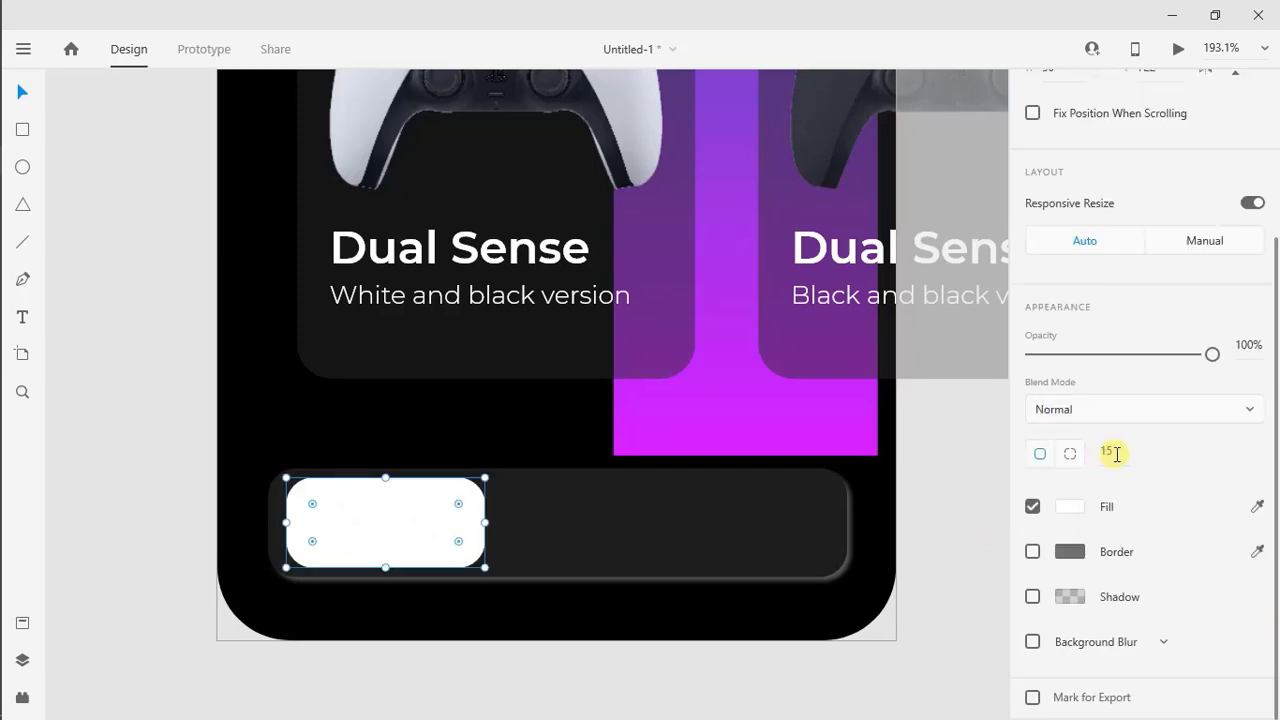
{"action": "key", "text": "Return"}
Change the small rectangle's fill to a linear gradient running horizontally across its full width
{"action": "left_click", "coordinate": [1068, 507]}
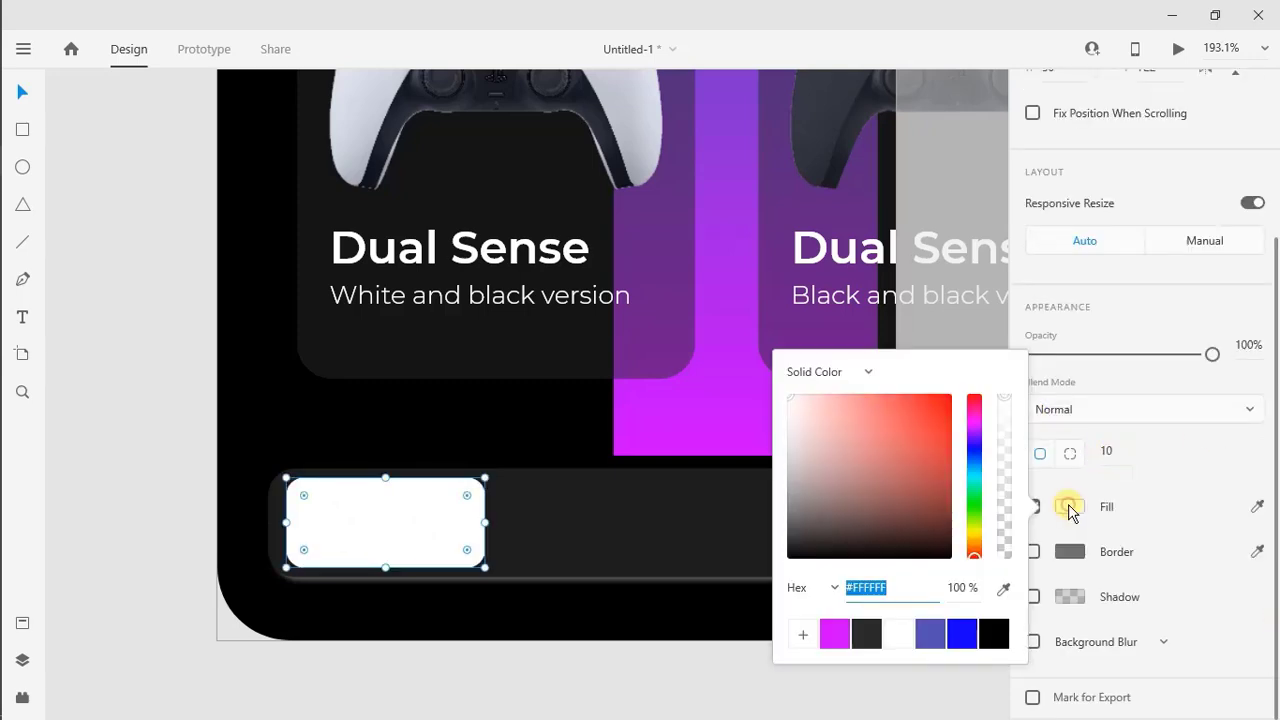
{"action": "left_click", "coordinate": [819, 370]}
{"action": "left_click", "coordinate": [822, 406]}
{"action": "left_click_drag", "start_coordinate": [386, 565], "coordinate": [485, 527]}
{"action": "left_click_drag", "start_coordinate": [385, 478], "coordinate": [292, 532]}
{"action": "left_click_drag", "start_coordinate": [843, 395], "coordinate": [782, 397]}
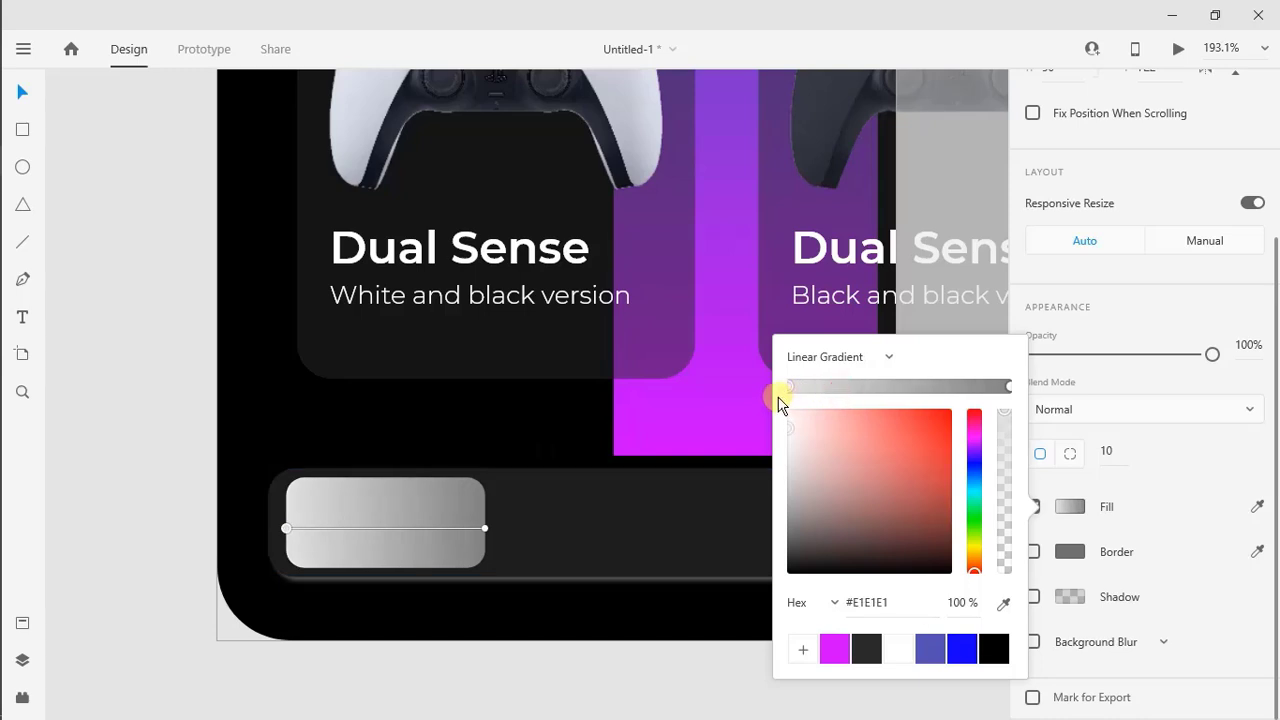
Colour the gradient from blue at its left end to magenta at its right, adding a colour stop midway
{"action": "left_click", "coordinate": [962, 648]}
{"action": "left_click", "coordinate": [900, 386]}
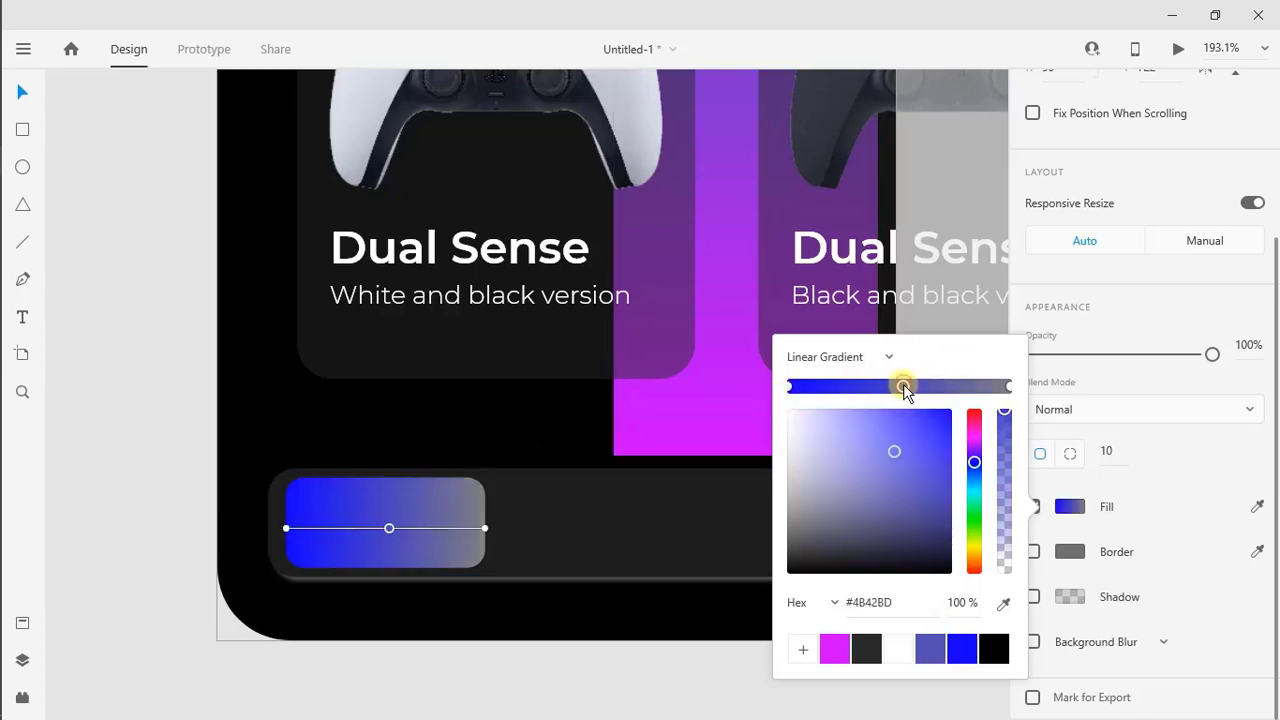
{"action": "left_click", "coordinate": [958, 386]}
{"action": "left_click_drag", "start_coordinate": [958, 387], "coordinate": [931, 563]}
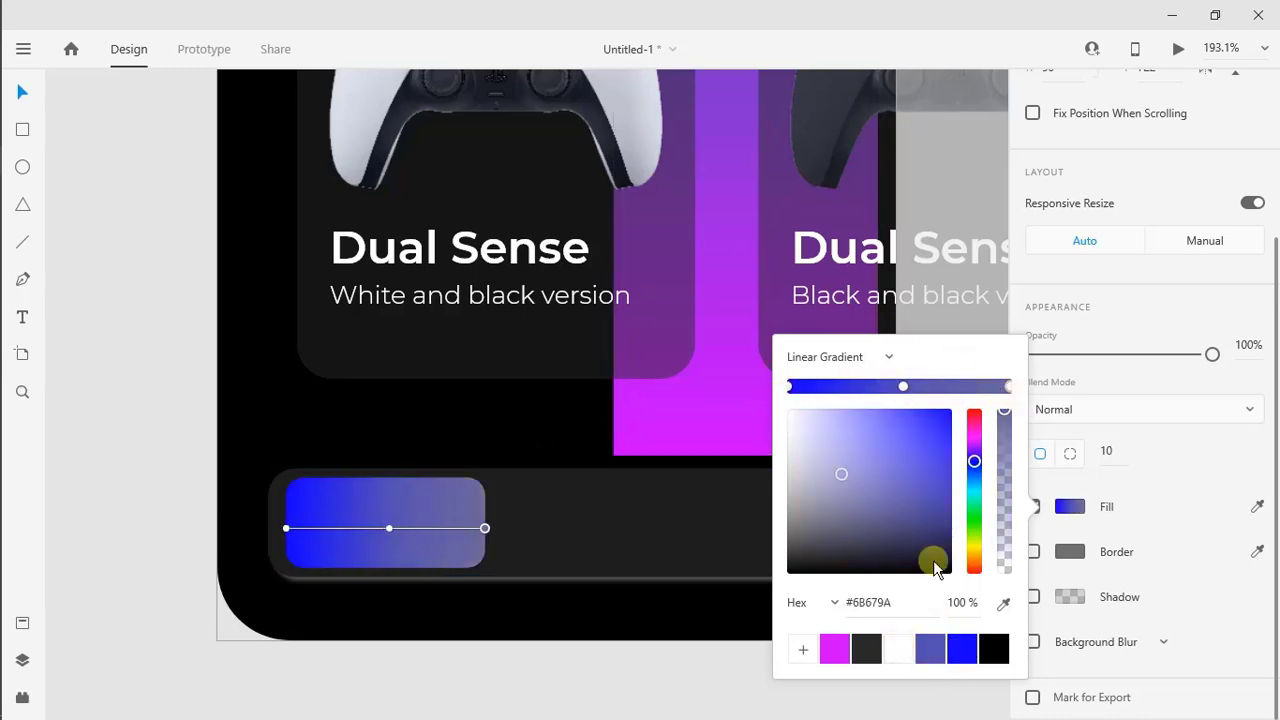
{"action": "left_click", "coordinate": [835, 648]}
{"action": "left_click", "coordinate": [718, 662]}
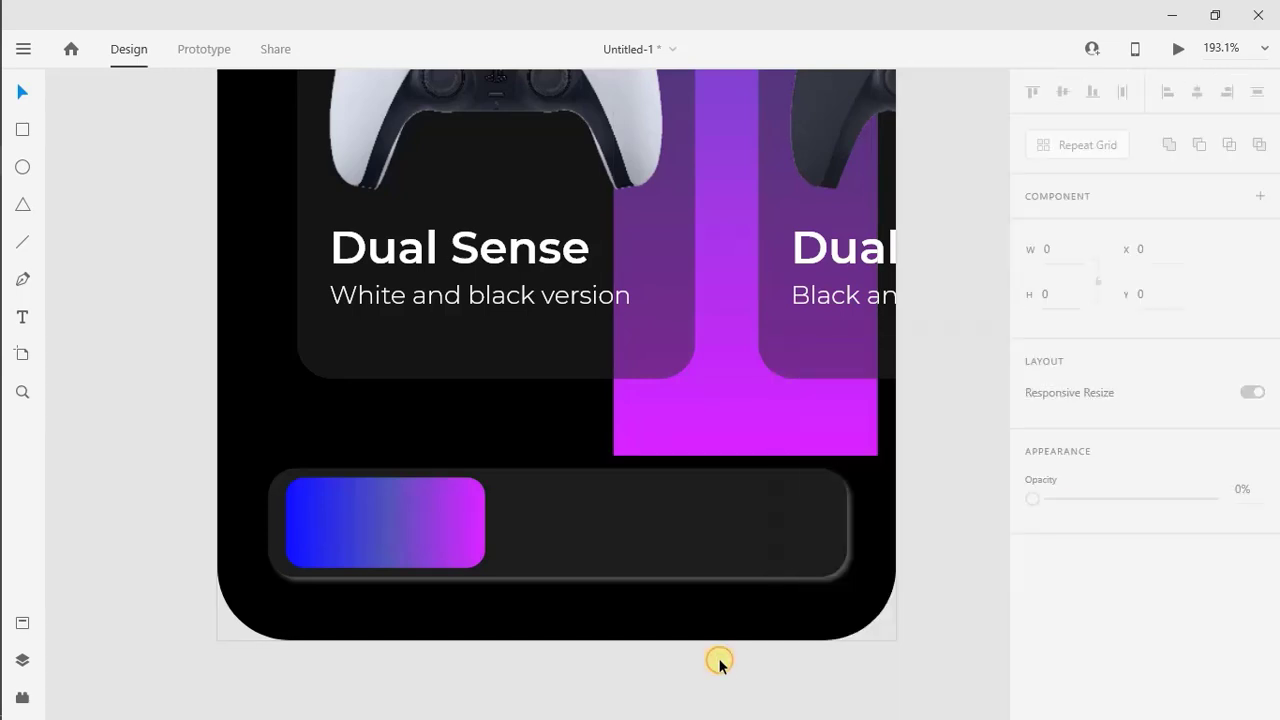
Give the gradient rectangle a white border with a size of 0.5
{"action": "left_click", "coordinate": [477, 546]}
{"action": "left_click", "coordinate": [1070, 553]}
{"action": "left_click", "coordinate": [866, 664]}
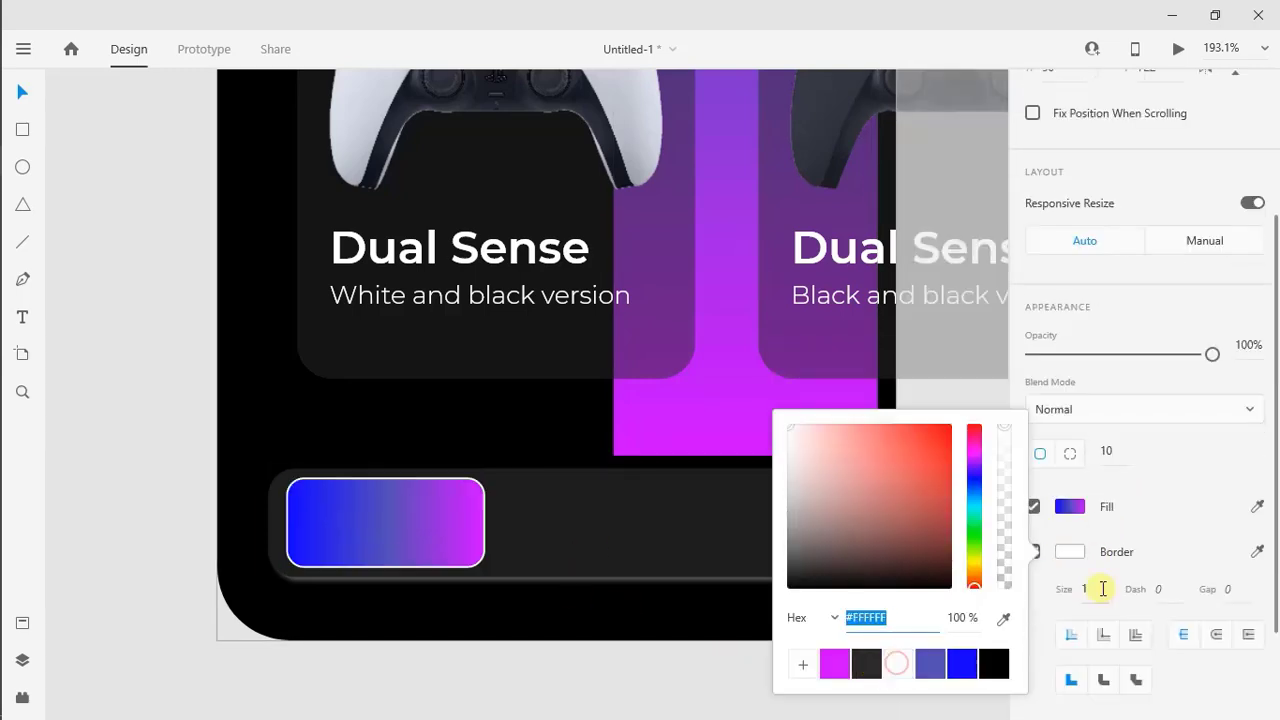
{"action": "left_click", "coordinate": [1100, 589]}
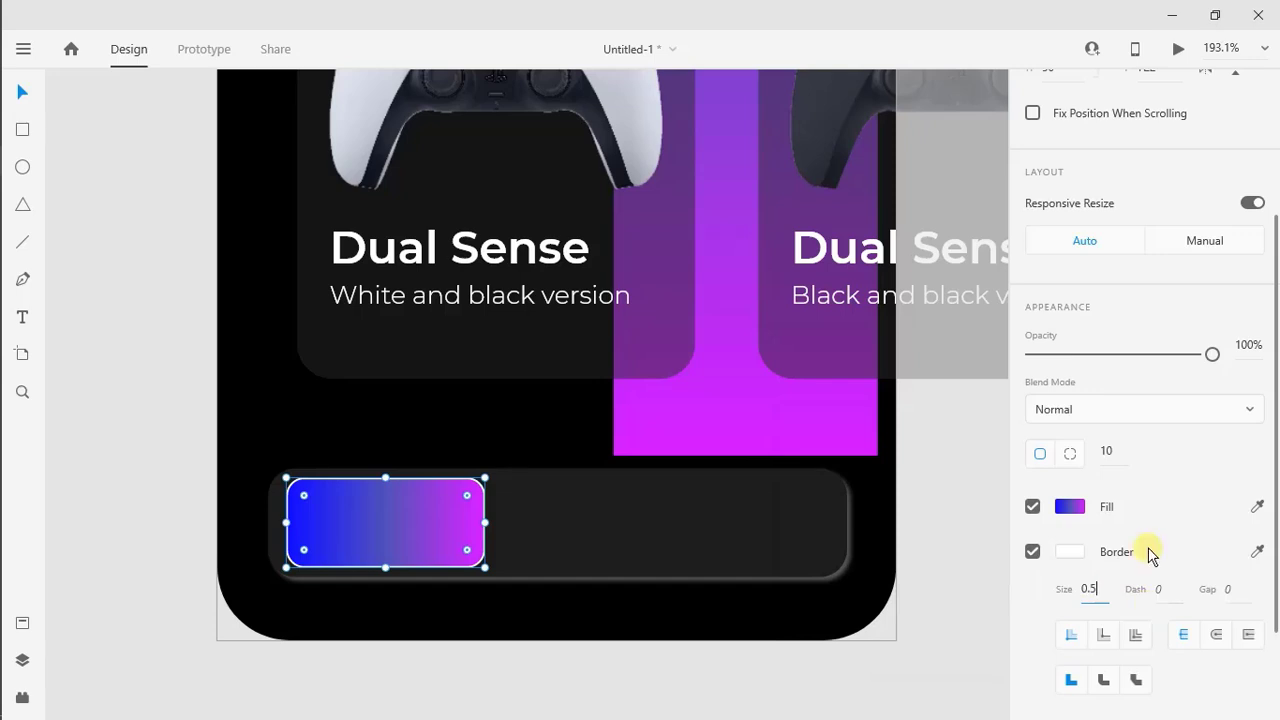
{"action": "type", "text": "0.5"}
{"action": "key", "text": "Return"}
Draw a 50 by 50 square over the left end of the gradient rectangle
{"action": "left_click", "coordinate": [22, 130]}
{"action": "mouse_move", "coordinate": [366, 552]}
{"action": "left_mouse_down"}
{"action": "mouse_move", "coordinate": [307, 476]}
{"action": "mouse_move", "coordinate": [287, 482]}
{"action": "left_mouse_up"}
{"action": "left_click_drag", "start_coordinate": [323, 556], "coordinate": [324, 567]}
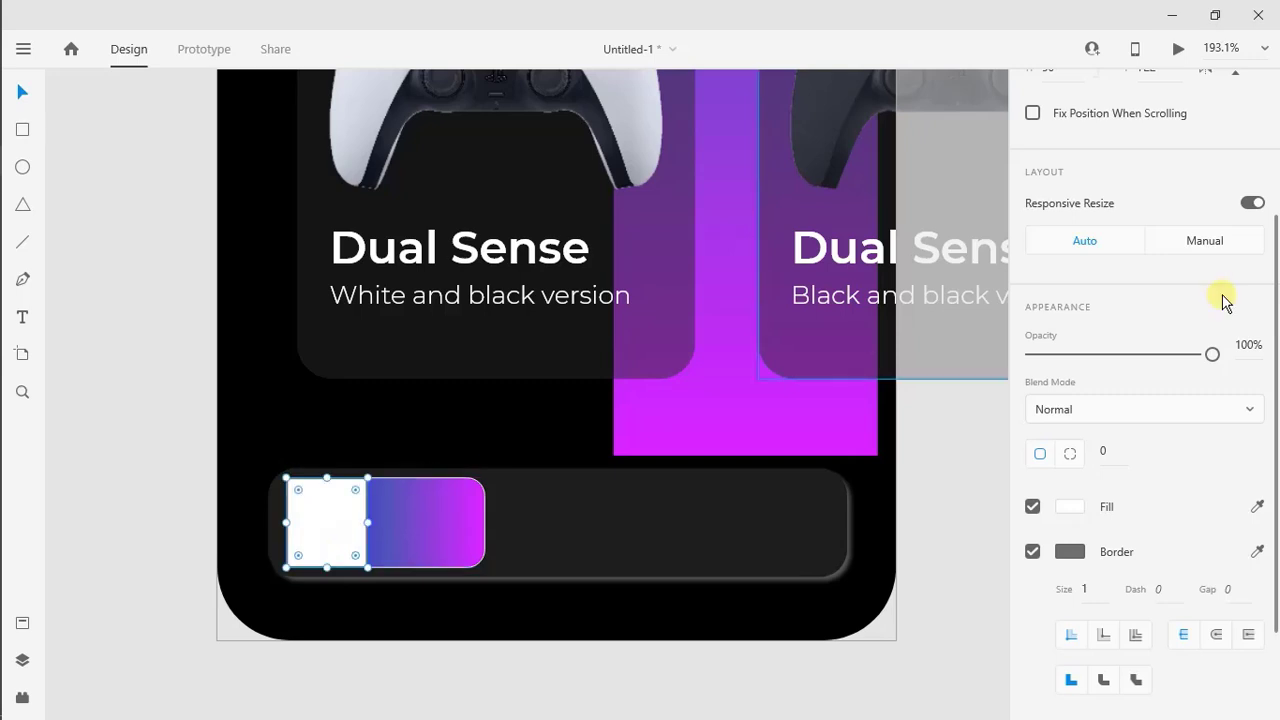
{"action": "scroll", "coordinate": [1100, 250], "scroll_direction": "up", "scroll_amount": 3}
{"action": "type", "text": "50"}
{"action": "key", "text": "Return"}
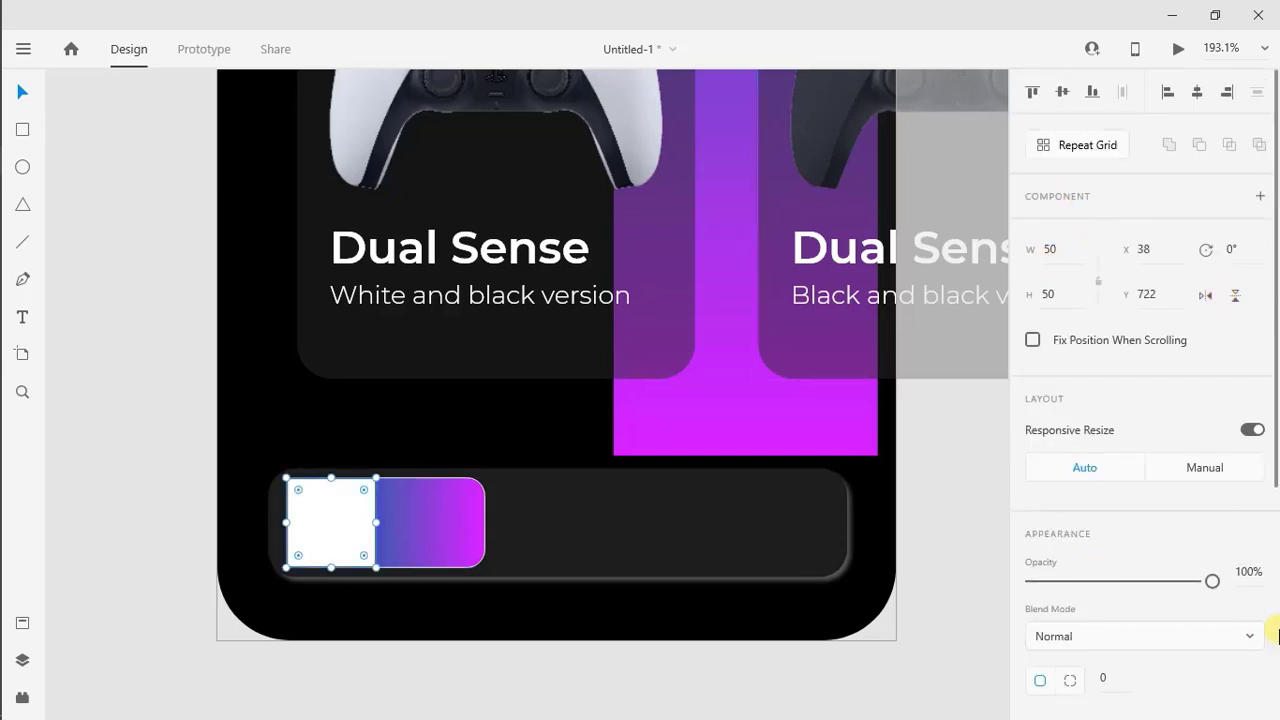
Remove the square's fill, give it a white border of size 0.5 and round its corners to 10
{"action": "scroll", "coordinate": [1270, 600], "scroll_direction": "down", "scroll_amount": 4}
{"action": "left_click", "coordinate": [1072, 415]}
{"action": "left_click", "coordinate": [903, 523]}
{"action": "left_click", "coordinate": [1155, 405]}
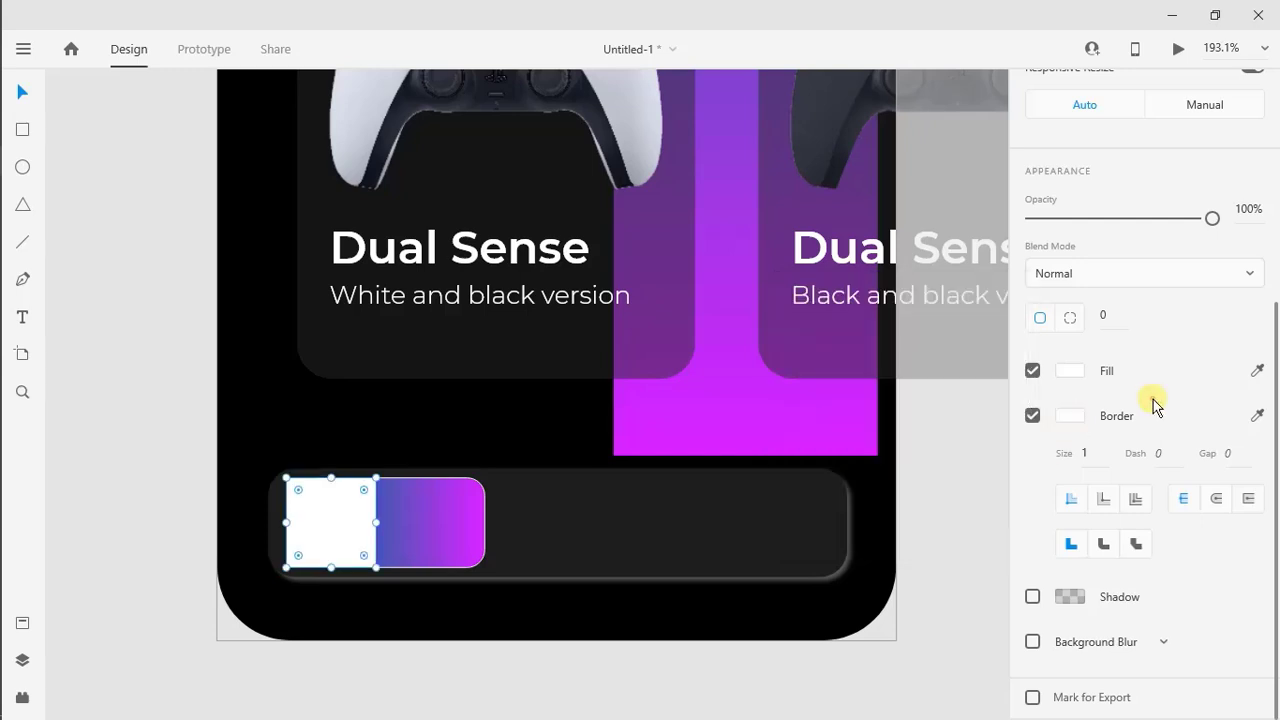
{"action": "left_click", "coordinate": [1032, 370]}
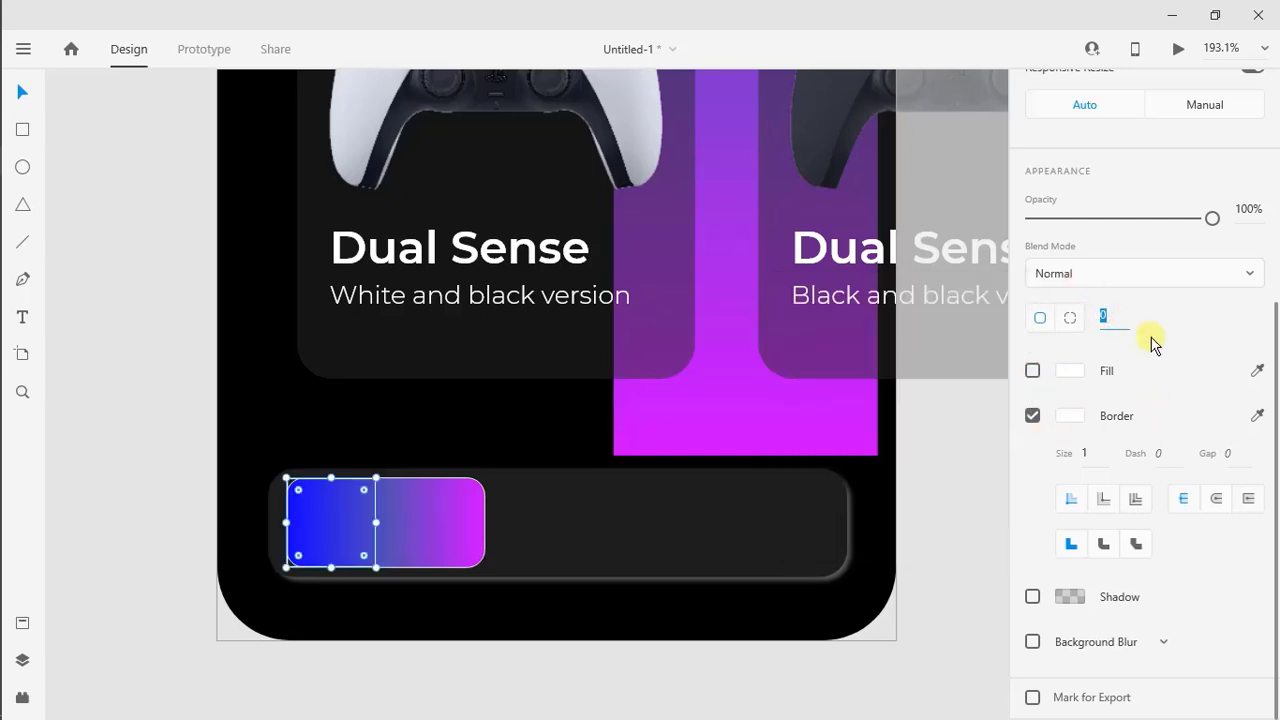
{"action": "key", "text": "Return"}
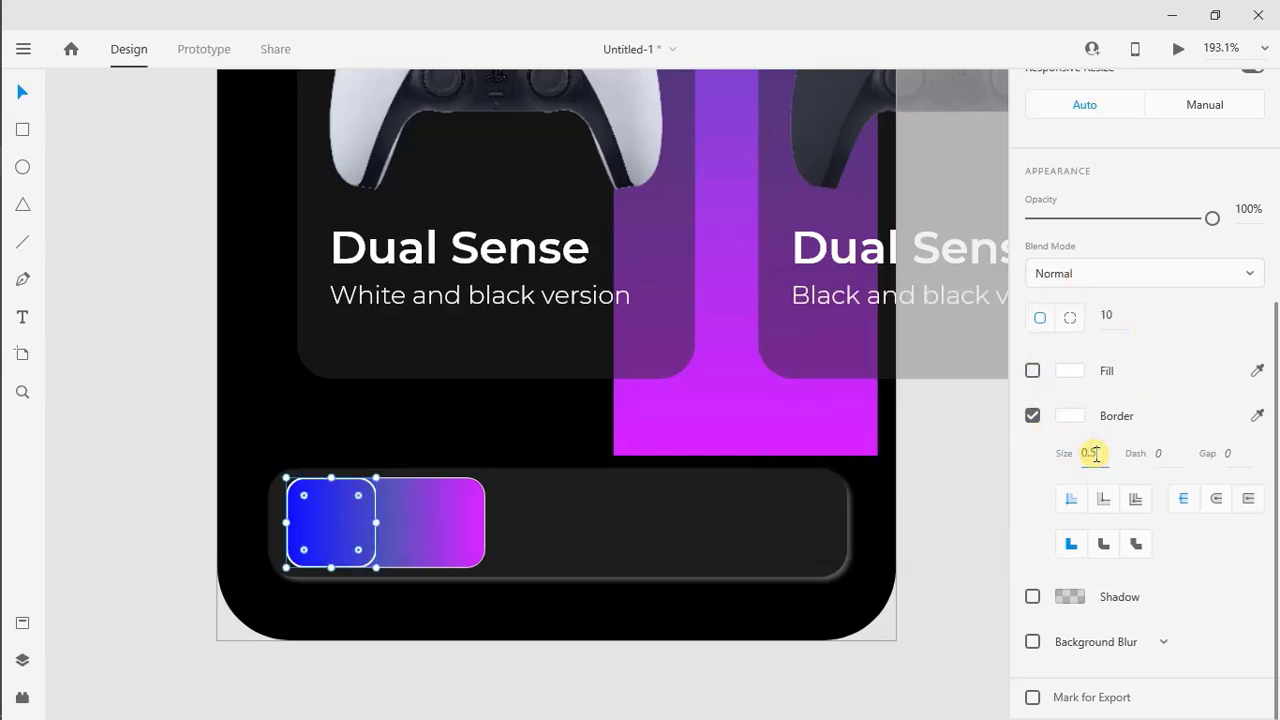
Widen the gradient rectangle rightwards to about 133, keeping its left edge in place
{"action": "left_click", "coordinate": [446, 538]}
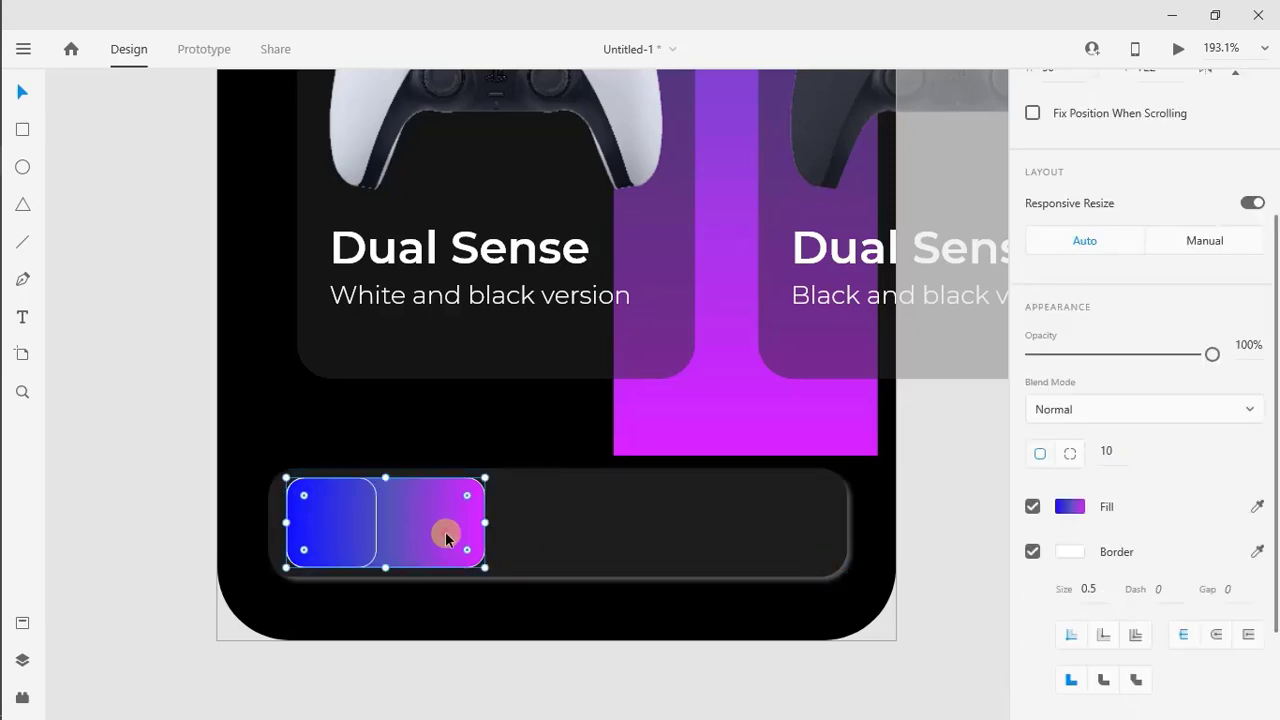
{"action": "left_click_drag", "start_coordinate": [504, 527], "coordinate": [526, 528]}
{"action": "left_click", "coordinate": [714, 489]}
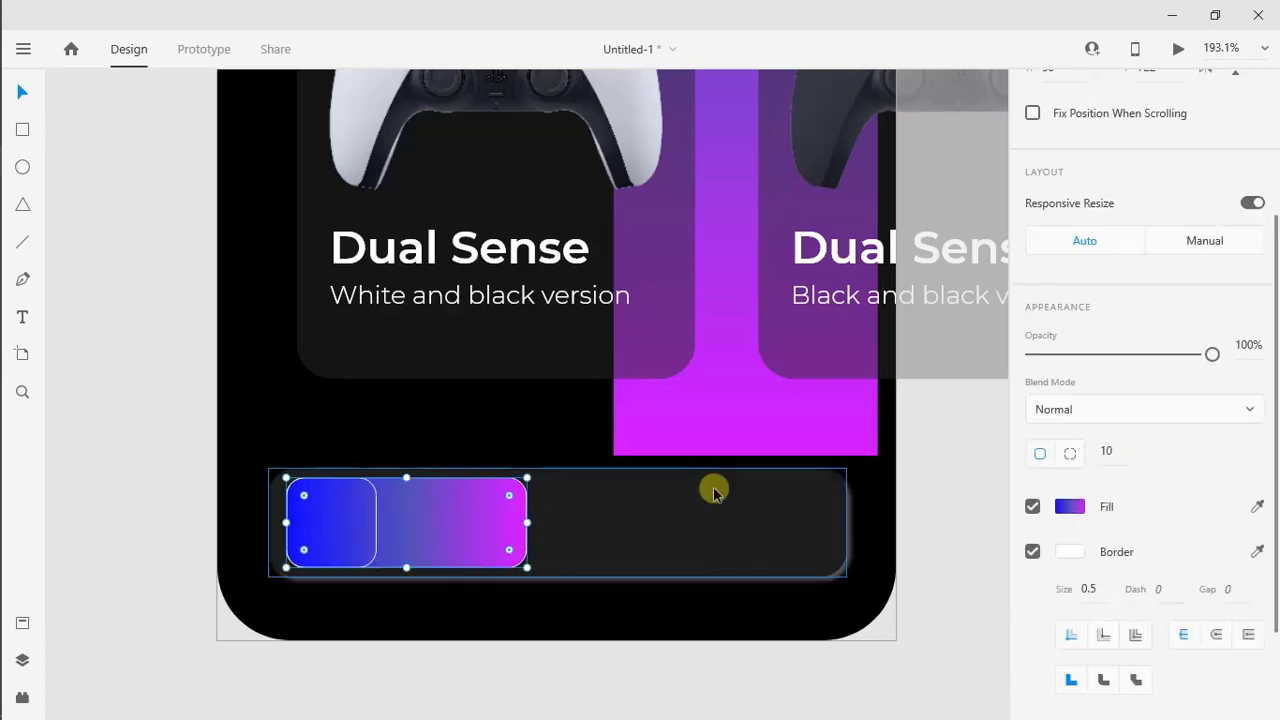
Find a white outlined house icon in the icon library by searching "home" and paste it into the design
{"action": "left_click", "coordinate": [26, 232]}
{"action": "left_click", "coordinate": [226, 94]}
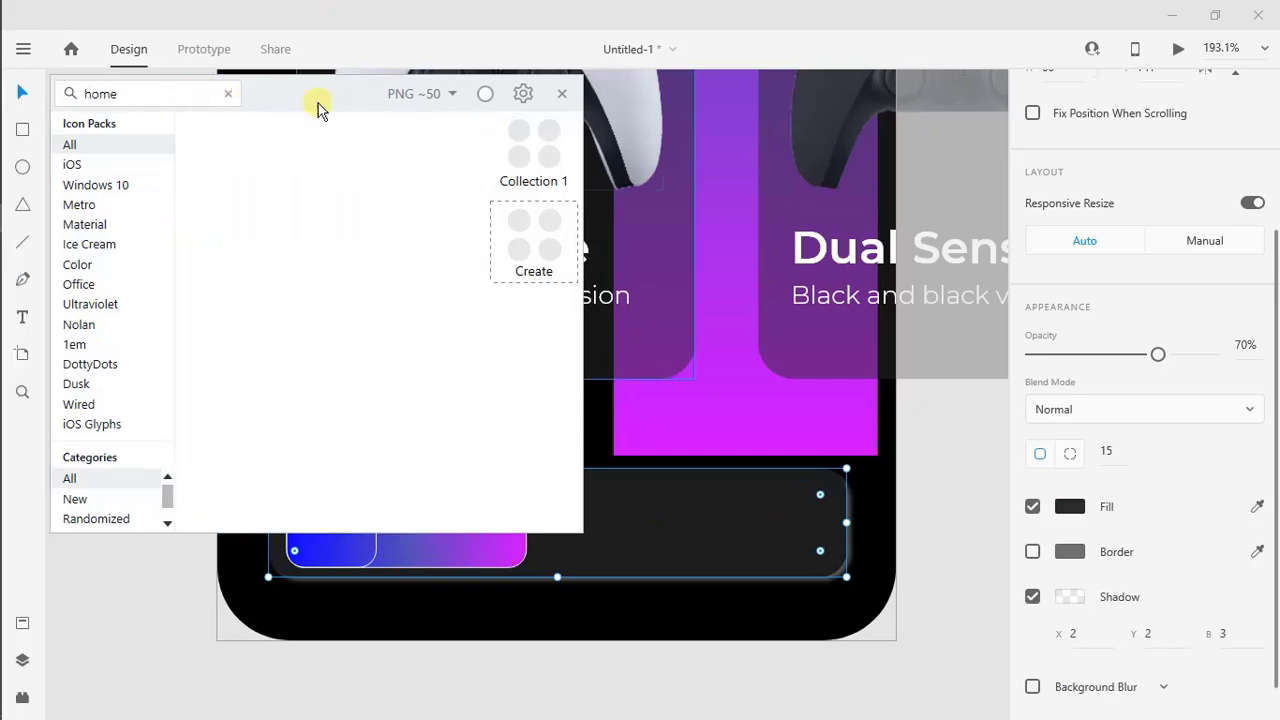
{"action": "type", "text": "home"}
{"action": "right_click", "coordinate": [314, 148]}
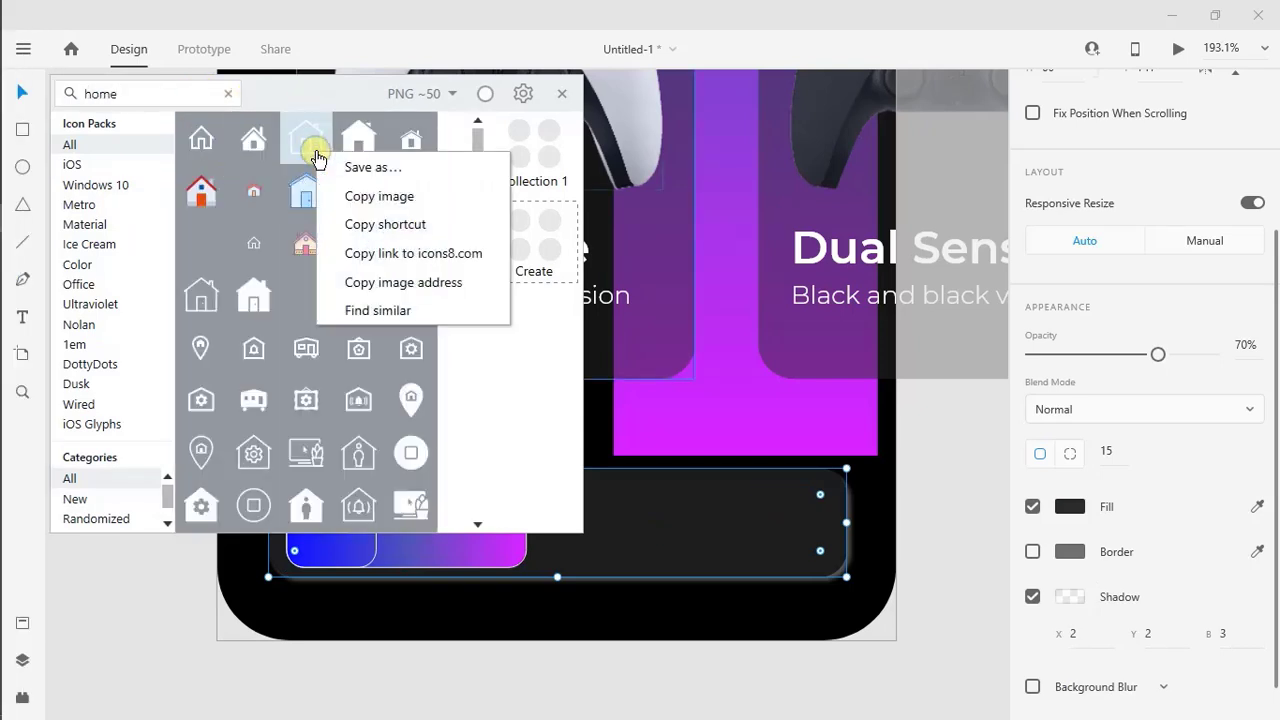
{"action": "left_click", "coordinate": [357, 226]}
{"action": "left_click", "coordinate": [26, 216]}
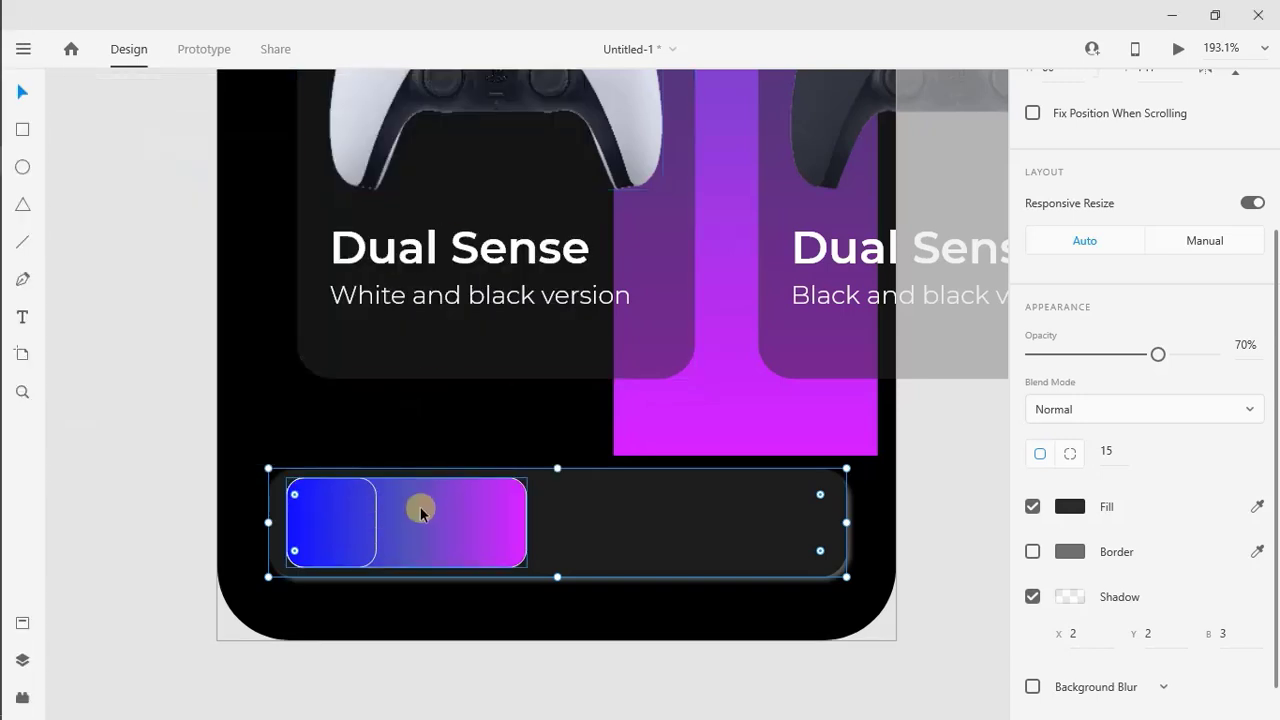
{"action": "right_click", "coordinate": [420, 513]}
{"action": "left_click", "coordinate": [497, 146]}
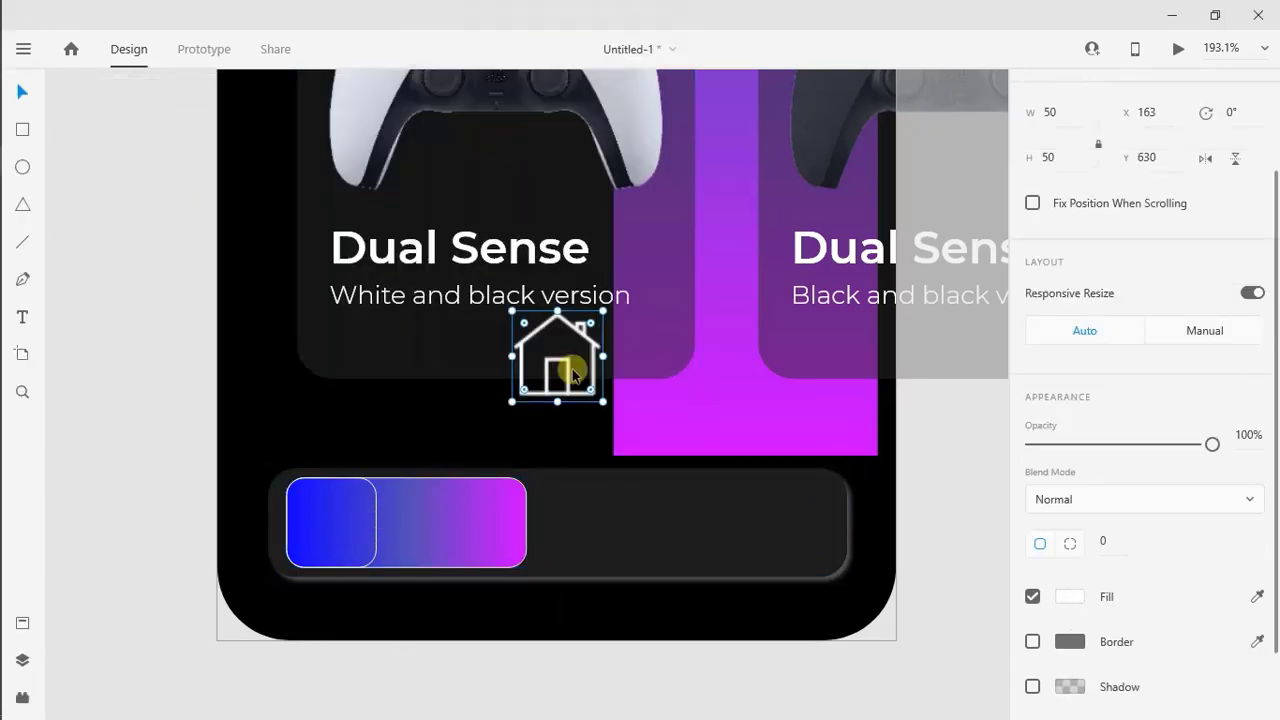
Place the house icon in the centre of the small outlined square and resize it to 30
{"action": "left_click_drag", "start_coordinate": [573, 375], "coordinate": [333, 530]}
{"action": "left_click", "coordinate": [1066, 158]}
{"action": "type", "text": "30"}
{"action": "key", "text": "Return"}
Add the text "Home" on the gradient rectangle, to the right of the house icon
{"action": "left_click", "coordinate": [451, 525]}
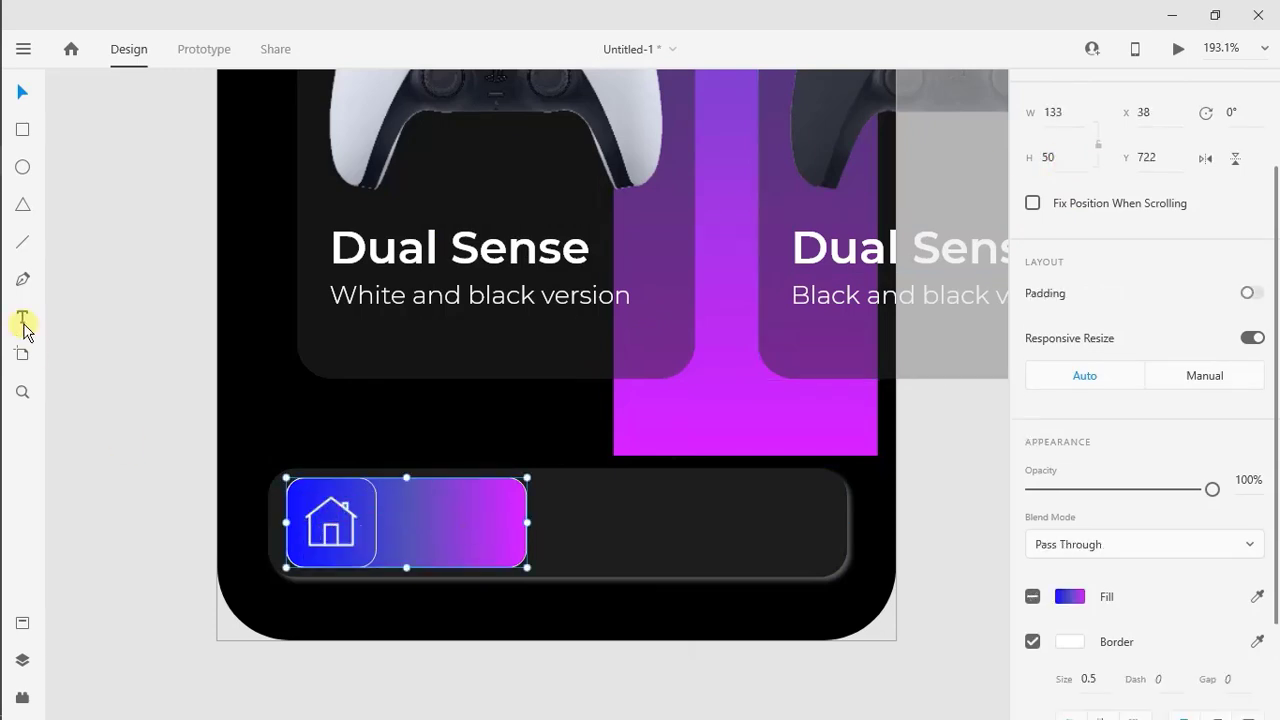
{"action": "left_click", "coordinate": [22, 320]}
{"action": "left_click", "coordinate": [441, 528]}
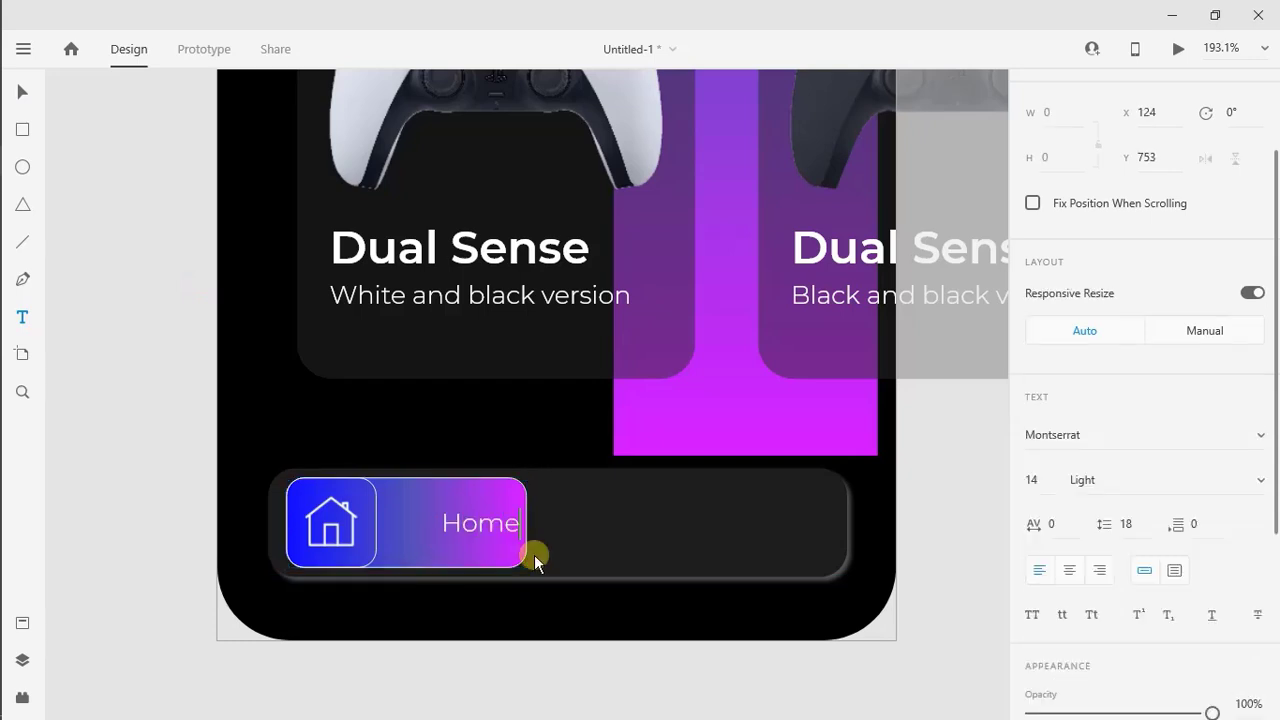
{"action": "type", "text": "Home"}
{"action": "key", "text": "Escape"}
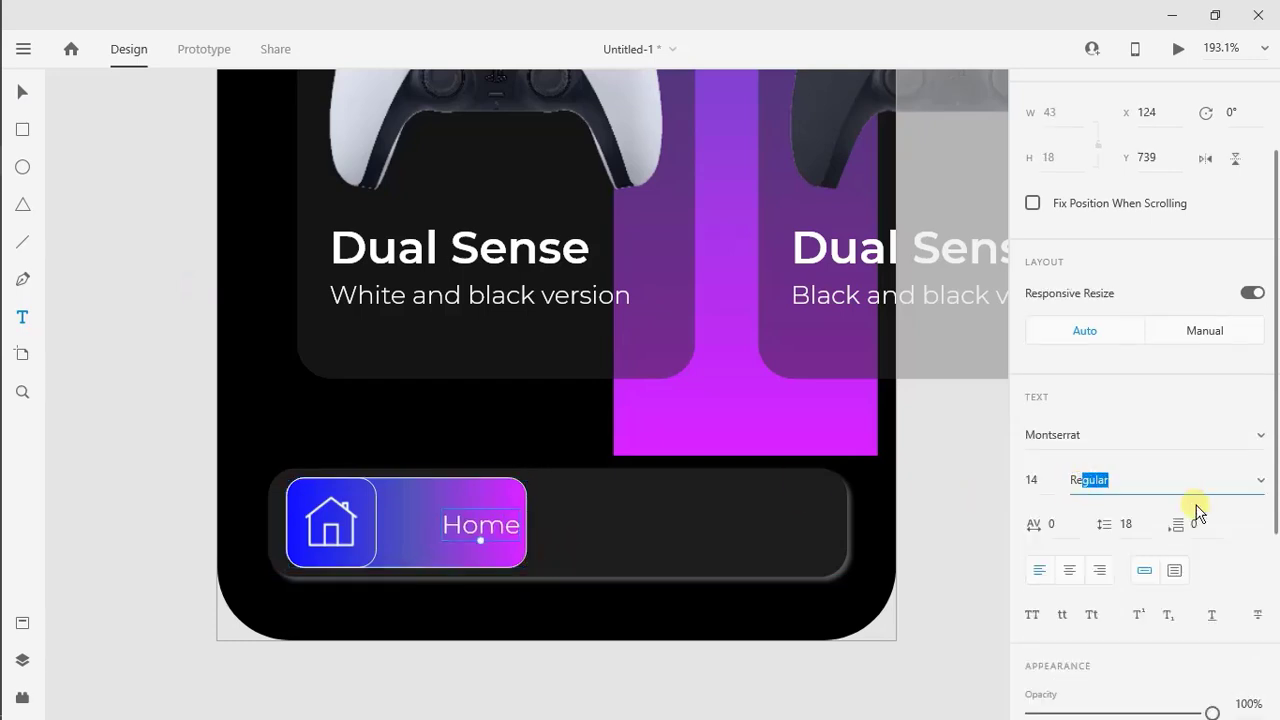
Enlarge the "Home" label to size 20 in SemiBold and centre it vertically beside the house icon
{"action": "left_click", "coordinate": [482, 524]}
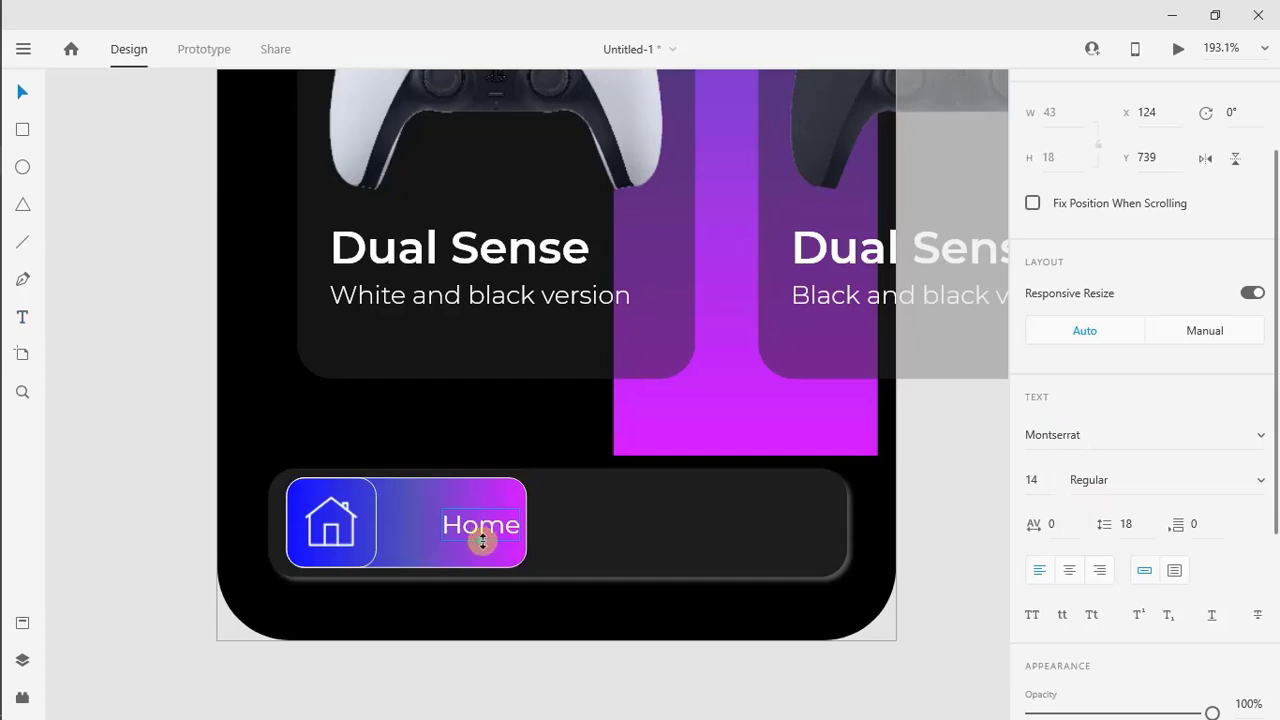
{"action": "left_click_drag", "start_coordinate": [482, 541], "coordinate": [451, 531]}
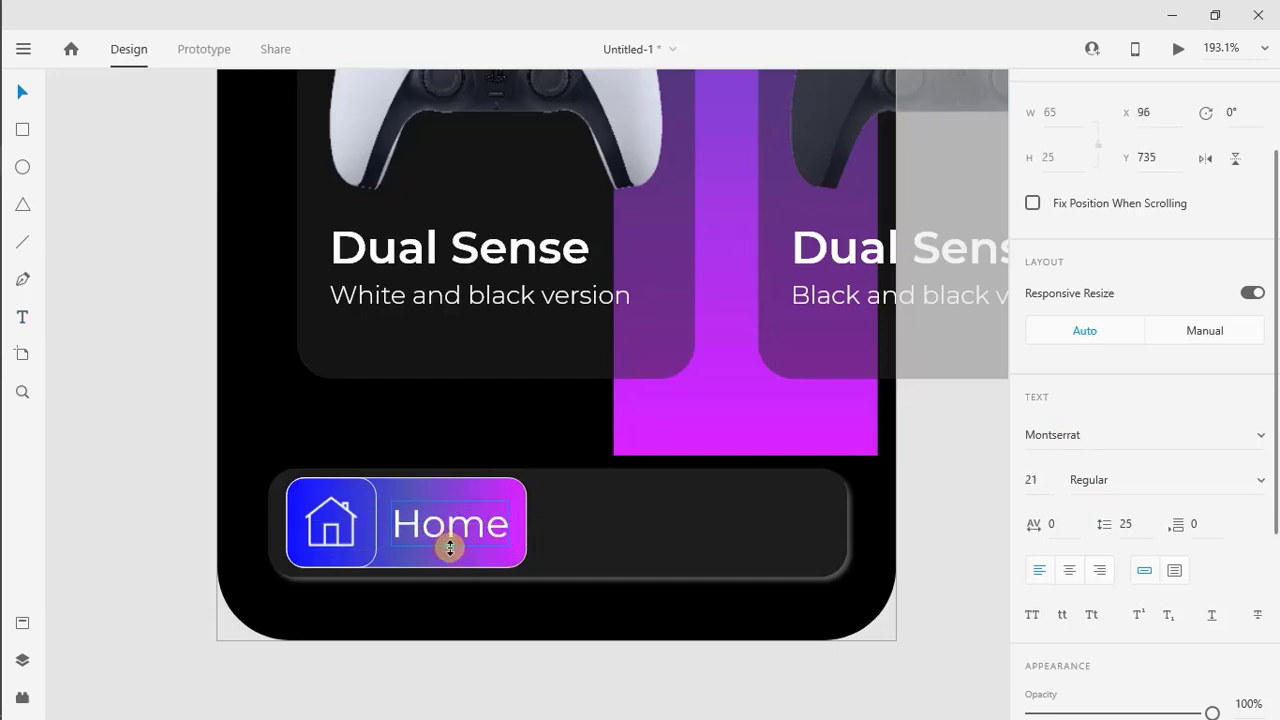
{"action": "left_click_drag", "start_coordinate": [450, 546], "coordinate": [462, 533]}
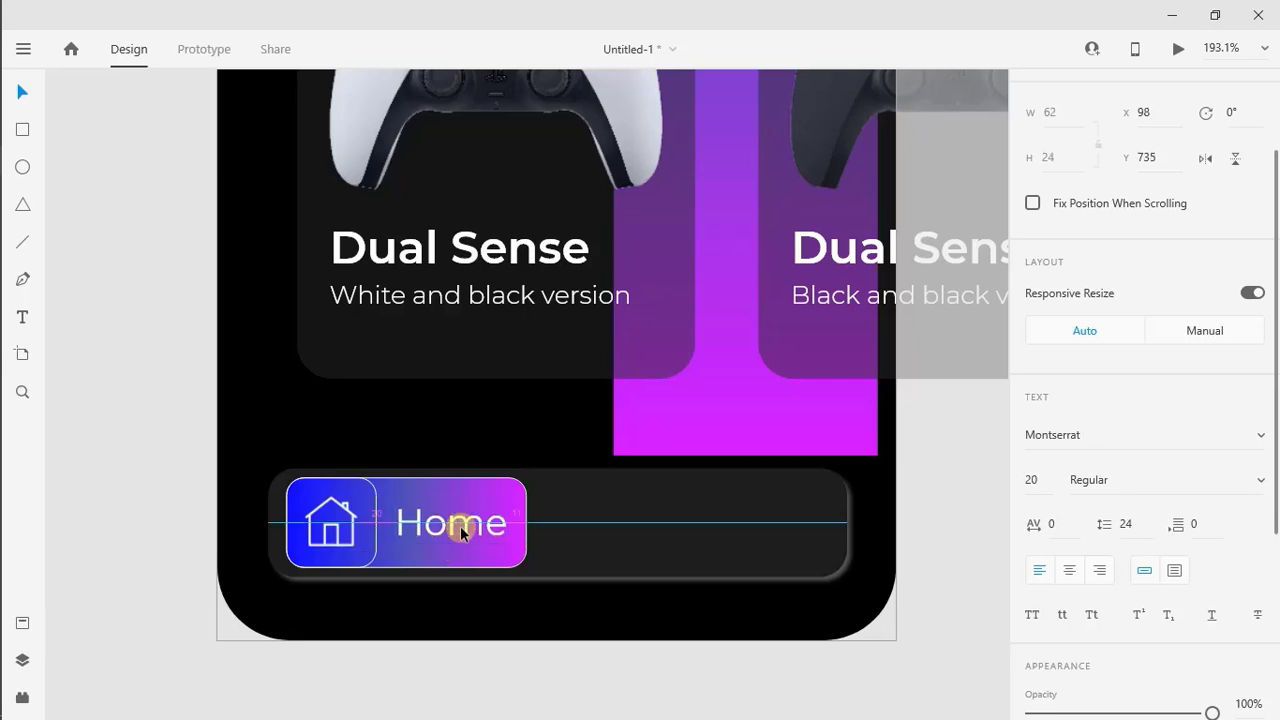
{"action": "type", "text": "SemiBold"}
{"action": "key", "text": "Return"}
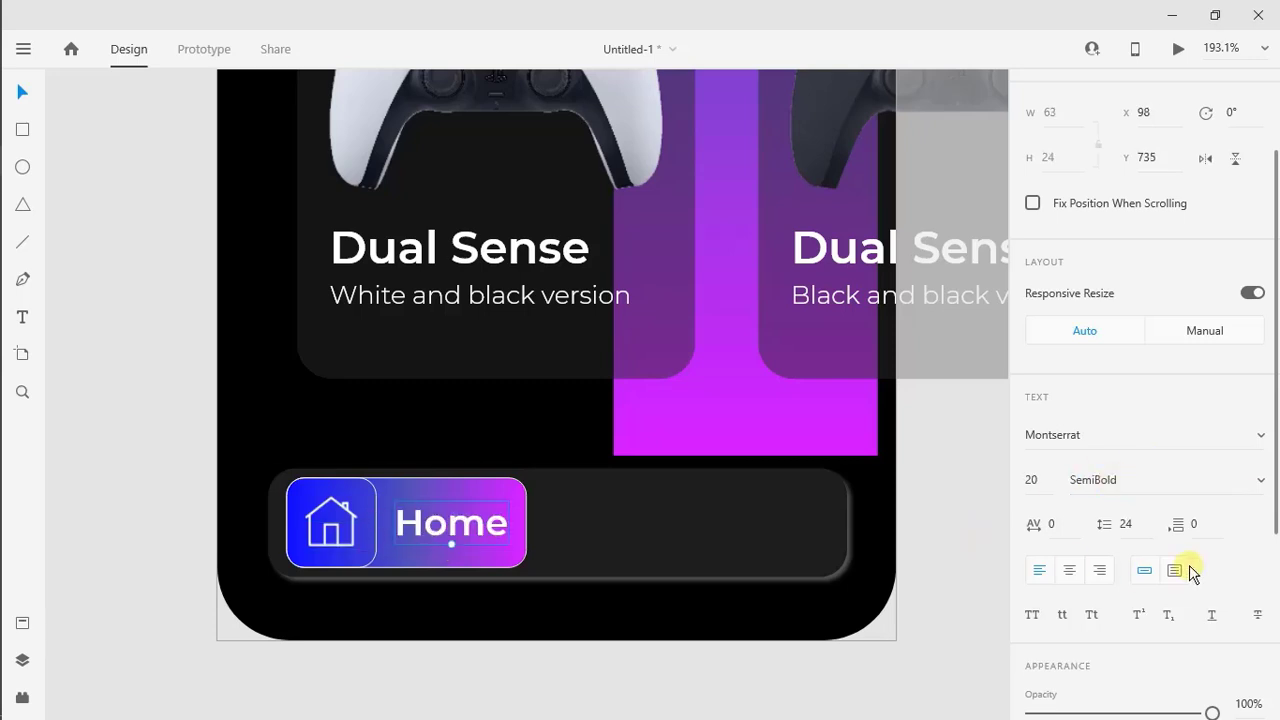
Search the icon library for "user", paste the solid white user icon and move it right onto the gradient strip
{"action": "left_click", "coordinate": [743, 566]}
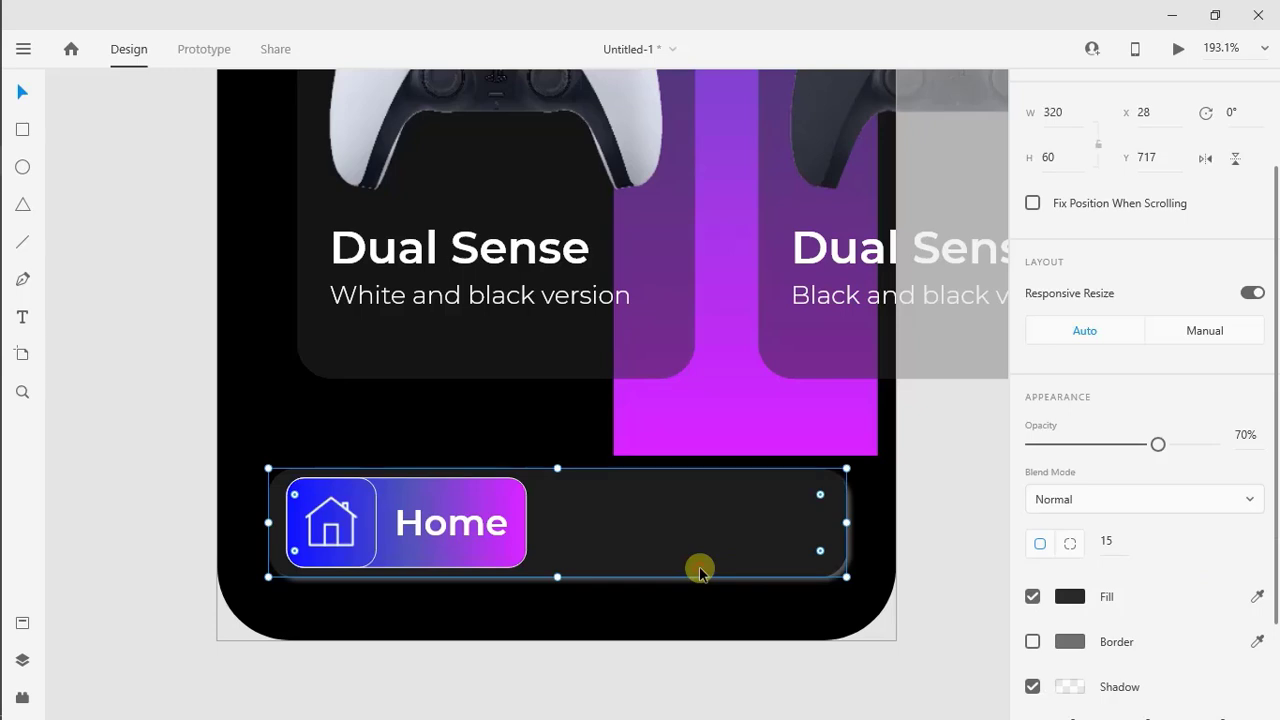
{"action": "left_click", "coordinate": [29, 218]}
{"action": "left_click", "coordinate": [230, 93]}
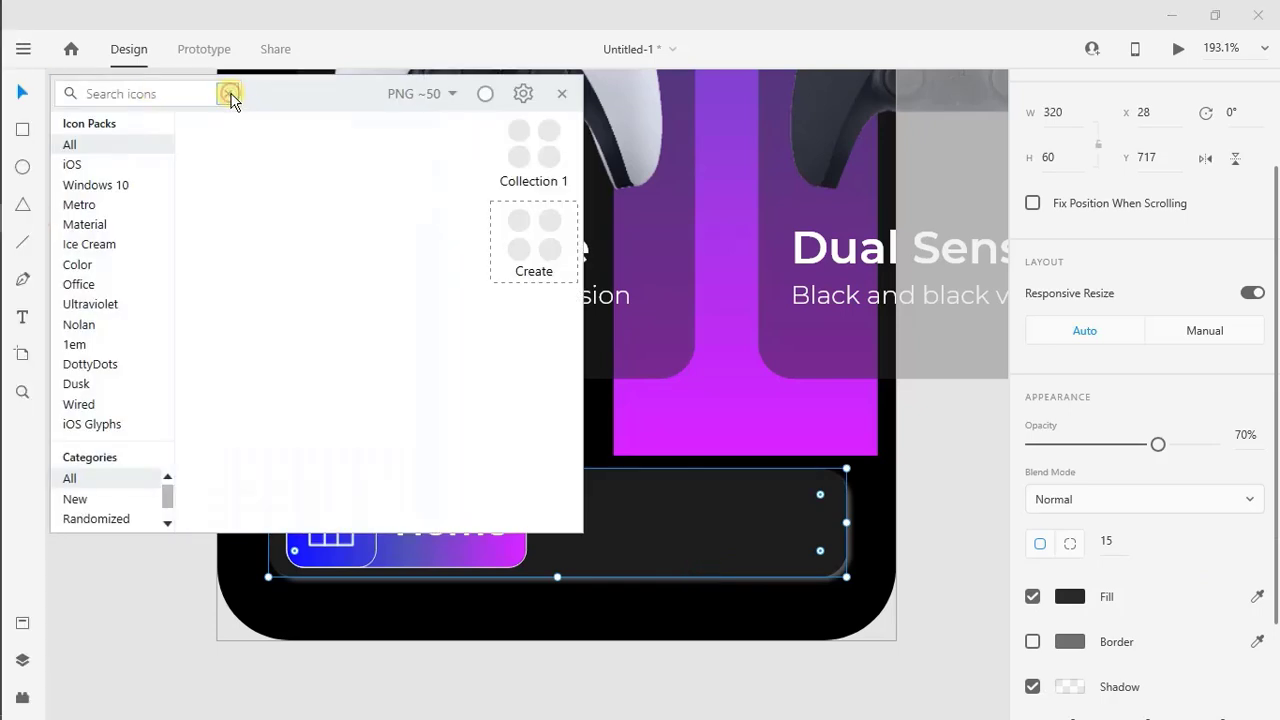
{"action": "type", "text": "user"}
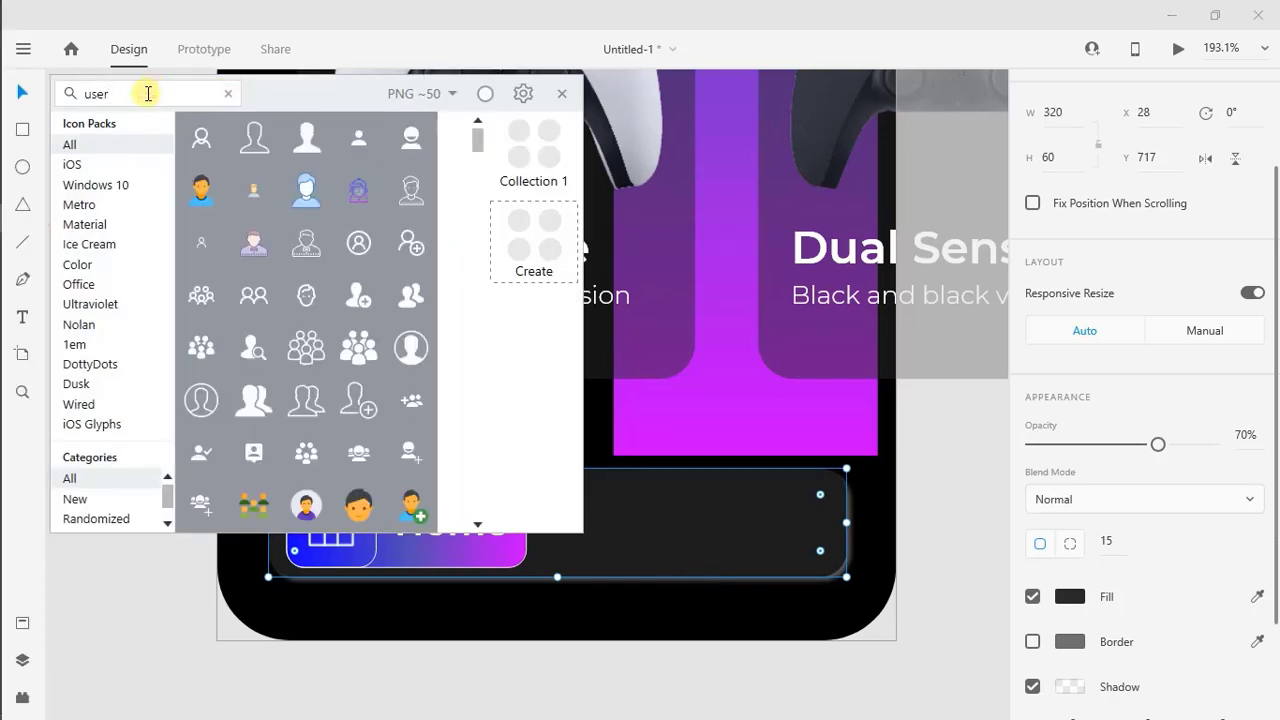
{"action": "right_click", "coordinate": [414, 150]}
{"action": "left_click", "coordinate": [463, 224]}
{"action": "right_click", "coordinate": [646, 534]}
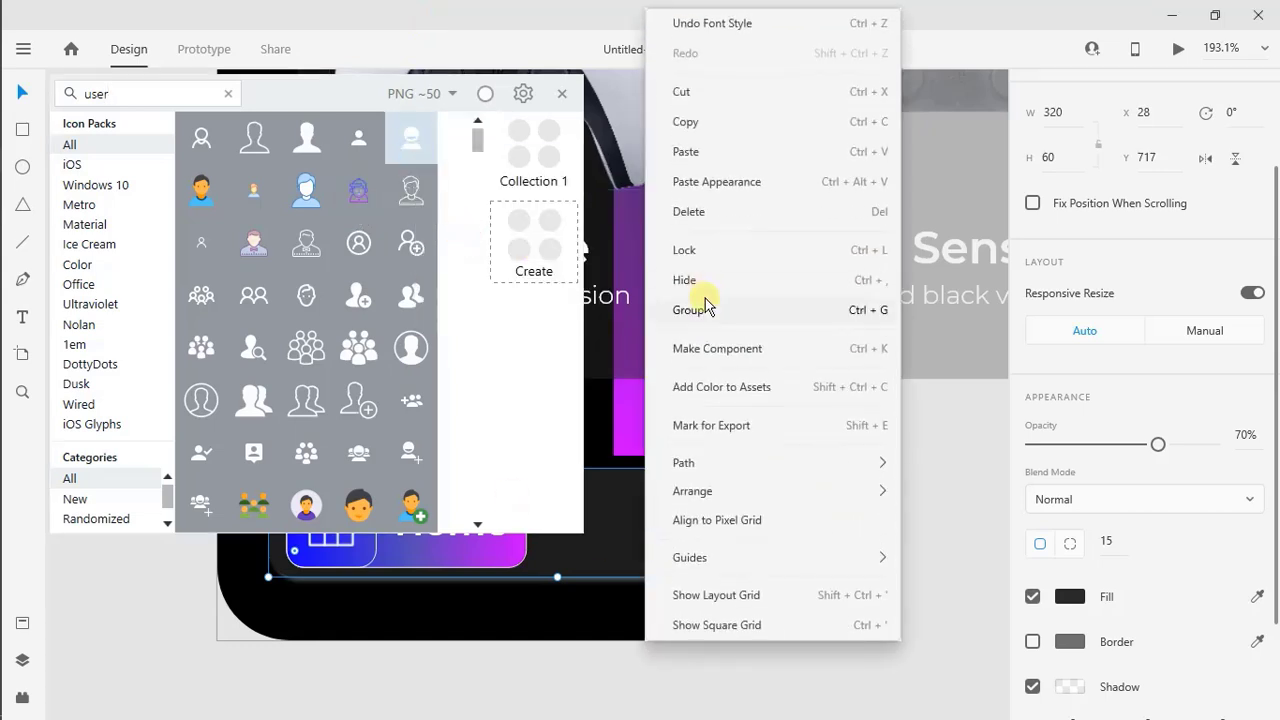
{"action": "left_click", "coordinate": [694, 160]}
{"action": "left_click_drag", "start_coordinate": [592, 345], "coordinate": [706, 349]}
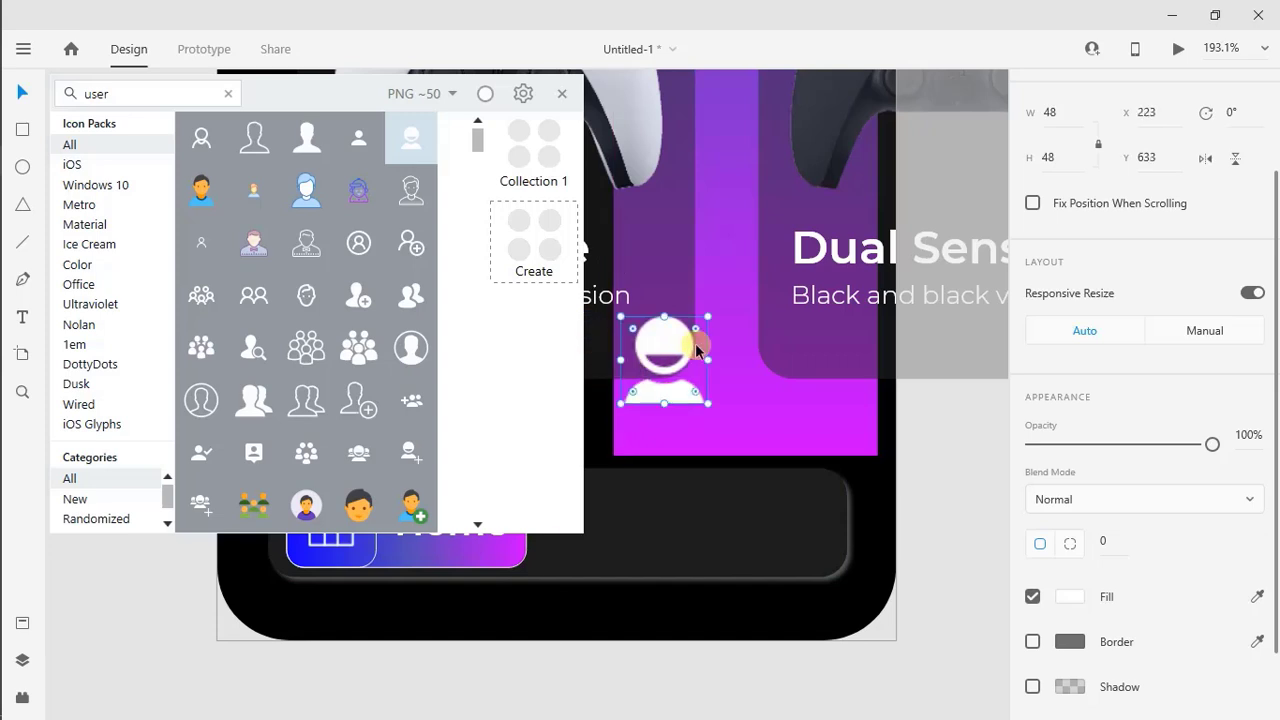
Search the icon library for "setting" and paste the solid white gear icon into the design
{"action": "left_click", "coordinate": [236, 93]}
{"action": "type", "text": "s"}
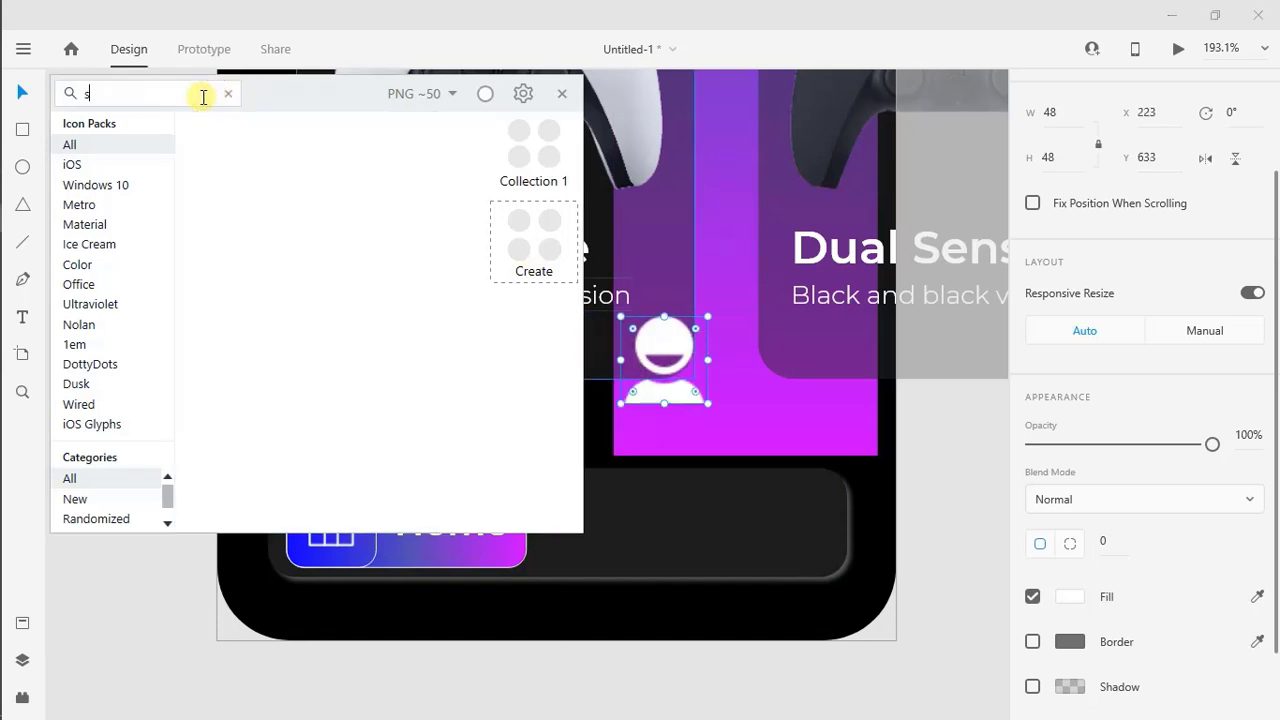
{"action": "type", "text": "etting"}
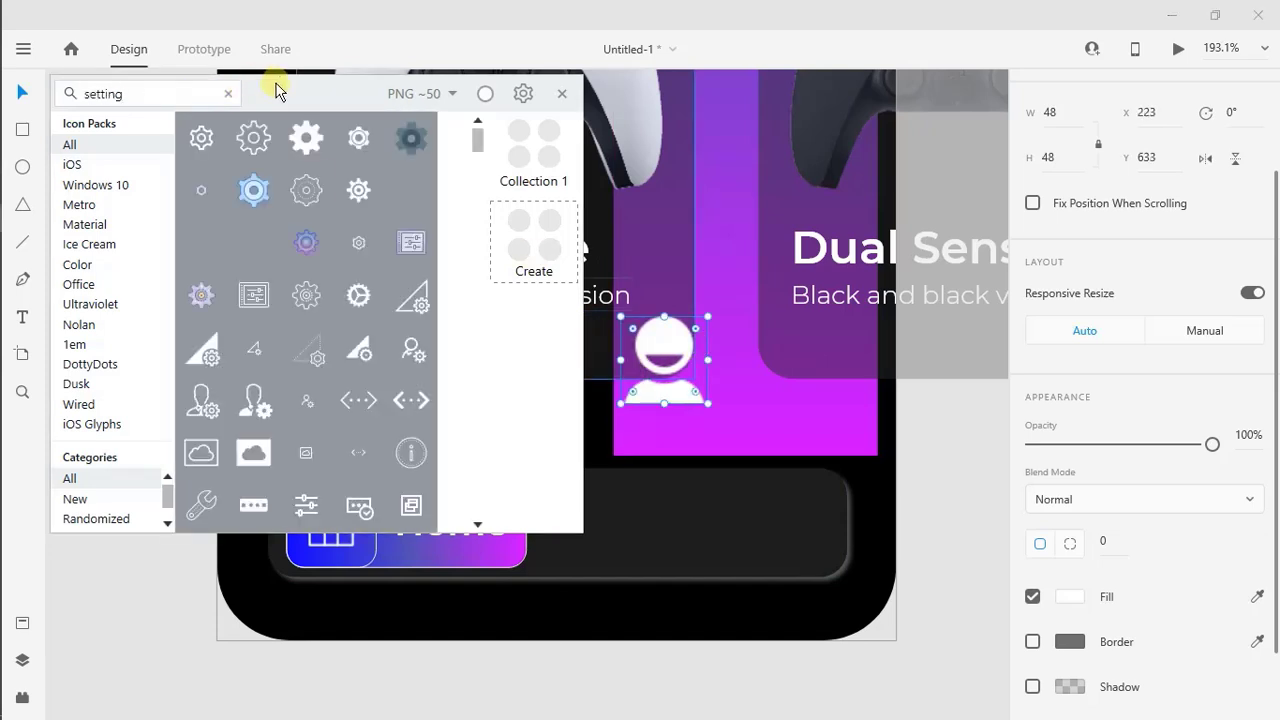
{"action": "right_click", "coordinate": [345, 180]}
{"action": "left_click", "coordinate": [403, 249]}
{"action": "left_click", "coordinate": [640, 480]}
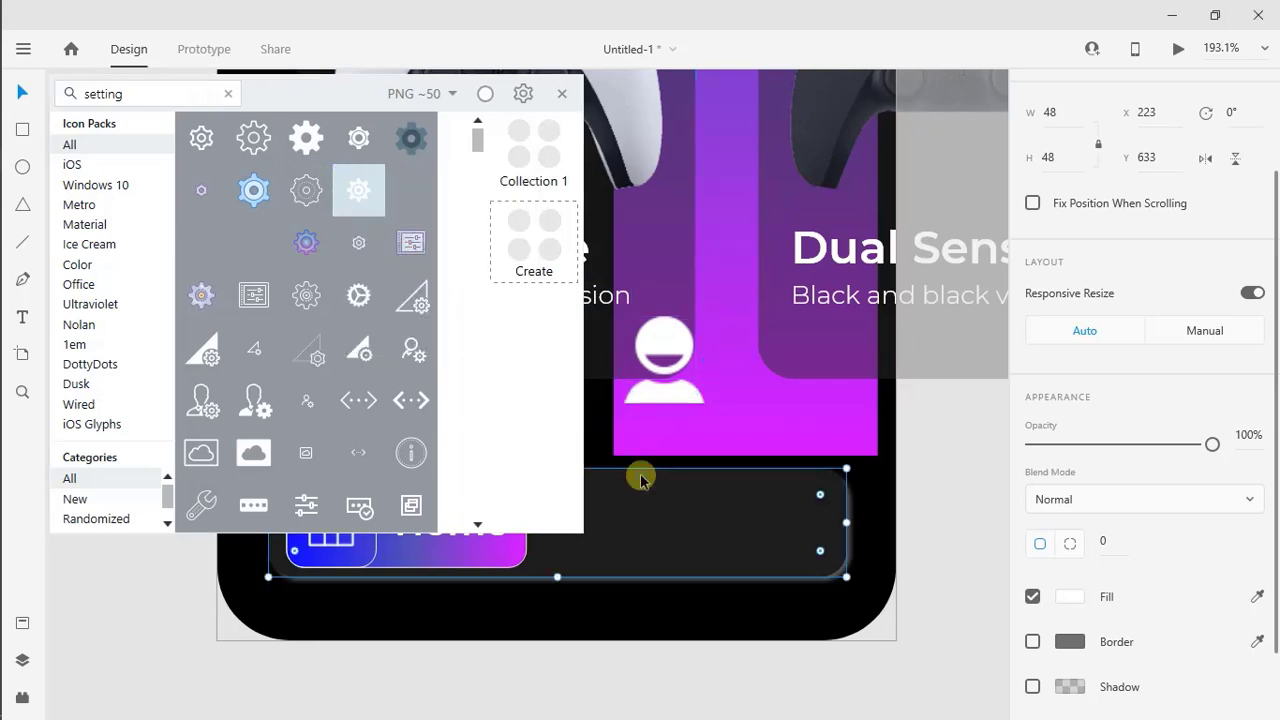
{"action": "right_click", "coordinate": [640, 480]}
{"action": "left_click", "coordinate": [701, 146]}
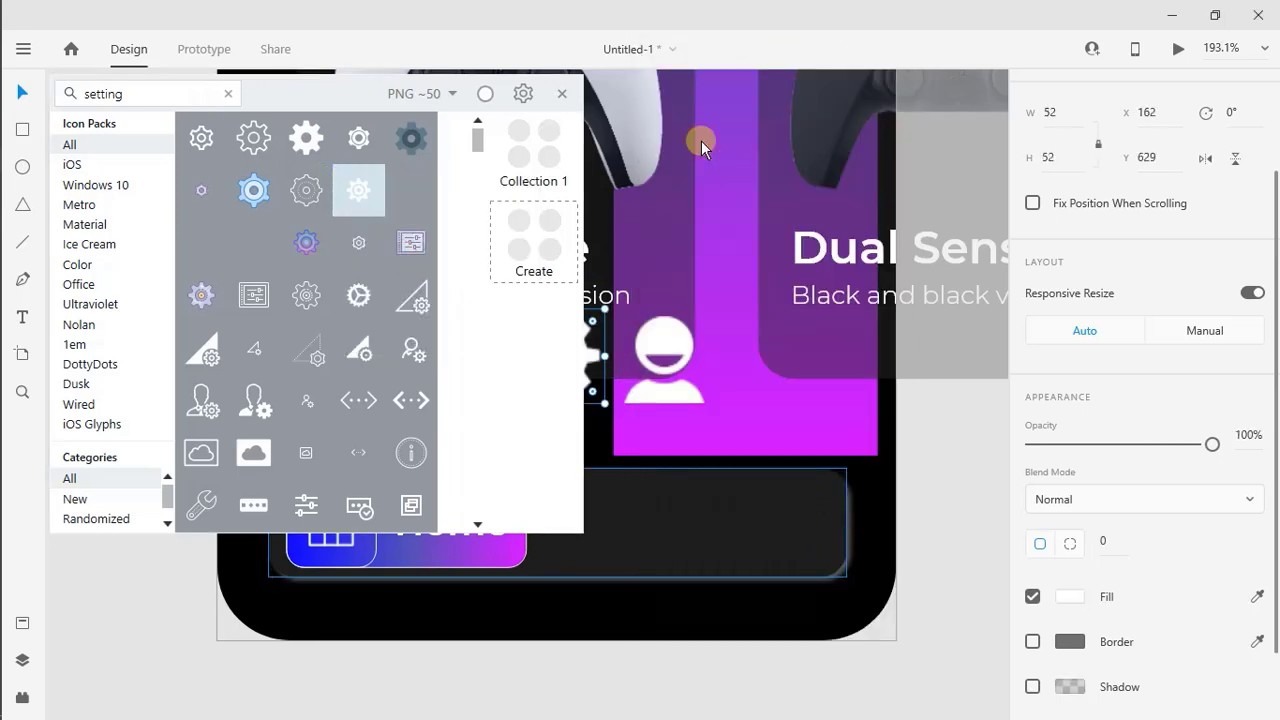
Search the icon library for "tag" and paste the solid white tag icon into the design
{"action": "left_click", "coordinate": [227, 94]}
{"action": "left_click", "coordinate": [154, 96]}
{"action": "type", "text": "tag"}
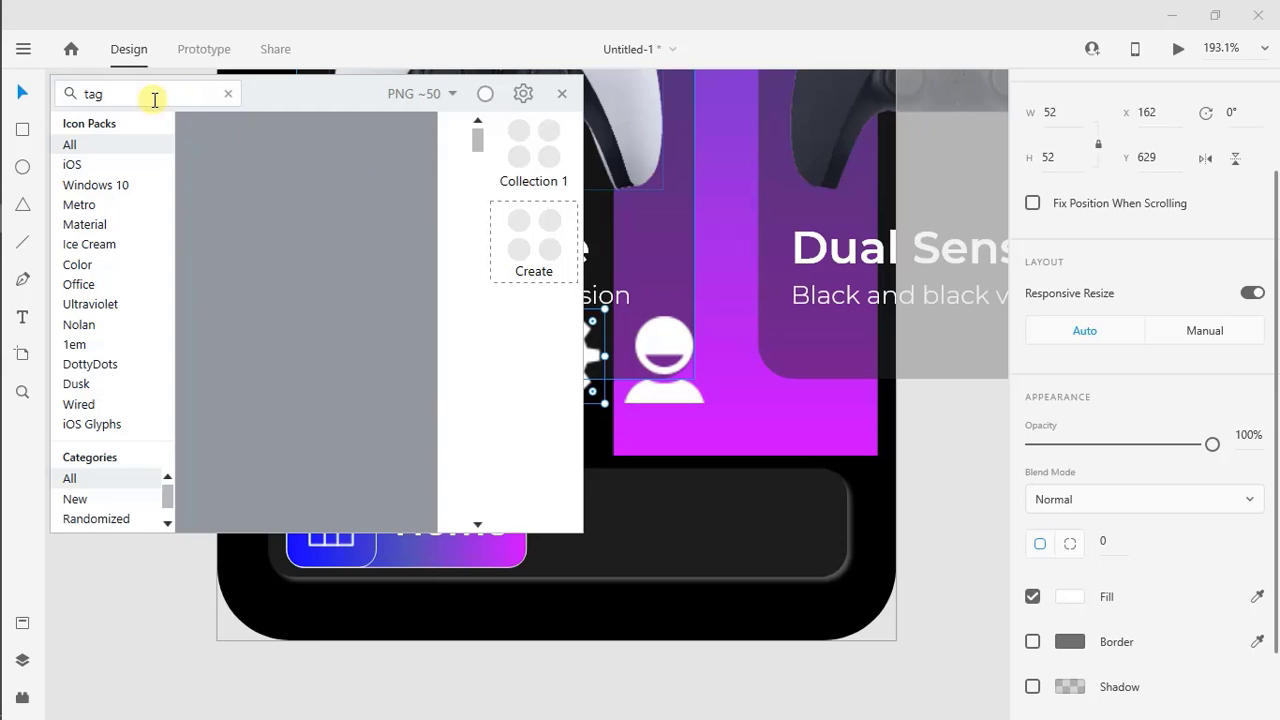
{"action": "right_click", "coordinate": [362, 390]}
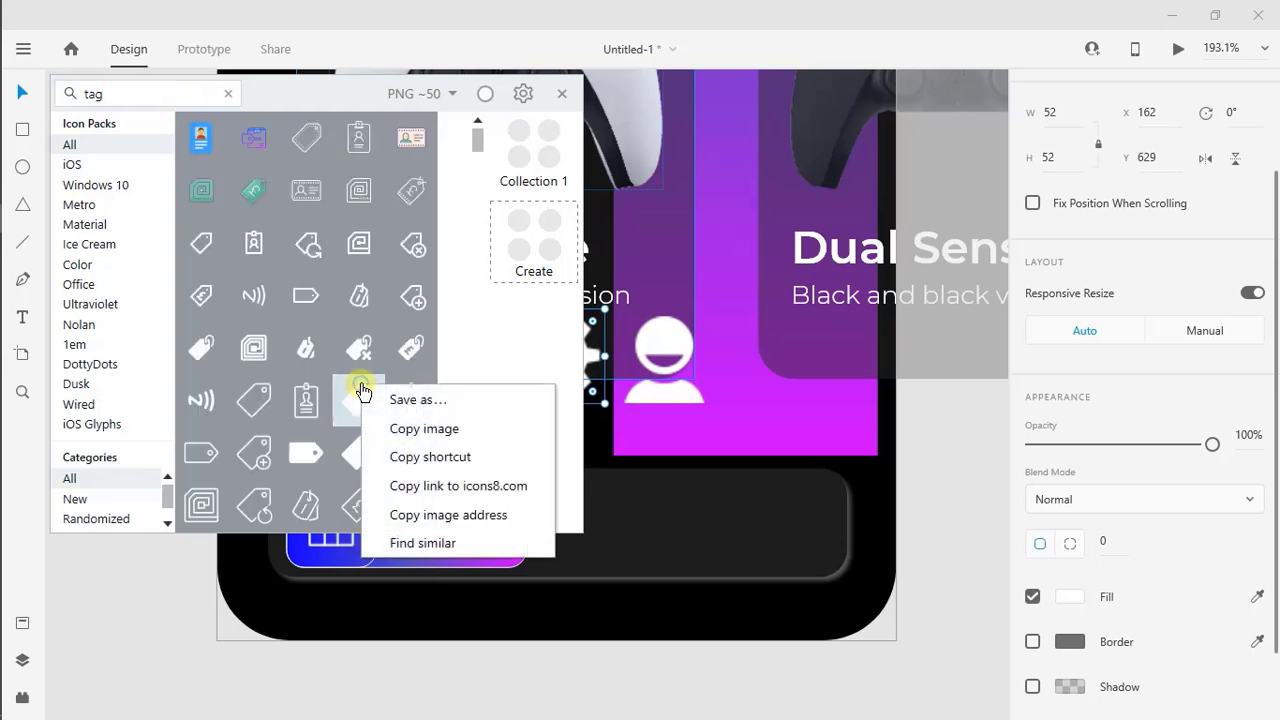
{"action": "left_click", "coordinate": [404, 456]}
{"action": "left_click", "coordinate": [9, 226]}
{"action": "left_click", "coordinate": [600, 508]}
{"action": "right_click", "coordinate": [600, 508]}
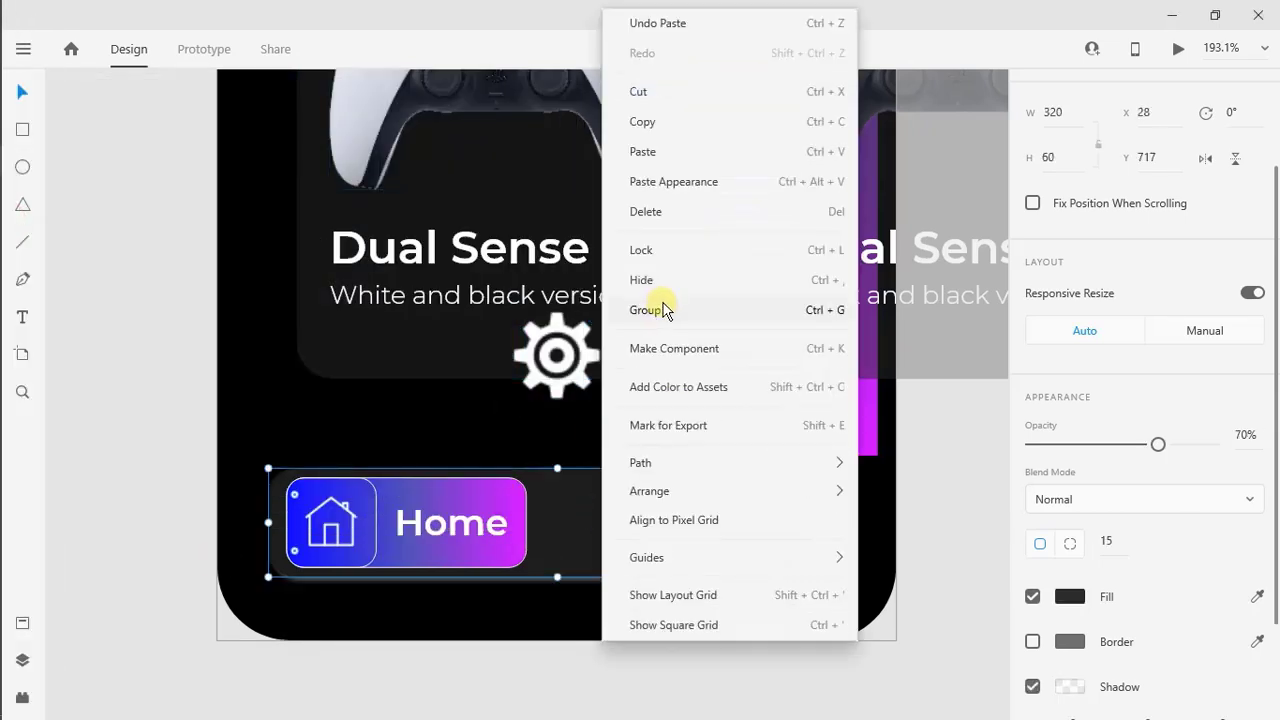
{"action": "left_click", "coordinate": [671, 143]}
Move the tag, user and gear icons onto the bottom navigation bar, to the right of the Home button
{"action": "left_click_drag", "start_coordinate": [562, 374], "coordinate": [806, 520]}
{"action": "left_click_drag", "start_coordinate": [677, 409], "coordinate": [677, 529]}
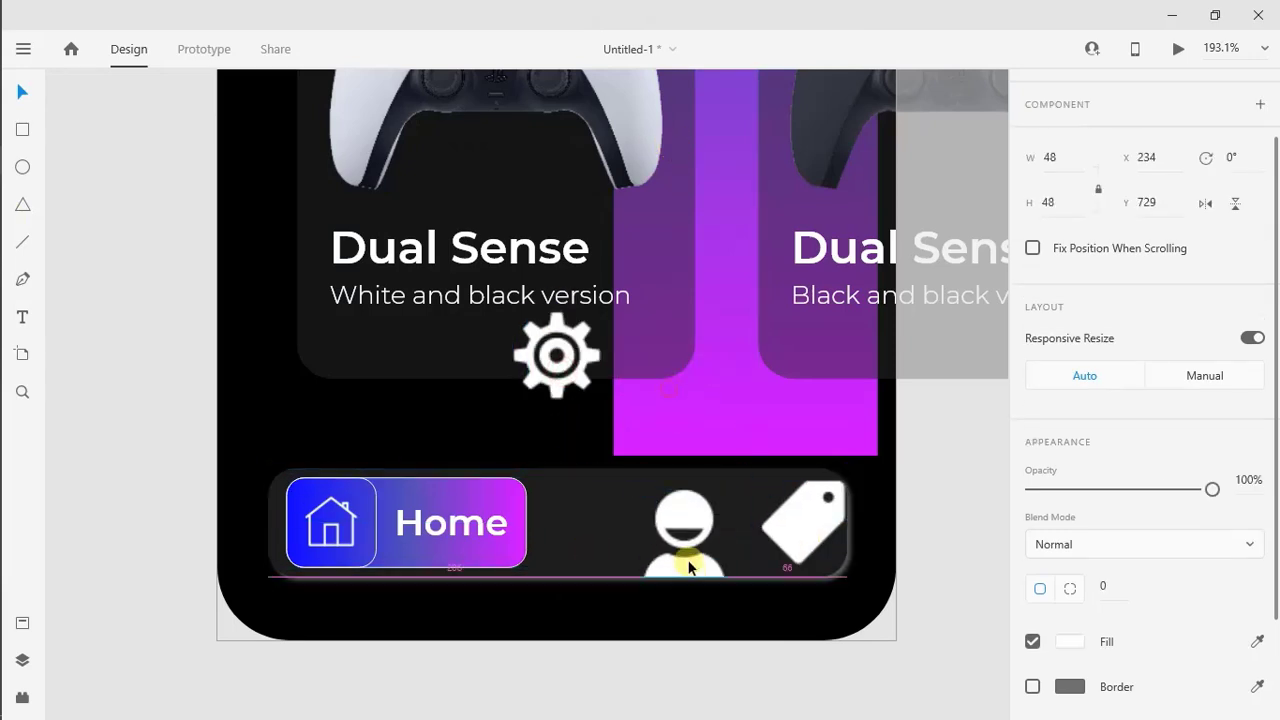
{"action": "left_click_drag", "start_coordinate": [565, 370], "coordinate": [604, 537]}
Resize the gear, user and tag icons together to 30
{"action": "left_click", "coordinate": [684, 522], "text": "shift"}
{"action": "left_click", "coordinate": [800, 518], "text": "shift"}
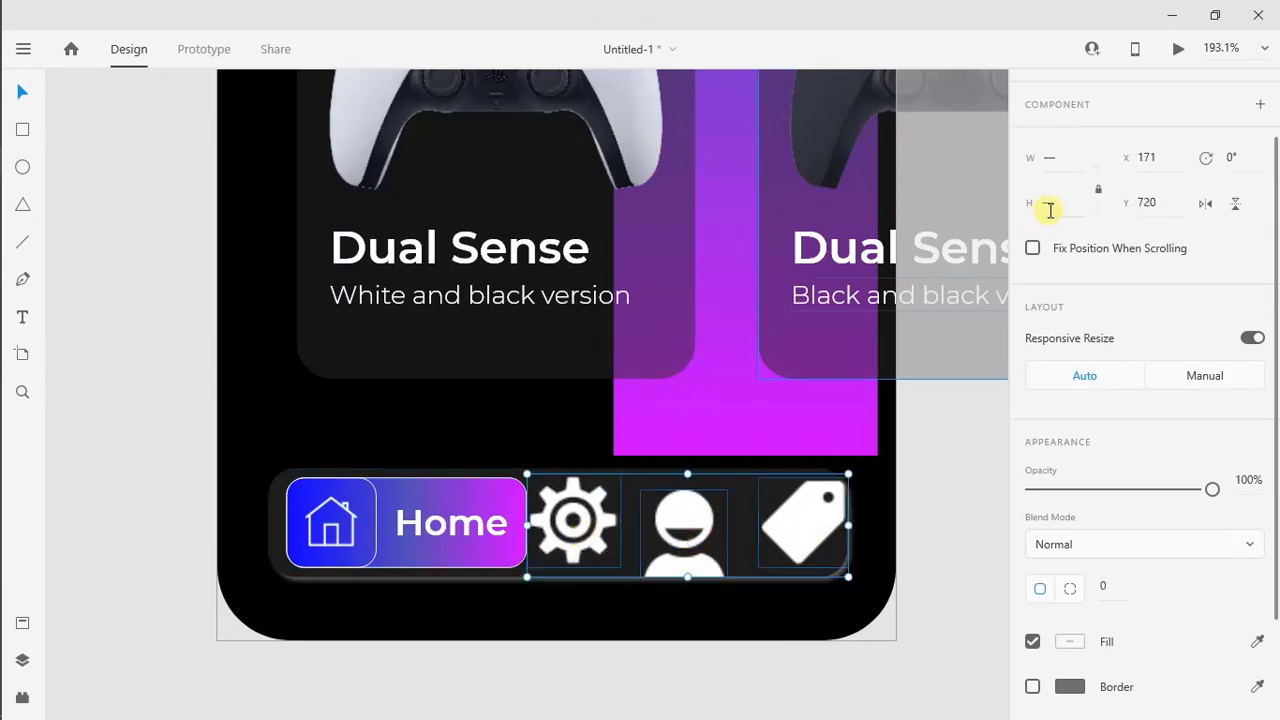
{"action": "type", "text": "30"}
{"action": "key", "text": "Return"}
Rearrange the navigation bar icons in the order user, gear, tag, from left to right
{"action": "left_click", "coordinate": [702, 549]}
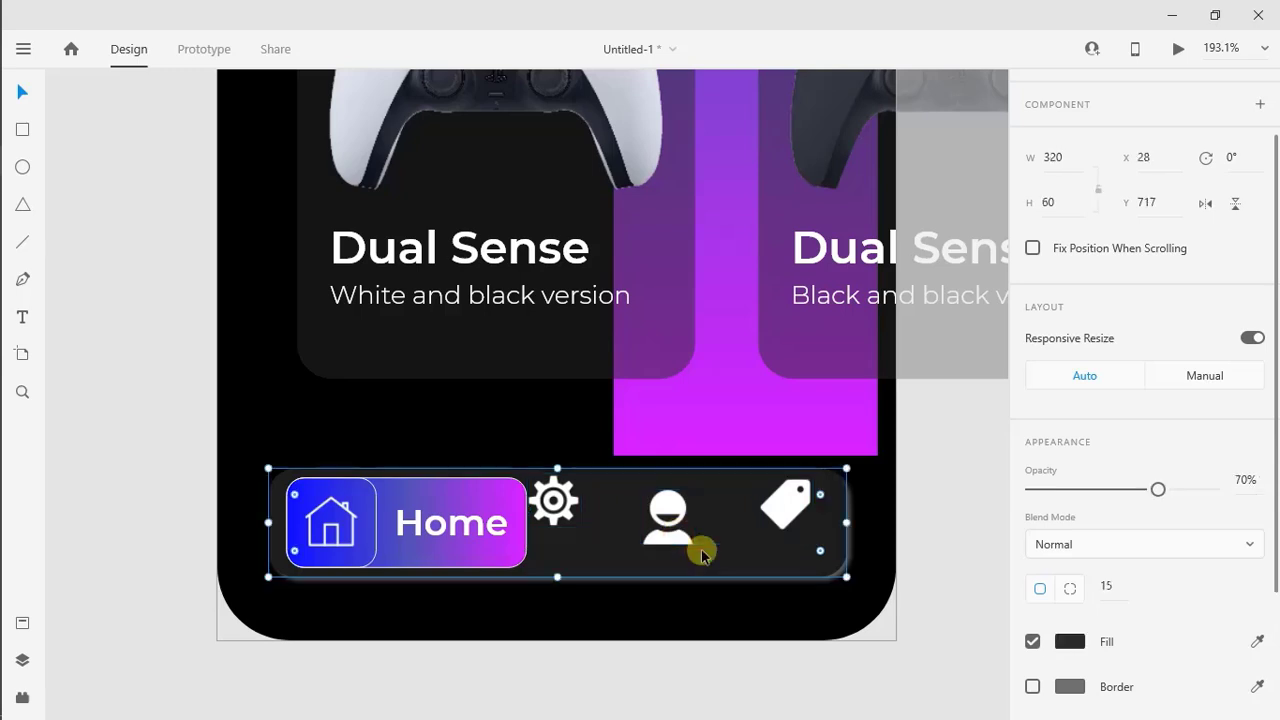
{"action": "left_click_drag", "start_coordinate": [655, 499], "coordinate": [698, 540]}
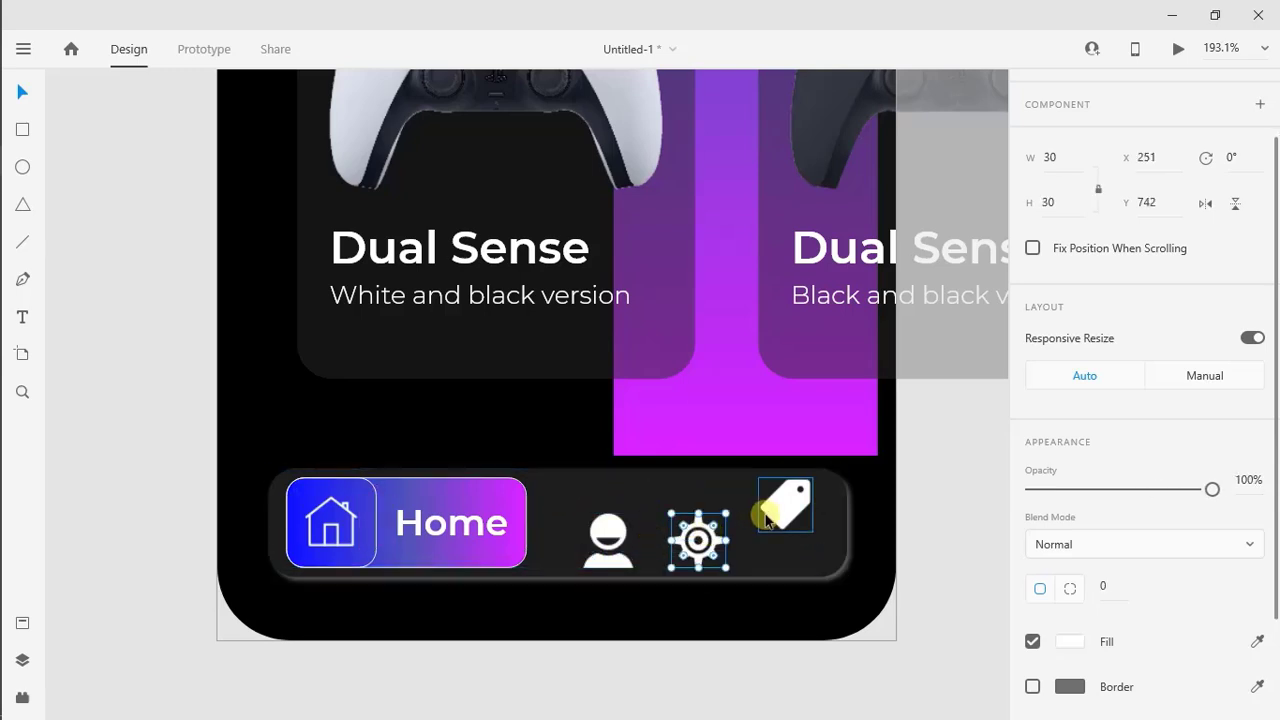
{"action": "left_click_drag", "start_coordinate": [780, 508], "coordinate": [785, 545]}
Set the size of the user, gear and tag icons to 28 by 28
{"action": "left_click", "coordinate": [714, 558], "text": "shift"}
{"action": "left_click", "coordinate": [612, 548], "text": "shift"}
{"action": "left_click", "coordinate": [1066, 214]}
{"action": "type", "text": "28"}
{"action": "key", "text": "Return"}
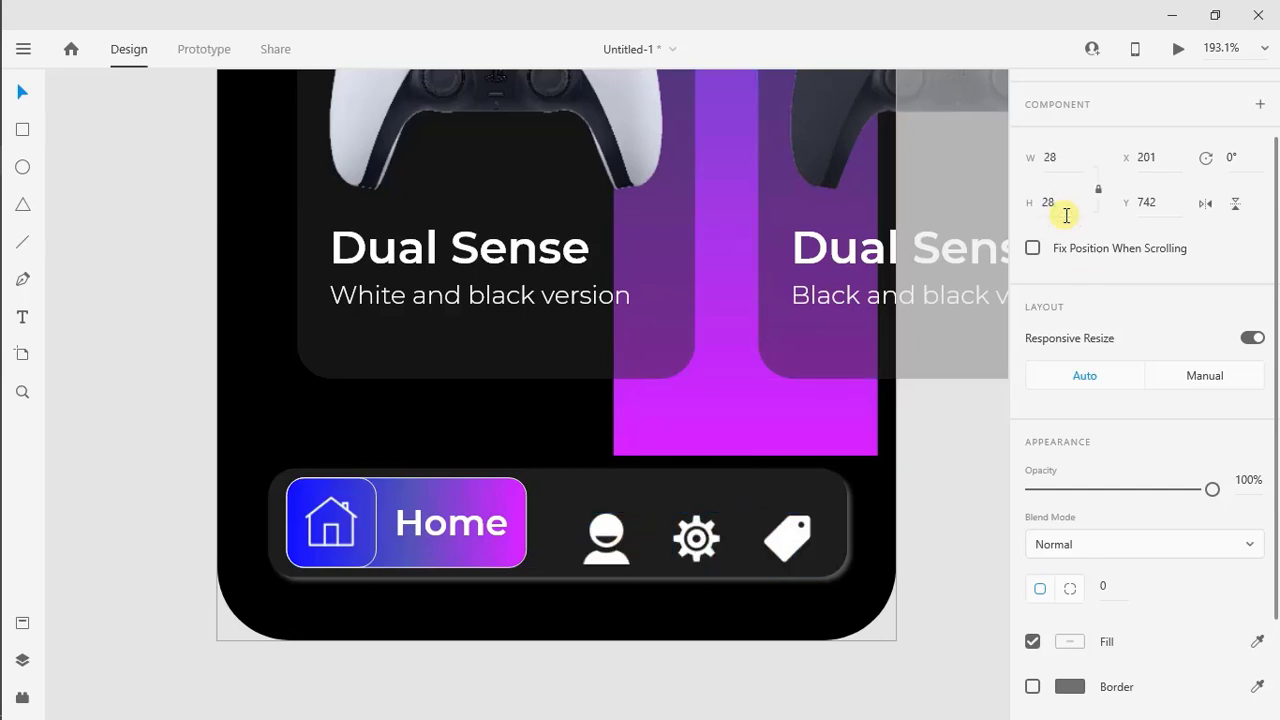
{"action": "left_click", "coordinate": [749, 496]}
Align the user, gear and tag icons in an evenly spaced row, centred vertically in the navigation bar
{"action": "left_click_drag", "start_coordinate": [610, 561], "coordinate": [610, 541]}
{"action": "left_click_drag", "start_coordinate": [696, 539], "coordinate": [692, 526]}
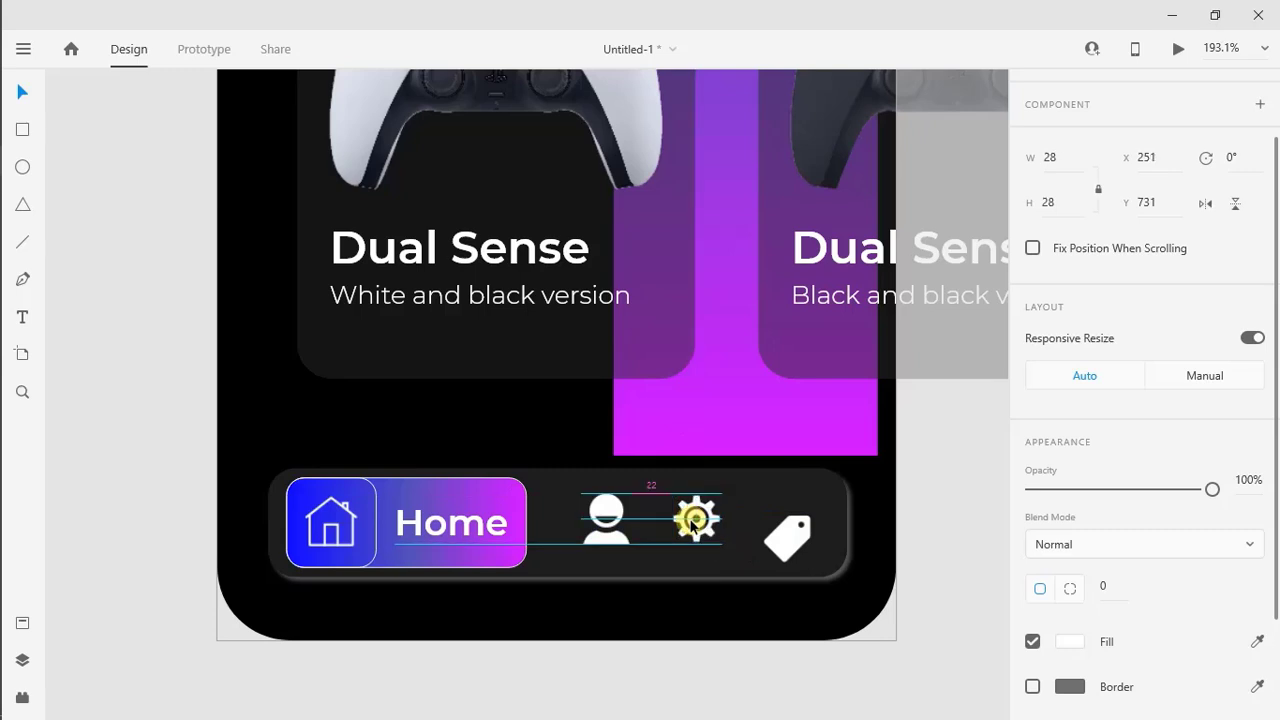
{"action": "left_click_drag", "start_coordinate": [799, 537], "coordinate": [816, 516]}
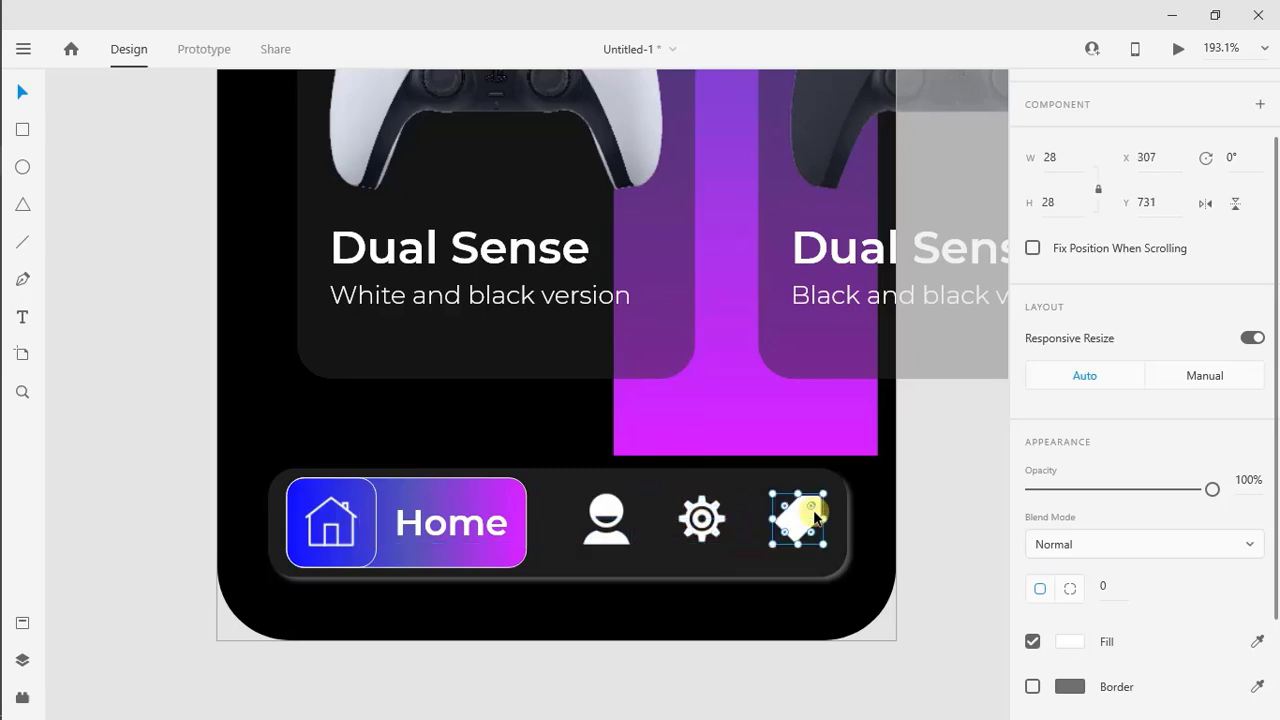
{"action": "mouse_move", "coordinate": [606, 514]}
{"action": "left_mouse_down"}
{"action": "mouse_move", "coordinate": [612, 530]}
{"action": "mouse_move", "coordinate": [596, 532]}
{"action": "left_mouse_up"}
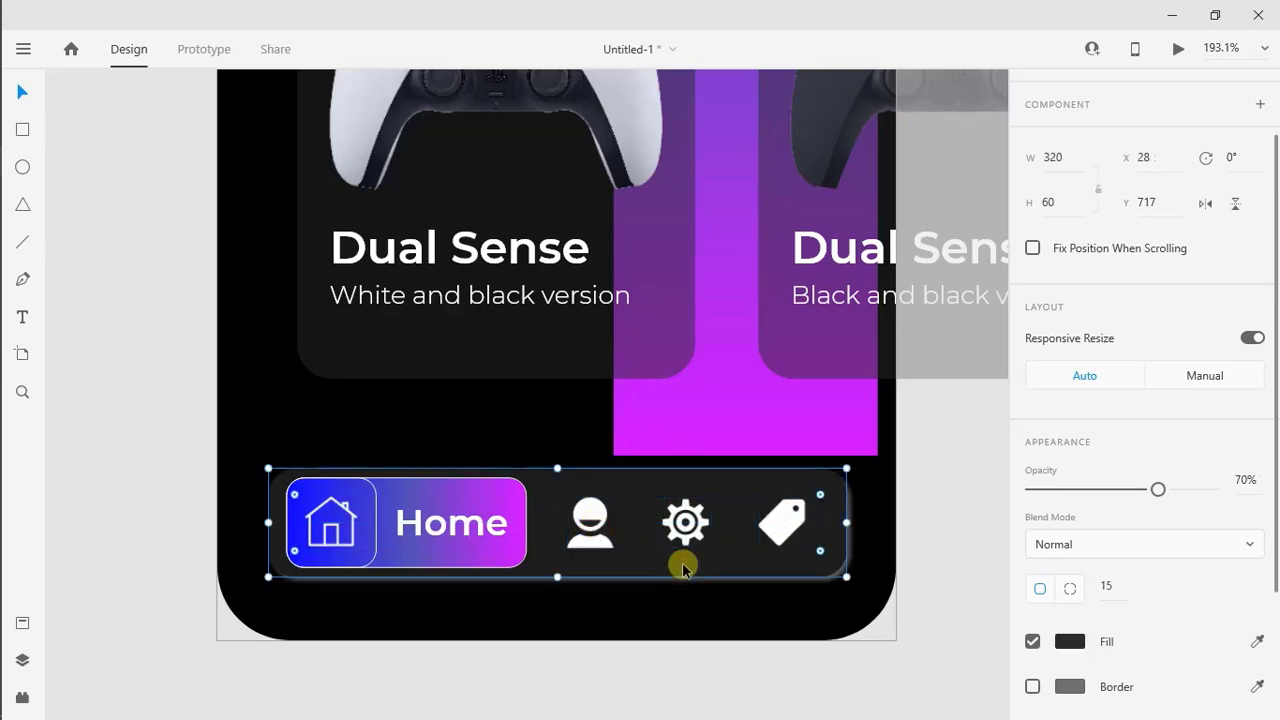
{"action": "scroll", "coordinate": [683, 563], "scroll_direction": "down", "scroll_amount": 3}
{"action": "left_click", "coordinate": [723, 646]}
{"action": "key", "text": "ctrl+0"}
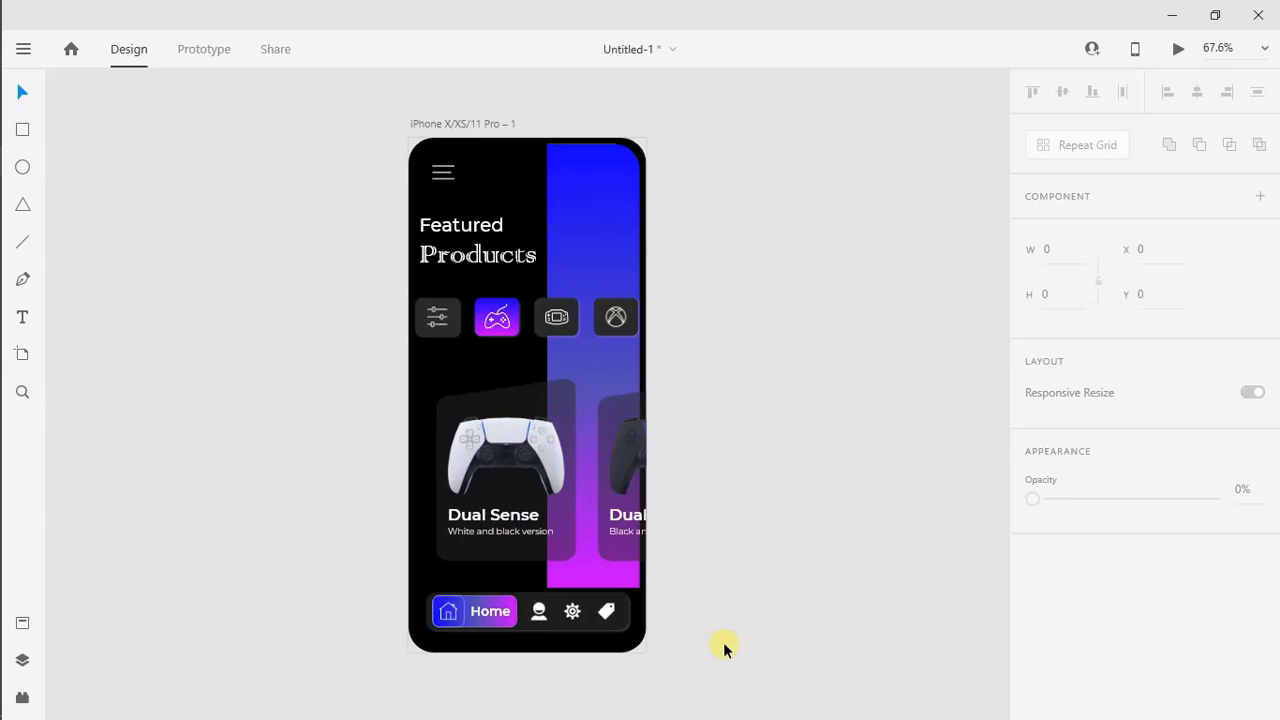
Duplicate the finished iPhone X/XS/11 Pro artboard and move the copy further right, leaving a wide gap beside the original
{"action": "left_click", "coordinate": [483, 121]}
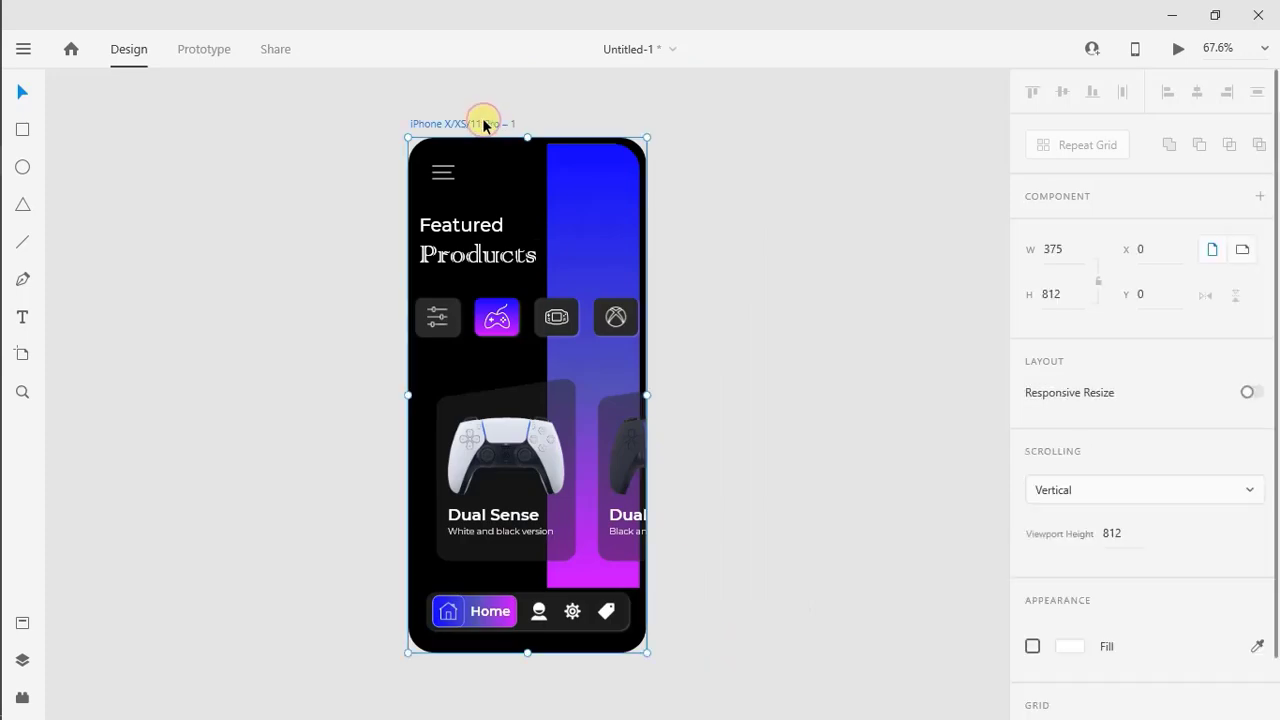
{"action": "right_click", "coordinate": [487, 123]}
{"action": "left_click", "coordinate": [510, 245]}
{"action": "right_click", "coordinate": [740, 195]}
{"action": "left_click", "coordinate": [786, 284]}
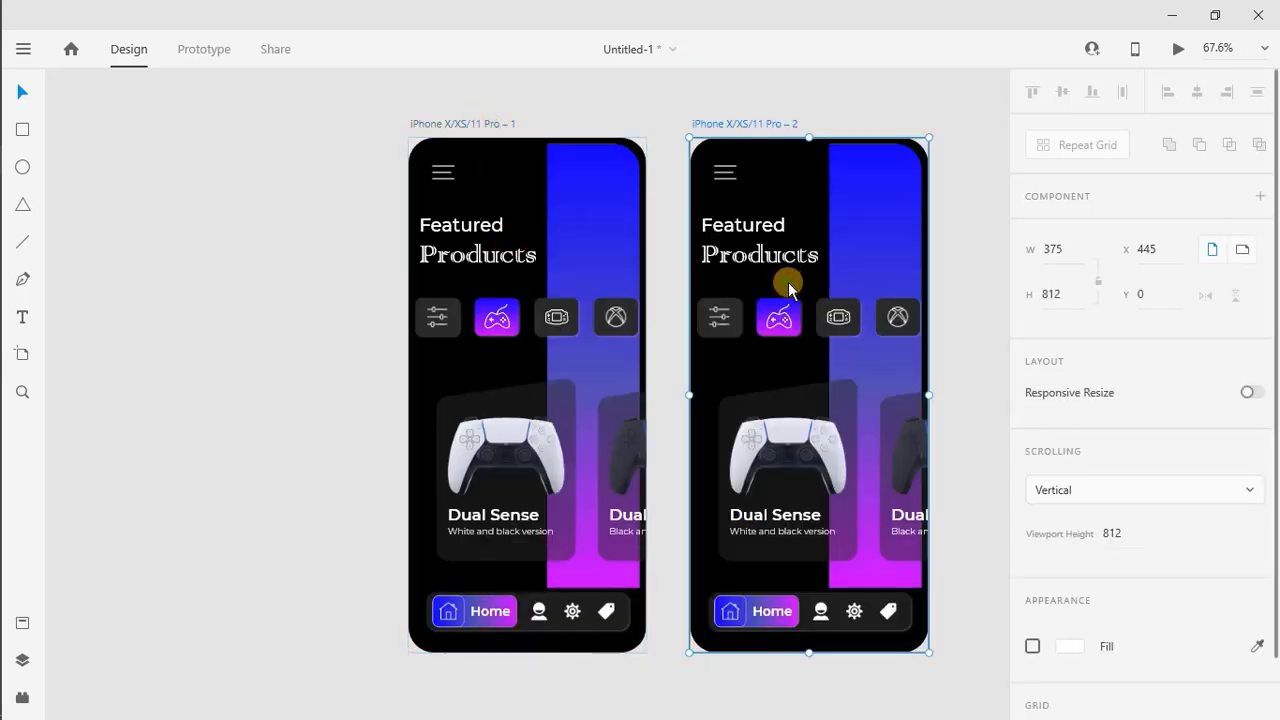
{"action": "scroll", "coordinate": [660, 215], "scroll_direction": "right", "scroll_amount": 3}
{"action": "left_click_drag", "start_coordinate": [542, 122], "coordinate": [671, 126]}
Shift both controller cards on the second artboard left so the black and black version card sits inside the screen
{"action": "left_click", "coordinate": [735, 400]}
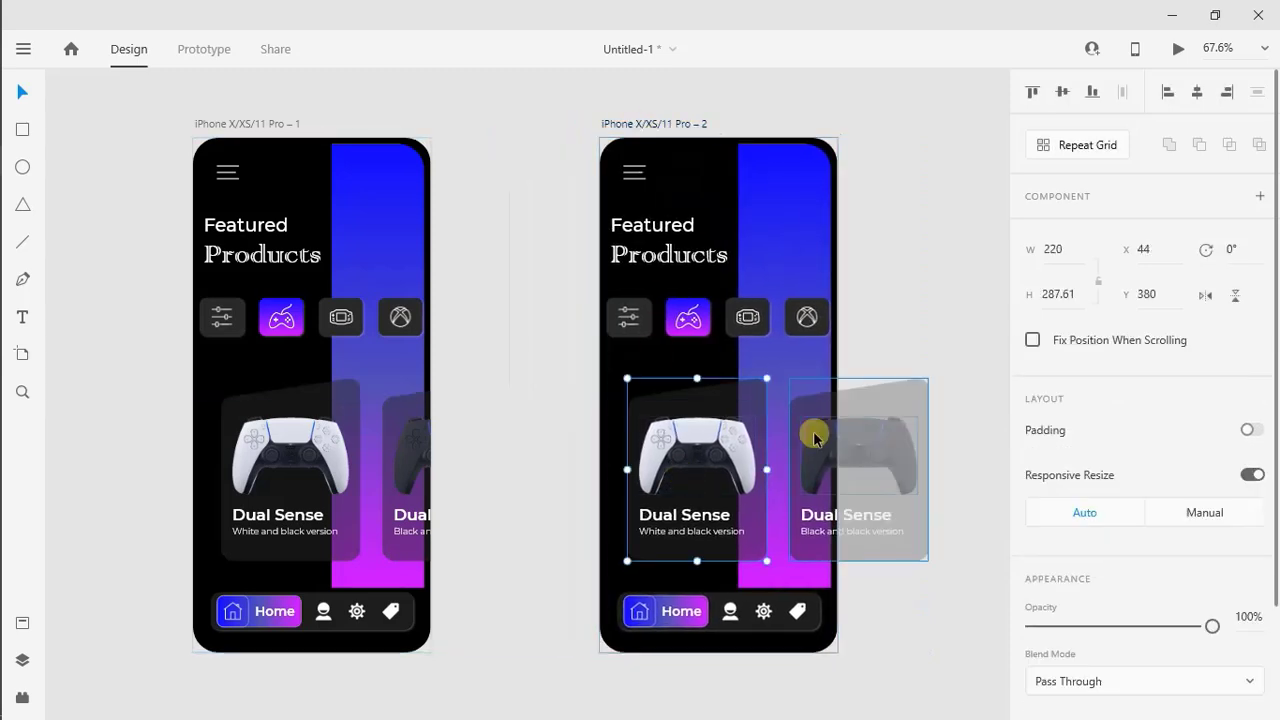
{"action": "key", "text": "Left"}
{"action": "key", "text": "Left"}
{"action": "key", "text": "Left"}
{"action": "key", "text": "Left"}
{"action": "key", "text": "Left"}
{"action": "key", "text": "Left"}
{"action": "key", "text": "Left"}
{"action": "key", "text": "Left"}
{"action": "key", "text": "Left"}
{"action": "key", "text": "Left"}
{"action": "key", "text": "Left"}
{"action": "key", "text": "Left"}
{"action": "key", "text": "Left"}
{"action": "key", "text": "Left"}
{"action": "key", "text": "Left"}
{"action": "key", "text": "Left"}
{"action": "key", "text": "Left"}
{"action": "key", "text": "Left"}
{"action": "key", "text": "Left"}
{"action": "key", "text": "Left"}
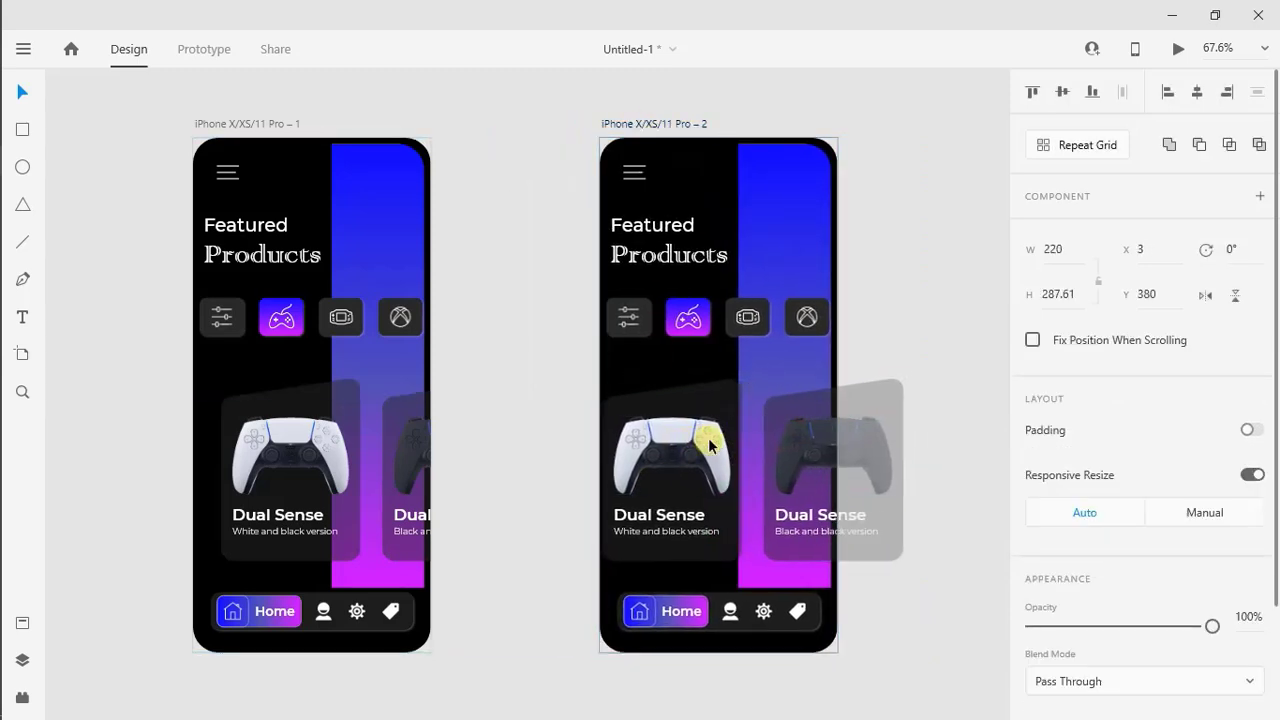
{"action": "key", "text": "Left"}
{"action": "key", "text": "Left"}
{"action": "key", "text": "Left"}
{"action": "key", "text": "Left"}
{"action": "key", "text": "Left"}
{"action": "key", "text": "Left"}
{"action": "key", "text": "Left"}
{"action": "key", "text": "Left"}
{"action": "key", "text": "Left"}
{"action": "key", "text": "Left"}
{"action": "key", "text": "Left"}
{"action": "key", "text": "Left"}
{"action": "key", "text": "Left"}
{"action": "key", "text": "Left"}
{"action": "key", "text": "Left"}
{"action": "key", "text": "Left"}
{"action": "key", "text": "Left"}
{"action": "key", "text": "Left"}
{"action": "key", "text": "Left"}
{"action": "key", "text": "Left"}
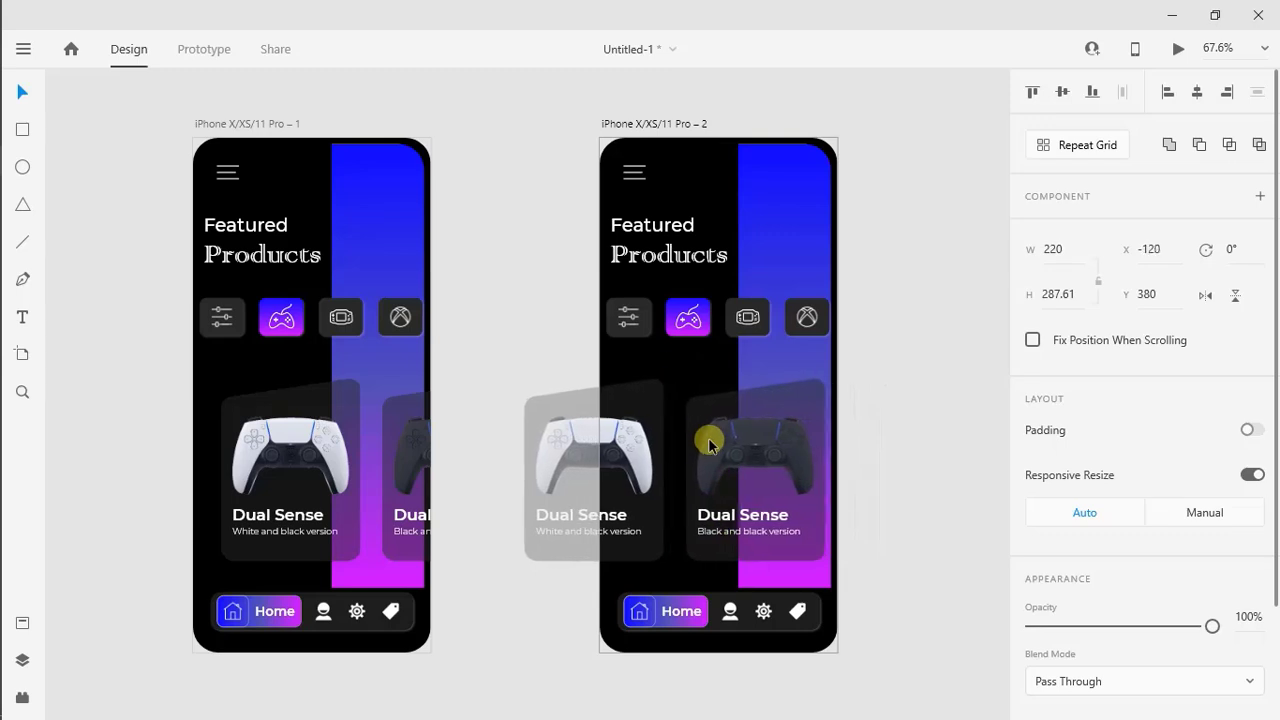
Move the second artboard back left, close beside the first one
{"action": "left_click", "coordinate": [894, 422]}
{"action": "left_click_drag", "start_coordinate": [677, 123], "coordinate": [539, 122]}
{"action": "left_click", "coordinate": [832, 277]}
Paste another copy of the original home screen artboard to the right of the second artboard
{"action": "scroll", "coordinate": [832, 277], "scroll_direction": "right", "scroll_amount": 2}
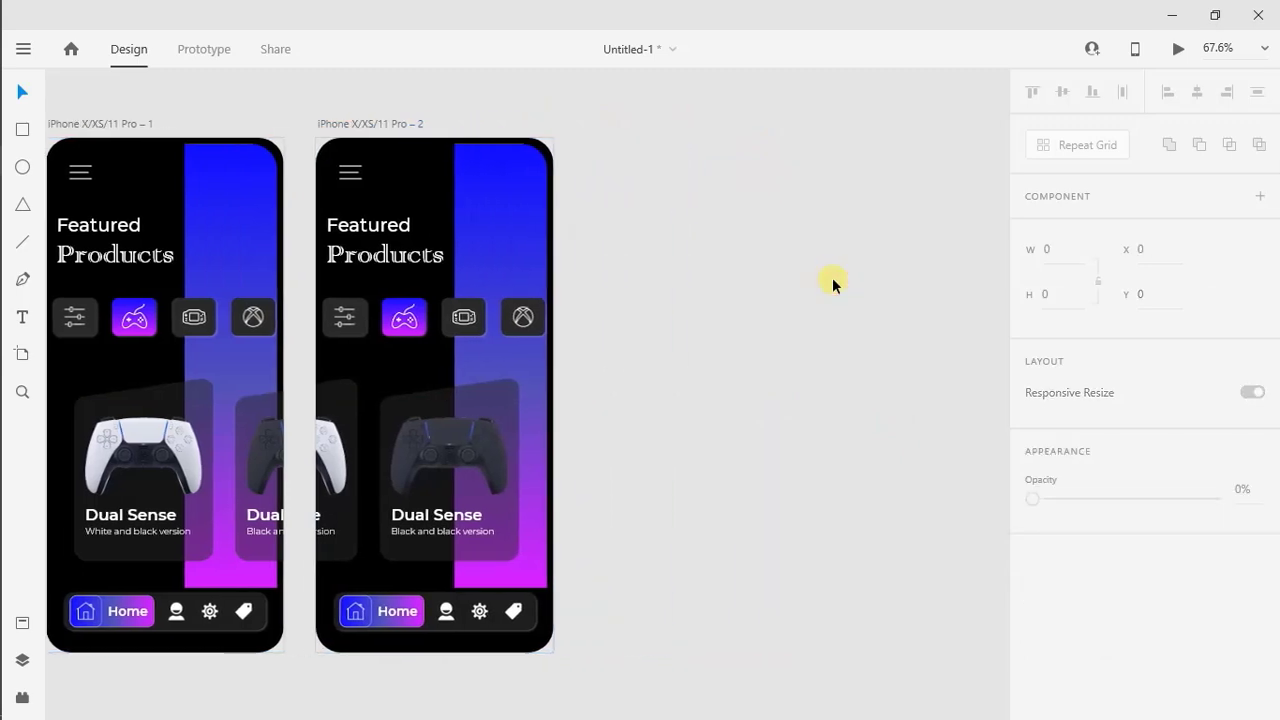
{"action": "right_click", "coordinate": [791, 226]}
{"action": "left_click", "coordinate": [836, 309]}
{"action": "scroll", "coordinate": [830, 312], "scroll_direction": "right", "scroll_amount": 5}
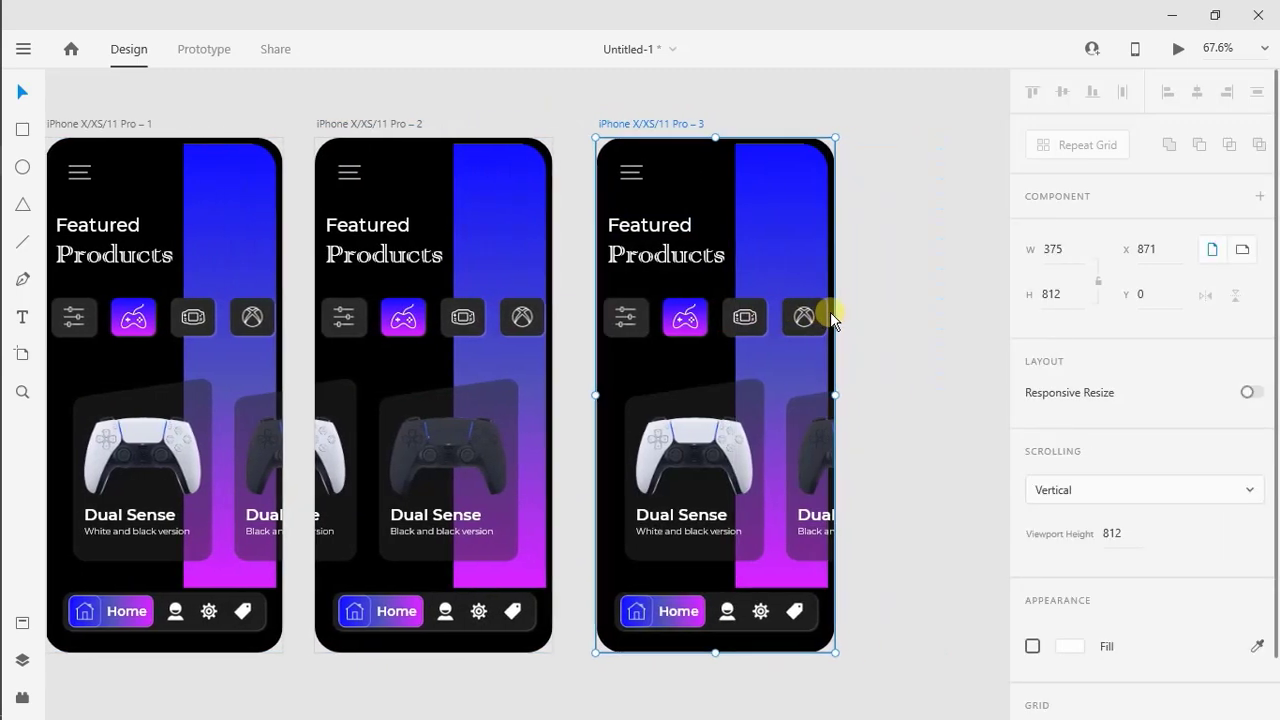
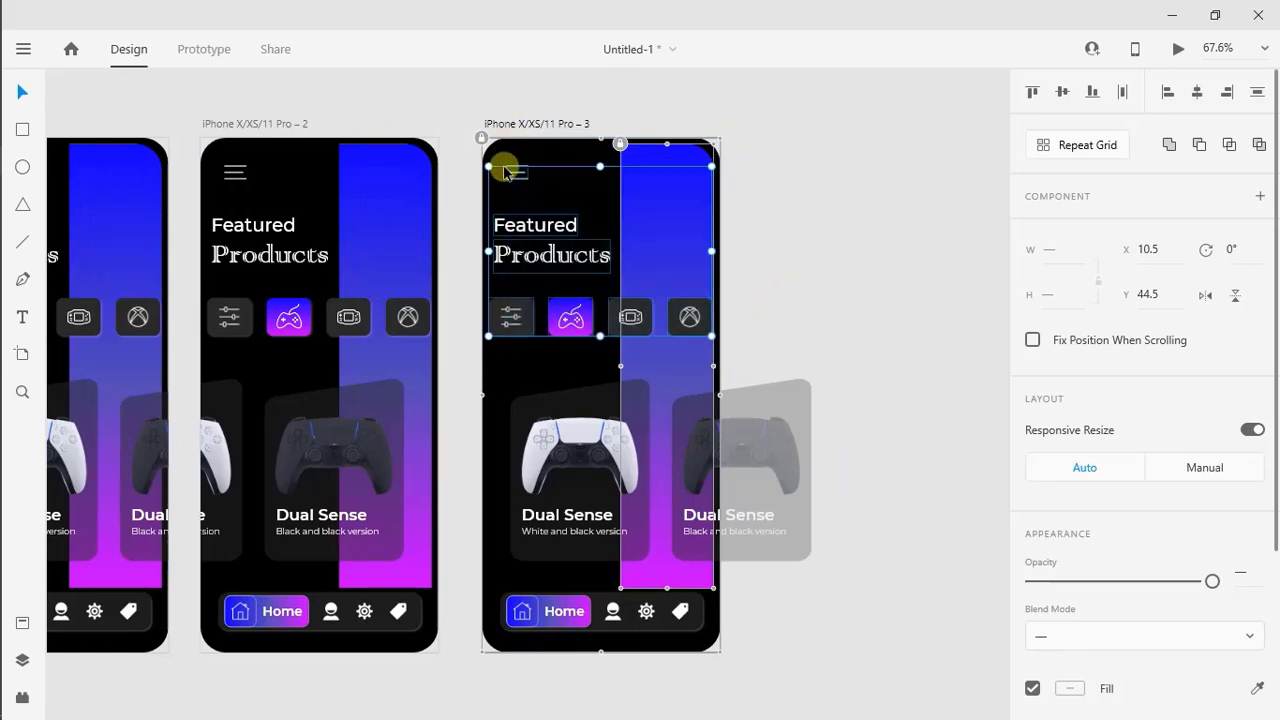
Delete the menu icon, heading, category buttons and black and black version card from the third artboard
{"action": "key", "text": "Delete"}
{"action": "left_click", "coordinate": [680, 445]}
{"action": "key", "text": "Delete"}
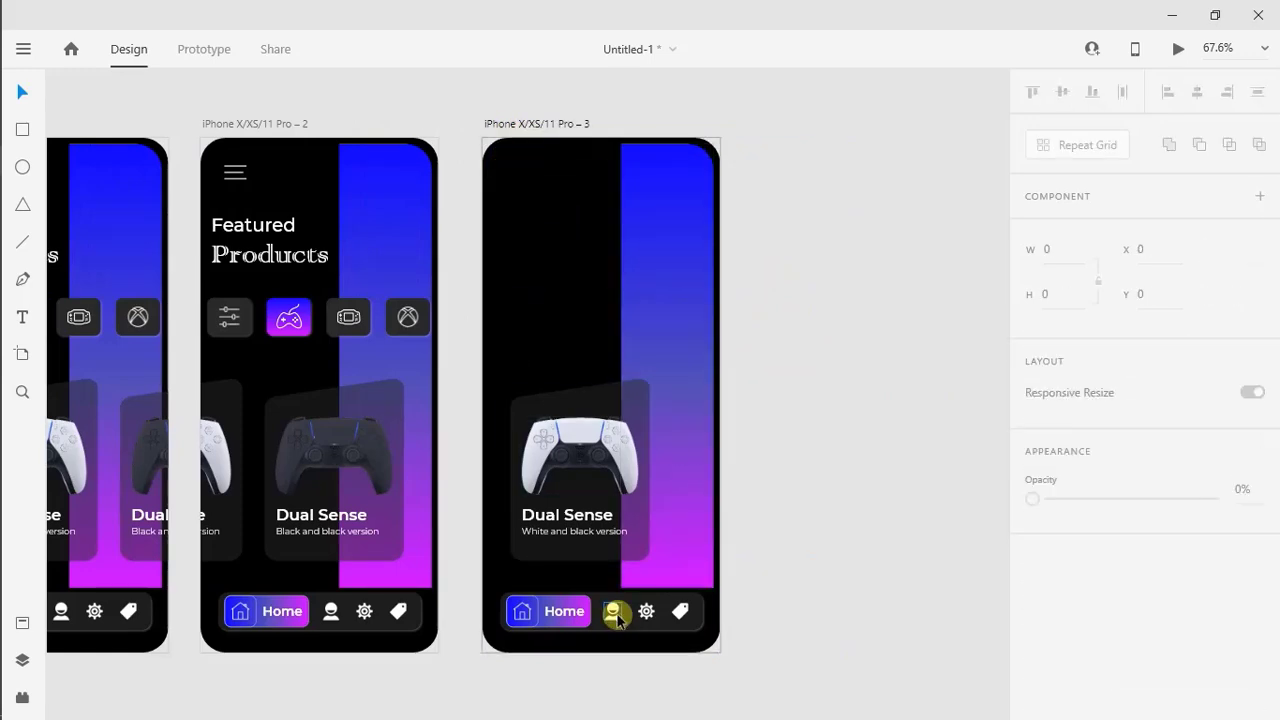
Move the white and black version card up toward the middle of the third artboard and ungroup it
{"action": "left_click_drag", "start_coordinate": [578, 458], "coordinate": [600, 340]}
{"action": "right_click", "coordinate": [600, 340]}
{"action": "left_click", "coordinate": [633, 340]}
{"action": "left_click", "coordinate": [766, 321]}
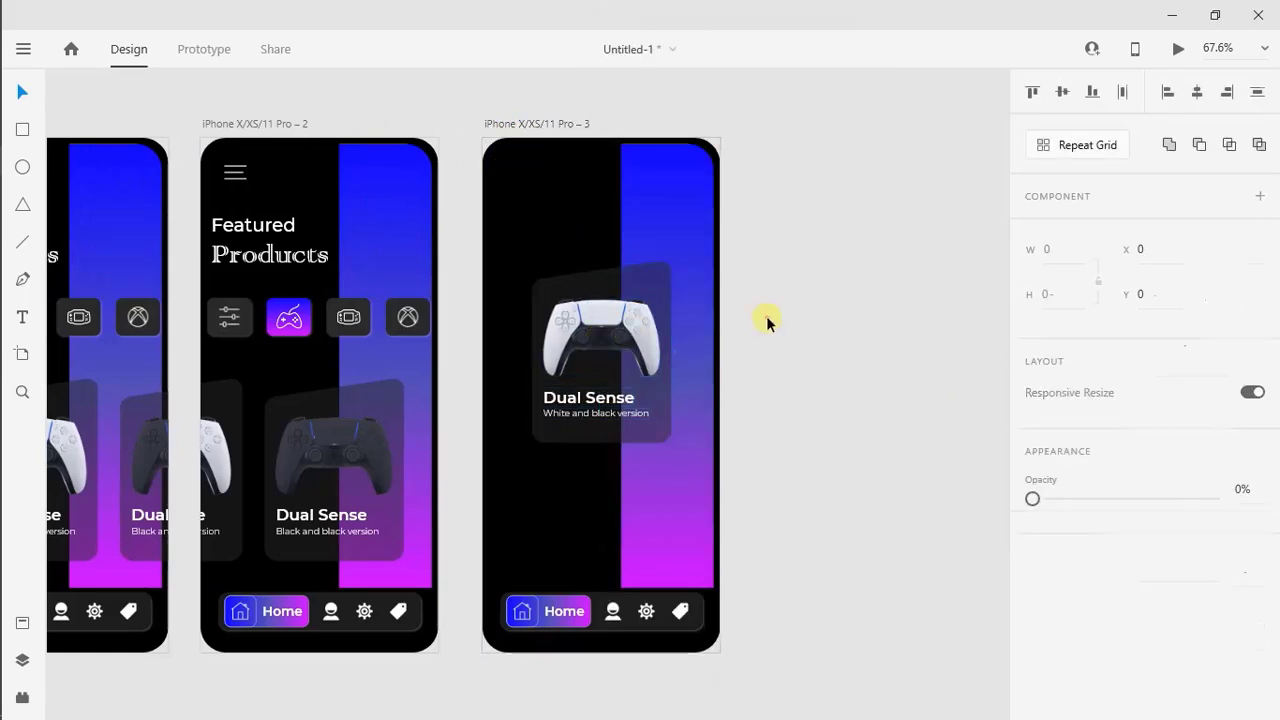
Delete the controller card's background panel, then unlock and delete the vertical gradient strip on the third artboard
{"action": "left_click", "coordinate": [642, 292]}
{"action": "key", "text": "Delete"}
{"action": "left_click", "coordinate": [676, 374]}
{"action": "left_click", "coordinate": [620, 147]}
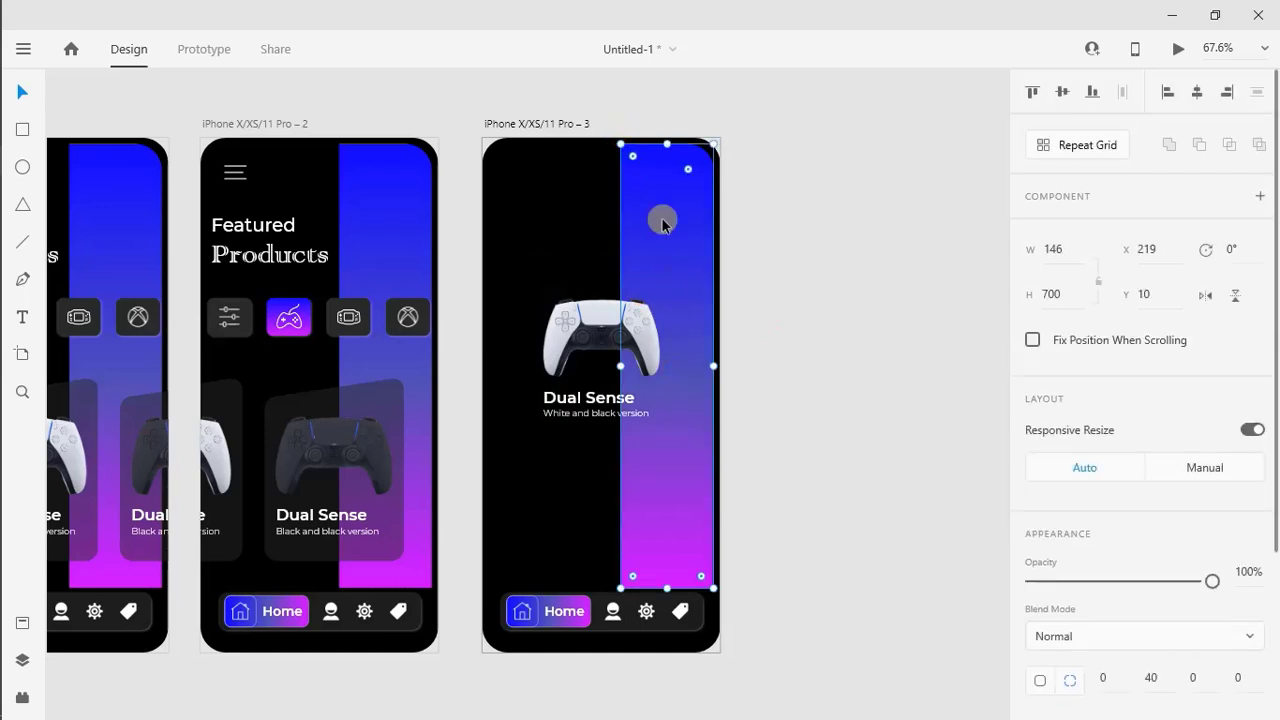
{"action": "key", "text": "Delete"}
Draw a rectangle across the upper part of the third artboard and set its size to 355 by 220
{"action": "scroll", "coordinate": [320, 160], "scroll_direction": "up", "scroll_amount": 1}
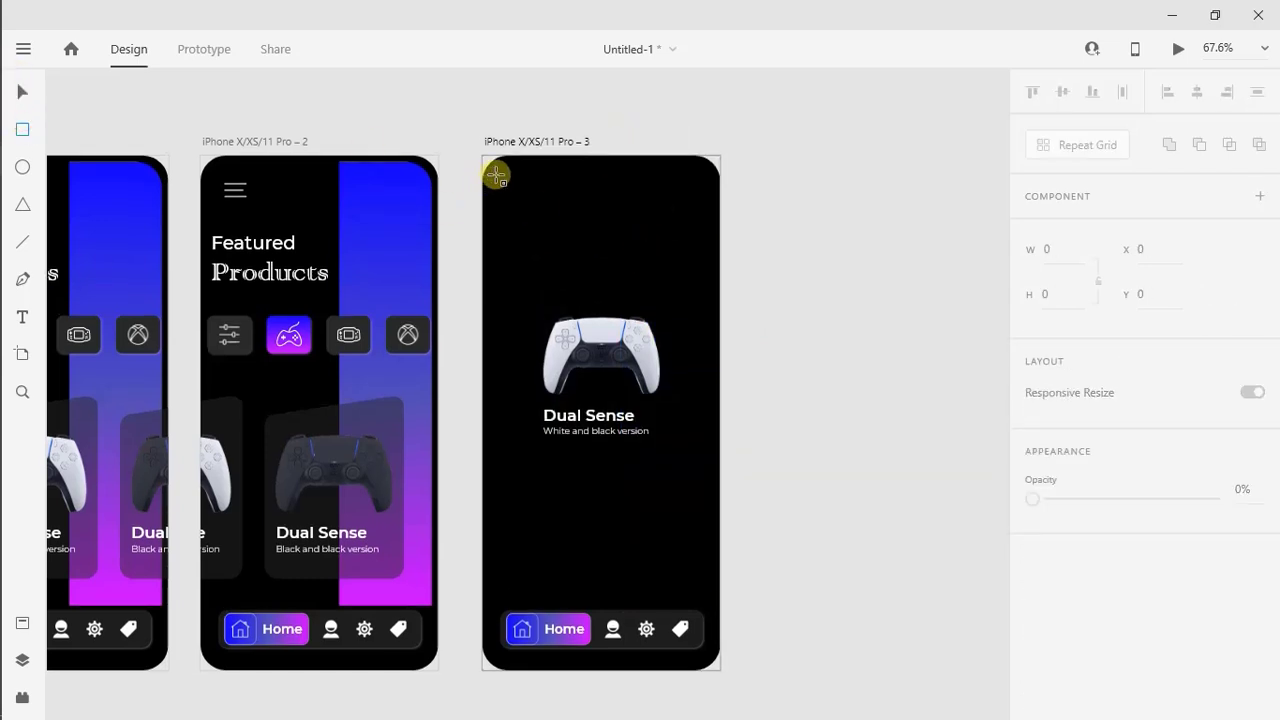
{"action": "left_click_drag", "start_coordinate": [500, 175], "coordinate": [706, 330]}
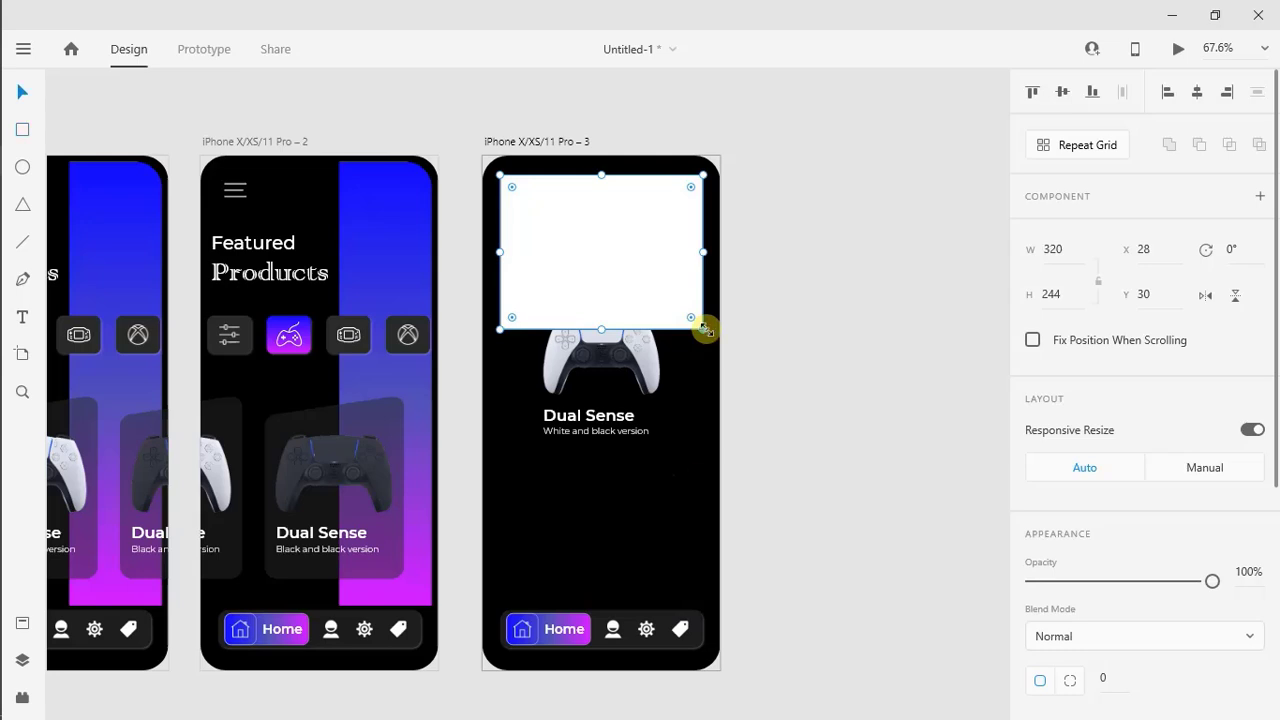
{"action": "type", "text": "220"}
{"action": "key", "text": "Return"}
{"action": "left_click", "coordinate": [1074, 258]}
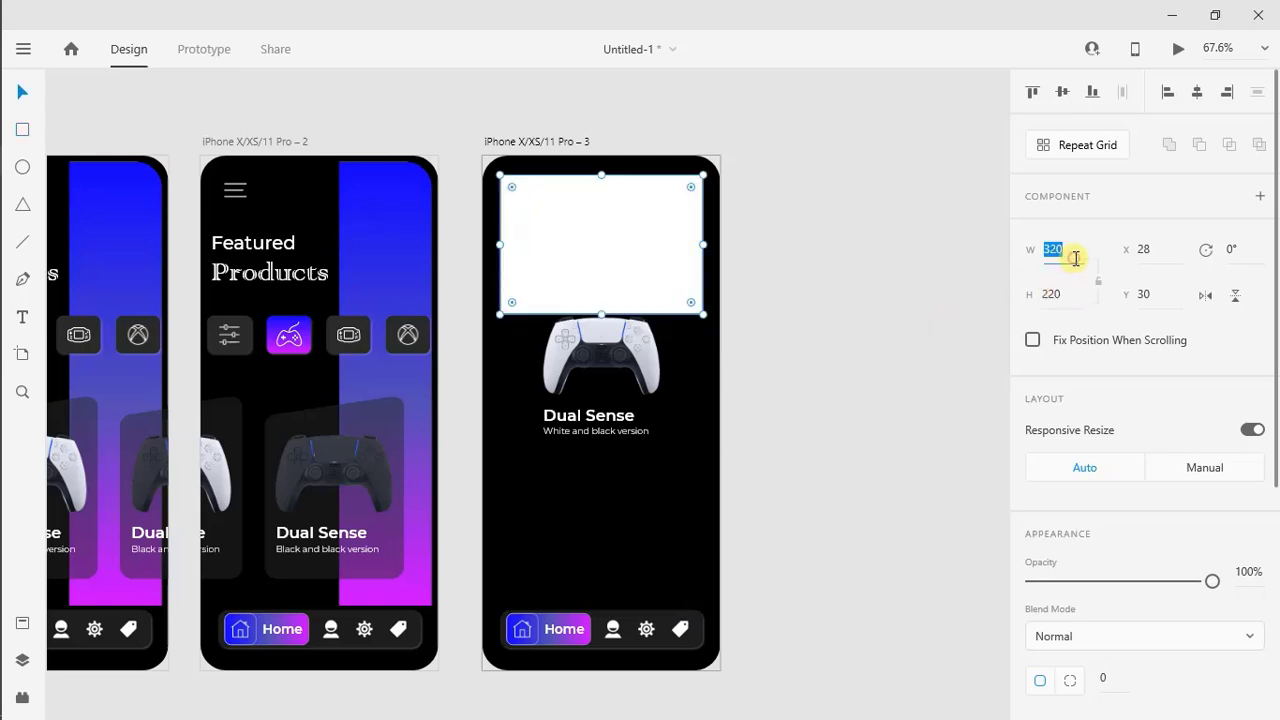
{"action": "type", "text": "355"}
{"action": "key", "text": "Return"}
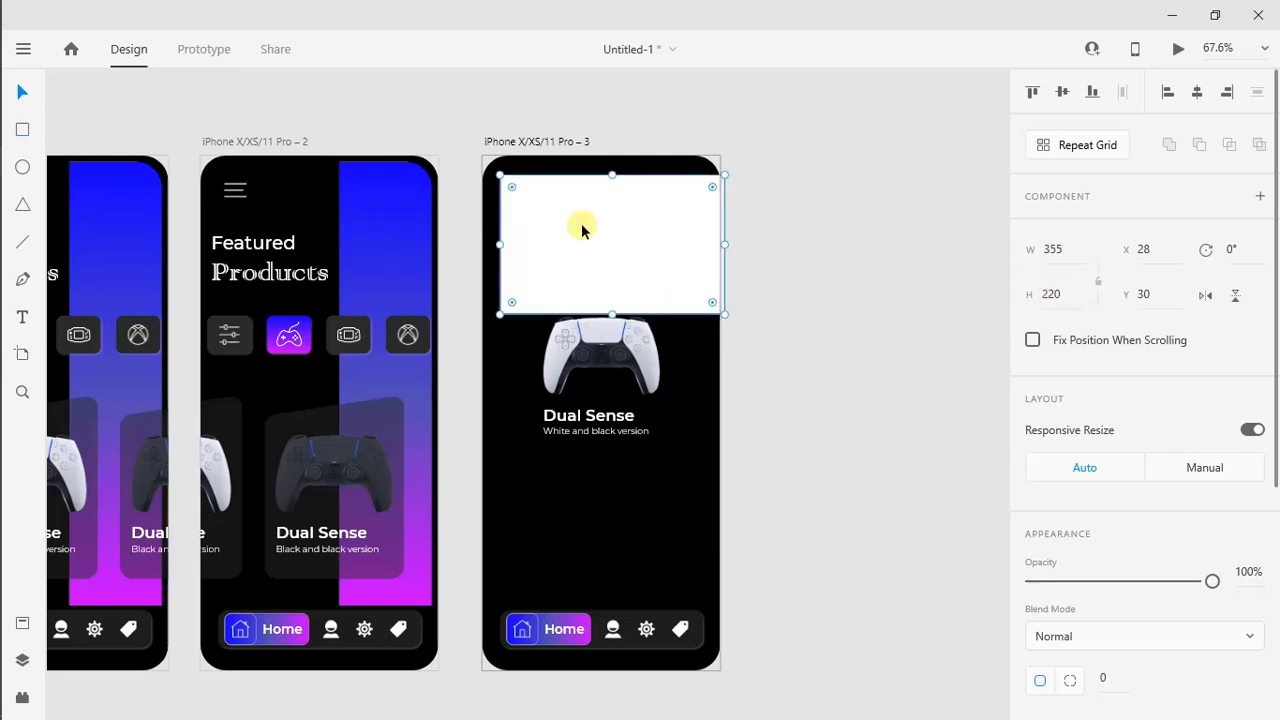
Center the rectangle horizontally near the artboard's upper edge at X 10, Y 21 and remove its border
{"action": "left_click_drag", "start_coordinate": [583, 229], "coordinate": [570, 230]}
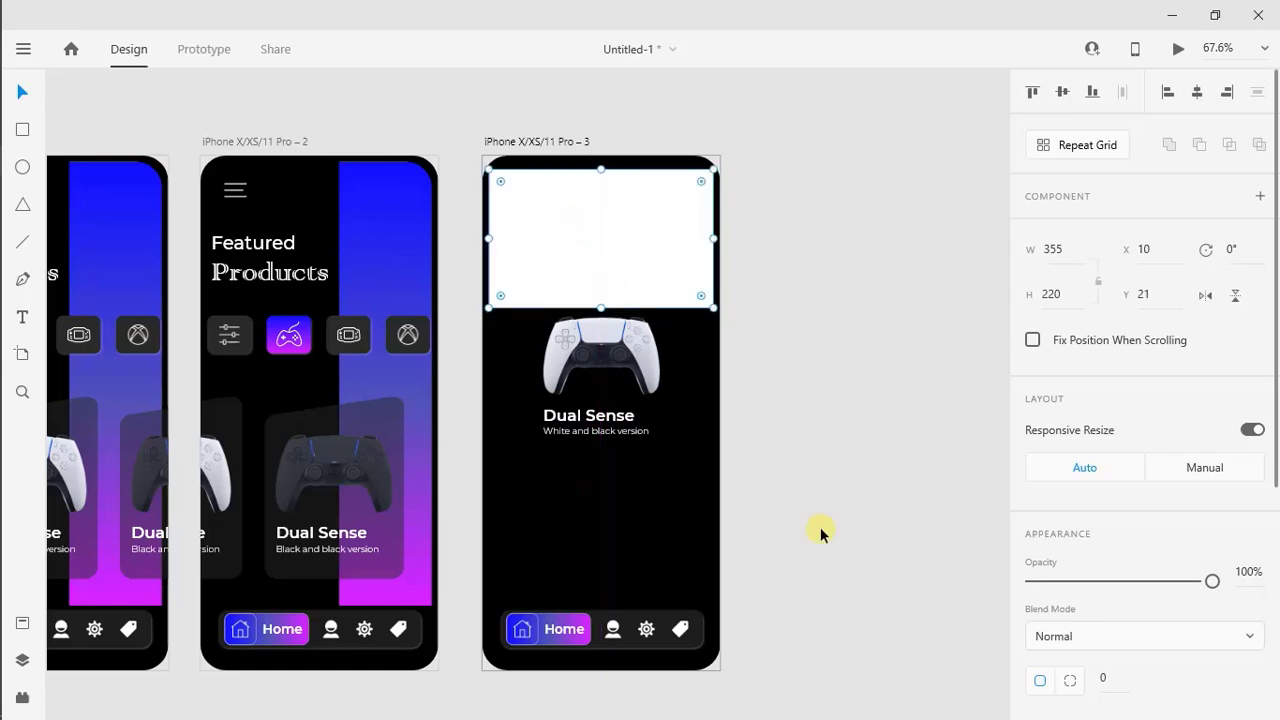
{"action": "scroll", "coordinate": [1270, 615], "scroll_direction": "down", "scroll_amount": 4}
{"action": "left_click", "coordinate": [1033, 416]}
{"action": "scroll", "coordinate": [1050, 470], "scroll_direction": "up", "scroll_amount": 3}
Fill the rectangle with a linear gradient from blue through a muted indigo middle stop to magenta
{"action": "left_click", "coordinate": [1070, 507]}
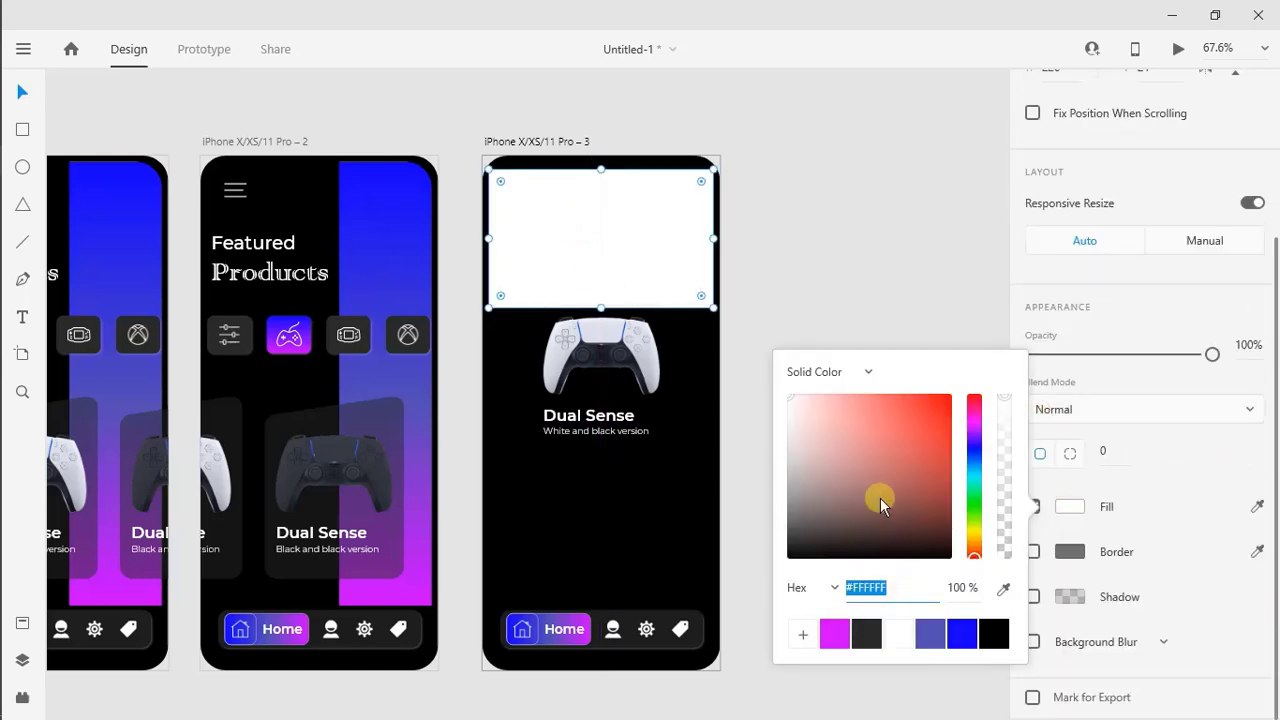
{"action": "left_click", "coordinate": [868, 374]}
{"action": "left_click", "coordinate": [843, 407]}
{"action": "left_click", "coordinate": [833, 388]}
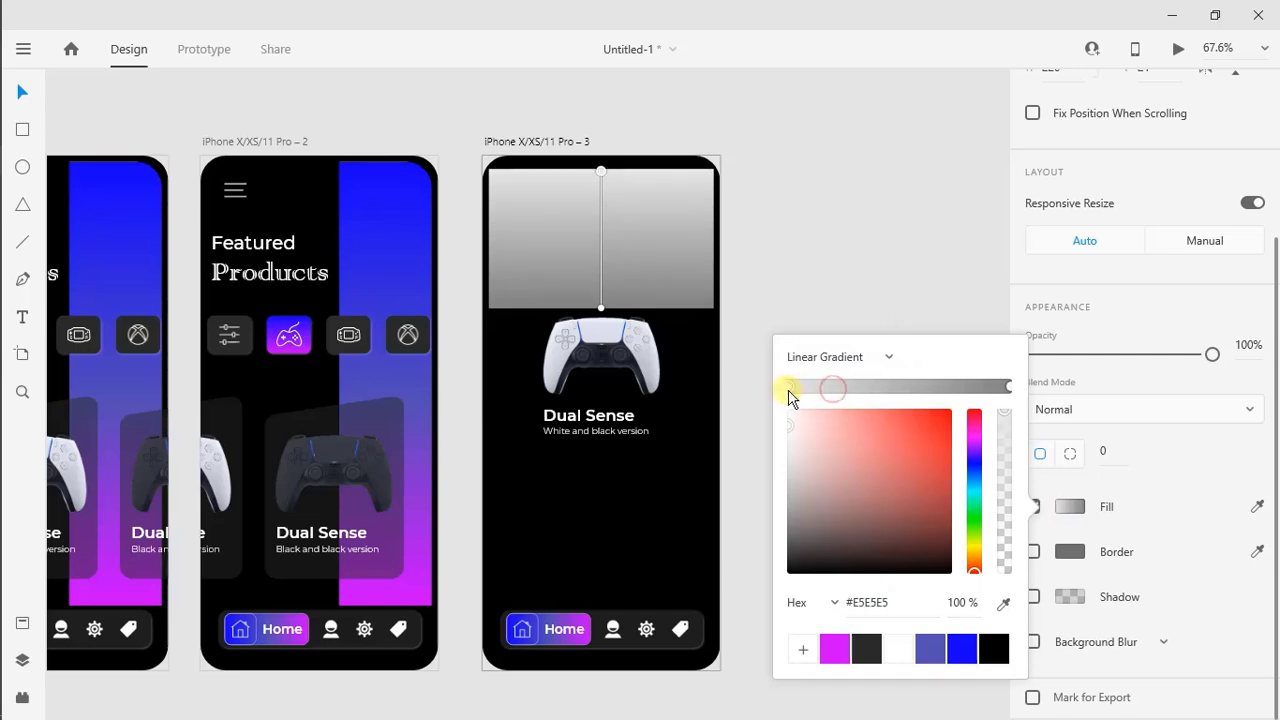
{"action": "left_click", "coordinate": [960, 650]}
{"action": "left_click", "coordinate": [905, 387]}
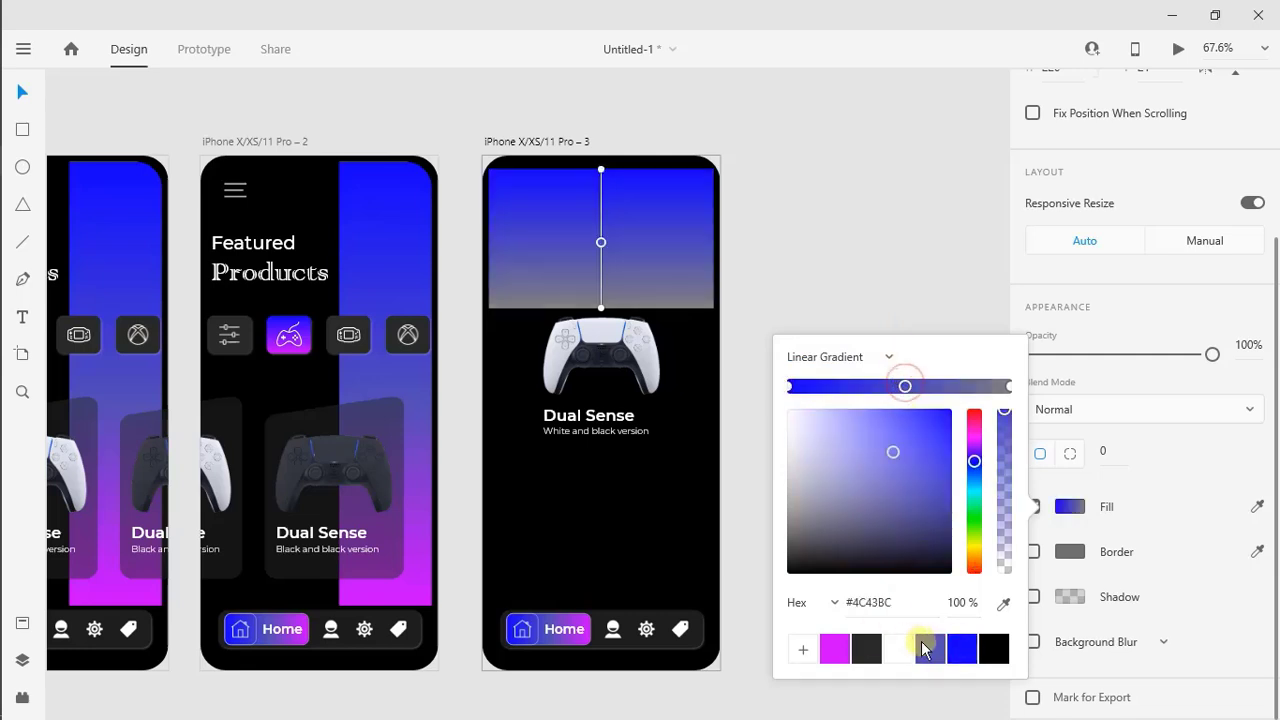
{"action": "left_click", "coordinate": [1010, 387]}
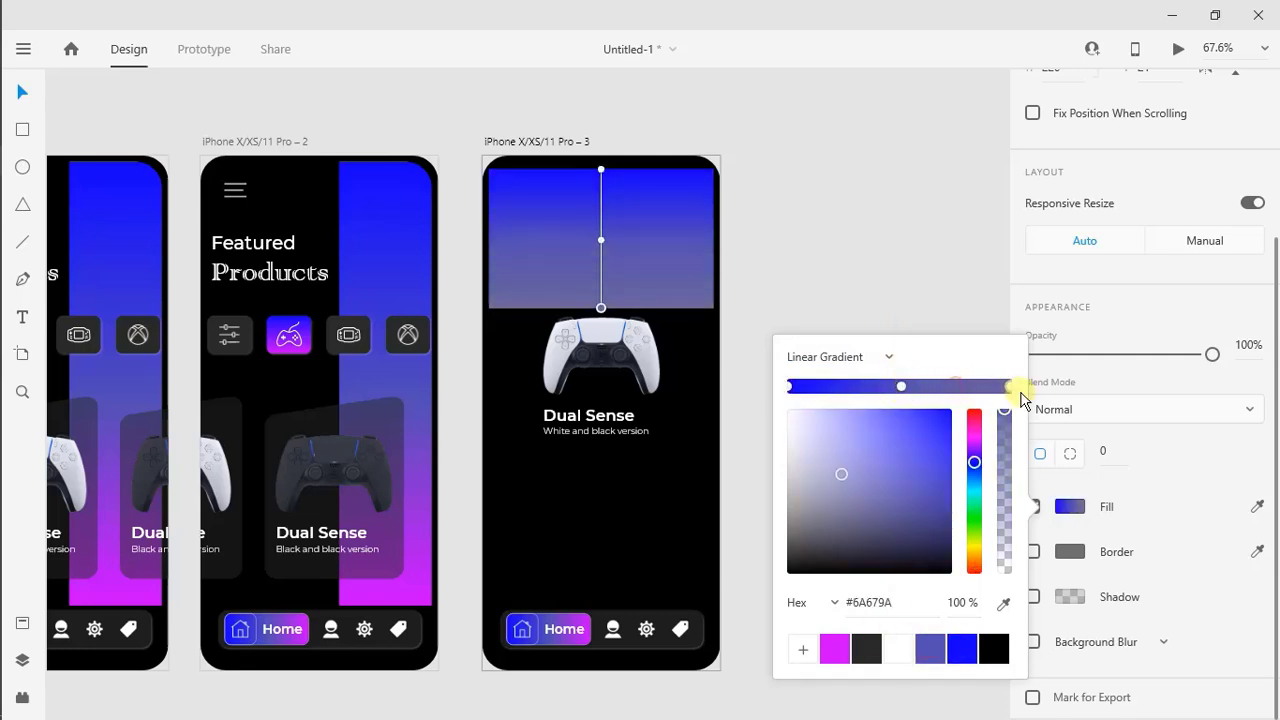
{"action": "left_click", "coordinate": [834, 652]}
{"action": "left_click", "coordinate": [834, 186]}
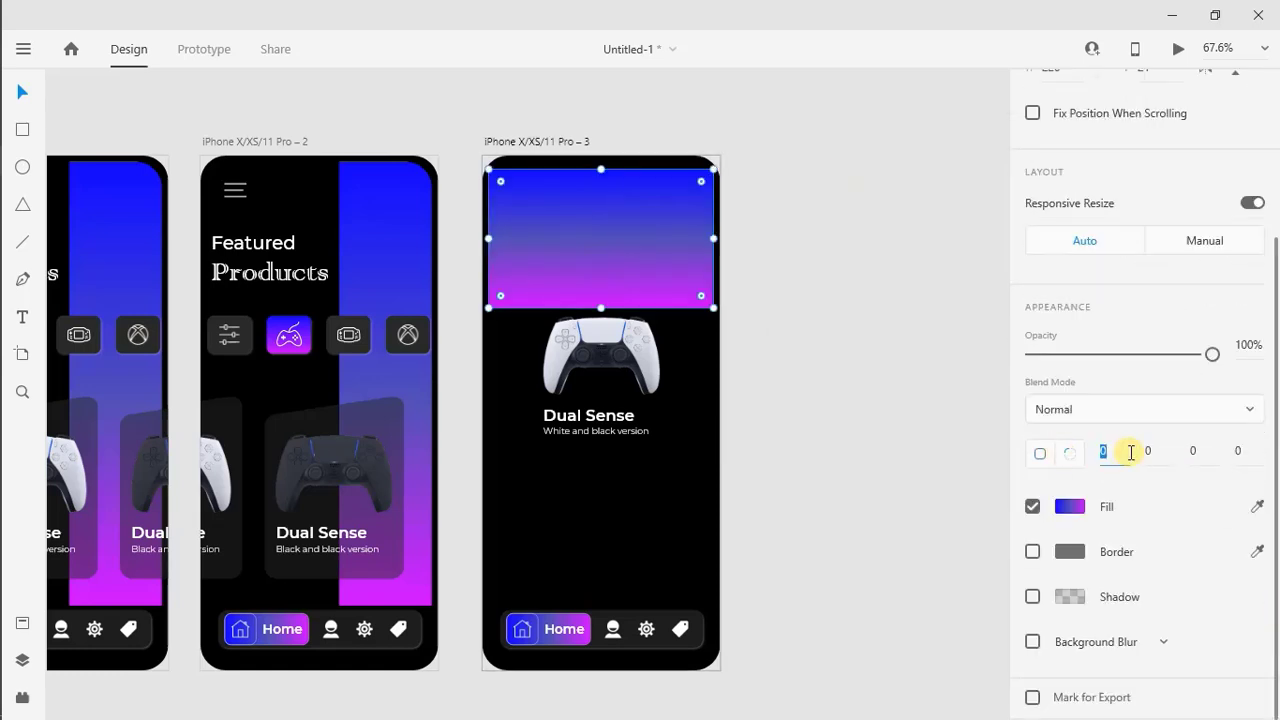
Round the rectangle's two upper corners to 40 and move it slightly up toward the artboard's edge
{"action": "key", "text": "Return"}
{"action": "left_click", "coordinate": [1157, 456]}
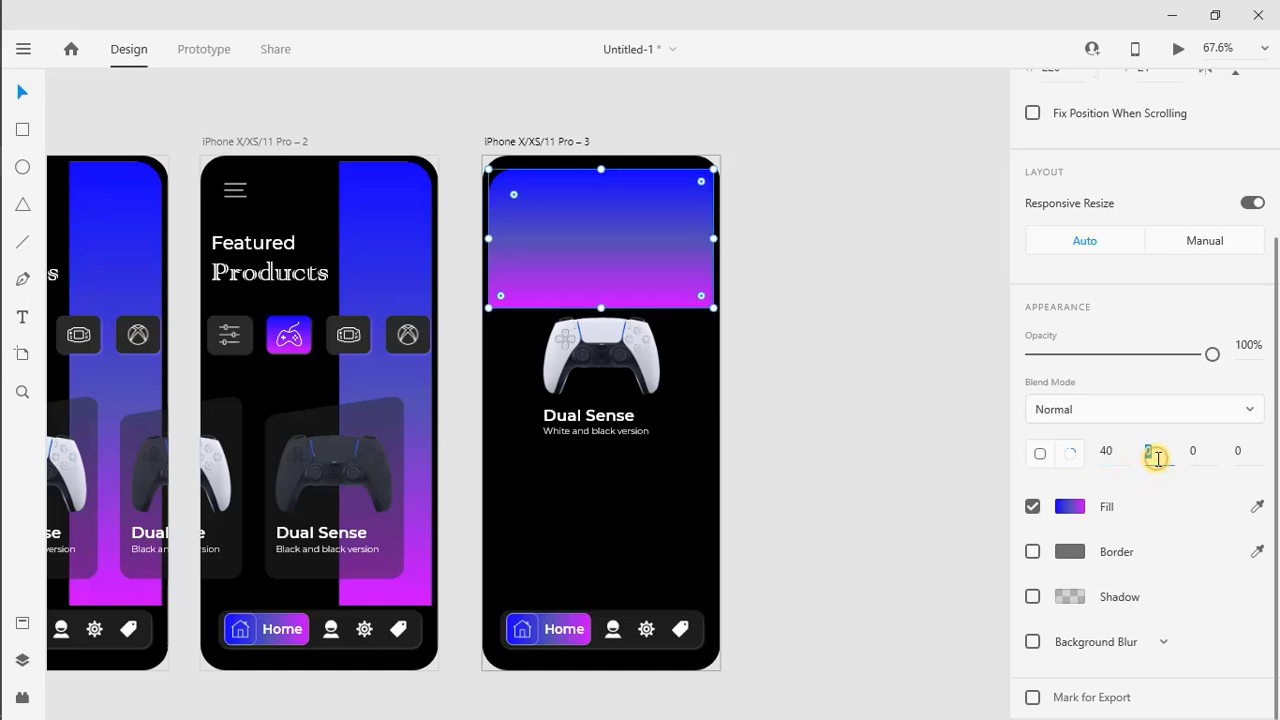
{"action": "type", "text": "40"}
{"action": "key", "text": "Return"}
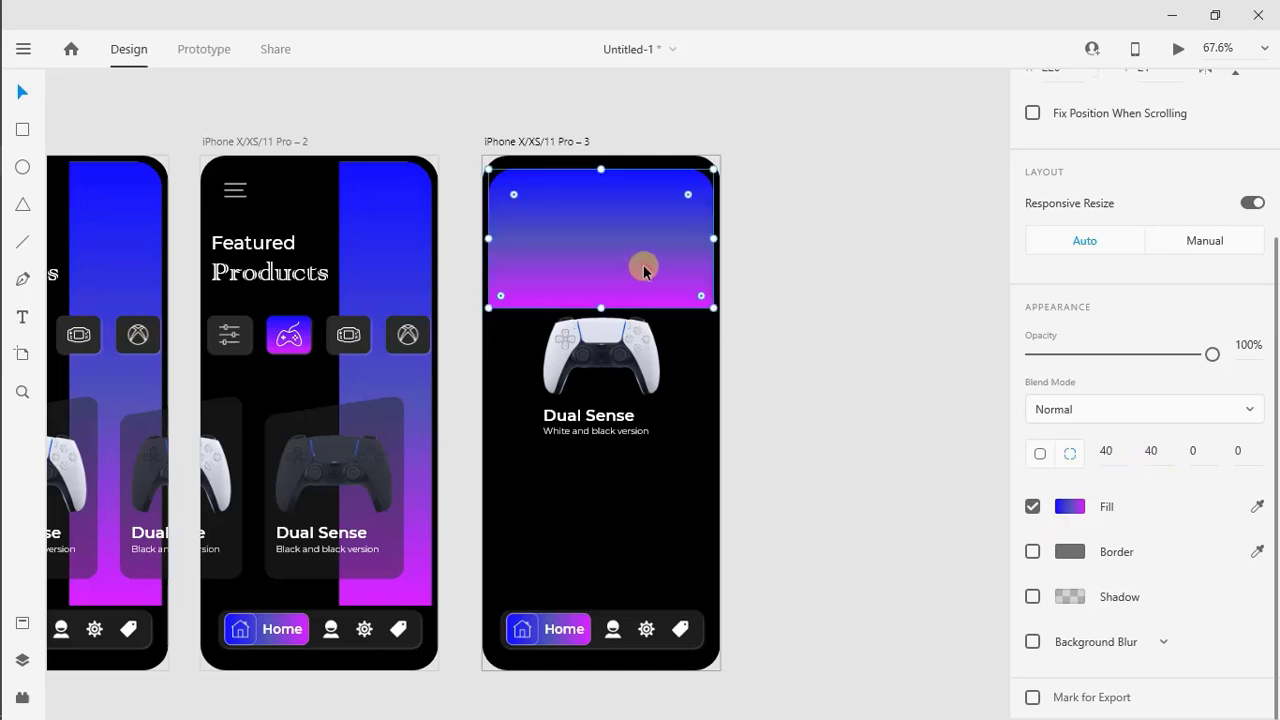
{"action": "left_click", "coordinate": [811, 408]}
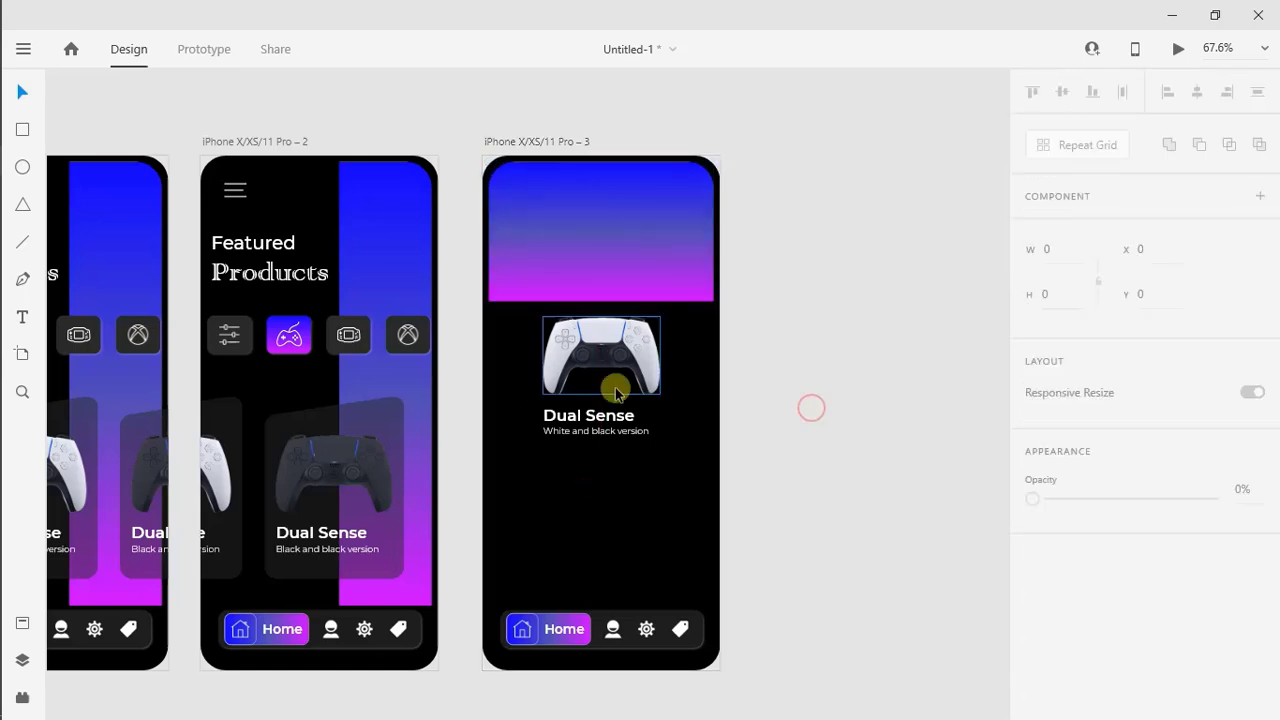
Bring the white controller image in front of the gradient rectangle in the layer order
{"action": "mouse_move", "coordinate": [615, 393]}
{"action": "left_mouse_down"}
{"action": "mouse_move", "coordinate": [611, 352]}
{"action": "mouse_move", "coordinate": [614, 383]}
{"action": "left_mouse_up"}
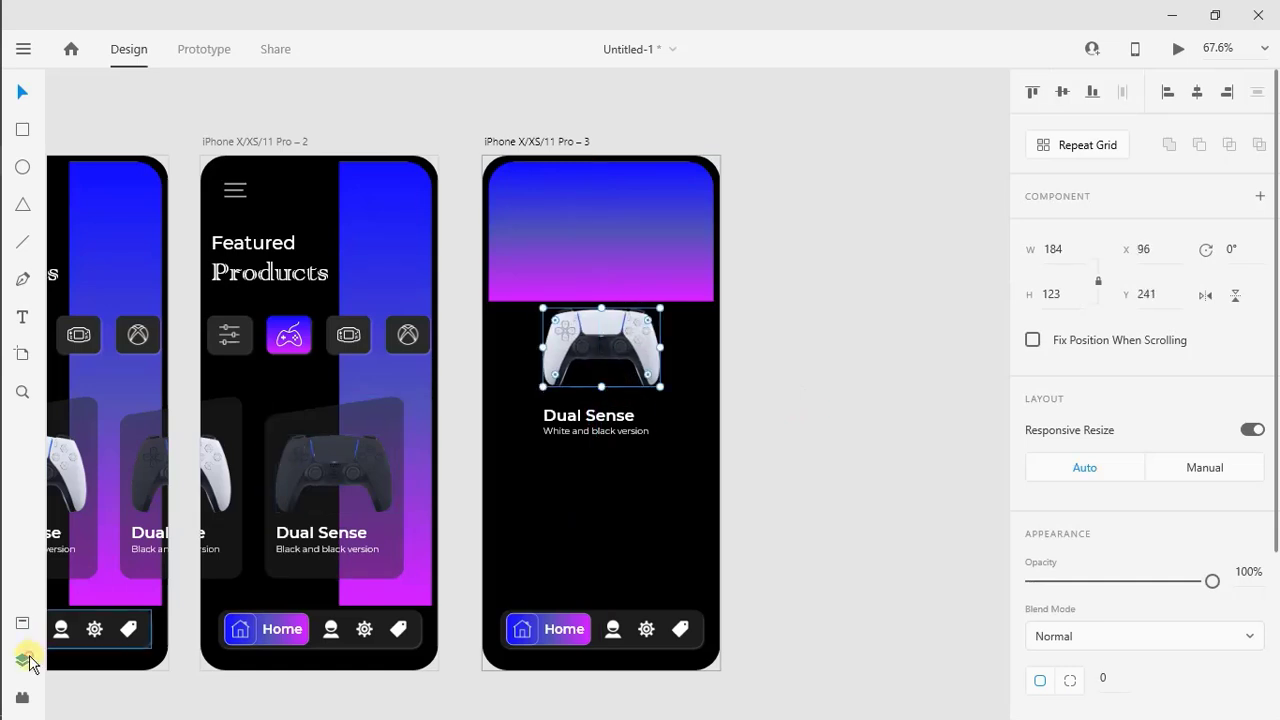
{"action": "left_click", "coordinate": [24, 660]}
{"action": "left_click_drag", "start_coordinate": [100, 460], "coordinate": [131, 162]}
{"action": "left_click", "coordinate": [14, 662]}
Enlarge the white controller image to nearly the screen's width and center it over the gradient rectangle's lower edge
{"action": "left_click_drag", "start_coordinate": [603, 349], "coordinate": [579, 281]}
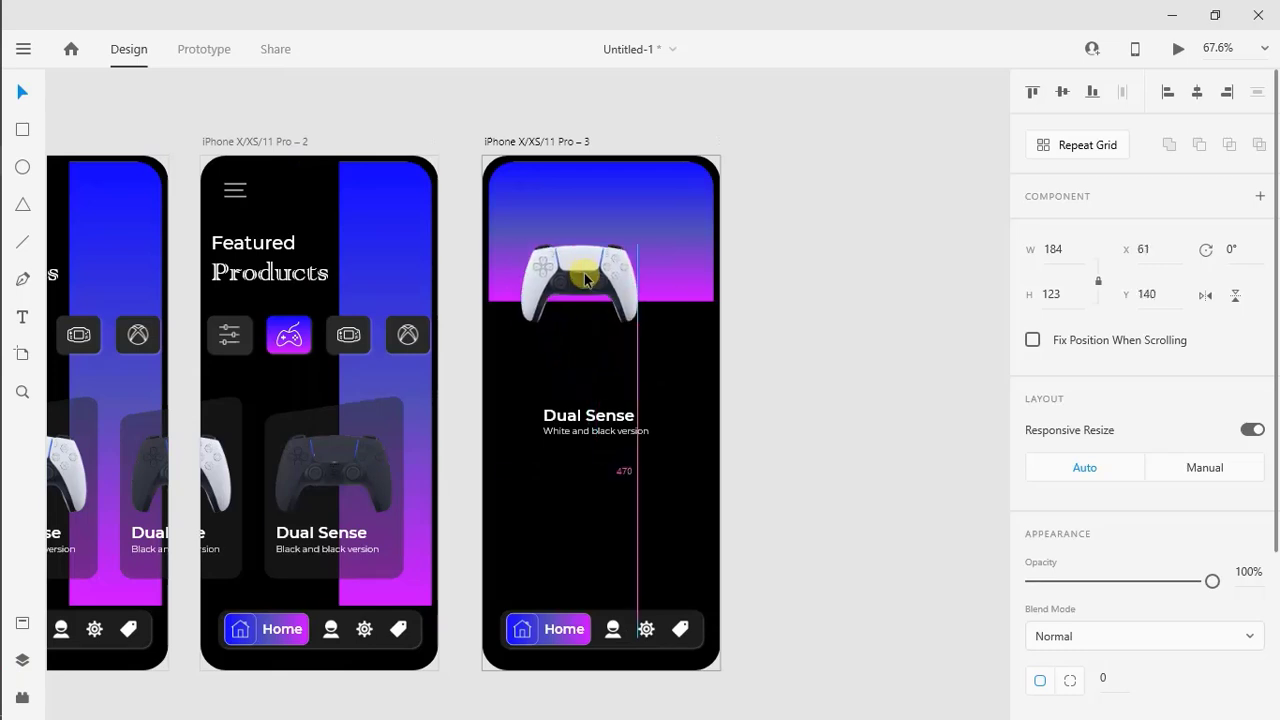
{"action": "left_click_drag", "start_coordinate": [640, 320], "coordinate": [714, 374]}
{"action": "mouse_move", "coordinate": [600, 291]}
{"action": "left_mouse_down"}
{"action": "mouse_move", "coordinate": [591, 277]}
{"action": "mouse_move", "coordinate": [618, 305]}
{"action": "left_mouse_up"}
{"action": "left_click", "coordinate": [794, 316]}
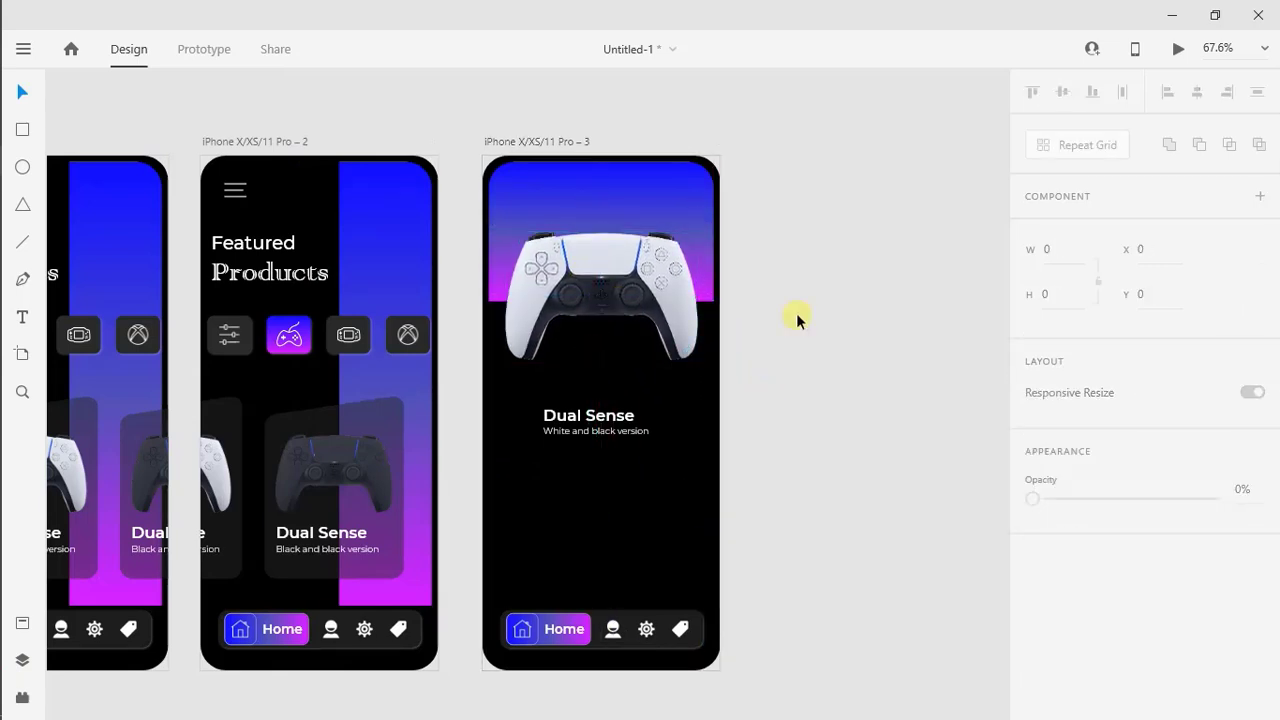
Enlarge the Dual Sense title to size 35 and its subtitle to 18, stacking both left-aligned at X 36 beneath the controller
{"action": "left_click_drag", "start_coordinate": [595, 435], "coordinate": [595, 470]}
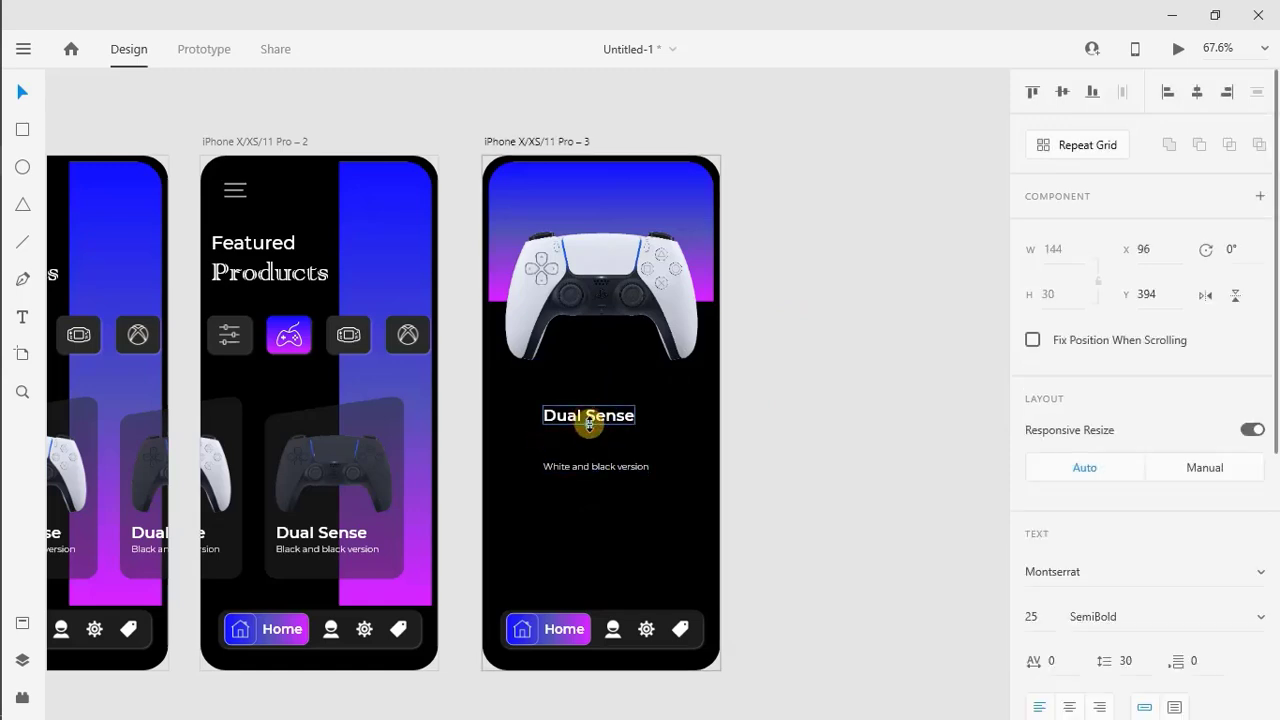
{"action": "left_click_drag", "start_coordinate": [589, 424], "coordinate": [569, 403]}
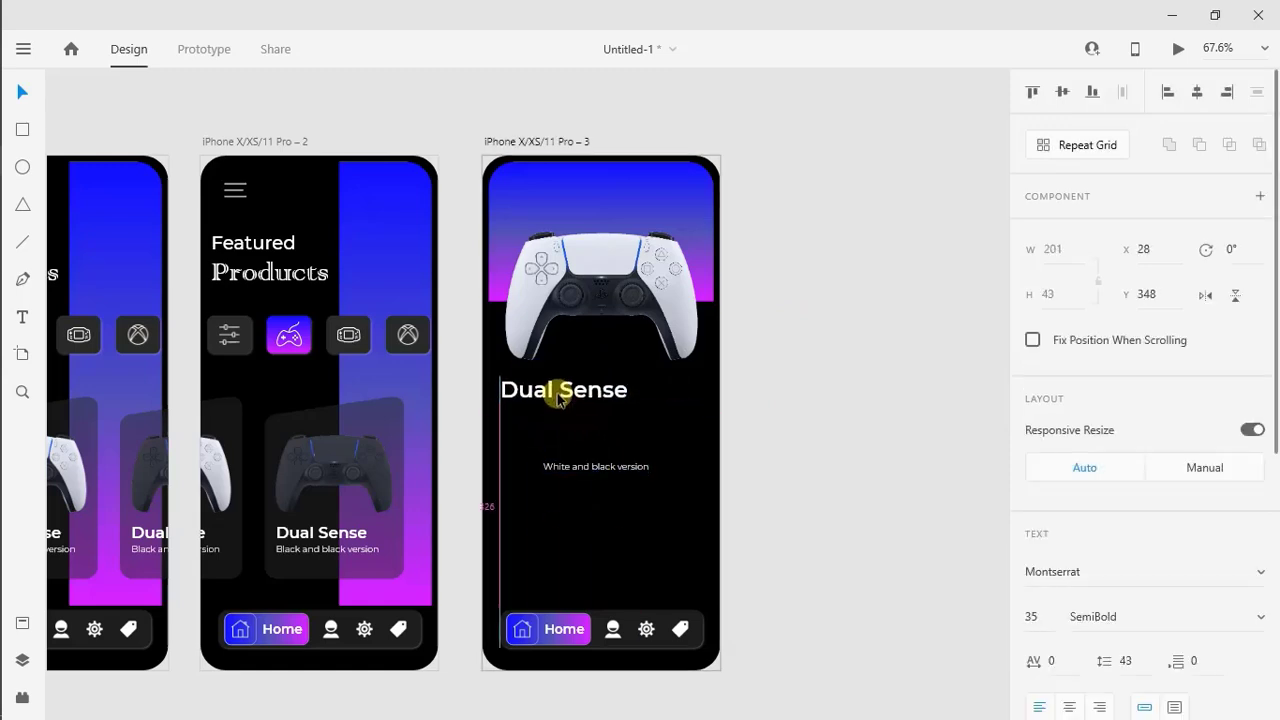
{"action": "left_click", "coordinate": [575, 468]}
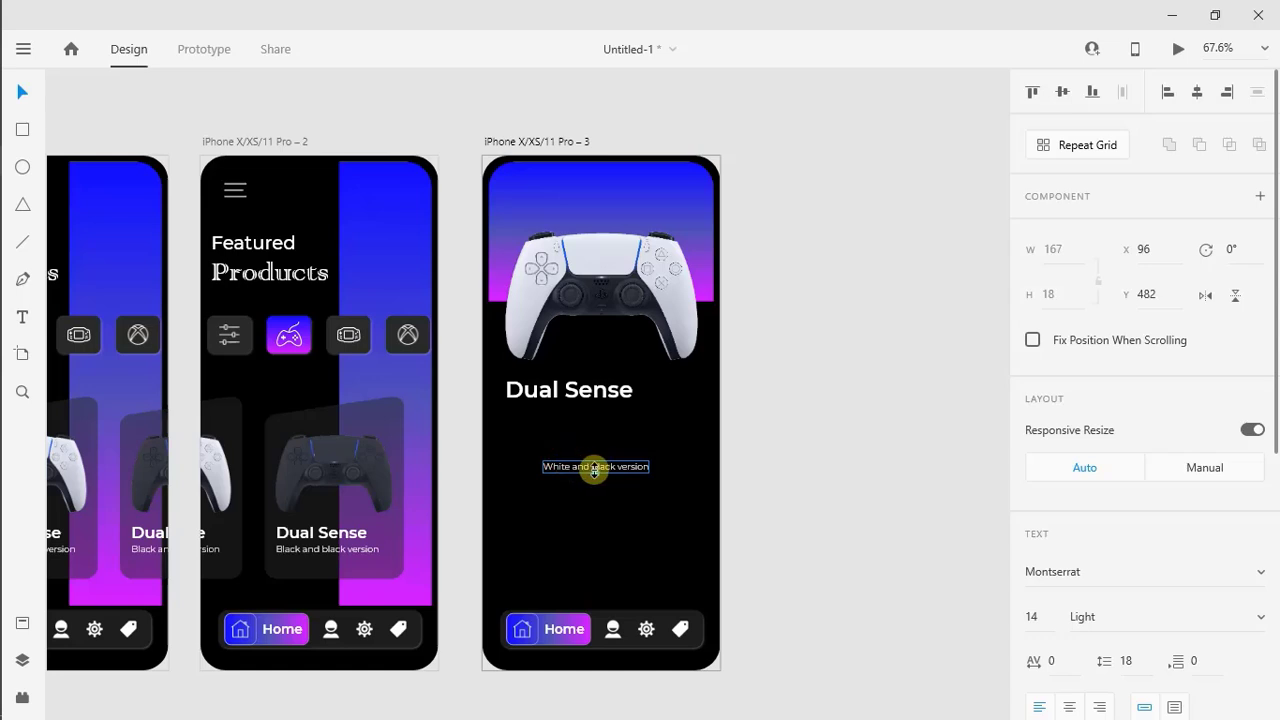
{"action": "left_click_drag", "start_coordinate": [594, 472], "coordinate": [594, 474]}
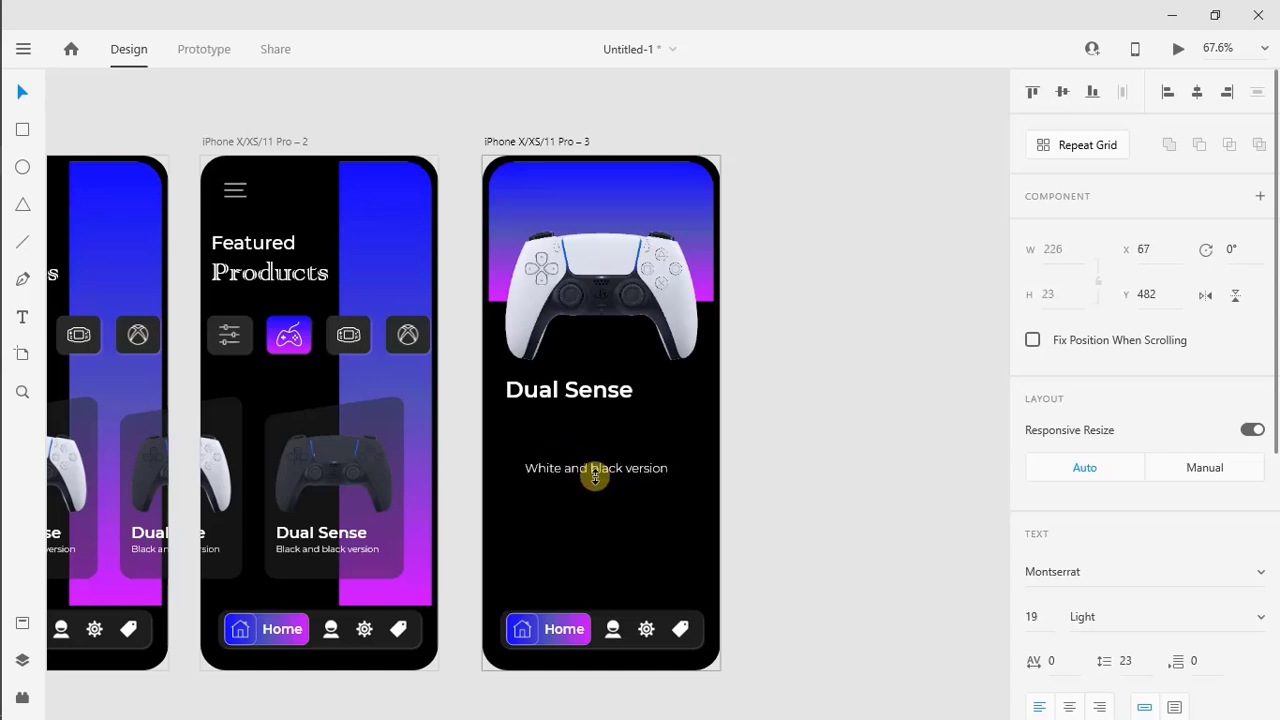
{"action": "left_click_drag", "start_coordinate": [594, 472], "coordinate": [571, 424]}
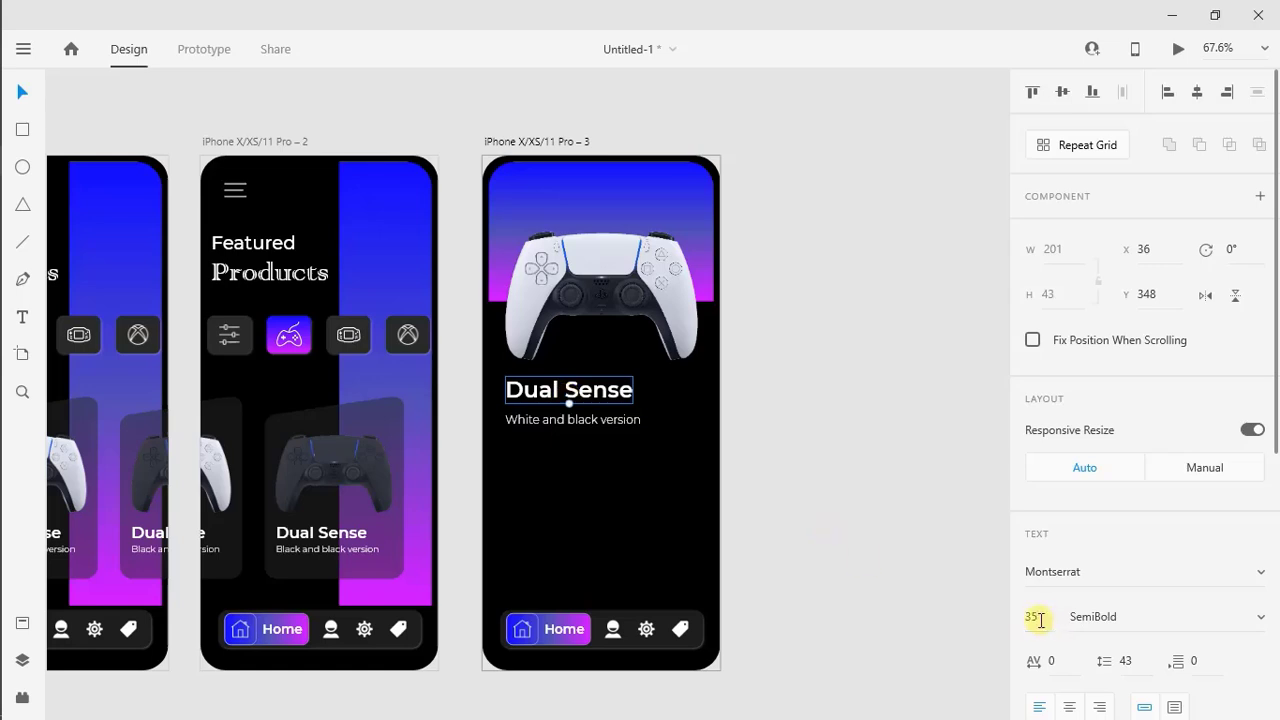
Make the Dual Sense title slightly smaller, nudge it down, and align the subtitle beneath it at Y 406
{"action": "key", "text": "Return"}
{"action": "left_click_drag", "start_coordinate": [552, 402], "coordinate": [553, 408]}
{"action": "left_click", "coordinate": [535, 432]}
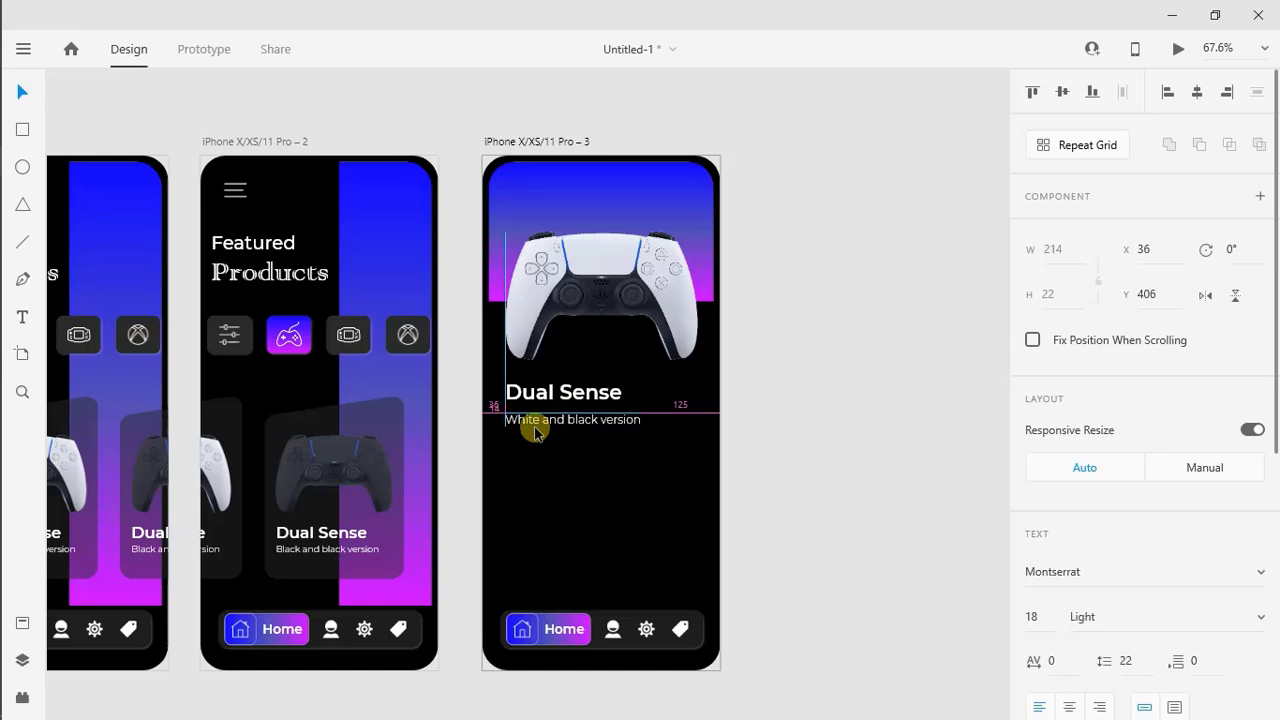
Lower the White and black version subtitle's opacity to 60% and move it up to Y 399
{"action": "scroll", "coordinate": [1065, 492], "scroll_direction": "down", "scroll_amount": 5}
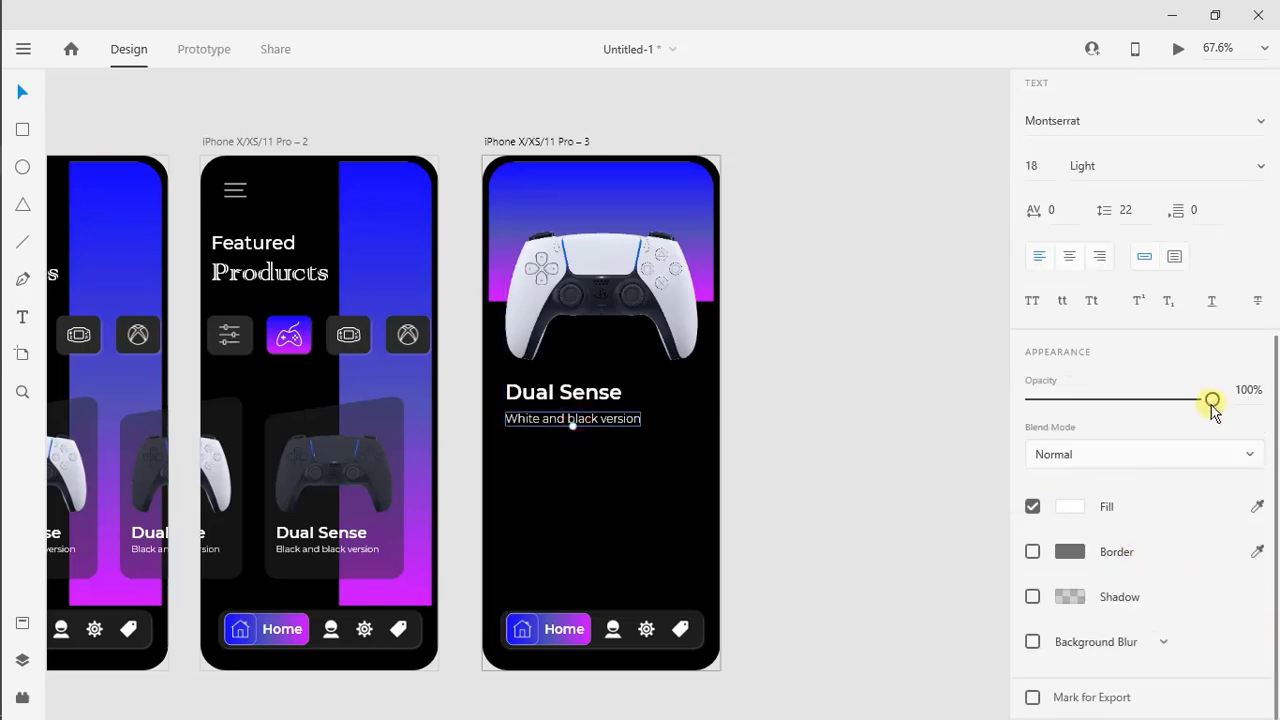
{"action": "left_click_drag", "start_coordinate": [1212, 408], "coordinate": [1137, 413]}
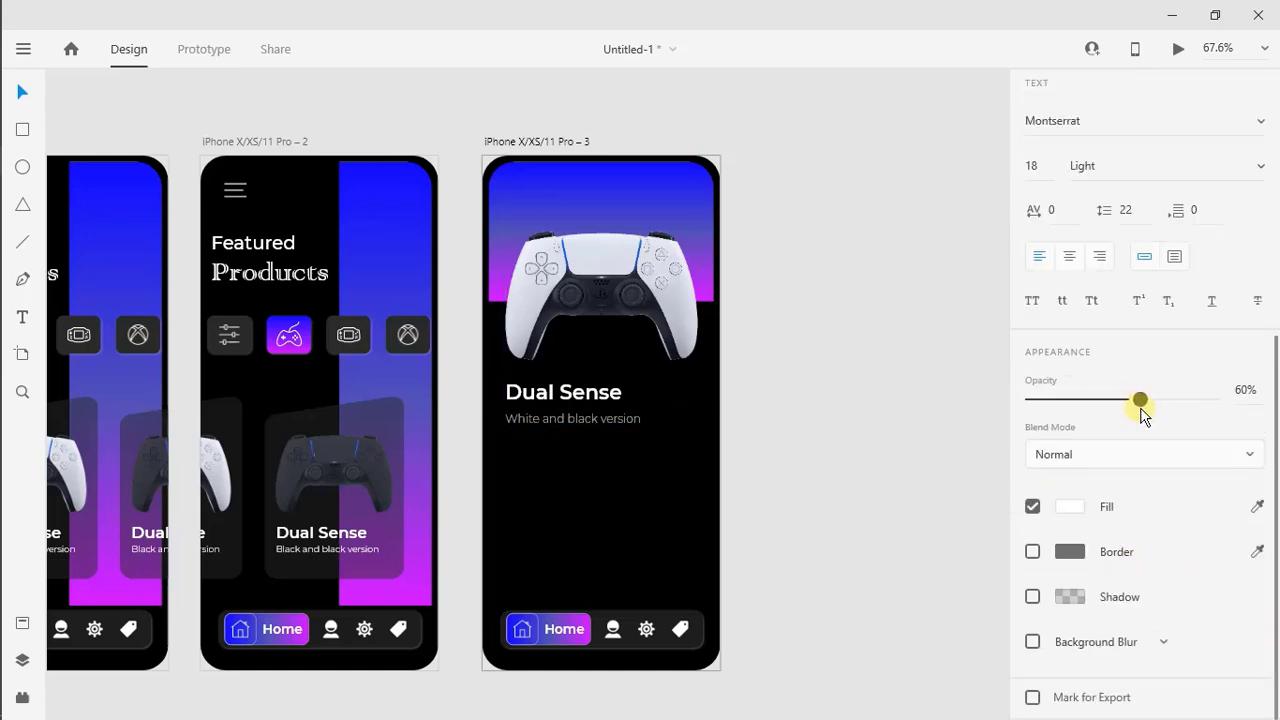
{"action": "left_click", "coordinate": [934, 466]}
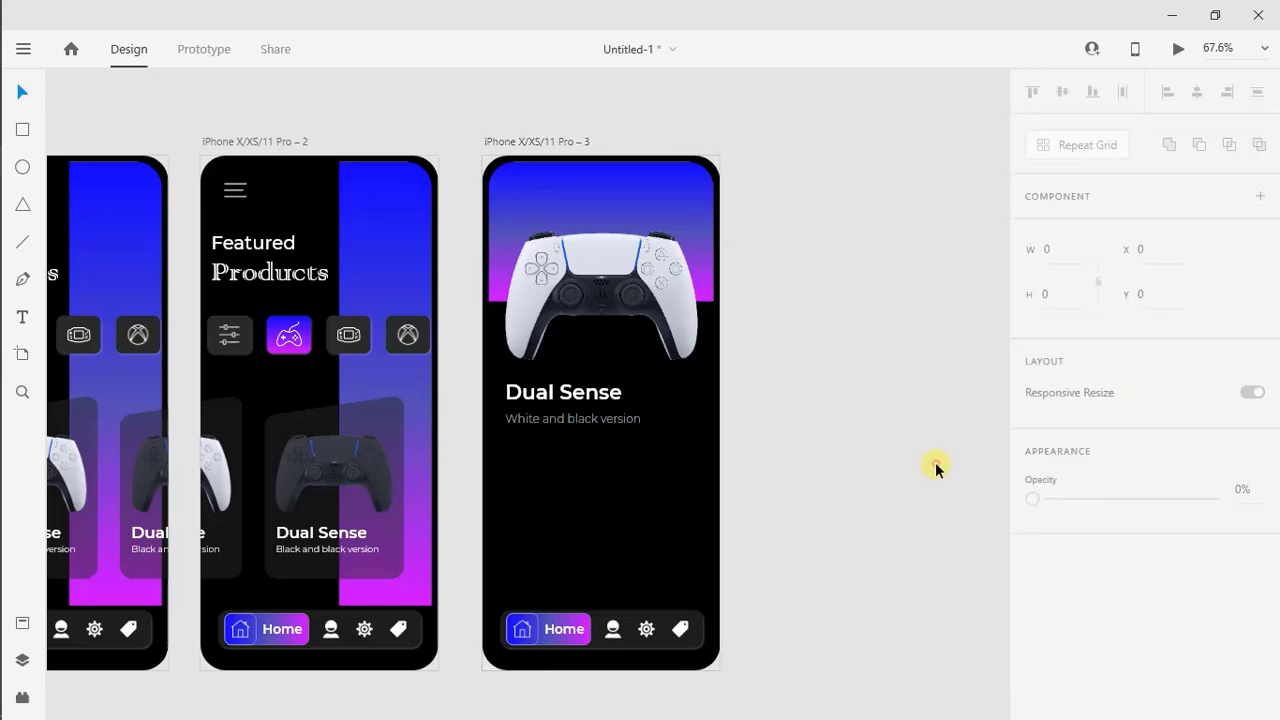
{"action": "left_click", "coordinate": [580, 420]}
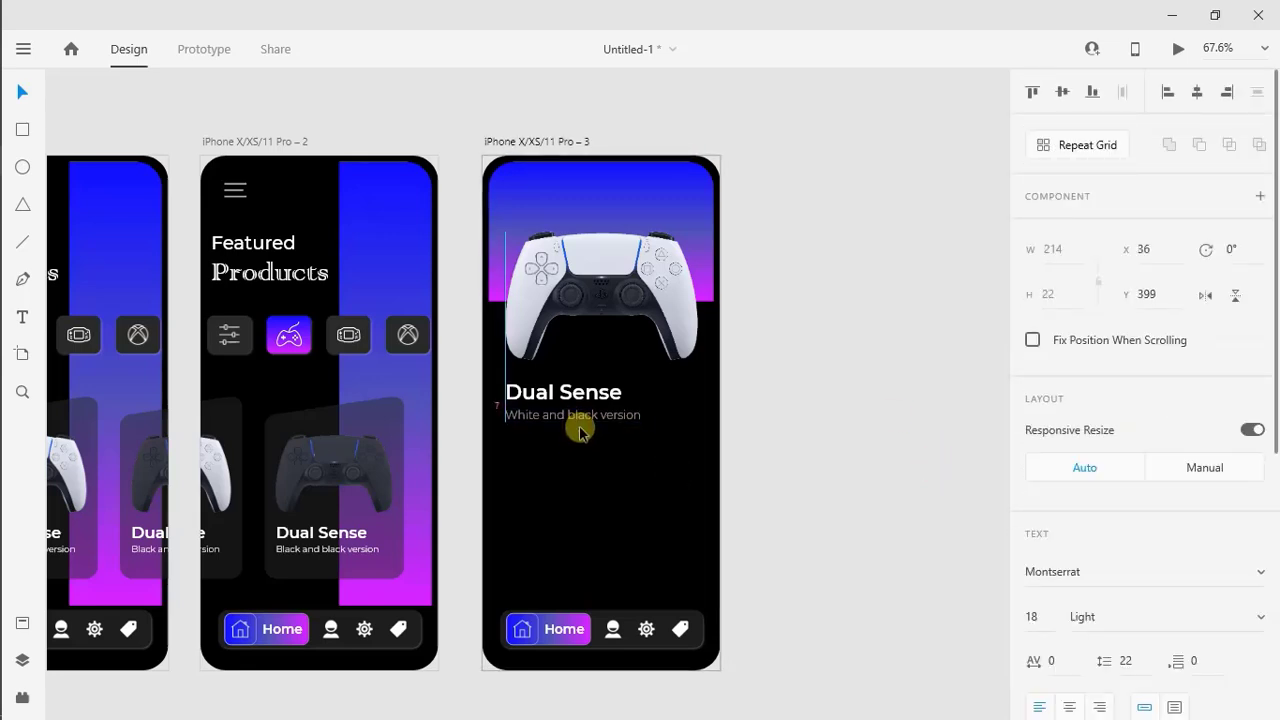
{"action": "key", "text": "Escape"}
Draw a small rectangle below the subtitle, aligned with its start, and resize it to a 60 by 60 square
{"action": "left_click", "coordinate": [23, 131]}
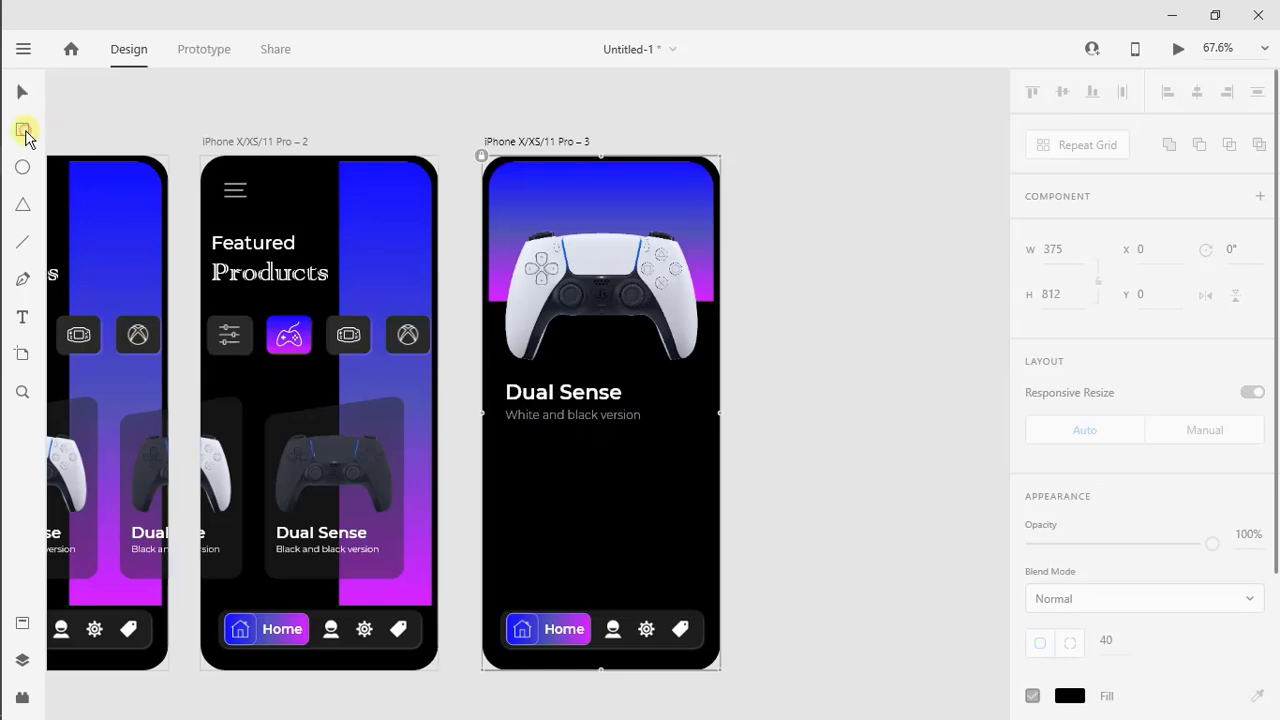
{"action": "left_click_drag", "start_coordinate": [505, 432], "coordinate": [557, 484]}
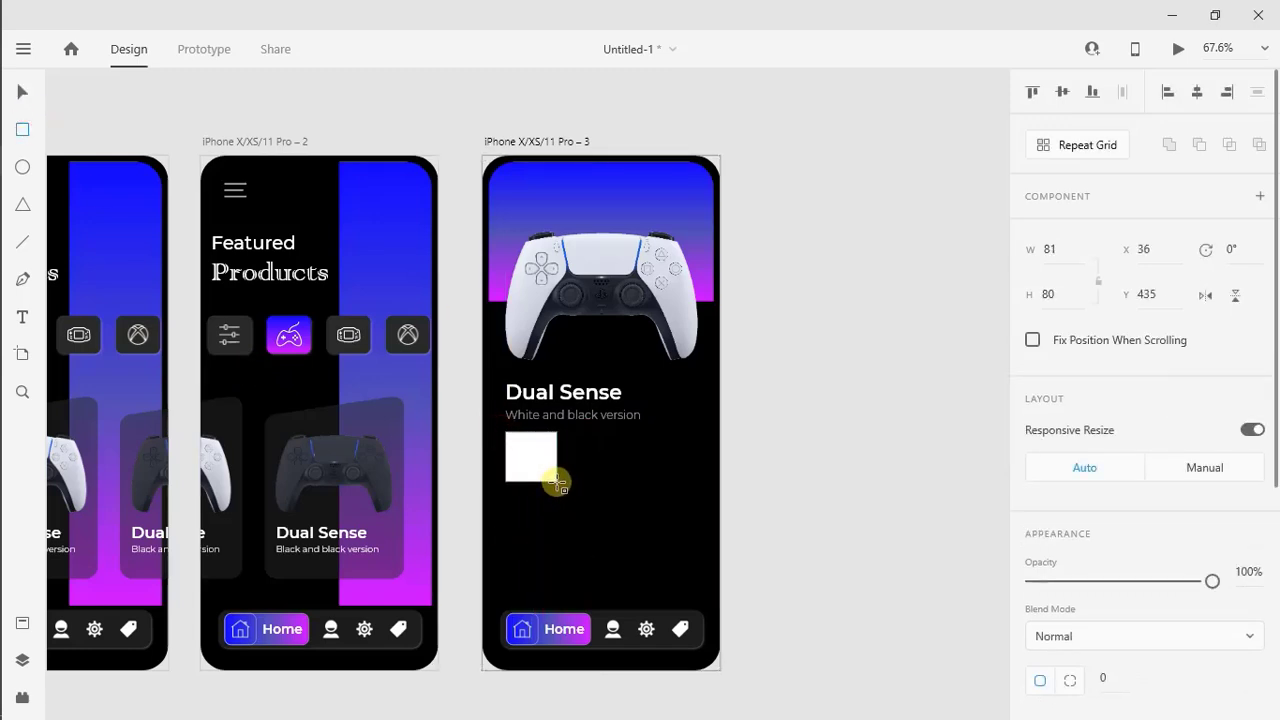
{"action": "left_click", "coordinate": [1061, 293]}
{"action": "type", "text": "60"}
{"action": "left_click", "coordinate": [1055, 251]}
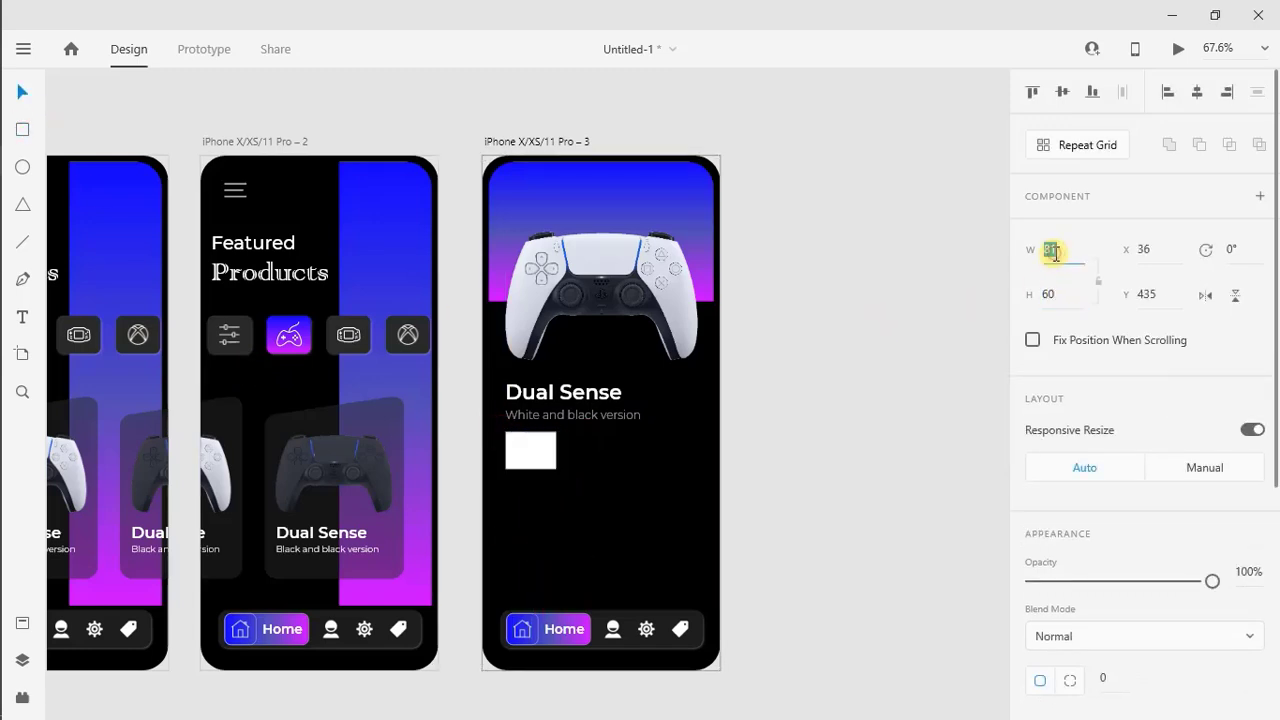
{"action": "scroll", "coordinate": [543, 463], "scroll_direction": "up", "scroll_amount": 5}
Round all corners of the white square to 15 and remove its border
{"action": "scroll", "coordinate": [1275, 550], "scroll_direction": "down", "scroll_amount": 4}
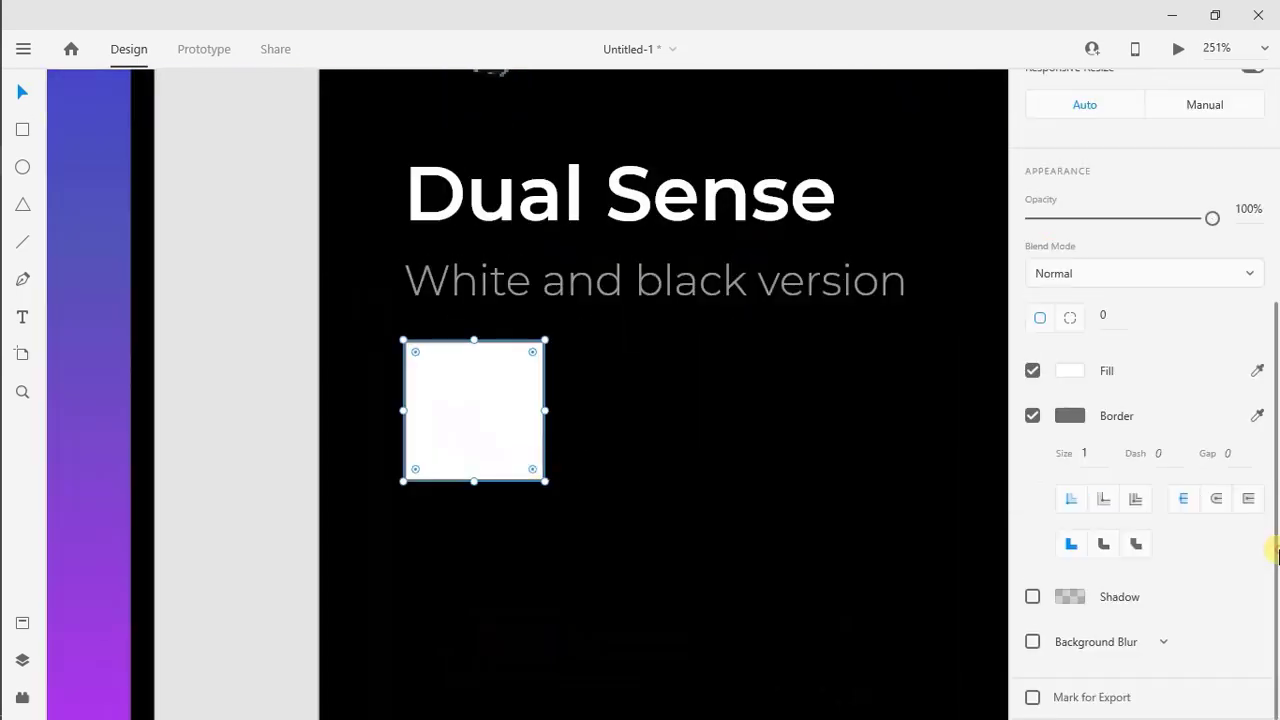
{"action": "type", "text": "10"}
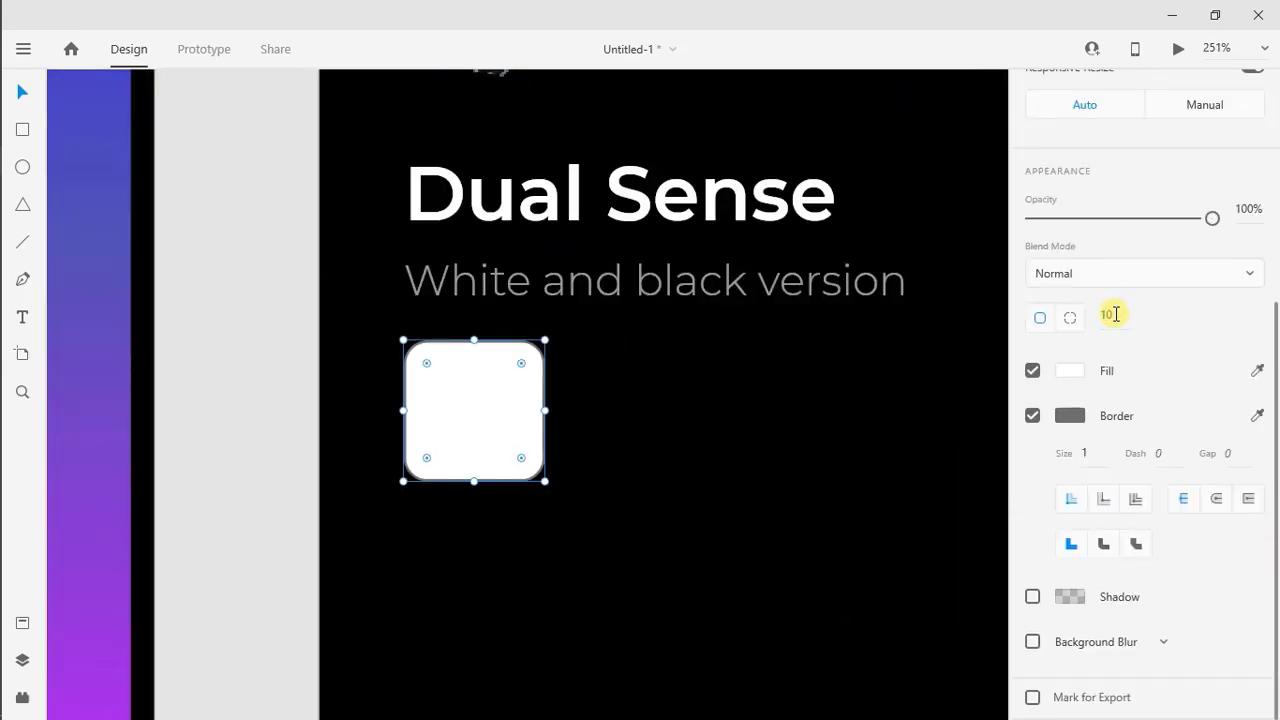
{"action": "type", "text": "15"}
{"action": "key", "text": "Return"}
{"action": "left_click", "coordinate": [1032, 415]}
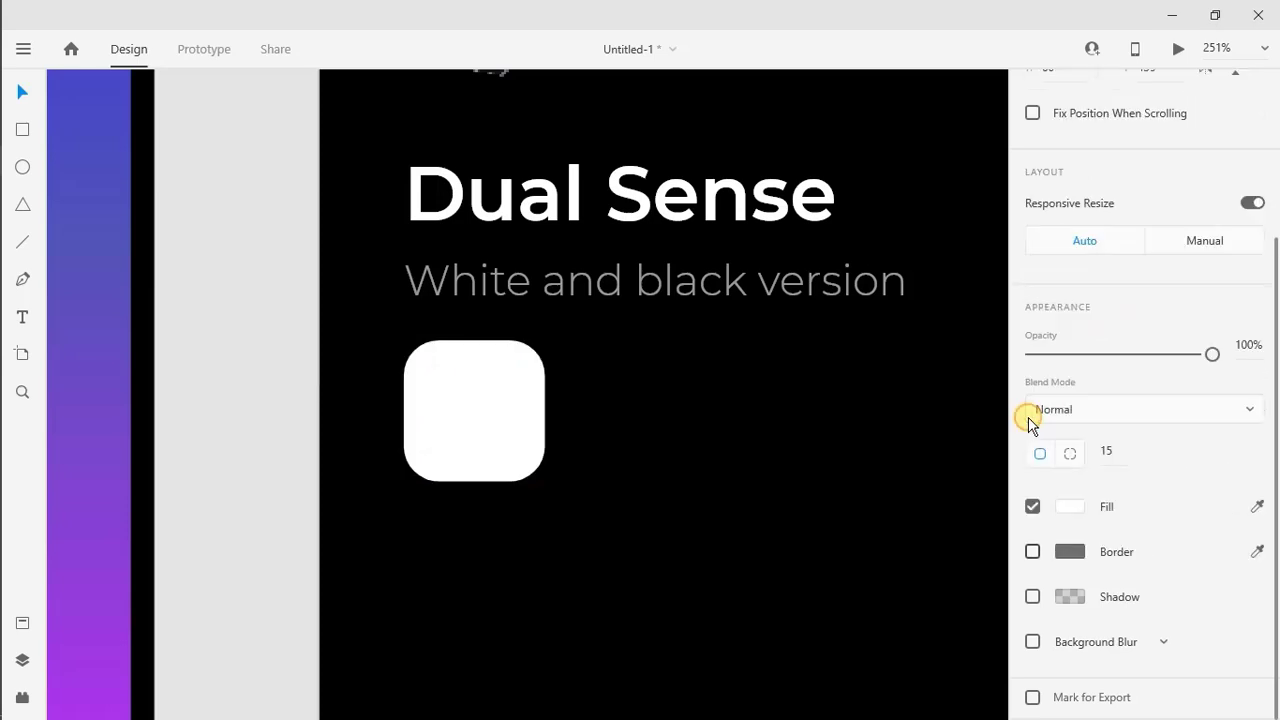
Fill the rounded square with dark grey #2A2A2A and give it a white shadow
{"action": "left_click", "coordinate": [1068, 507]}
{"action": "left_click", "coordinate": [873, 628]}
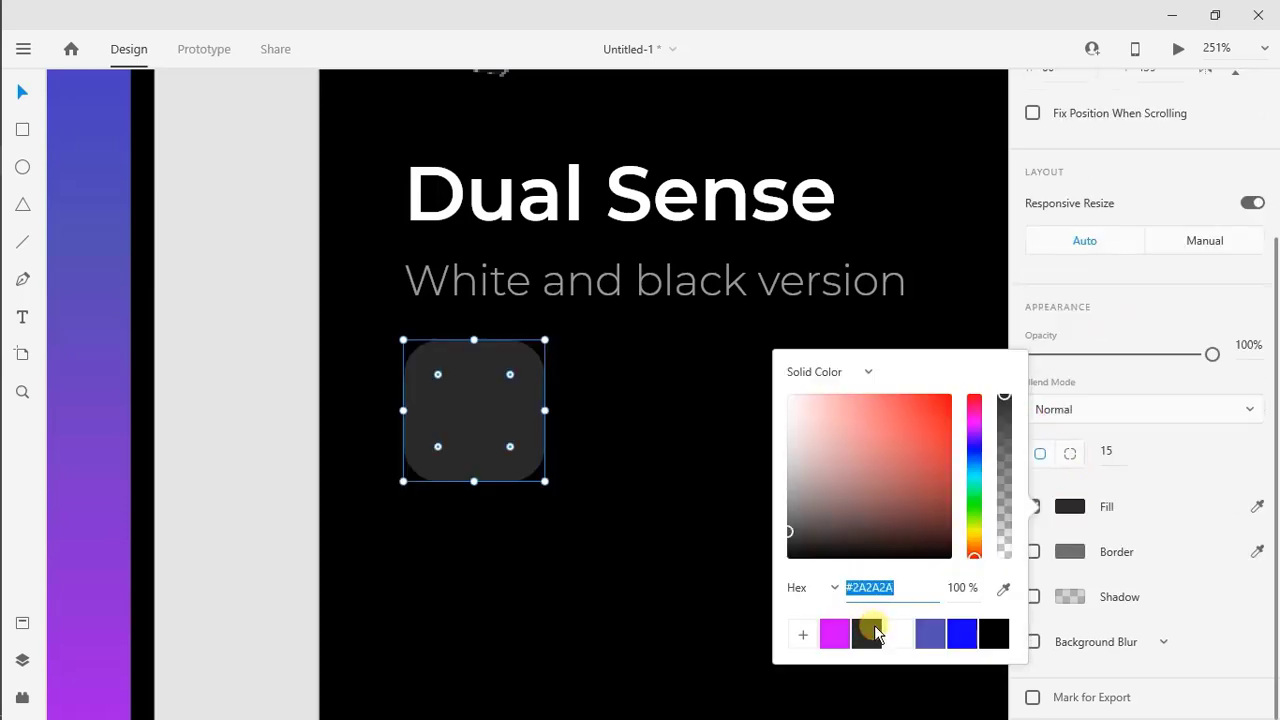
{"action": "left_click", "coordinate": [1200, 590]}
{"action": "left_click", "coordinate": [1073, 598]}
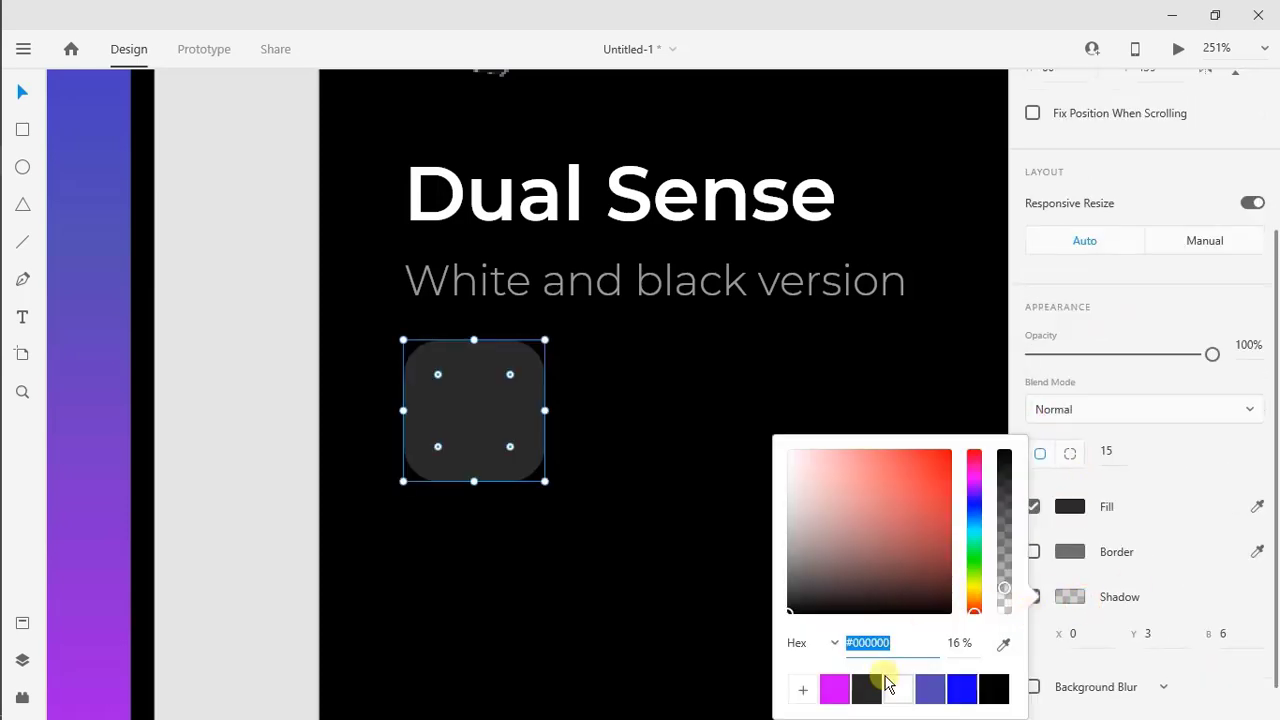
{"action": "left_click", "coordinate": [890, 687]}
Set the square's shadow to X 1, Y 1 and blur 2, and lower the shadow colour's opacity to 30%
{"action": "left_click", "coordinate": [1080, 636]}
{"action": "type", "text": "1"}
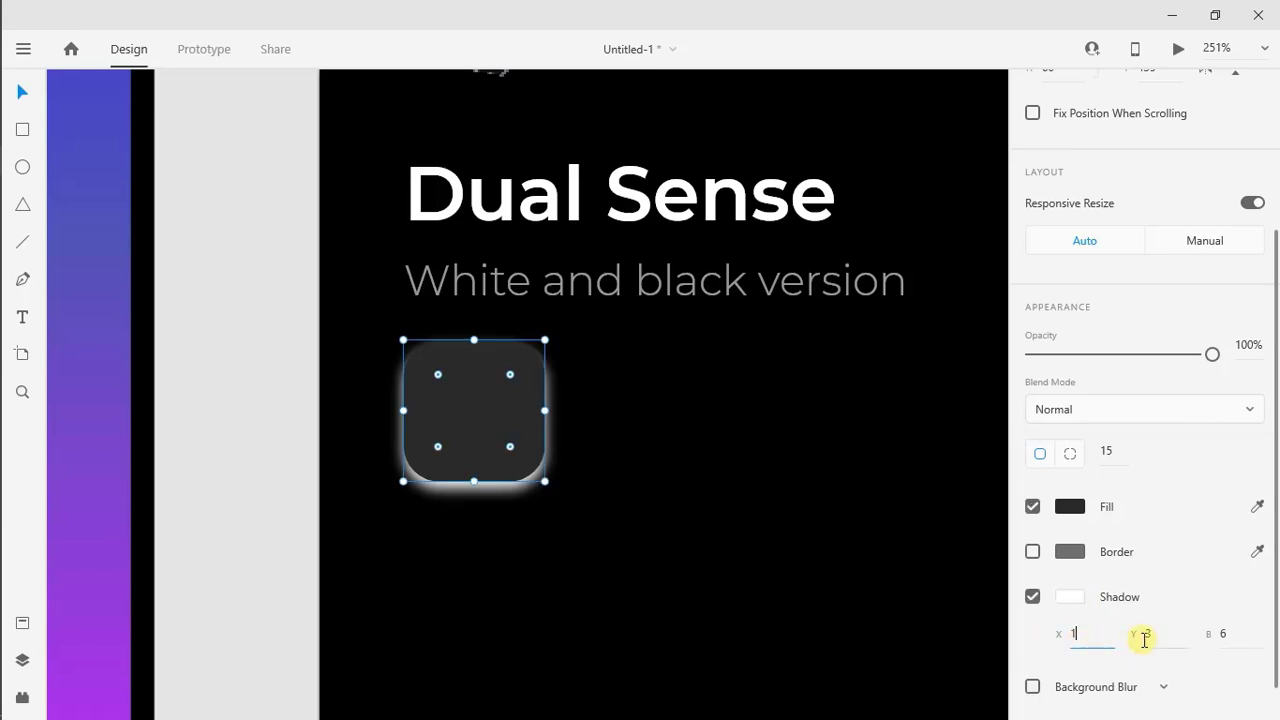
{"action": "left_click", "coordinate": [1146, 636]}
{"action": "type", "text": "1"}
{"action": "left_click", "coordinate": [1232, 634]}
{"action": "type", "text": "2"}
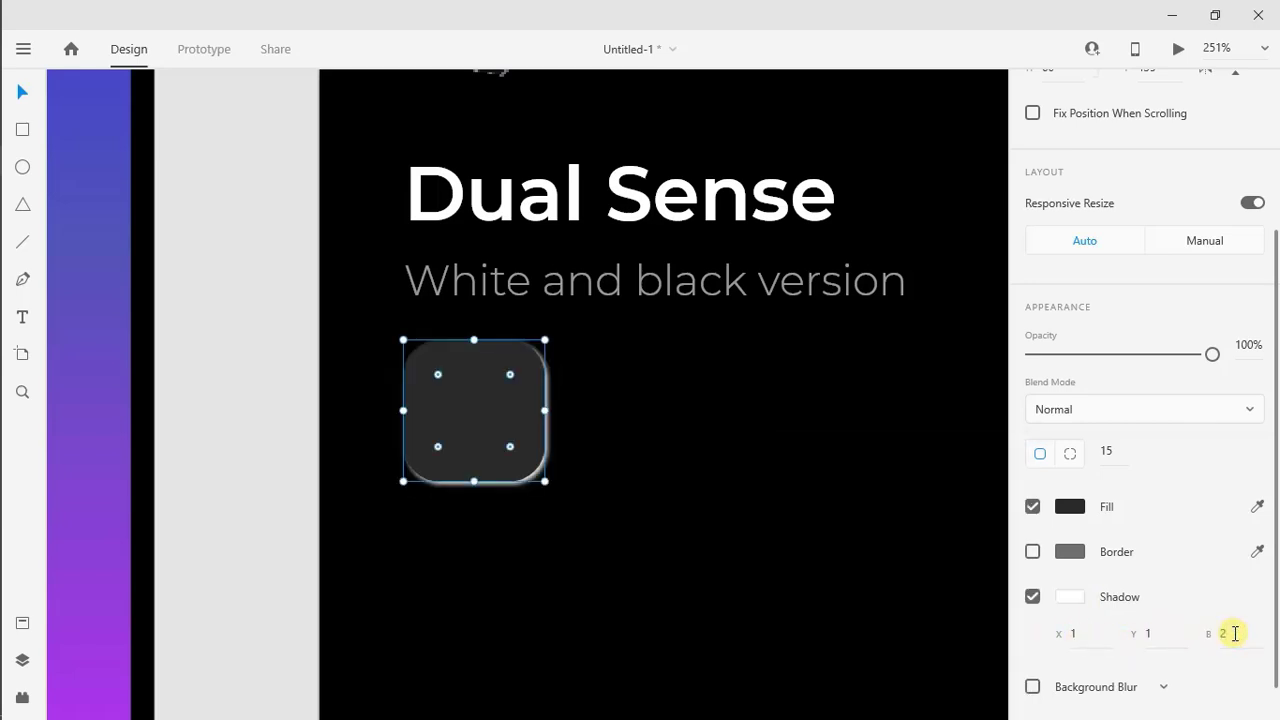
{"action": "left_click", "coordinate": [1066, 594]}
{"action": "left_click_drag", "start_coordinate": [1003, 594], "coordinate": [1005, 572]}
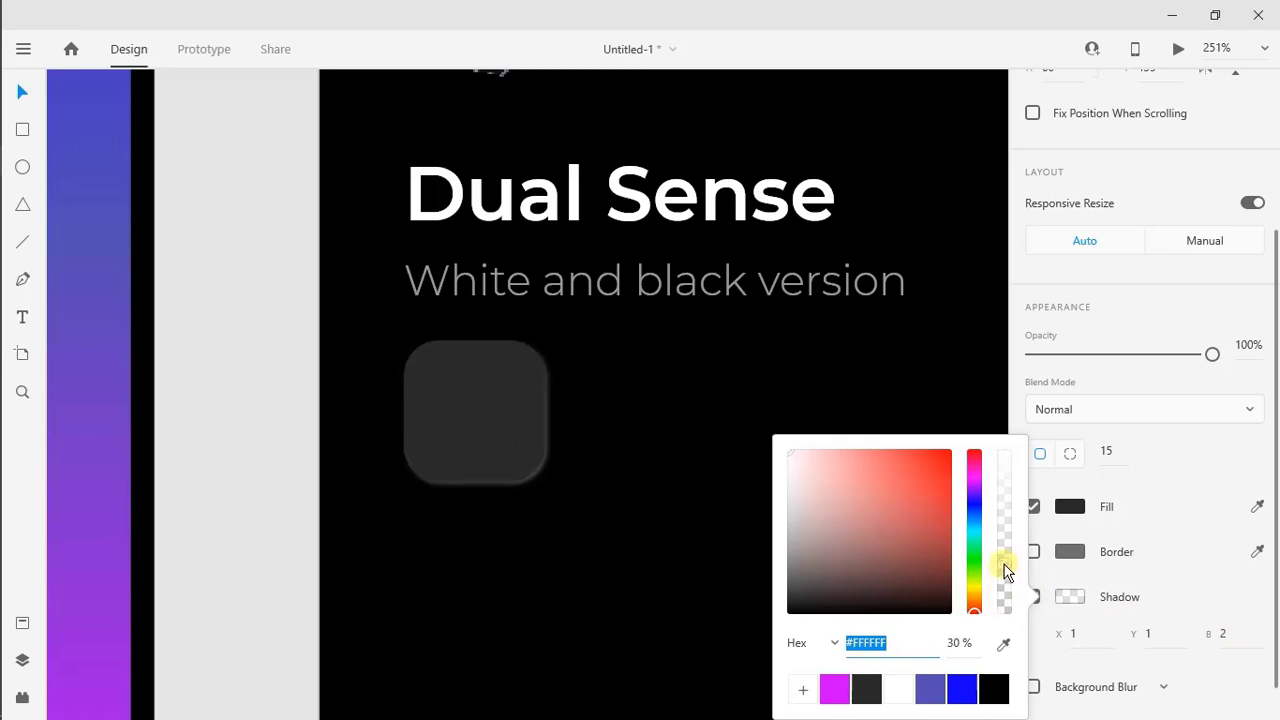
{"action": "left_click", "coordinate": [723, 581]}
Duplicate the rounded square and place the copy directly beneath the original at X 36, Y 510
{"action": "left_click", "coordinate": [520, 459]}
{"action": "key", "text": "alt"}
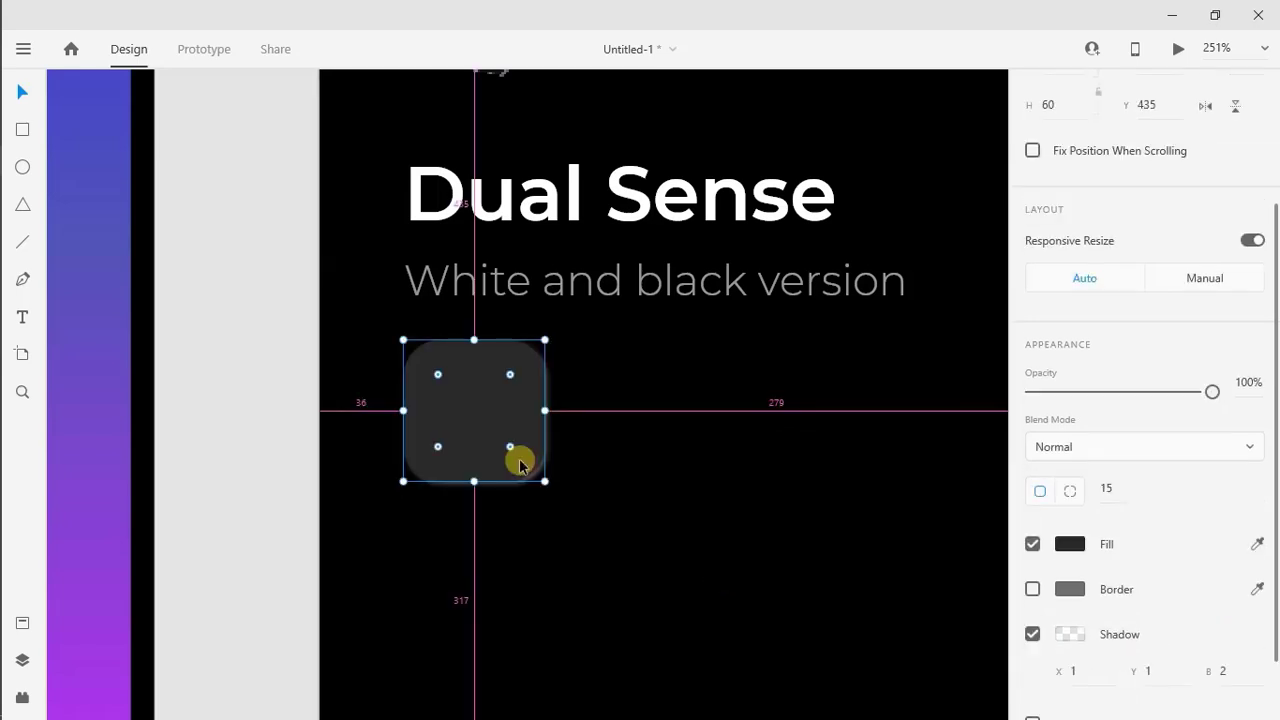
{"action": "key", "text": "ctrl+d"}
{"action": "left_click_drag", "start_coordinate": [474, 409], "coordinate": [476, 587]}
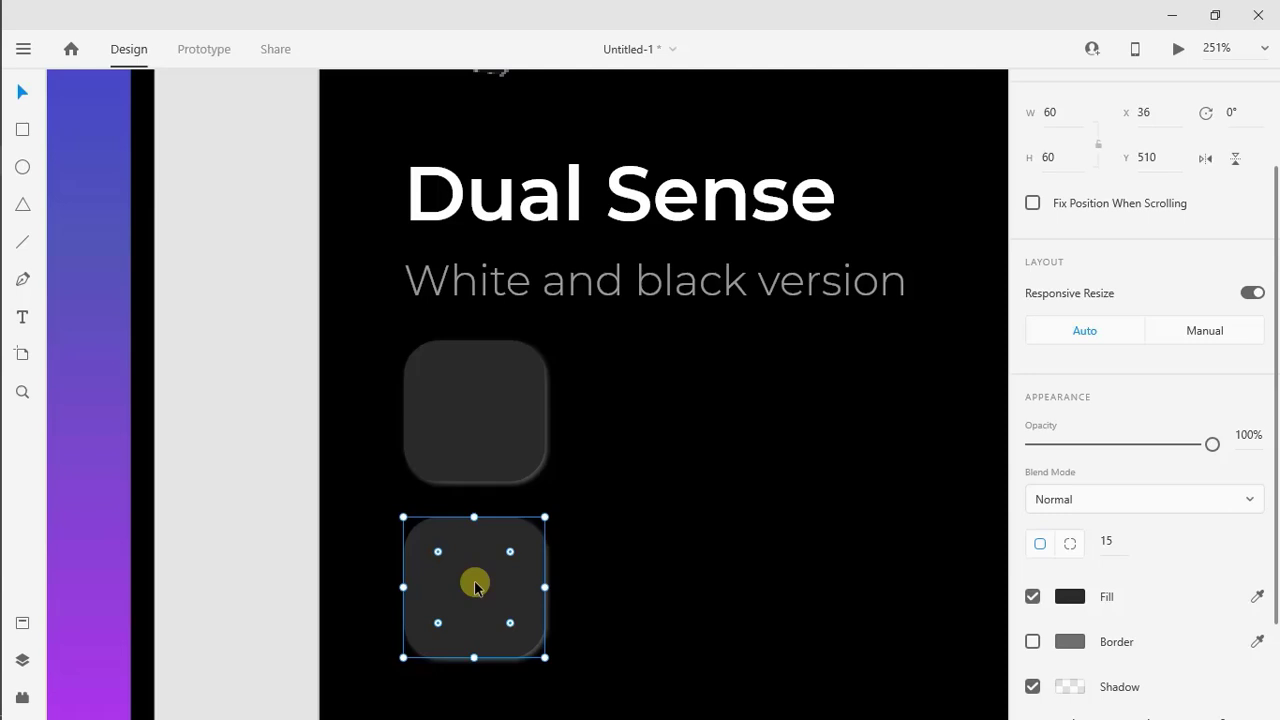
{"action": "left_click", "coordinate": [609, 537]}
Switch to the Icons8 icon library, search for cross icons and set the icon colour to blue
{"action": "mouse_move", "coordinate": [6, 280]}
{"action": "left_click", "coordinate": [23, 221]}
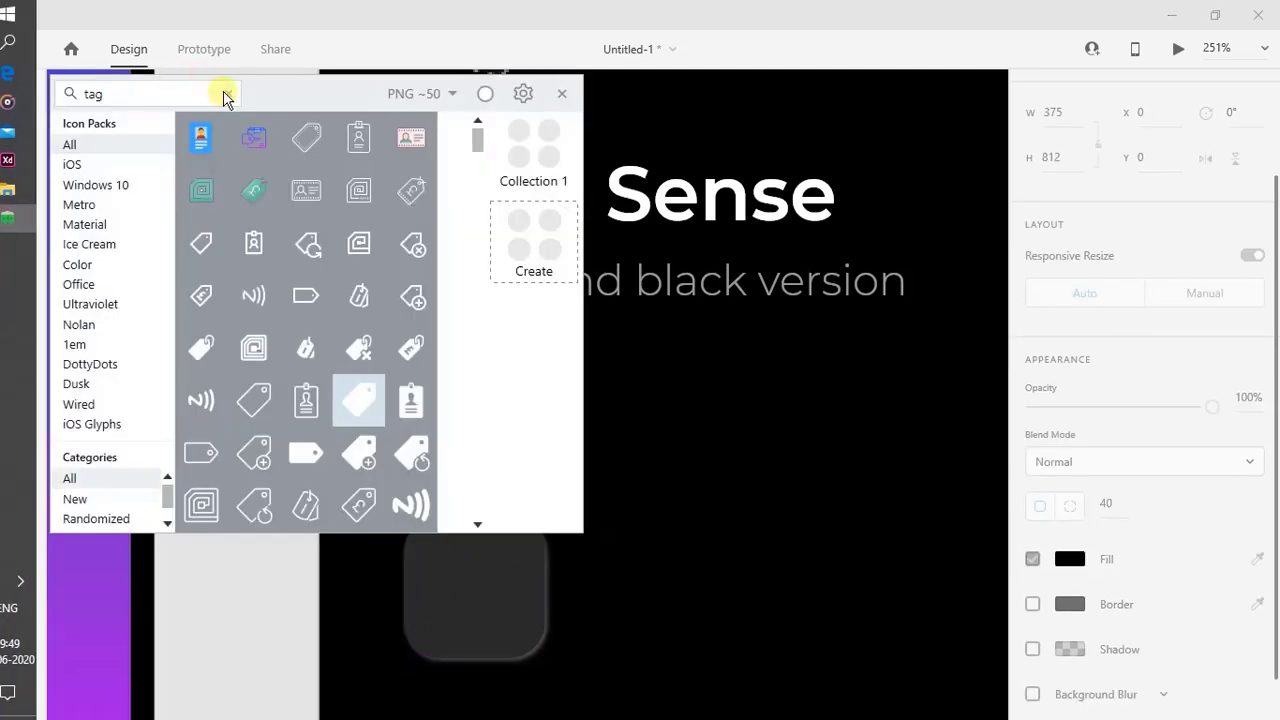
{"action": "left_click", "coordinate": [227, 94]}
{"action": "type", "text": "cross"}
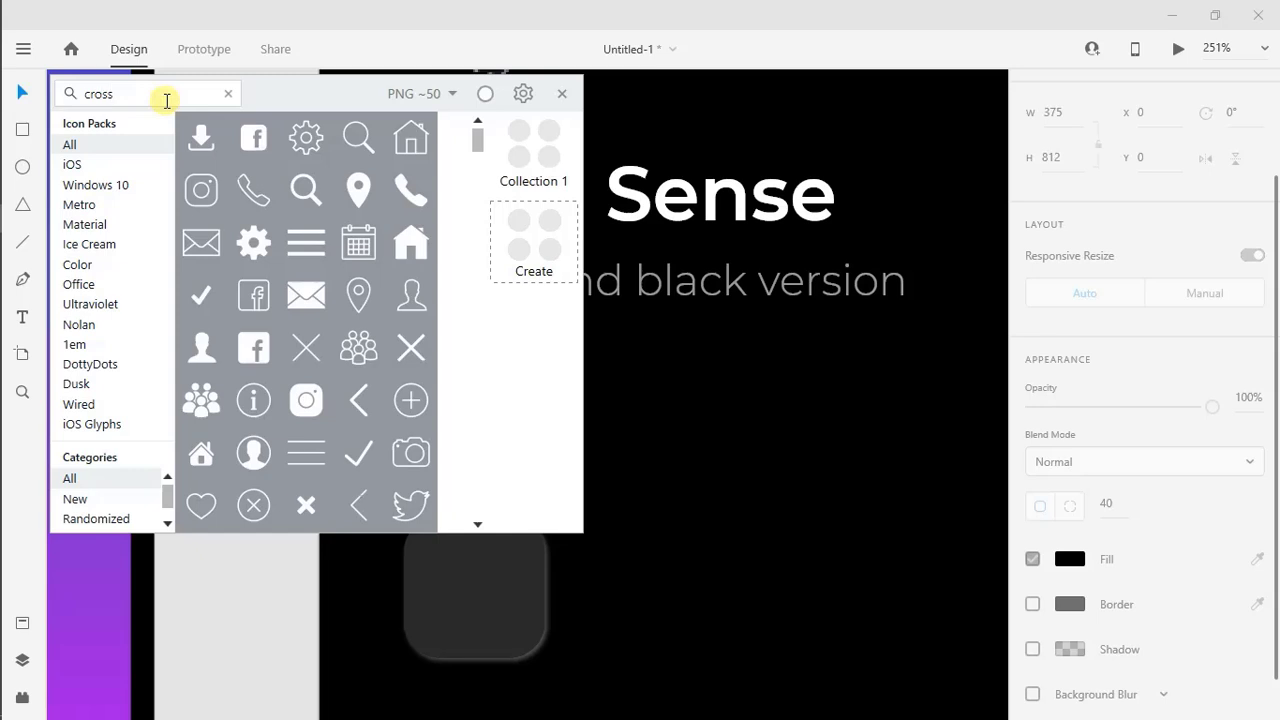
{"action": "left_click", "coordinate": [485, 93]}
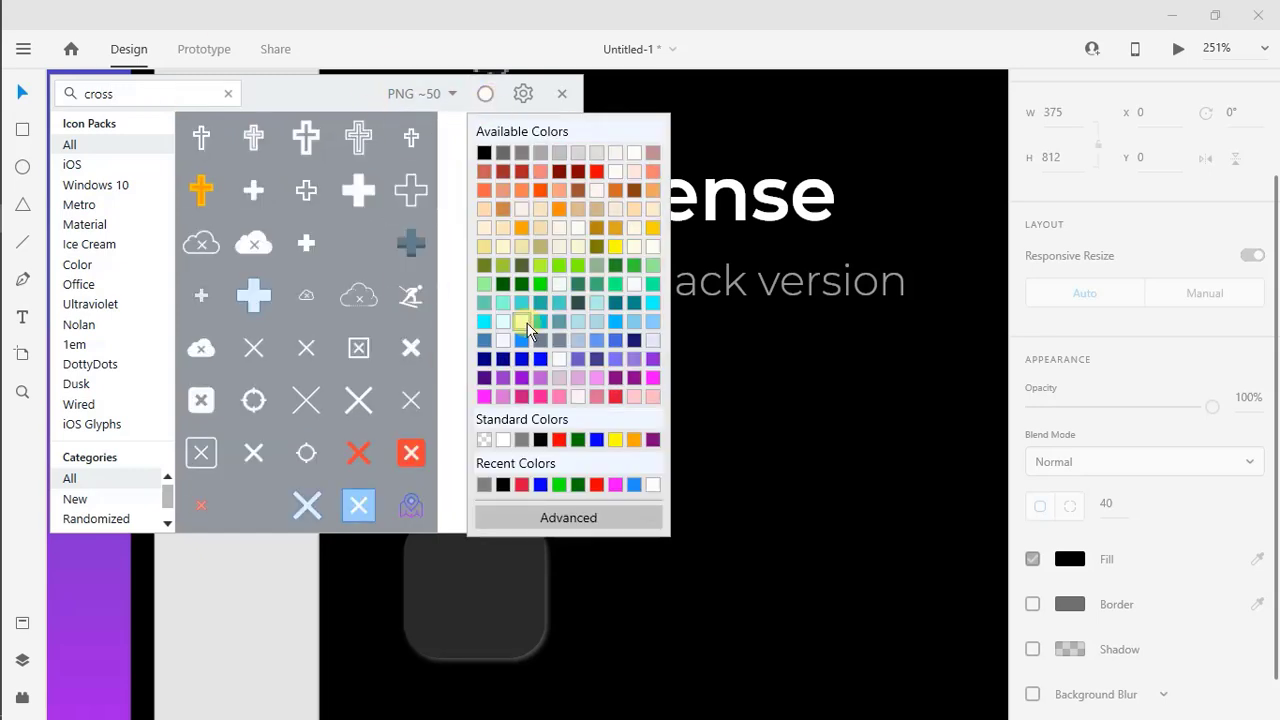
{"action": "left_click", "coordinate": [541, 362]}
Copy the thin blue cross icon and paste it onto the product detail artboard
{"action": "right_click", "coordinate": [258, 355]}
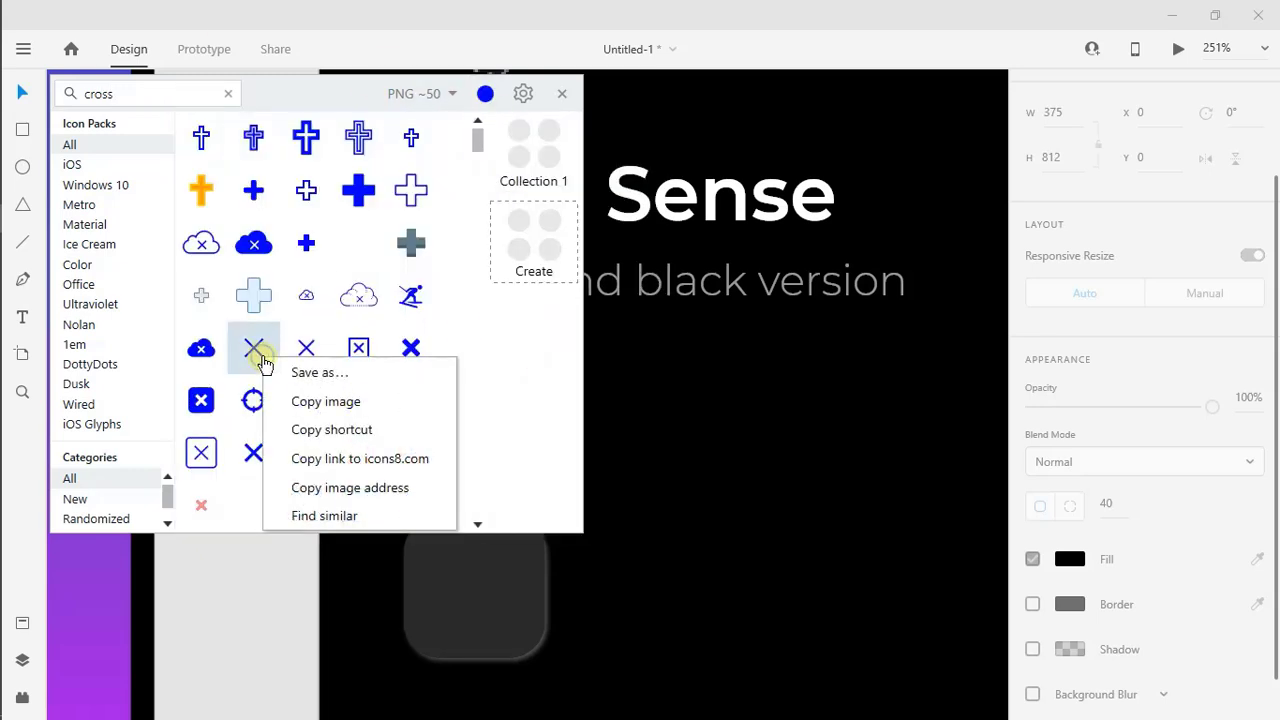
{"action": "left_click", "coordinate": [288, 422]}
{"action": "right_click", "coordinate": [690, 362]}
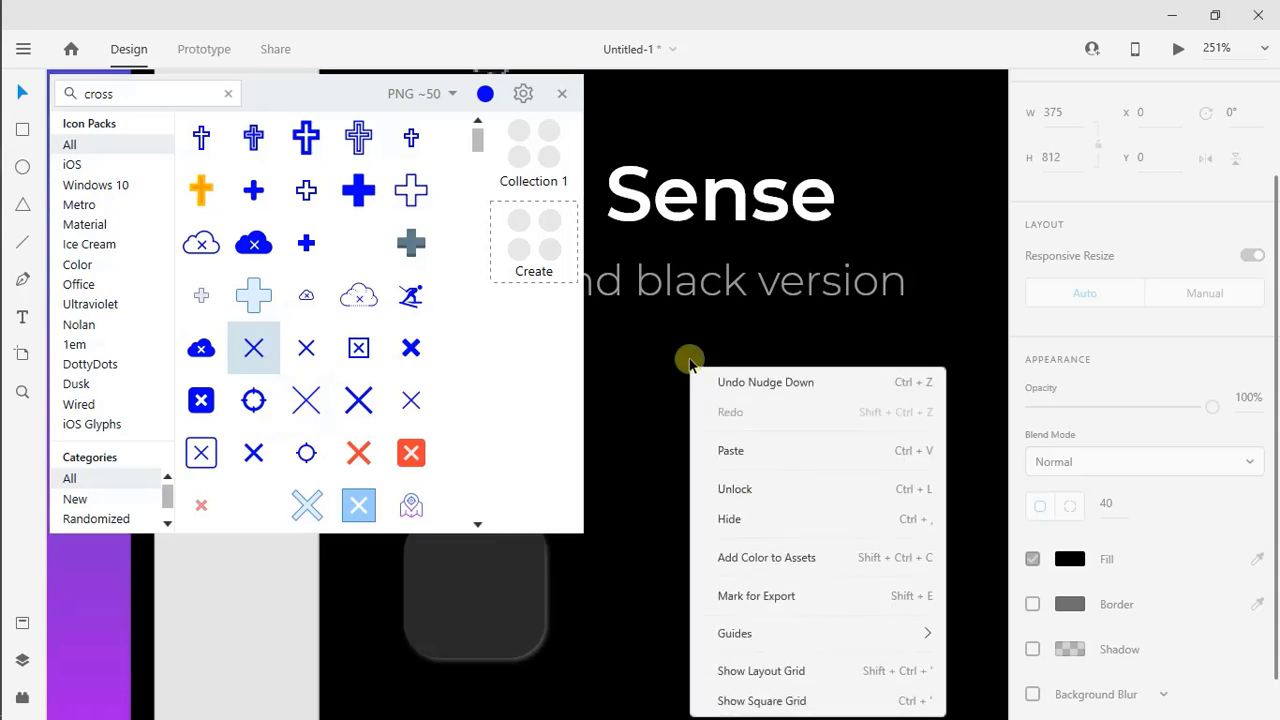
{"action": "left_click", "coordinate": [759, 456]}
Find a triangle outline icon in the icon library, colour it dark green and paste it onto the artboard
{"action": "left_click", "coordinate": [225, 93]}
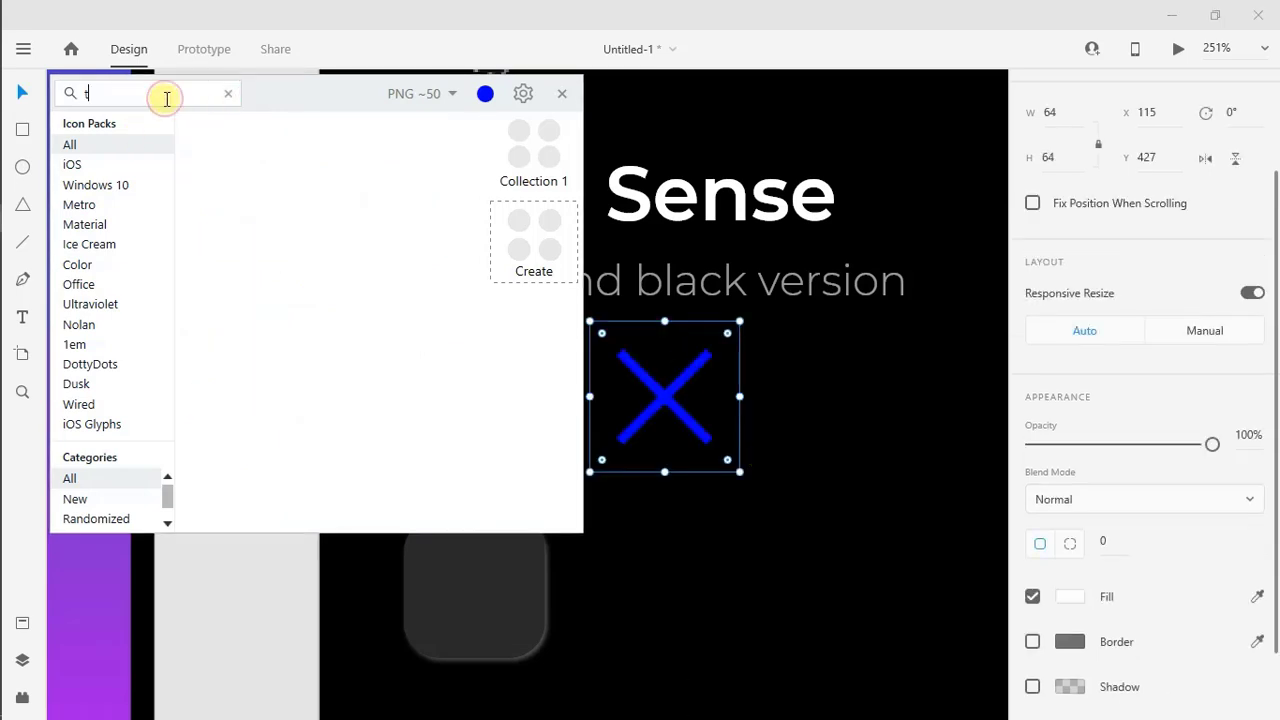
{"action": "type", "text": "triangle"}
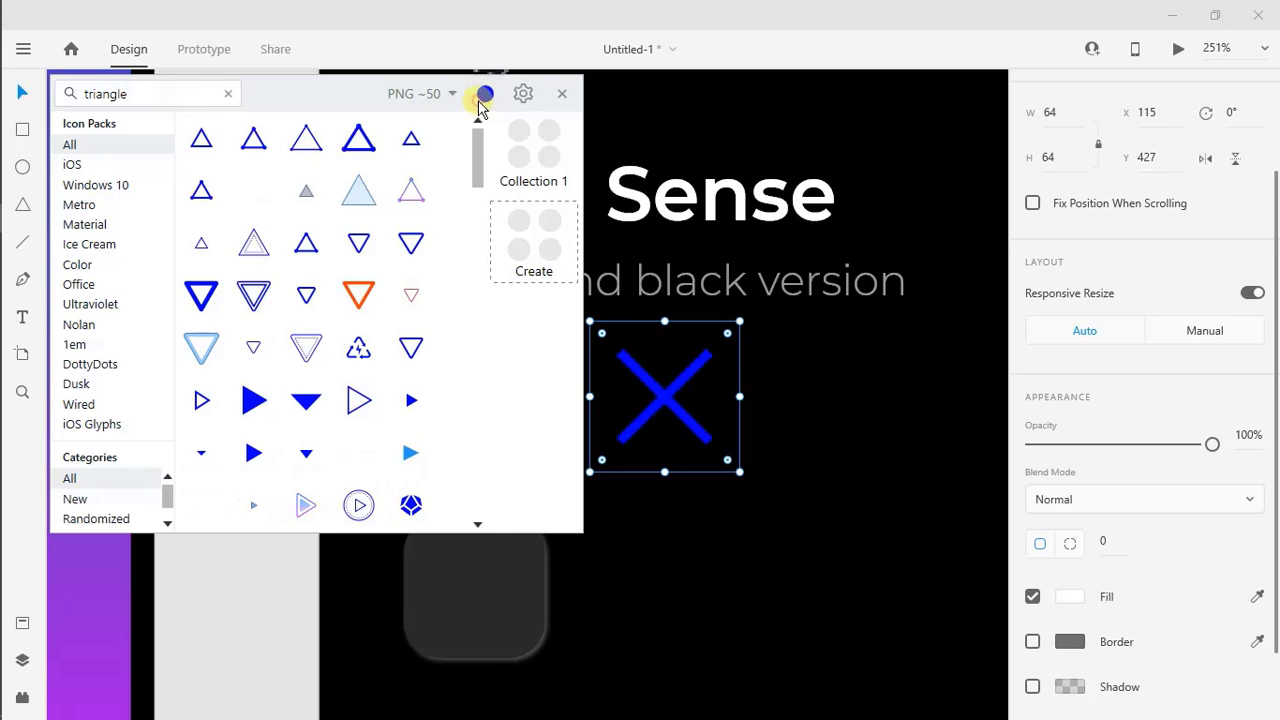
{"action": "left_click", "coordinate": [484, 94]}
{"action": "left_click", "coordinate": [522, 286]}
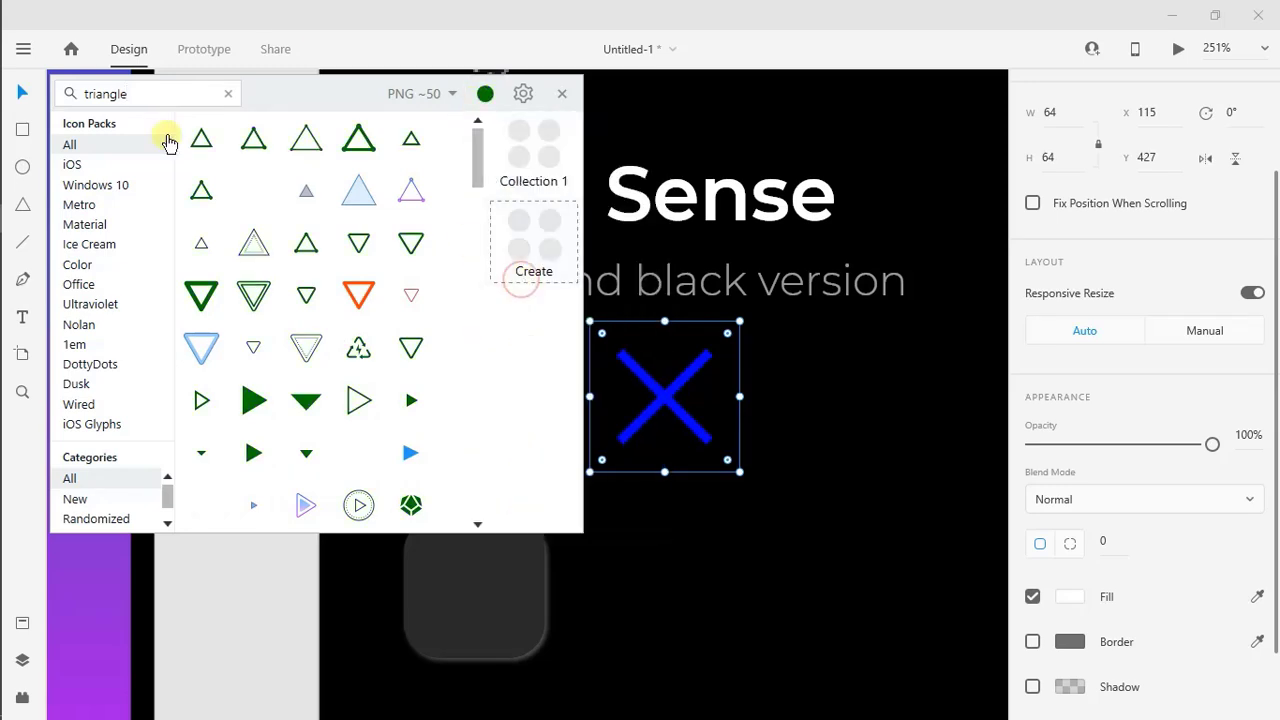
{"action": "right_click", "coordinate": [212, 127]}
{"action": "left_click", "coordinate": [254, 205]}
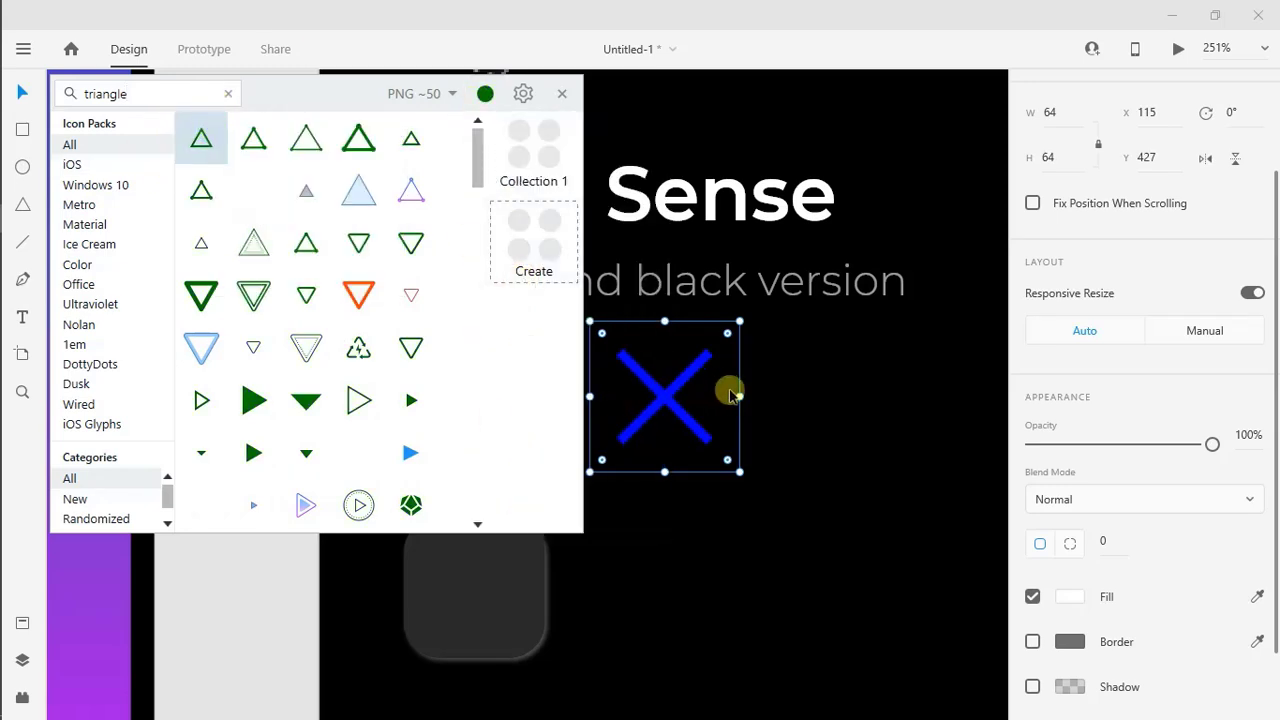
{"action": "right_click", "coordinate": [768, 388]}
{"action": "left_click", "coordinate": [862, 135]}
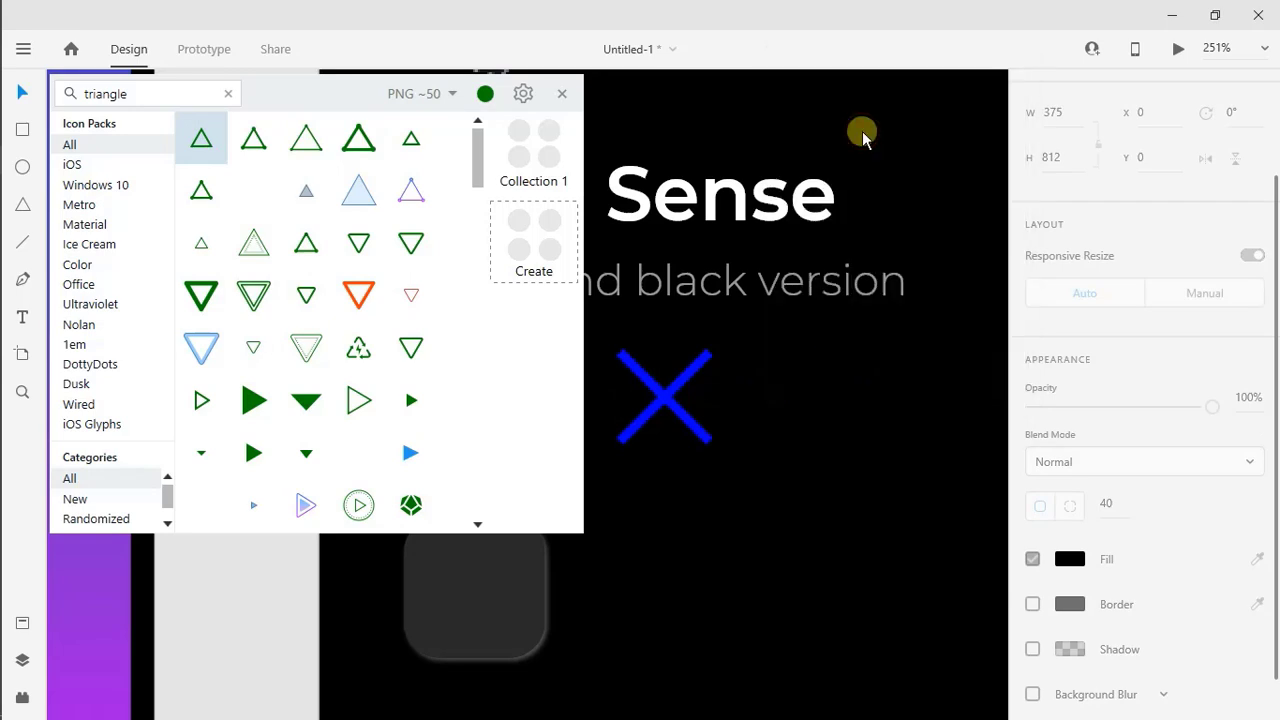
Find a circle outline icon in the icon library, colour it red and paste it onto the artboard
{"action": "left_click", "coordinate": [228, 93]}
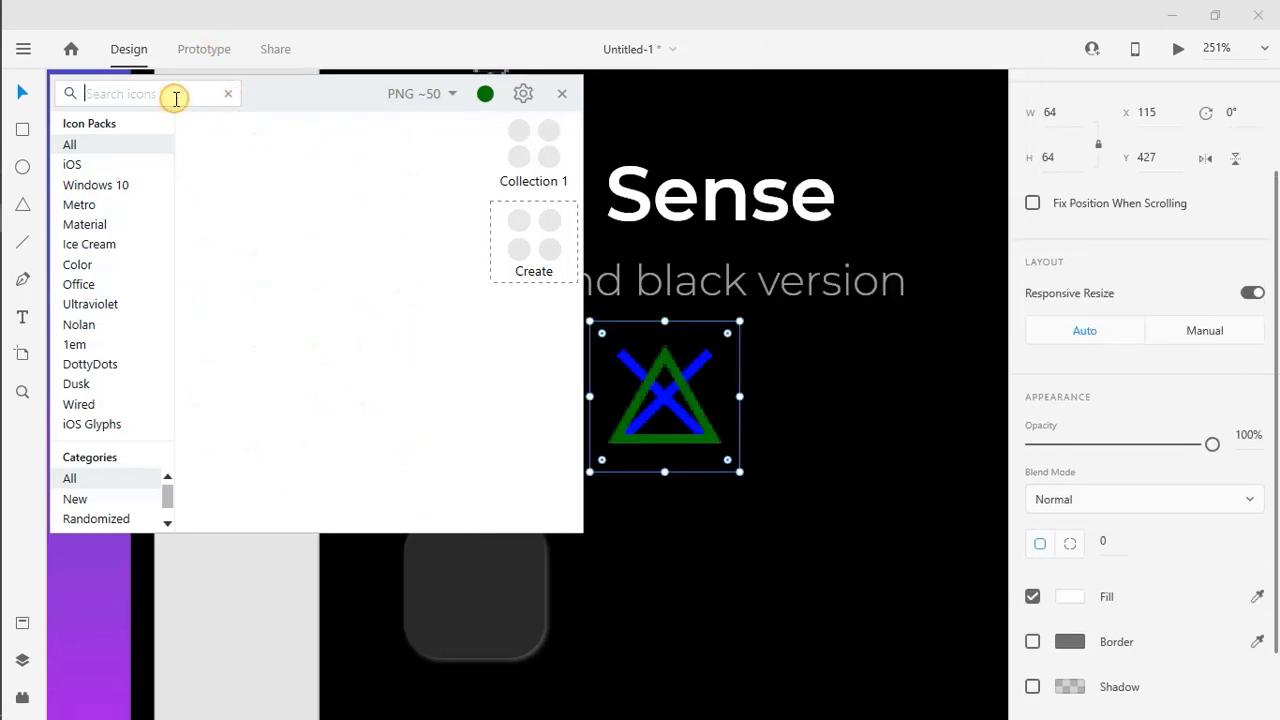
{"action": "type", "text": "circle"}
{"action": "left_click", "coordinate": [484, 95]}
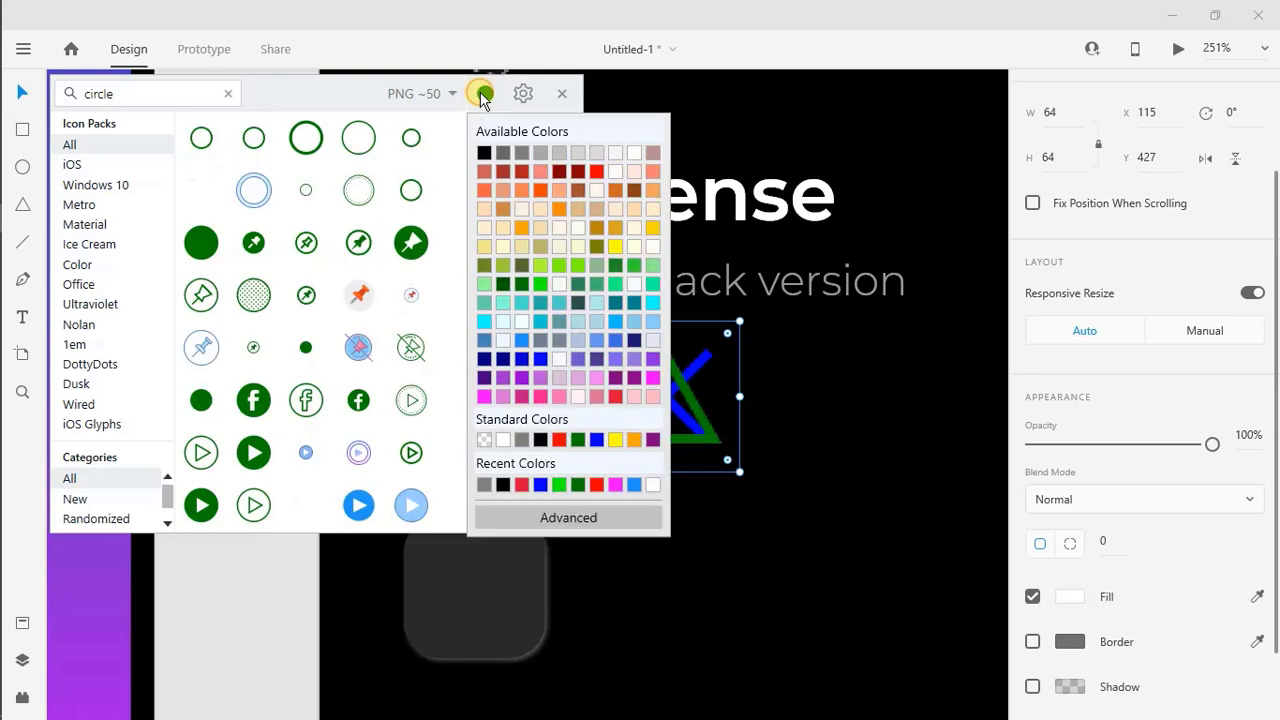
{"action": "left_click", "coordinate": [556, 440]}
{"action": "right_click", "coordinate": [200, 136]}
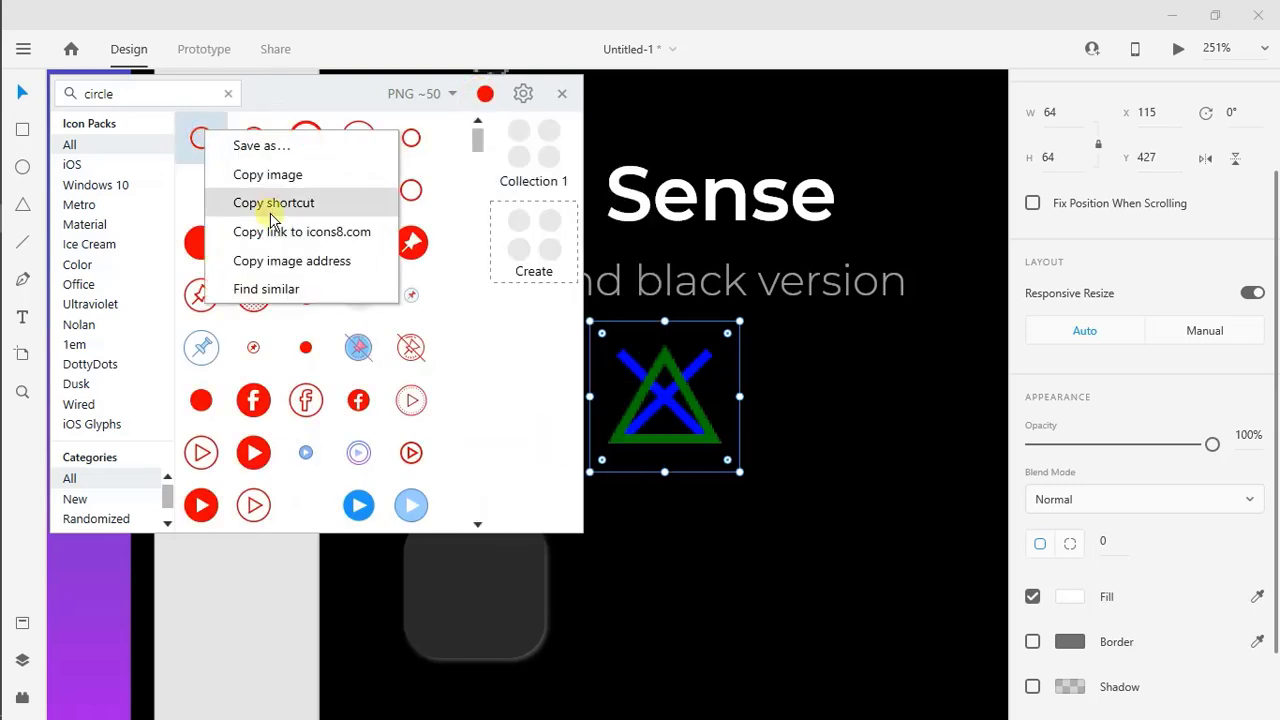
{"action": "left_click", "coordinate": [250, 203]}
{"action": "right_click", "coordinate": [763, 391]}
{"action": "left_click", "coordinate": [818, 140]}
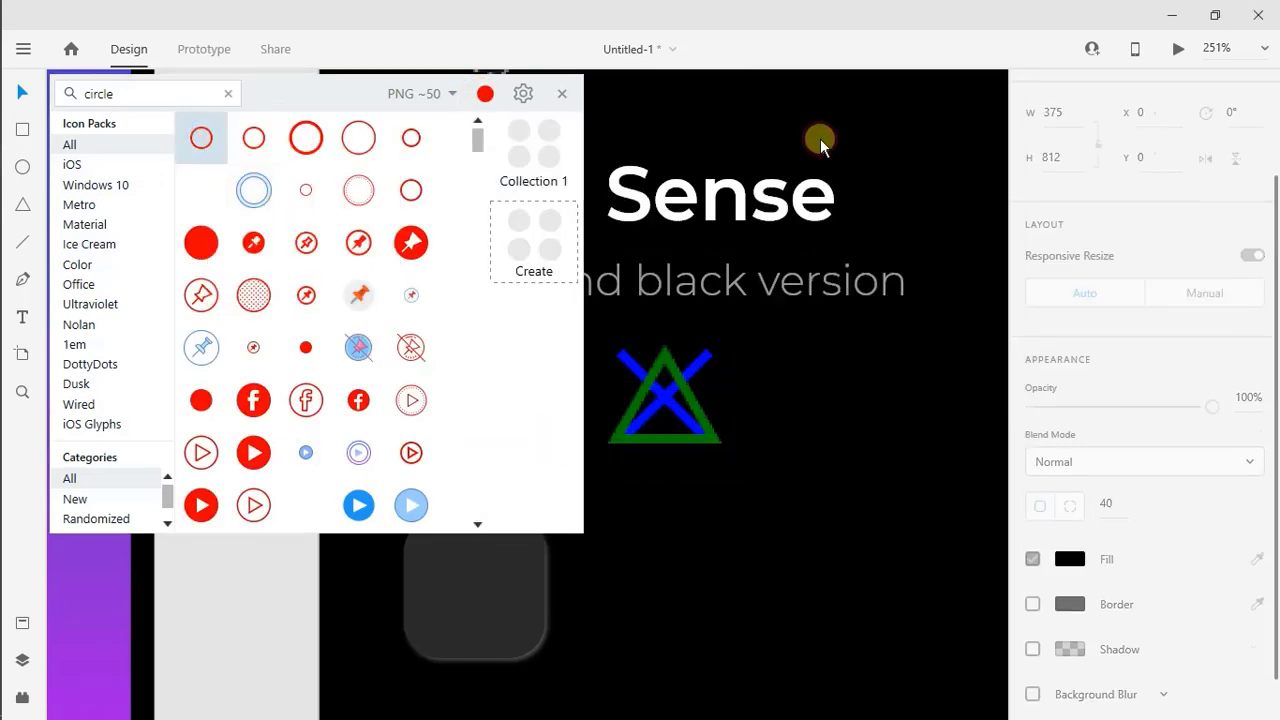
Find a square outline icon in the icon library, colour it magenta and paste it onto the artboard
{"action": "left_click", "coordinate": [228, 94]}
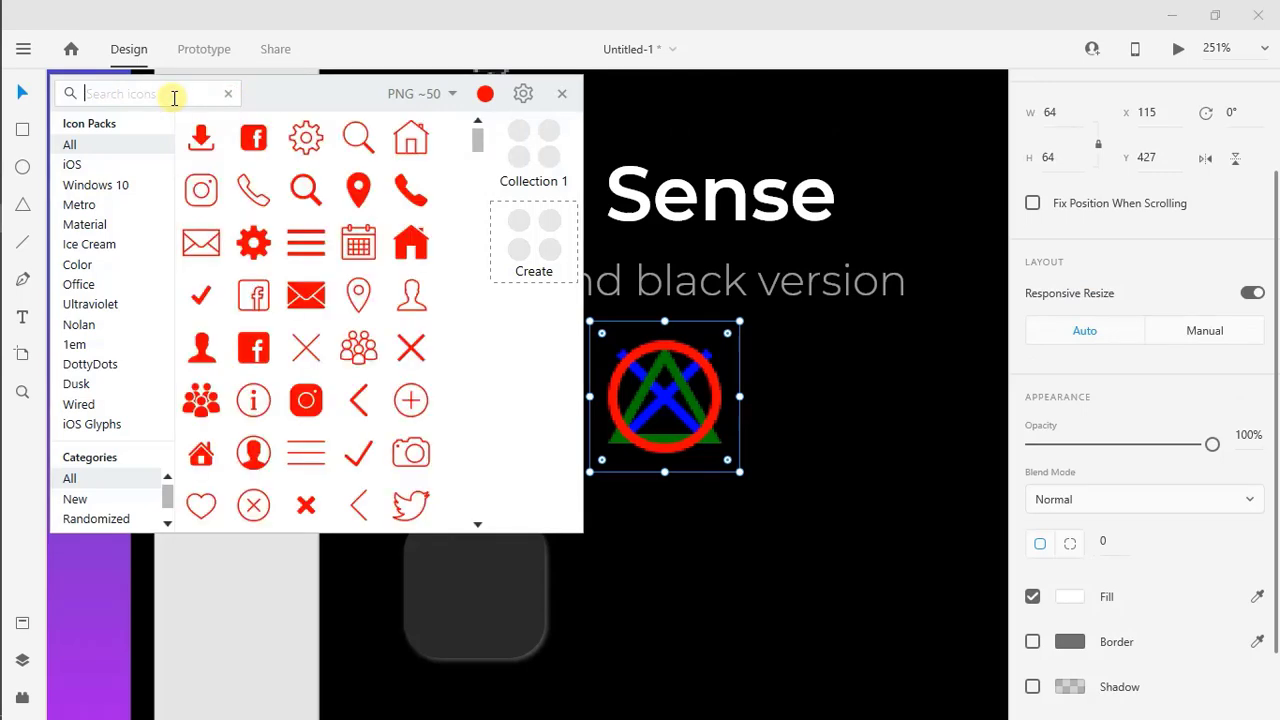
{"action": "type", "text": "square"}
{"action": "left_click", "coordinate": [485, 93]}
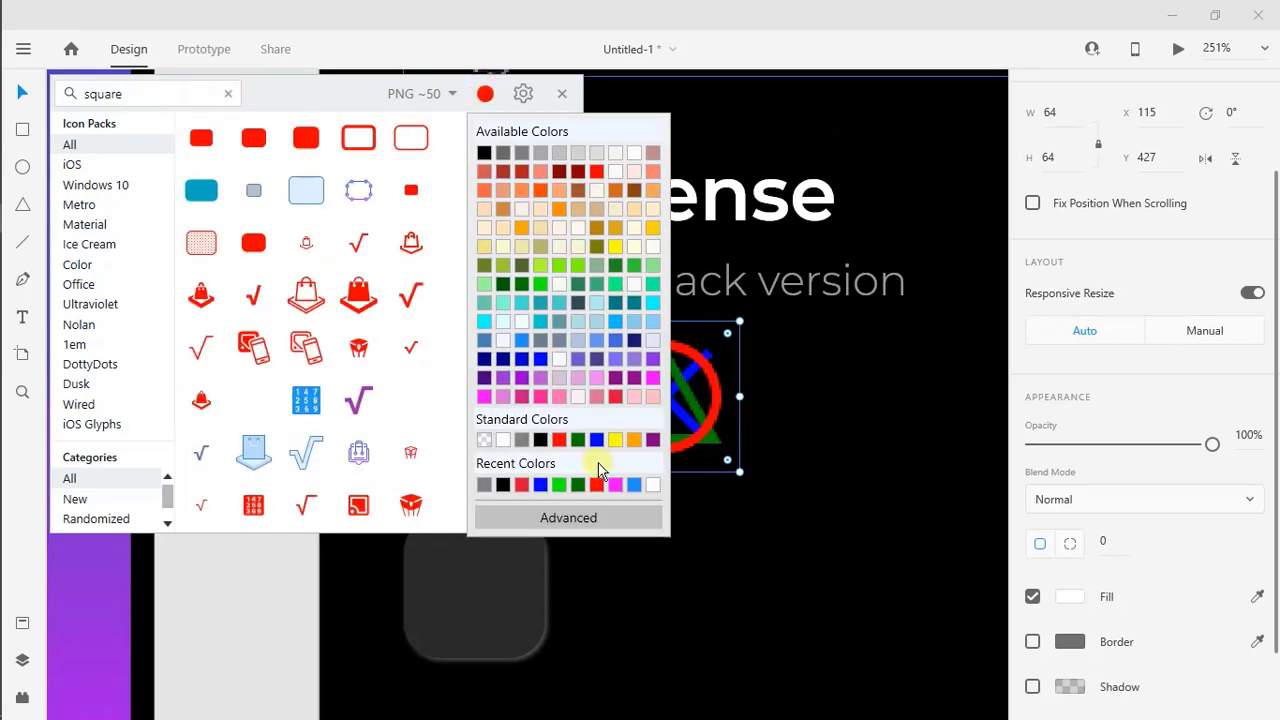
{"action": "left_click", "coordinate": [615, 484]}
{"action": "scroll", "coordinate": [410, 148], "scroll_direction": "down", "scroll_amount": 3}
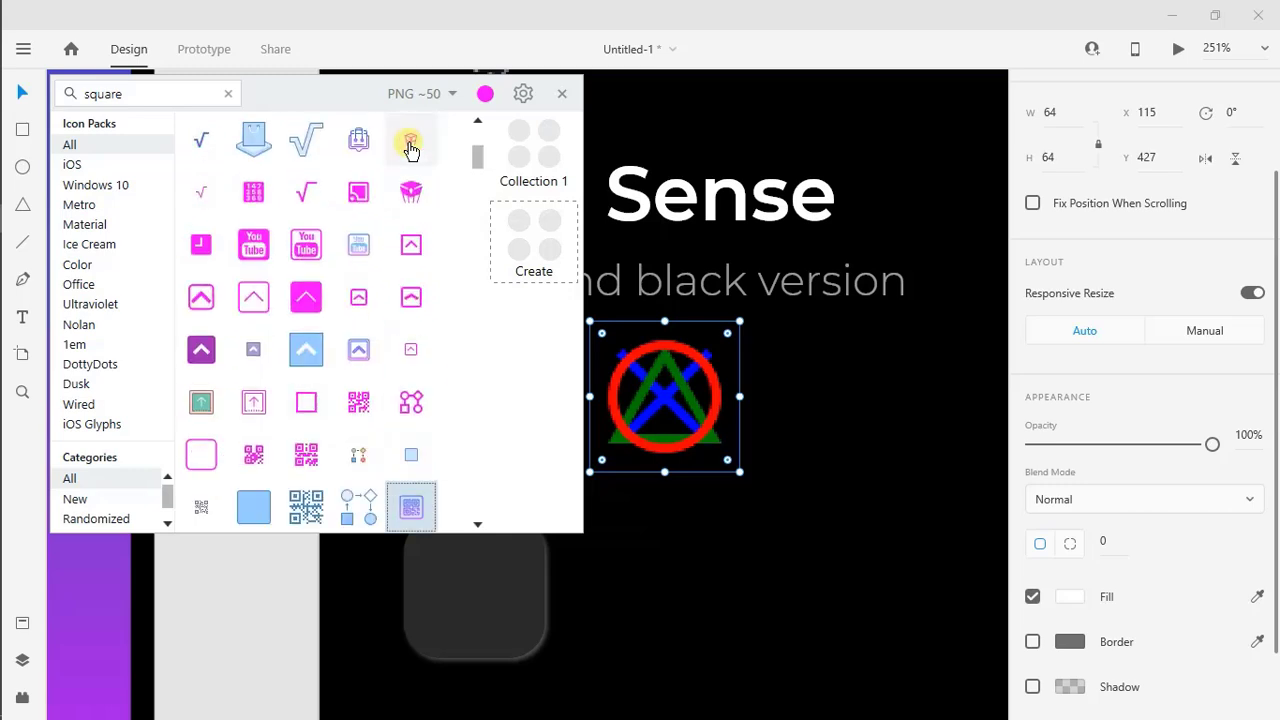
{"action": "right_click", "coordinate": [306, 402]}
{"action": "left_click", "coordinate": [345, 447]}
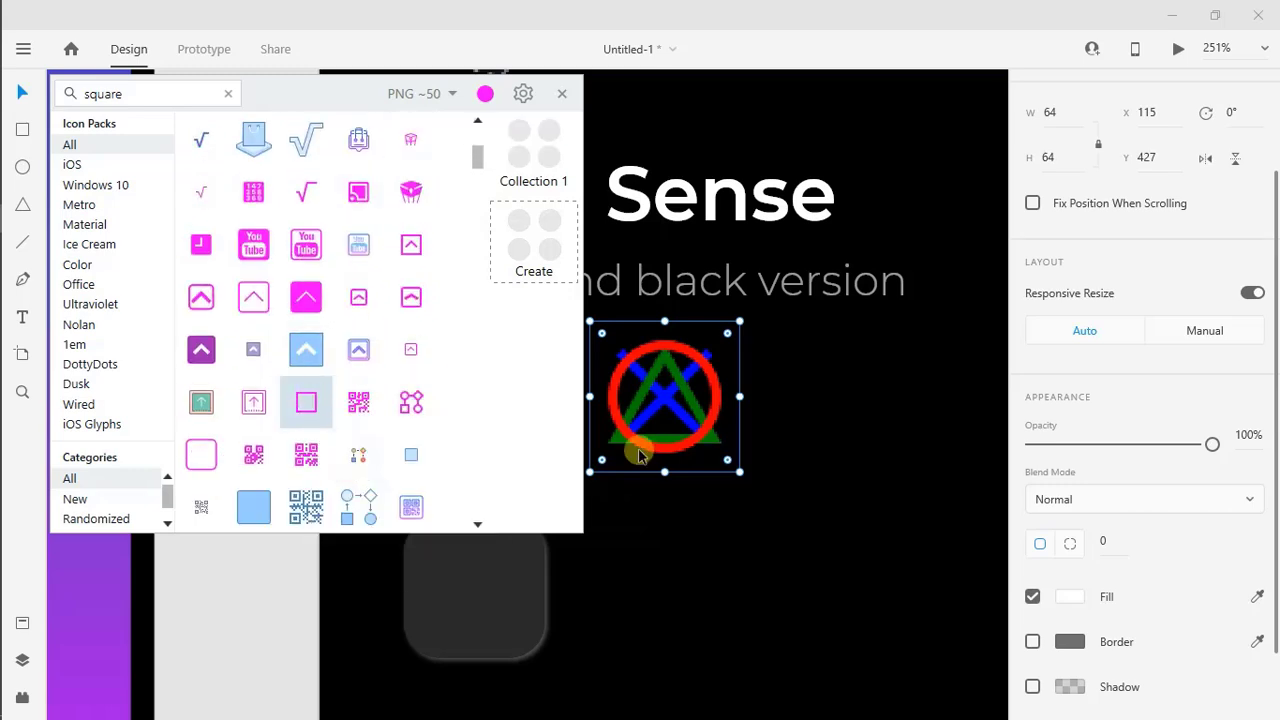
{"action": "right_click", "coordinate": [670, 418]}
{"action": "left_click", "coordinate": [733, 140]}
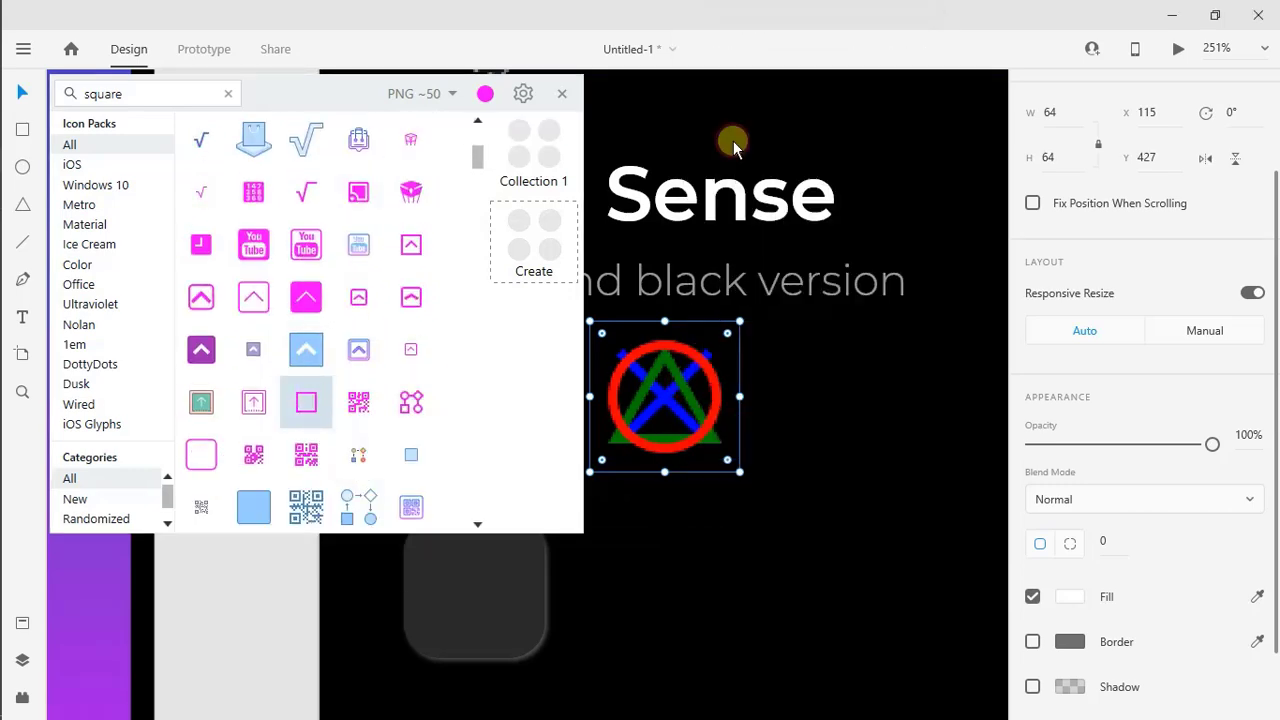
Search the icon library for "video controller" and paste the light blue wired gamepad icon onto the artboard
{"action": "left_click", "coordinate": [229, 93]}
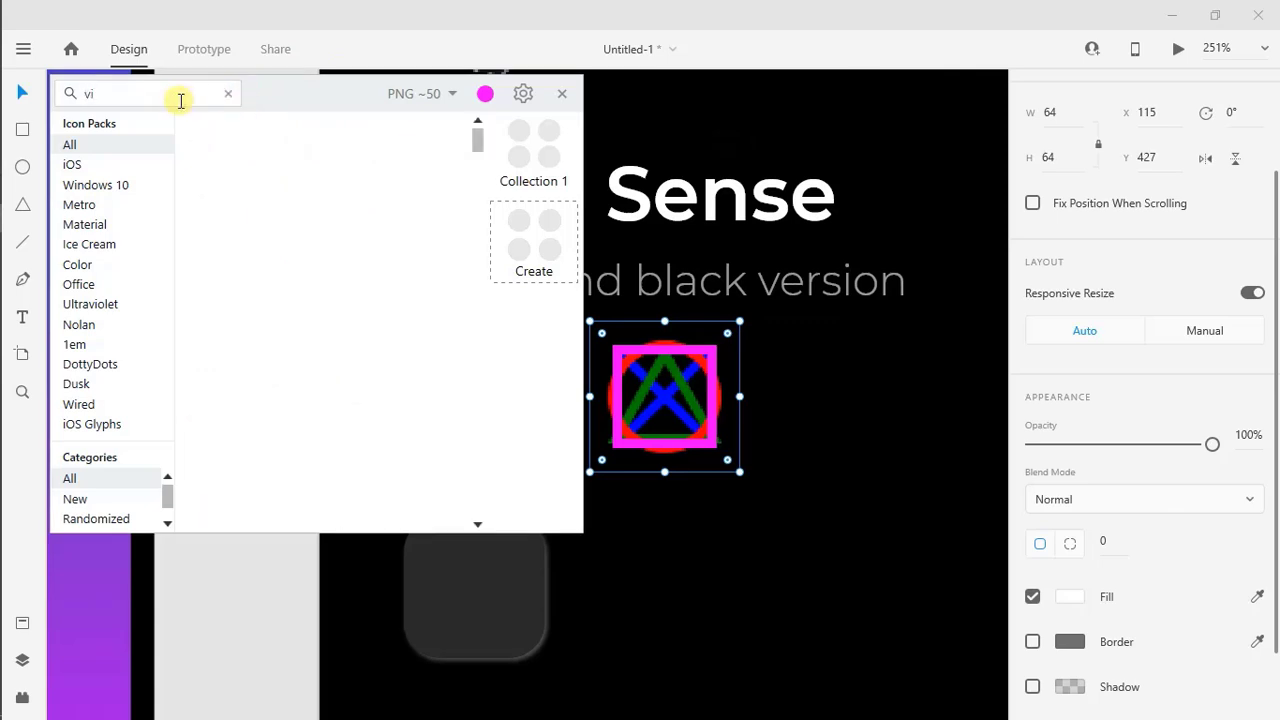
{"action": "type", "text": "video controller"}
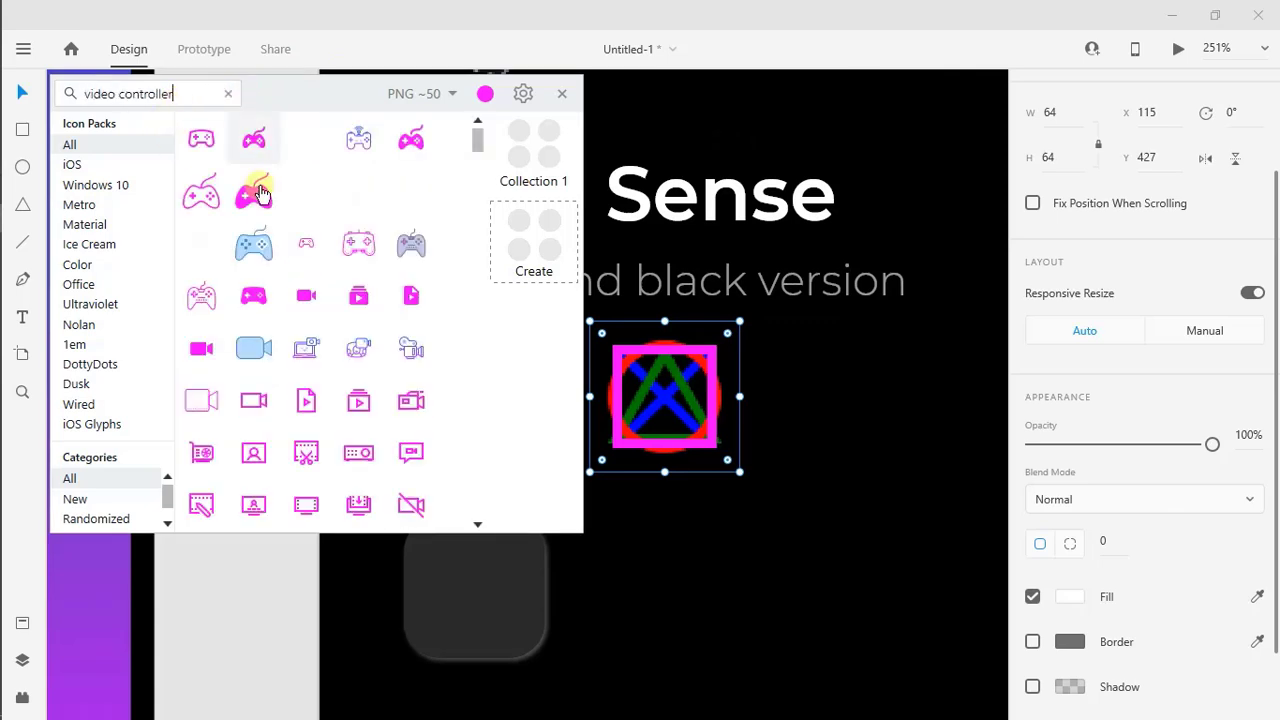
{"action": "right_click", "coordinate": [253, 252]}
{"action": "left_click", "coordinate": [300, 294]}
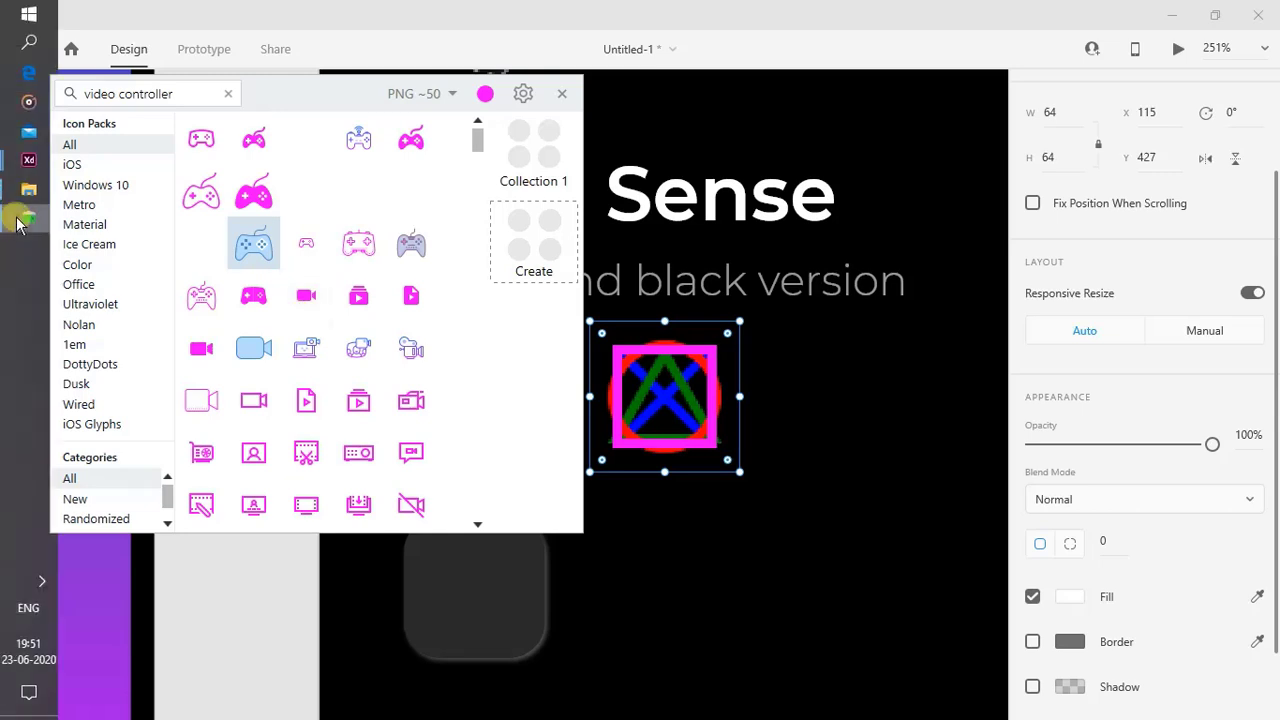
{"action": "left_click", "coordinate": [14, 218]}
{"action": "right_click", "coordinate": [686, 494]}
{"action": "left_click", "coordinate": [757, 234]}
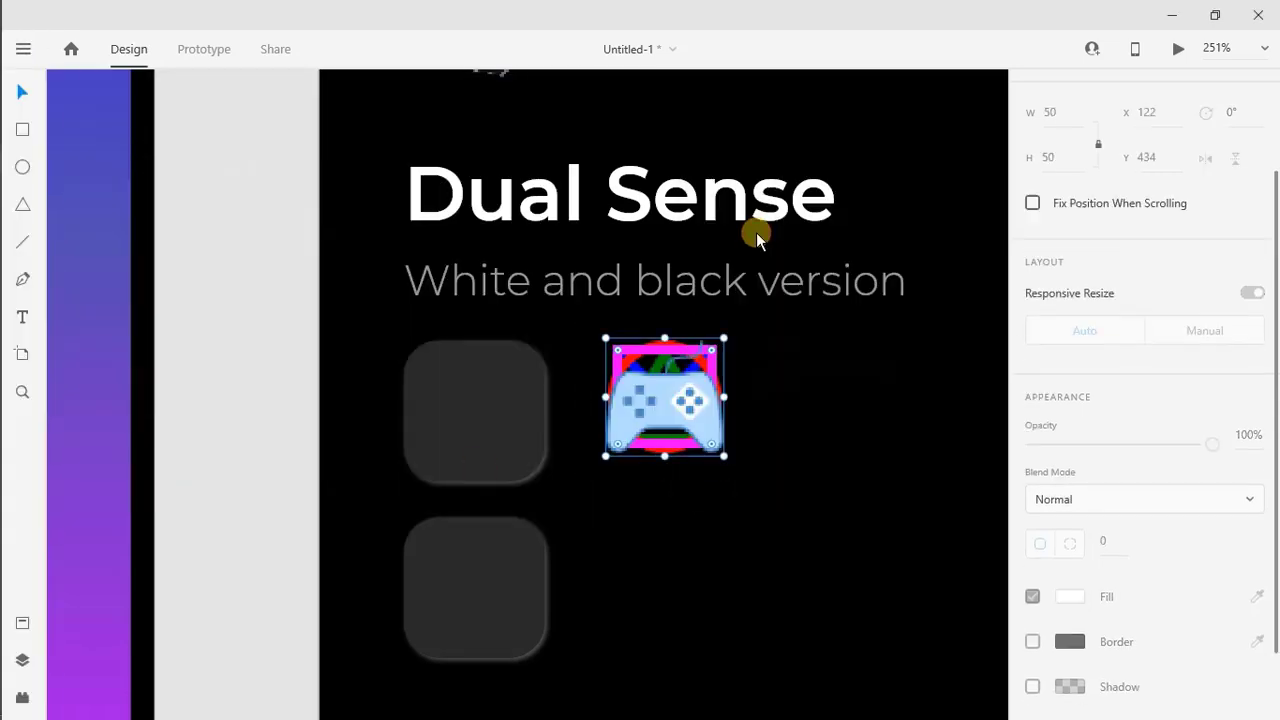
Spread the stacked controller, square and triangle icons apart on the artboard
{"action": "left_click_drag", "start_coordinate": [651, 420], "coordinate": [833, 541]}
{"action": "left_click_drag", "start_coordinate": [690, 446], "coordinate": [682, 574]}
{"action": "left_click_drag", "start_coordinate": [684, 398], "coordinate": [600, 340]}
Select the cross, circle, triangle and square icons together and shrink them to small button-symbol size
{"action": "left_click", "coordinate": [678, 399], "text": "shift"}
{"action": "left_click", "coordinate": [778, 388], "text": "shift"}
{"action": "left_click", "coordinate": [682, 527], "text": "shift"}
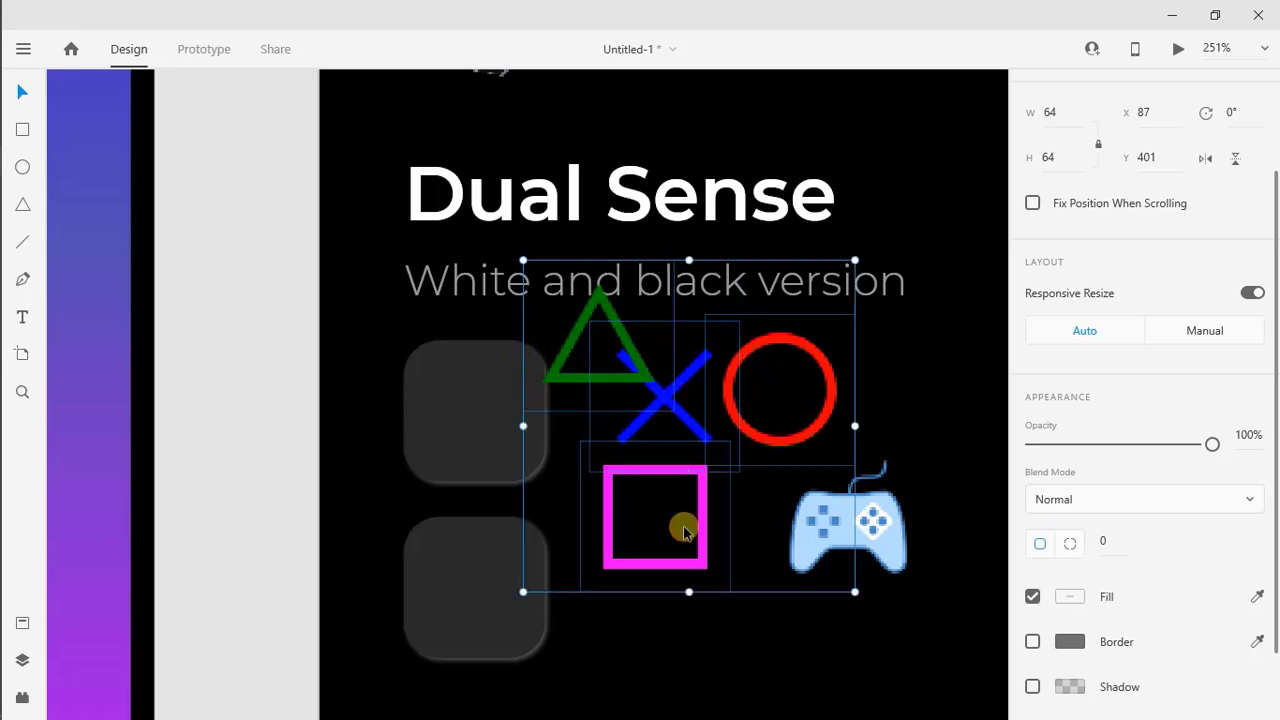
{"action": "key", "text": "Return"}
{"action": "left_click", "coordinate": [649, 440]}
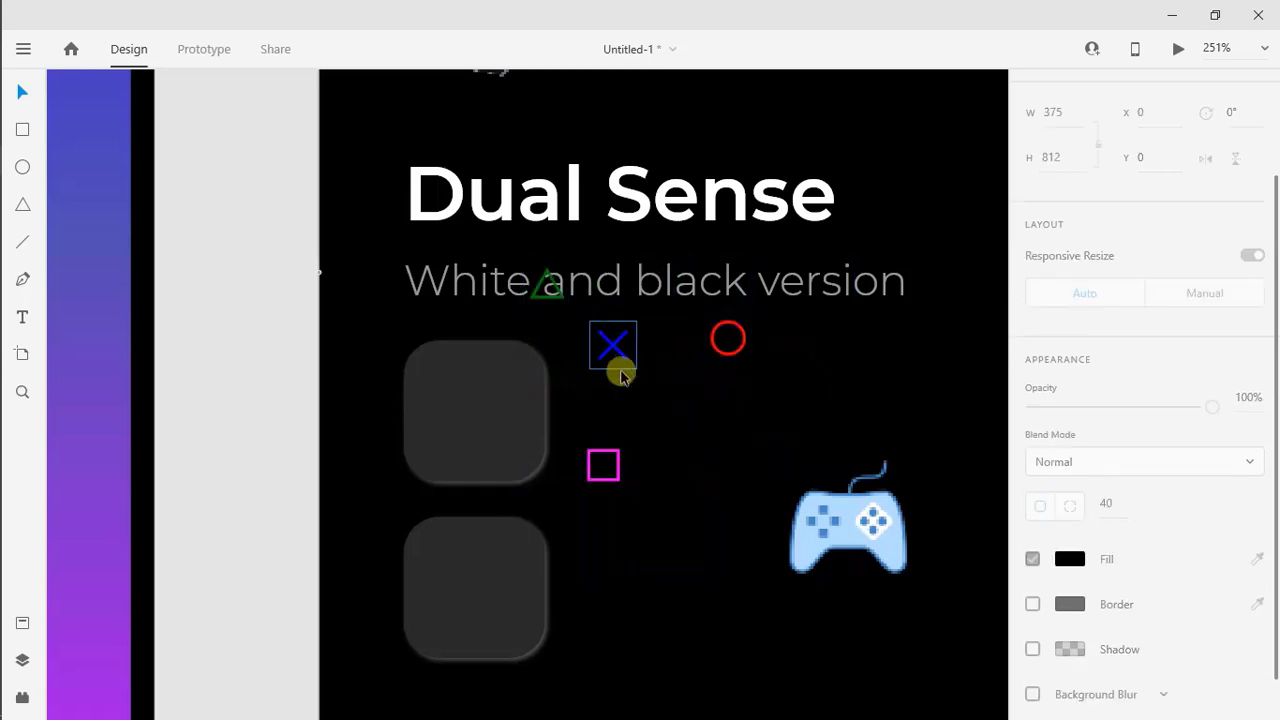
Arrange the four symbols as a two-by-two grid inside the upper rounded square, cross and triangle above circle and square
{"action": "left_click_drag", "start_coordinate": [618, 353], "coordinate": [449, 402]}
{"action": "left_click_drag", "start_coordinate": [546, 287], "coordinate": [505, 397]}
{"action": "left_click_drag", "start_coordinate": [712, 339], "coordinate": [434, 438]}
{"action": "left_click_drag", "start_coordinate": [617, 454], "coordinate": [475, 436]}
{"action": "left_click", "coordinate": [441, 397], "text": "shift"}
{"action": "left_click", "coordinate": [516, 396], "text": "shift"}
{"action": "left_click", "coordinate": [474, 434], "text": "shift"}
{"action": "left_click", "coordinate": [591, 465]}
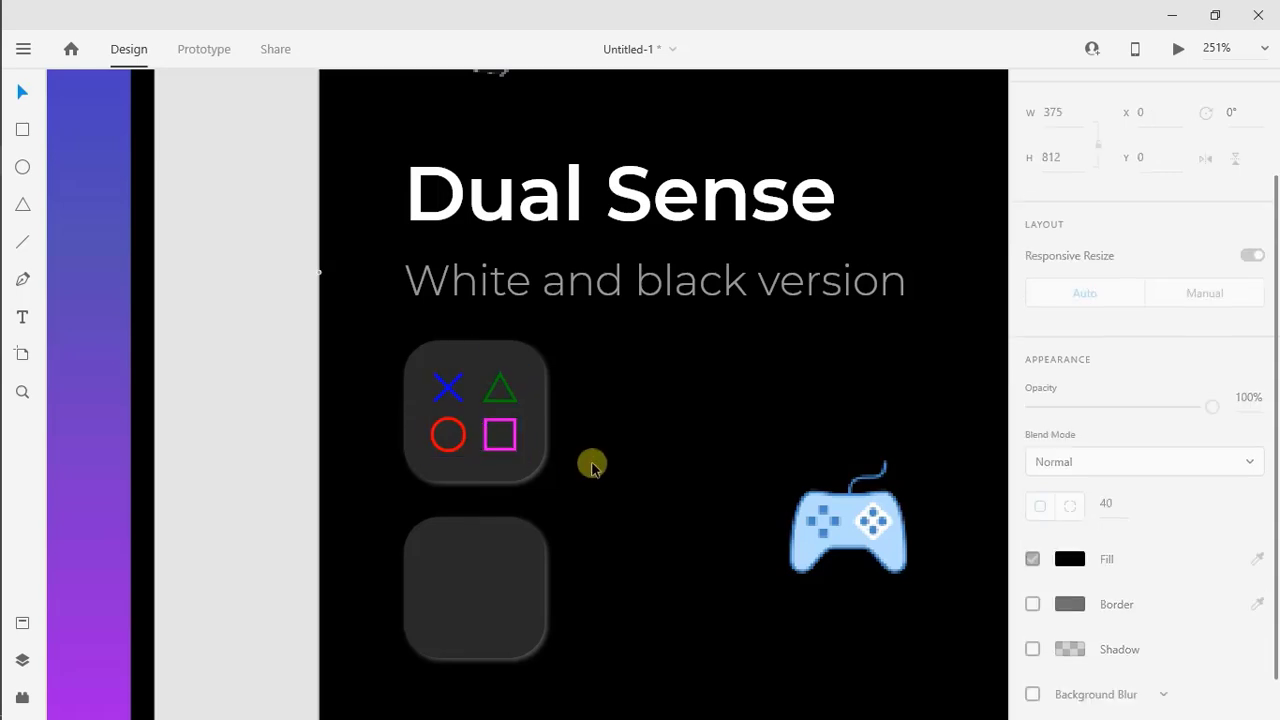
Shrink the light blue gamepad icon to about 35 px square and centre it inside the lower rounded tile
{"action": "left_click", "coordinate": [848, 517]}
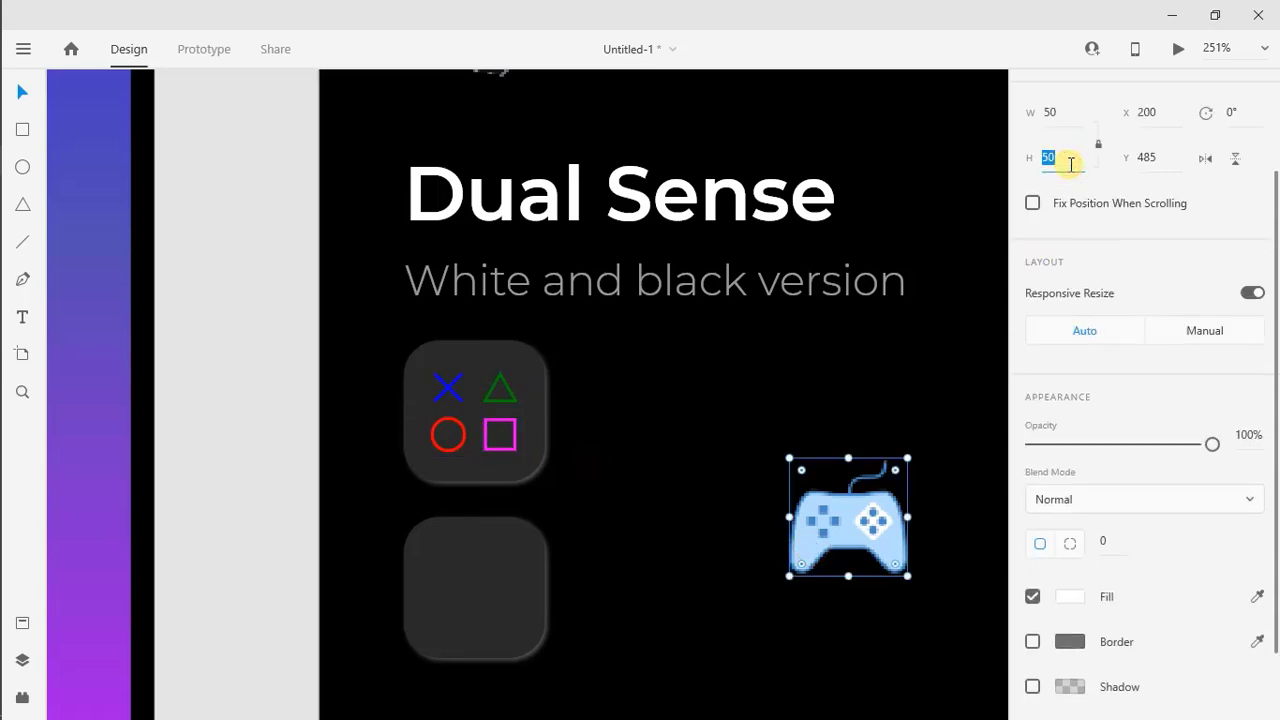
{"action": "type", "text": "25"}
{"action": "key", "text": "Return"}
{"action": "left_click_drag", "start_coordinate": [824, 491], "coordinate": [523, 640]}
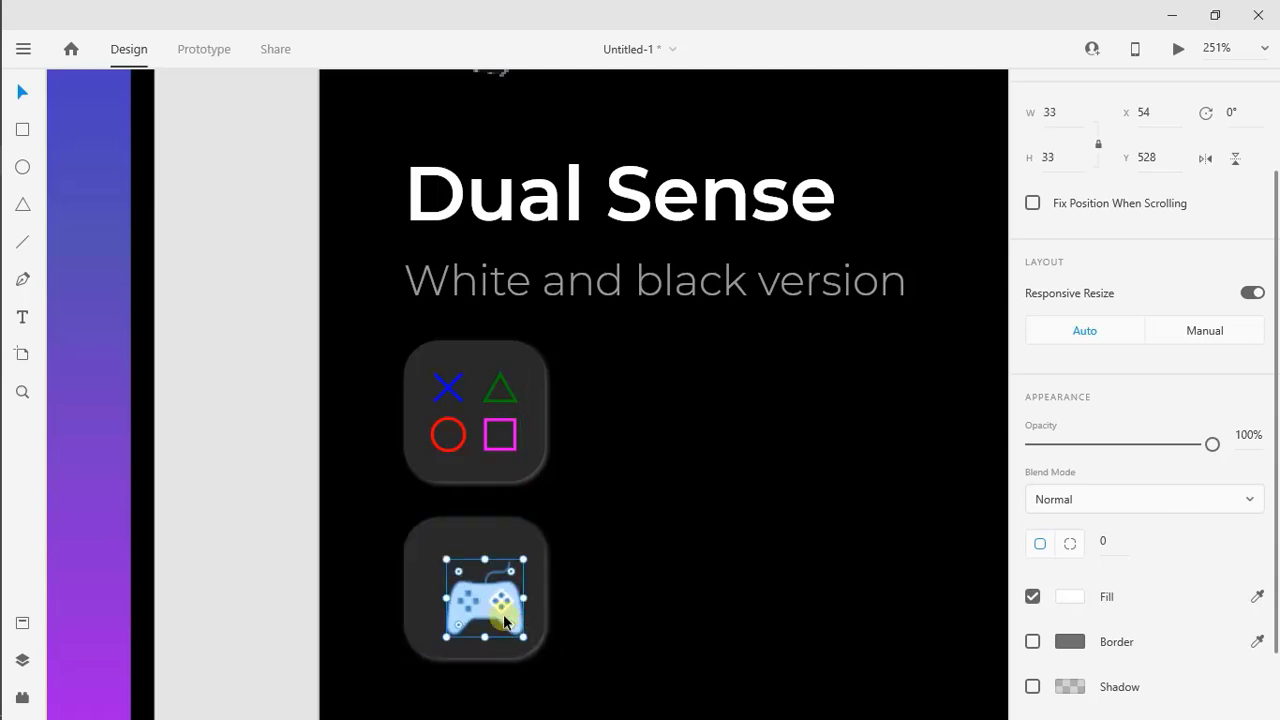
{"action": "mouse_move", "coordinate": [486, 595]}
{"action": "left_mouse_down"}
{"action": "mouse_move", "coordinate": [519, 636]}
{"action": "mouse_move", "coordinate": [482, 605]}
{"action": "left_mouse_up"}
{"action": "scroll", "coordinate": [692, 563], "scroll_direction": "down", "scroll_amount": 3}
{"action": "left_click", "coordinate": [571, 533]}
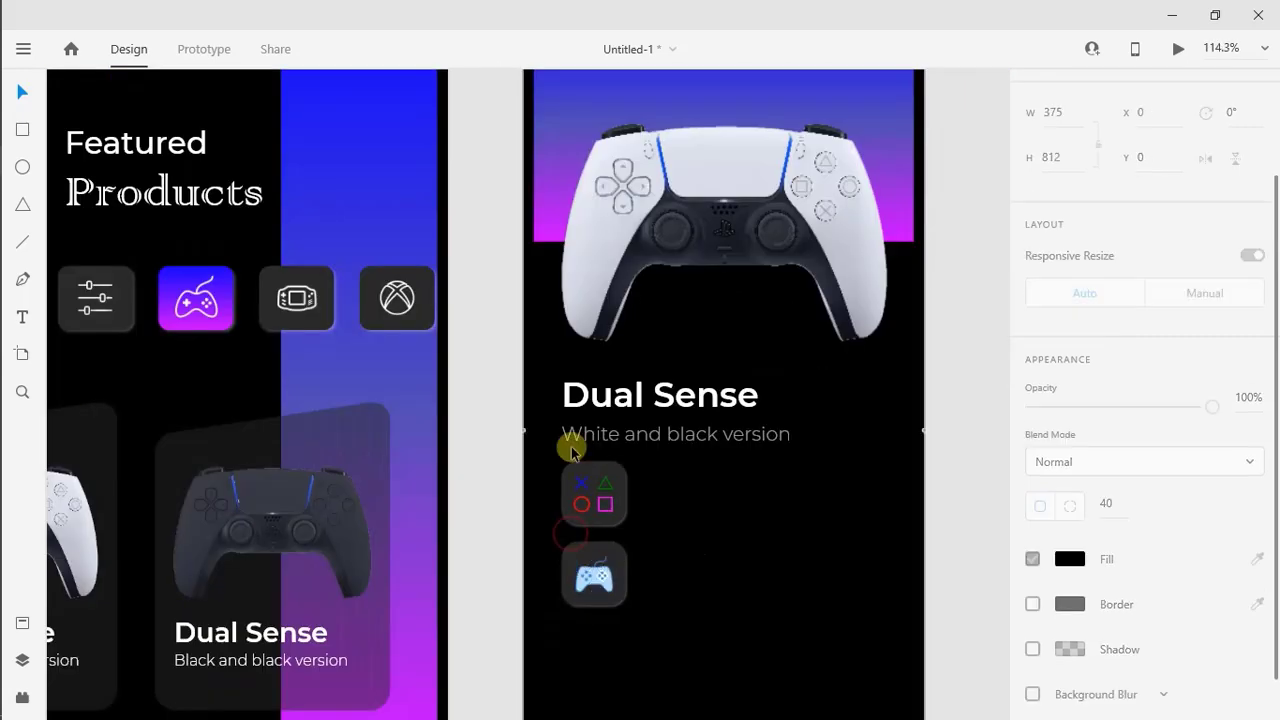
Group the four button symbols with the upper tile, and the gamepad icon with the lower tile
{"action": "left_click_drag", "start_coordinate": [546, 466], "coordinate": [630, 531]}
{"action": "right_click", "coordinate": [597, 497]}
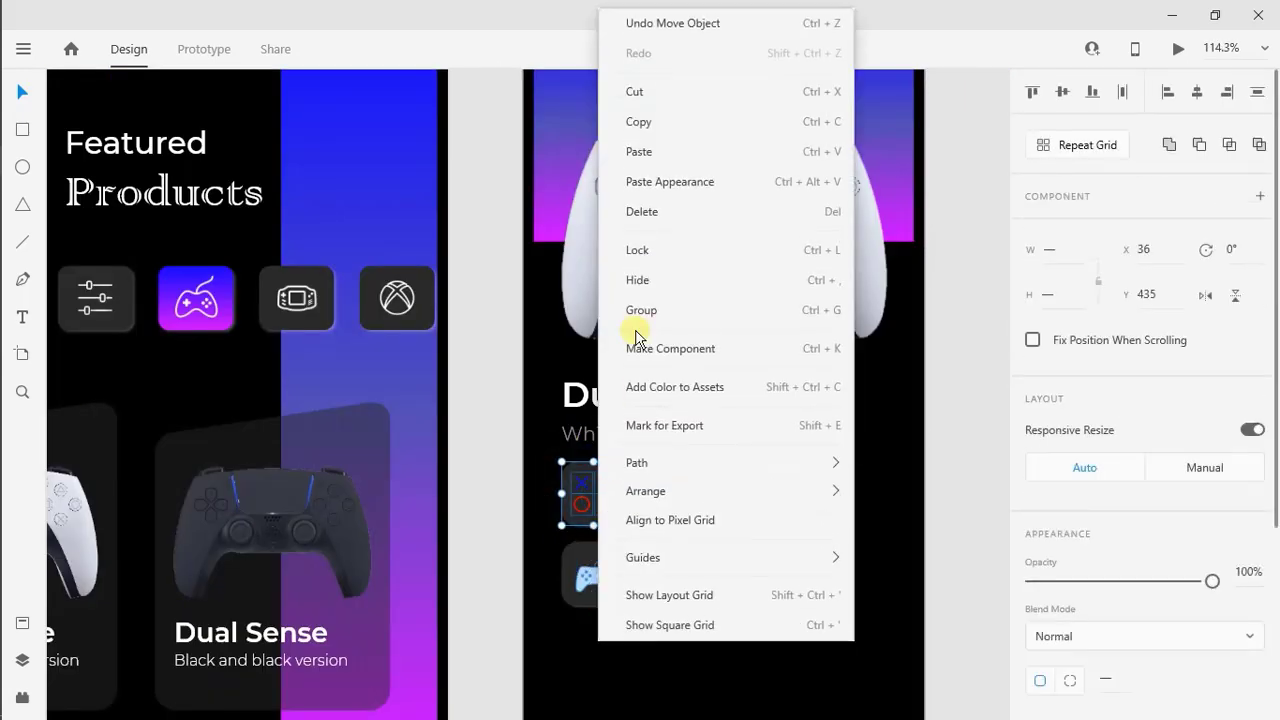
{"action": "left_click", "coordinate": [647, 315]}
{"action": "left_click", "coordinate": [604, 579]}
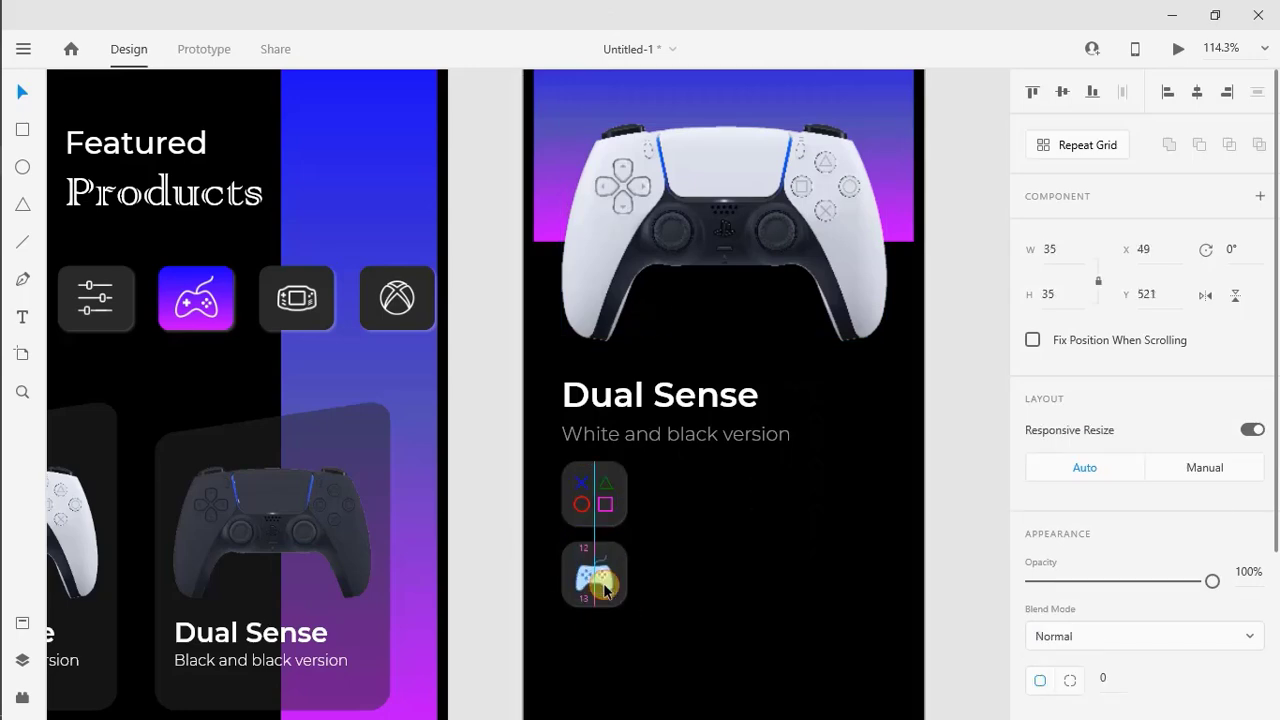
{"action": "left_click", "coordinate": [652, 602]}
{"action": "left_click_drag", "start_coordinate": [648, 626], "coordinate": [550, 537]}
{"action": "right_click", "coordinate": [594, 572]}
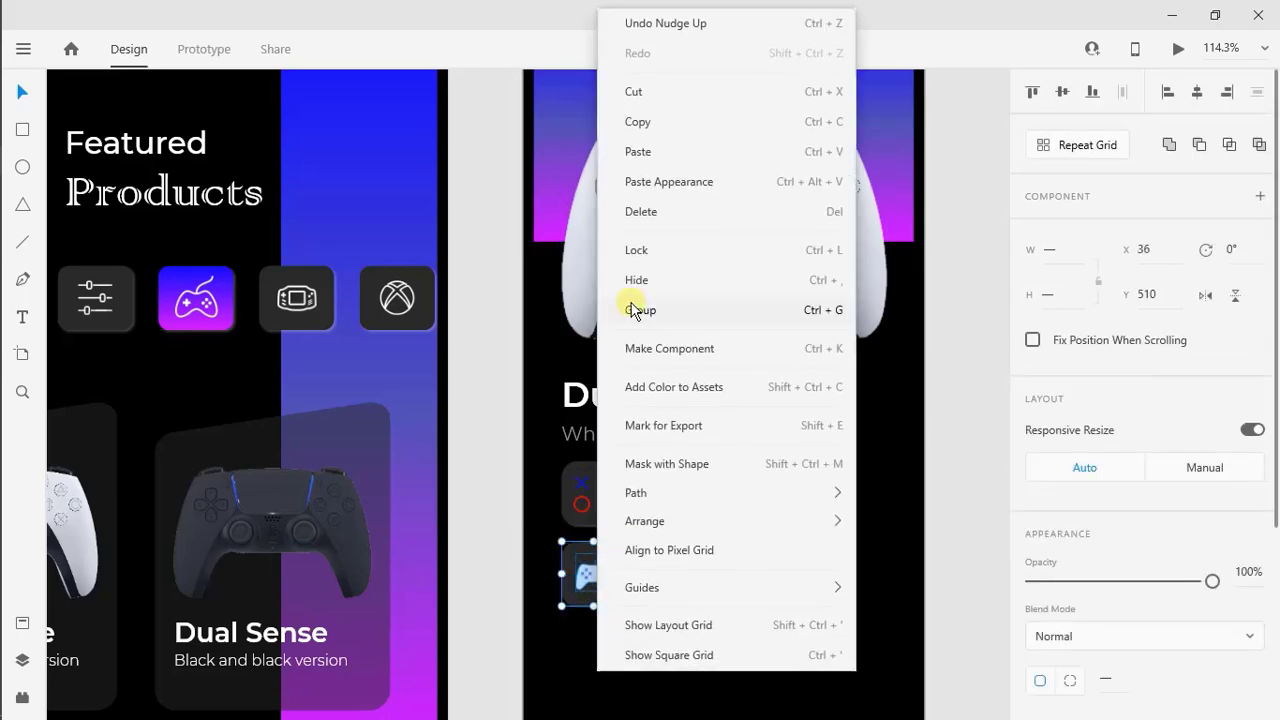
{"action": "left_click", "coordinate": [630, 307]}
Move the Dual Sense title and subtitle up towards the controller, and shift the symbols tile slightly up beneath them
{"action": "scroll", "coordinate": [729, 692], "scroll_direction": "down", "scroll_amount": 2}
{"action": "scroll", "coordinate": [729, 691], "scroll_direction": "down", "scroll_amount": 1}
{"action": "left_click_drag", "start_coordinate": [706, 438], "coordinate": [669, 372]}
{"action": "left_click_drag", "start_coordinate": [669, 372], "coordinate": [669, 359]}
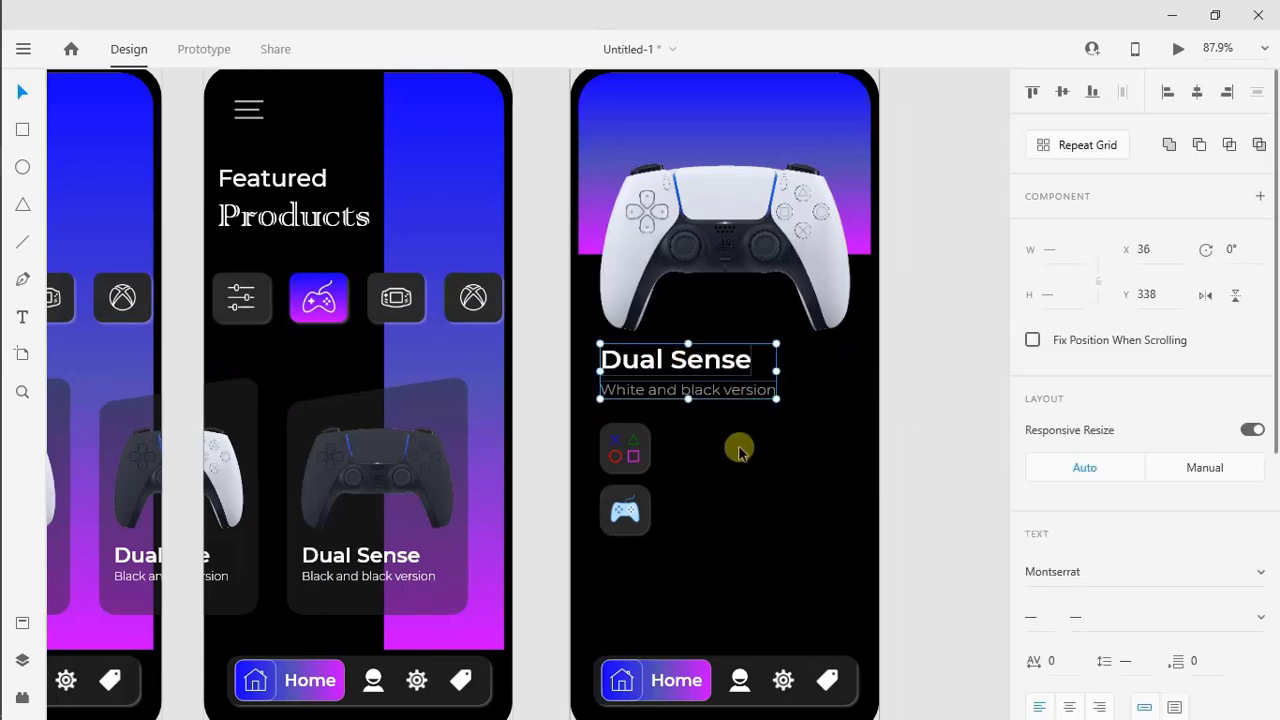
{"action": "left_click", "coordinate": [619, 450]}
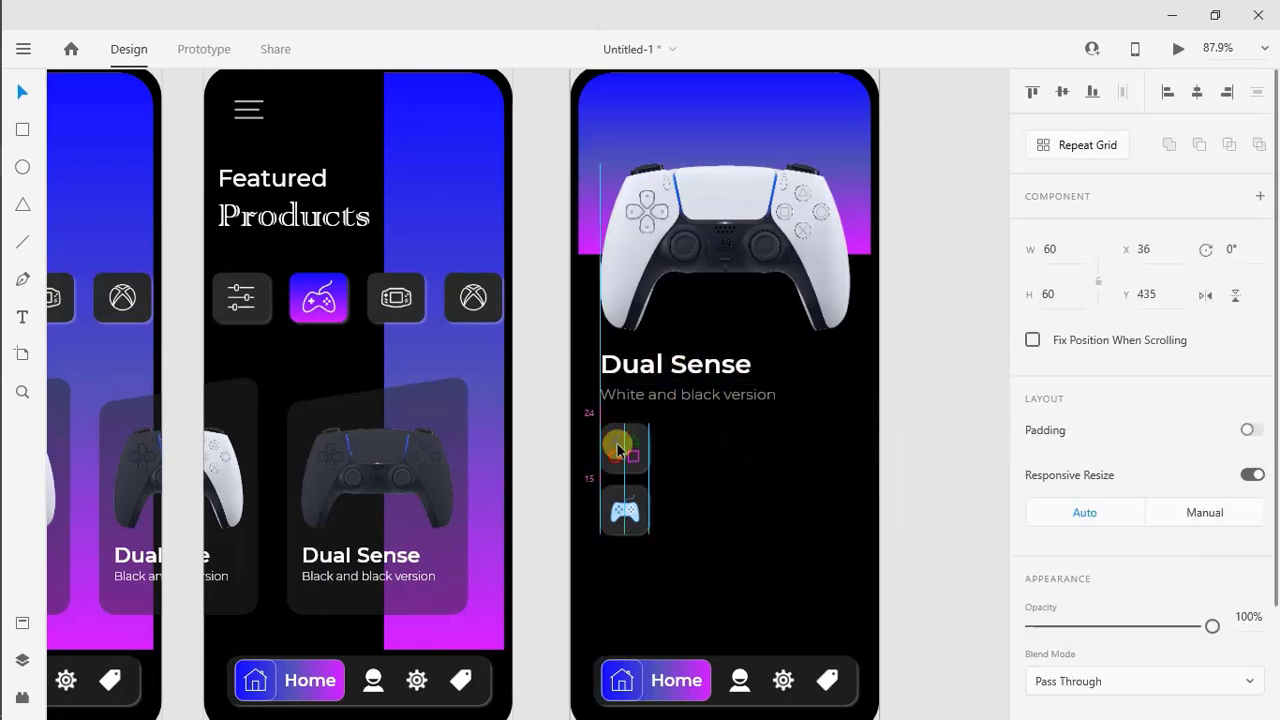
{"action": "left_click", "coordinate": [626, 515]}
{"action": "left_click", "coordinate": [731, 570]}
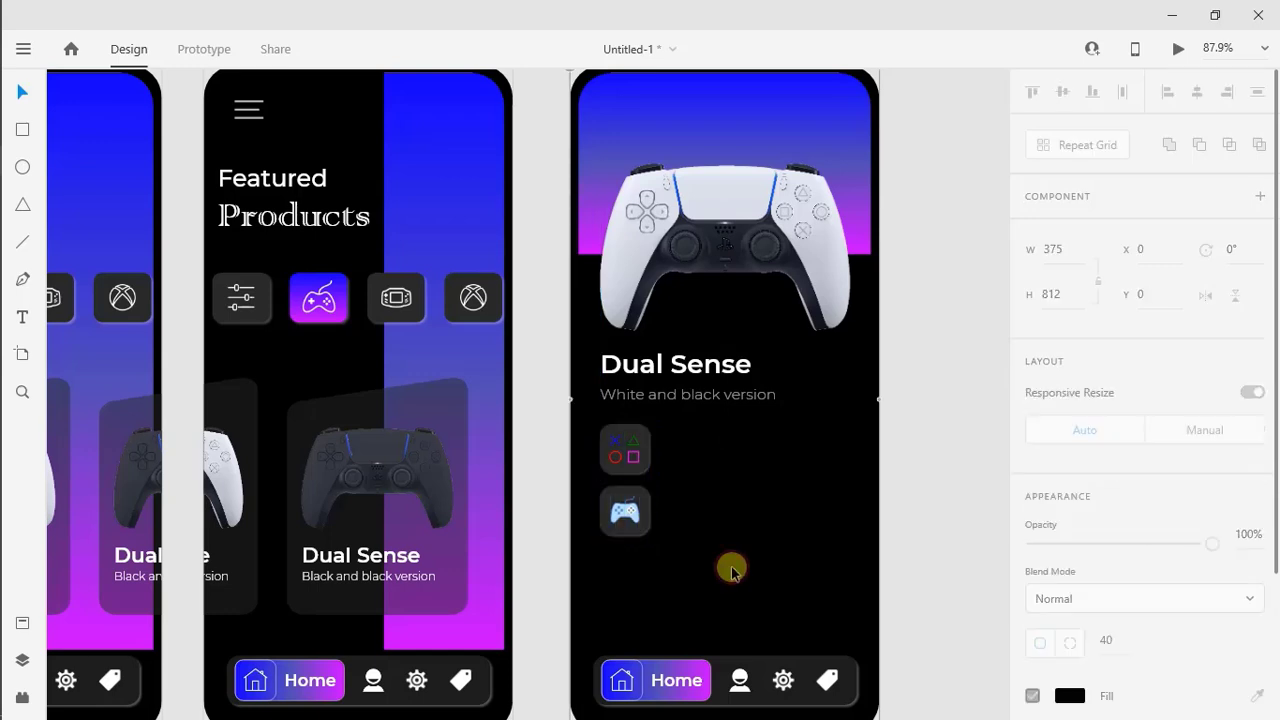
{"action": "left_click_drag", "start_coordinate": [721, 402], "coordinate": [721, 397]}
{"action": "left_click", "coordinate": [722, 433]}
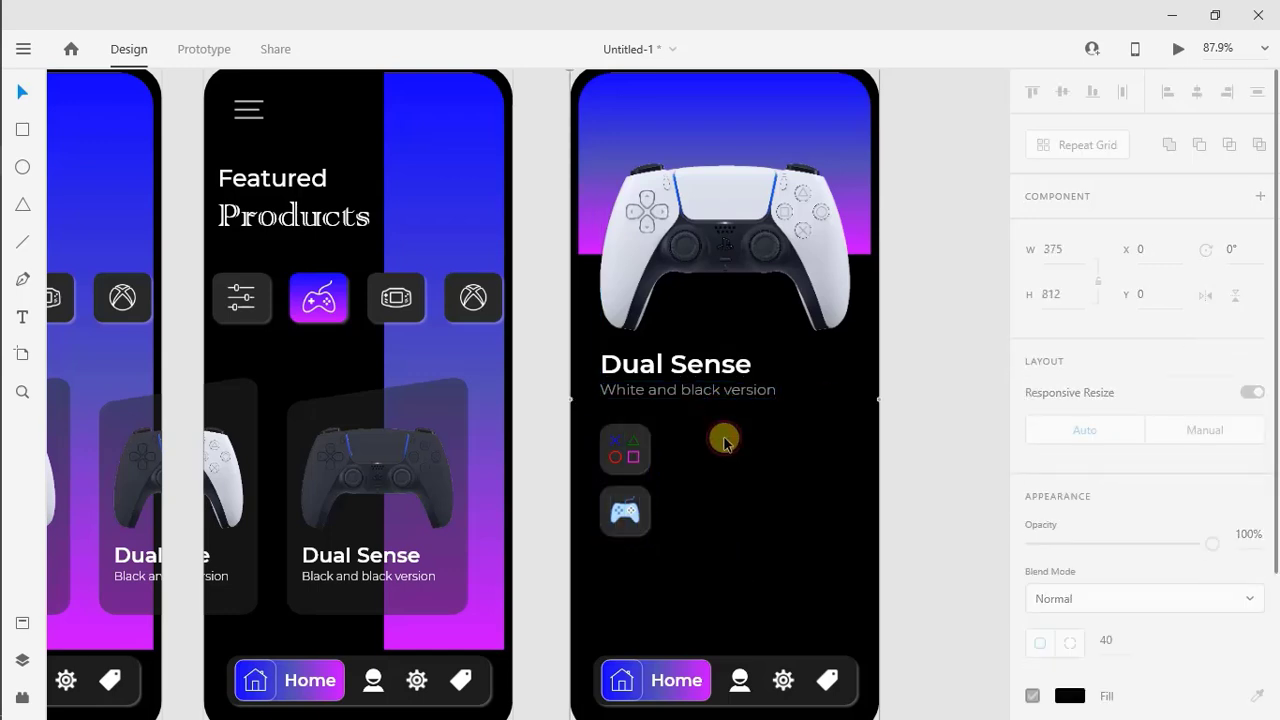
{"action": "left_click", "coordinate": [642, 470]}
{"action": "left_click", "coordinate": [670, 526]}
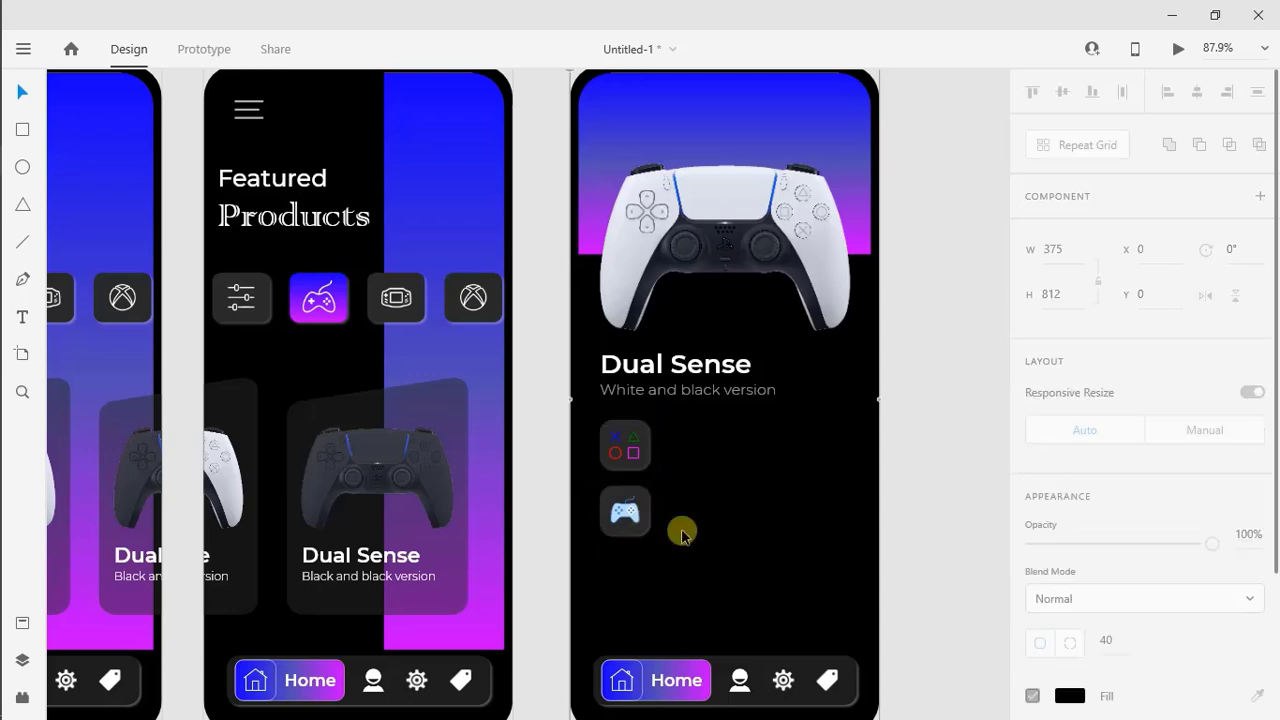
Add the text "PLATFORM" beside the symbols tile in Montserrat Regular, size 15
{"action": "left_click", "coordinate": [23, 319]}
{"action": "left_click", "coordinate": [676, 436]}
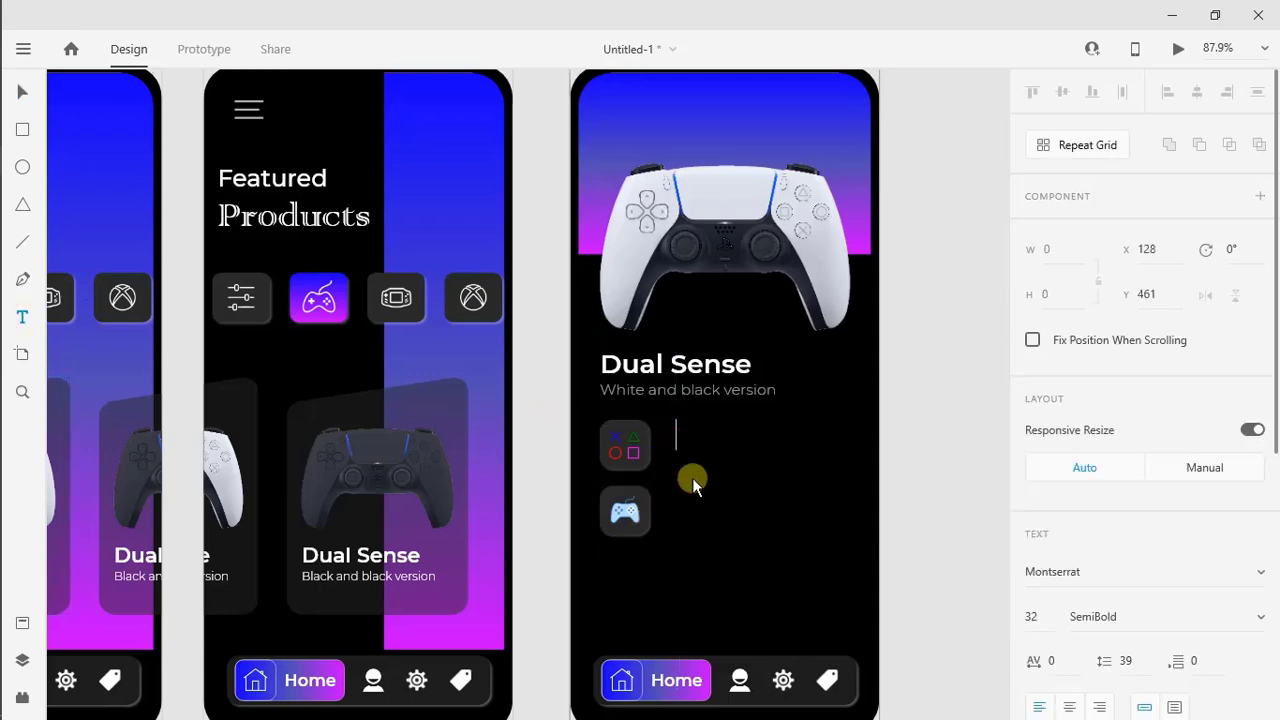
{"action": "type", "text": "PLATFORM"}
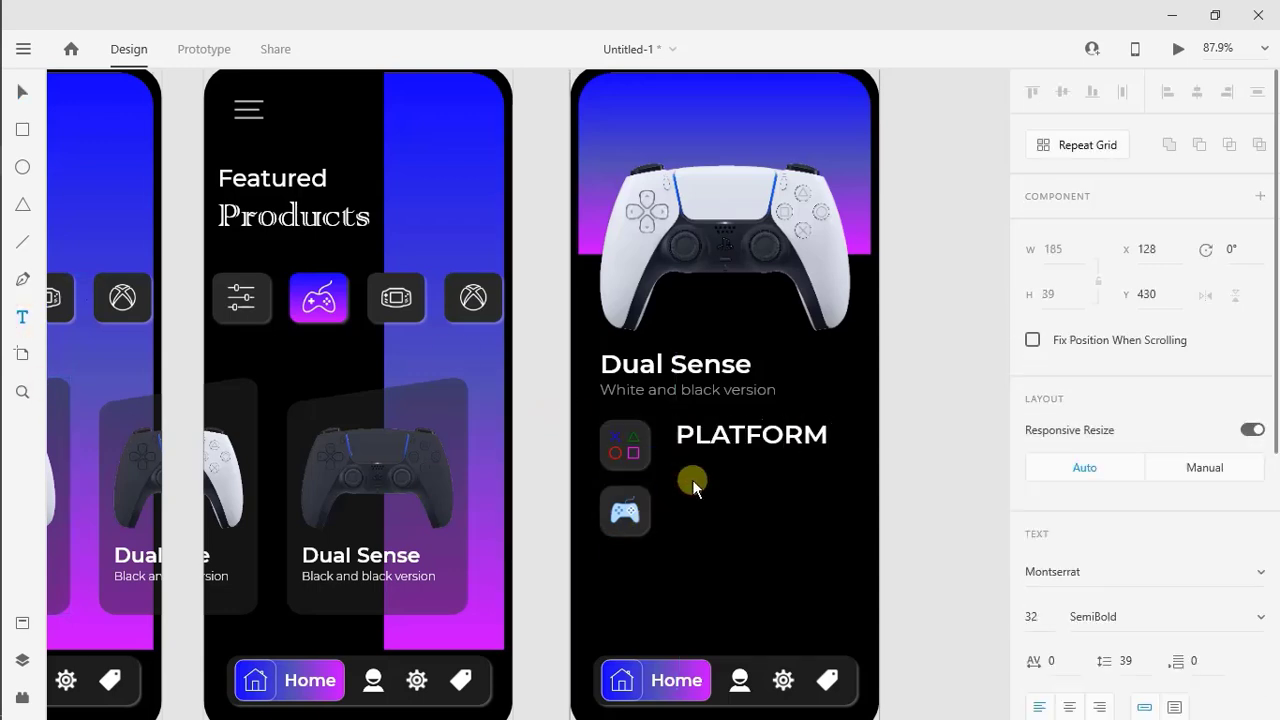
{"action": "key", "text": "Escape"}
{"action": "double_click", "coordinate": [1031, 616]}
{"action": "type", "text": "15"}
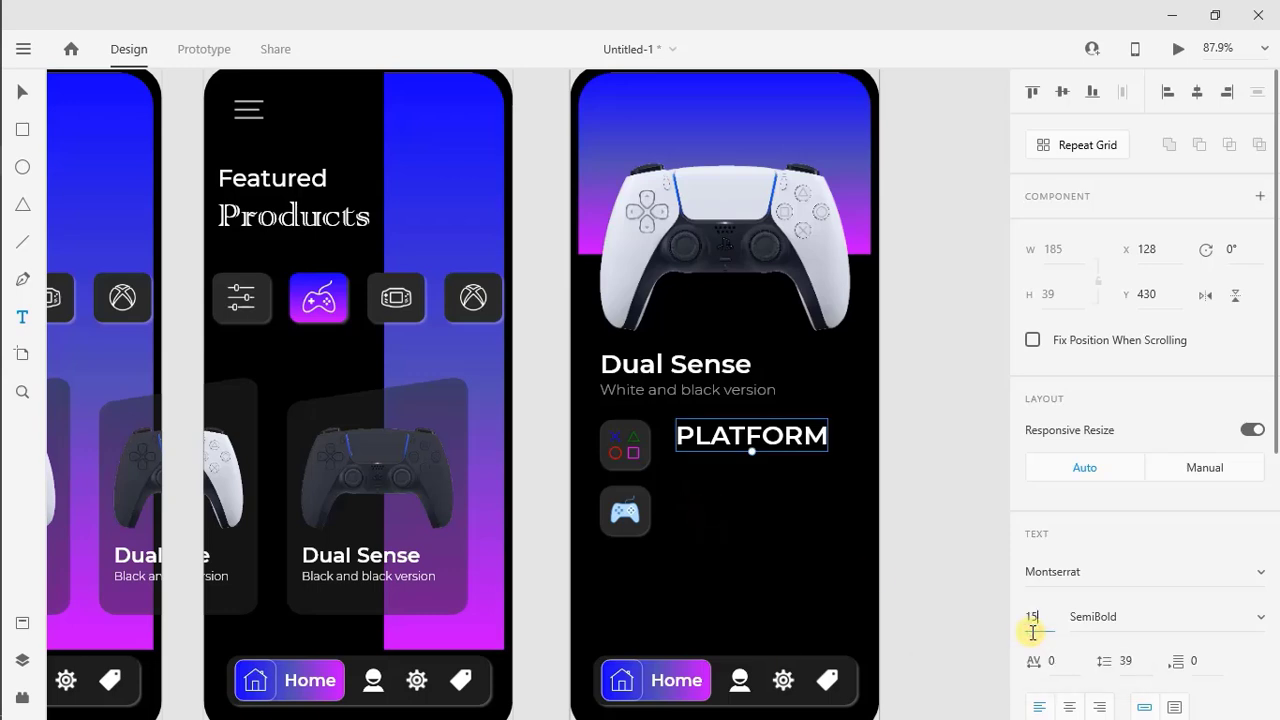
{"action": "key", "text": "Return"}
{"action": "key", "text": "Return"}
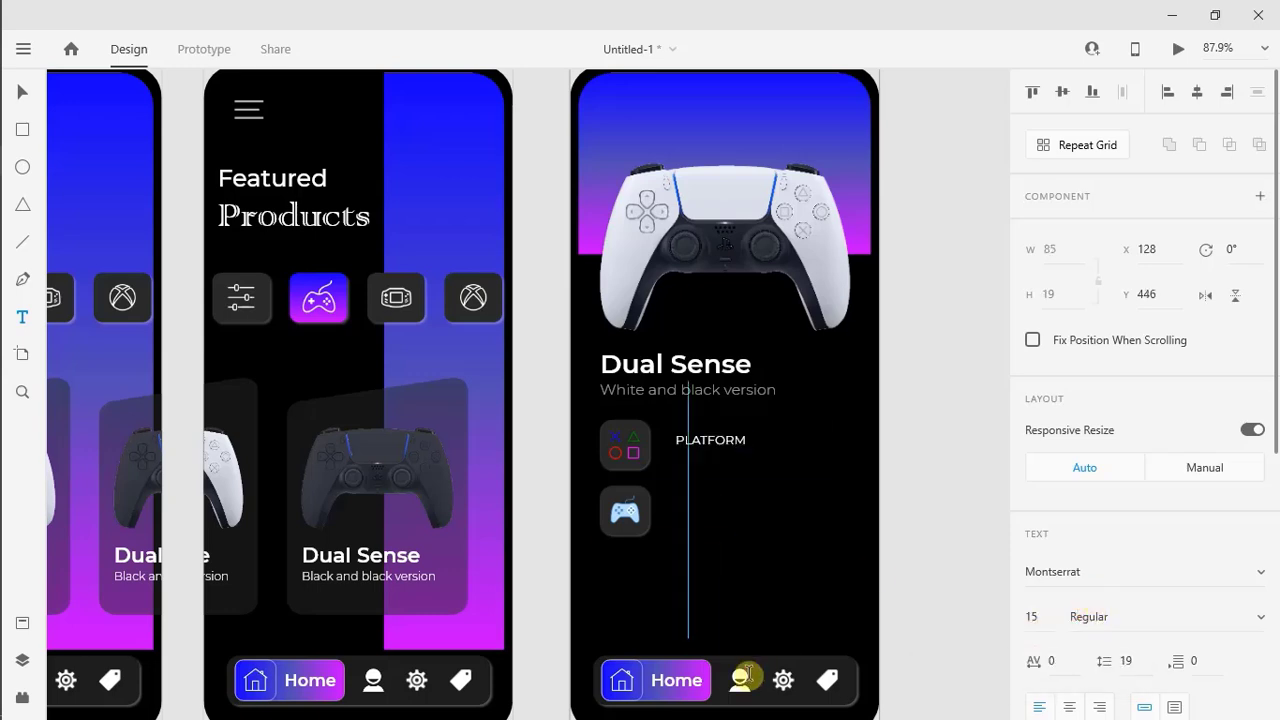
Duplicate the PLATFORM label directly beneath itself, change the copy to "PS5" and nudge it up closer
{"action": "left_click_drag", "start_coordinate": [684, 437], "coordinate": [687, 462]}
{"action": "double_click", "coordinate": [700, 460]}
{"action": "type", "text": "PS5"}
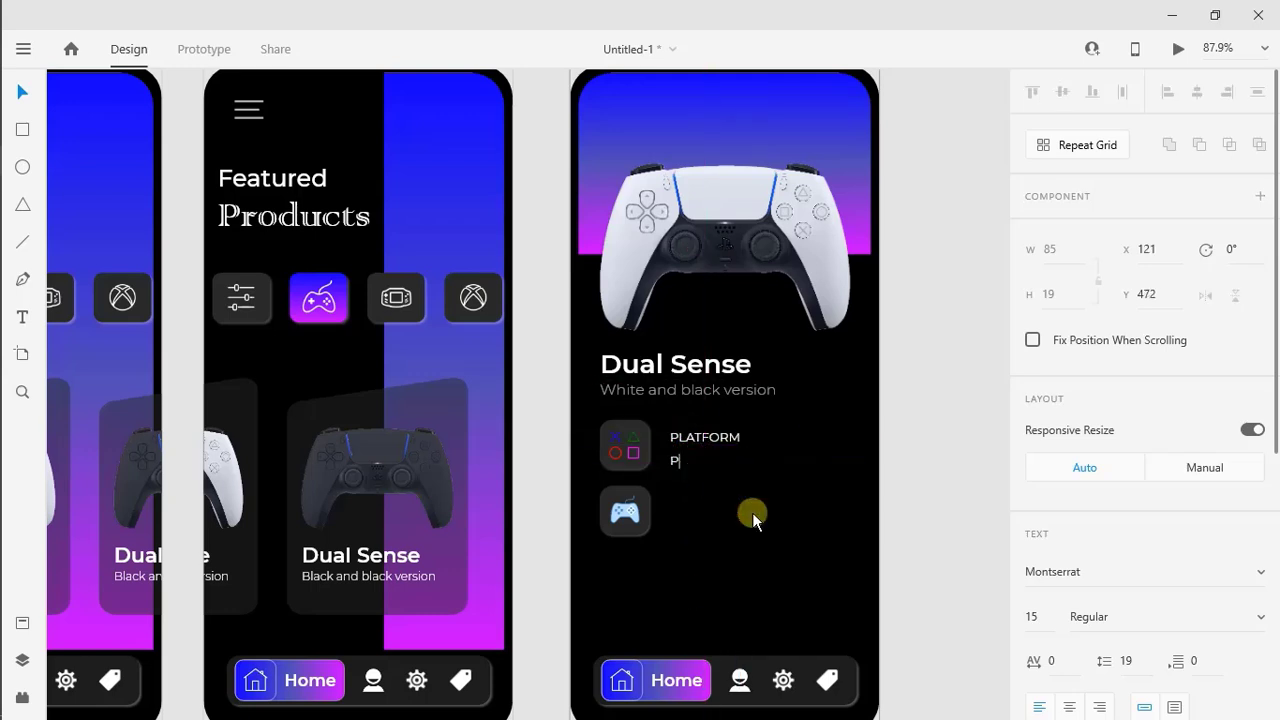
{"action": "key", "text": "Escape"}
{"action": "key", "text": "Up"}
{"action": "key", "text": "Up"}
{"action": "key", "text": "Up"}
{"action": "key", "text": "Up"}
{"action": "key", "text": "Up"}
{"action": "key", "text": "Up"}
{"action": "key", "text": "Up"}
{"action": "key", "text": "Up"}
{"action": "key", "text": "Up"}
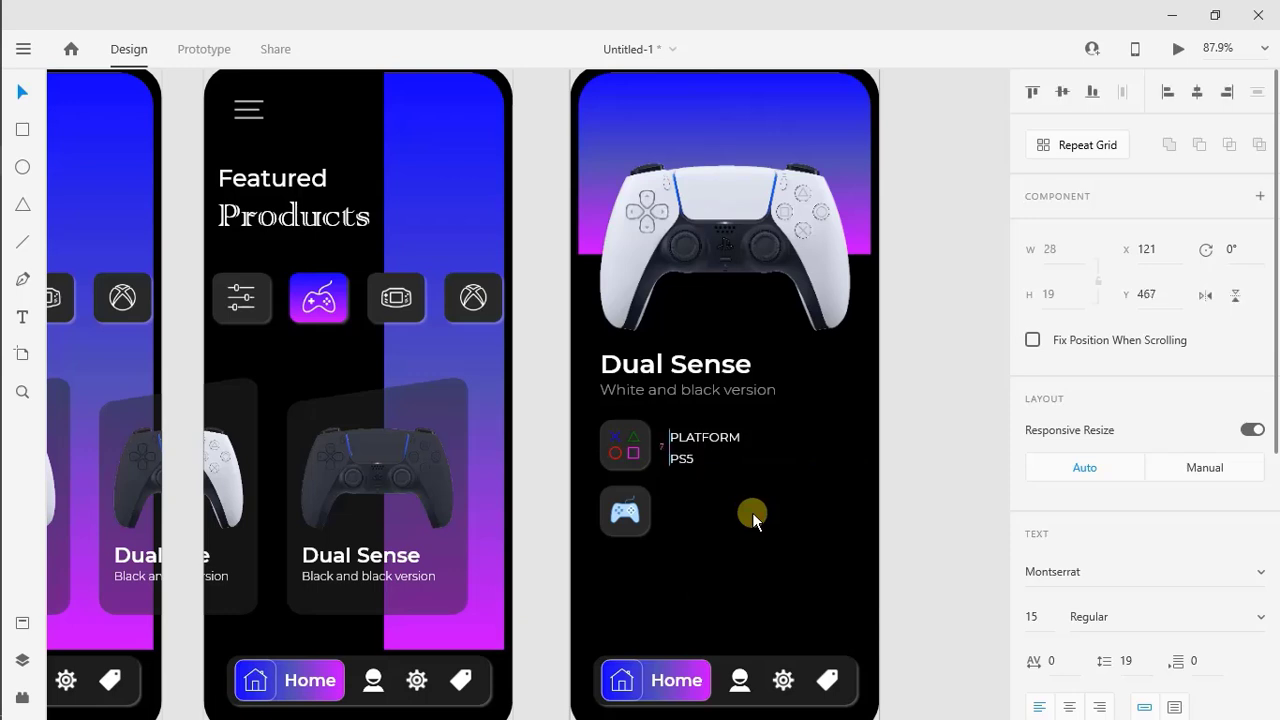
Copy the PLATFORM and PS5 labels together down beside the gamepad tile
{"action": "left_click", "coordinate": [727, 440], "text": "shift"}
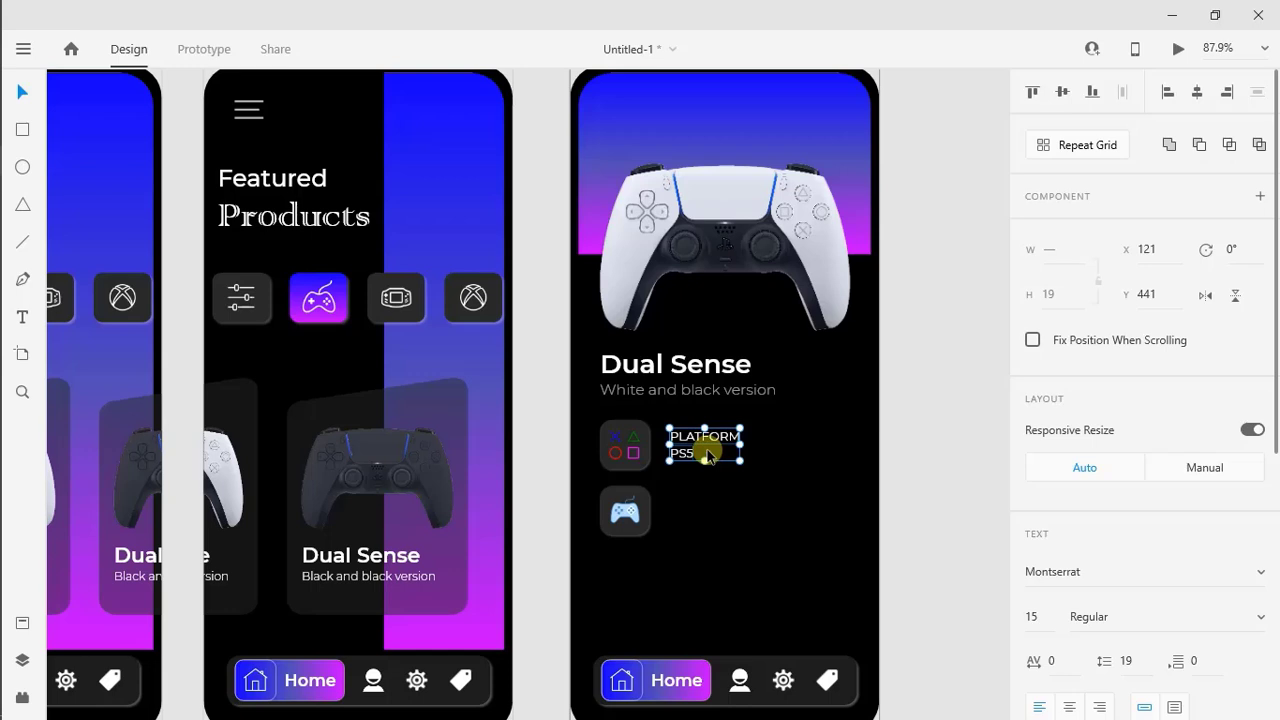
{"action": "left_click", "coordinate": [706, 482]}
{"action": "key", "text": "ctrl+z"}
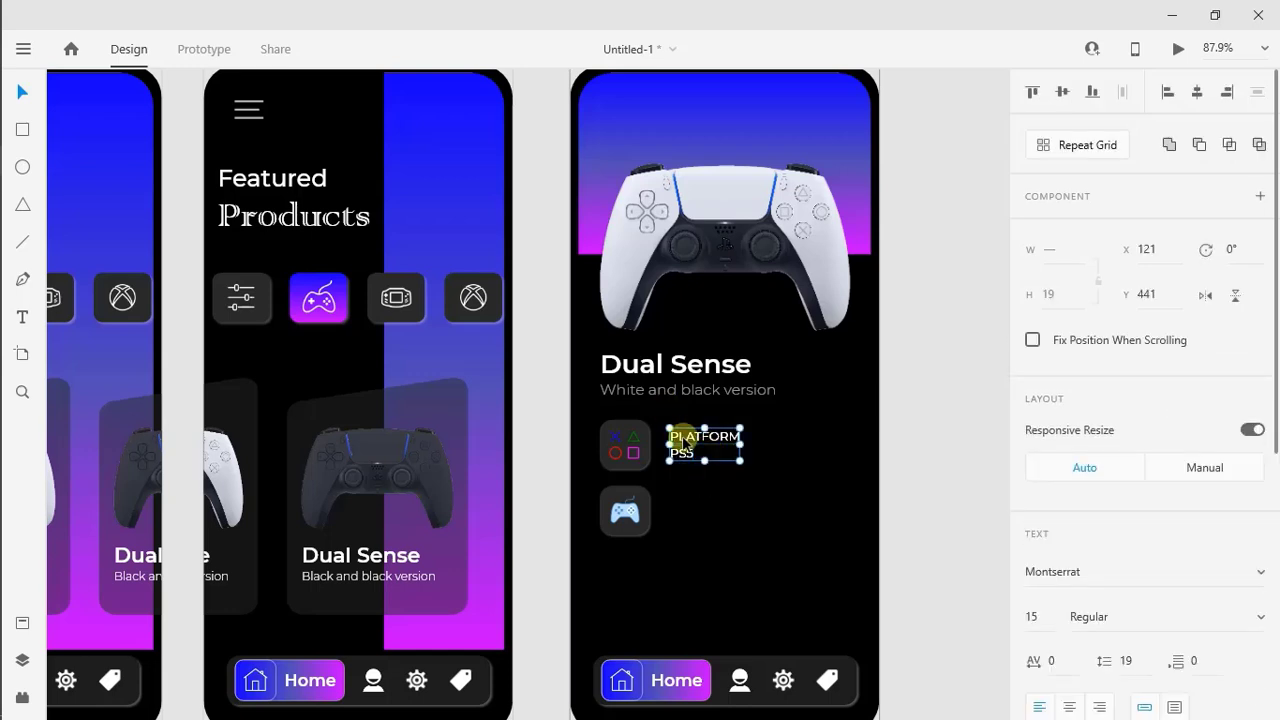
{"action": "left_click_drag", "start_coordinate": [680, 440], "coordinate": [686, 509]}
{"action": "left_click", "coordinate": [757, 513]}
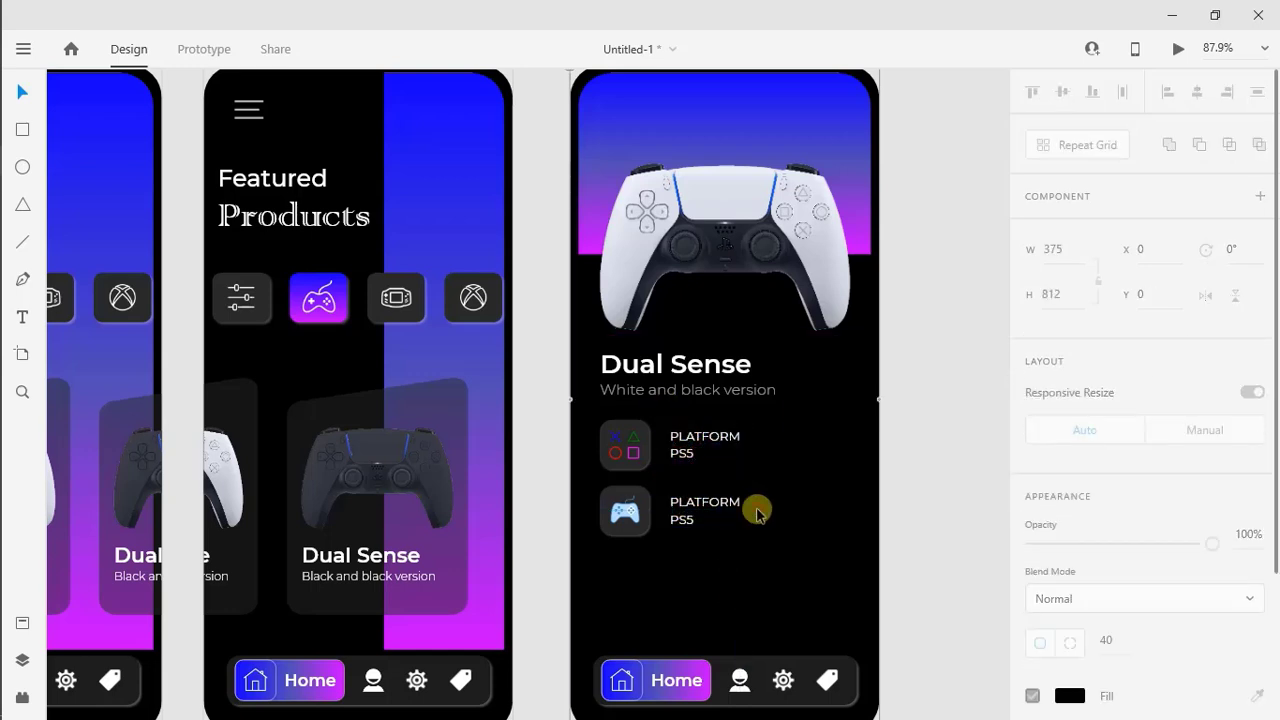
Change the copied labels beside the gamepad tile to "RELEASED DATE" and "Fall 2020"
{"action": "double_click", "coordinate": [727, 513]}
{"action": "type", "text": "RELE"}
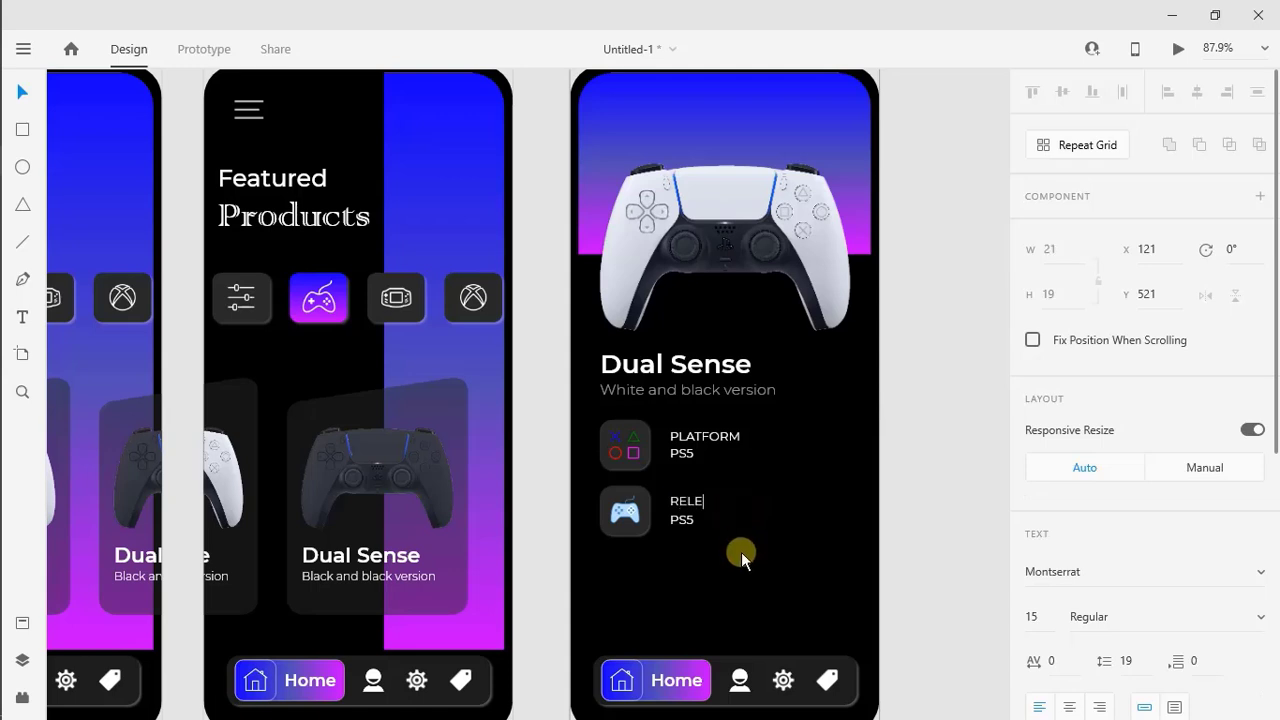
{"action": "type", "text": "ASED DATE"}
{"action": "key", "text": "Escape"}
{"action": "double_click", "coordinate": [682, 519]}
{"action": "type", "text": "F"}
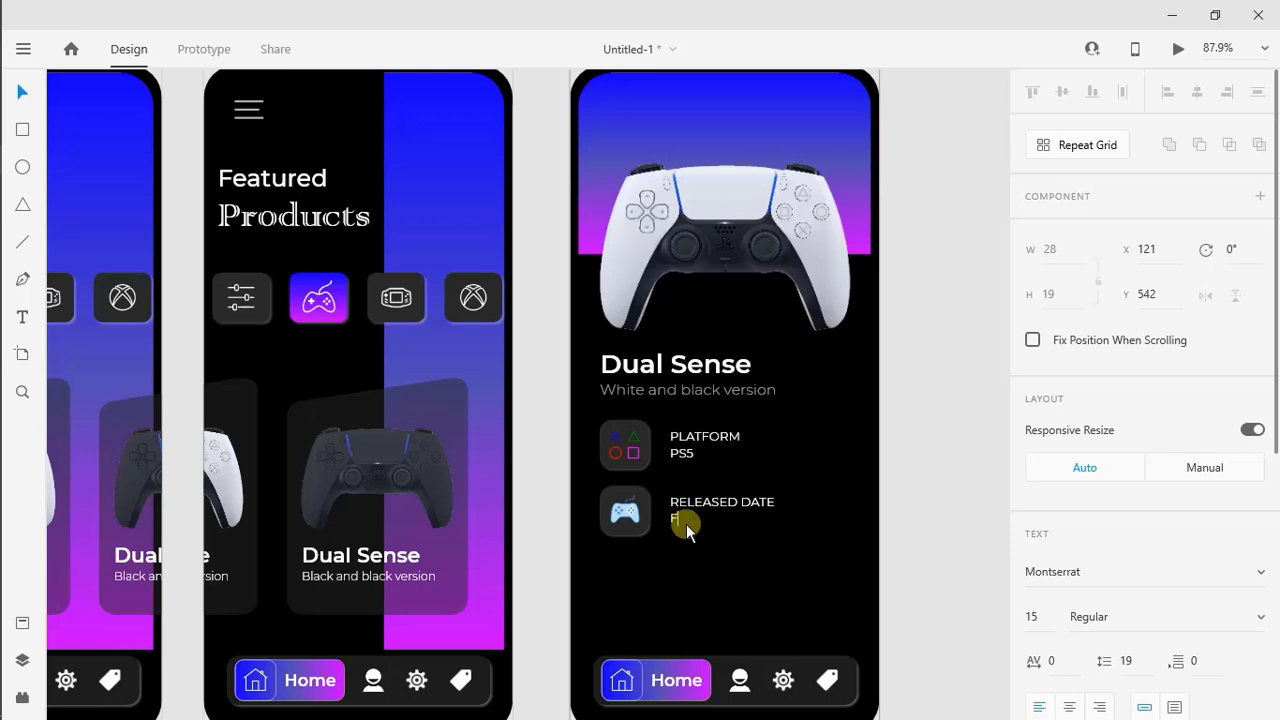
{"action": "type", "text": "all 2020"}
{"action": "left_click", "coordinate": [821, 567]}
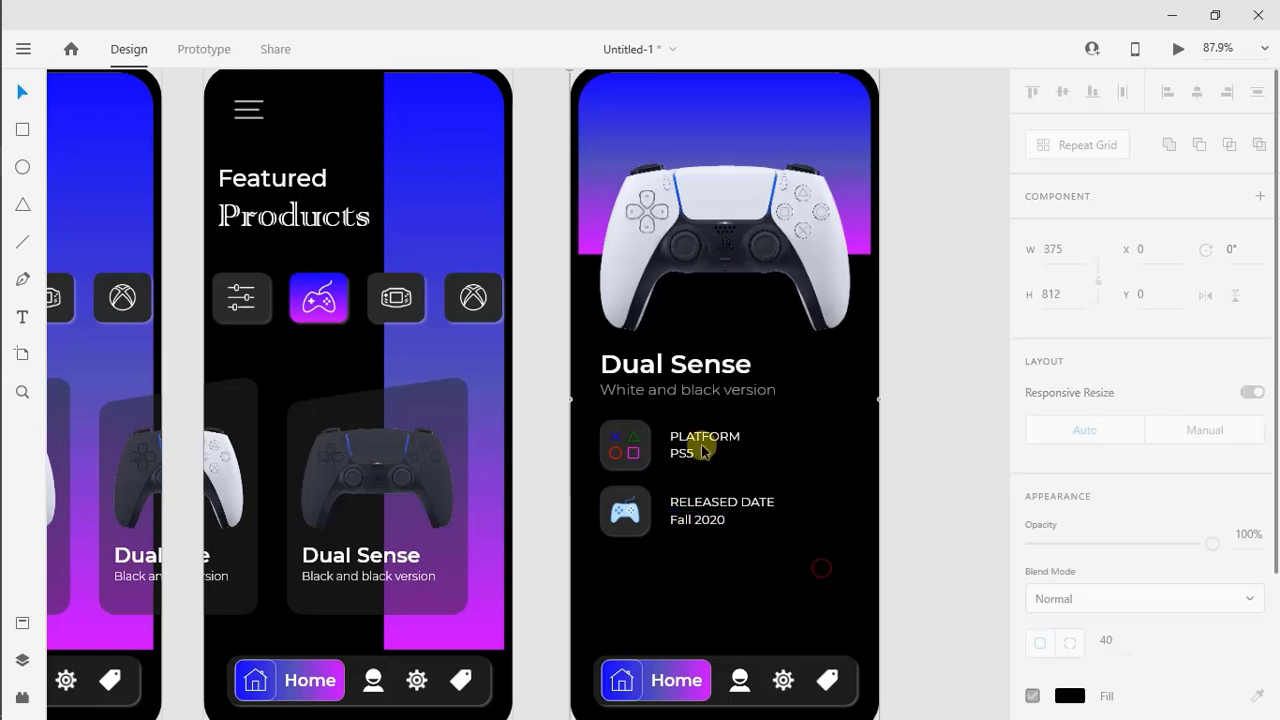
Set the font weight of the PS5 and Fall 2020 labels to Light
{"action": "left_click", "coordinate": [685, 455]}
{"action": "left_click", "coordinate": [694, 524], "text": "shift"}
{"action": "left_click", "coordinate": [1090, 620]}
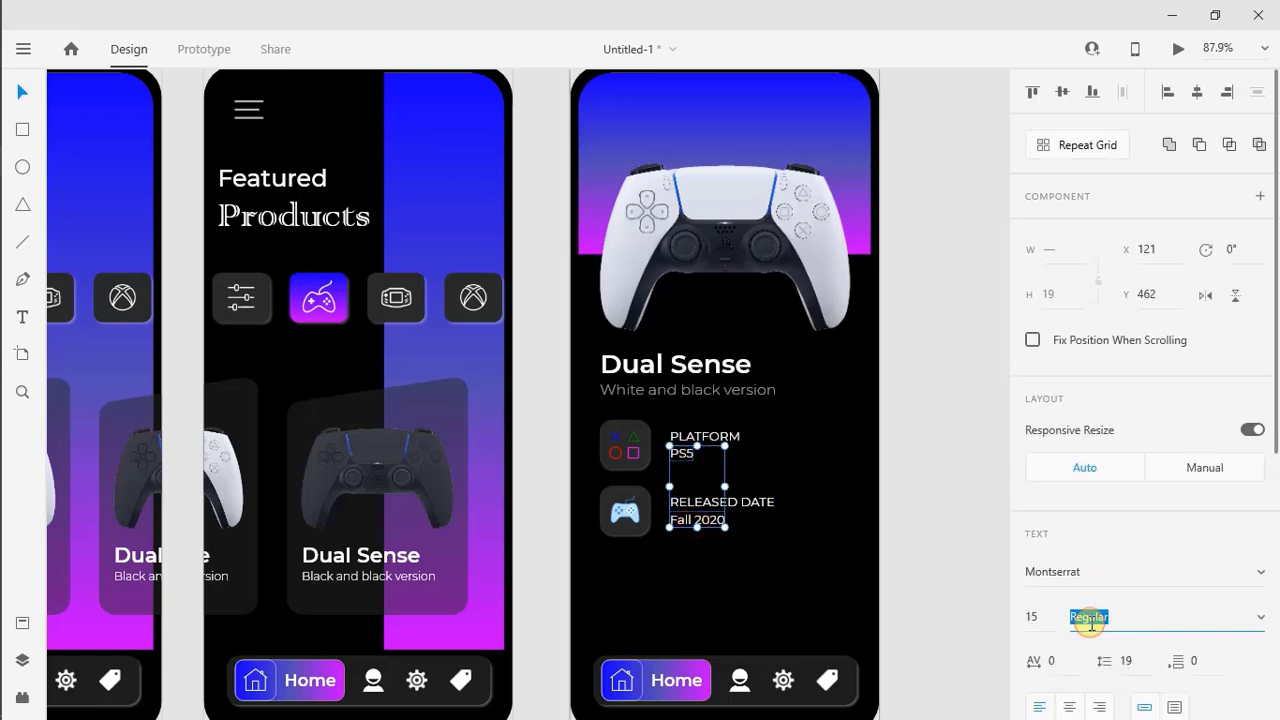
{"action": "key", "text": "Return"}
{"action": "left_click", "coordinate": [757, 577]}
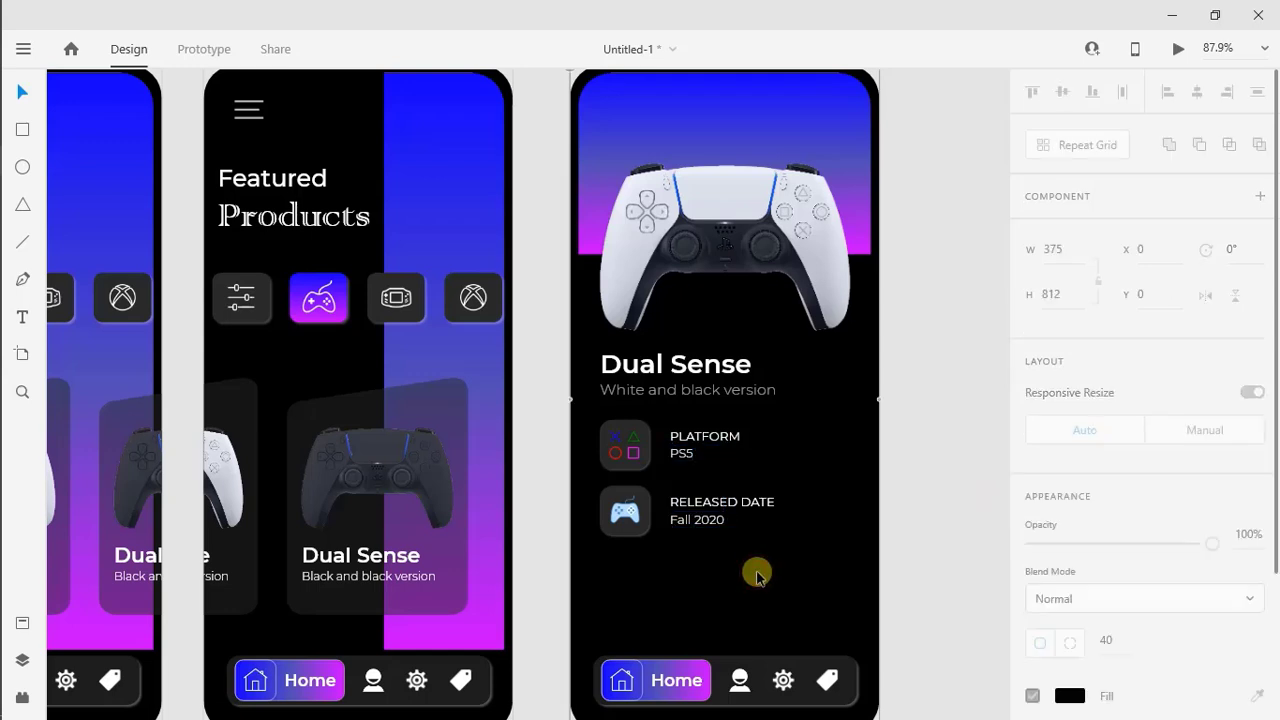
Add the description "DualSense also adds a built-in microphone array, which will enable players to chat easily." on three lines below the gamepad tile
{"action": "left_click", "coordinate": [22, 318]}
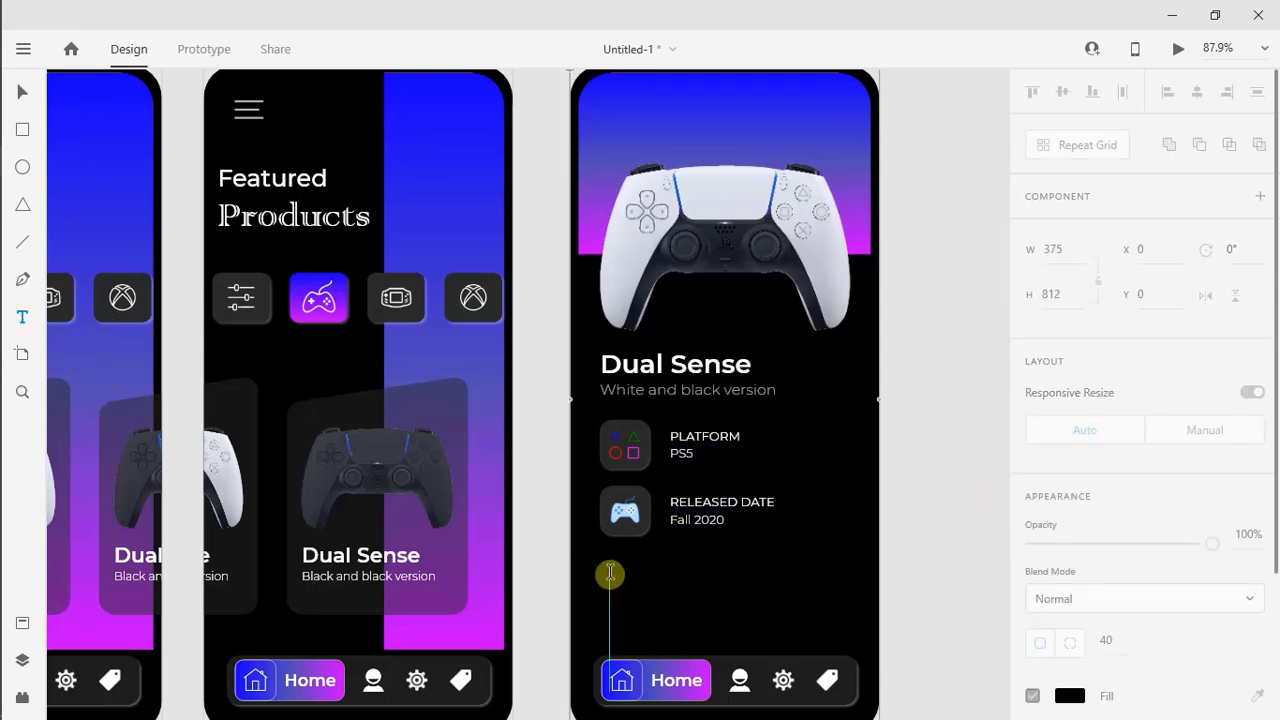
{"action": "left_click", "coordinate": [607, 573]}
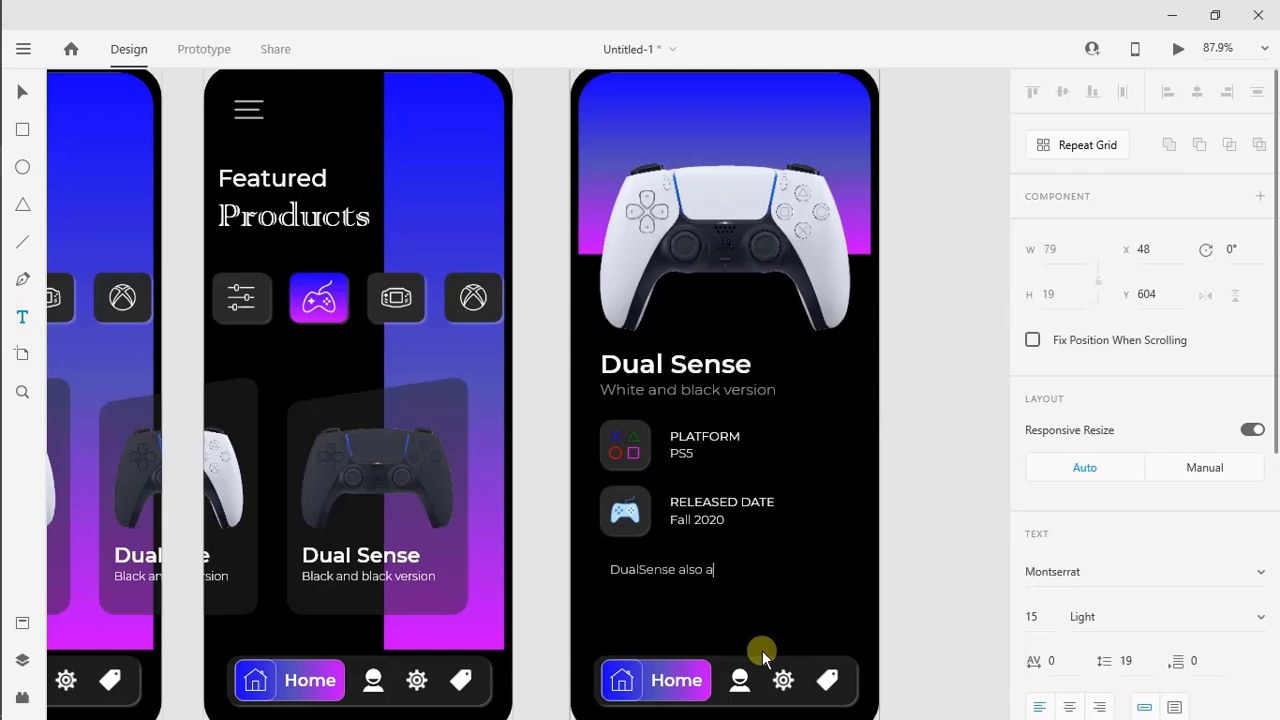
{"action": "type", "text": "DualSense also adds"}
{"action": "type", "text": "ack "}
{"action": "type", "text": "v"}
{"action": "left_click_drag", "start_coordinate": [723, 583], "coordinate": [715, 577]}
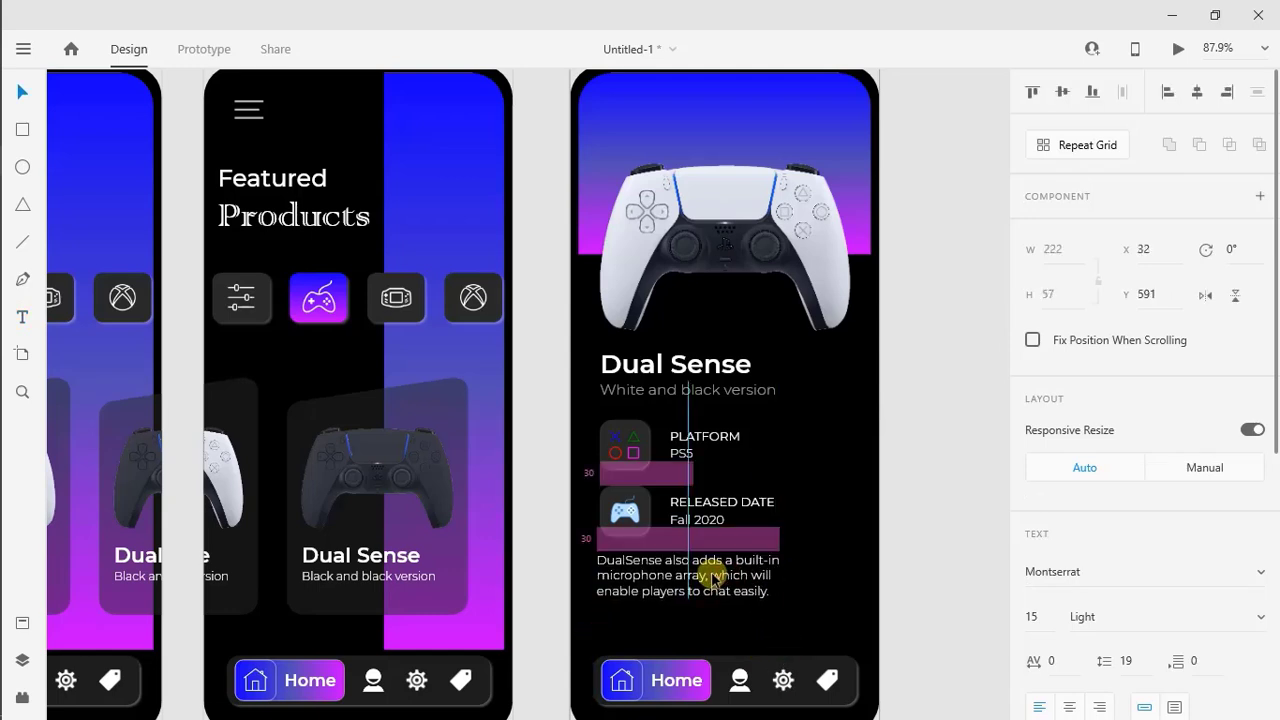
{"action": "left_click", "coordinate": [728, 640]}
Draw a tall rectangle, size it to 80 by 250, and place it along the artboard's edge beside the product details
{"action": "scroll", "coordinate": [700, 690], "scroll_direction": "right", "scroll_amount": 2}
{"action": "left_click", "coordinate": [22, 129]}
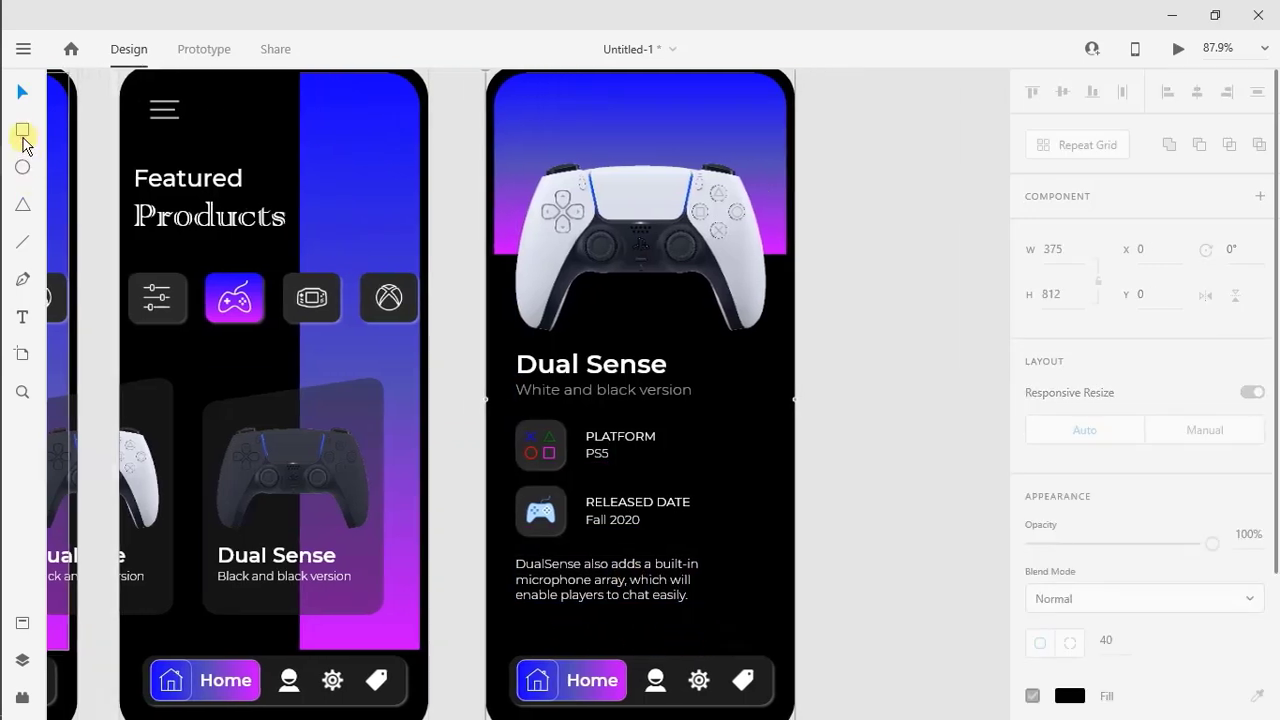
{"action": "left_click_drag", "start_coordinate": [700, 420], "coordinate": [778, 625]}
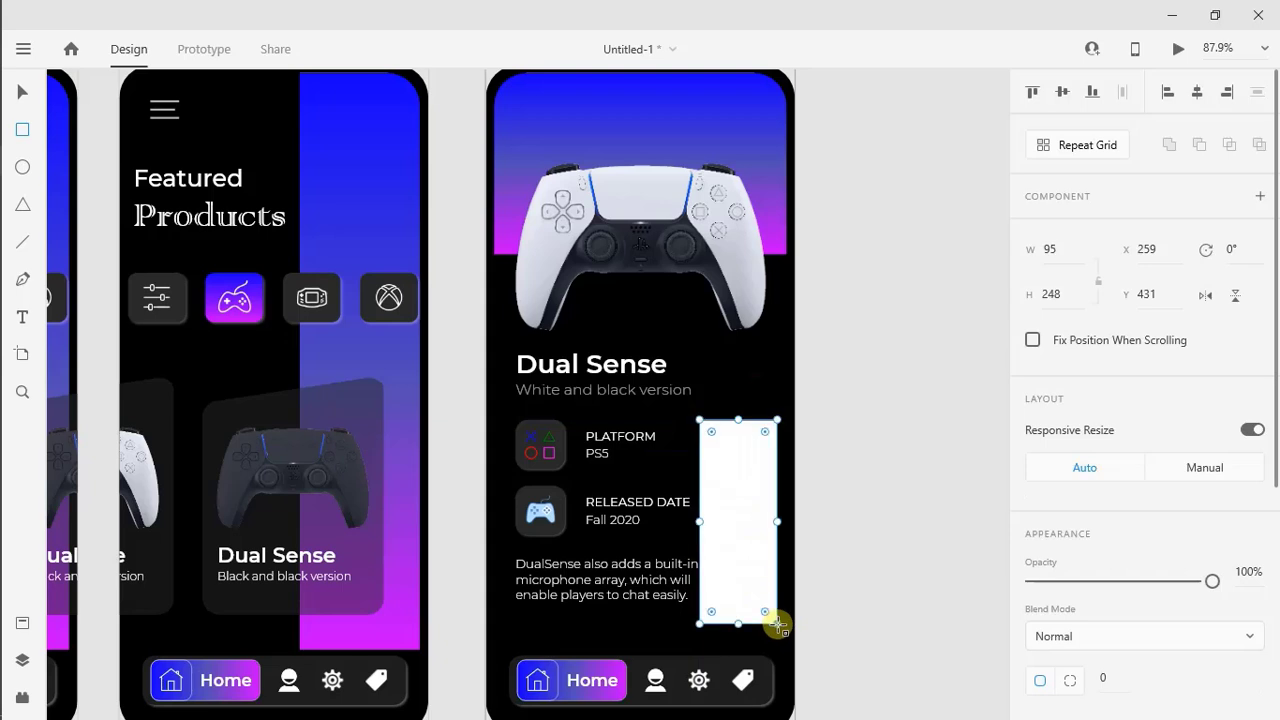
{"action": "left_click", "coordinate": [1057, 254]}
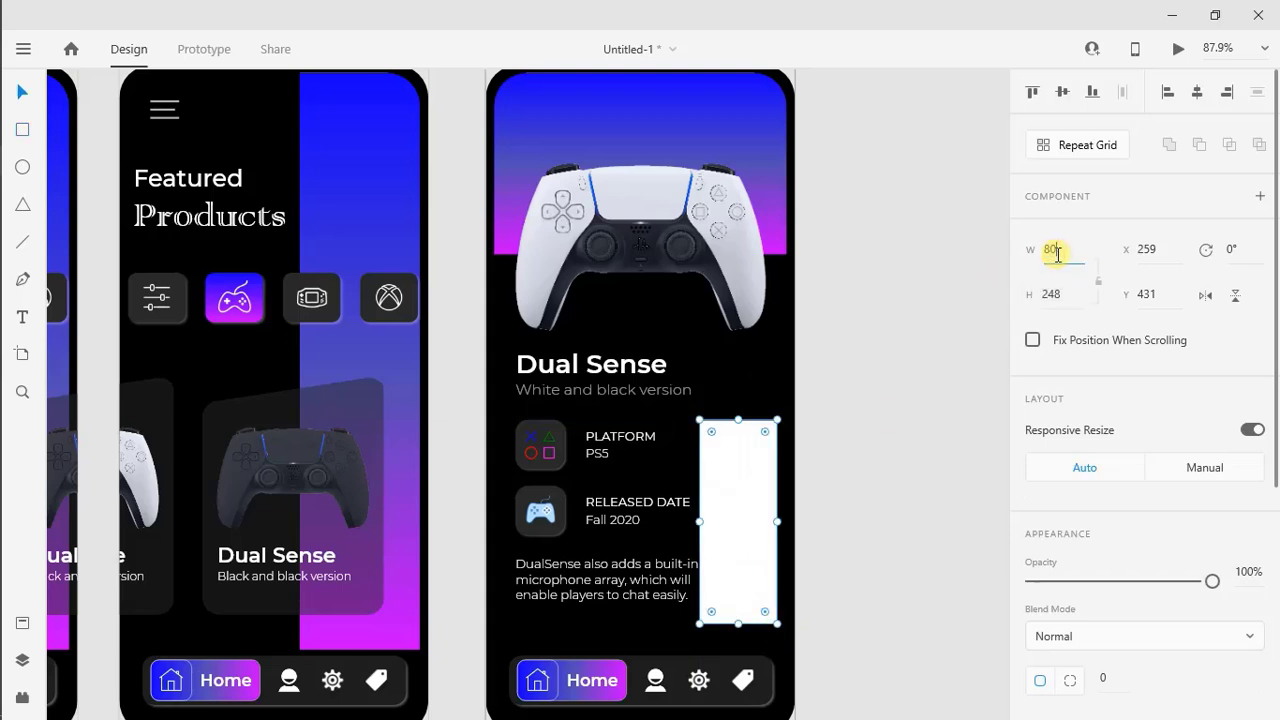
{"action": "key", "text": "Return"}
{"action": "type", "text": "250"}
{"action": "key", "text": "Return"}
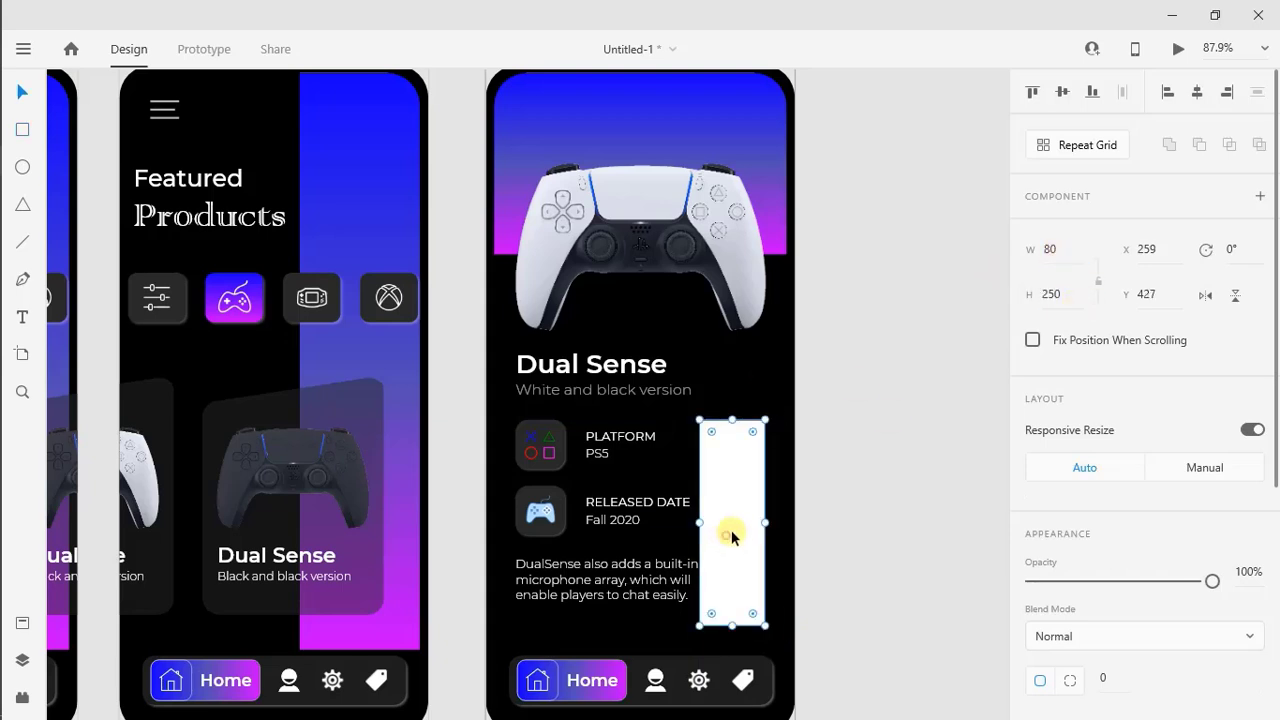
{"action": "left_click_drag", "start_coordinate": [734, 531], "coordinate": [743, 516]}
Fill the tall rectangle with dark grey #2A2A2A and set its corner radius to 15
{"action": "left_click", "coordinate": [1276, 613]}
{"action": "left_click", "coordinate": [1032, 415]}
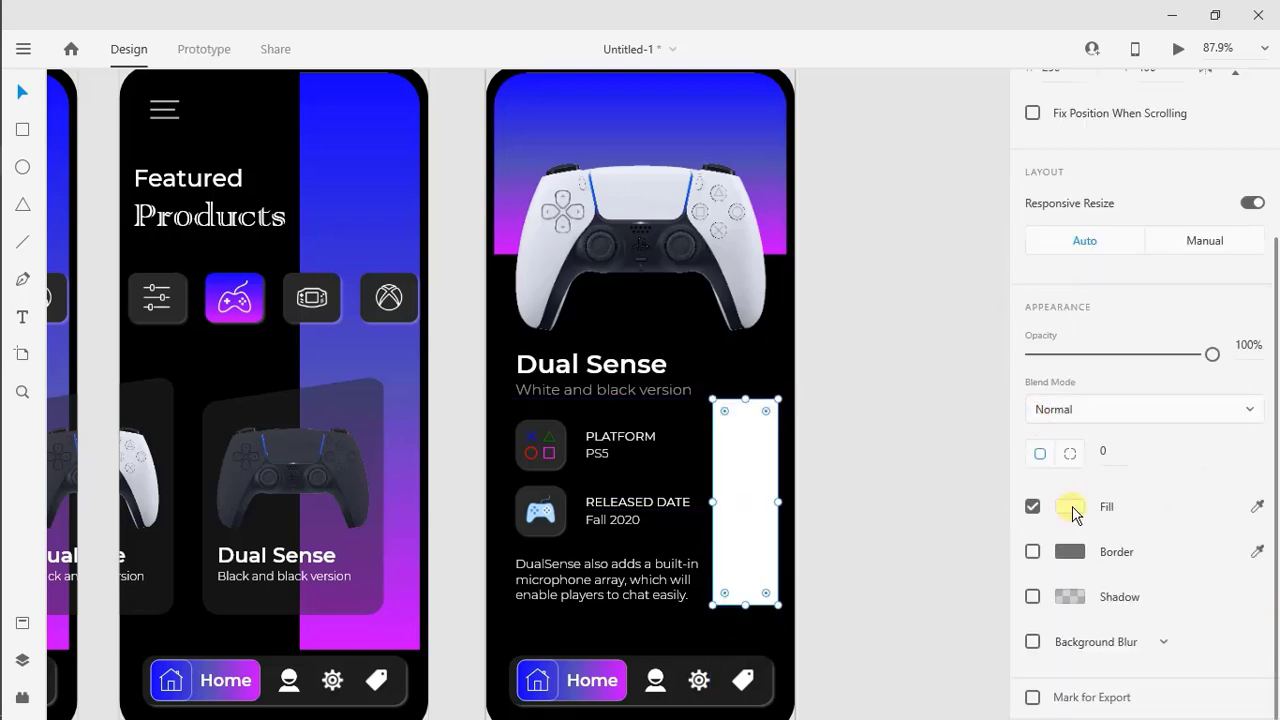
{"action": "left_click", "coordinate": [1070, 506]}
{"action": "left_click", "coordinate": [866, 633]}
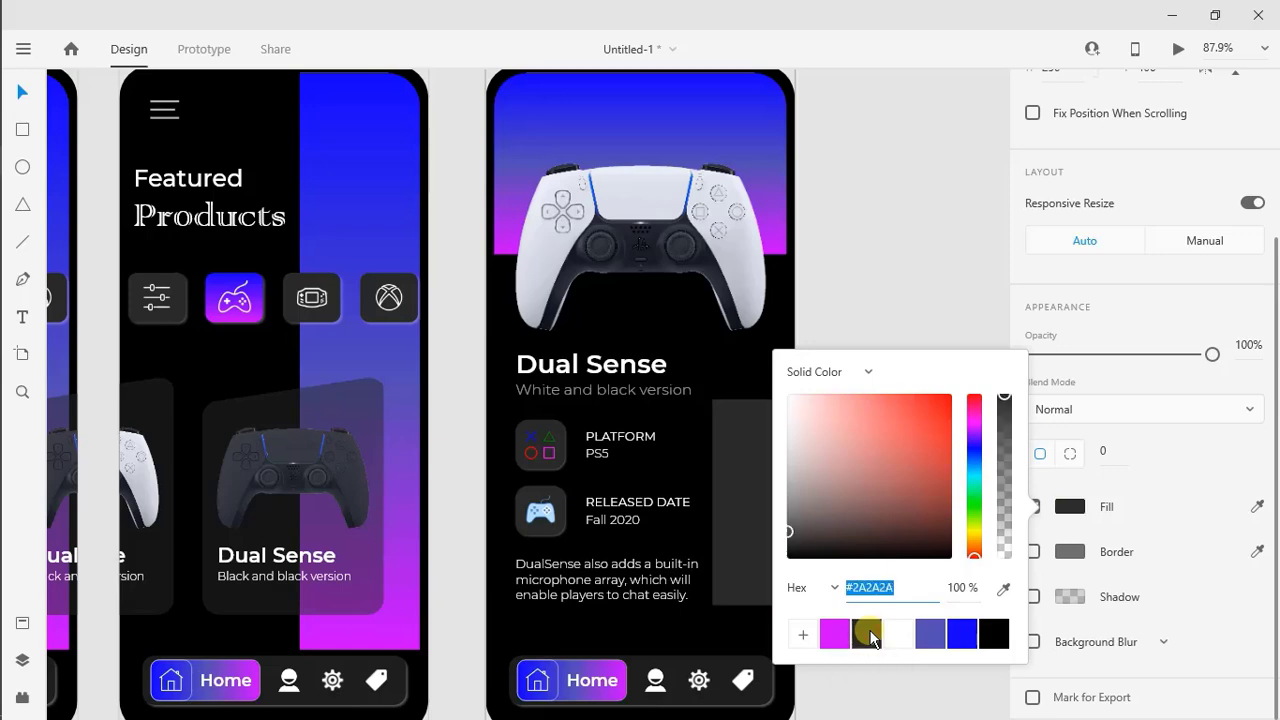
{"action": "left_click", "coordinate": [1108, 451]}
{"action": "type", "text": "15"}
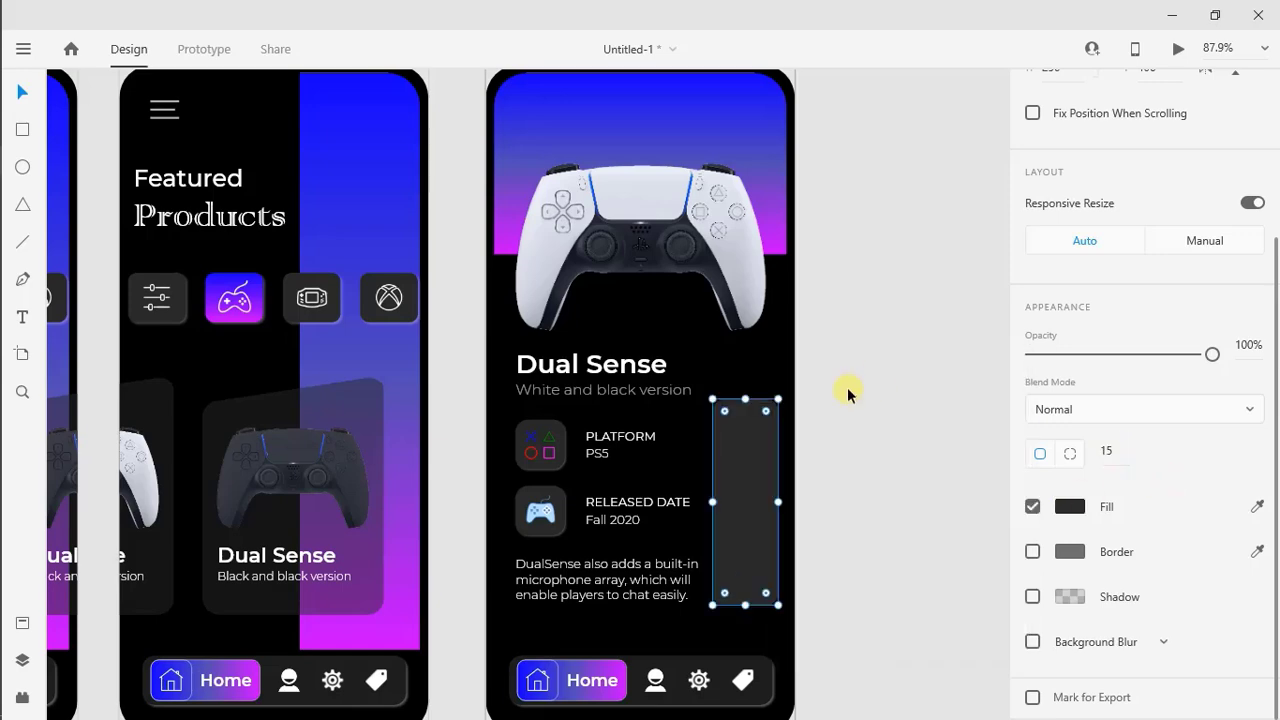
Draw a rectangle inside the tall grey side panel, size it to 70 by 60, and place it at the panel's upper end
{"action": "scroll", "coordinate": [847, 387], "scroll_direction": "up", "scroll_amount": 2}
{"action": "scroll", "coordinate": [847, 387], "scroll_direction": "down", "scroll_amount": 1}
{"action": "left_click", "coordinate": [31, 137]}
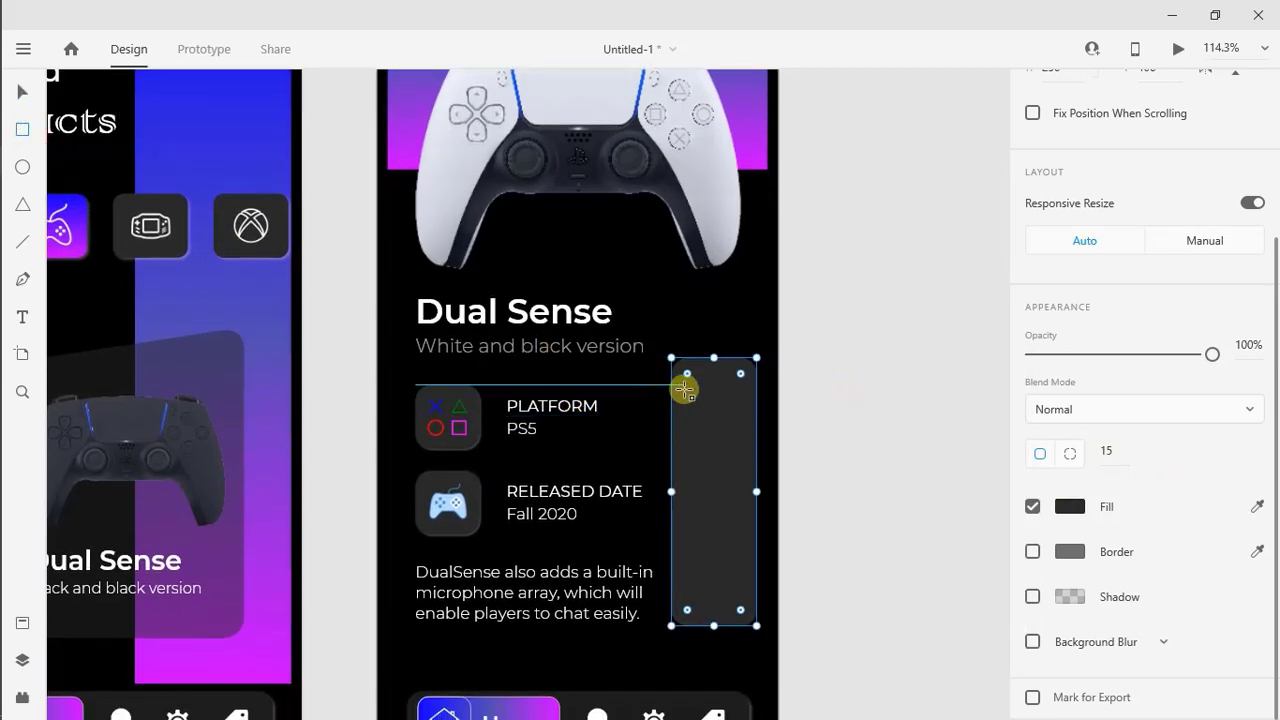
{"action": "mouse_move", "coordinate": [678, 392]}
{"action": "left_mouse_down"}
{"action": "mouse_move", "coordinate": [717, 449]}
{"action": "mouse_move", "coordinate": [750, 453]}
{"action": "left_mouse_up"}
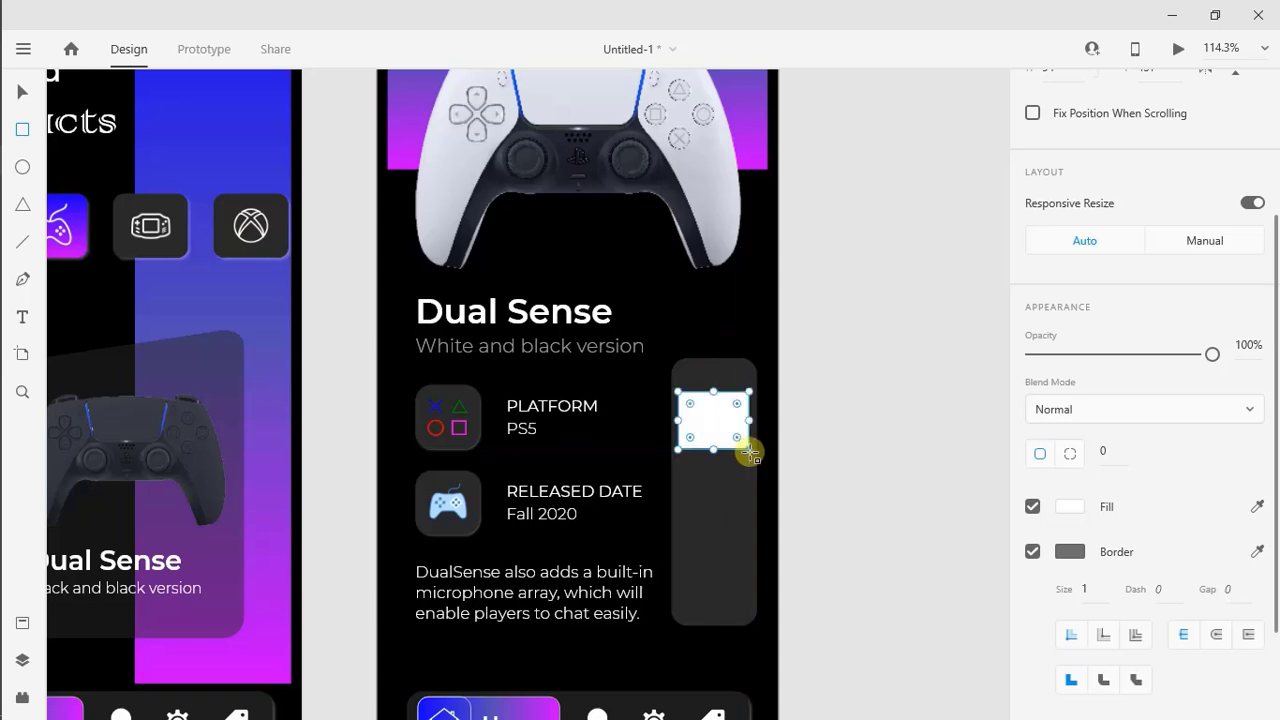
{"action": "scroll", "coordinate": [1082, 225], "scroll_direction": "up", "scroll_amount": 3}
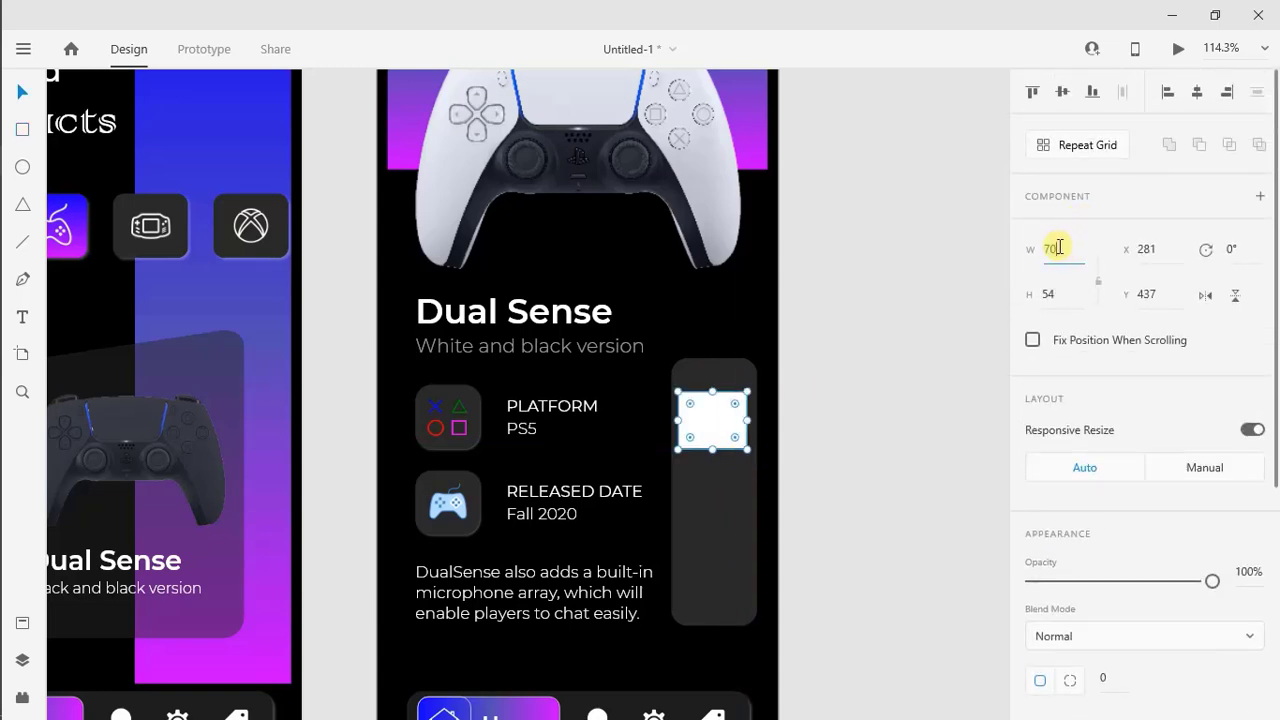
{"action": "key", "text": "Return"}
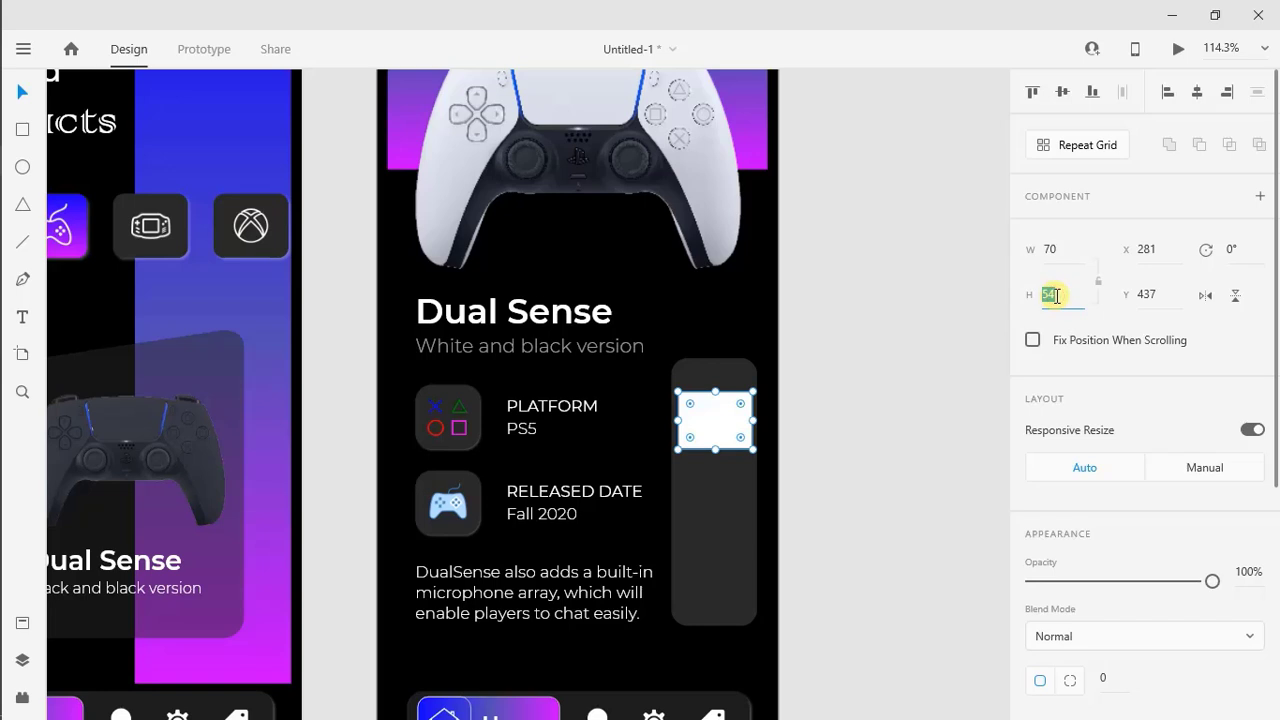
{"action": "key", "text": "Return"}
{"action": "left_click_drag", "start_coordinate": [721, 420], "coordinate": [720, 400]}
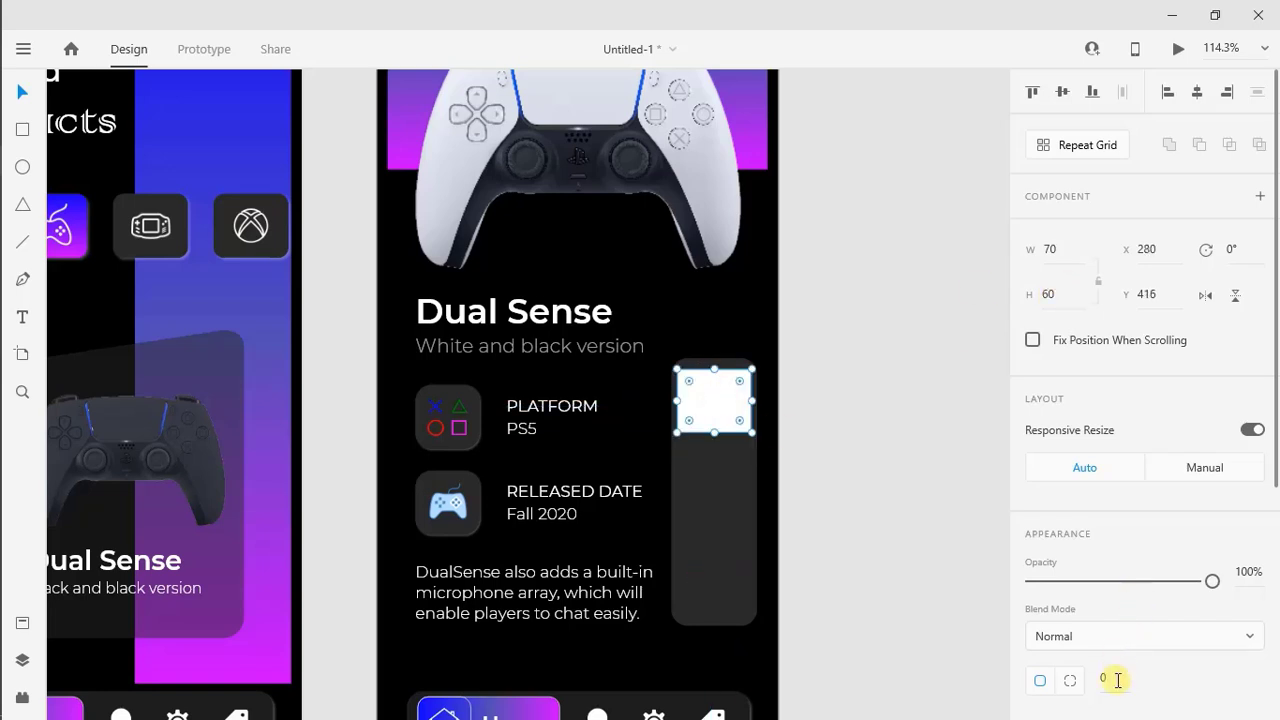
Set the small rectangle's corner radius to 10, remove its border and fill it with black
{"action": "key", "text": "Return"}
{"action": "scroll", "coordinate": [1058, 425], "scroll_direction": "down", "scroll_amount": 4}
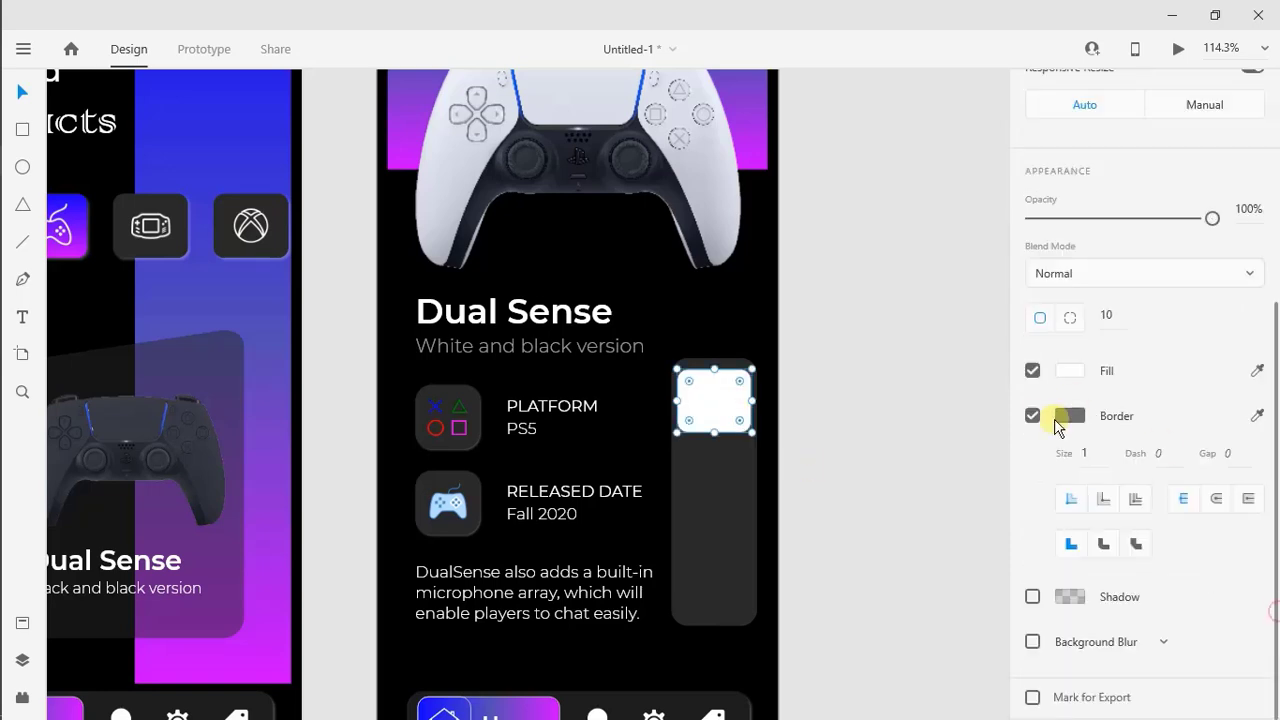
{"action": "left_click", "coordinate": [1032, 416]}
{"action": "left_click", "coordinate": [1069, 506]}
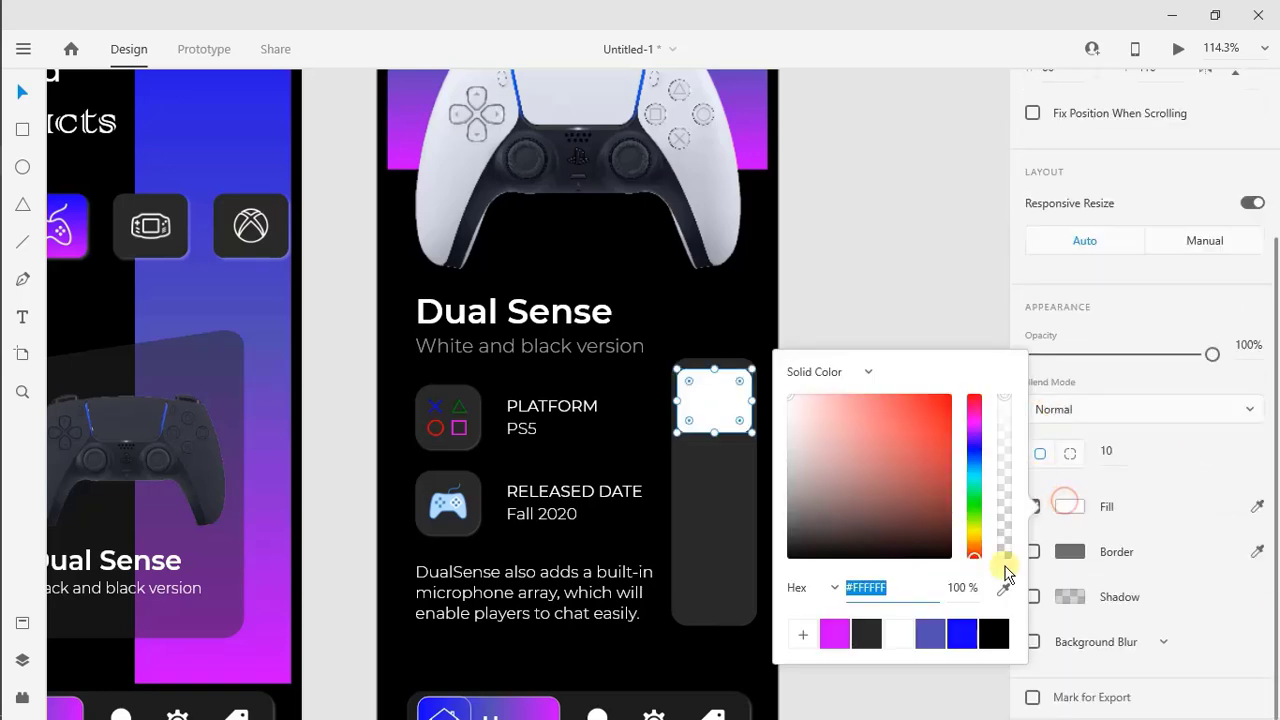
{"action": "left_click", "coordinate": [994, 634]}
{"action": "left_click", "coordinate": [729, 466]}
{"action": "left_click", "coordinate": [720, 406]}
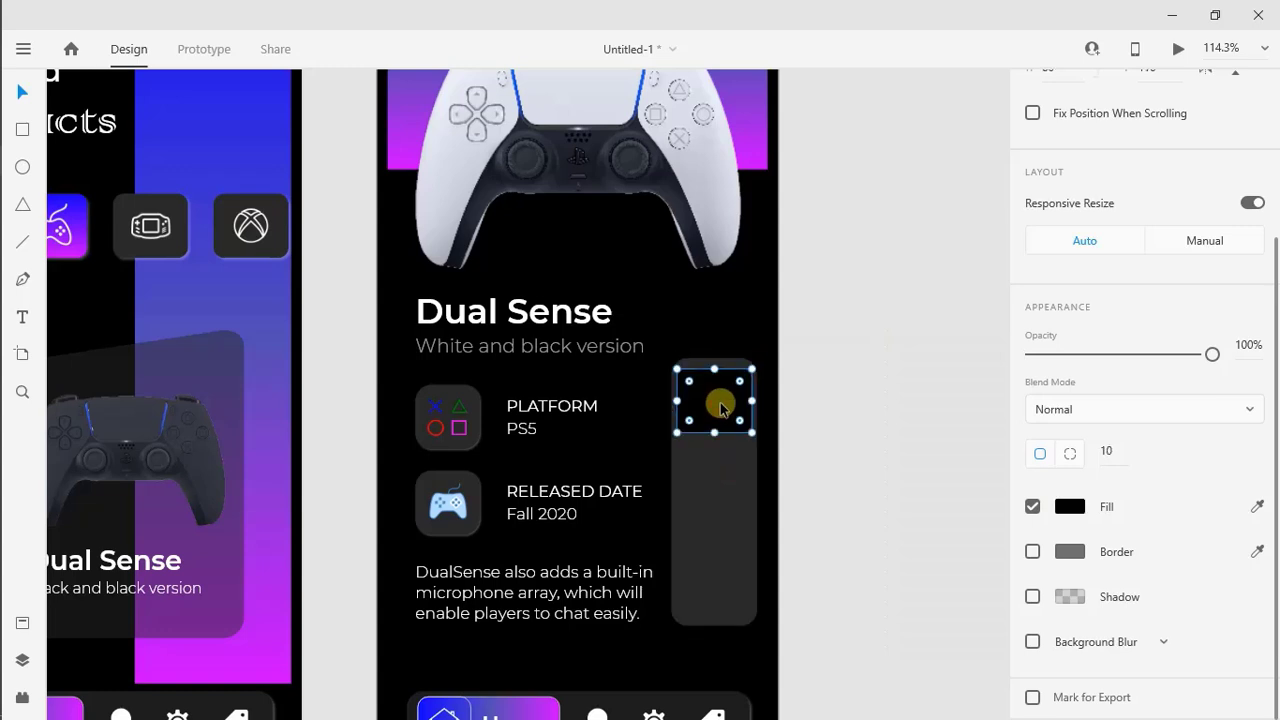
Repeat the black tile down the side panel as a grid of three with 20 spacing, and ungroup the grid
{"action": "scroll", "coordinate": [1040, 380], "scroll_direction": "up", "scroll_amount": 3}
{"action": "left_click", "coordinate": [1065, 145]}
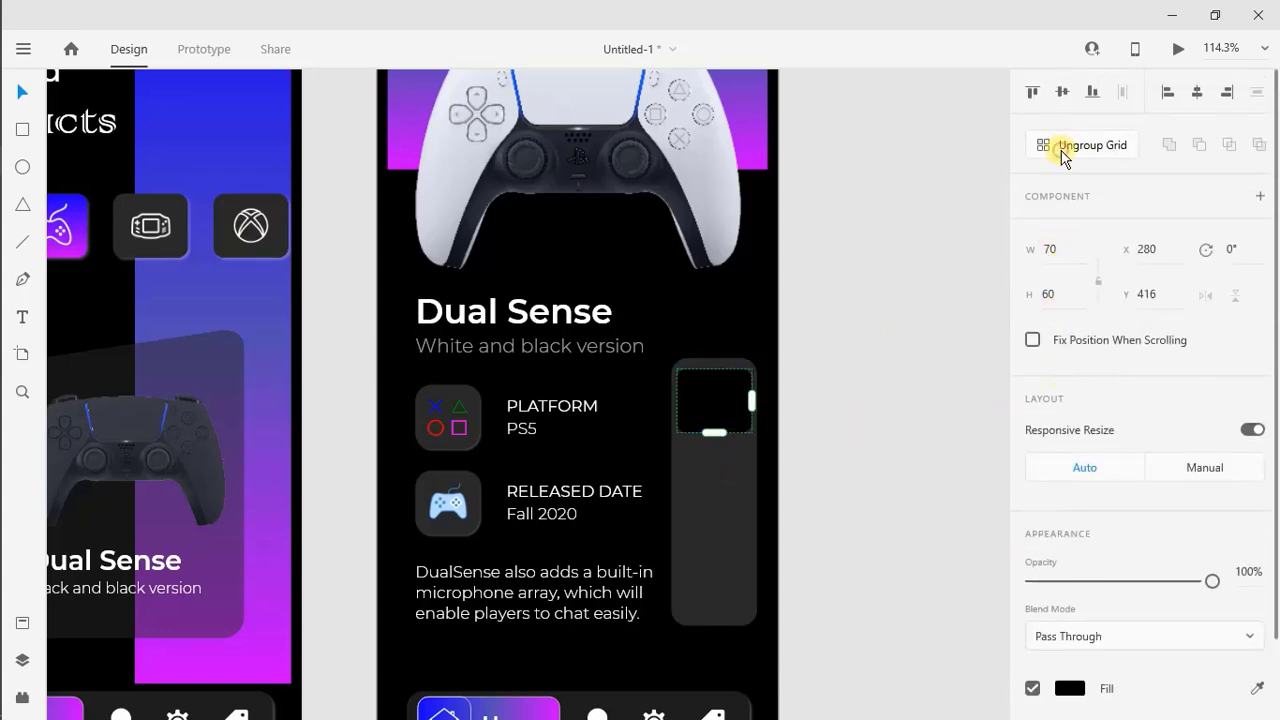
{"action": "left_click_drag", "start_coordinate": [714, 432], "coordinate": [714, 609]}
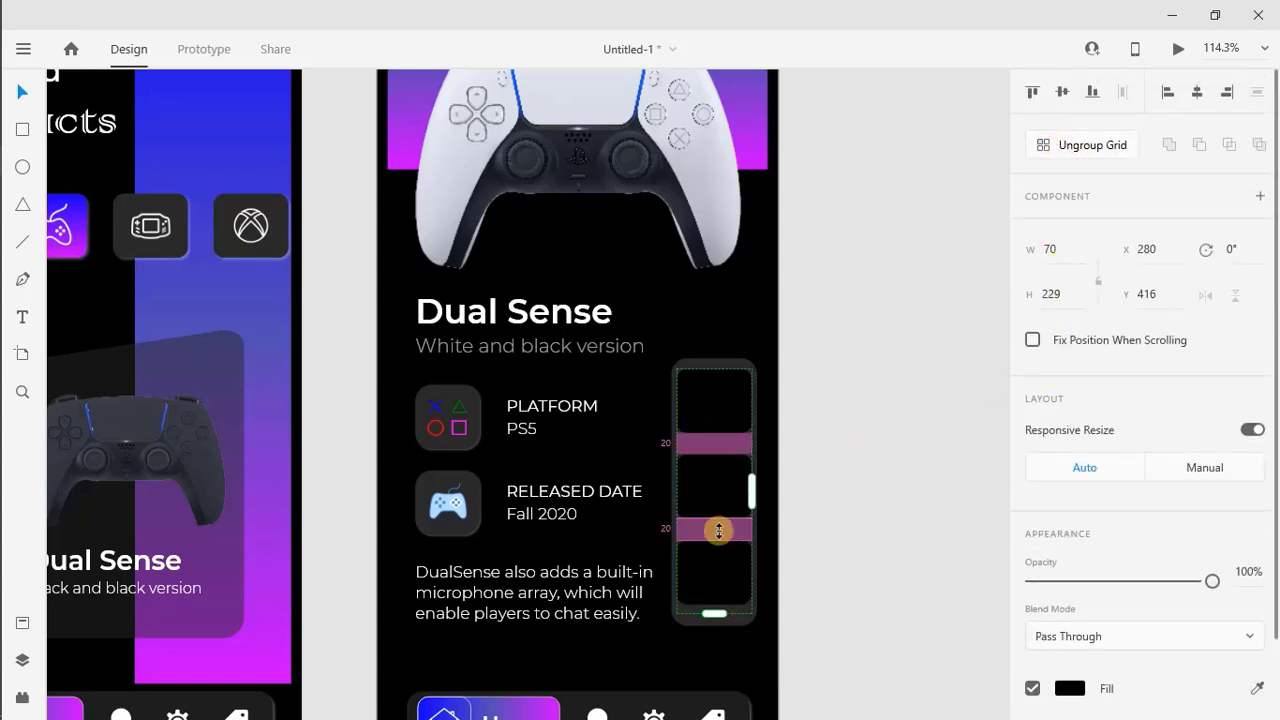
{"action": "left_click_drag", "start_coordinate": [718, 525], "coordinate": [717, 495]}
{"action": "left_click", "coordinate": [846, 575]}
{"action": "left_click", "coordinate": [1078, 160]}
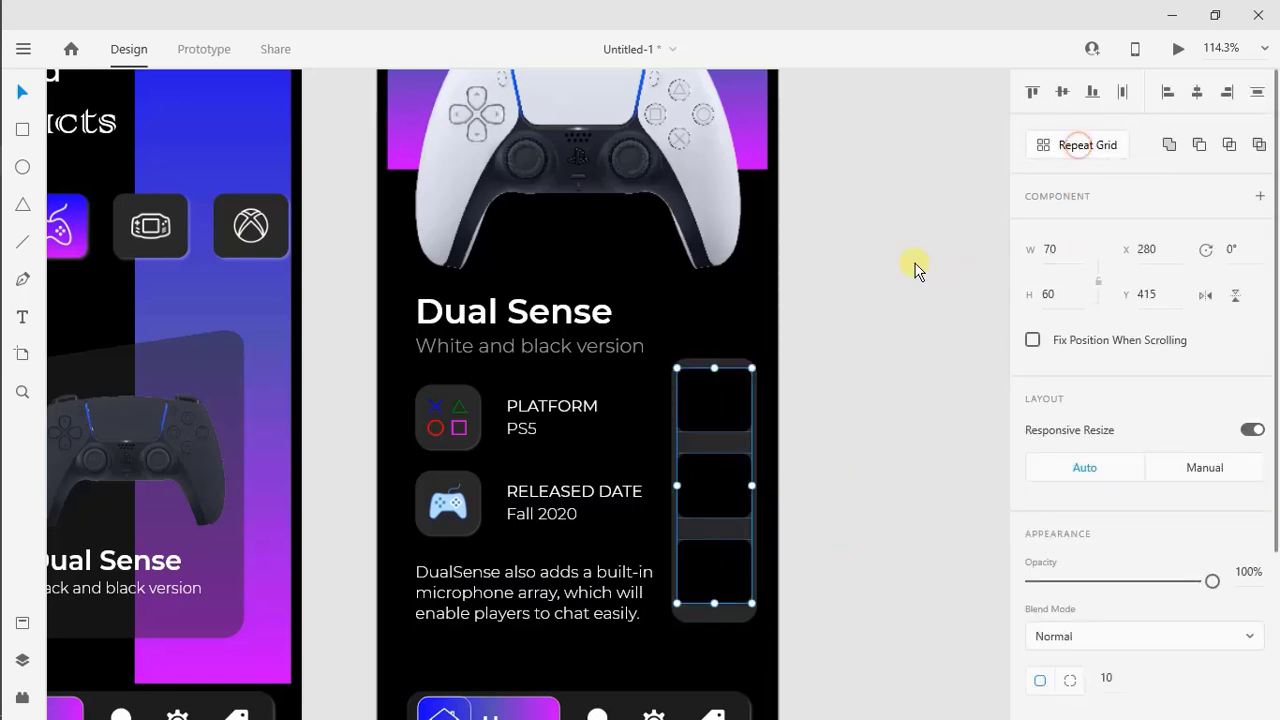
{"action": "left_click", "coordinate": [877, 451]}
Place the white controller image dualsense-ps5-transparent-render-large from Saved Pictures on the uppermost black tile
{"action": "left_click", "coordinate": [14, 192]}
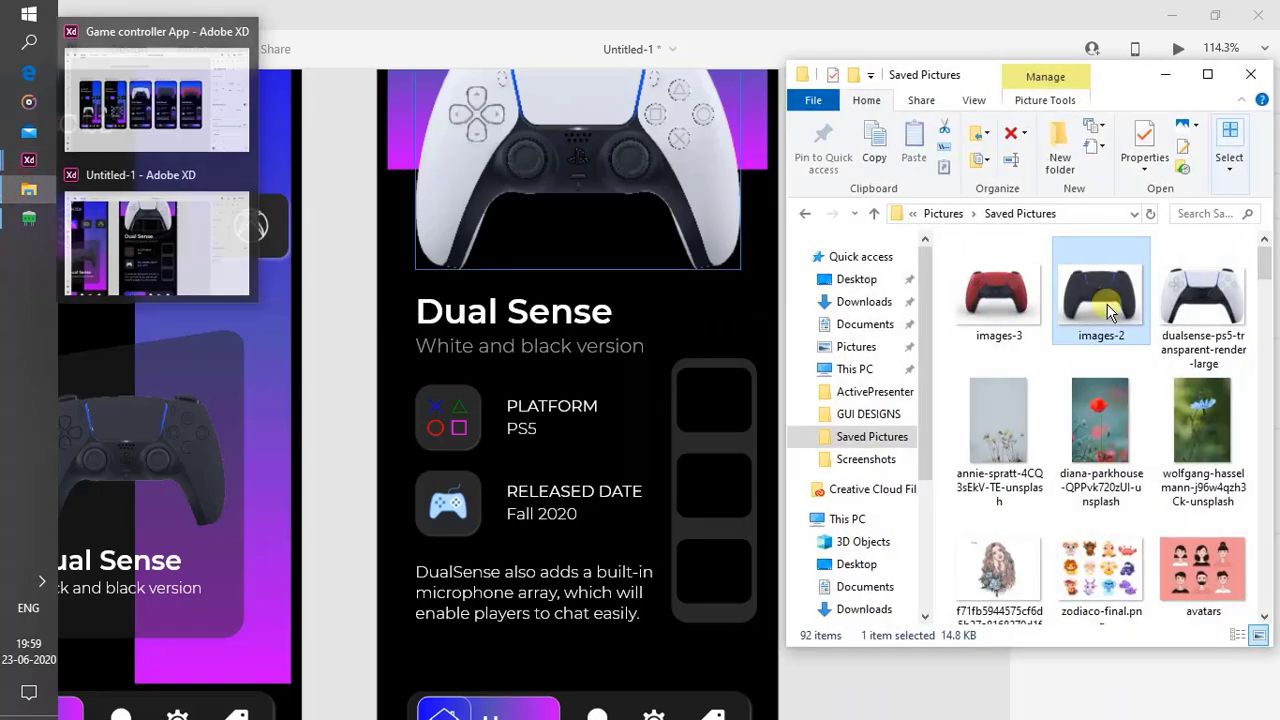
{"action": "left_click", "coordinate": [1197, 290]}
{"action": "left_click_drag", "start_coordinate": [1197, 290], "coordinate": [700, 400]}
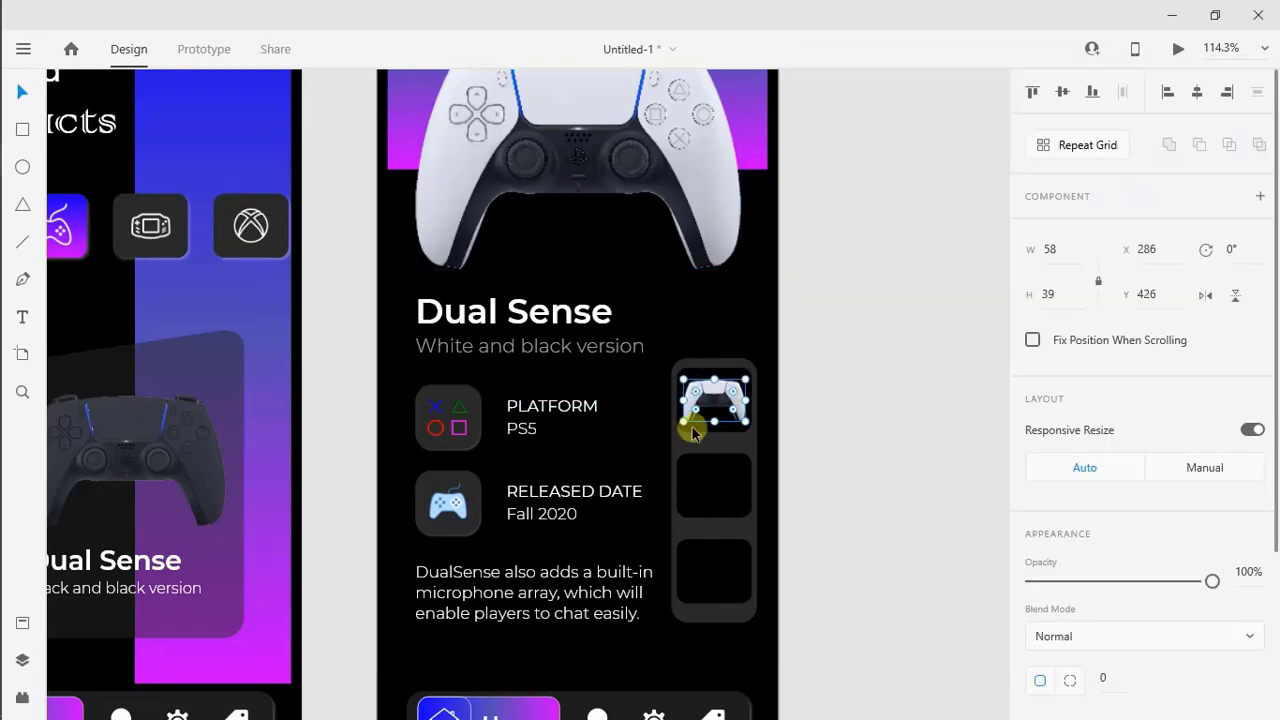
{"action": "left_click", "coordinate": [834, 446]}
Place the black controller image images-2 on the middle tile and the red controller image images-3 on the lowest tile
{"action": "left_click", "coordinate": [14, 192]}
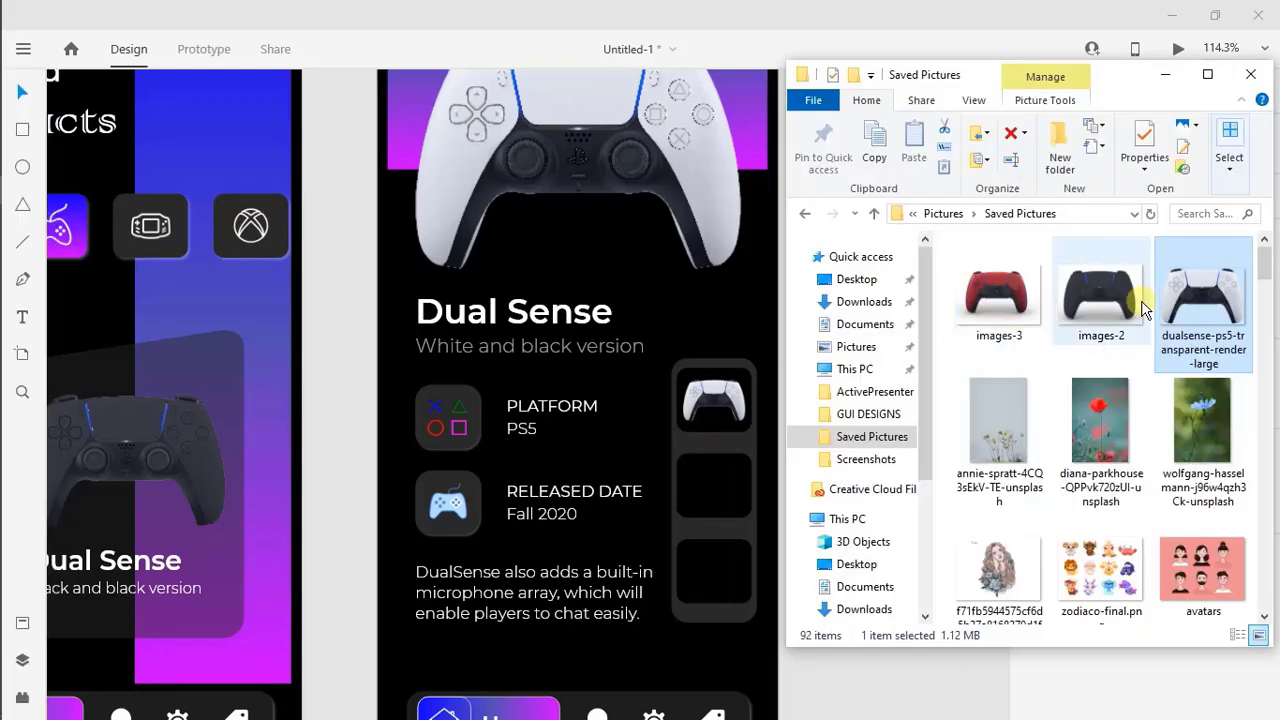
{"action": "left_click_drag", "start_coordinate": [1100, 295], "coordinate": [700, 490]}
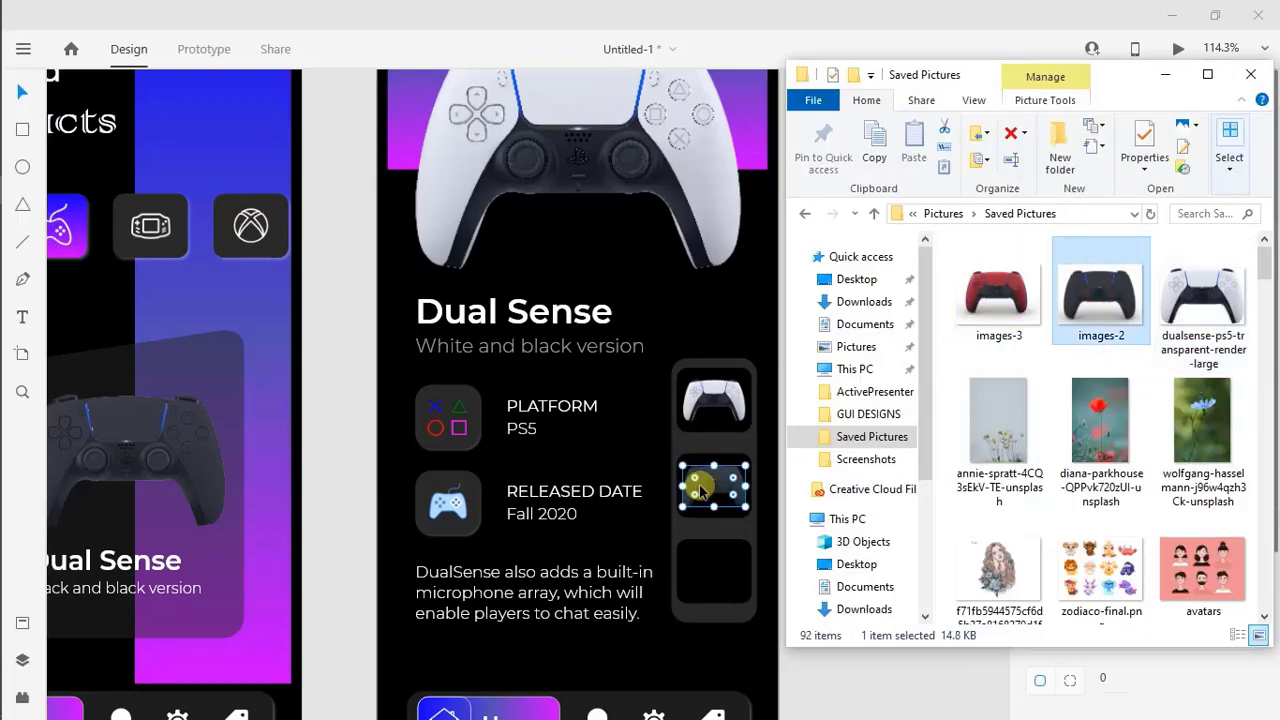
{"action": "left_click_drag", "start_coordinate": [990, 318], "coordinate": [737, 591]}
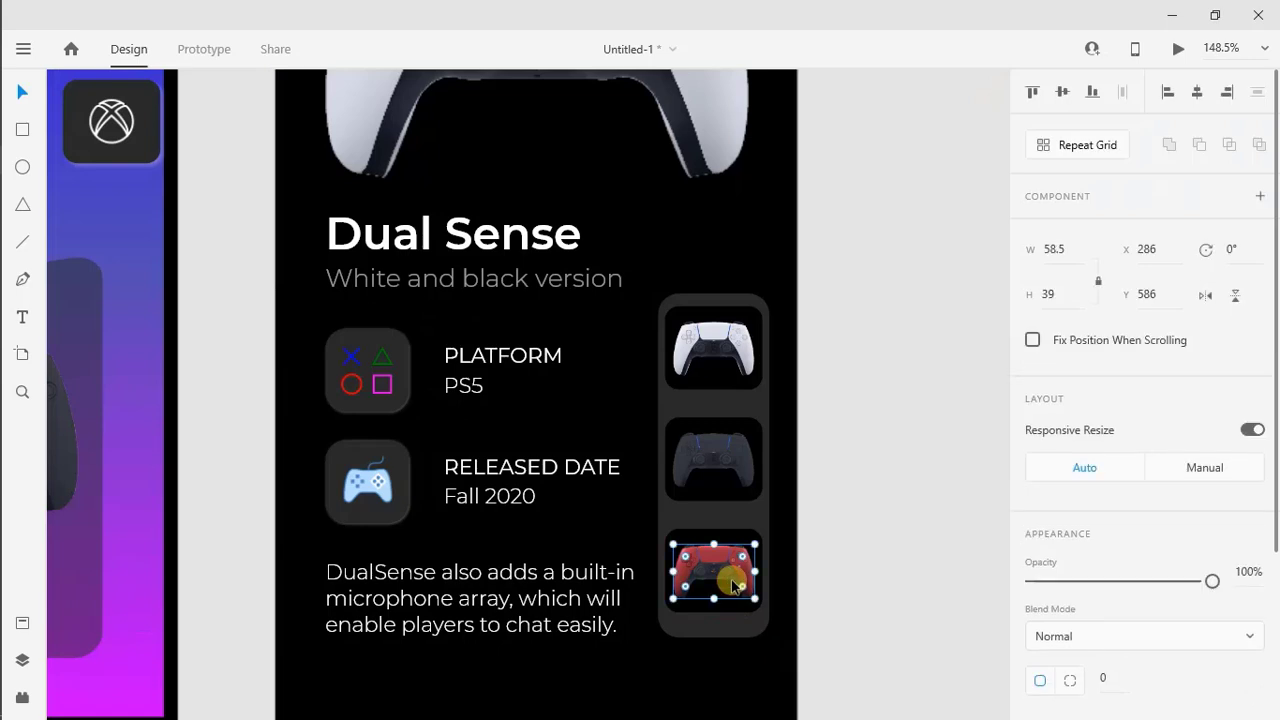
Group the red controller image with its black tile
{"action": "right_click", "coordinate": [721, 537]}
{"action": "left_click", "coordinate": [686, 573]}
{"action": "left_click", "coordinate": [709, 566]}
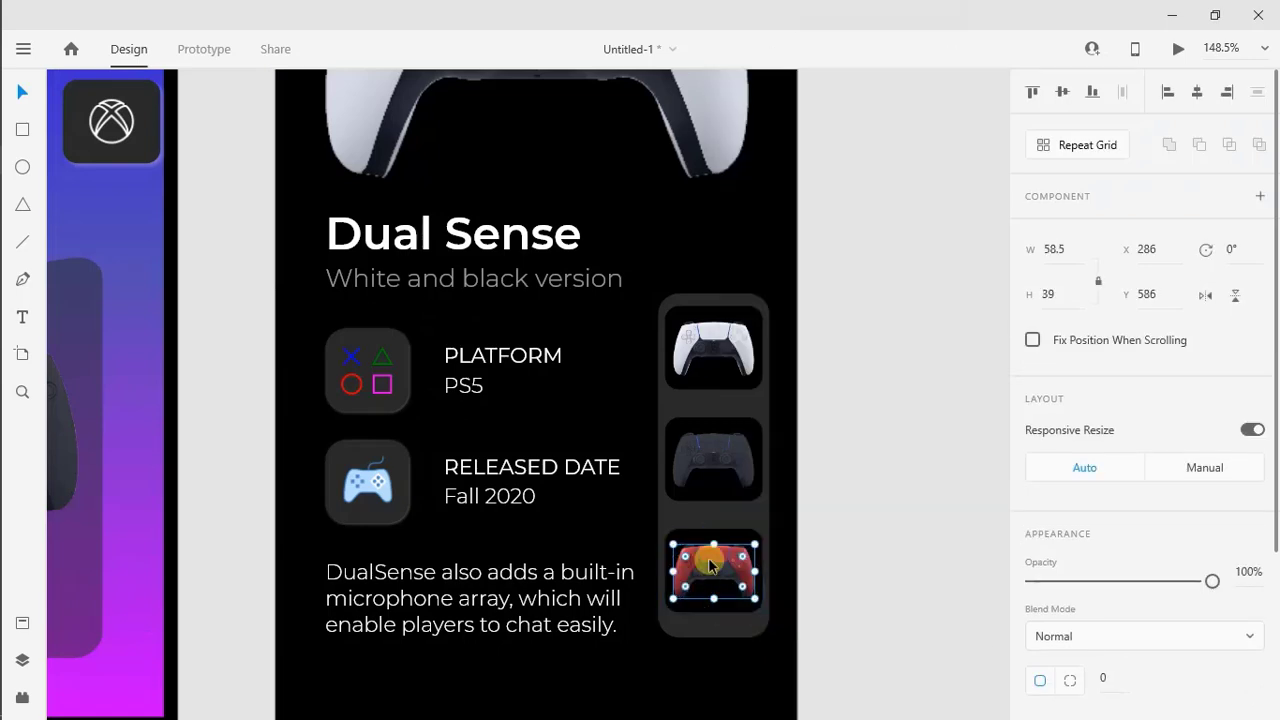
{"action": "left_click", "coordinate": [734, 528], "text": "shift"}
{"action": "right_click", "coordinate": [736, 530]}
{"action": "left_click", "coordinate": [785, 320]}
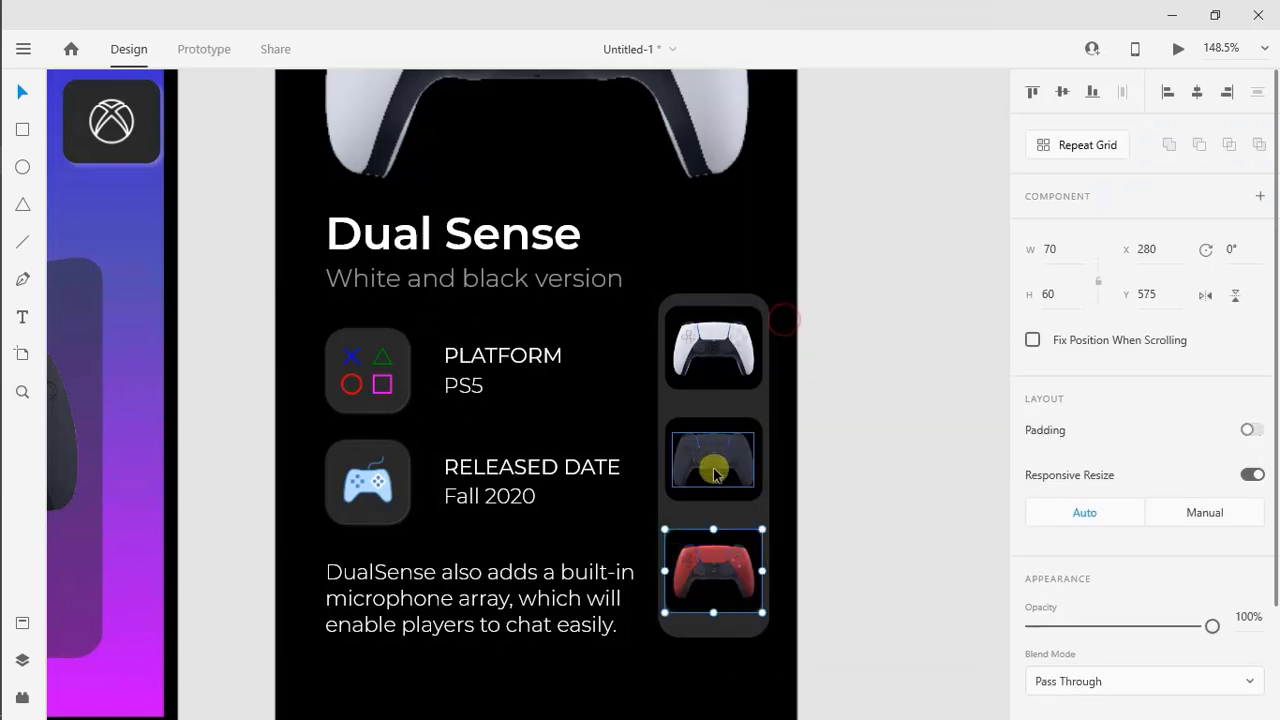
Group the black controller image with the middle tile
{"action": "left_click", "coordinate": [714, 474]}
{"action": "left_click", "coordinate": [709, 423], "text": "shift"}
{"action": "right_click", "coordinate": [710, 425]}
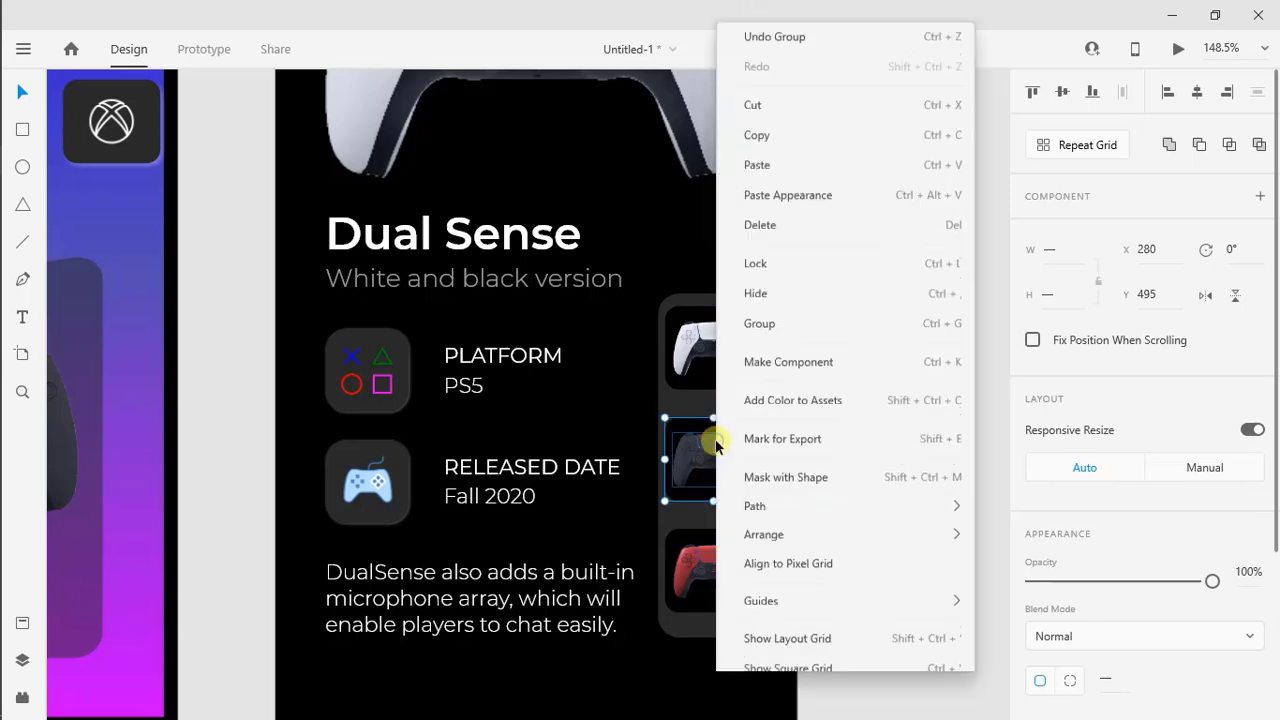
{"action": "left_click", "coordinate": [760, 311]}
Group the white controller thumbnail with the uppermost tile
{"action": "left_click", "coordinate": [722, 310]}
{"action": "left_click", "coordinate": [731, 309]}
{"action": "left_click", "coordinate": [731, 318], "text": "shift"}
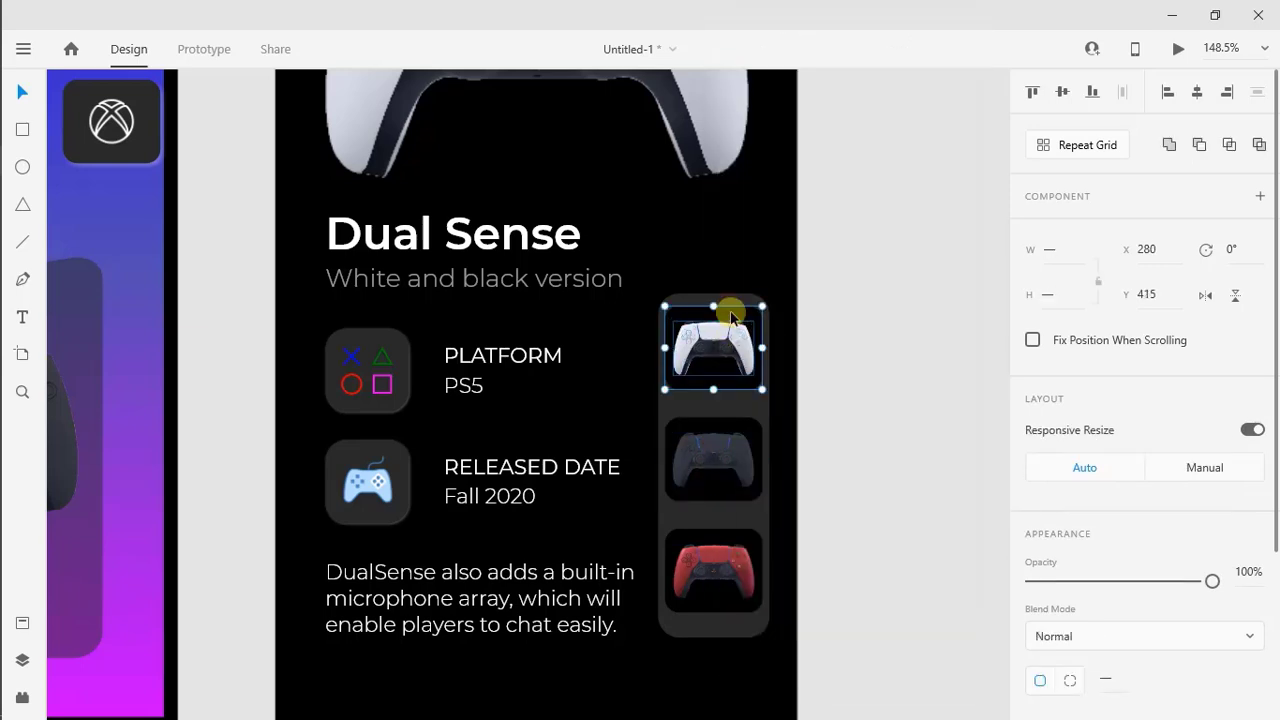
{"action": "right_click", "coordinate": [731, 318]}
{"action": "left_click", "coordinate": [811, 306]}
{"action": "left_click", "coordinate": [833, 432]}
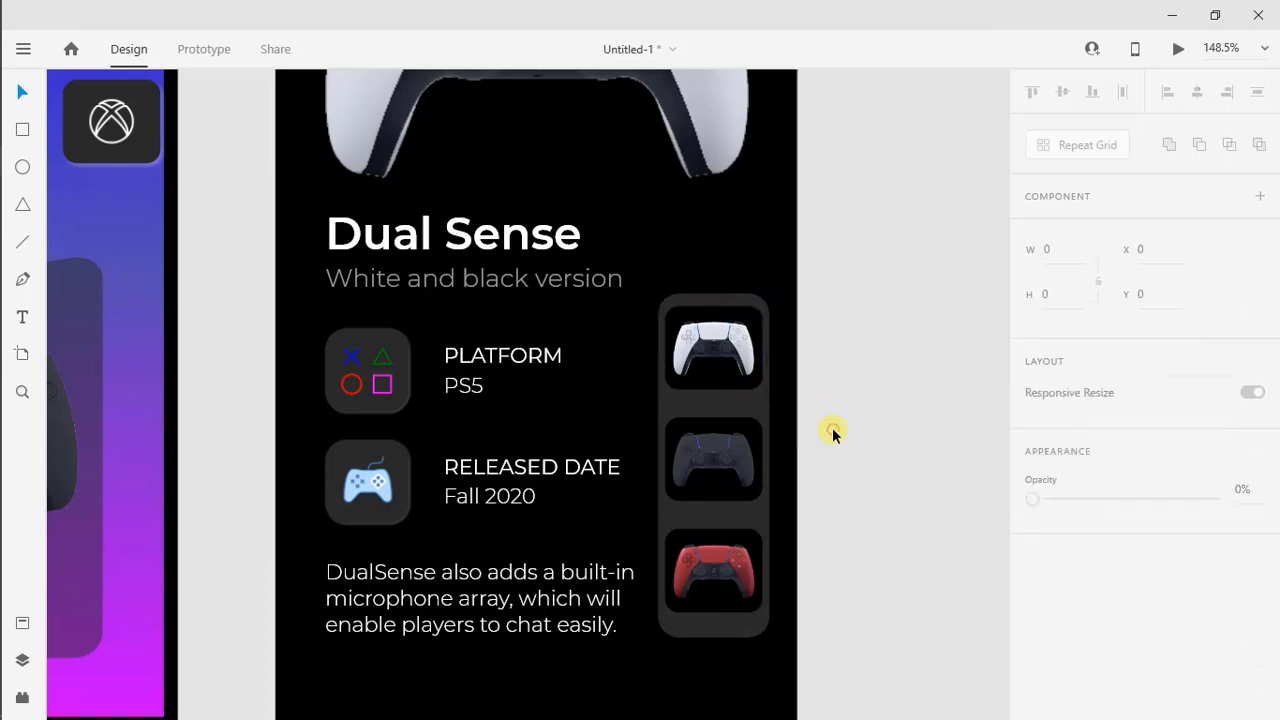
Fill the tile behind the white controller thumbnail with a linear gradient from blue to magenta
{"action": "double_click", "coordinate": [740, 382]}
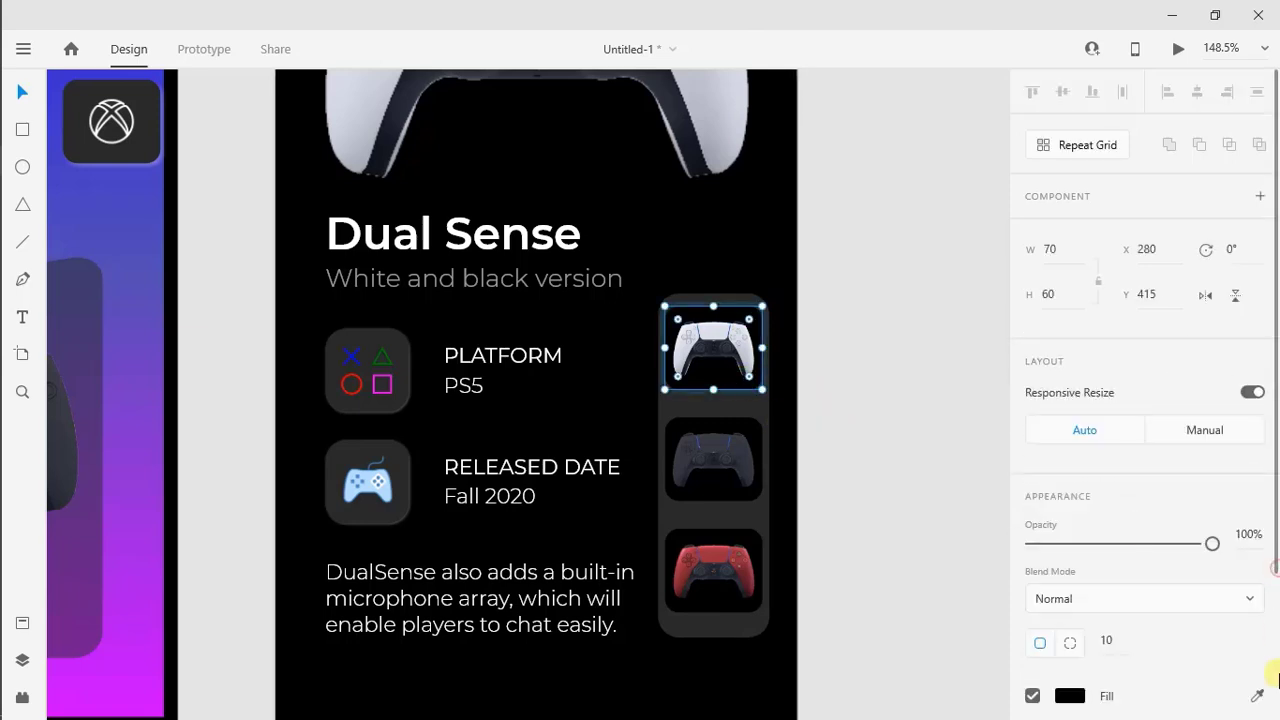
{"action": "scroll", "coordinate": [1277, 680], "scroll_direction": "down", "scroll_amount": 3}
{"action": "left_click", "coordinate": [1070, 506]}
{"action": "left_click", "coordinate": [830, 371]}
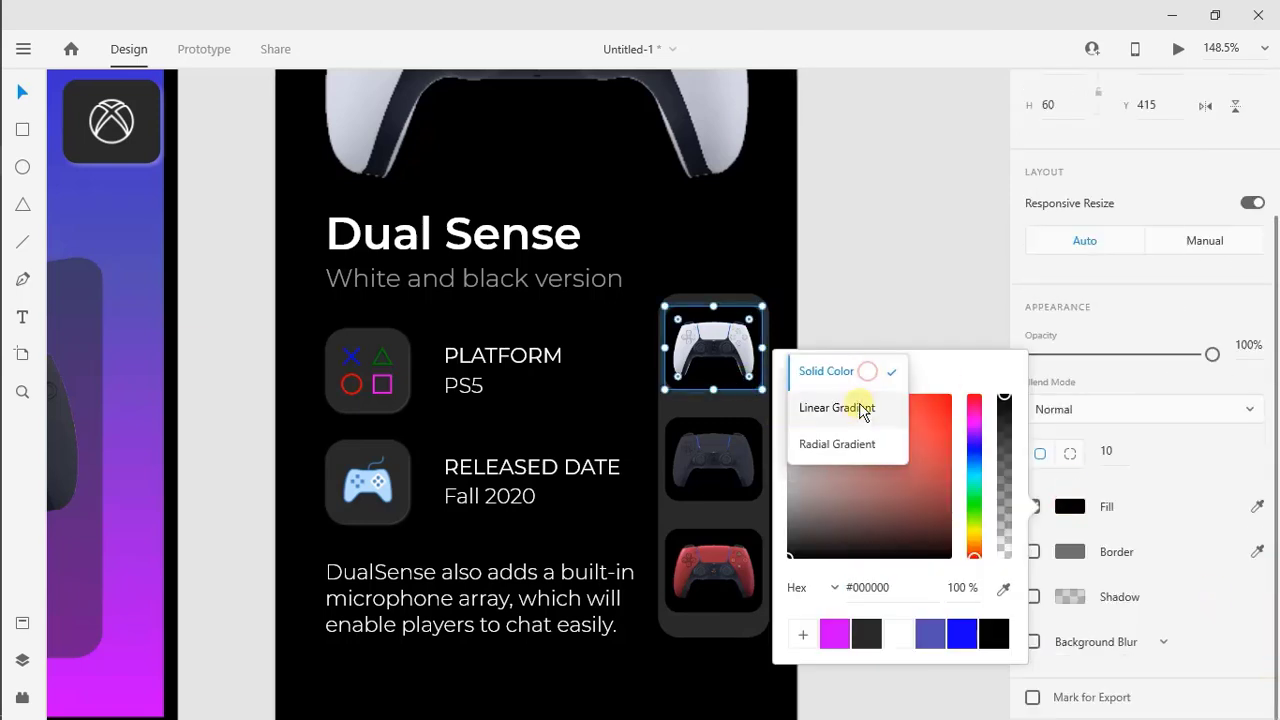
{"action": "left_click", "coordinate": [840, 409]}
{"action": "left_click", "coordinate": [823, 387]}
{"action": "left_click_drag", "start_coordinate": [823, 389], "coordinate": [870, 578]}
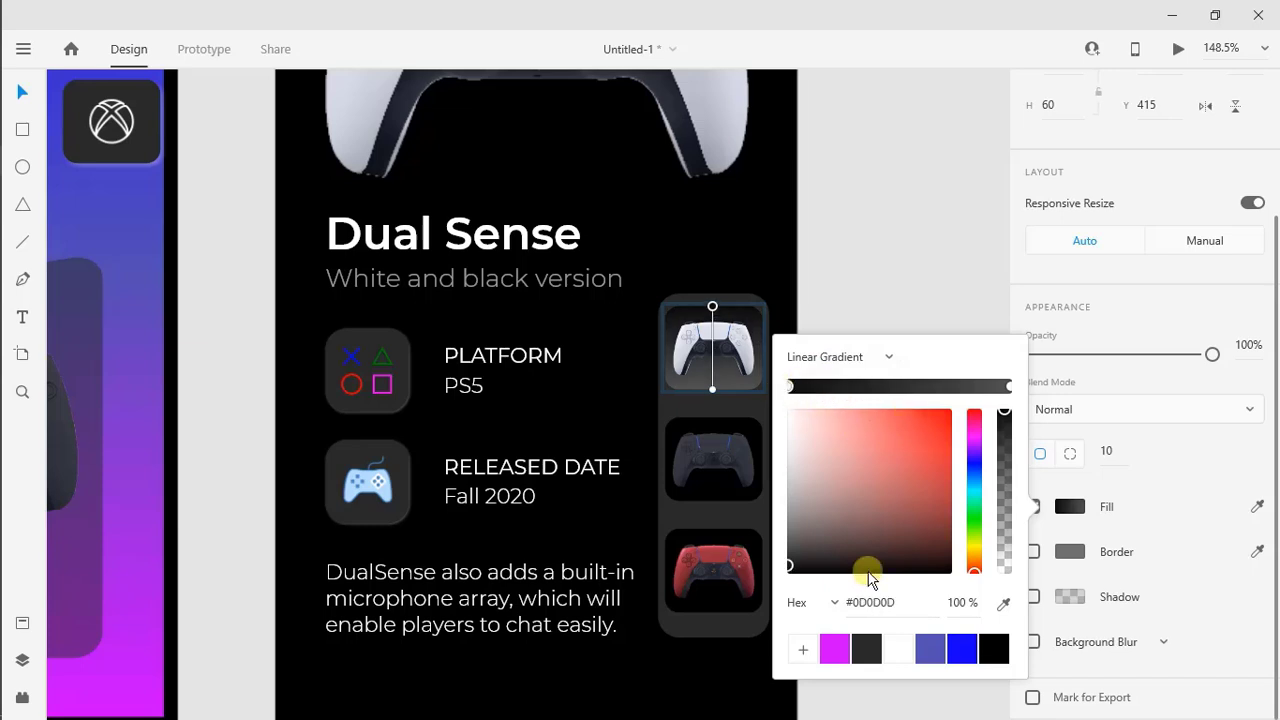
{"action": "left_click", "coordinate": [960, 649]}
{"action": "left_click", "coordinate": [1009, 387]}
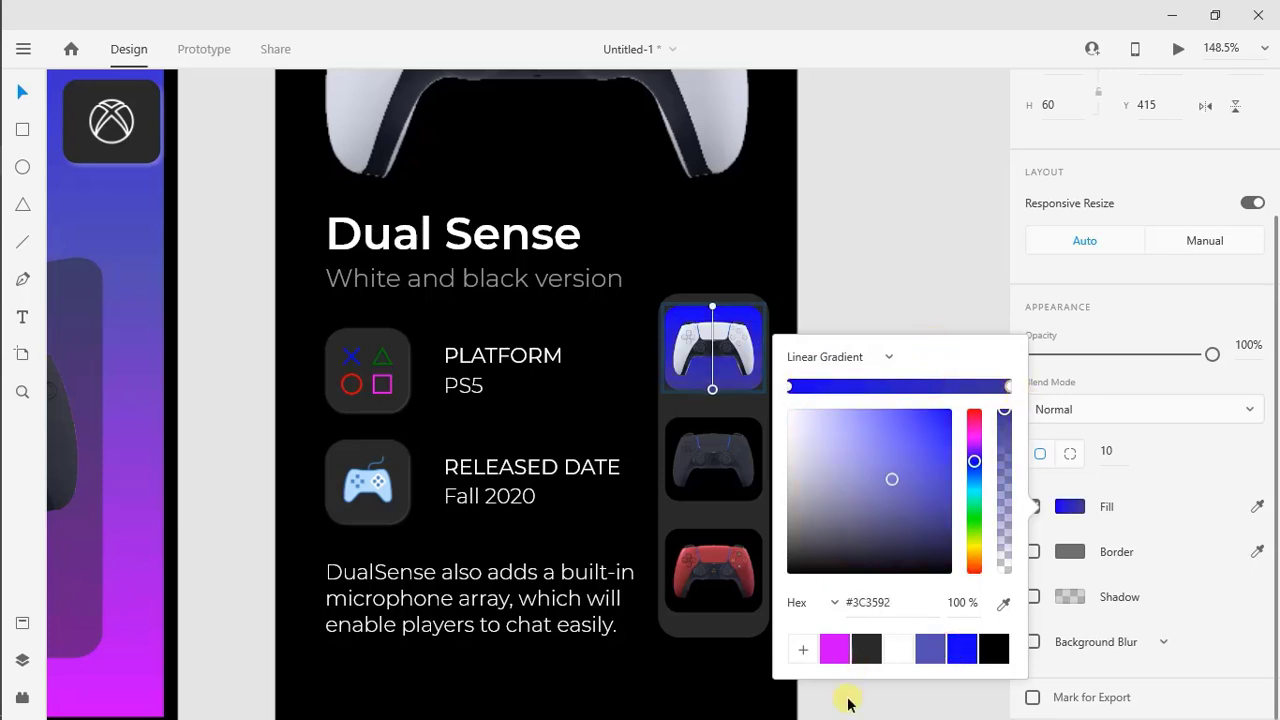
{"action": "left_click", "coordinate": [835, 649]}
{"action": "left_click", "coordinate": [864, 199]}
Change the Home label in the product detail screen's navigation bar to "Preorder"
{"action": "scroll", "coordinate": [879, 276], "scroll_direction": "down", "scroll_amount": 2}
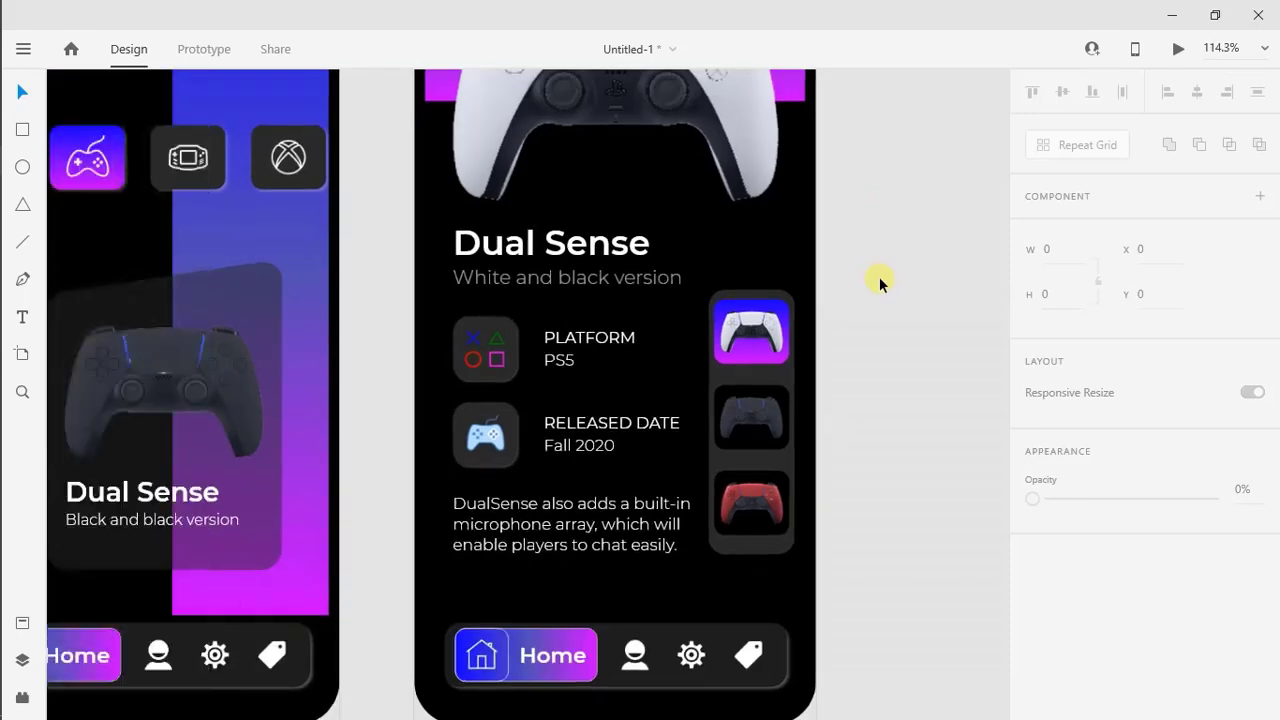
{"action": "scroll", "coordinate": [879, 276], "scroll_direction": "down", "scroll_amount": 1}
{"action": "scroll", "coordinate": [879, 276], "scroll_direction": "up", "scroll_amount": 2}
{"action": "left_click", "coordinate": [622, 626]}
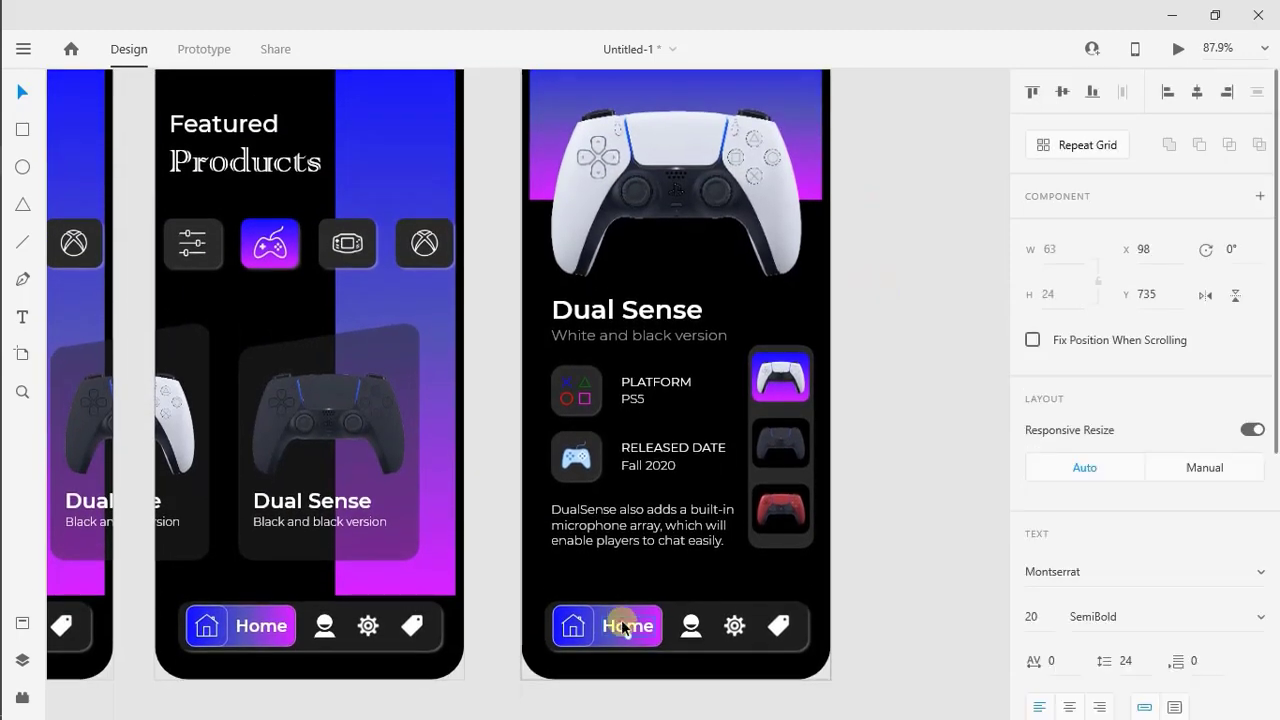
{"action": "double_click", "coordinate": [622, 626]}
{"action": "type", "text": "Preorder"}
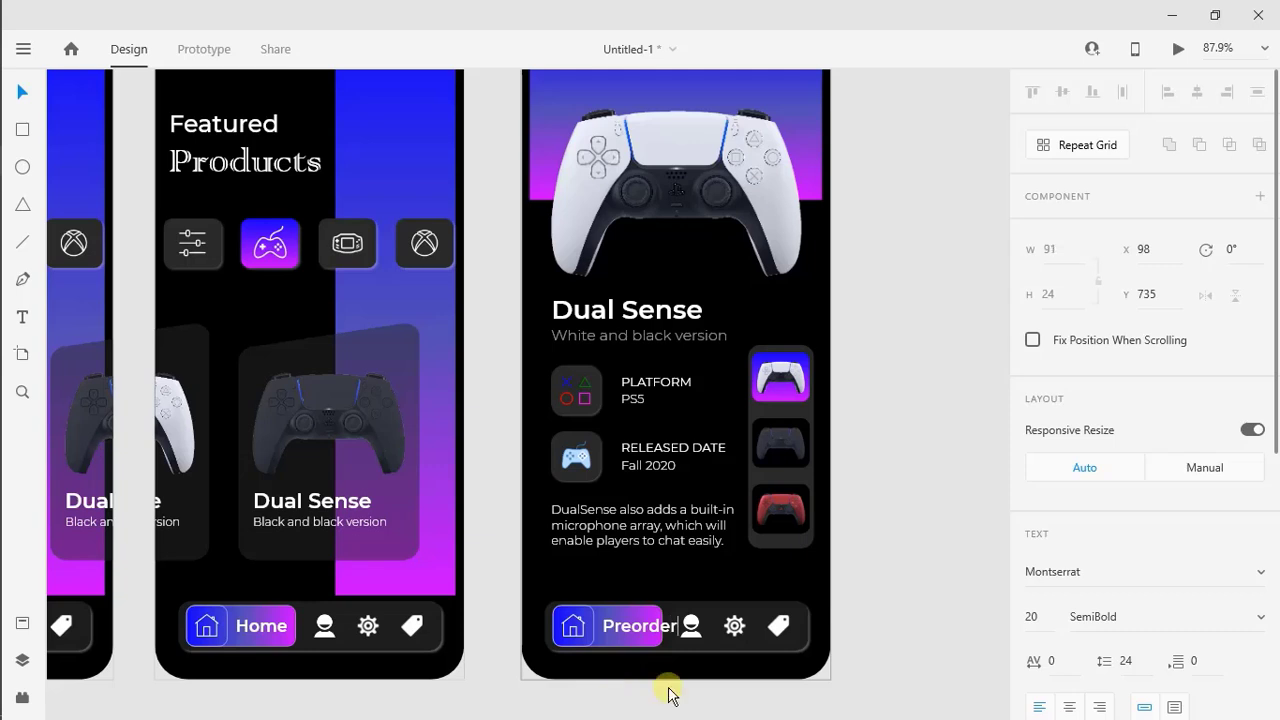
{"action": "left_click", "coordinate": [668, 688]}
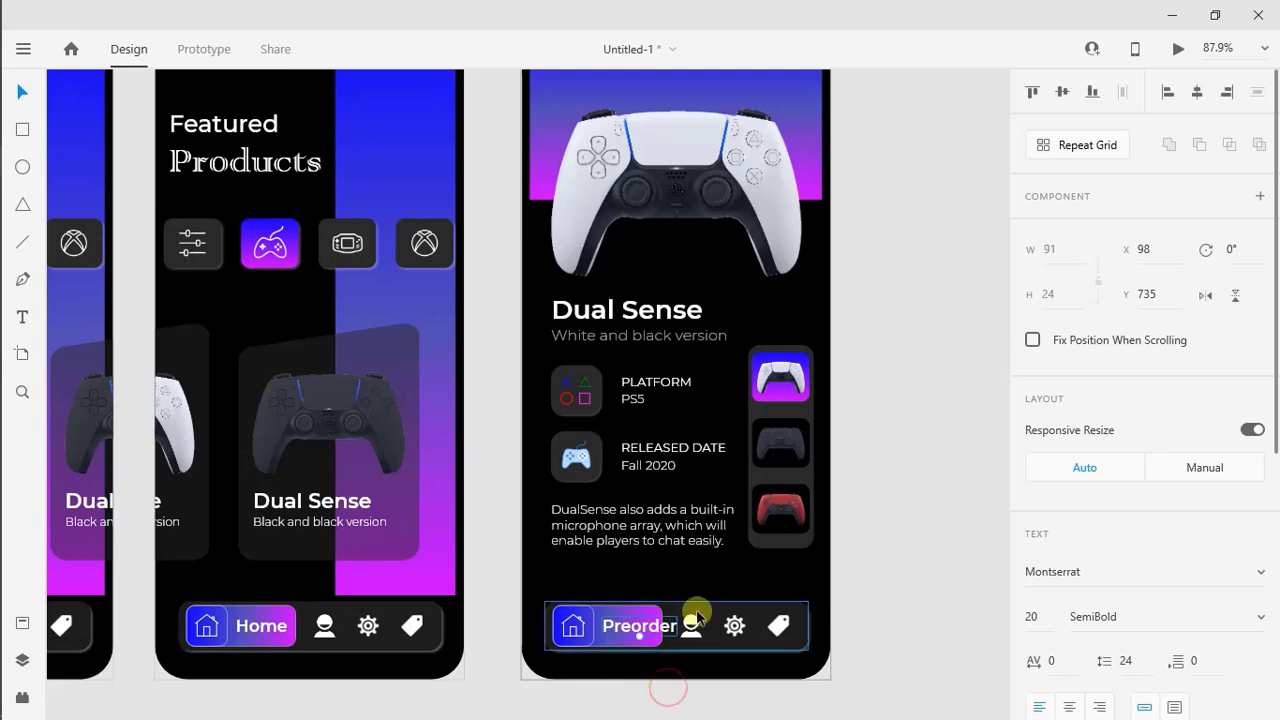
Delete the profile, gear and tag icons from the product detail screen's navigation bar
{"action": "left_click", "coordinate": [691, 624]}
{"action": "key", "text": "Delete"}
{"action": "left_click", "coordinate": [738, 624]}
{"action": "key", "text": "Delete"}
{"action": "left_click", "coordinate": [775, 624]}
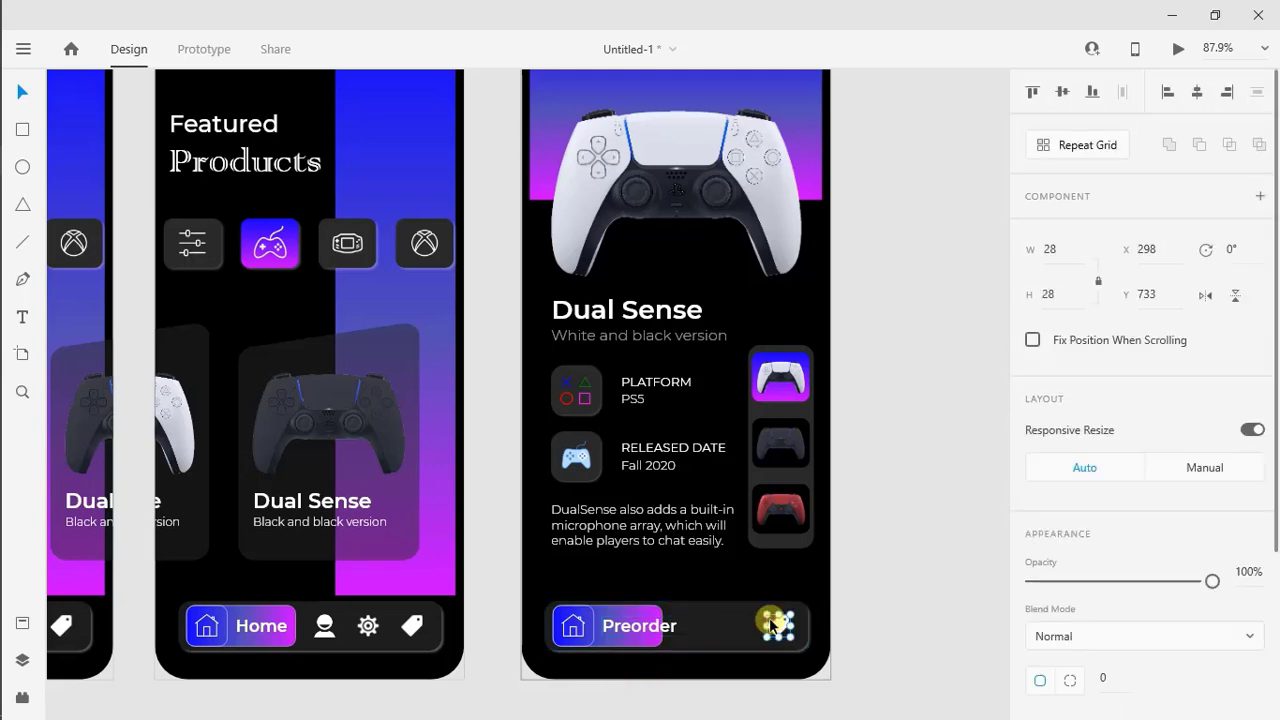
{"action": "key", "text": "Delete"}
Widen the gradient Preorder button to 162, ungroup it, and move it to the right end of the bar
{"action": "left_click", "coordinate": [653, 647]}
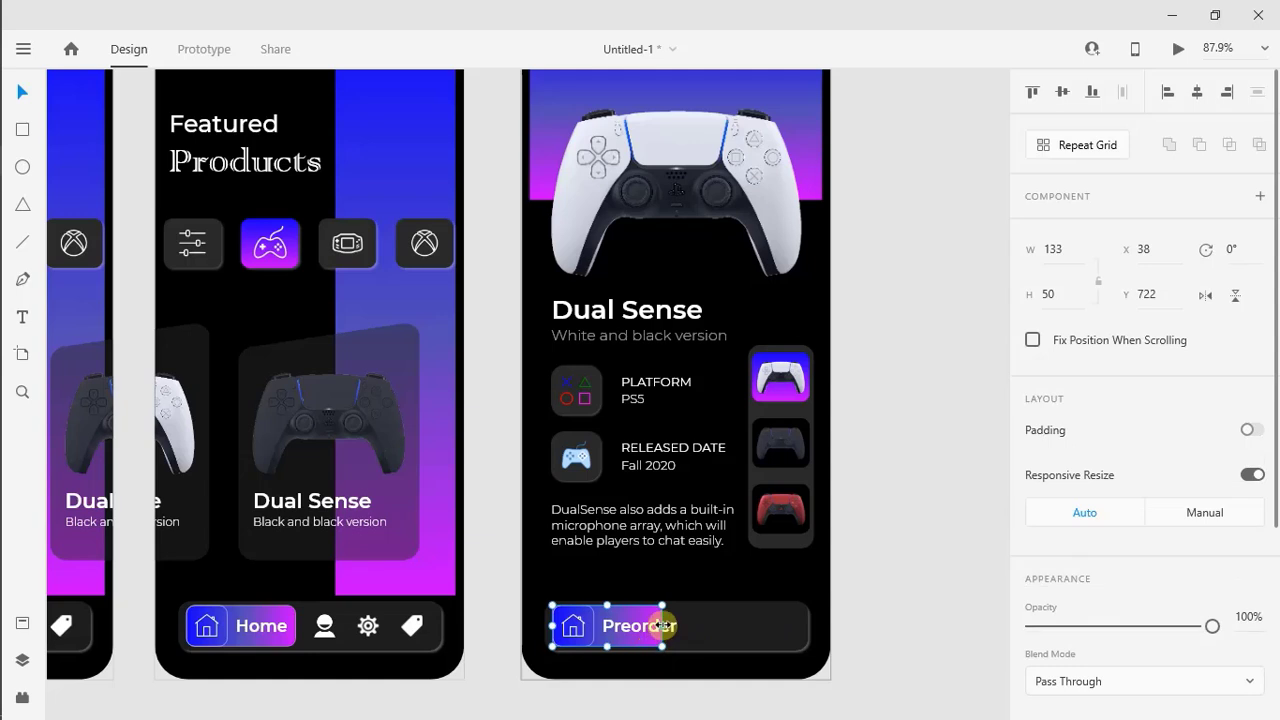
{"action": "left_click_drag", "start_coordinate": [662, 625], "coordinate": [686, 628]}
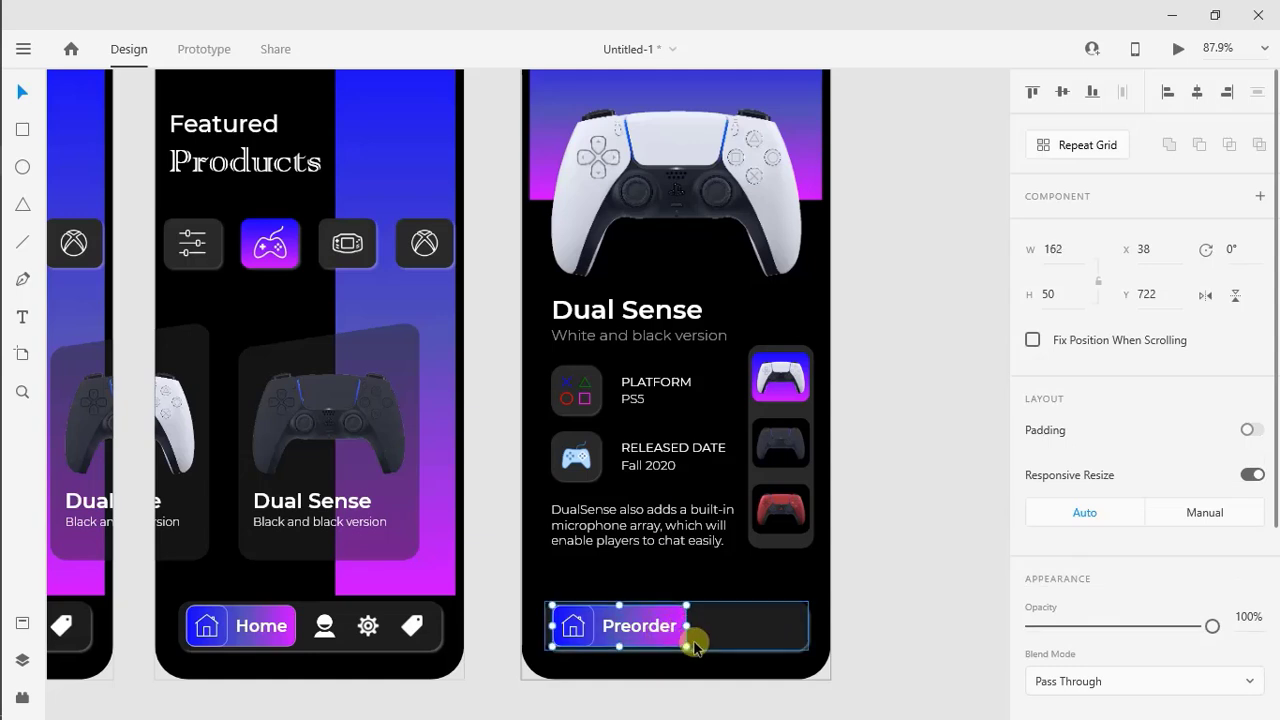
{"action": "key", "text": "ctrl+shift+g"}
{"action": "key", "text": "shift+Right"}
{"action": "key", "text": "shift+Right"}
{"action": "key", "text": "shift+Right"}
{"action": "key", "text": "shift+Right"}
{"action": "key", "text": "shift+Right"}
{"action": "key", "text": "shift+Right"}
{"action": "key", "text": "shift+Right"}
{"action": "key", "text": "shift+Right"}
{"action": "key", "text": "shift+Right"}
{"action": "key", "text": "shift+Right"}
{"action": "key", "text": "shift+Right"}
{"action": "key", "text": "shift+Right"}
{"action": "key", "text": "shift+Right"}
{"action": "key", "text": "shift+Right"}
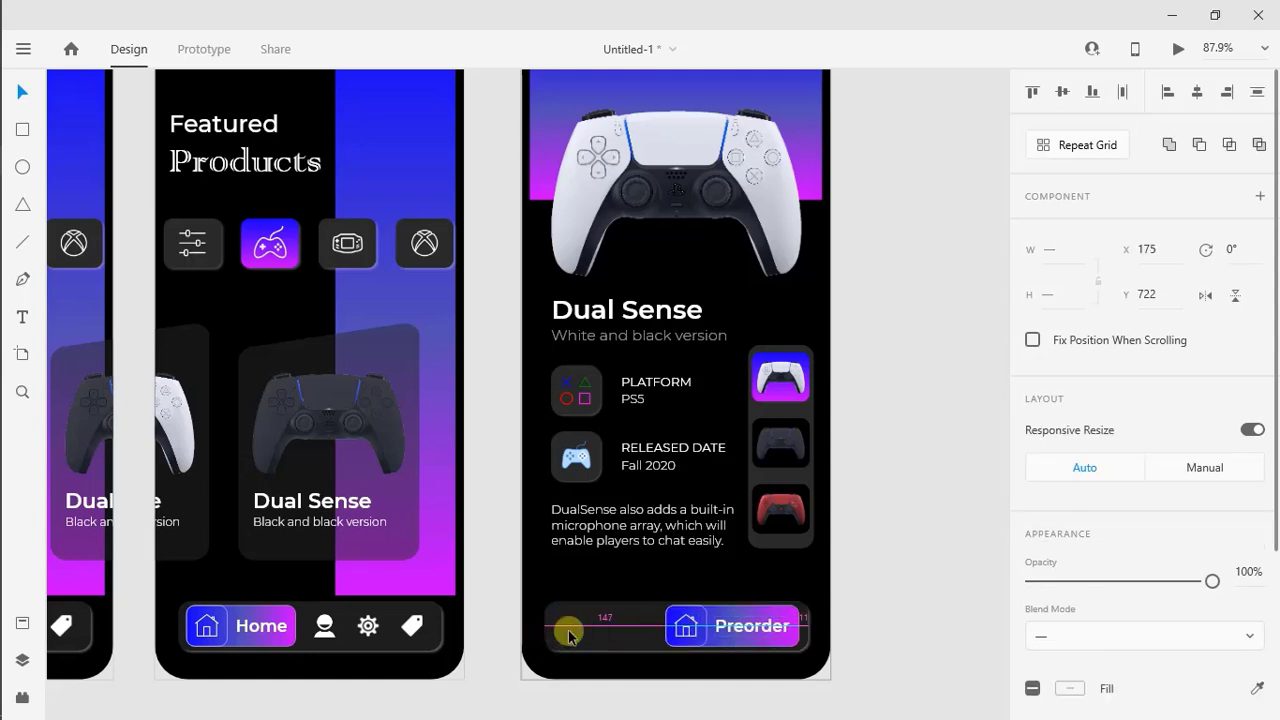
{"action": "key", "text": "Left"}
{"action": "key", "text": "Left"}
Delete the house icon from the gradient Preorder button on the product detail screen
{"action": "left_click", "coordinate": [605, 630]}
{"action": "left_click", "coordinate": [688, 632]}
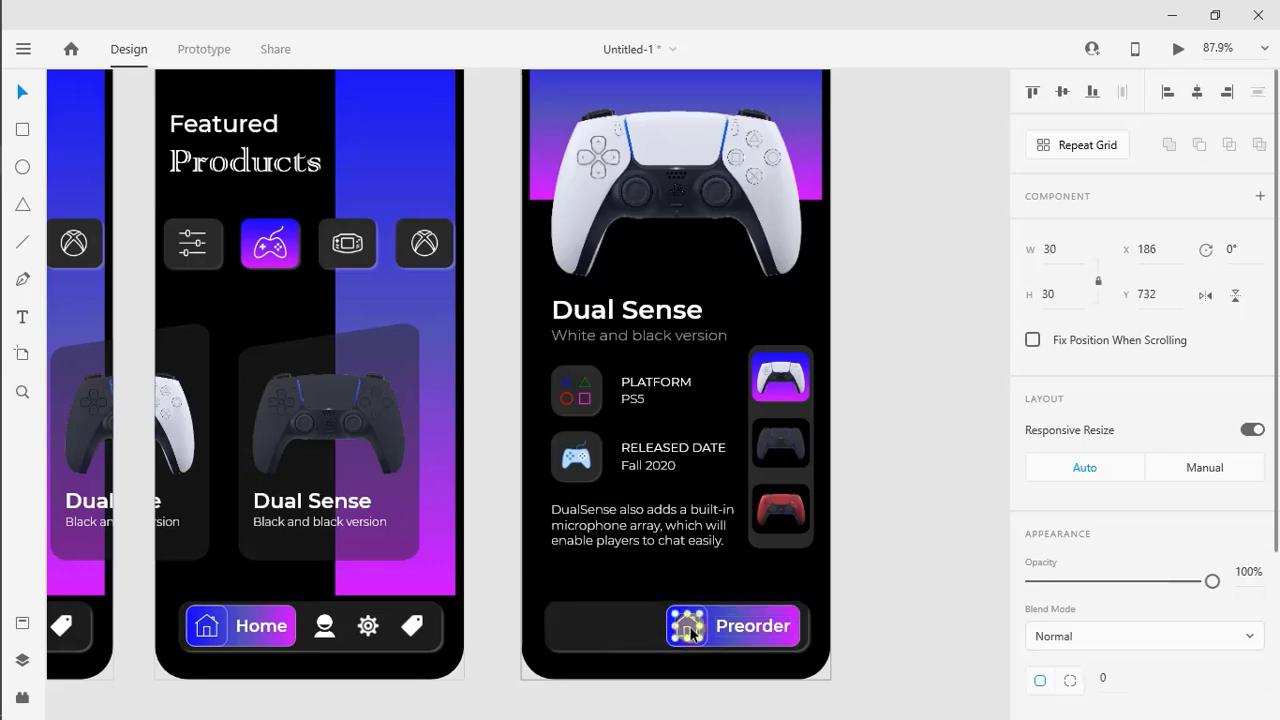
{"action": "key", "text": "Delete"}
Switch to the icon library, search for "back", copy the white Ice Cream-style Left arrow, and return to the design
{"action": "left_click", "coordinate": [12, 230]}
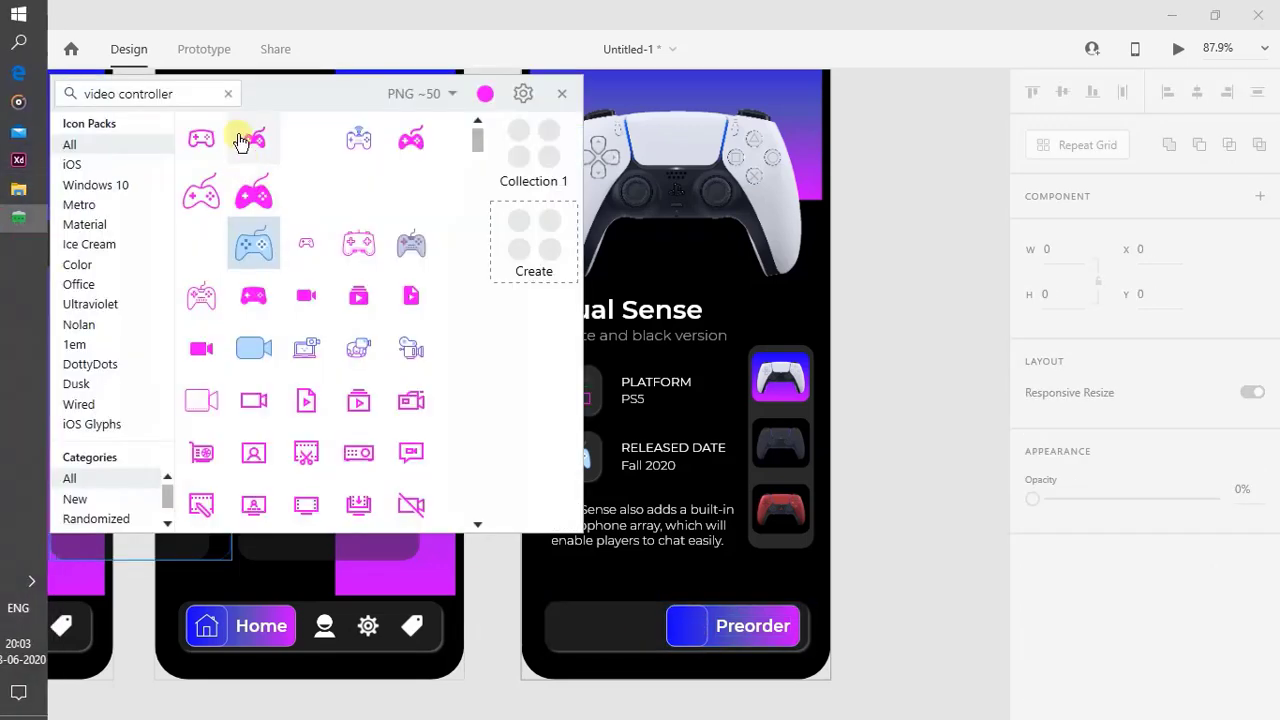
{"action": "left_click", "coordinate": [229, 95]}
{"action": "type", "text": "back"}
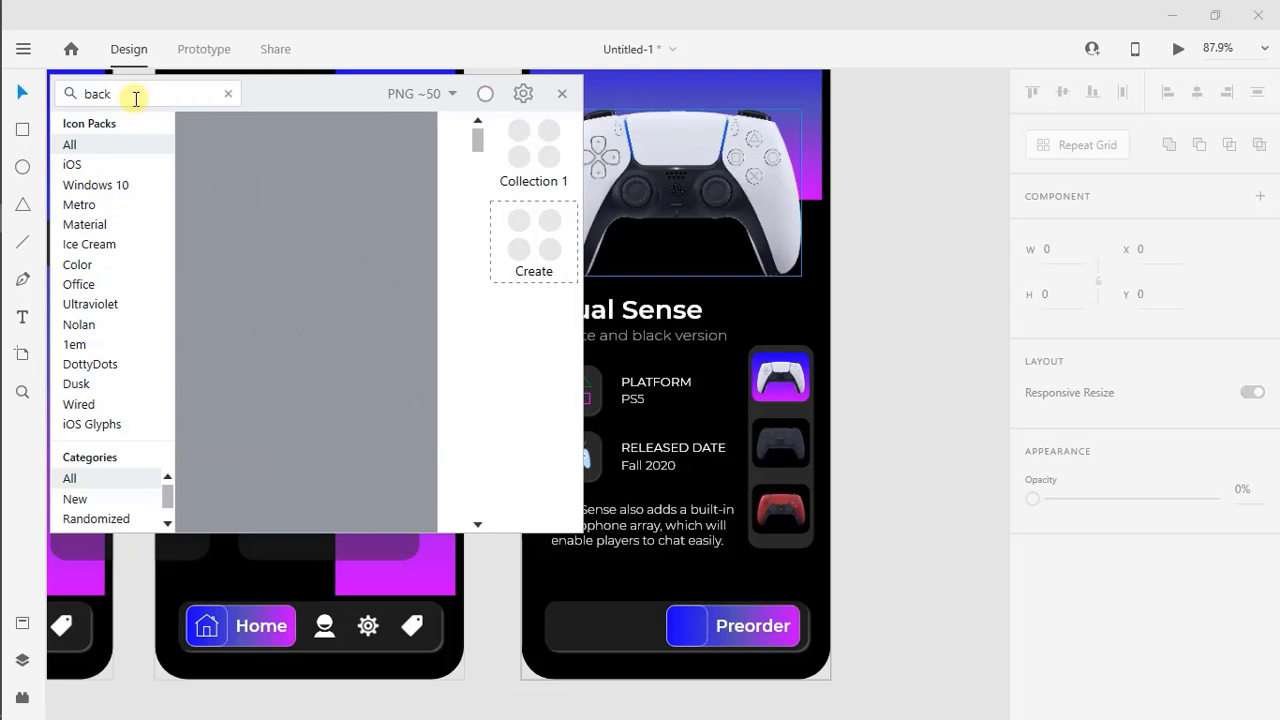
{"action": "scroll", "coordinate": [480, 485], "scroll_direction": "down", "scroll_amount": 10}
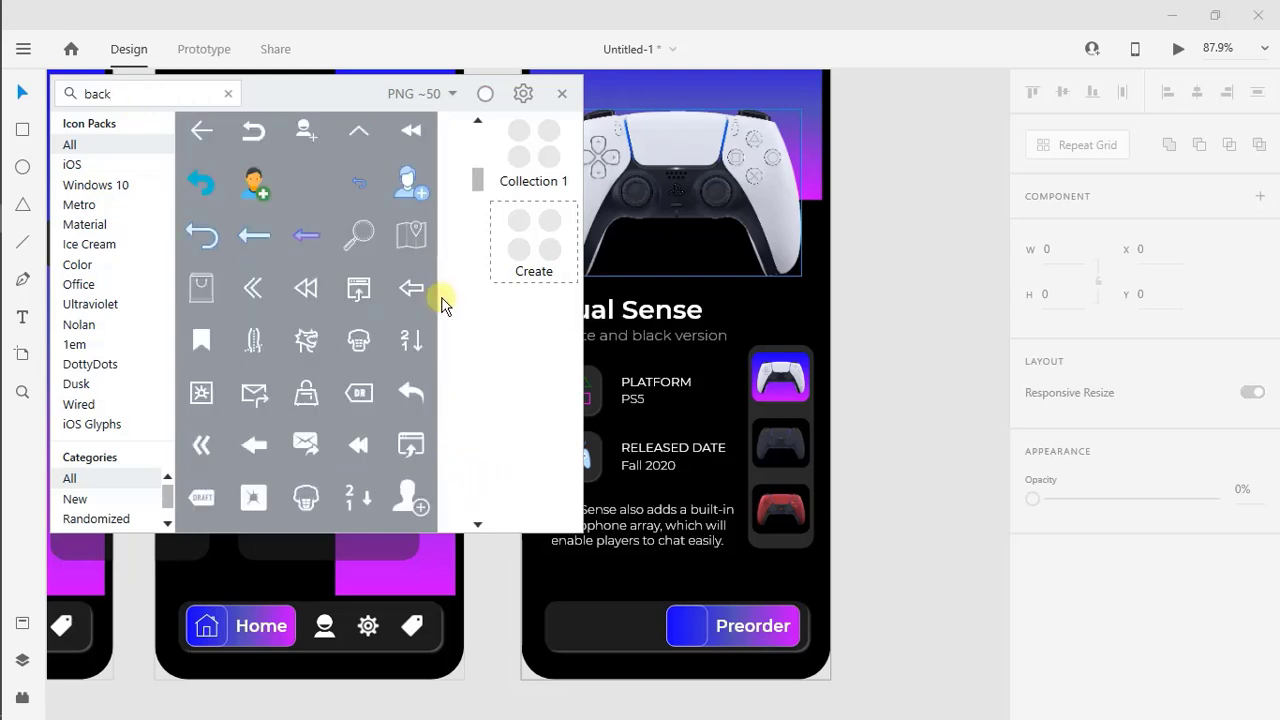
{"action": "right_click", "coordinate": [196, 131]}
{"action": "left_click", "coordinate": [271, 203]}
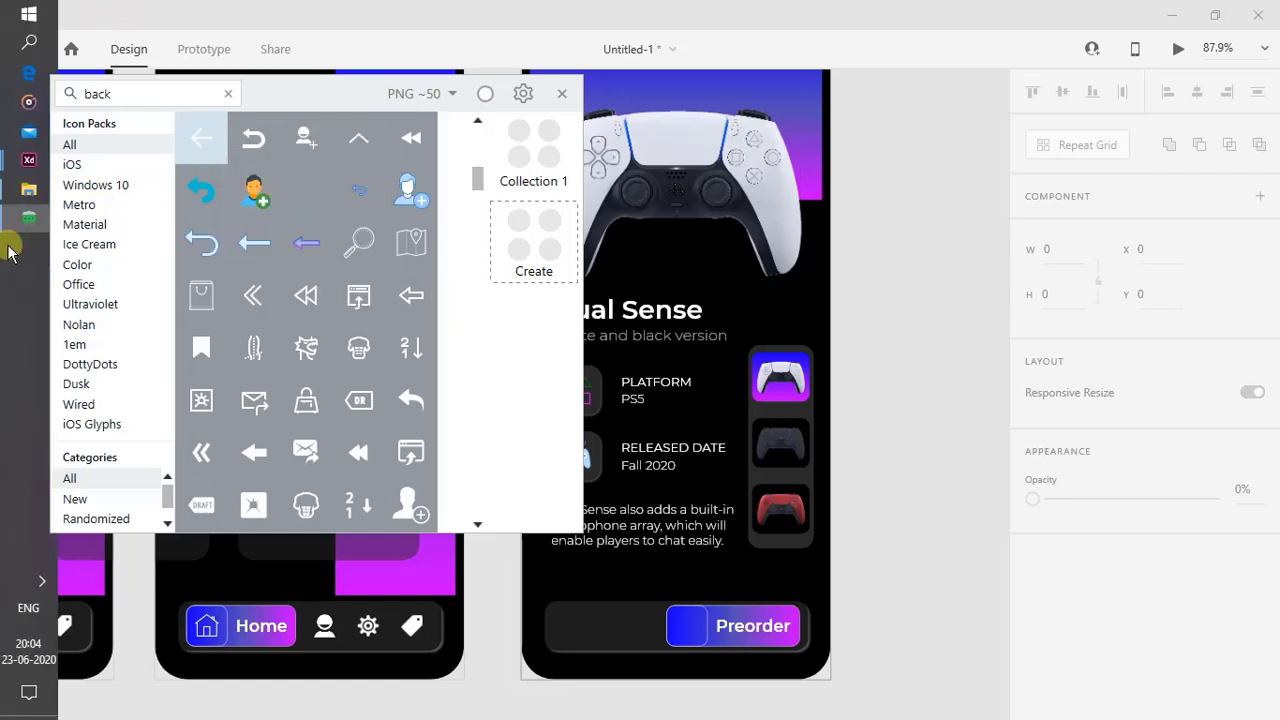
{"action": "left_click", "coordinate": [12, 221]}
Paste the left arrow icon into the Preorder bar and place a duplicate of it just above the bar
{"action": "right_click", "coordinate": [643, 608]}
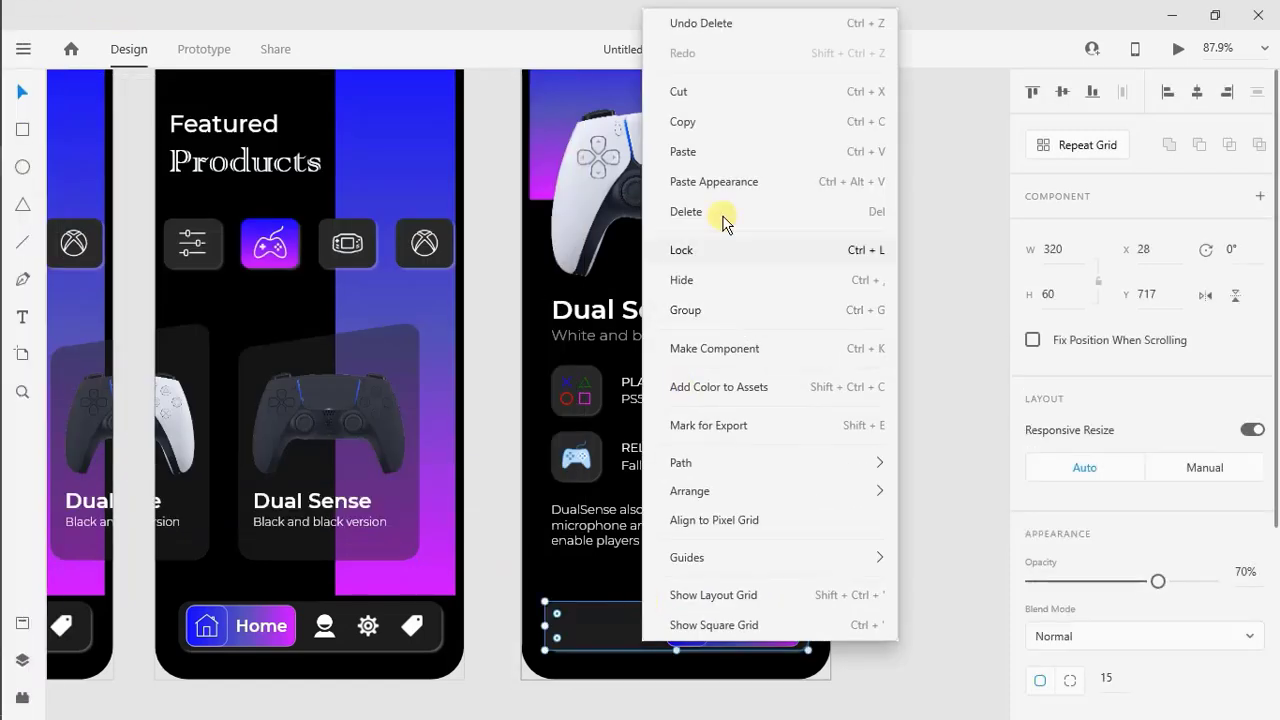
{"action": "left_click", "coordinate": [726, 151]}
{"action": "left_click_drag", "start_coordinate": [676, 374], "coordinate": [612, 573]}
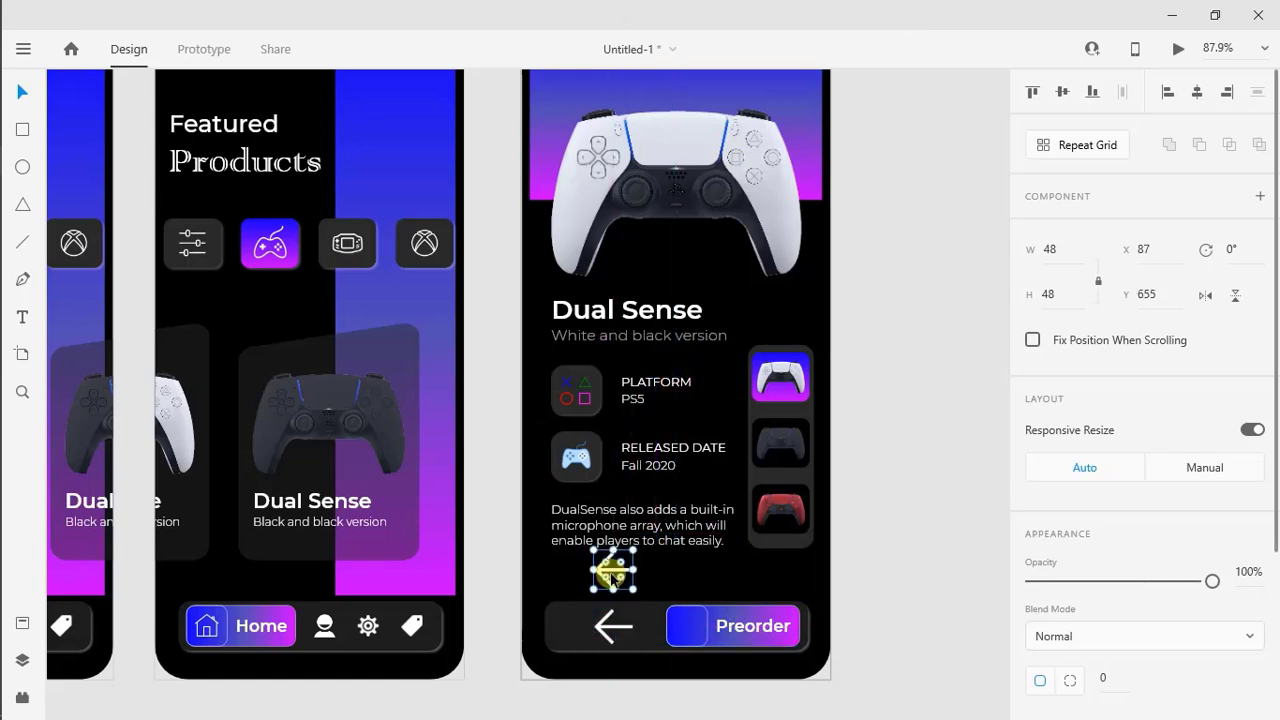
{"action": "left_click", "coordinate": [702, 581]}
Resize the arrow inside the bar to 30 × 30, move it onto the Preorder button's square, and rotate it 180°
{"action": "left_click", "coordinate": [616, 628]}
{"action": "type", "text": "30"}
{"action": "key", "text": "Return"}
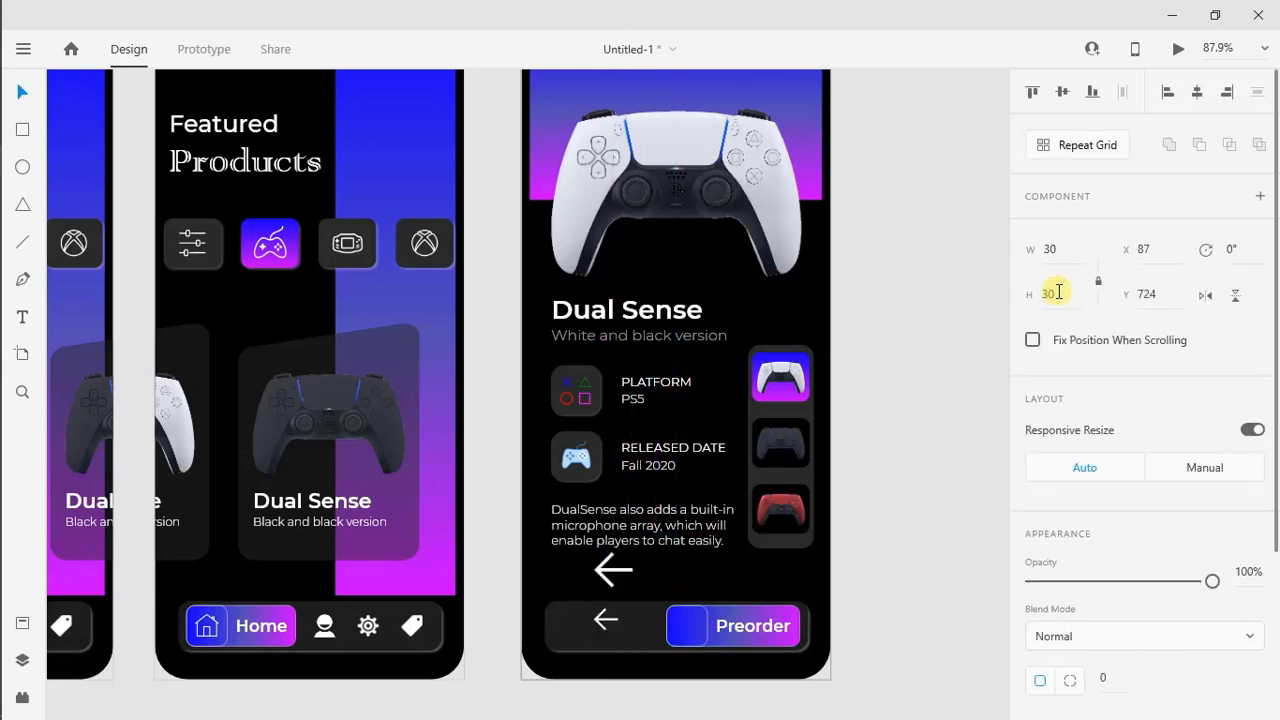
{"action": "left_click_drag", "start_coordinate": [613, 624], "coordinate": [686, 624]}
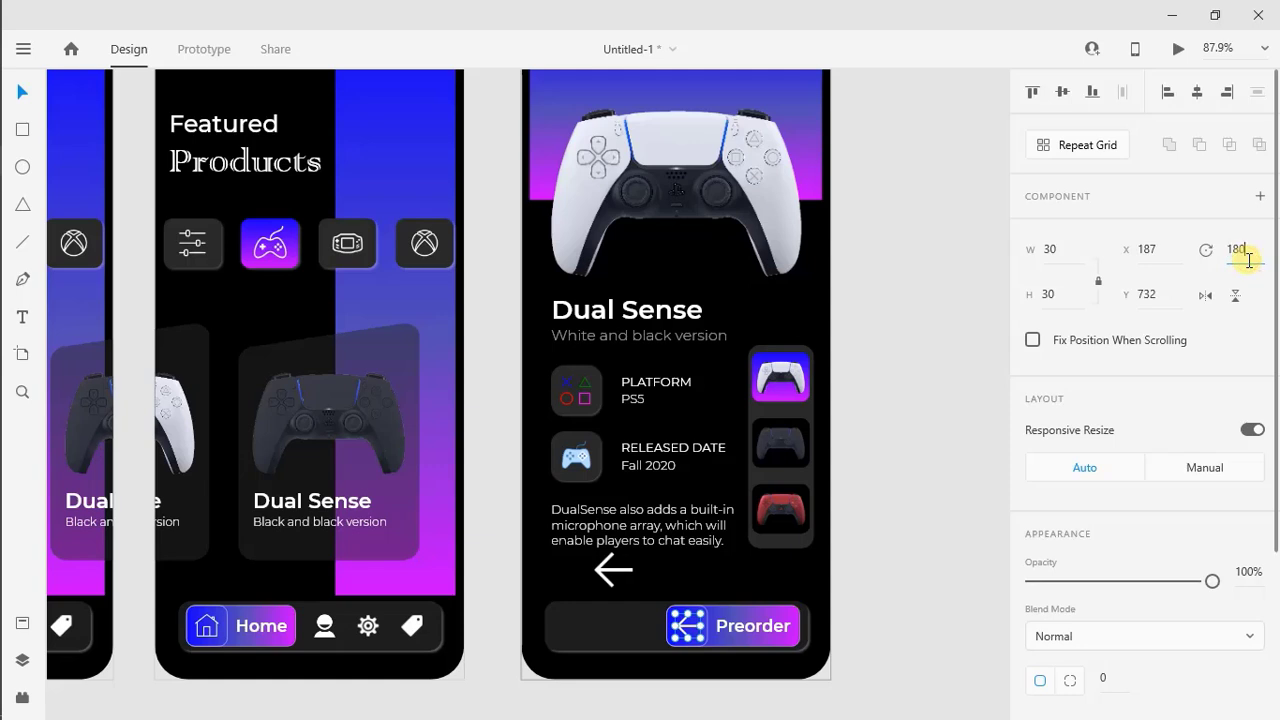
{"action": "left_click", "coordinate": [866, 606]}
Move the arrow and its square to the right end of the Preorder button and shift the label to the left
{"action": "left_click", "coordinate": [698, 617]}
{"action": "left_click", "coordinate": [691, 625], "text": "shift"}
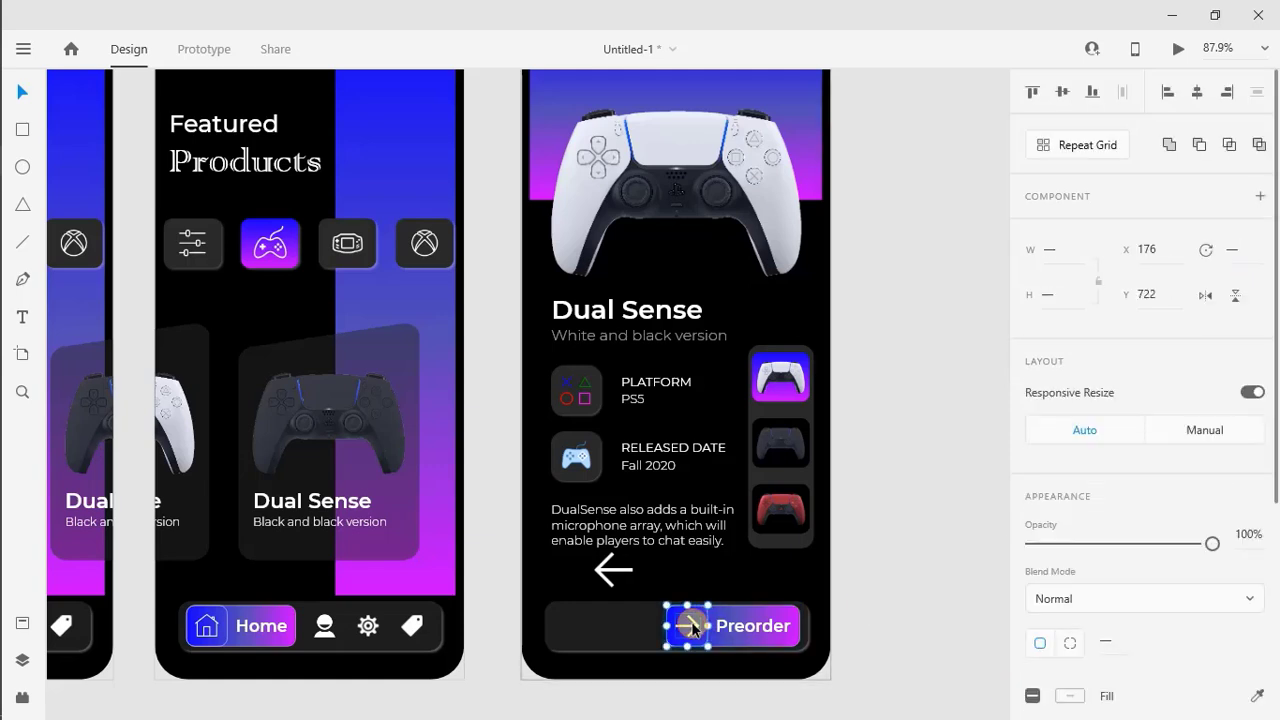
{"action": "left_click_drag", "start_coordinate": [688, 625], "coordinate": [693, 625]}
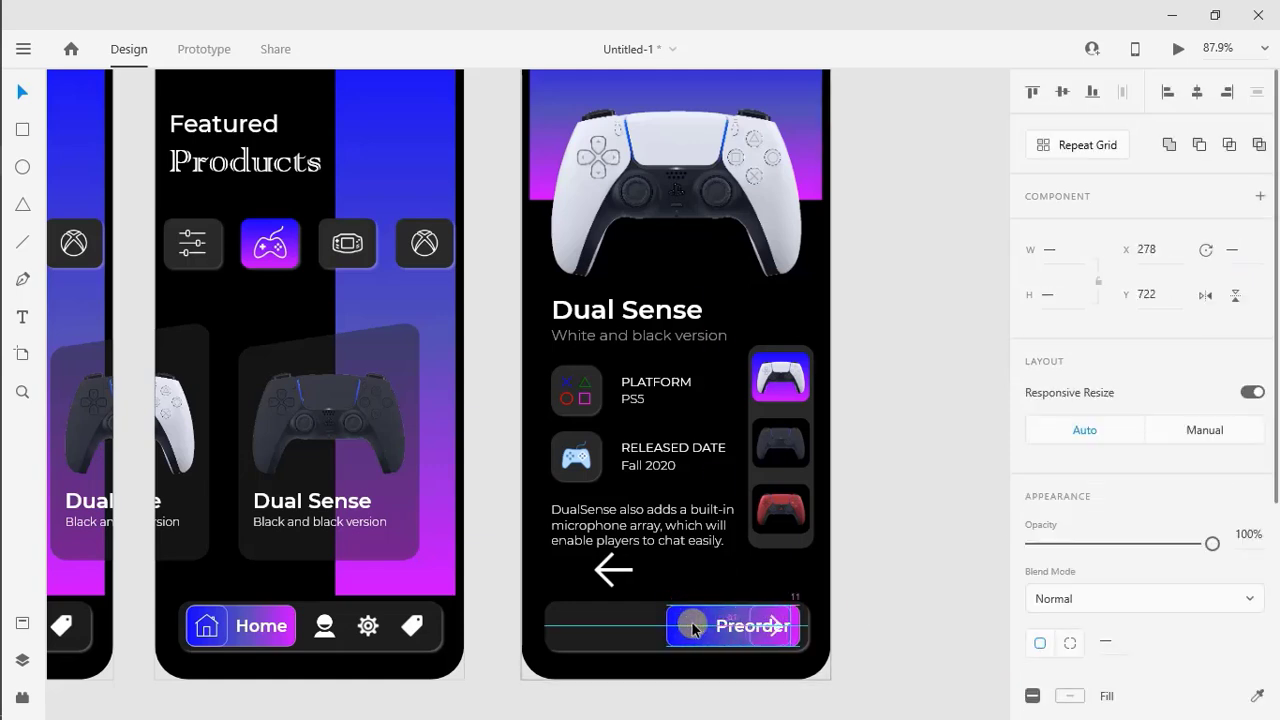
{"action": "left_click_drag", "start_coordinate": [751, 631], "coordinate": [719, 632]}
{"action": "key", "text": "Escape"}
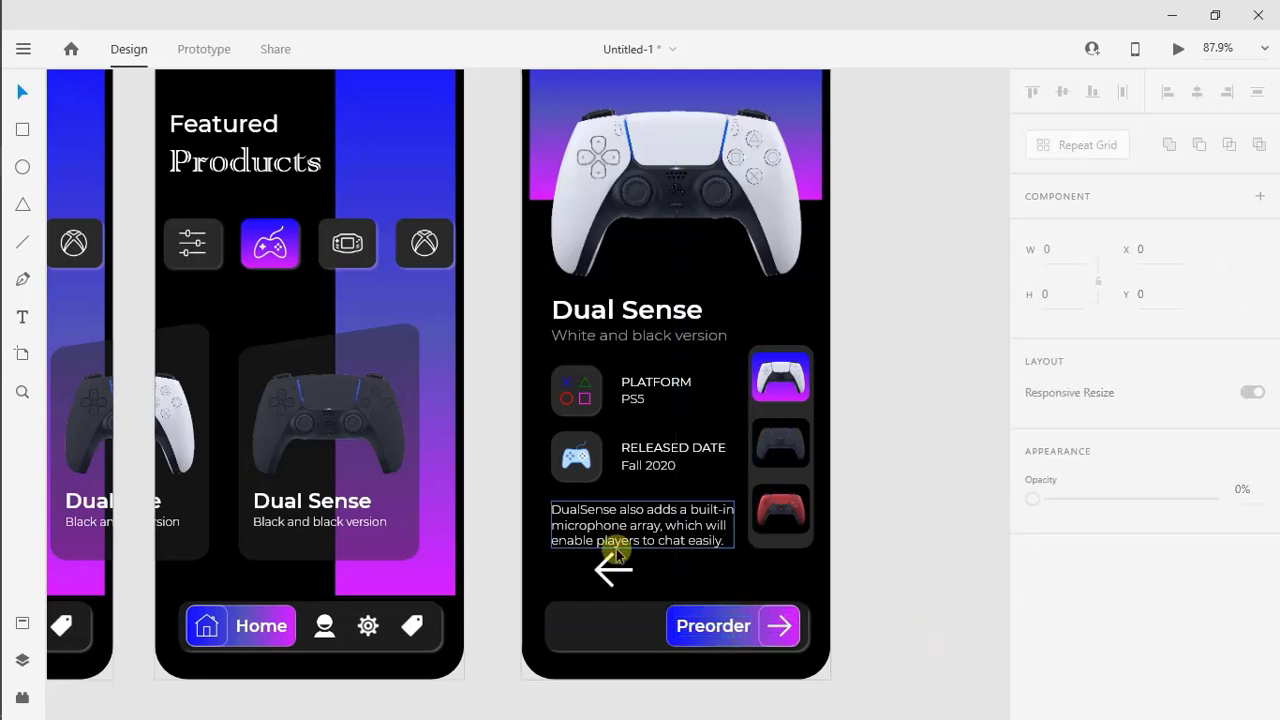
Resize the arrow icon inside the Preorder button to 25 × 25
{"action": "left_click", "coordinate": [779, 626]}
{"action": "type", "text": "25"}
{"action": "key", "text": "Return"}
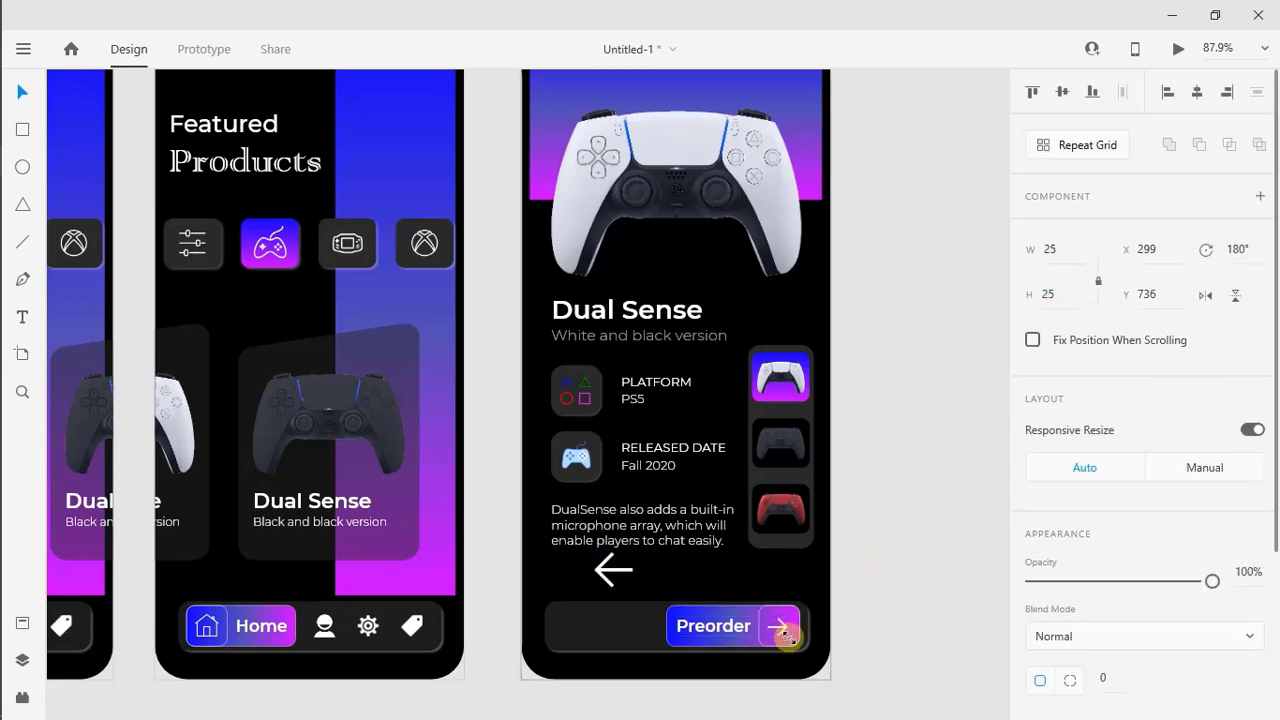
Move the large left arrow to the upper-left area of the detail screen's gradient header as a back icon
{"action": "left_click", "coordinate": [857, 634]}
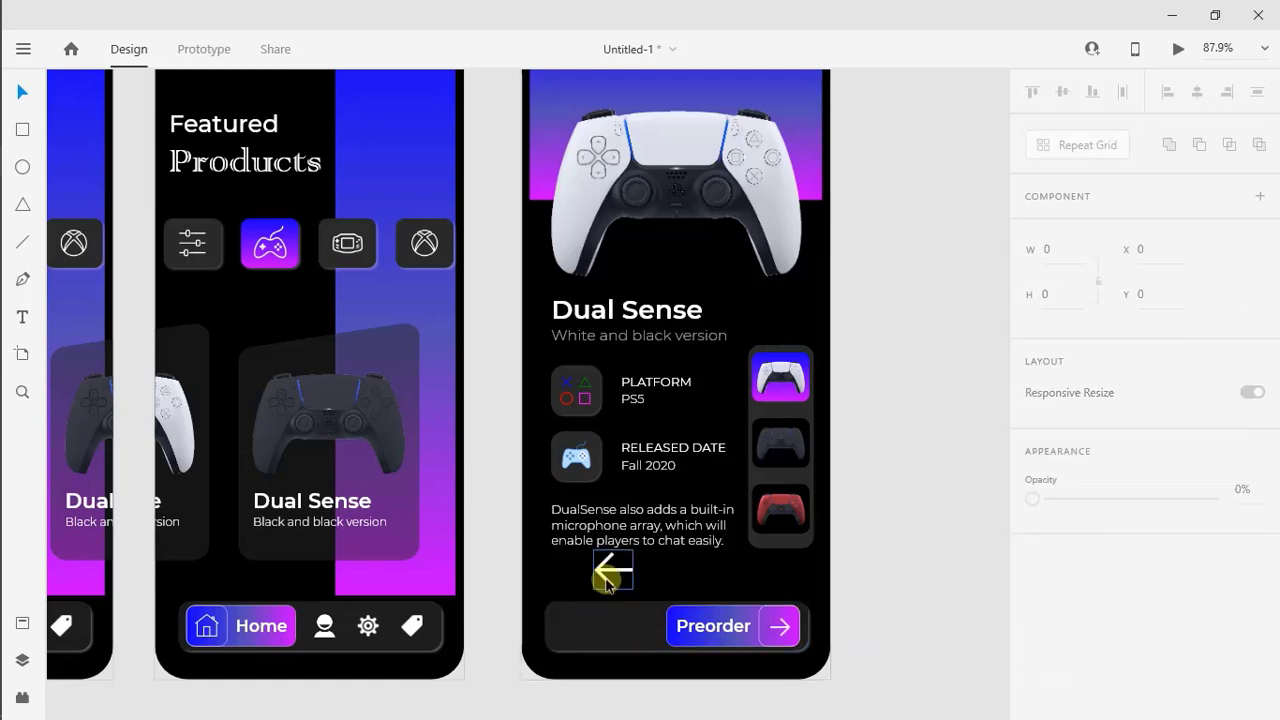
{"action": "left_click_drag", "start_coordinate": [610, 568], "coordinate": [557, 118]}
{"action": "left_click", "coordinate": [660, 543]}
Add separate "$" and "50" texts at size 25 in the empty part of the bar beside the Preorder button
{"action": "left_click", "coordinate": [620, 621]}
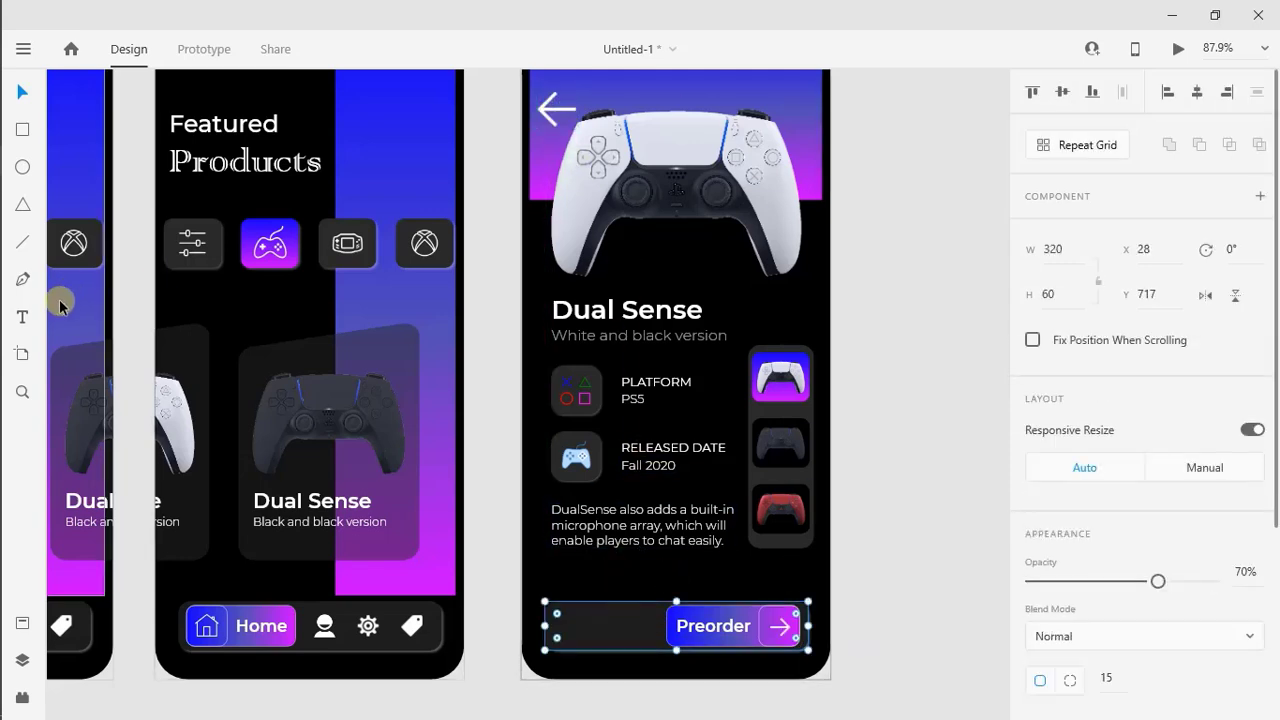
{"action": "left_click", "coordinate": [22, 317]}
{"action": "left_click", "coordinate": [577, 630]}
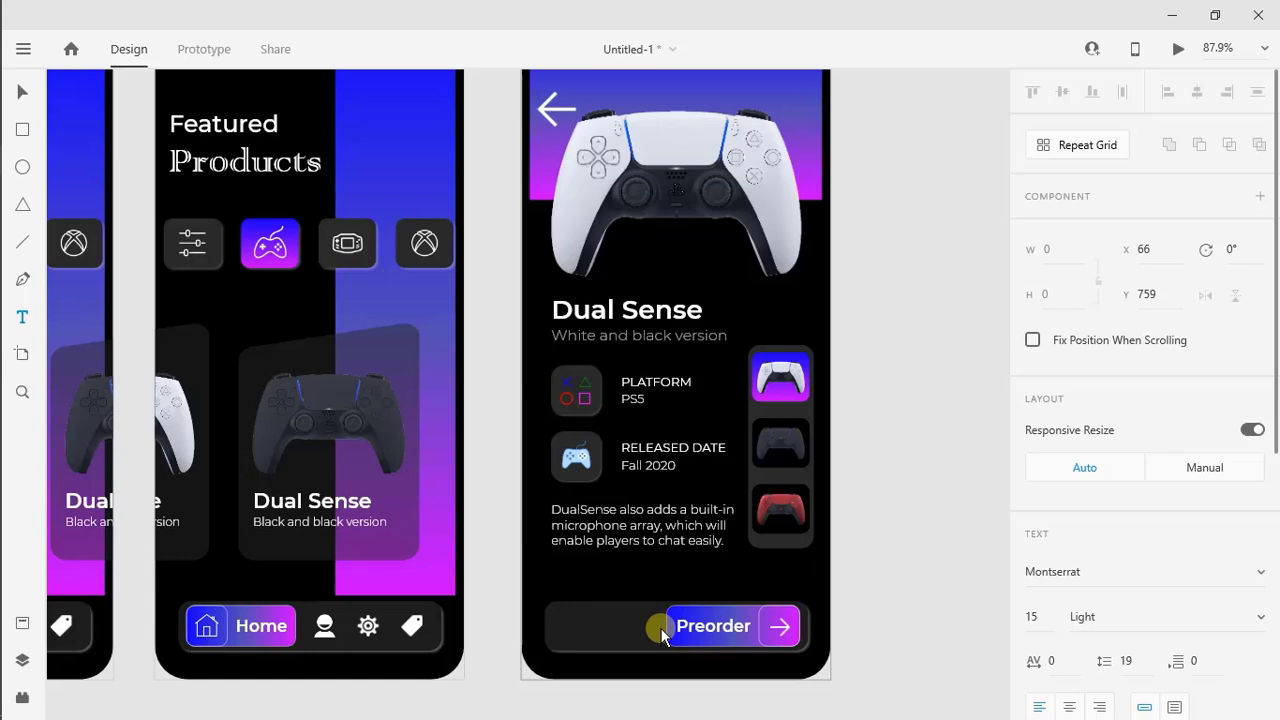
{"action": "left_click", "coordinate": [626, 630]}
{"action": "type", "text": "50"}
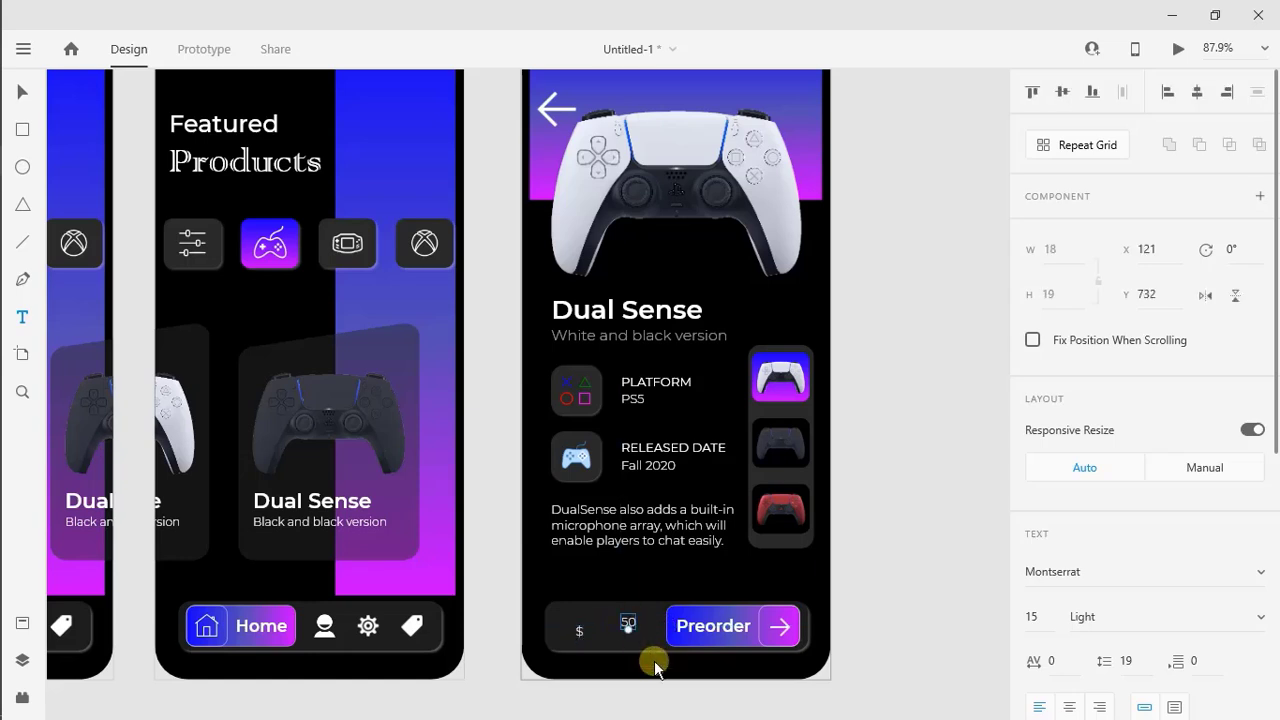
{"action": "key", "text": "Escape"}
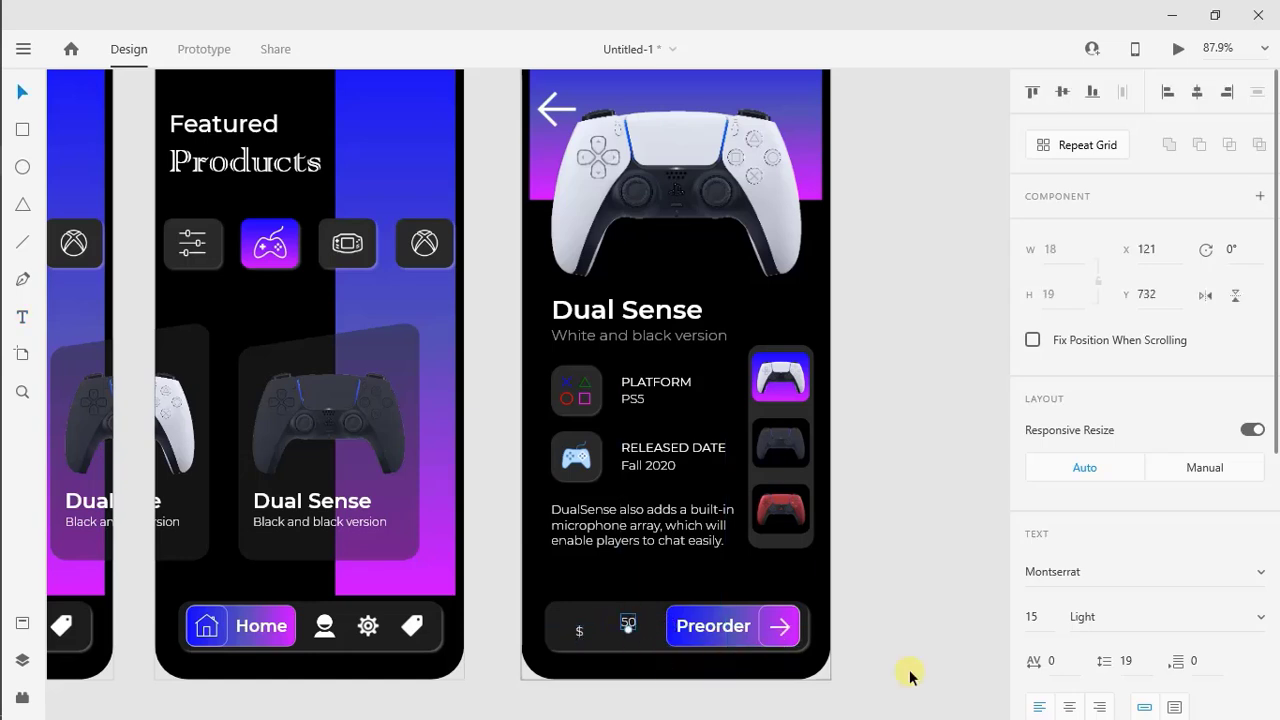
{"action": "double_click", "coordinate": [581, 632]}
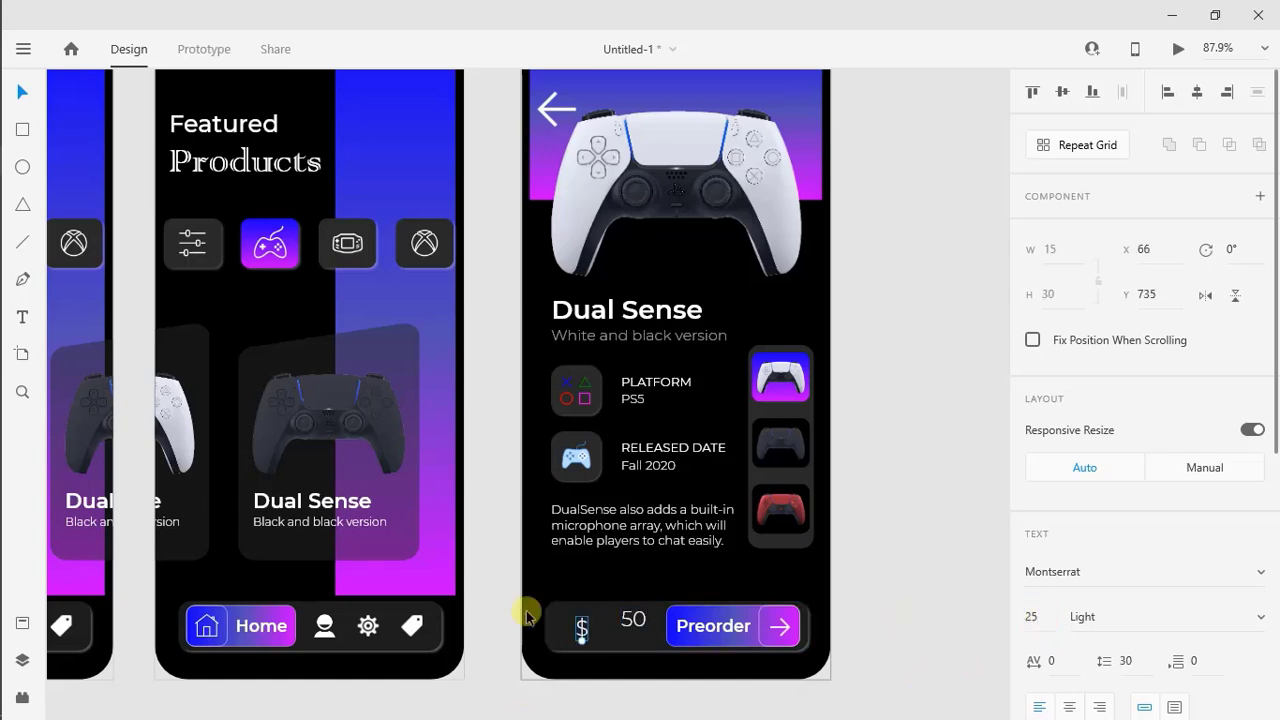
Set the "$" and "50" texts to Bold at size 28 and move the 50 next to the dollar sign
{"action": "left_click", "coordinate": [630, 618], "text": "shift"}
{"action": "type", "text": "Bold"}
{"action": "key", "text": "Return"}
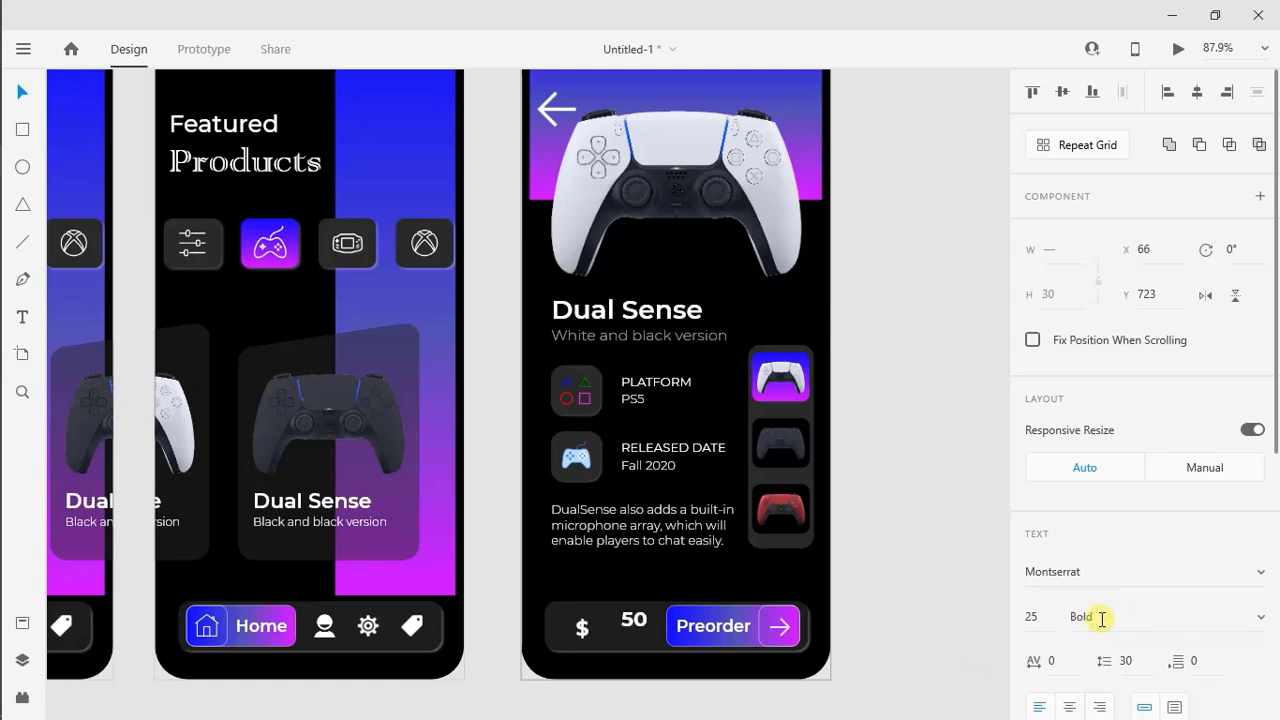
{"action": "type", "text": "28"}
{"action": "key", "text": "Return"}
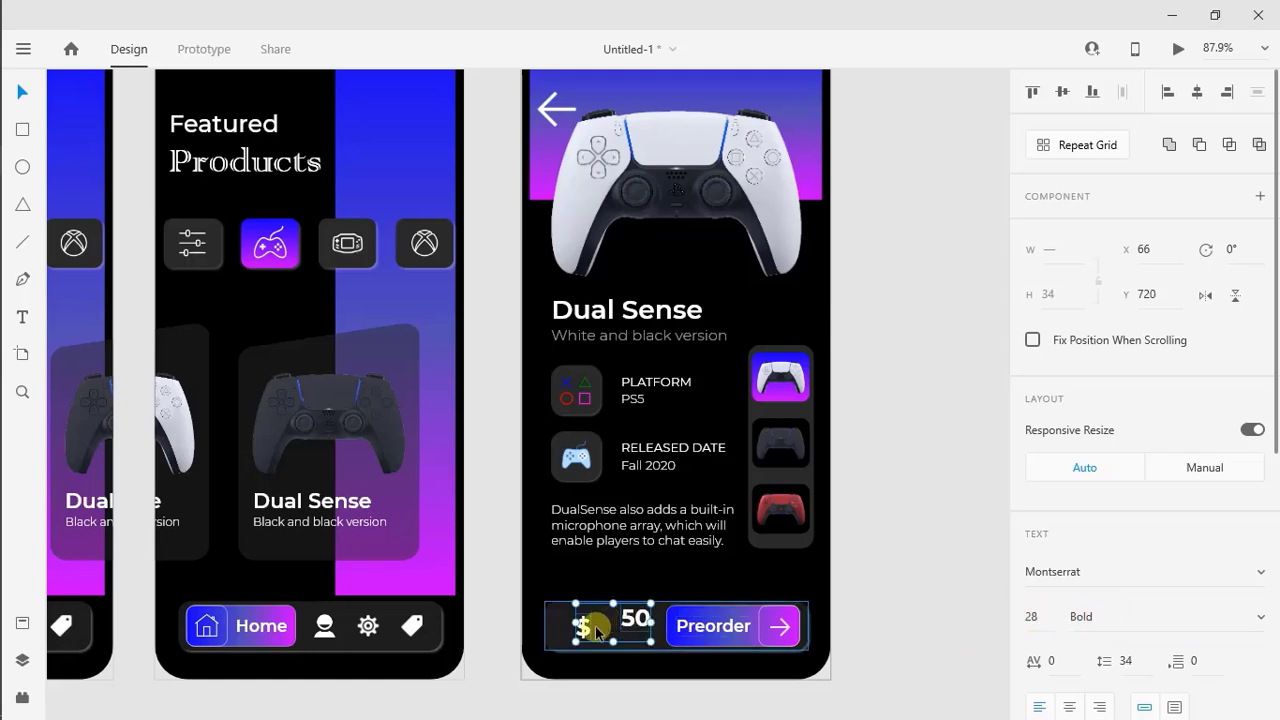
{"action": "left_click", "coordinate": [597, 628]}
{"action": "left_click_drag", "start_coordinate": [585, 629], "coordinate": [610, 634]}
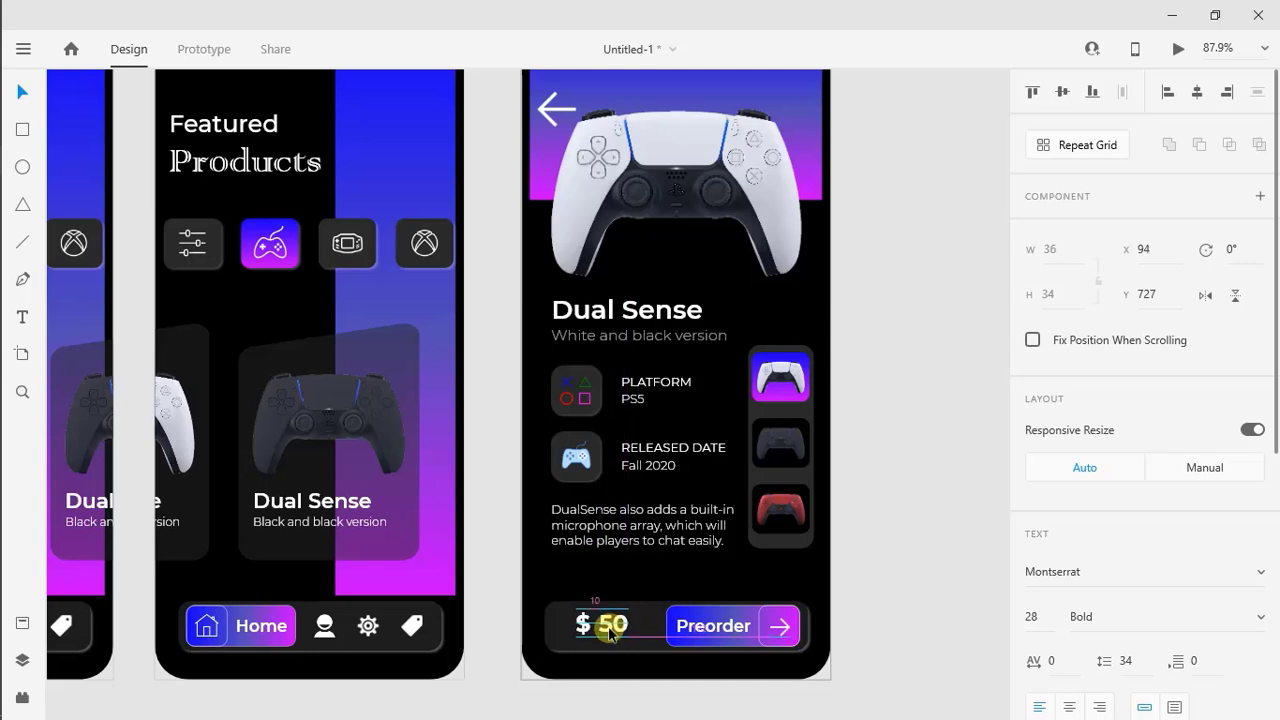
Fill the dollar sign with the blue swatch and reposition the price texts at X 63, Y 730 in the bar
{"action": "scroll", "coordinate": [1160, 633], "scroll_direction": "down", "scroll_amount": 5}
{"action": "left_click", "coordinate": [1074, 502]}
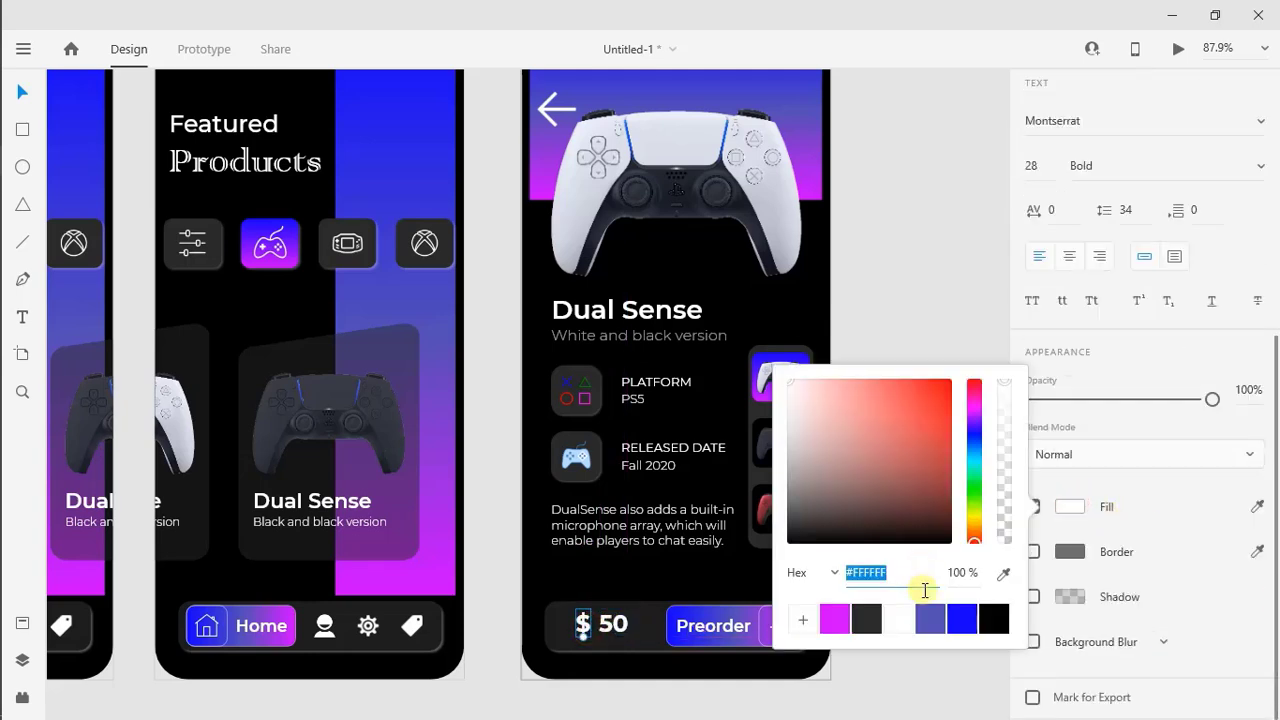
{"action": "left_click", "coordinate": [966, 623]}
{"action": "left_click", "coordinate": [937, 712]}
{"action": "left_click_drag", "start_coordinate": [620, 627], "coordinate": [587, 628]}
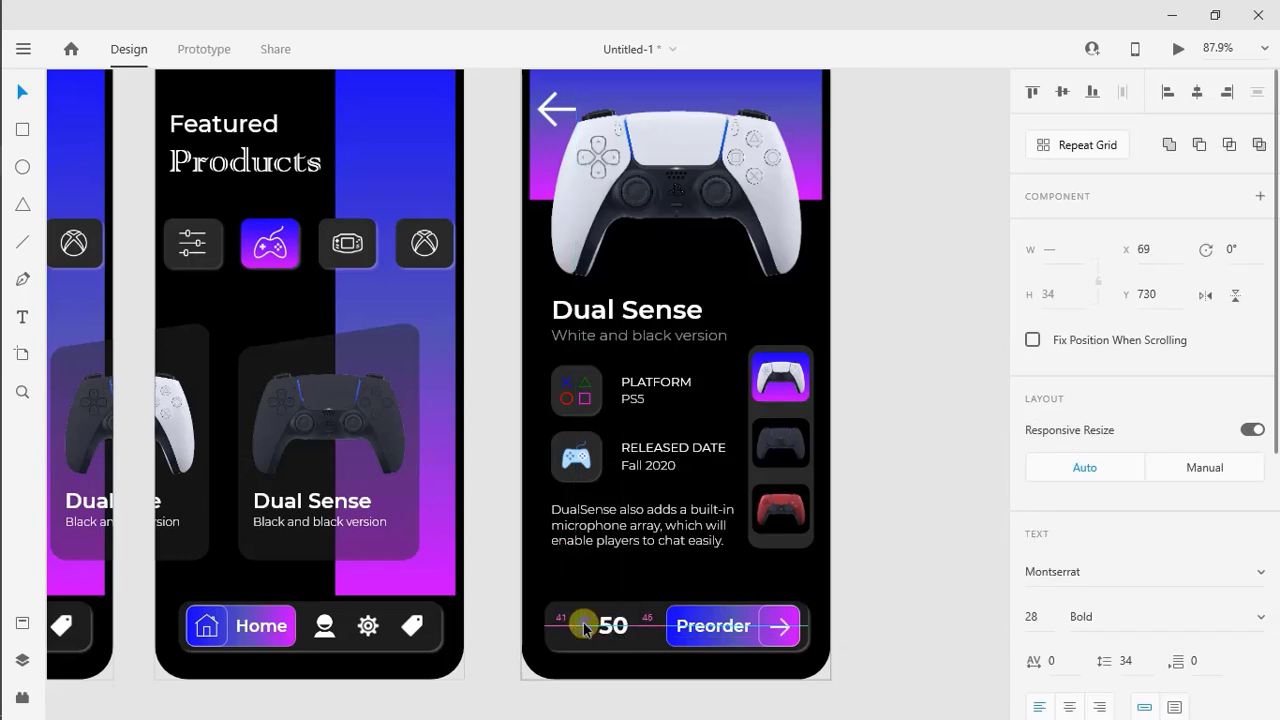
{"action": "left_click", "coordinate": [921, 649]}
Centre the large controller image horizontally at X 36, Y 109, and raise the Dual Sense title and subtitle slightly
{"action": "scroll", "coordinate": [921, 649], "scroll_direction": "down", "scroll_amount": 3}
{"action": "left_click_drag", "start_coordinate": [735, 327], "coordinate": [708, 308]}
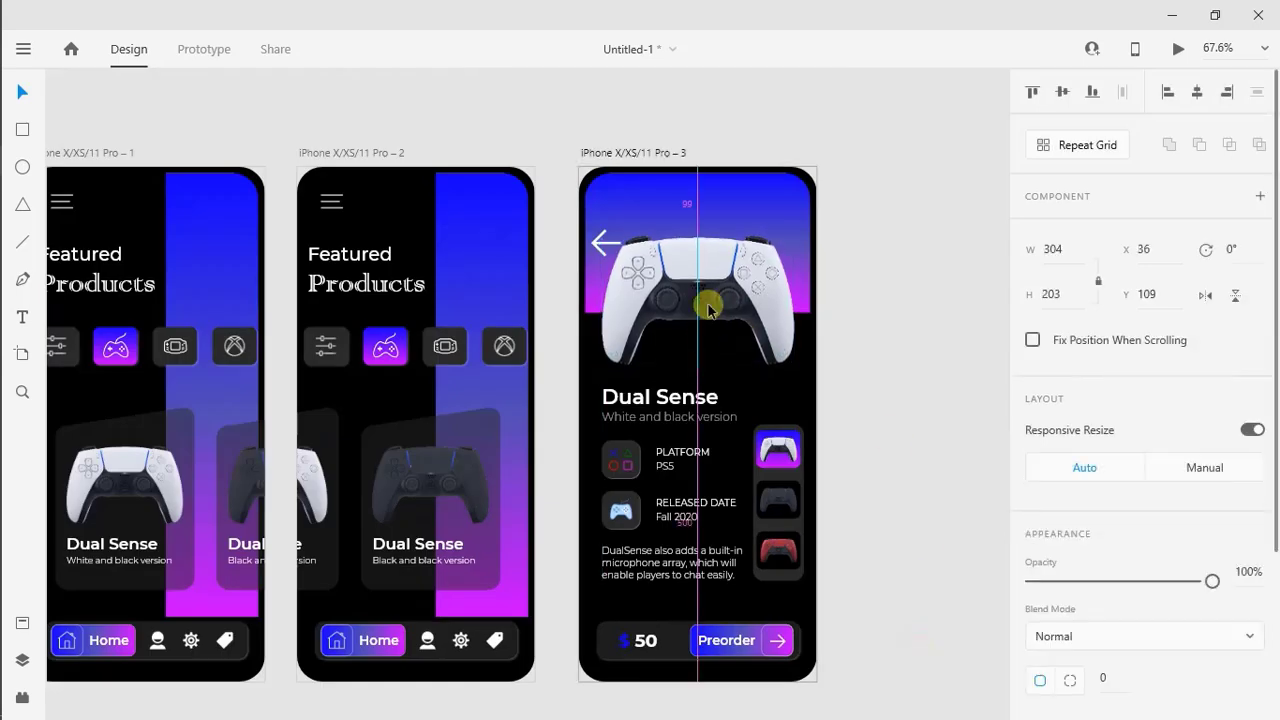
{"action": "left_click", "coordinate": [897, 437]}
{"action": "left_click", "coordinate": [625, 405]}
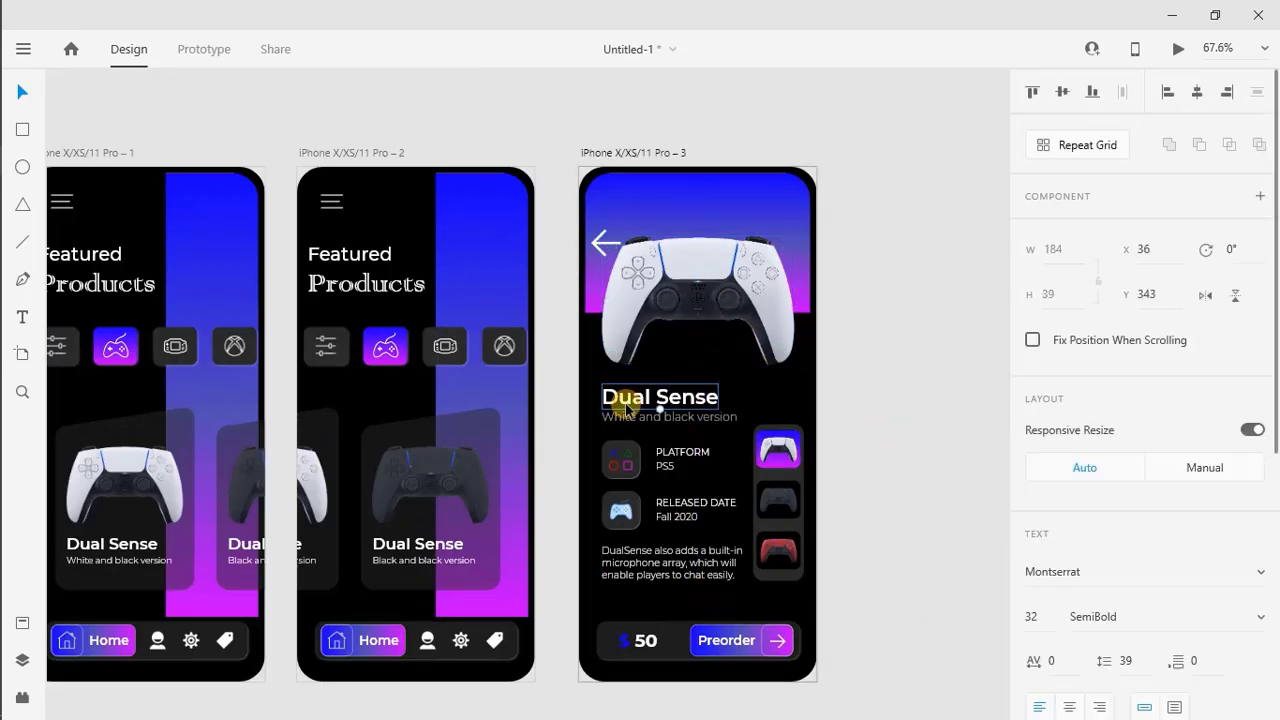
{"action": "left_click", "coordinate": [626, 418], "text": "shift"}
{"action": "left_click_drag", "start_coordinate": [626, 420], "coordinate": [629, 427]}
Nudge the PLATFORM row, the RELEASED DATE row and the description paragraph slightly upward to even out their spacing
{"action": "left_click", "coordinate": [619, 450]}
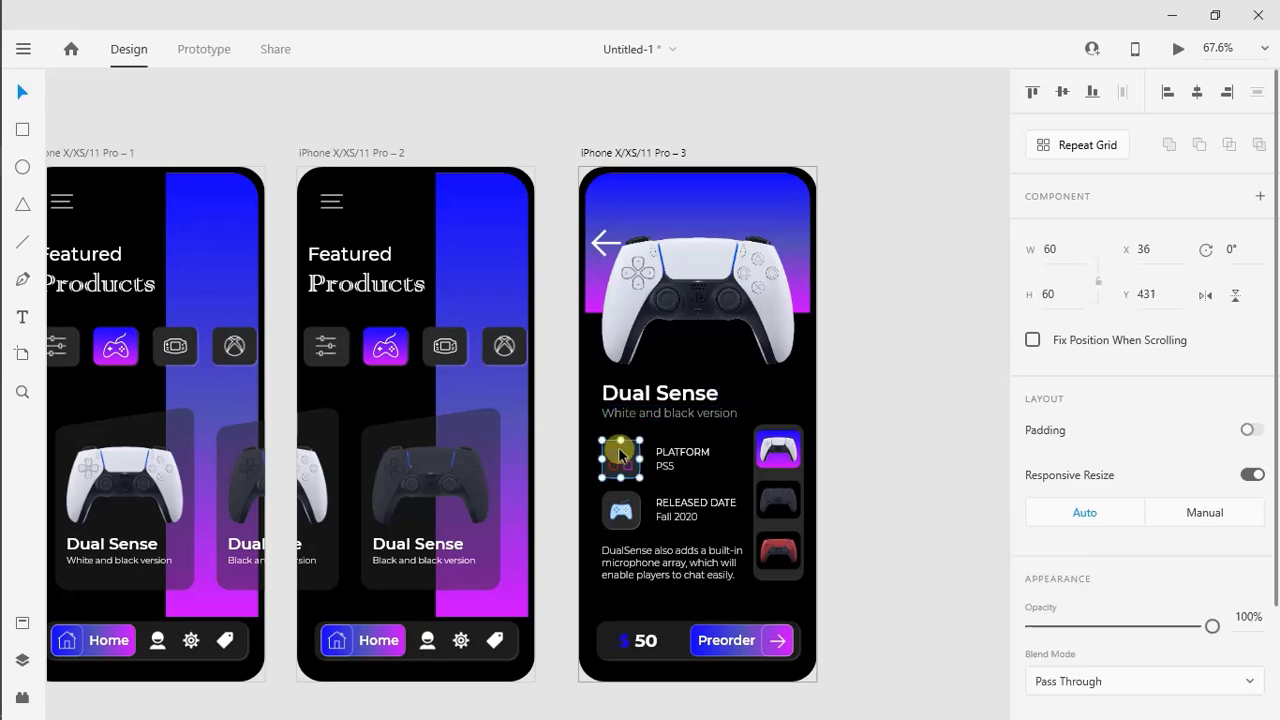
{"action": "left_click", "coordinate": [671, 450], "text": "shift"}
{"action": "left_click", "coordinate": [665, 468], "text": "shift"}
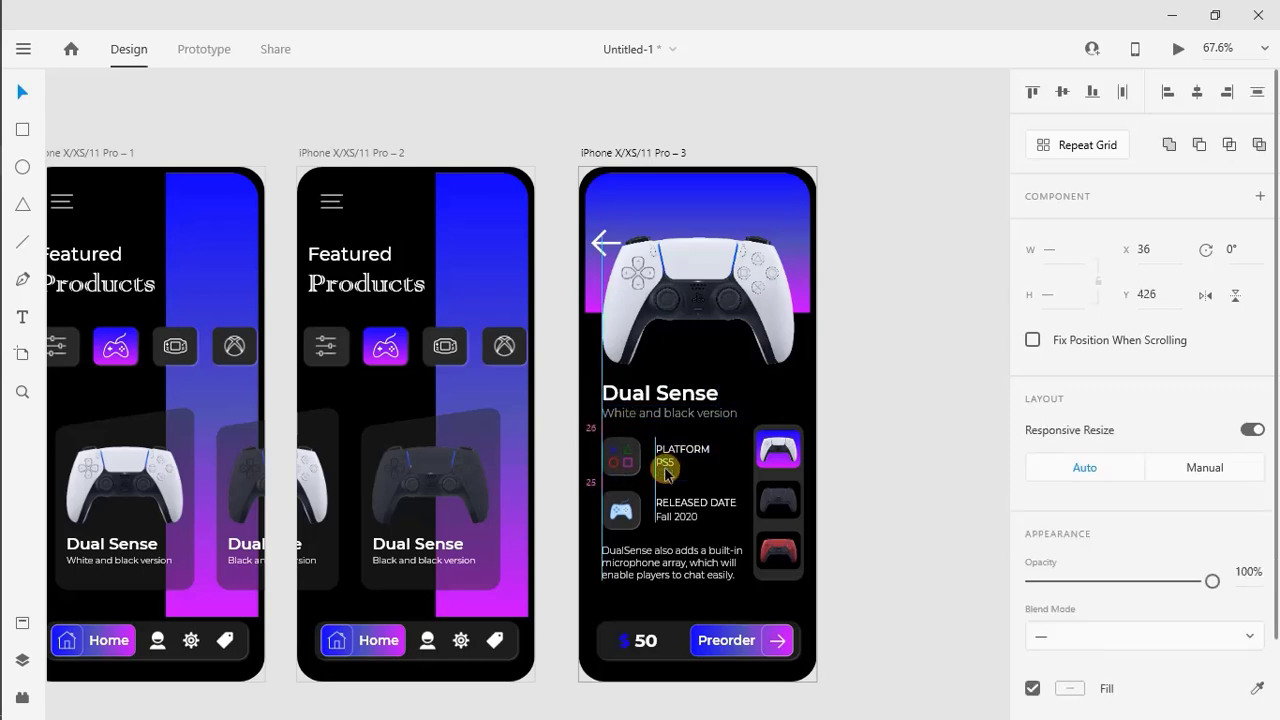
{"action": "left_click", "coordinate": [661, 504]}
{"action": "left_click", "coordinate": [625, 510], "text": "shift"}
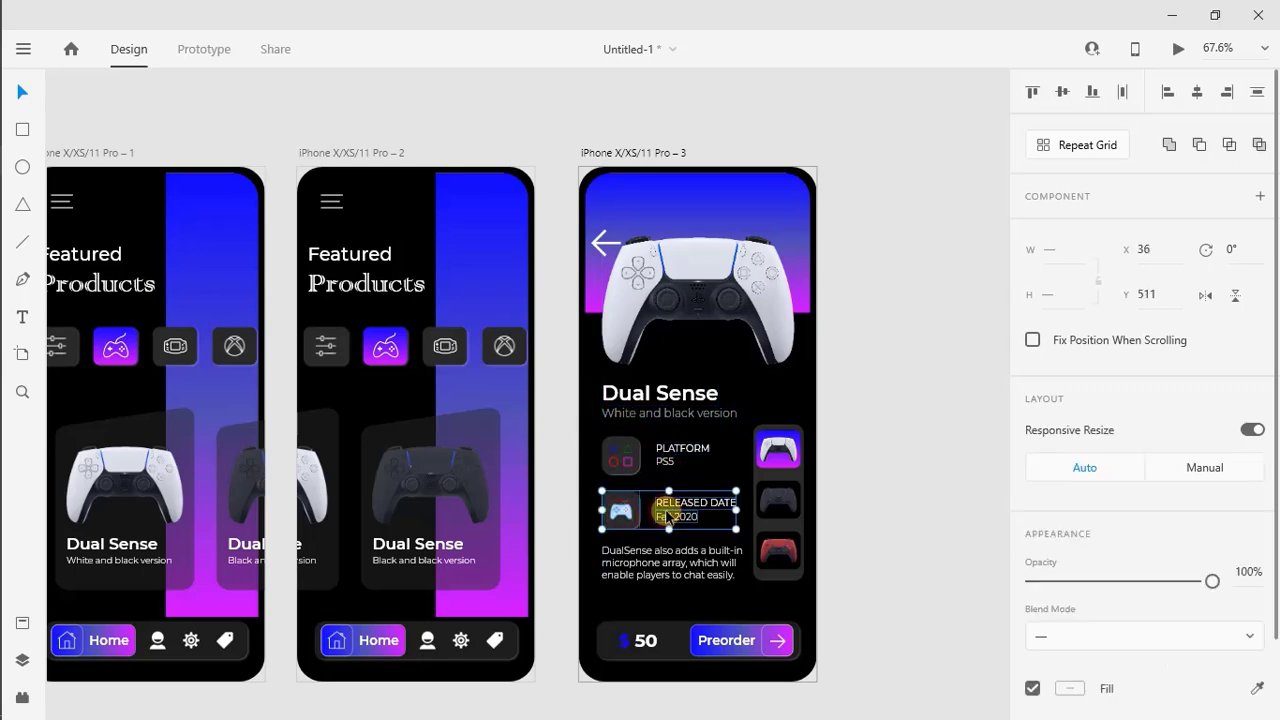
{"action": "left_click", "coordinate": [660, 552]}
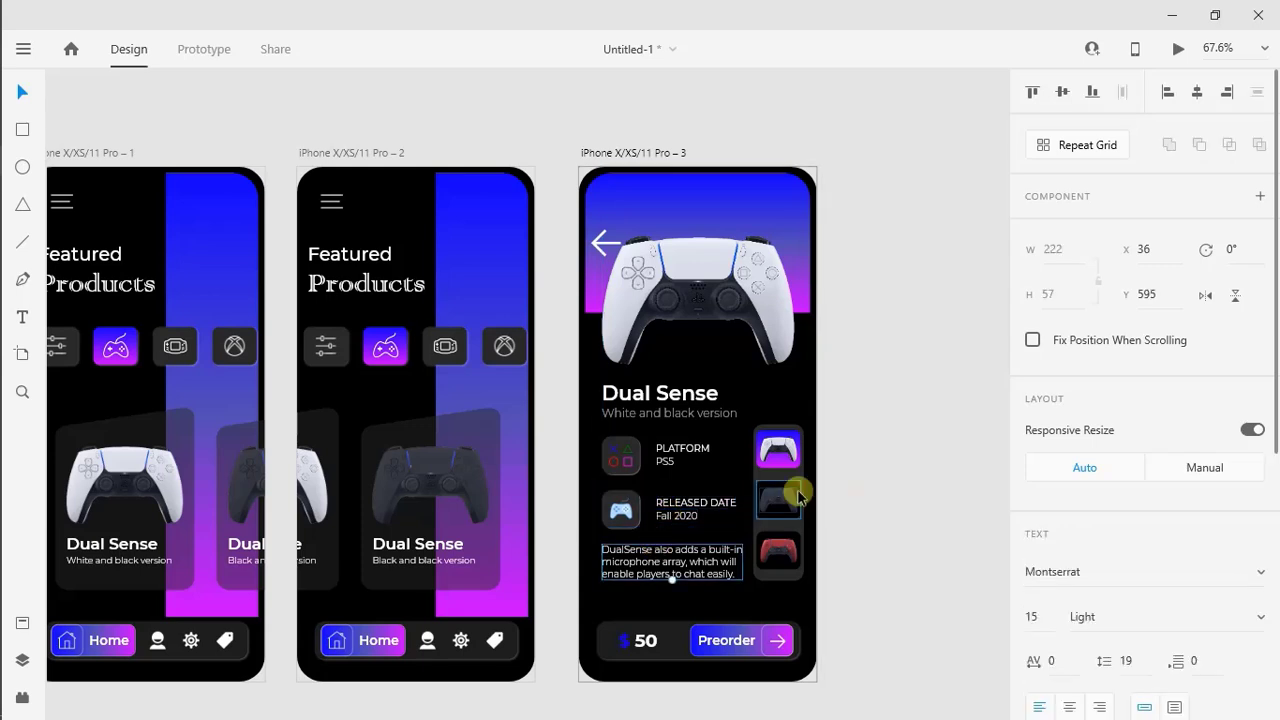
Fine-tune the vertical position of the strip of colour-variant thumbnails
{"action": "left_click_drag", "start_coordinate": [751, 393], "coordinate": [790, 592]}
{"action": "key", "text": "Down"}
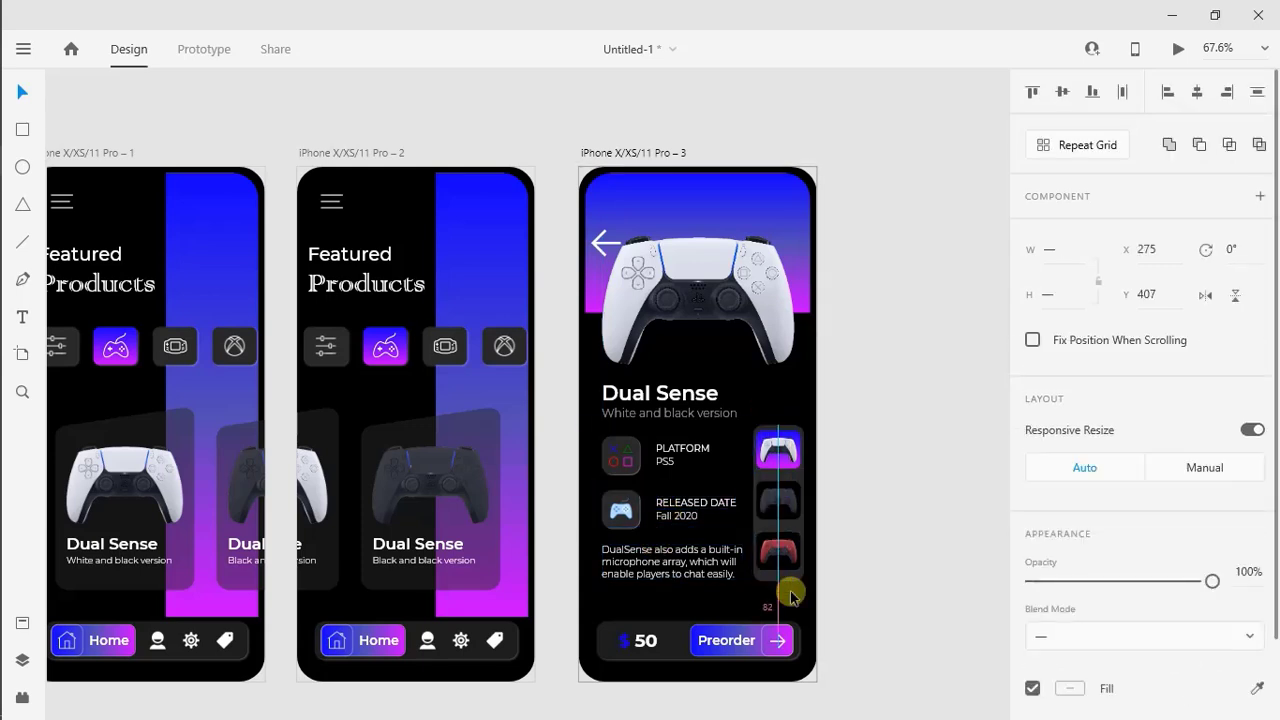
{"action": "key", "text": "Up"}
{"action": "key", "text": "Up"}
Shift the title, subtitle, feature rows and description together to the left, in line with the Preorder bar's left edge
{"action": "left_click_drag", "start_coordinate": [712, 599], "coordinate": [614, 395]}
{"action": "key", "text": "Left"}
{"action": "key", "text": "Left"}
{"action": "key", "text": "Left"}
{"action": "key", "text": "Left"}
{"action": "key", "text": "Left"}
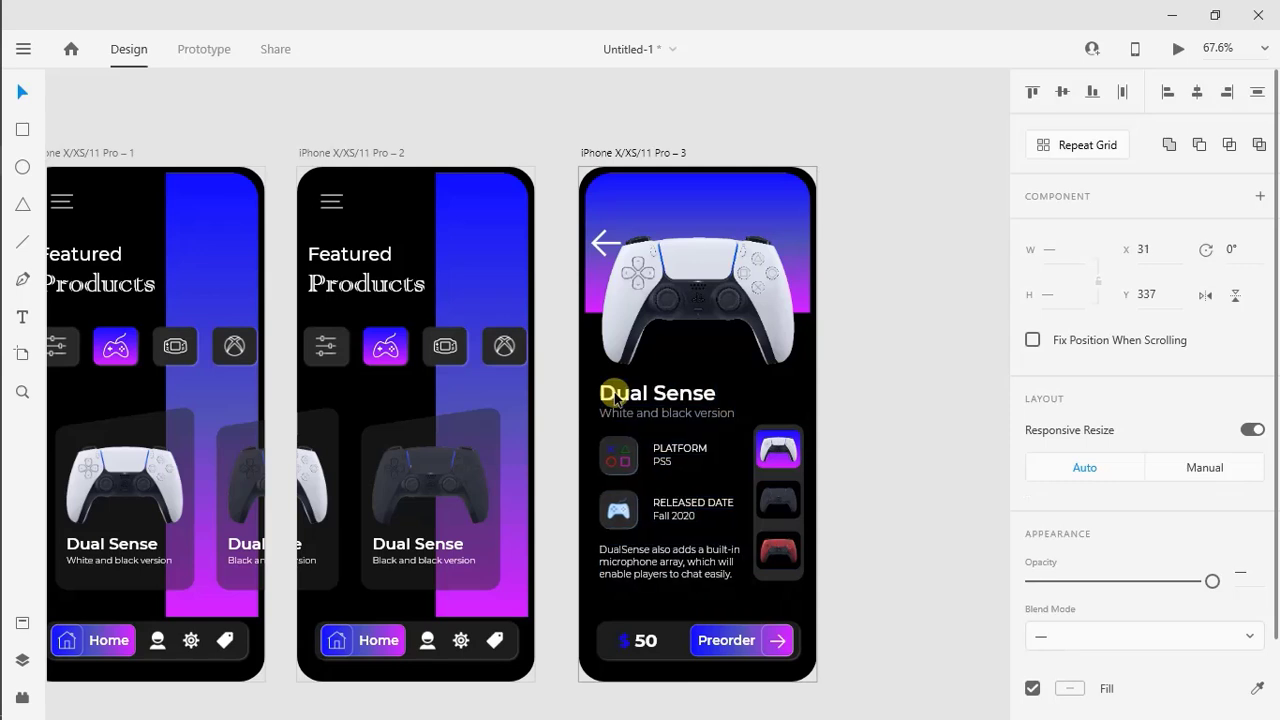
{"action": "key", "text": "Left"}
{"action": "left_click", "coordinate": [917, 452]}
Nudge the whole colour-variant thumbnail strip upward in small increments
{"action": "left_click_drag", "start_coordinate": [790, 601], "coordinate": [749, 436]}
{"action": "key", "text": "Up"}
{"action": "key", "text": "Up"}
{"action": "key", "text": "Up"}
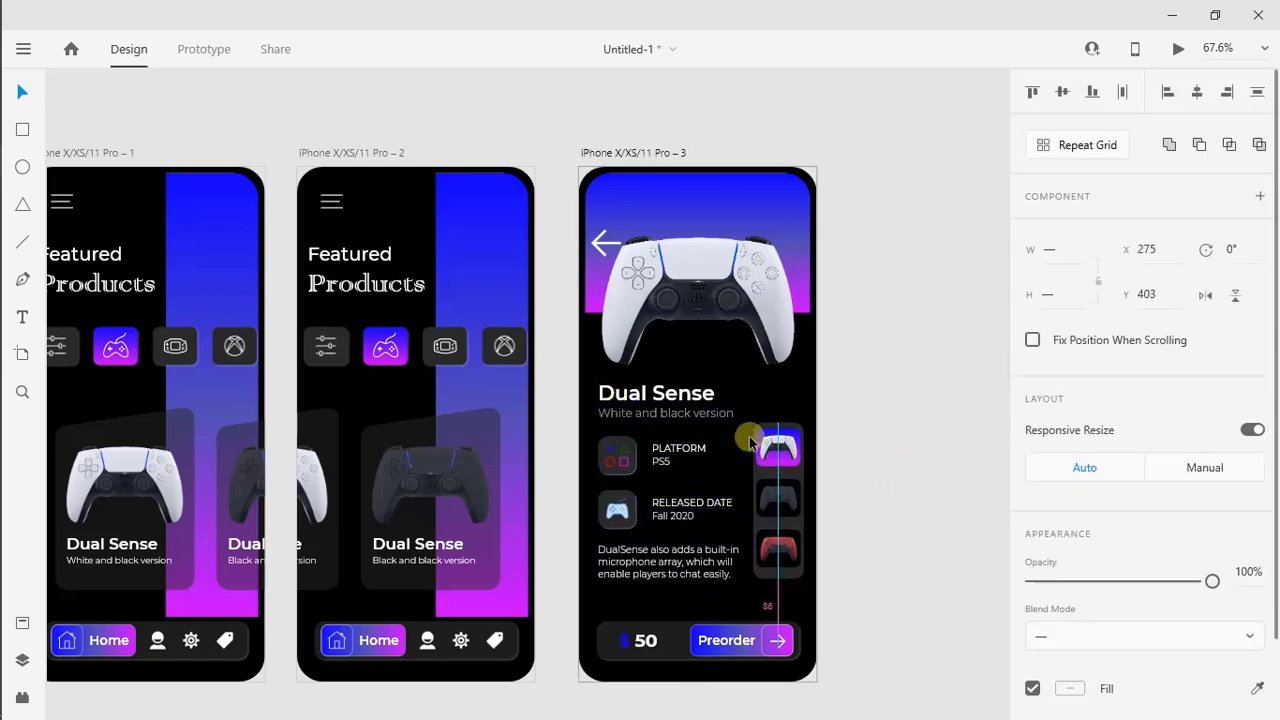
{"action": "key", "text": "Up"}
{"action": "key", "text": "Up"}
{"action": "key", "text": "Up"}
{"action": "key", "text": "Up"}
{"action": "key", "text": "Up"}
{"action": "key", "text": "Up"}
{"action": "left_click", "coordinate": [879, 480]}
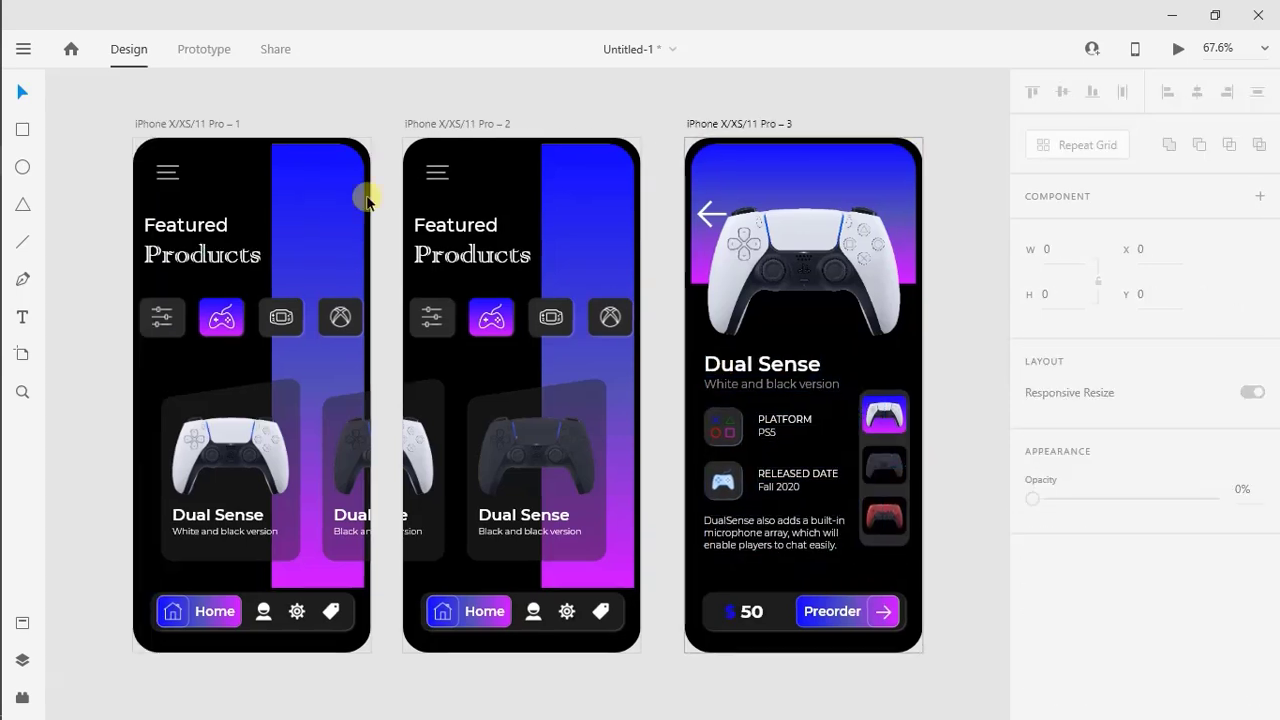
Set the back arrow's opacity to 55%, resize it to 25 by 25, and move it to about X 35, Y 38
{"action": "left_click", "coordinate": [723, 214]}
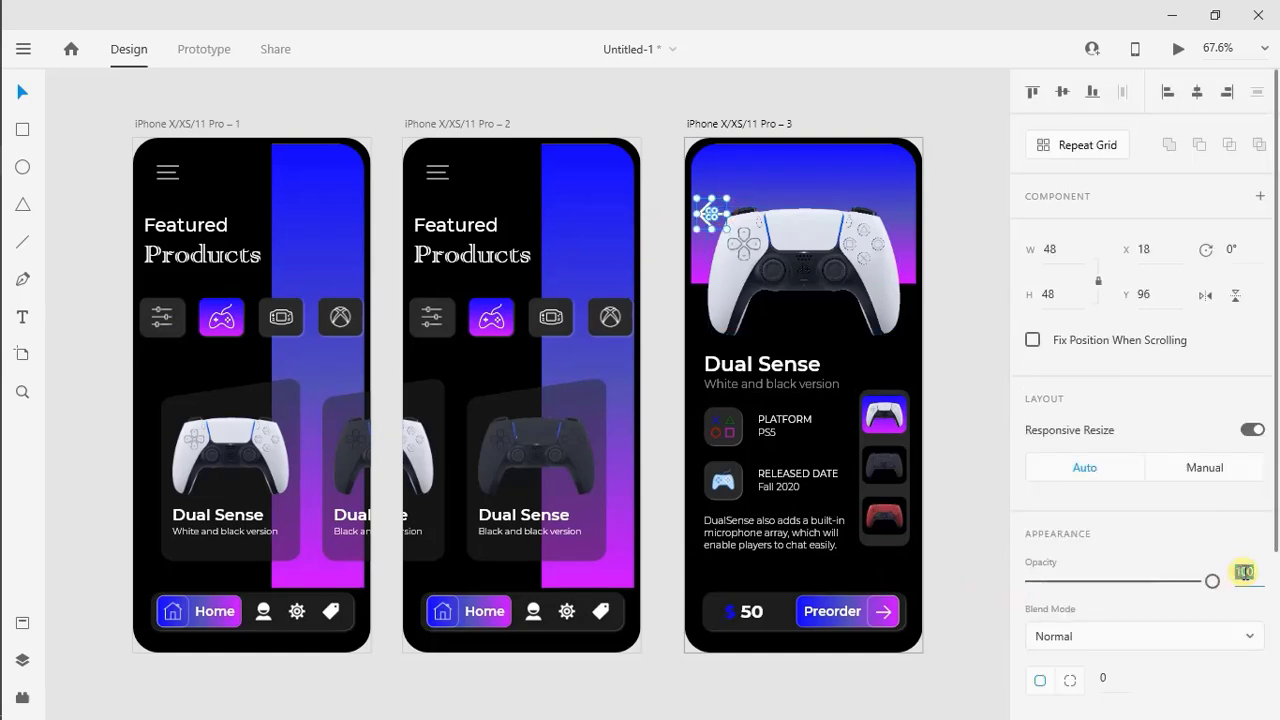
{"action": "type", "text": "50"}
{"action": "key", "text": "Return"}
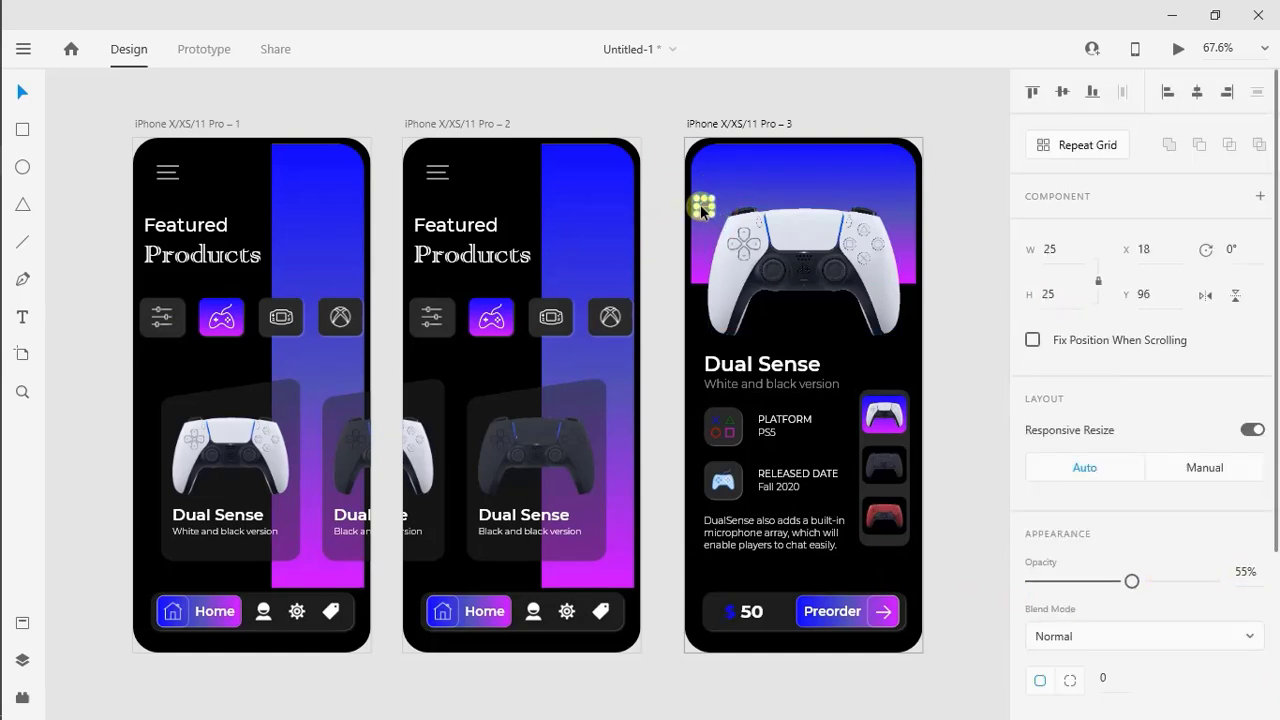
{"action": "left_click_drag", "start_coordinate": [702, 210], "coordinate": [711, 176]}
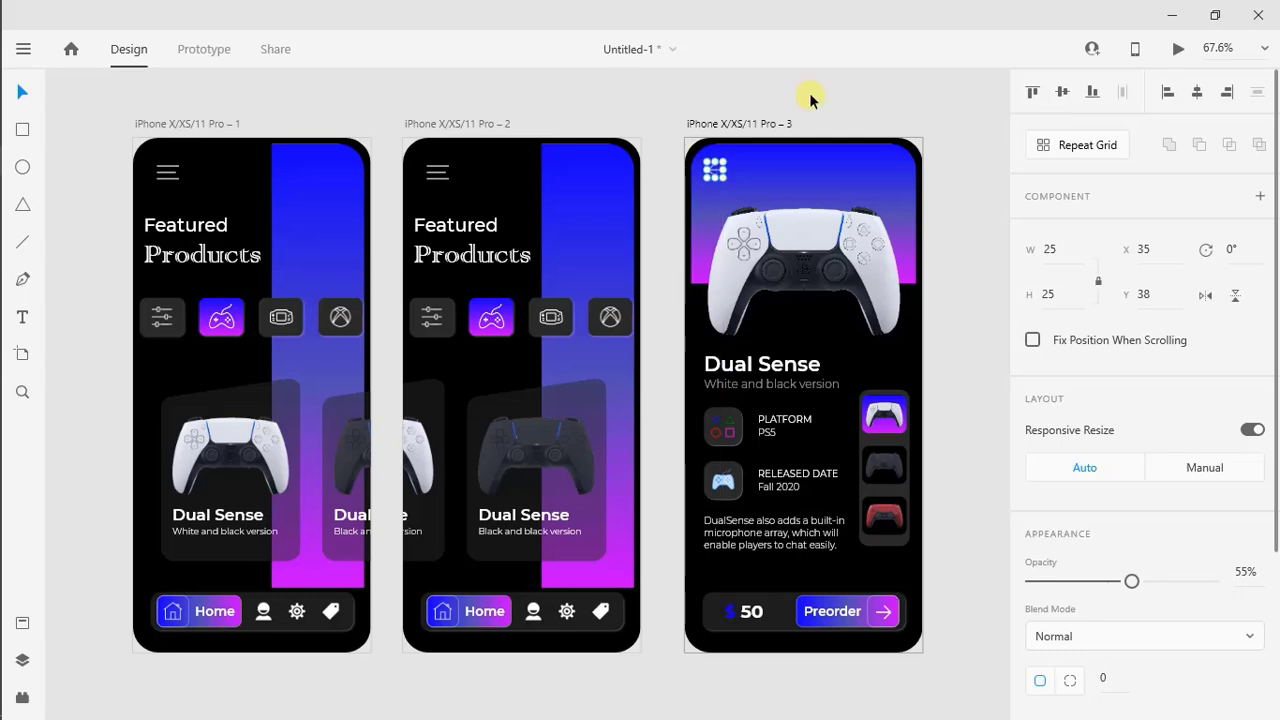
Duplicate the white Dual Sense detail artboard beside the original as a fourth artboard
{"action": "left_click", "coordinate": [750, 122]}
{"action": "right_click", "coordinate": [748, 122]}
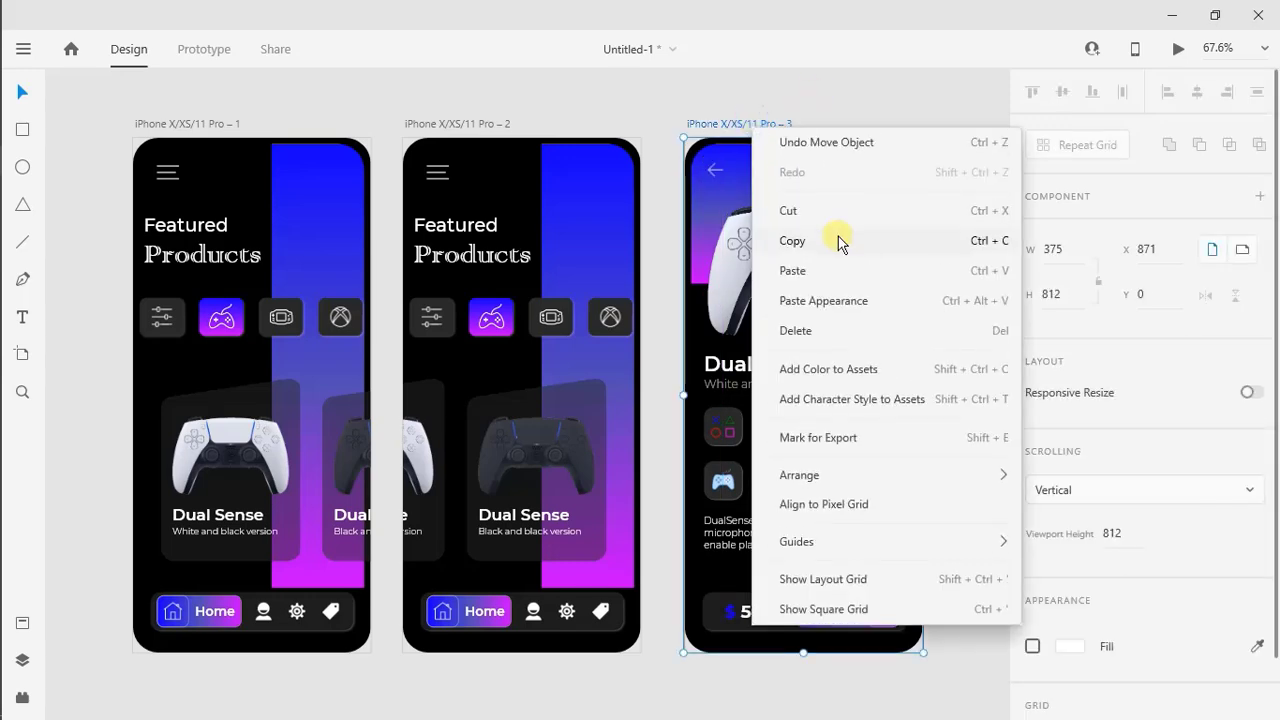
{"action": "left_click", "coordinate": [831, 240]}
{"action": "right_click", "coordinate": [937, 156]}
{"action": "left_click", "coordinate": [923, 251]}
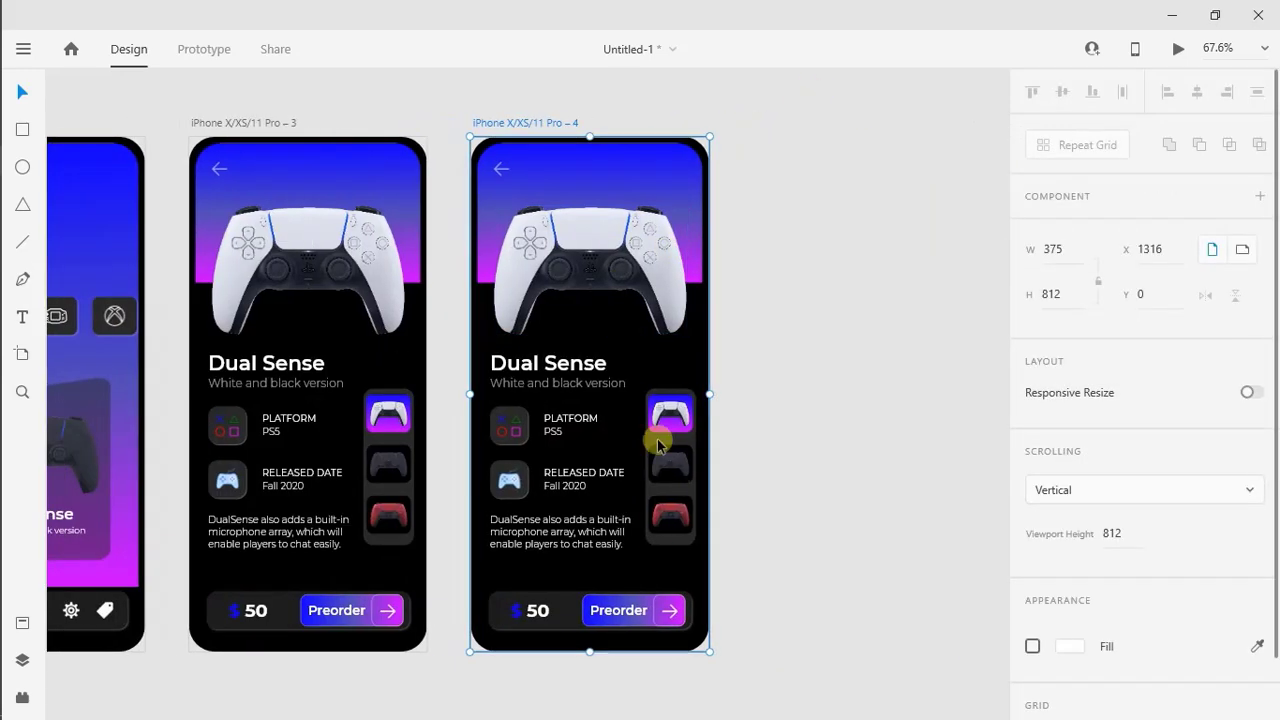
Place a copy of the black controller thumbnail over the main controller on artboard 4, enlarged to about 304.5 by 203
{"action": "scroll", "coordinate": [656, 300], "scroll_direction": "left", "scroll_amount": 2}
{"action": "left_click", "coordinate": [673, 466]}
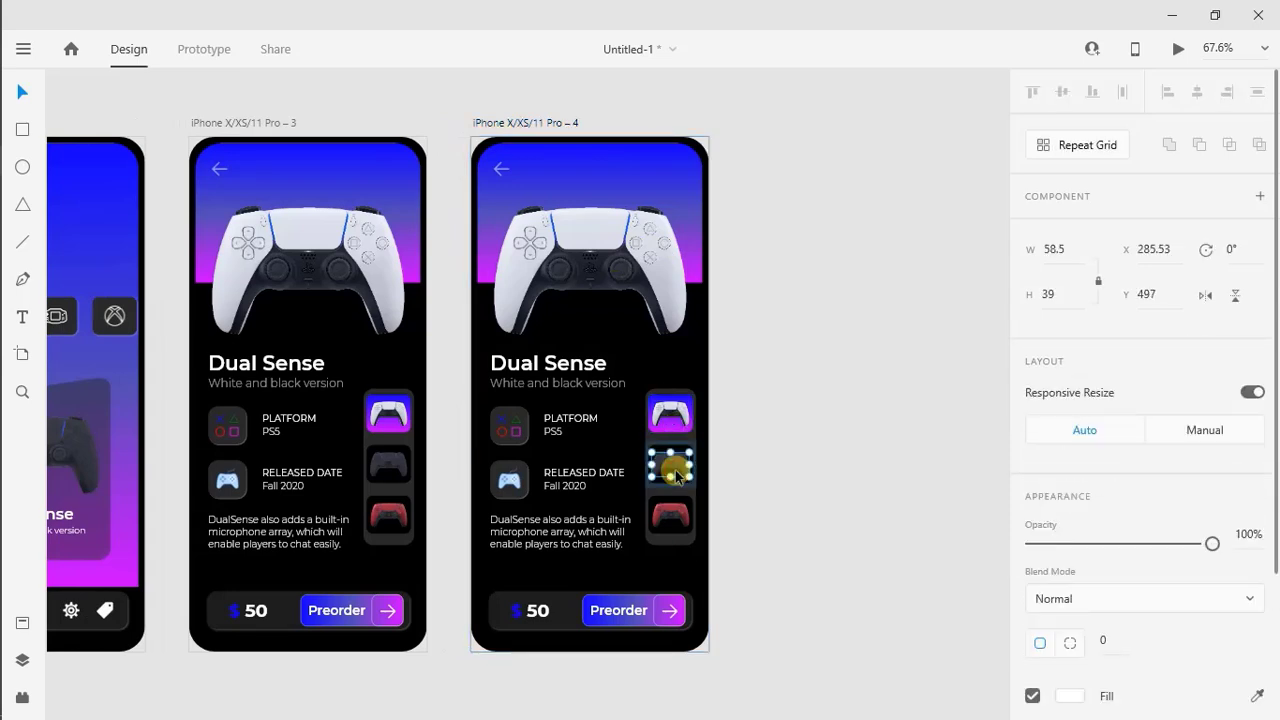
{"action": "left_click_drag", "start_coordinate": [675, 468], "coordinate": [737, 457]}
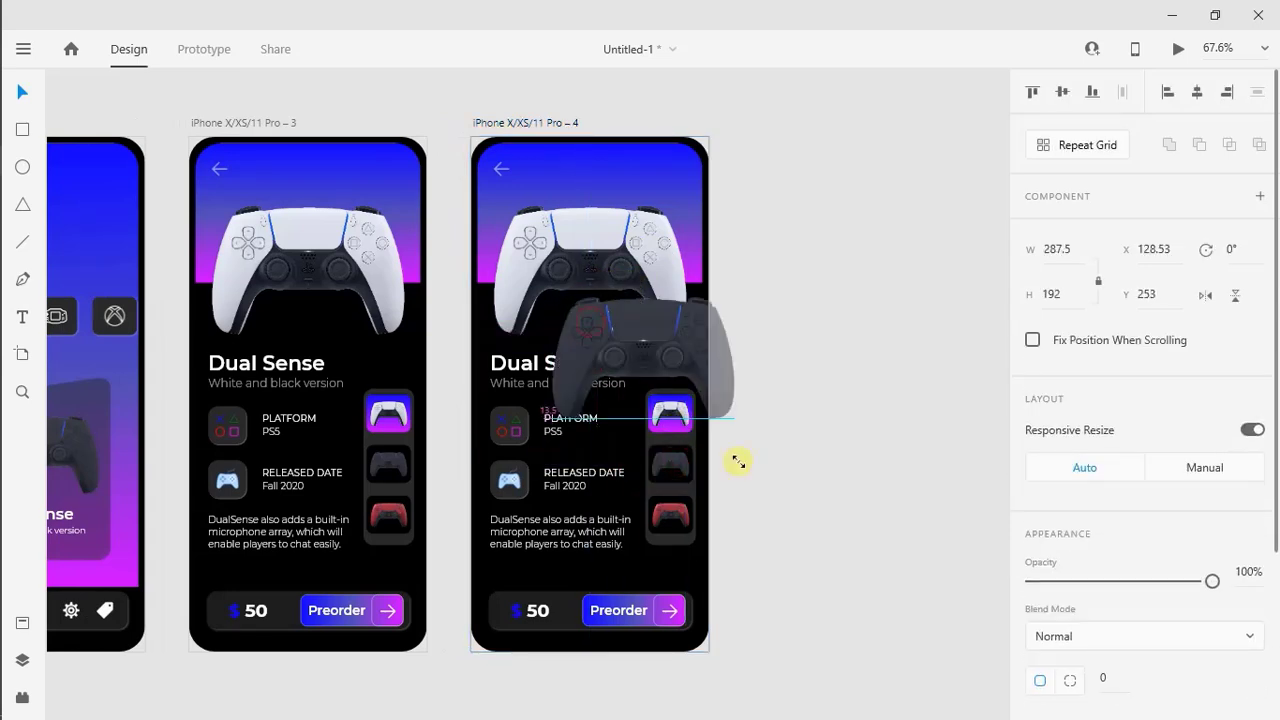
{"action": "left_click_drag", "start_coordinate": [620, 318], "coordinate": [557, 229]}
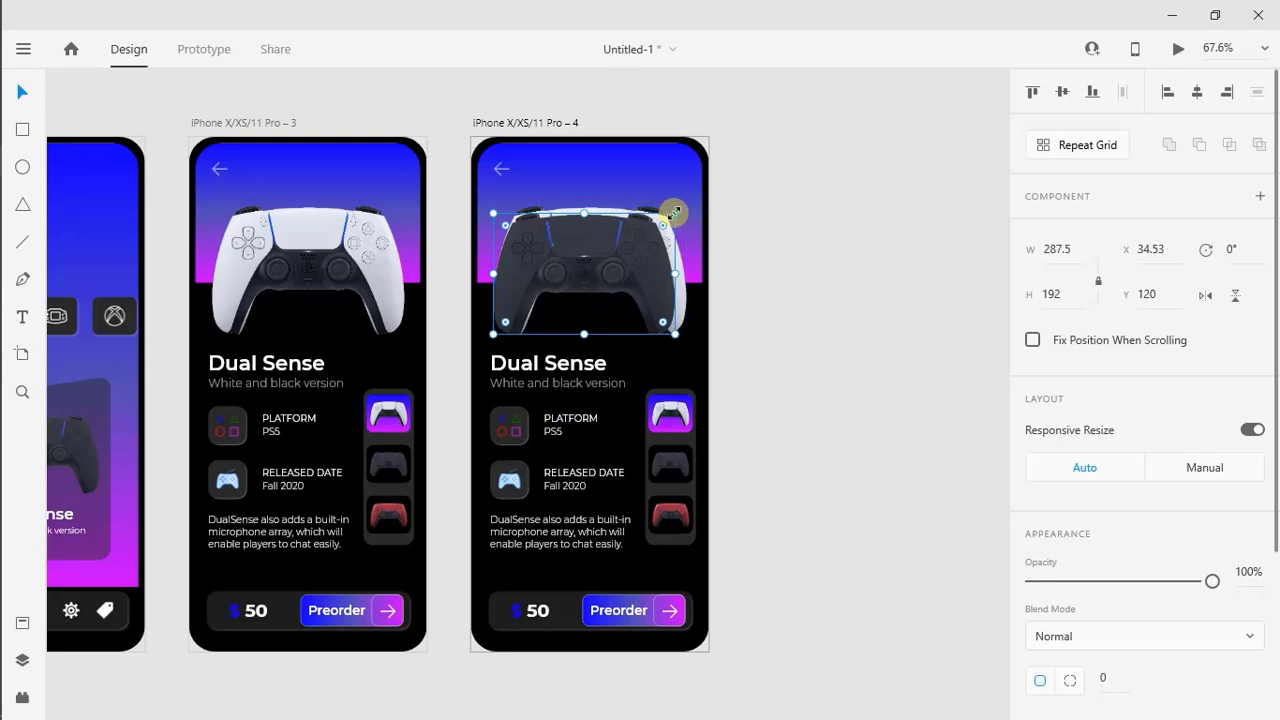
{"action": "left_click_drag", "start_coordinate": [673, 212], "coordinate": [686, 200]}
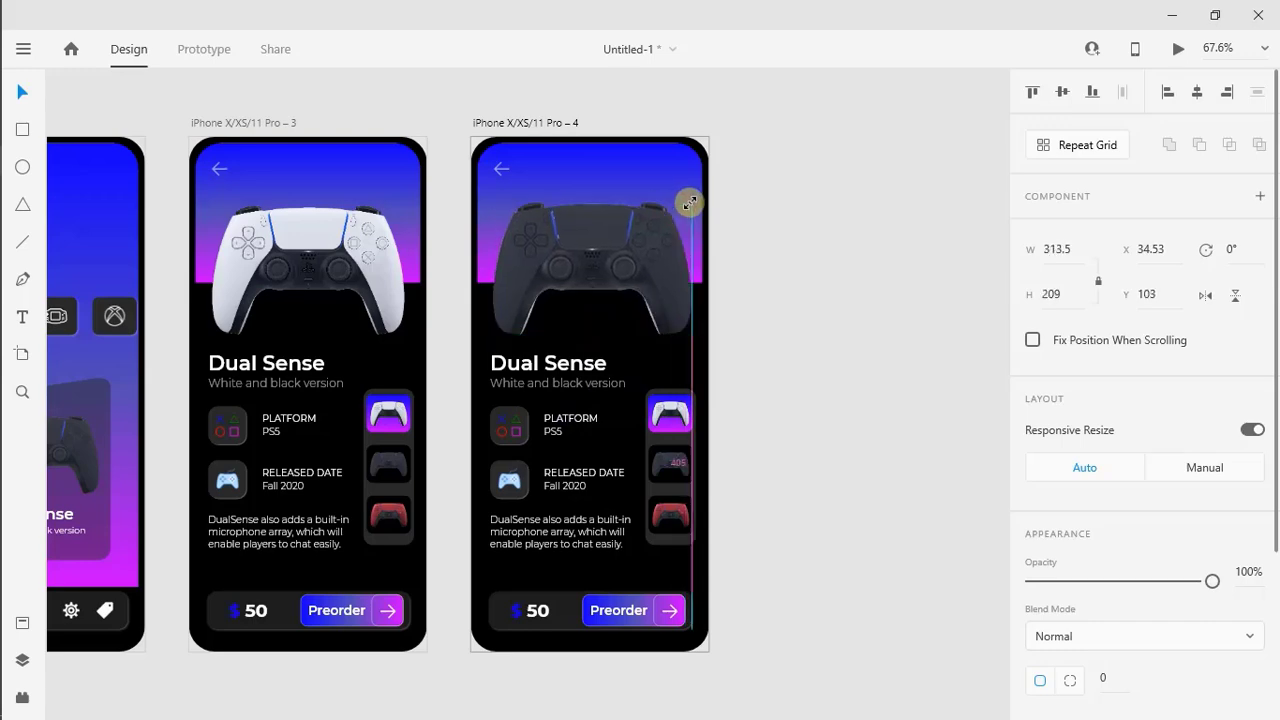
Delete the white main controller image (Image 1) hidden behind the black one on artboard 4
{"action": "scroll", "coordinate": [800, 277], "scroll_direction": "left", "scroll_amount": 3}
{"action": "left_click", "coordinate": [20, 659]}
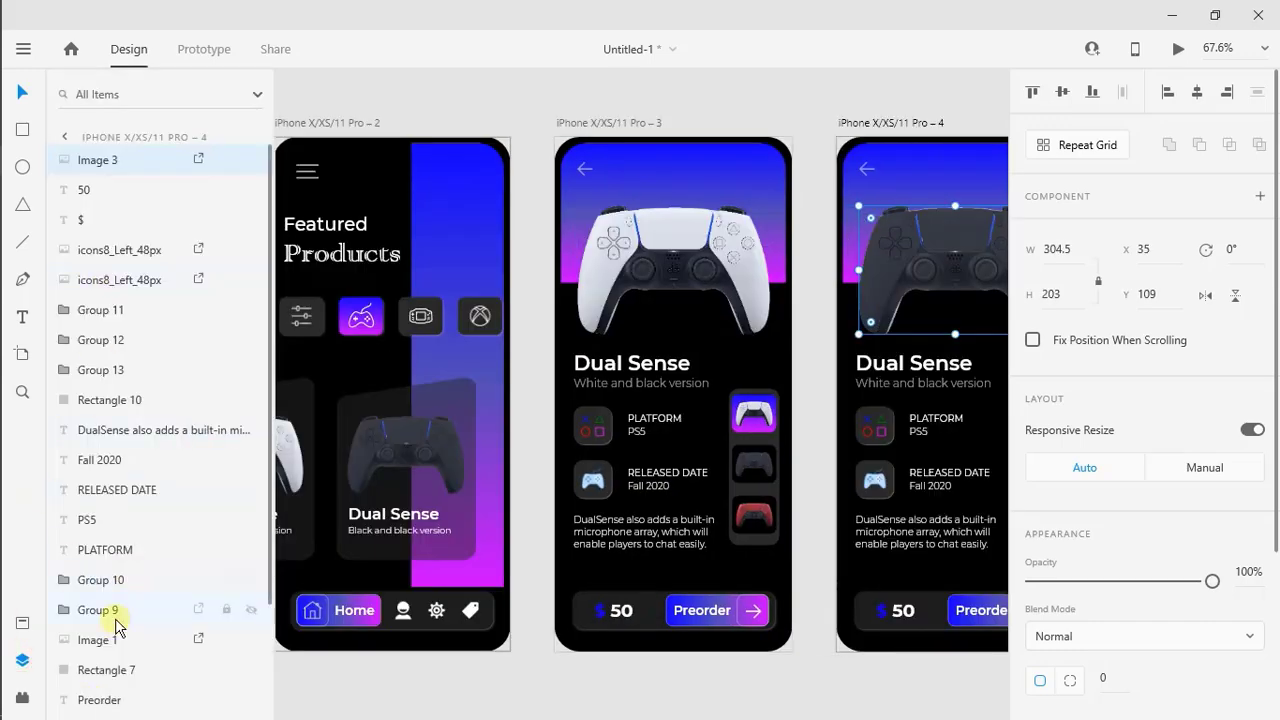
{"action": "left_click", "coordinate": [122, 640]}
{"action": "key", "text": "Delete"}
{"action": "left_click", "coordinate": [20, 659]}
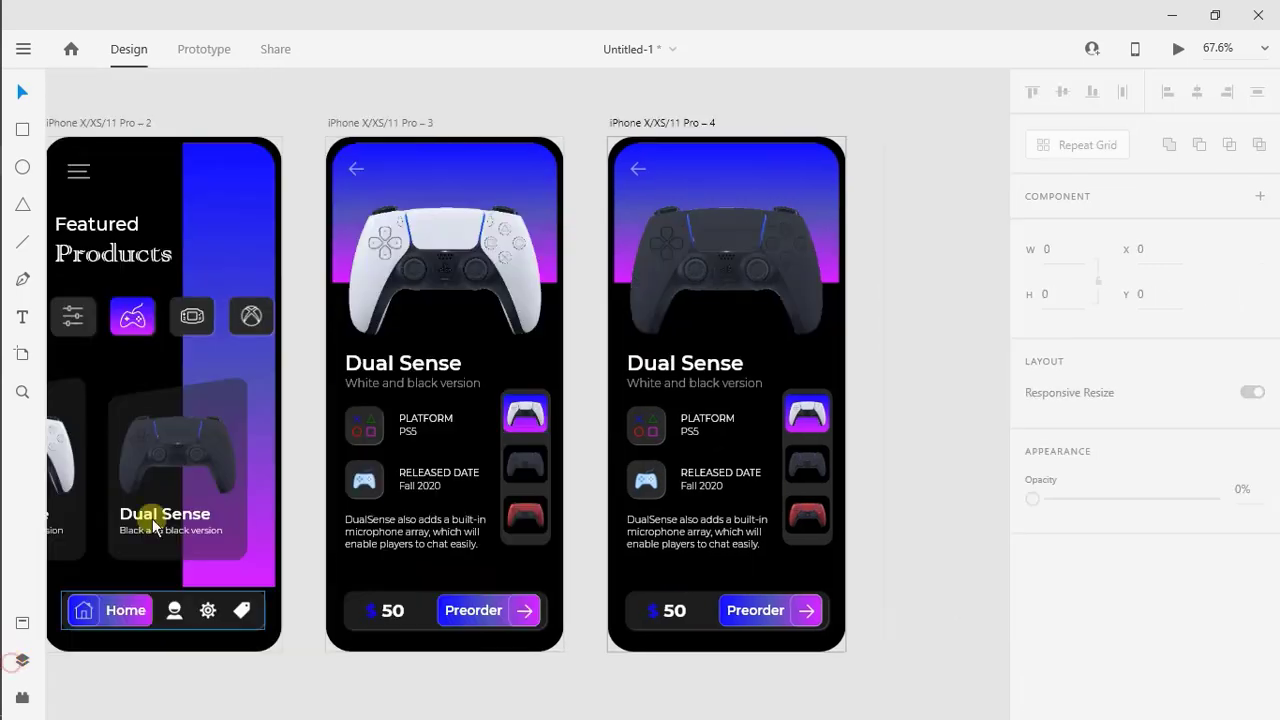
Change the white controller thumbnail's tile on artboard 4 to a solid black #000000 fill
{"action": "scroll", "coordinate": [871, 443], "scroll_direction": "right", "scroll_amount": 2}
{"action": "left_click", "coordinate": [786, 428]}
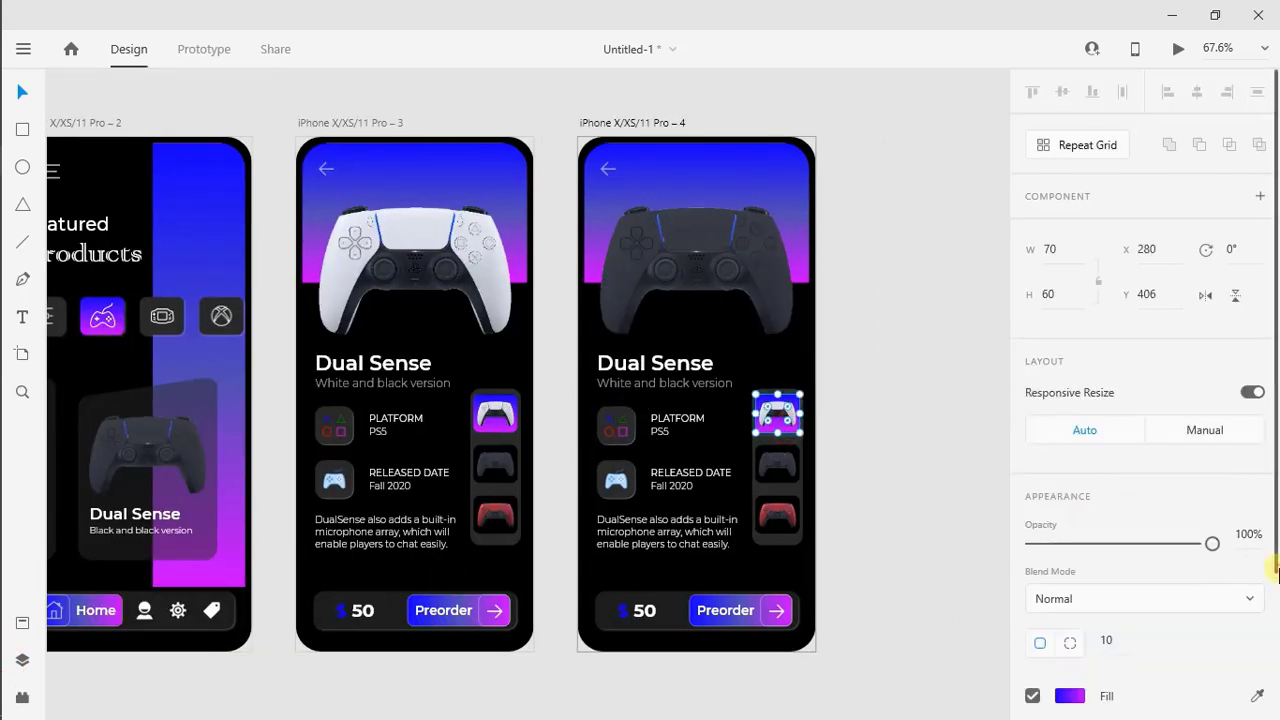
{"action": "scroll", "coordinate": [1110, 560], "scroll_direction": "down", "scroll_amount": 1}
{"action": "left_click", "coordinate": [1070, 630]}
{"action": "left_click", "coordinate": [995, 688]}
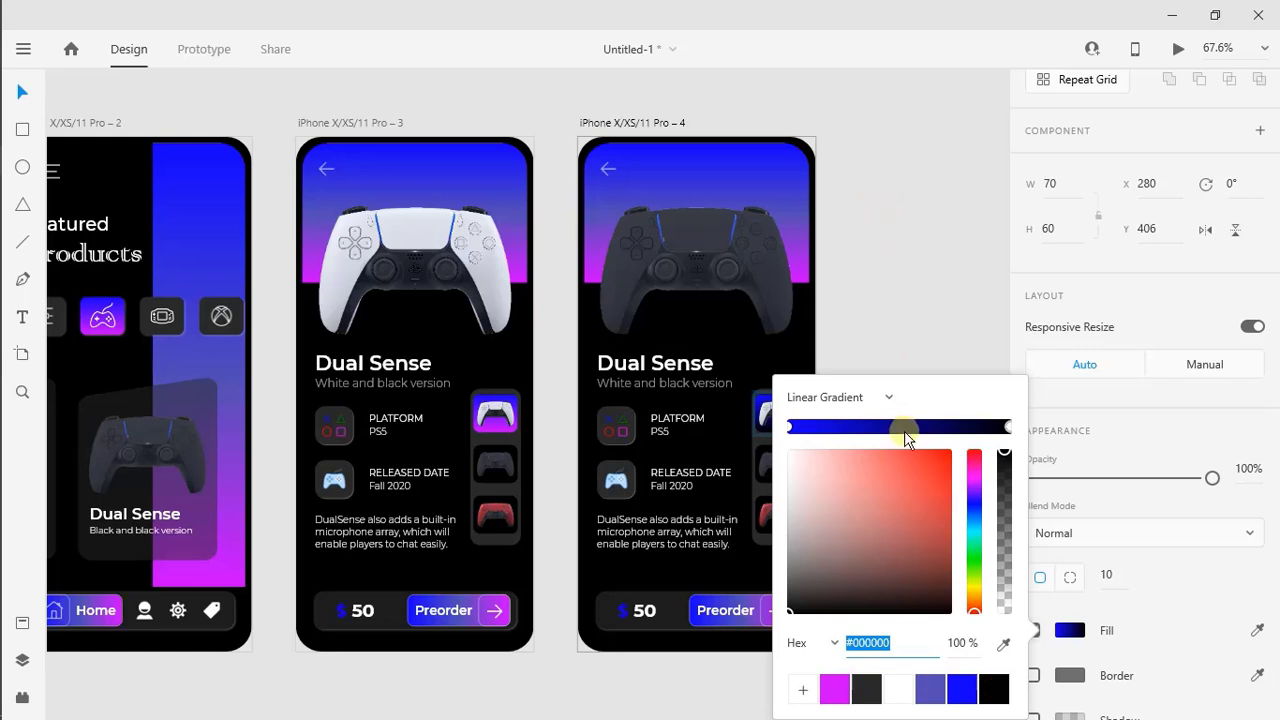
{"action": "left_click", "coordinate": [888, 398]}
{"action": "left_click", "coordinate": [871, 368]}
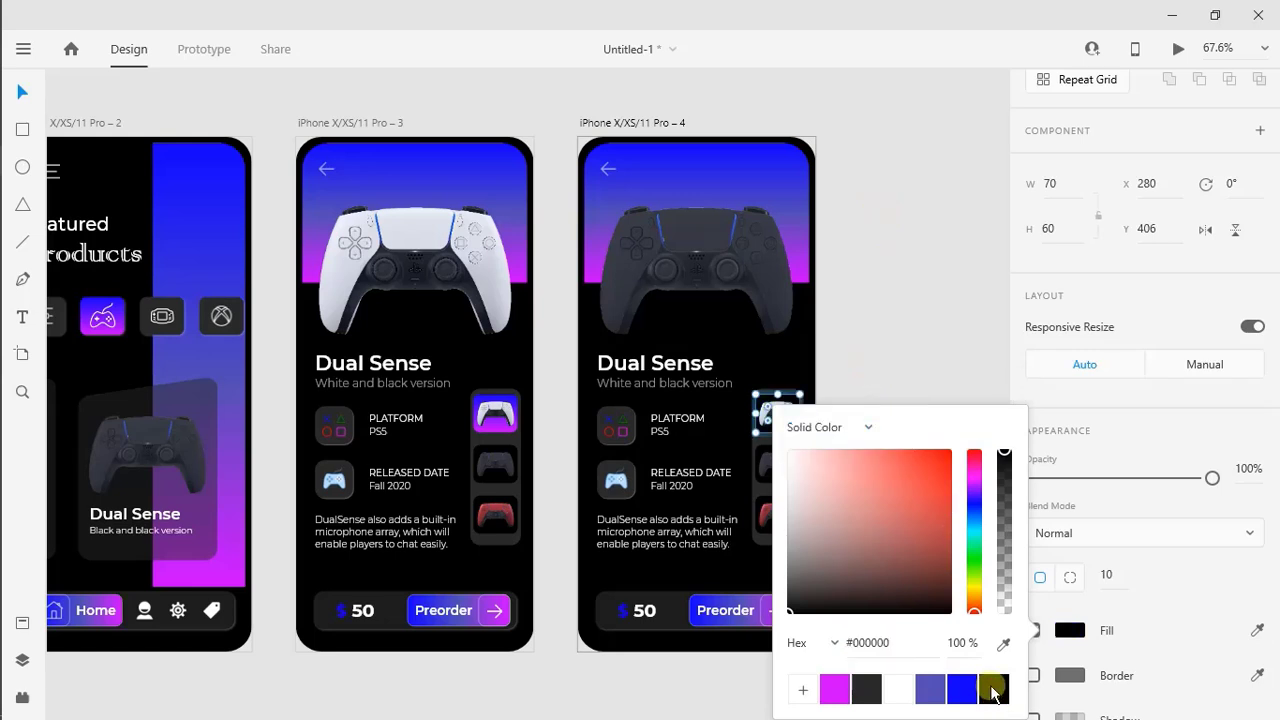
{"action": "left_click", "coordinate": [893, 321]}
Give the black controller thumbnail's tile on artboard 4 a linear gradient fill from blue to magenta
{"action": "left_click", "coordinate": [797, 457]}
{"action": "left_click", "coordinate": [792, 452]}
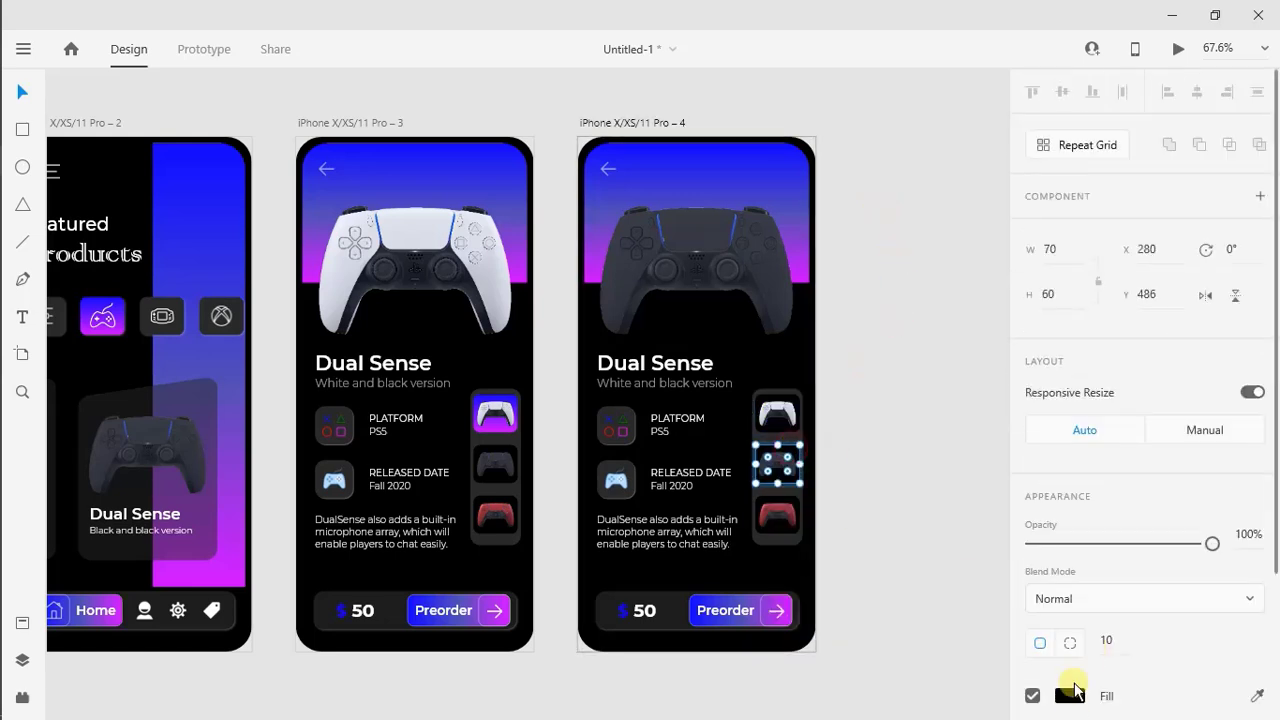
{"action": "left_click", "coordinate": [1070, 696]}
{"action": "left_click", "coordinate": [868, 427]}
{"action": "left_click", "coordinate": [838, 460]}
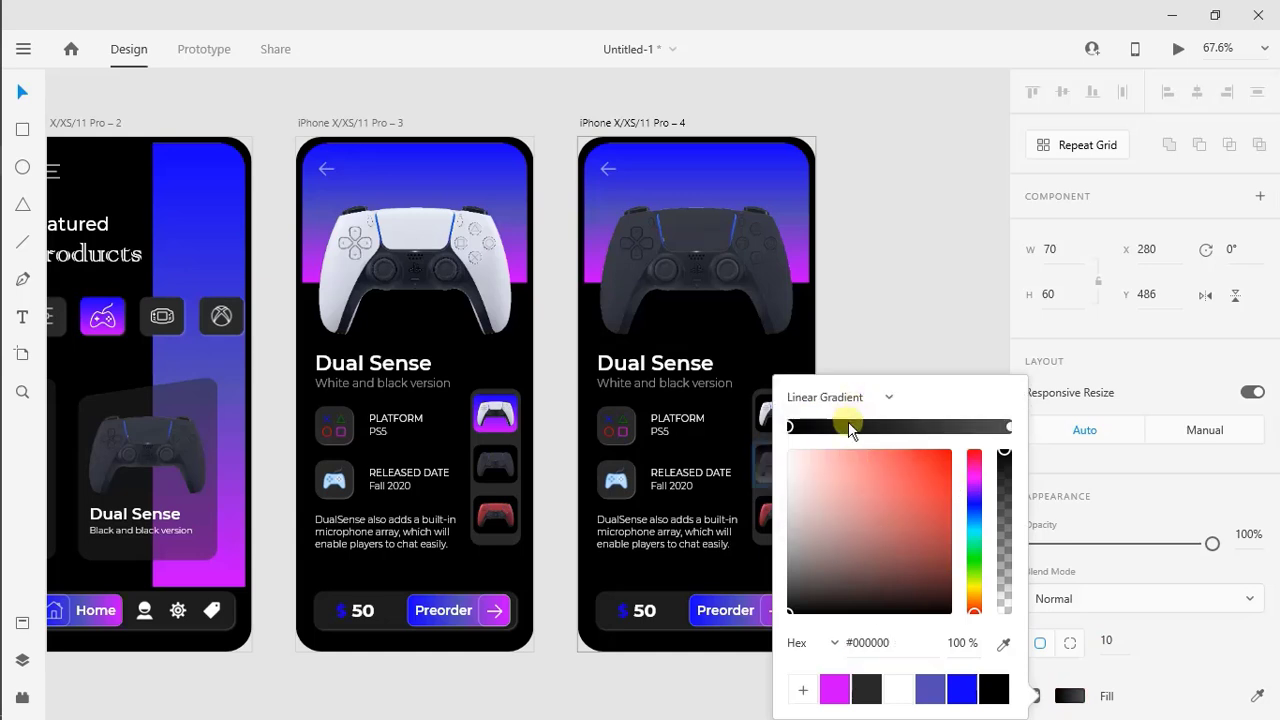
{"action": "left_click_drag", "start_coordinate": [848, 425], "coordinate": [783, 431]}
{"action": "left_click", "coordinate": [962, 685]}
{"action": "left_click_drag", "start_coordinate": [923, 427], "coordinate": [1023, 441]}
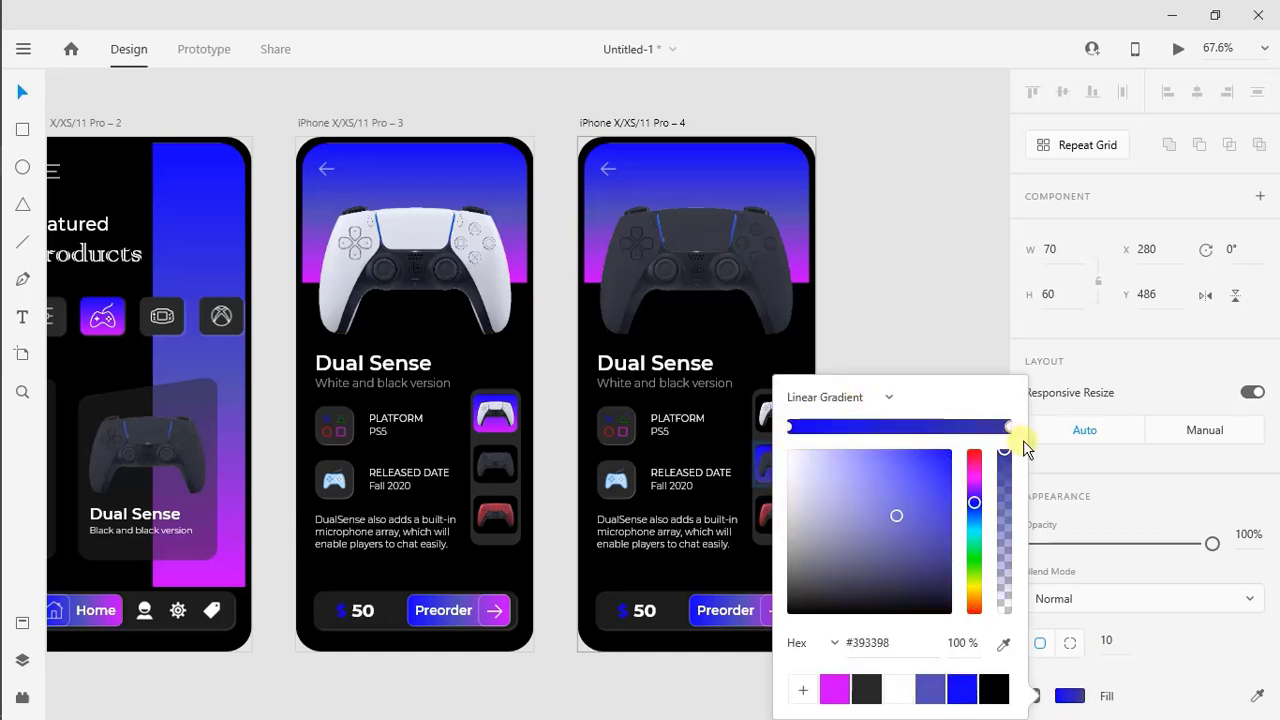
{"action": "left_click", "coordinate": [835, 689]}
{"action": "left_click", "coordinate": [920, 251]}
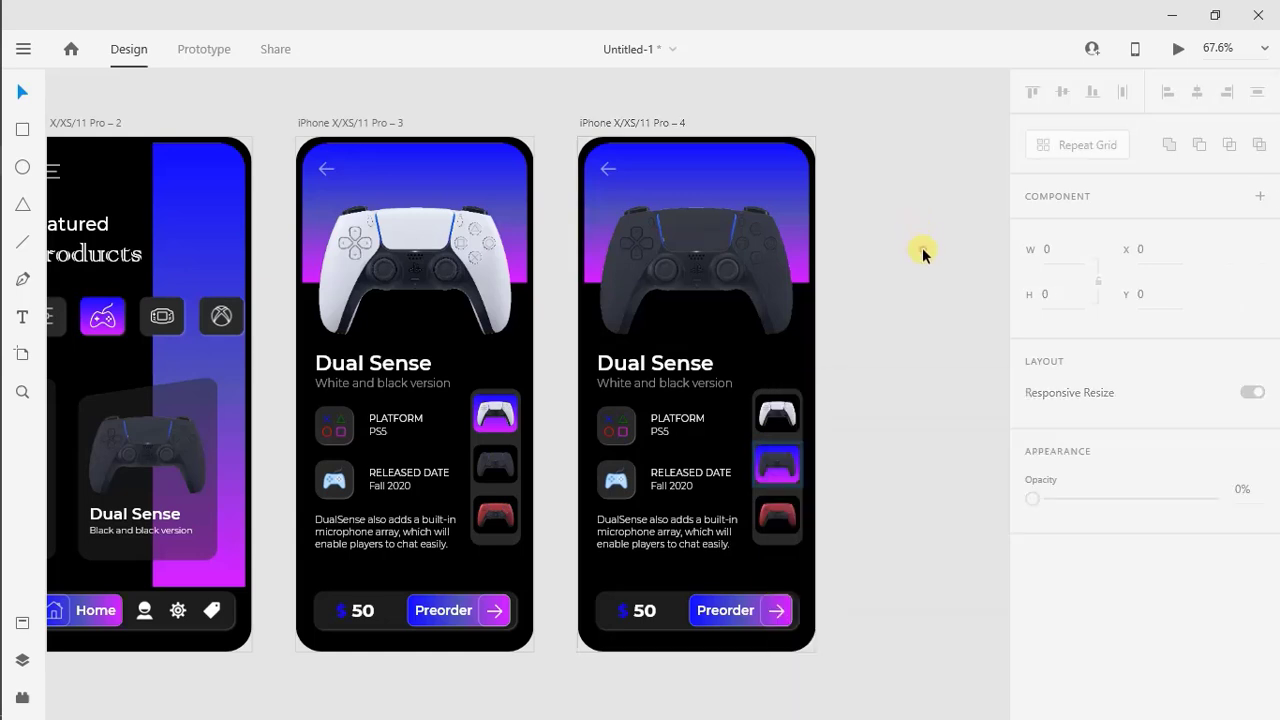
Set the black controller screen's price to 70 and duplicate that artboard as a fifth one beside it
{"action": "left_click", "coordinate": [645, 616]}
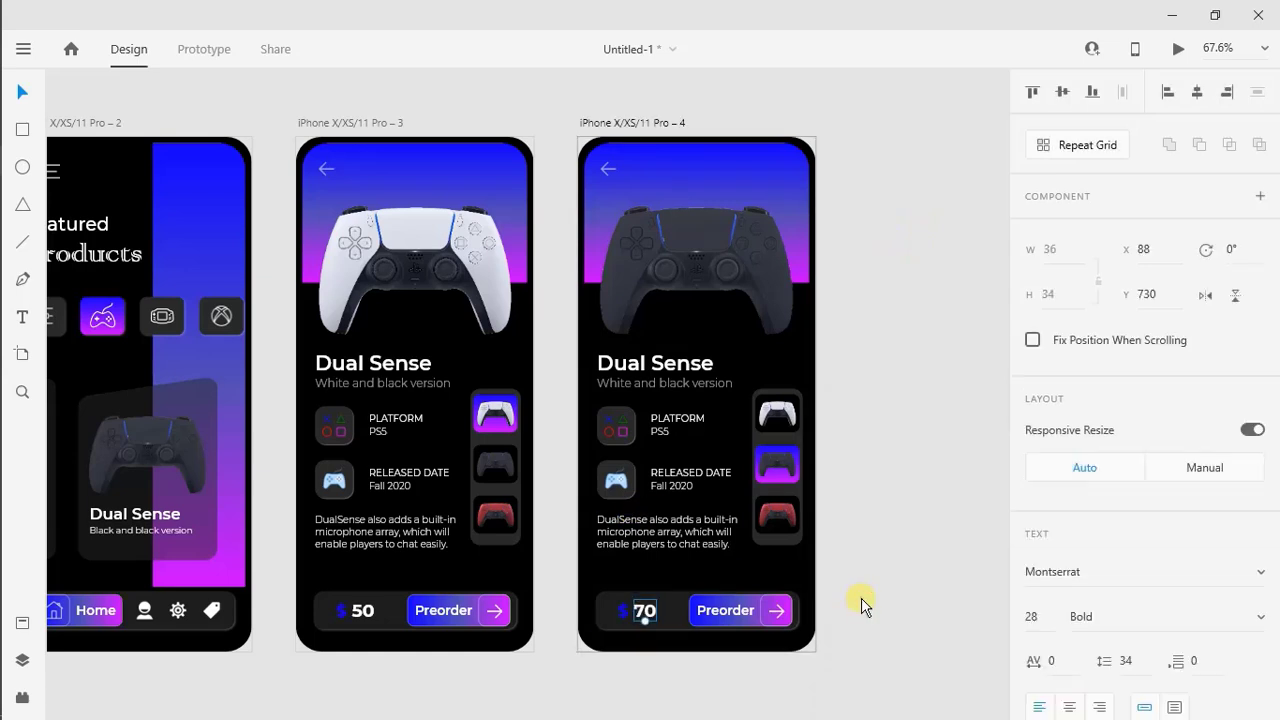
{"action": "right_click", "coordinate": [664, 124]}
{"action": "left_click", "coordinate": [750, 245]}
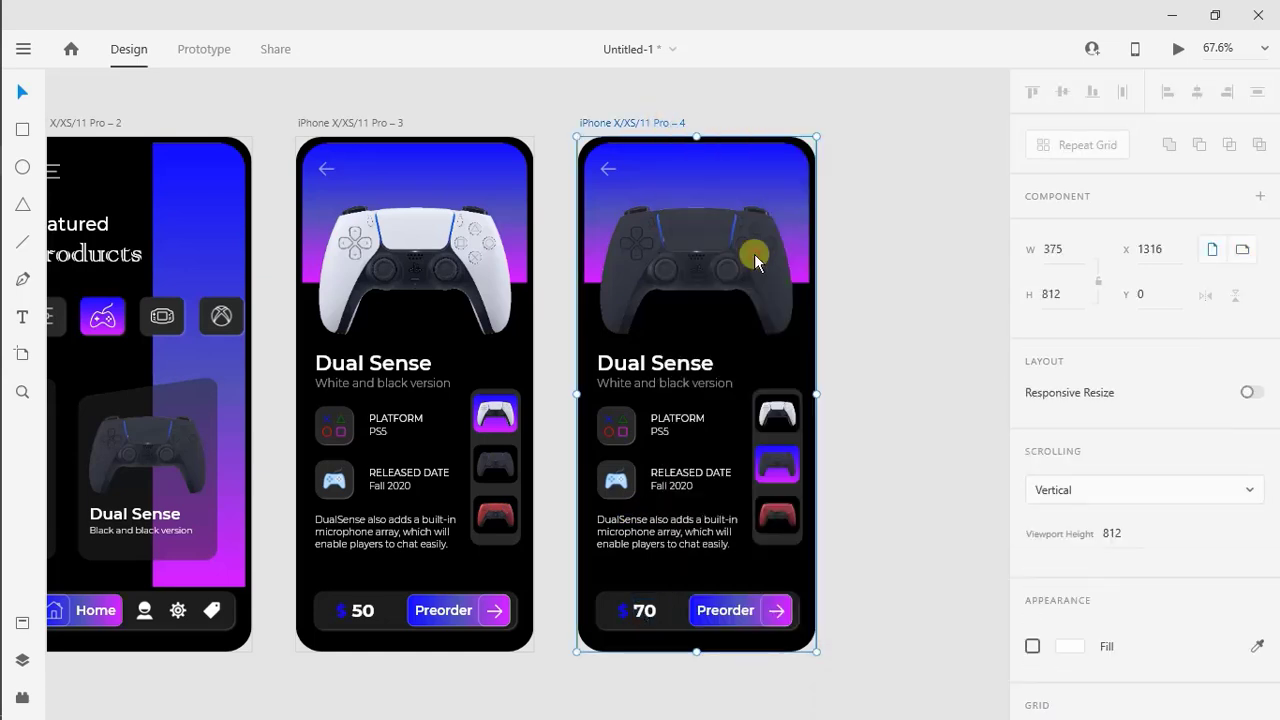
{"action": "right_click", "coordinate": [869, 256]}
{"action": "left_click", "coordinate": [912, 340]}
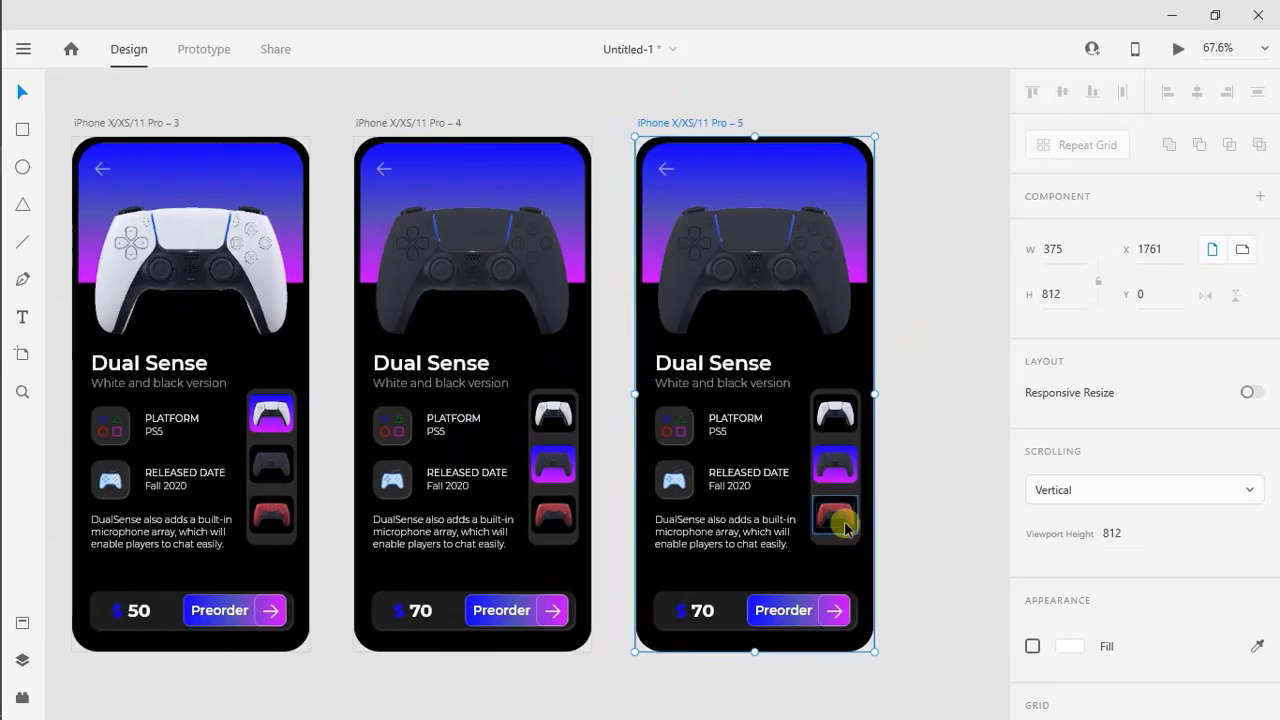
Place a copy of the red controller thumbnail over the main controller on artboard 5, enlarged to about 304.5 by 203
{"action": "left_click", "coordinate": [840, 515]}
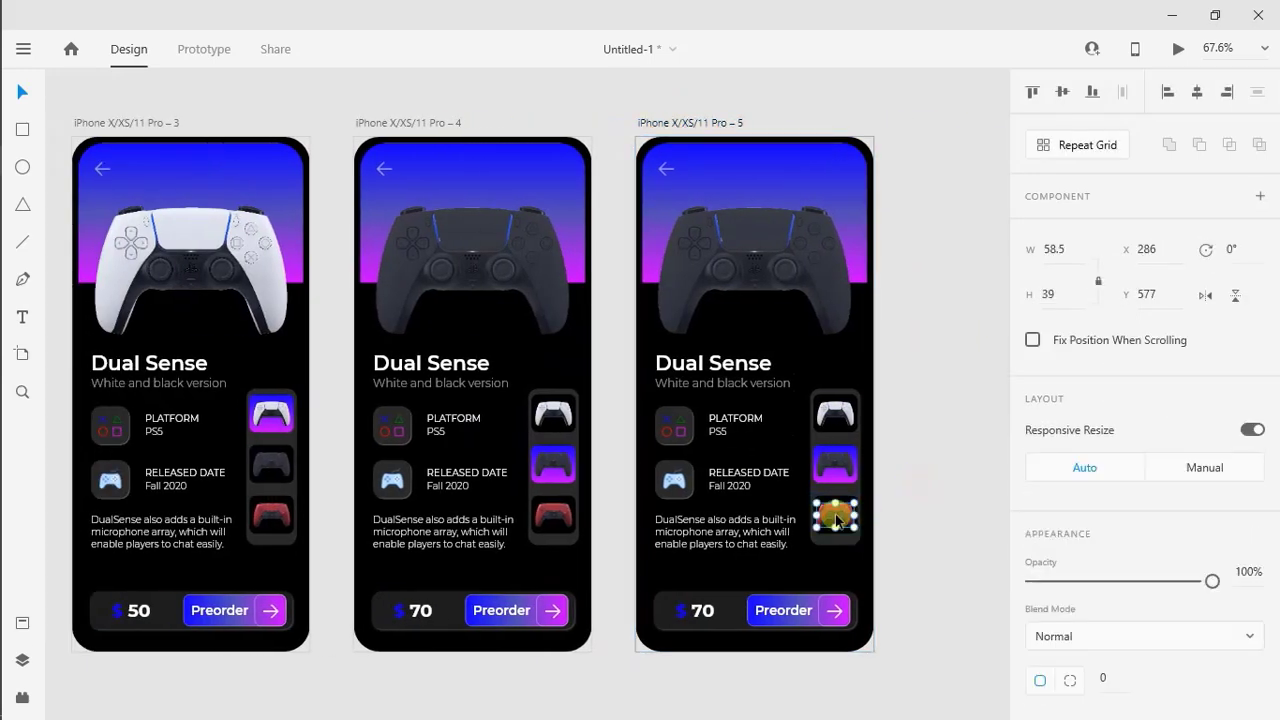
{"action": "left_click_drag", "start_coordinate": [838, 518], "coordinate": [860, 349]}
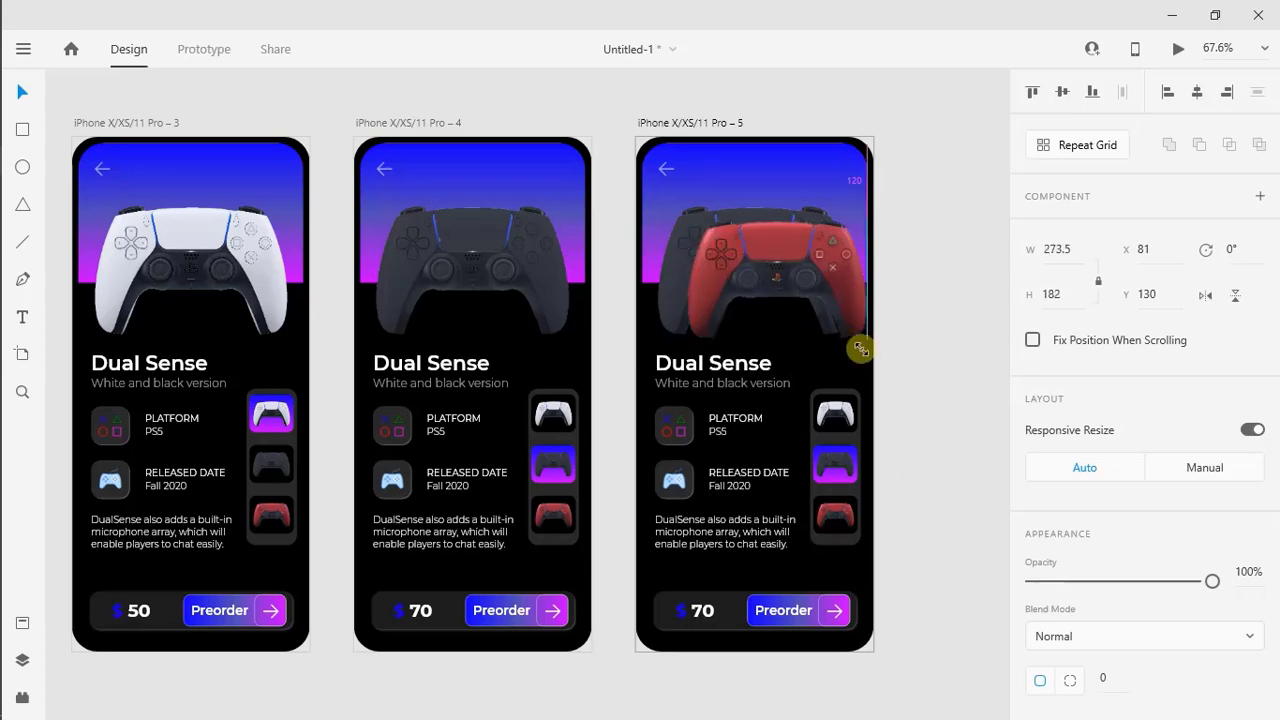
{"action": "left_click_drag", "start_coordinate": [762, 280], "coordinate": [728, 280]}
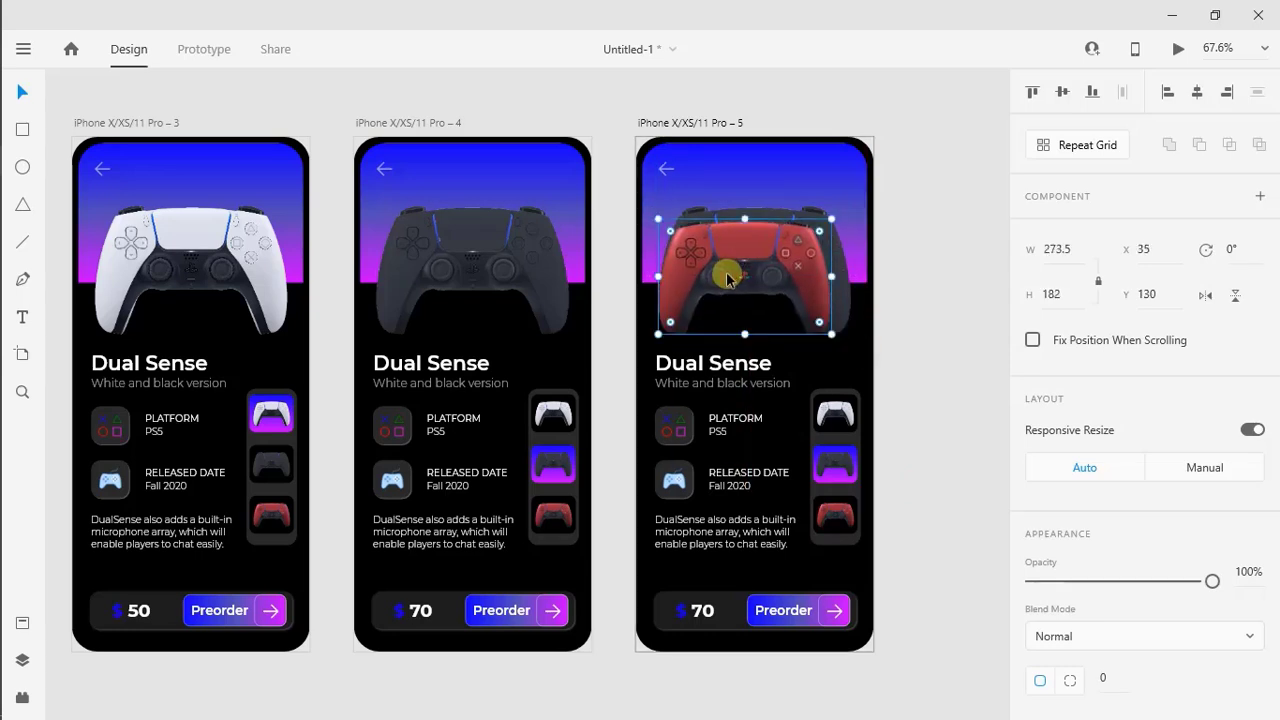
{"action": "left_click_drag", "start_coordinate": [831, 218], "coordinate": [851, 205]}
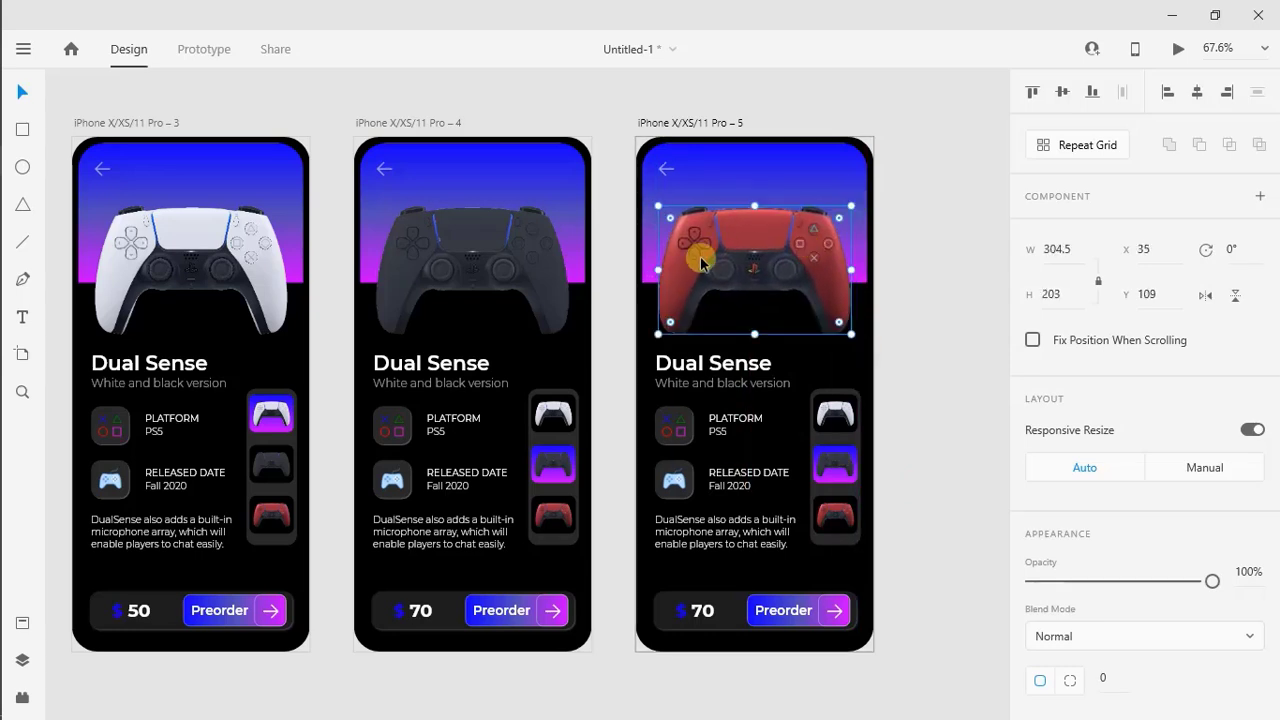
Delete the black main controller image (Image 3) hidden behind the red one on artboard 5
{"action": "left_click", "coordinate": [22, 660]}
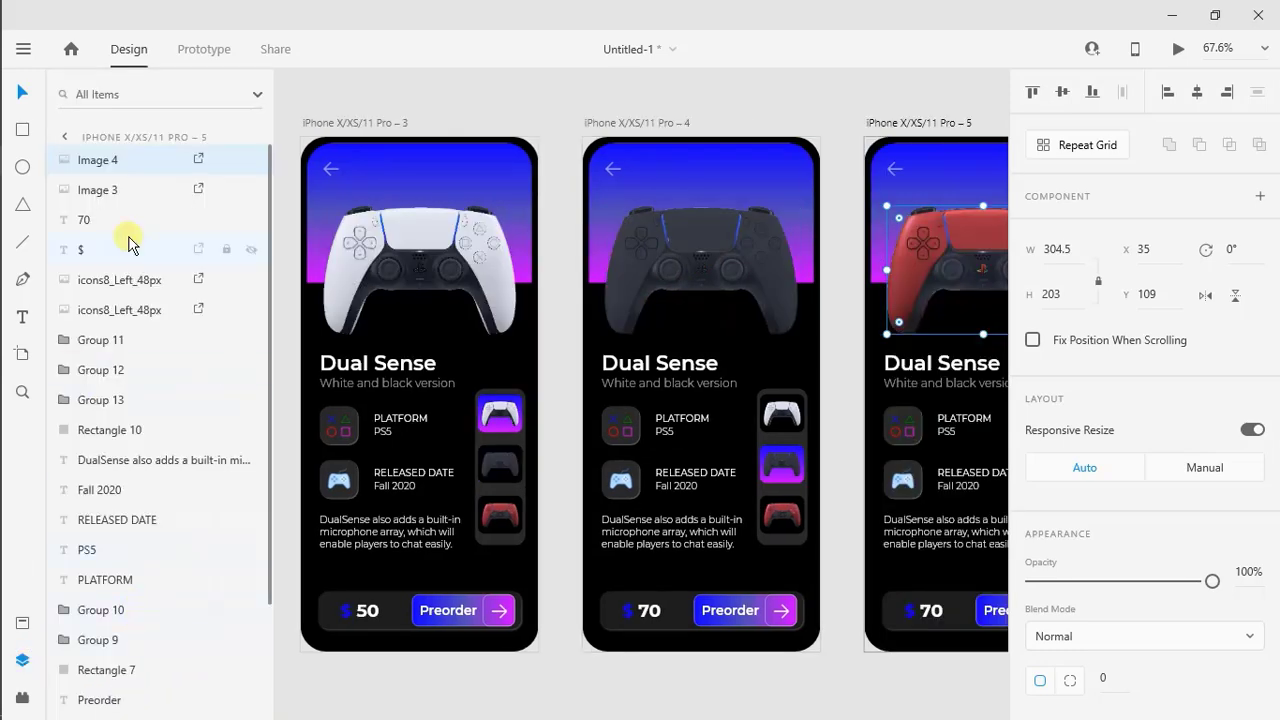
{"action": "left_click", "coordinate": [118, 185]}
{"action": "key", "text": "Delete"}
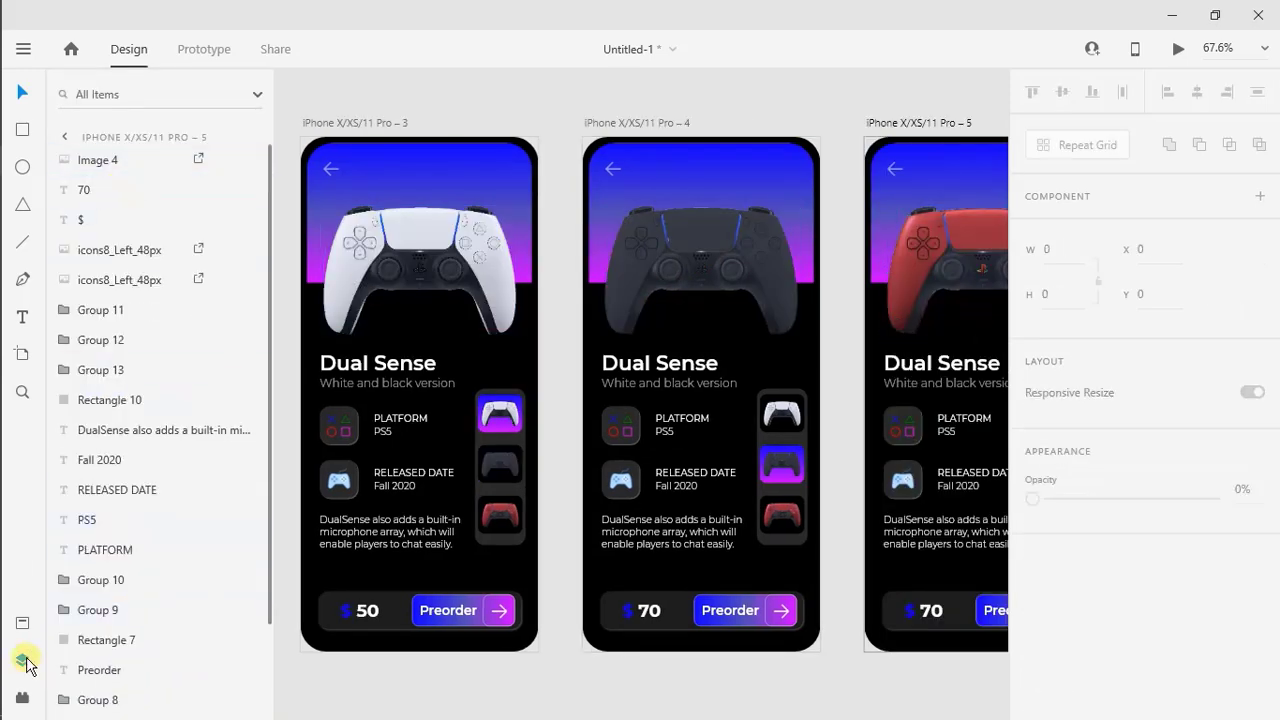
{"action": "left_click", "coordinate": [22, 660]}
Change the black controller thumbnail's tile on artboard 5 from a linear gradient to a solid black fill
{"action": "scroll", "coordinate": [580, 434], "scroll_direction": "right", "scroll_amount": 2}
{"action": "left_click", "coordinate": [736, 468]}
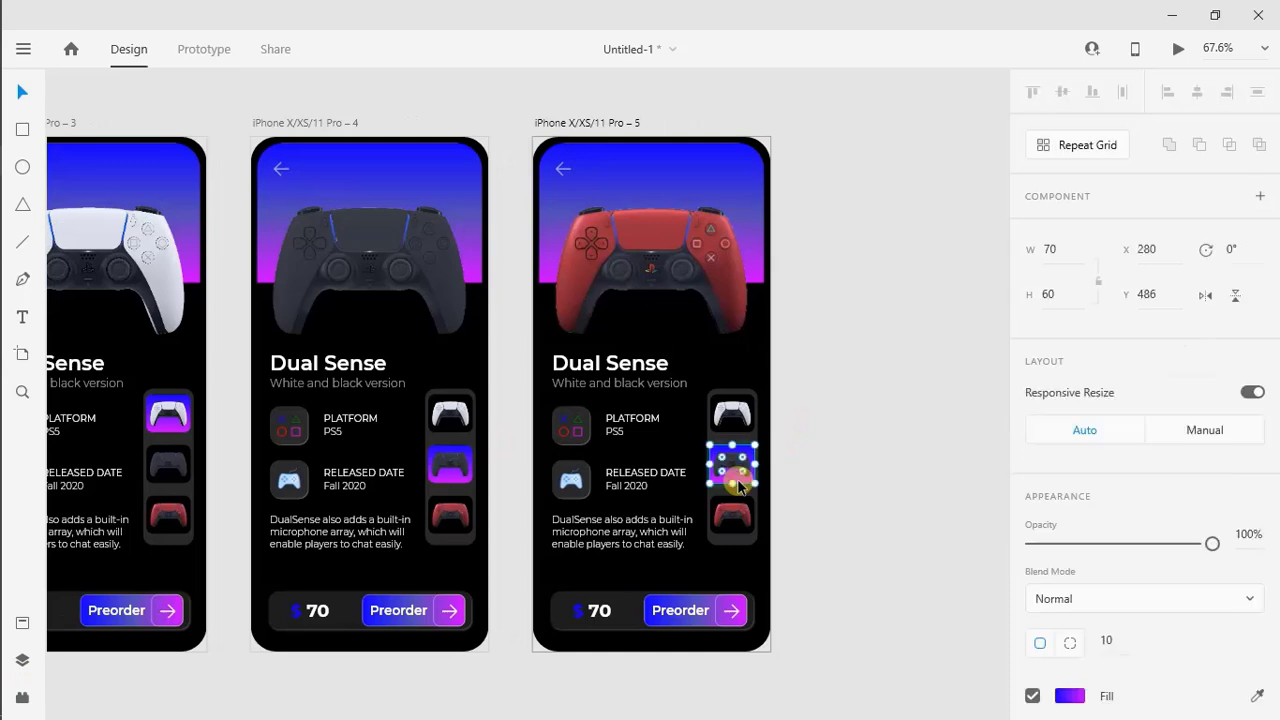
{"action": "scroll", "coordinate": [1071, 640], "scroll_direction": "down", "scroll_amount": 2}
{"action": "left_click", "coordinate": [1069, 507]}
{"action": "left_click", "coordinate": [880, 355]}
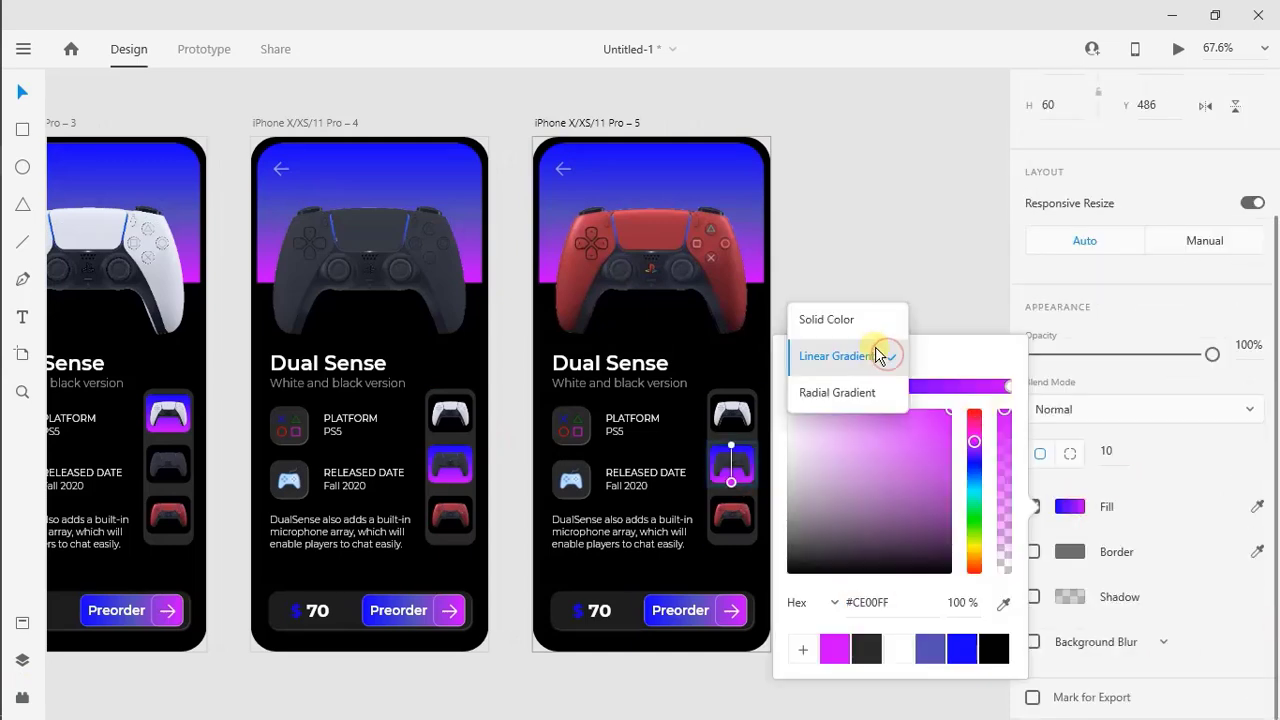
{"action": "left_click", "coordinate": [875, 322]}
{"action": "left_click", "coordinate": [870, 283]}
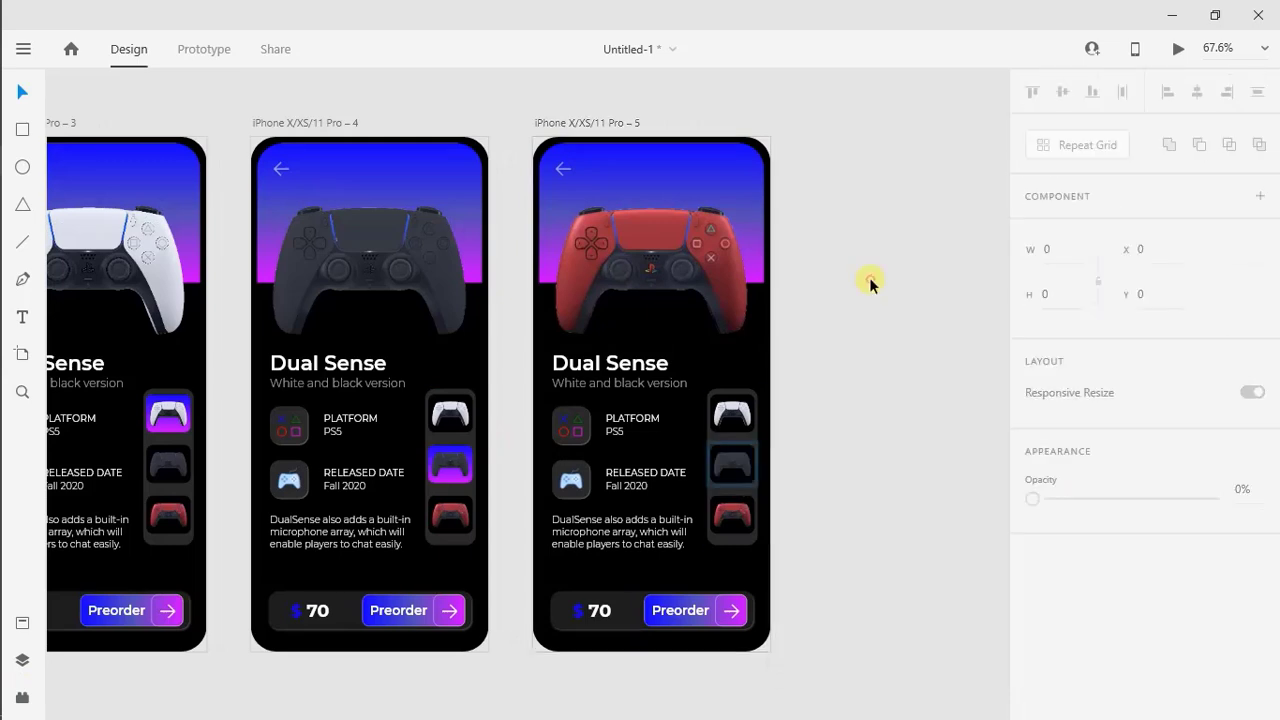
Give the red controller thumbnail's tile on artboard 5 a linear gradient fill from blue to magenta
{"action": "left_click", "coordinate": [737, 514]}
{"action": "left_click", "coordinate": [1069, 695]}
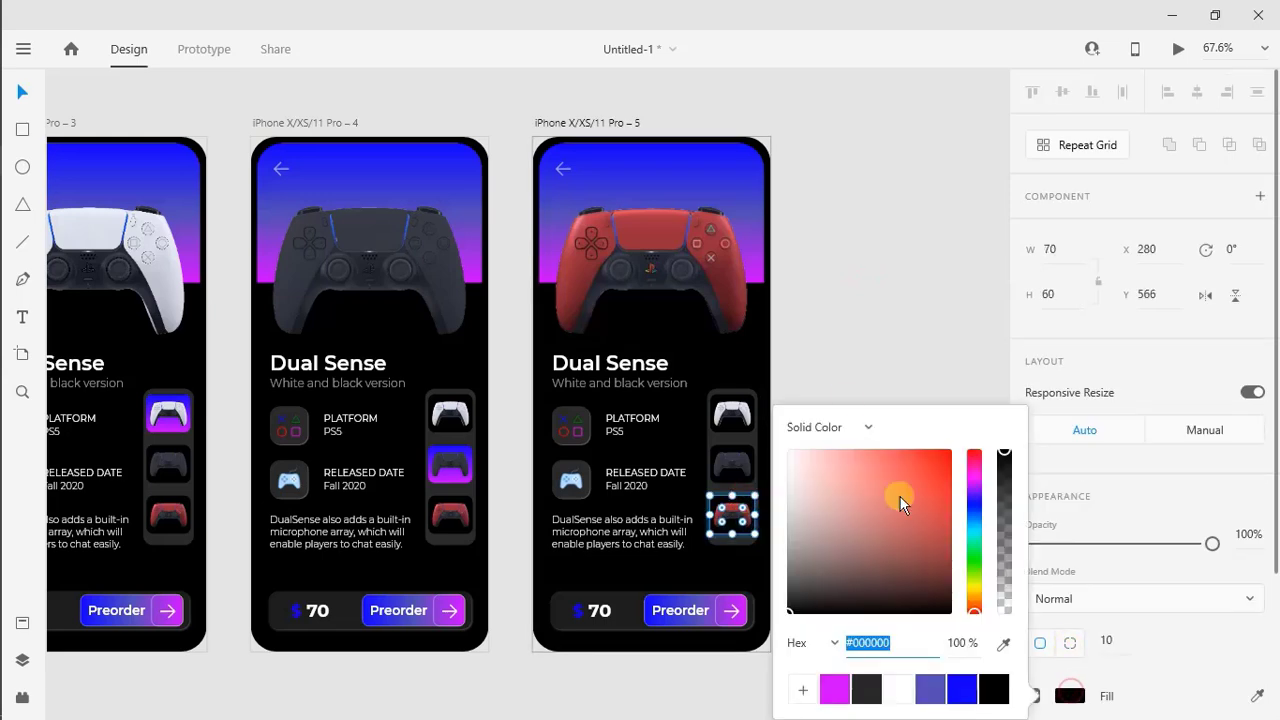
{"action": "left_click", "coordinate": [868, 430]}
{"action": "left_click", "coordinate": [840, 457]}
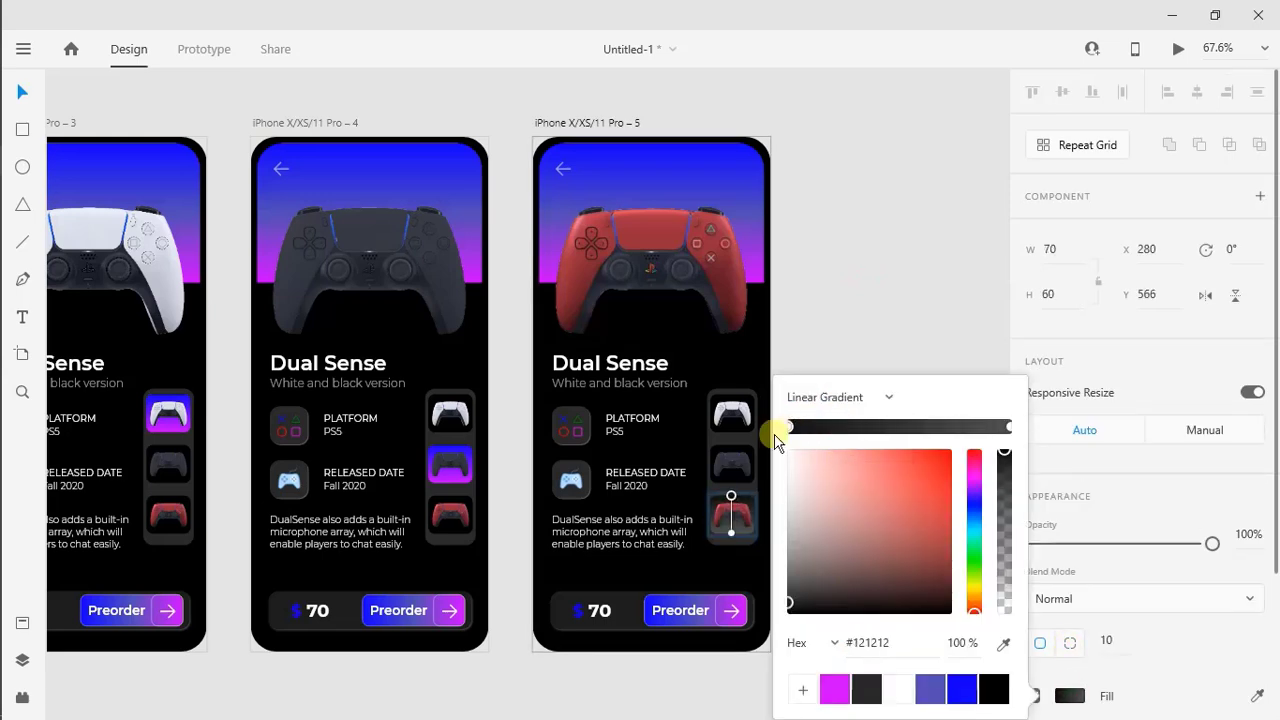
{"action": "left_click", "coordinate": [958, 697]}
{"action": "left_click", "coordinate": [1007, 427]}
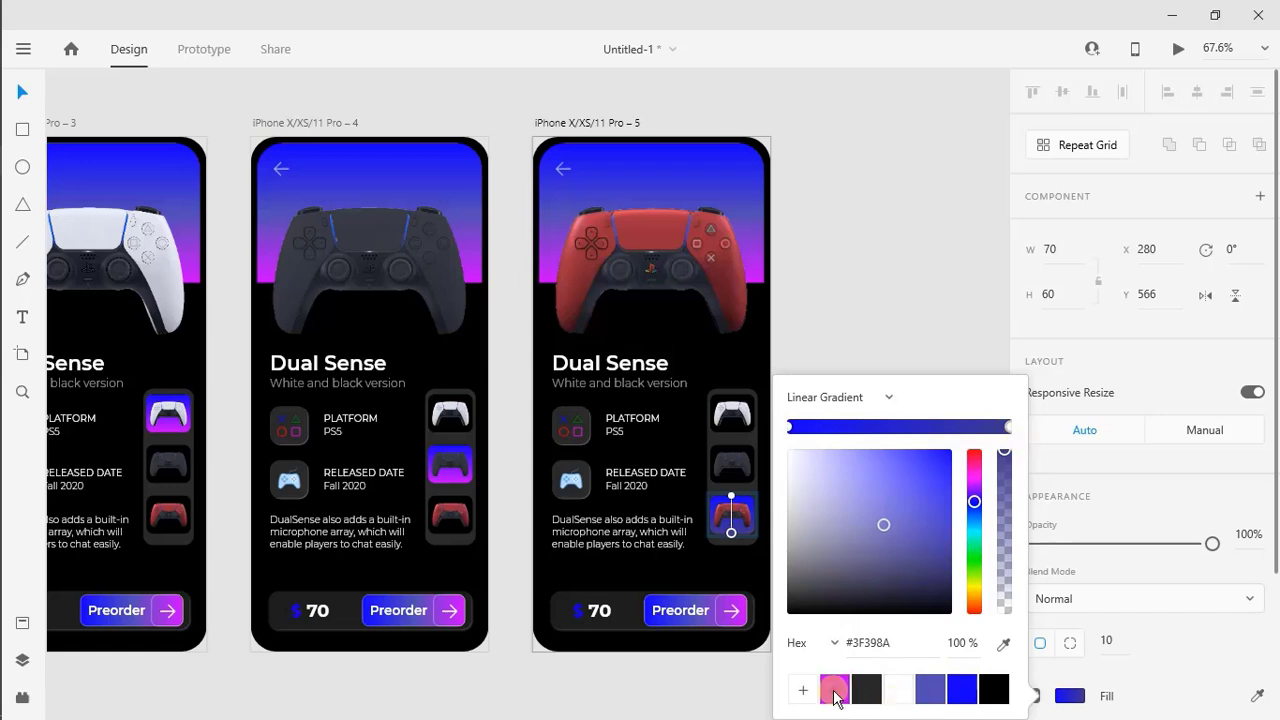
{"action": "left_click", "coordinate": [835, 689]}
{"action": "left_click", "coordinate": [819, 295]}
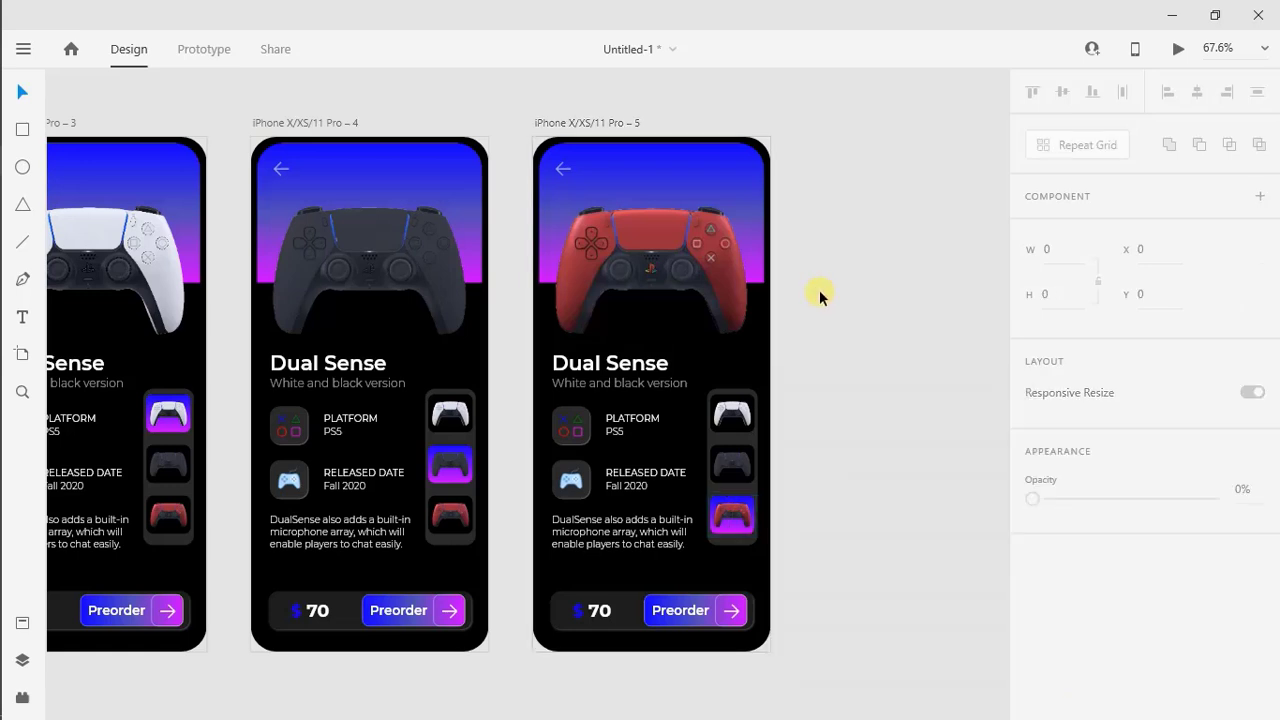
Set the price on the red controller screen to 60
{"action": "scroll", "coordinate": [819, 295], "scroll_direction": "left", "scroll_amount": 3}
{"action": "double_click", "coordinate": [734, 610]}
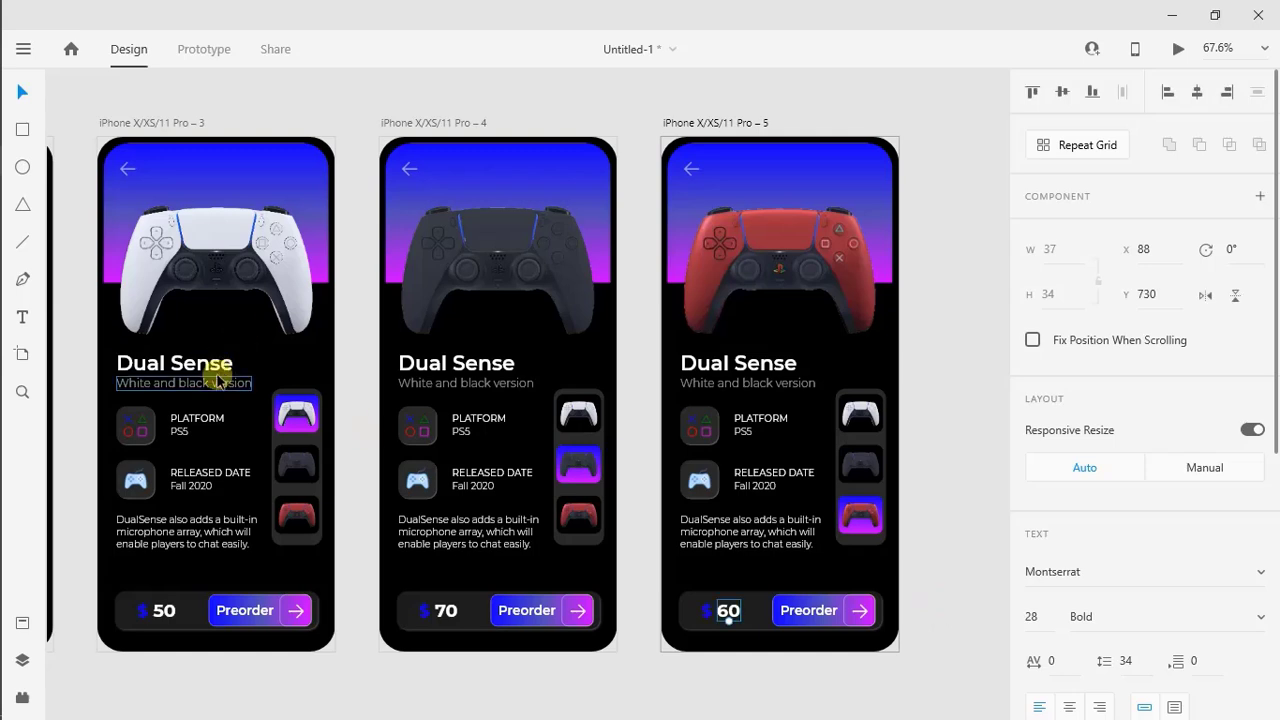
Change the subtitles to "Black and black version" on artboard 4 and "Red and black version" on artboard 5
{"action": "left_click", "coordinate": [428, 383]}
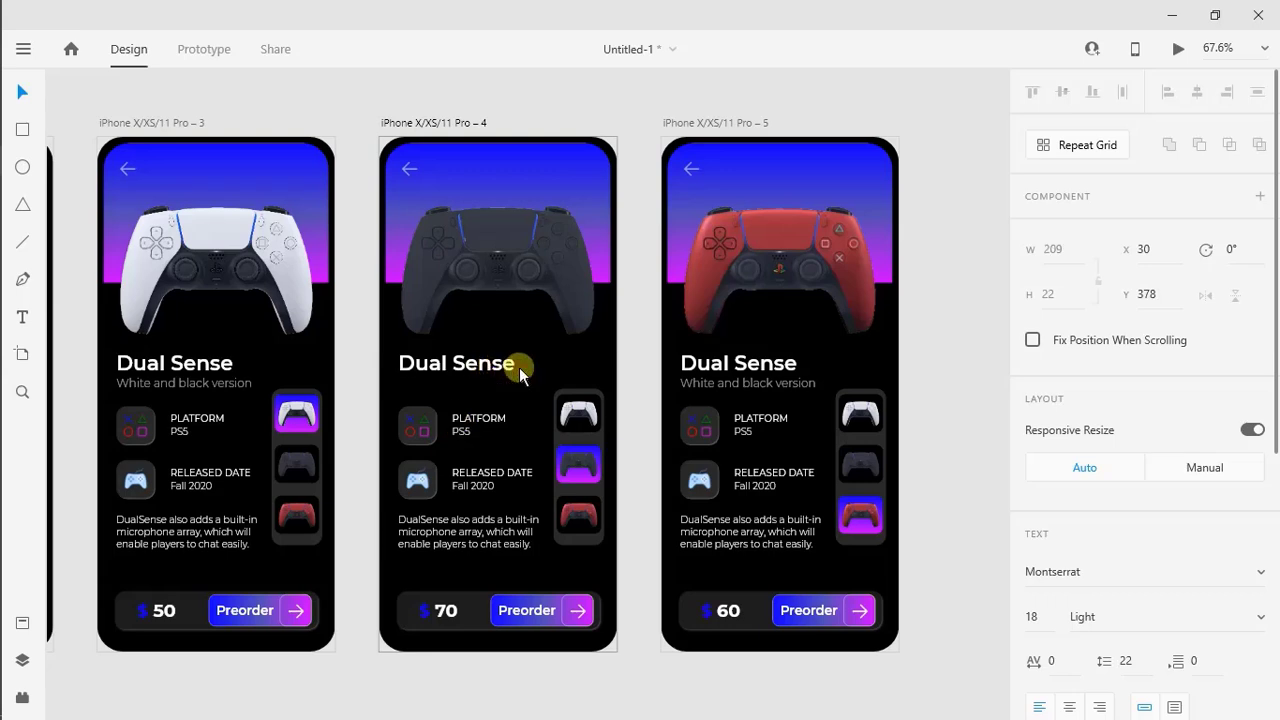
{"action": "left_click", "coordinate": [720, 372]}
{"action": "double_click", "coordinate": [708, 385]}
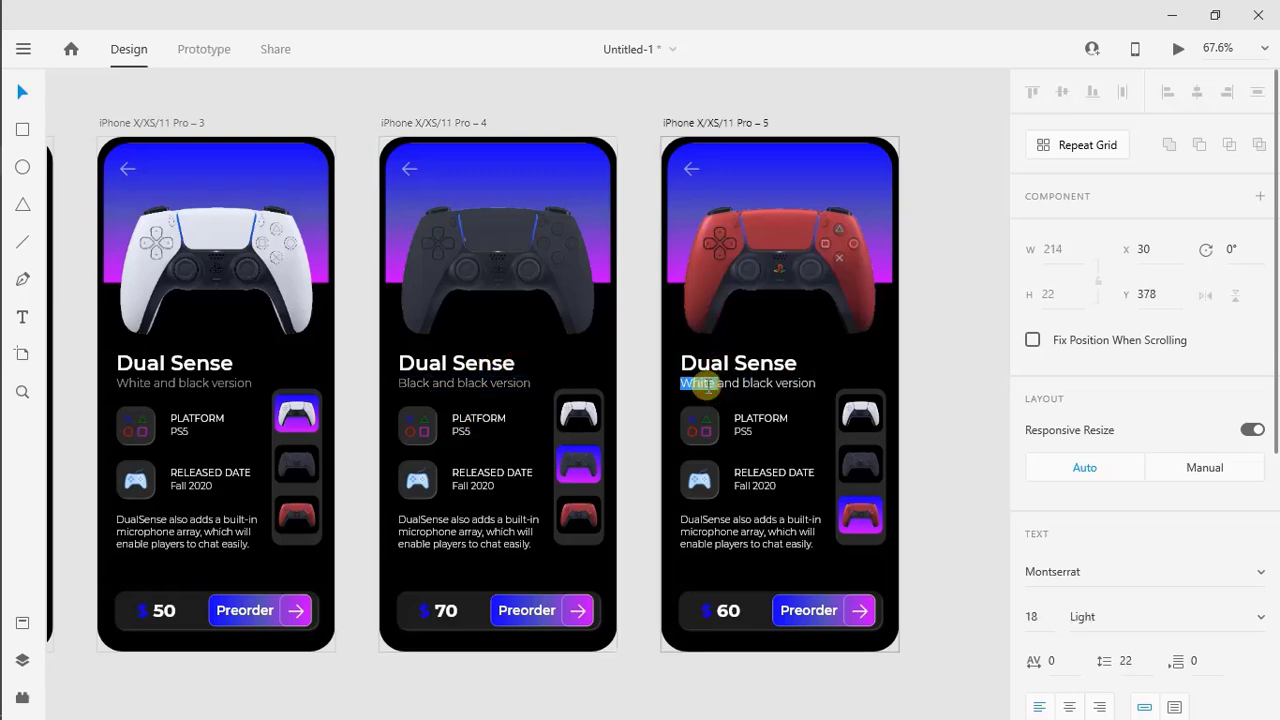
{"action": "left_click", "coordinate": [926, 428]}
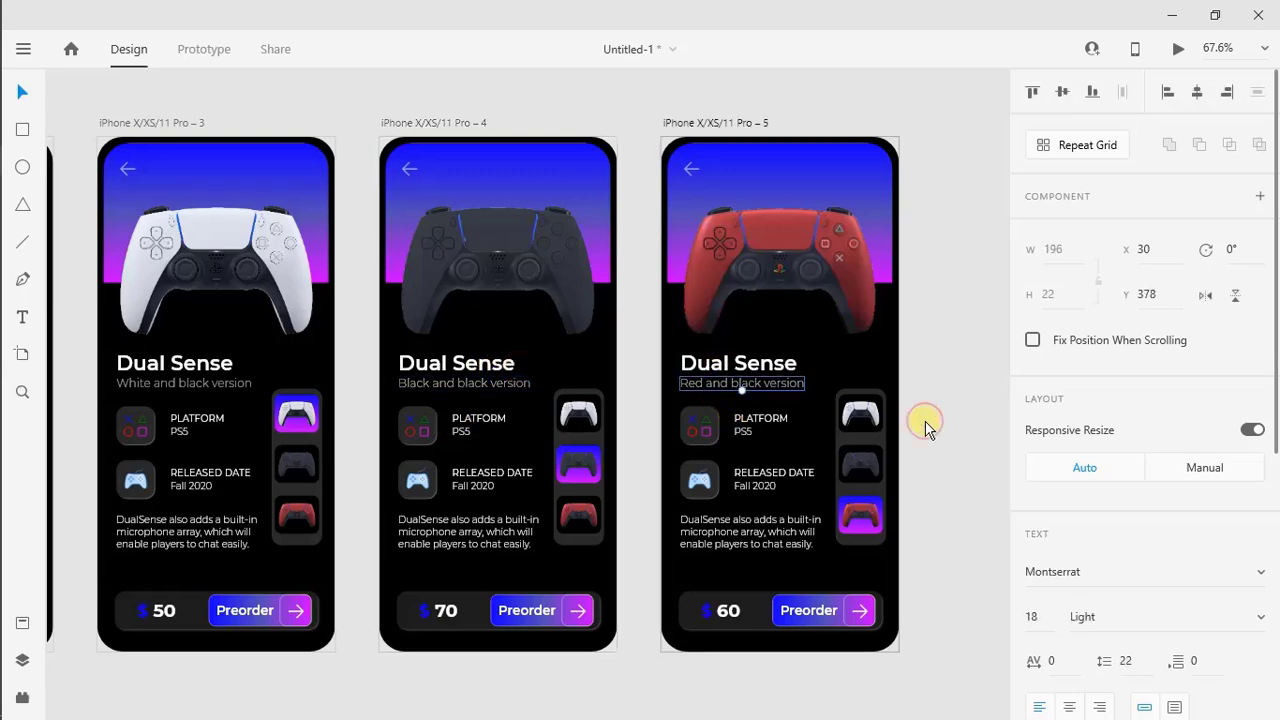
Prototype a Drag interaction from artboard 1's white controller card to artboard 2, using Auto-Animate with Ease In-Out easing
{"action": "key", "text": "ctrl+0"}
{"action": "left_click", "coordinate": [837, 186]}
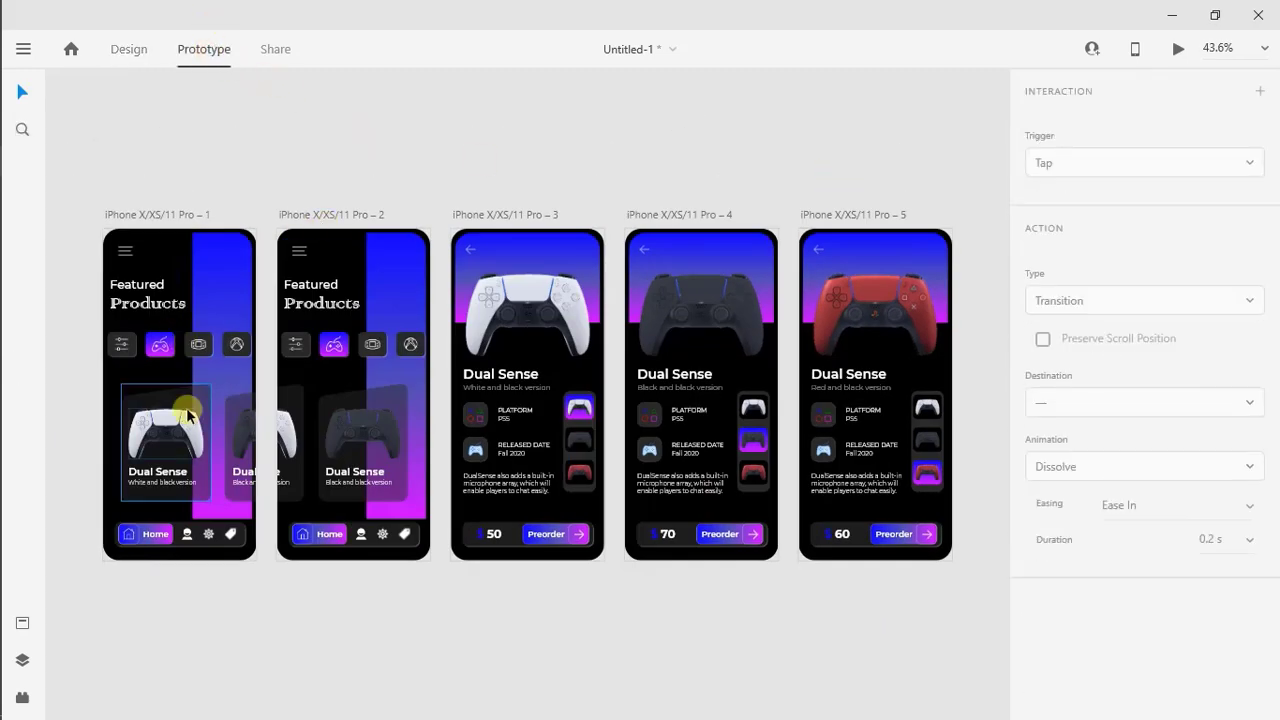
{"action": "left_click", "coordinate": [205, 438]}
{"action": "left_click_drag", "start_coordinate": [213, 445], "coordinate": [295, 366]}
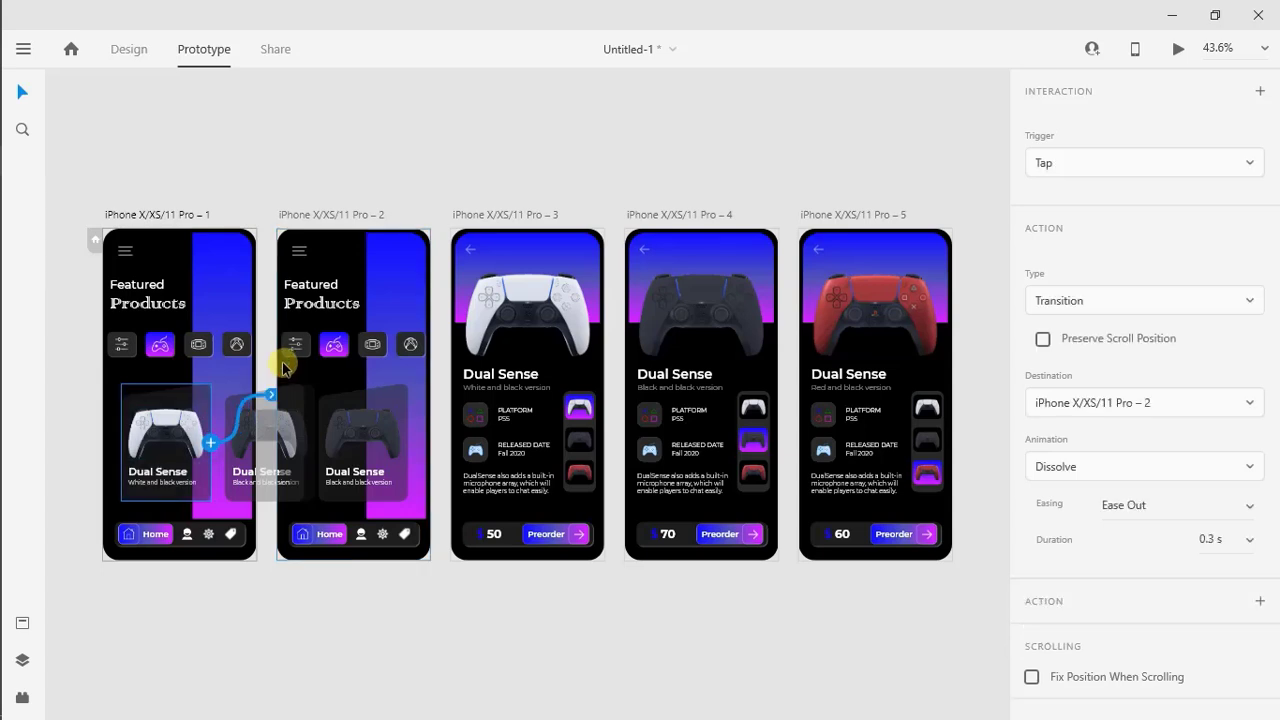
{"action": "left_click", "coordinate": [1100, 166]}
{"action": "left_click", "coordinate": [1080, 197]}
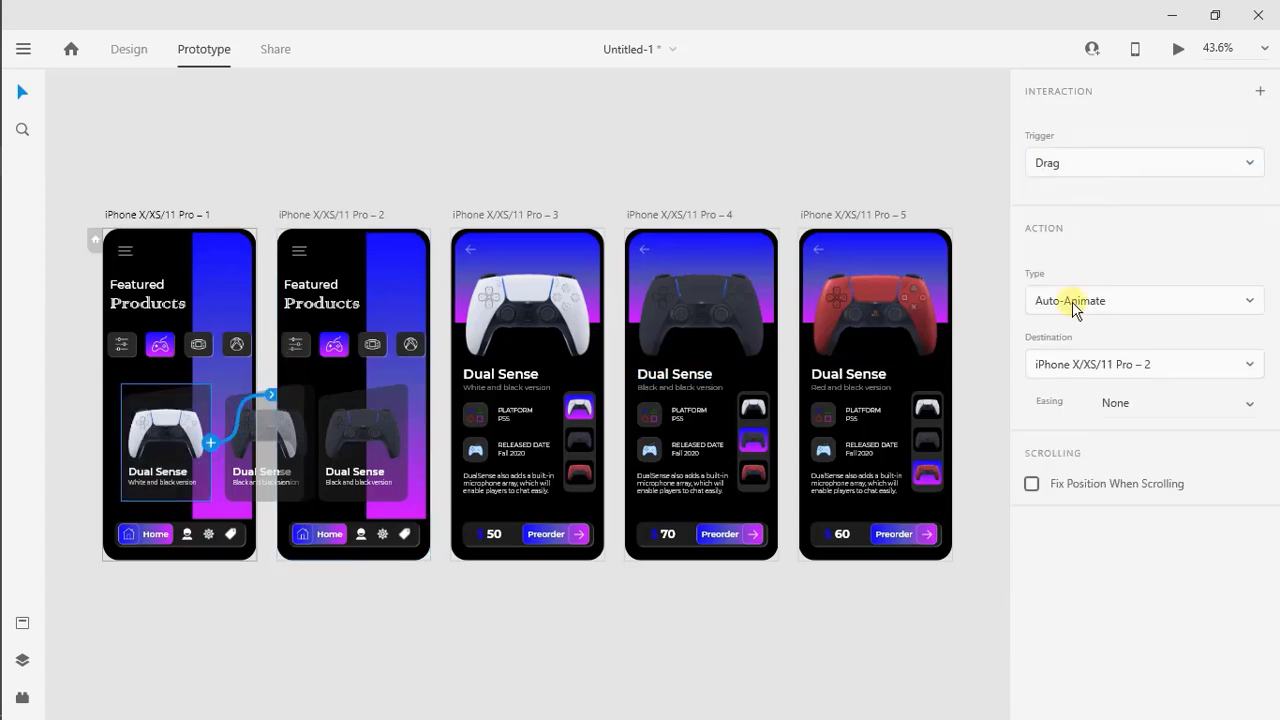
{"action": "left_click", "coordinate": [1246, 420]}
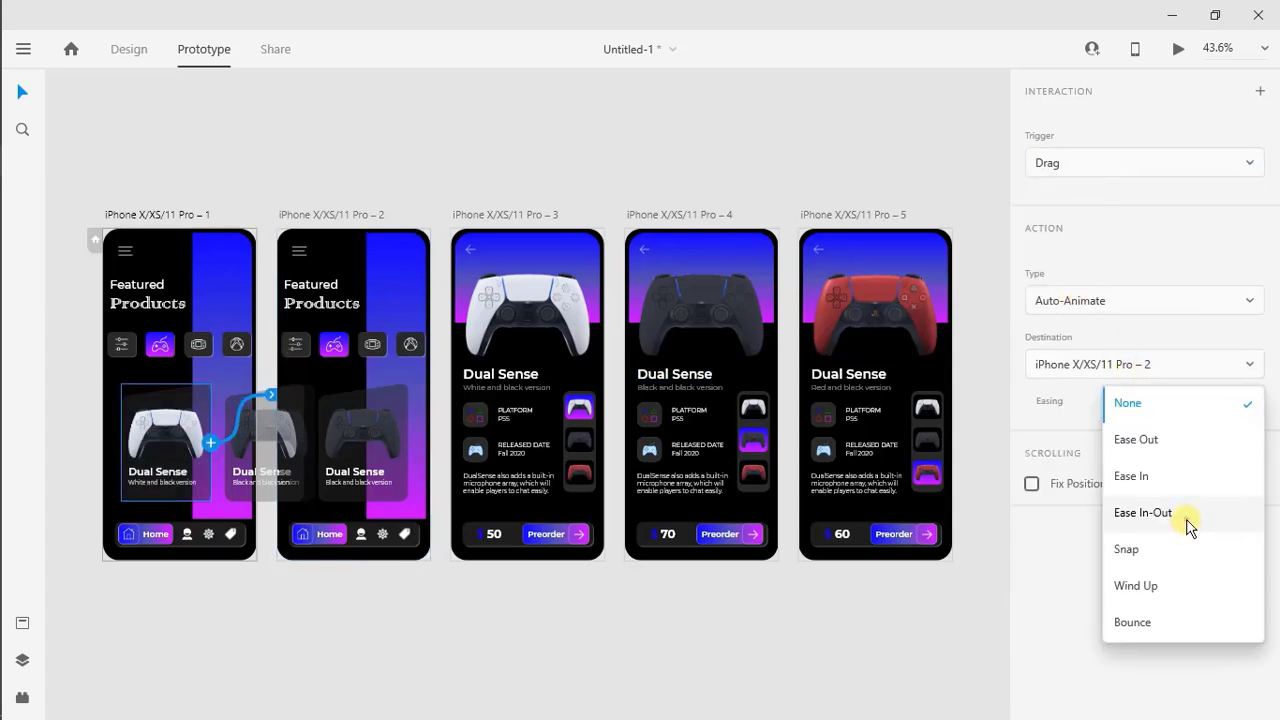
{"action": "left_click", "coordinate": [1192, 521]}
{"action": "left_click", "coordinate": [586, 622]}
Link artboard 2's black controller card back to artboard 1 with a Drag trigger, Auto-Animate and Ease In-Out easing
{"action": "left_click", "coordinate": [394, 443]}
{"action": "left_click_drag", "start_coordinate": [406, 442], "coordinate": [255, 368]}
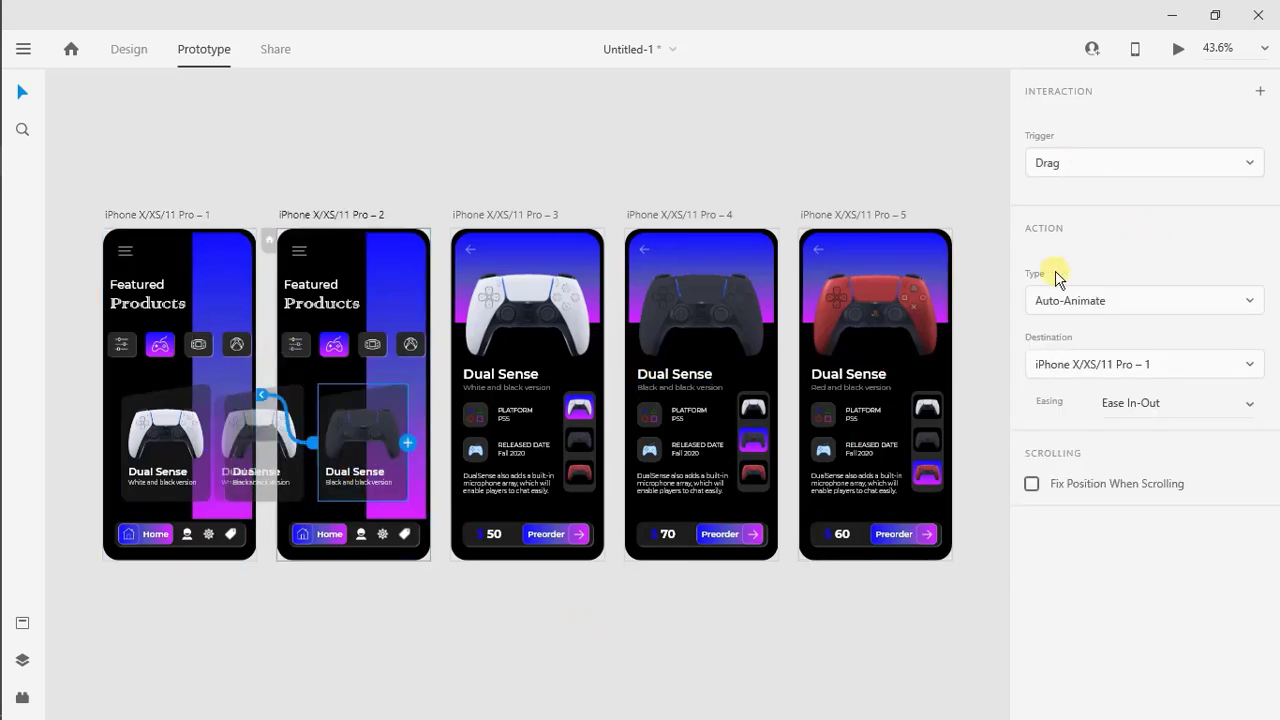
{"action": "left_click", "coordinate": [521, 594]}
Add a Tap interaction from artboard 1's white controller card to artboard 3, using Auto-Animate, Ease Out and a 0.8 s duration
{"action": "left_click", "coordinate": [160, 458]}
{"action": "left_click_drag", "start_coordinate": [208, 442], "coordinate": [465, 380]}
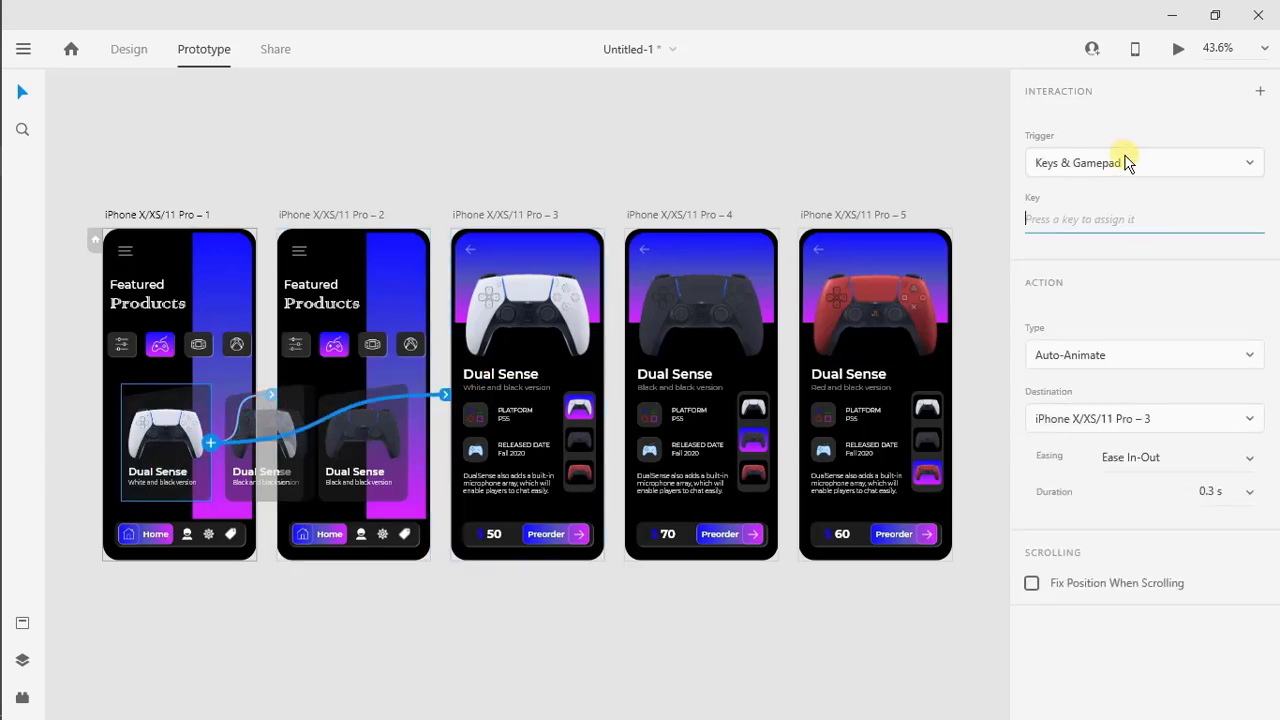
{"action": "left_click", "coordinate": [1121, 165]}
{"action": "left_click", "coordinate": [1116, 133]}
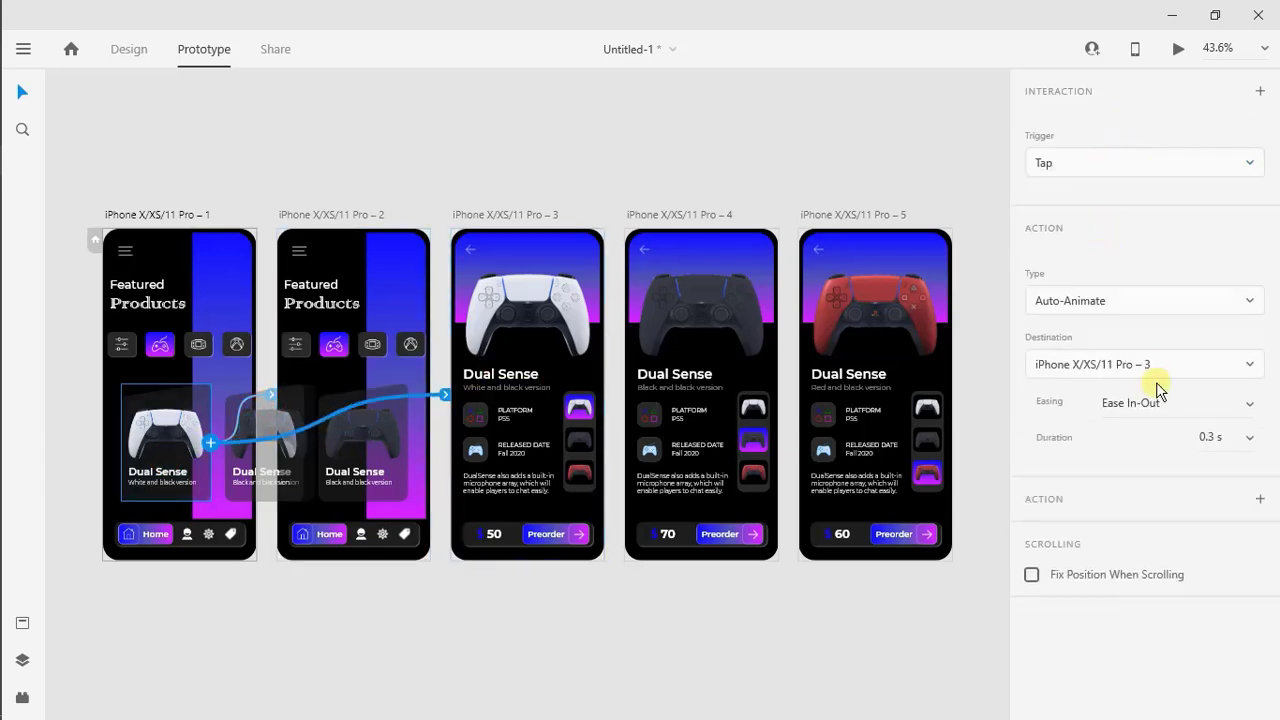
{"action": "left_click", "coordinate": [1250, 403]}
{"action": "left_click", "coordinate": [1220, 346]}
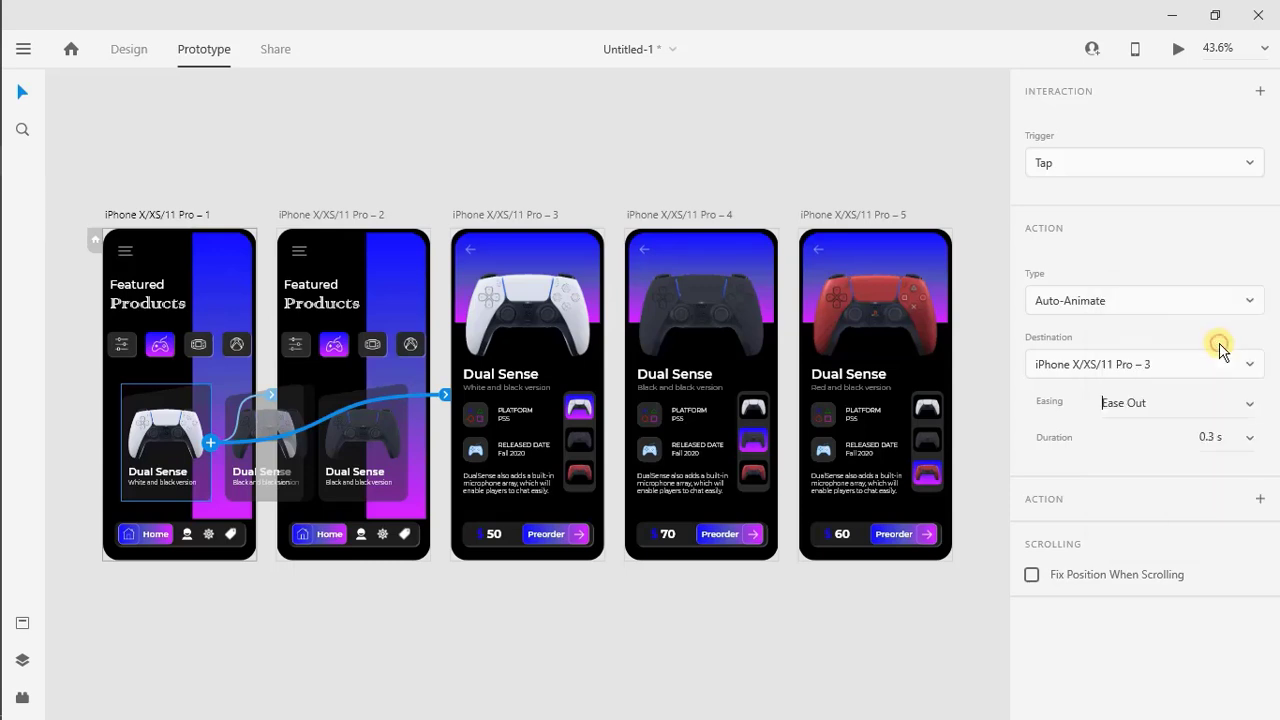
{"action": "left_click", "coordinate": [1252, 440]}
{"action": "left_click", "coordinate": [1217, 478]}
{"action": "left_click", "coordinate": [534, 663]}
Add a Tap interaction from artboard 2's black controller card to artboard 4, using Auto-Animate, Ease Out and 0.8 s
{"action": "left_click", "coordinate": [390, 485]}
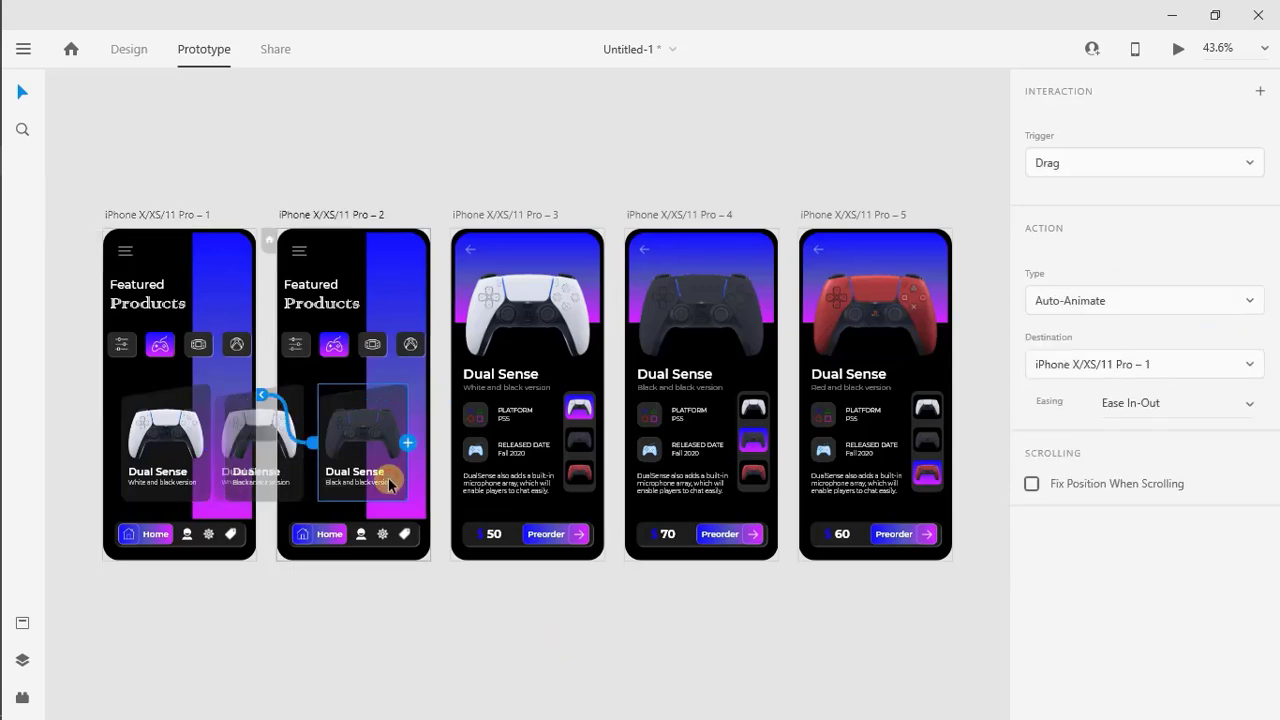
{"action": "left_click_drag", "start_coordinate": [407, 446], "coordinate": [655, 345]}
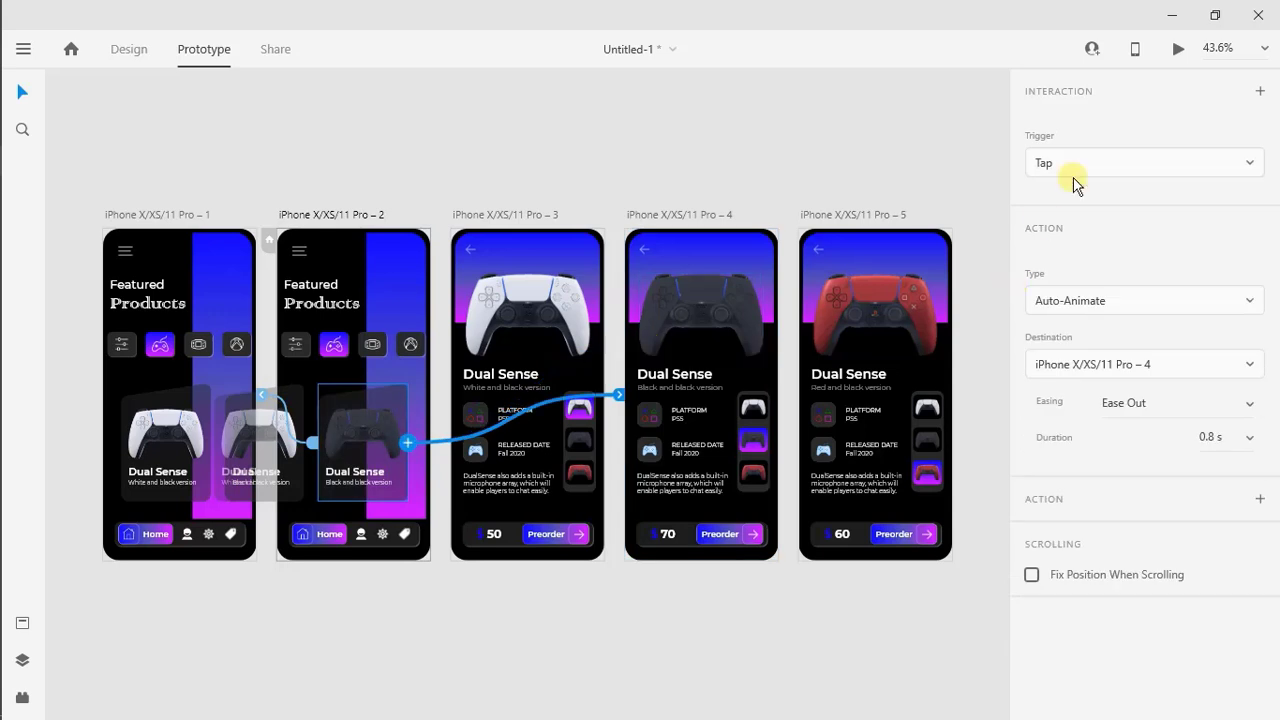
{"action": "left_click", "coordinate": [1249, 437]}
{"action": "left_click", "coordinate": [1240, 434]}
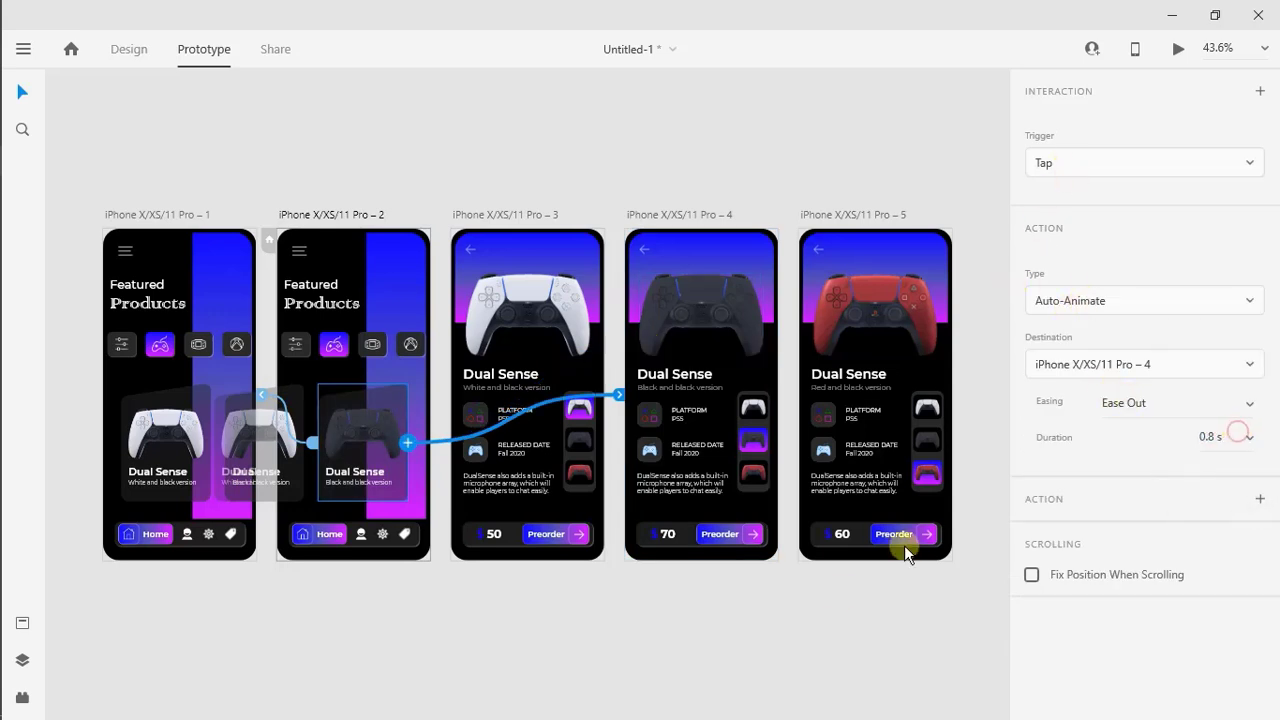
Link artboard 3's black thumbnail to artboard 4 and its red thumbnail to artboard 5, both on Tap with Auto-Animate
{"action": "left_click", "coordinate": [582, 444]}
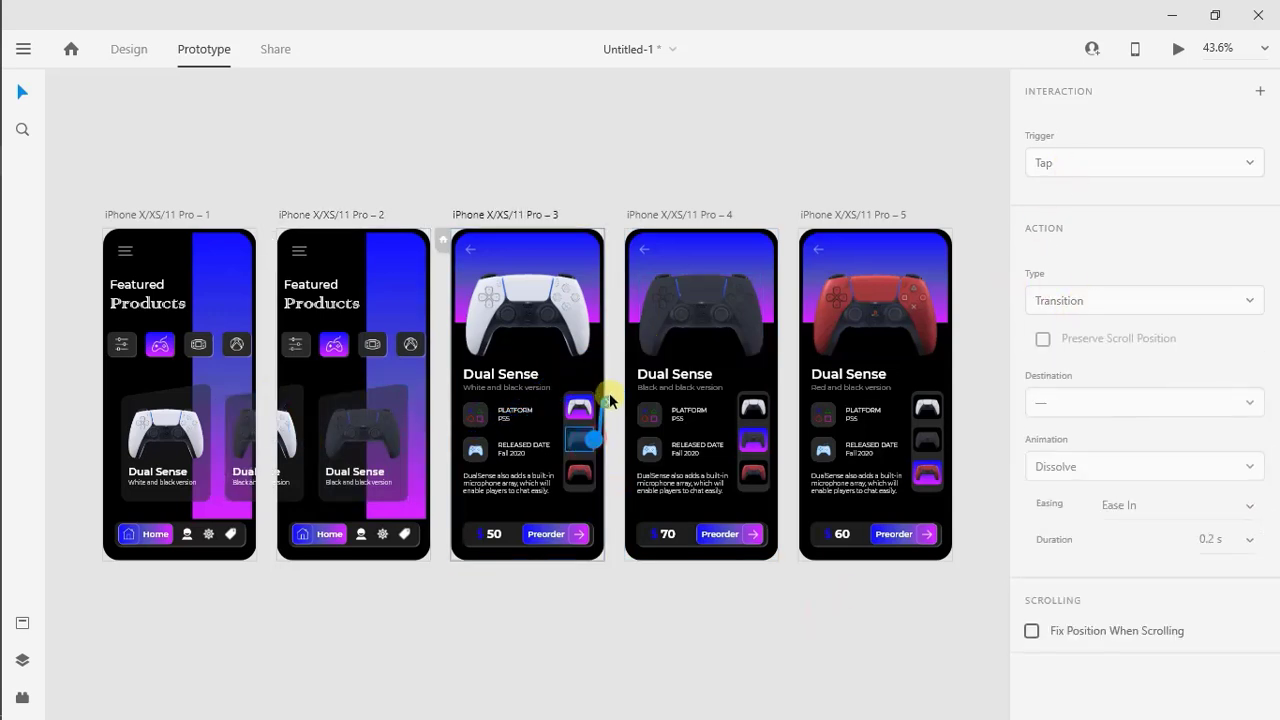
{"action": "left_click_drag", "start_coordinate": [610, 400], "coordinate": [652, 365]}
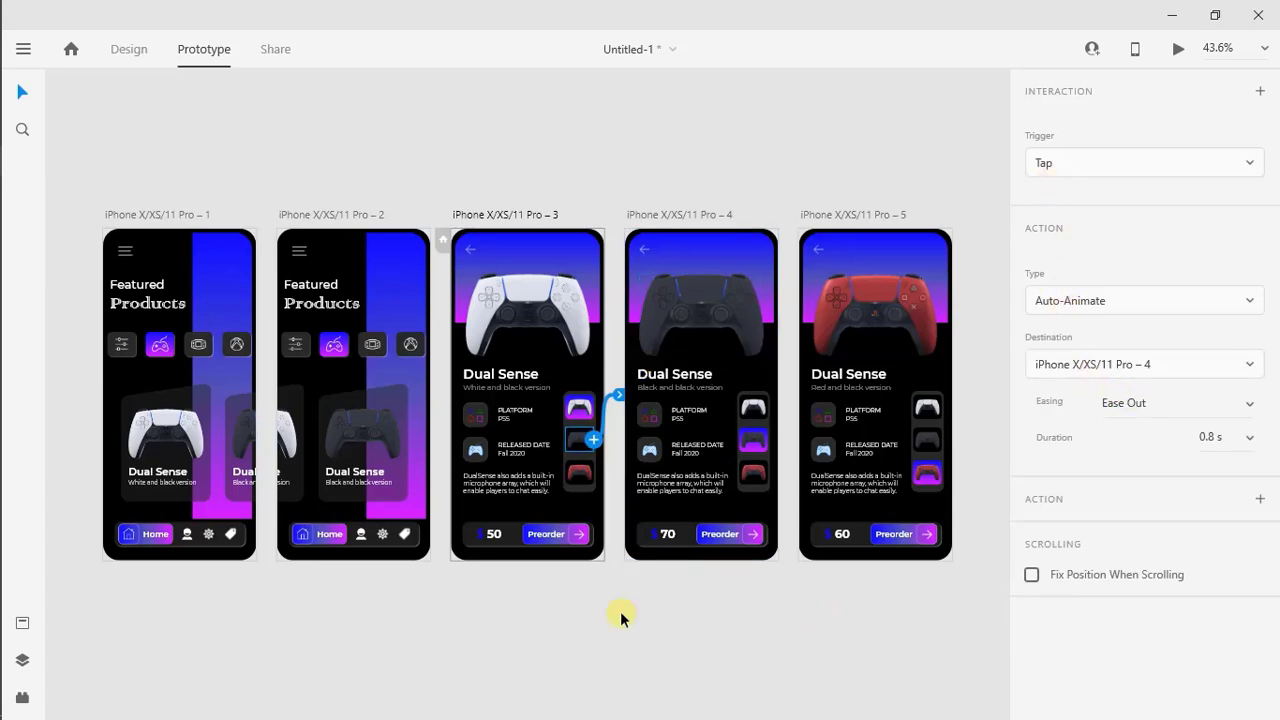
{"action": "left_click", "coordinate": [578, 473]}
{"action": "left_click_drag", "start_coordinate": [593, 473], "coordinate": [860, 340]}
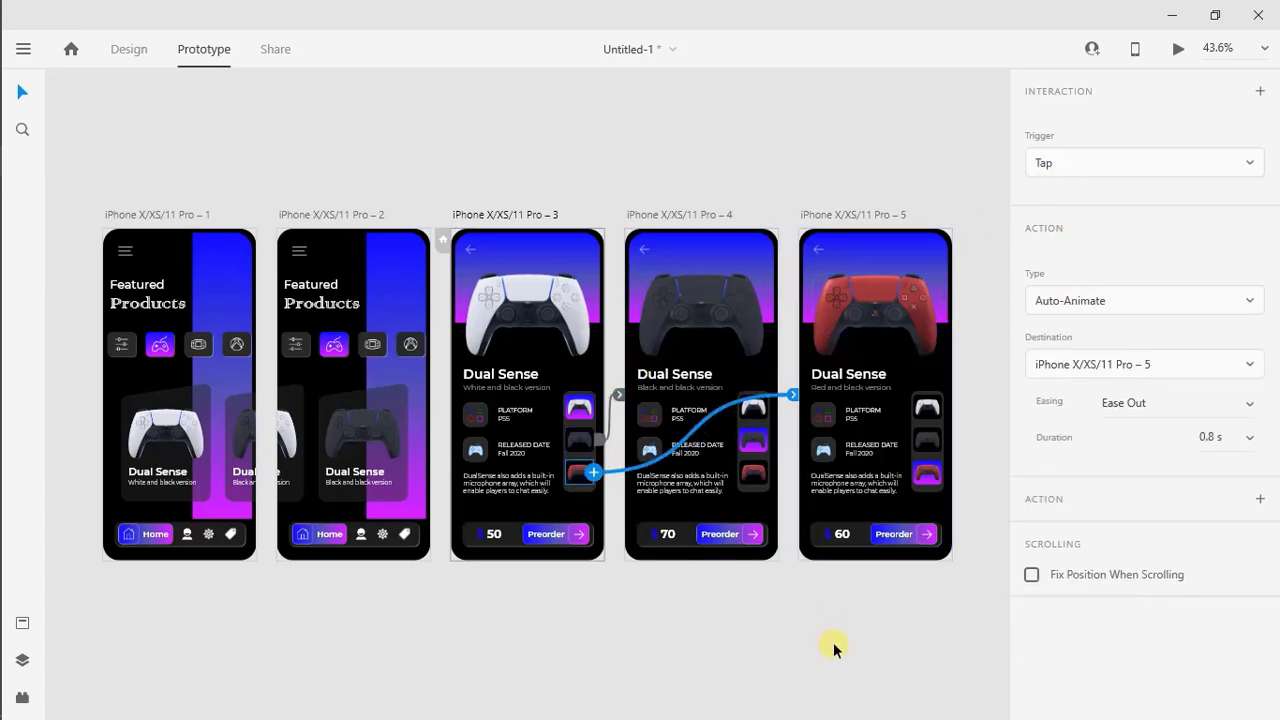
Link artboard 4's white thumbnail to artboard 3 and its red thumbnail to artboard 5
{"action": "left_click", "coordinate": [758, 410]}
{"action": "left_click_drag", "start_coordinate": [764, 410], "coordinate": [548, 378]}
{"action": "left_click", "coordinate": [760, 469]}
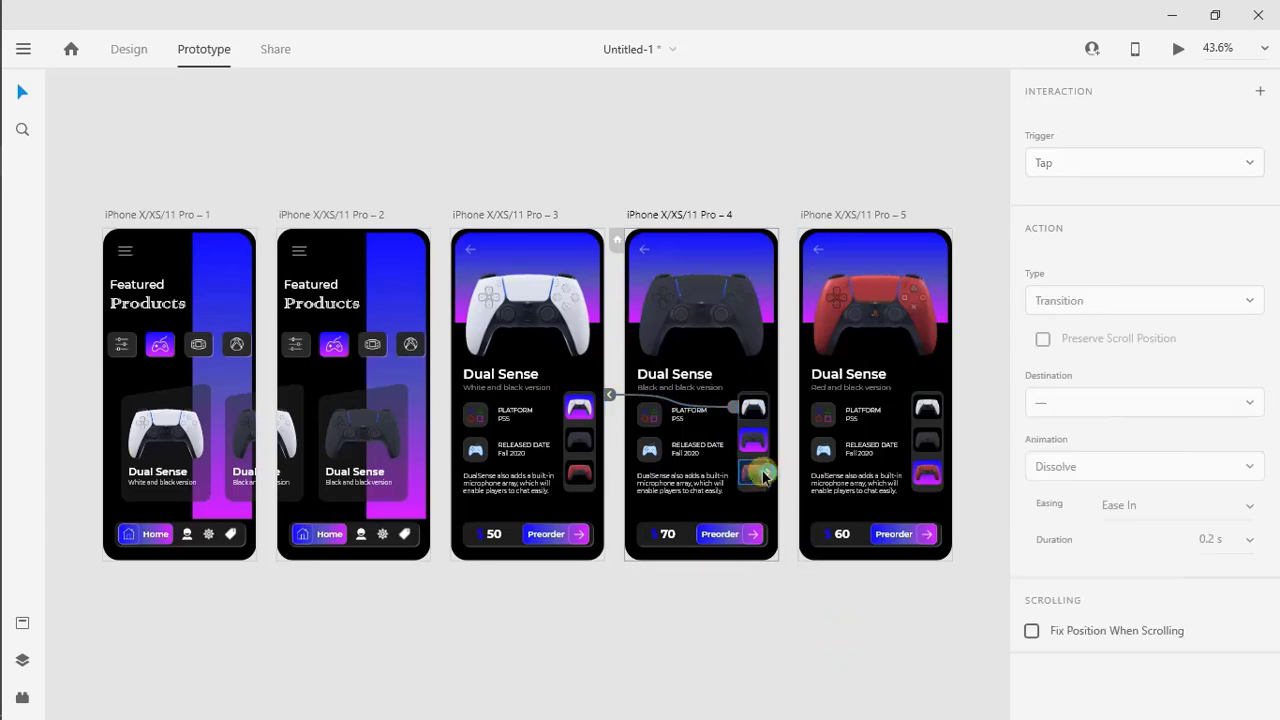
{"action": "left_click_drag", "start_coordinate": [766, 470], "coordinate": [812, 420]}
Link artboard 5's white thumbnail to artboard 3 and its black thumbnail to artboard 4
{"action": "left_click", "coordinate": [928, 410]}
{"action": "left_click_drag", "start_coordinate": [942, 408], "coordinate": [570, 335]}
{"action": "left_click", "coordinate": [930, 440]}
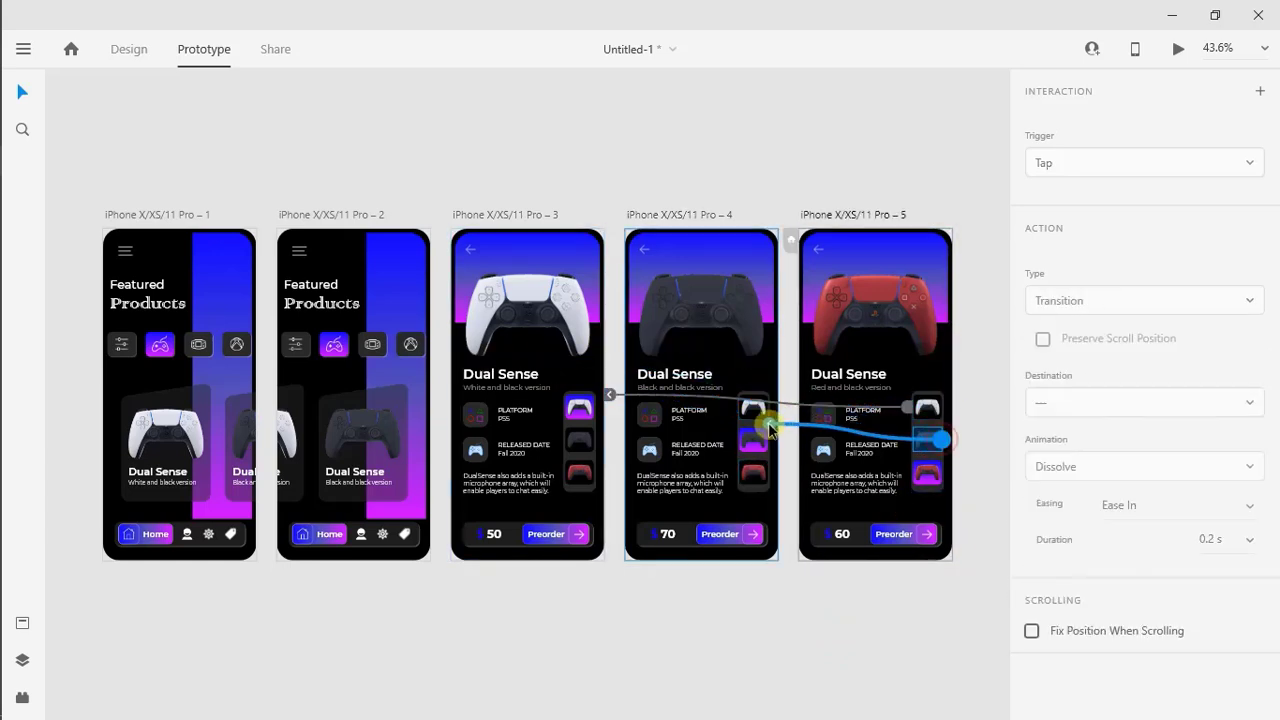
Link the back arrows on artboards 3, 4 and 5 to the home screen on artboard 1
{"action": "left_click", "coordinate": [473, 249]}
{"action": "left_click_drag", "start_coordinate": [475, 252], "coordinate": [243, 240]}
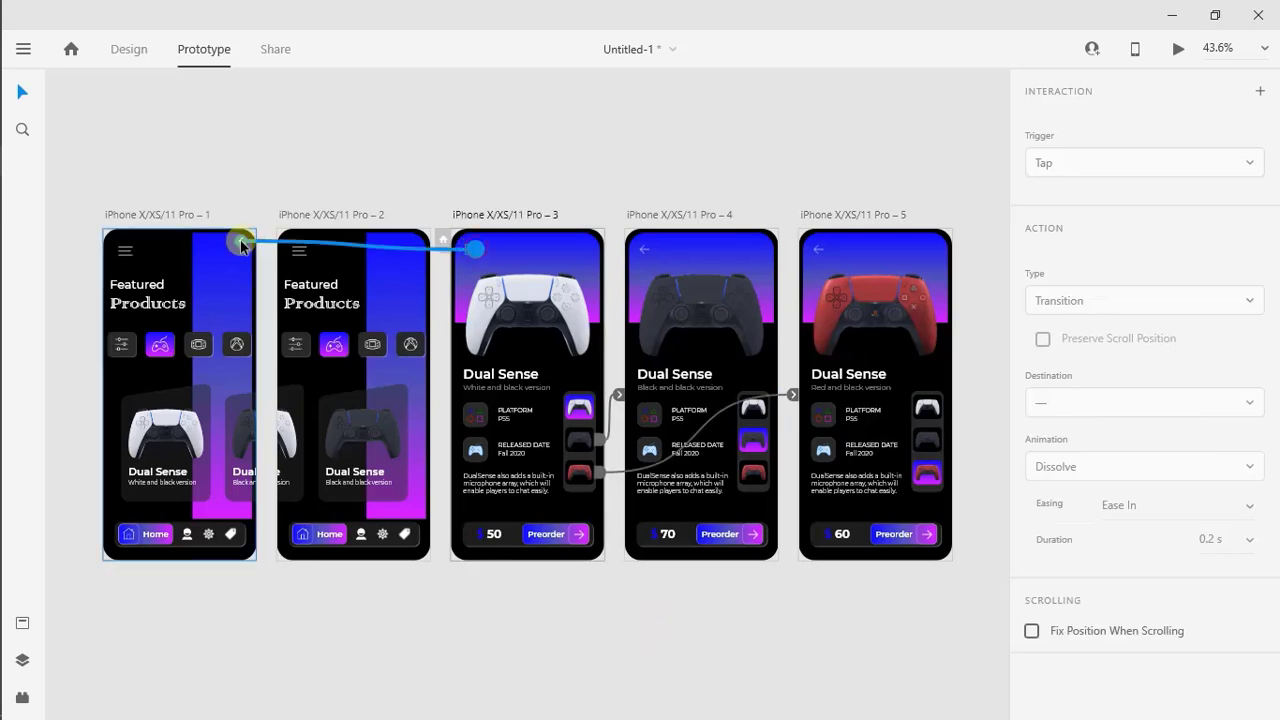
{"action": "left_click", "coordinate": [640, 251]}
{"action": "left_click_drag", "start_coordinate": [654, 252], "coordinate": [245, 276]}
{"action": "left_click", "coordinate": [818, 249]}
{"action": "left_click_drag", "start_coordinate": [818, 249], "coordinate": [208, 290]}
{"action": "left_click", "coordinate": [363, 597]}
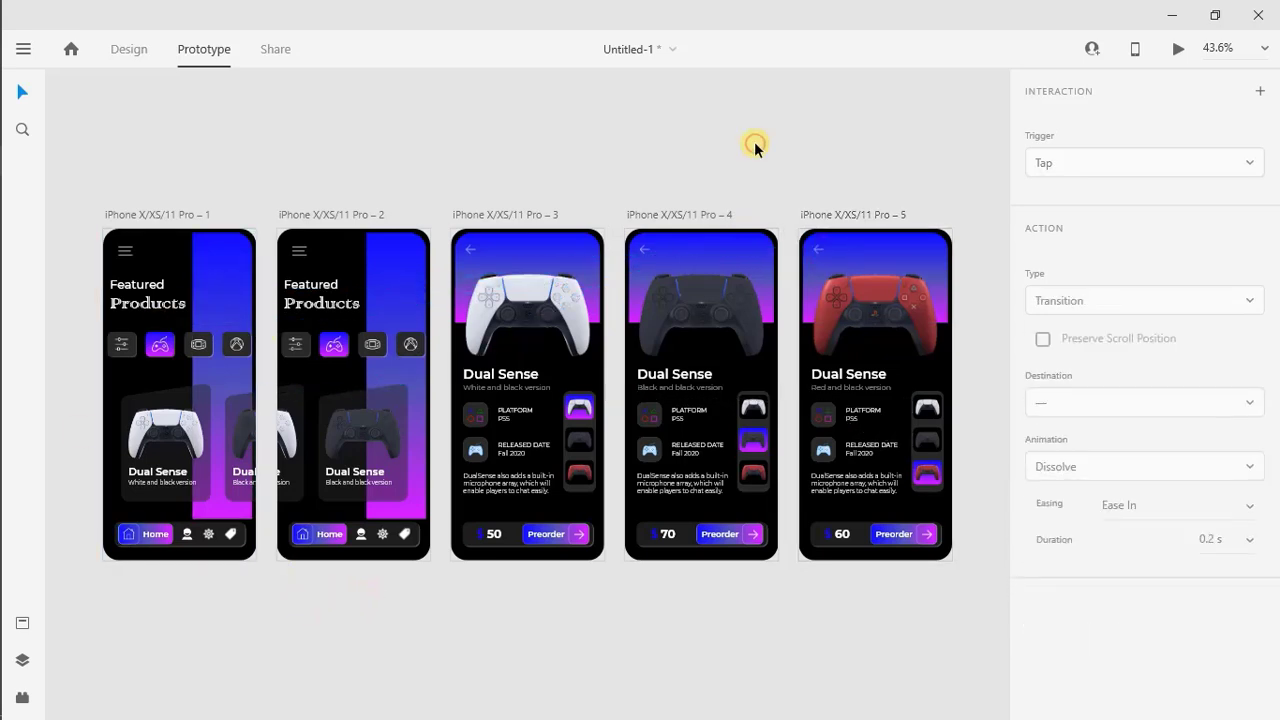
Preview the prototype and test swiping the product cards forward and back on the home screen
{"action": "left_click", "coordinate": [1179, 50]}
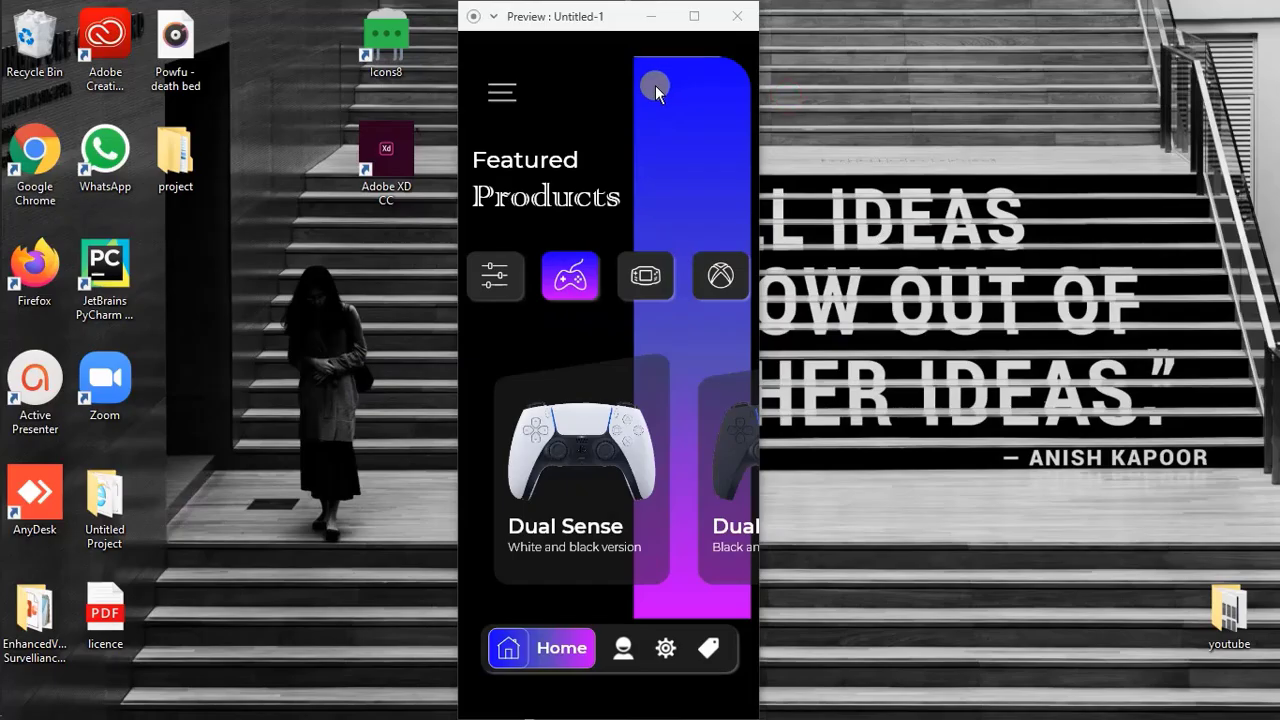
{"action": "left_click_drag", "start_coordinate": [591, 527], "coordinate": [386, 566]}
{"action": "left_click_drag", "start_coordinate": [479, 556], "coordinate": [710, 543]}
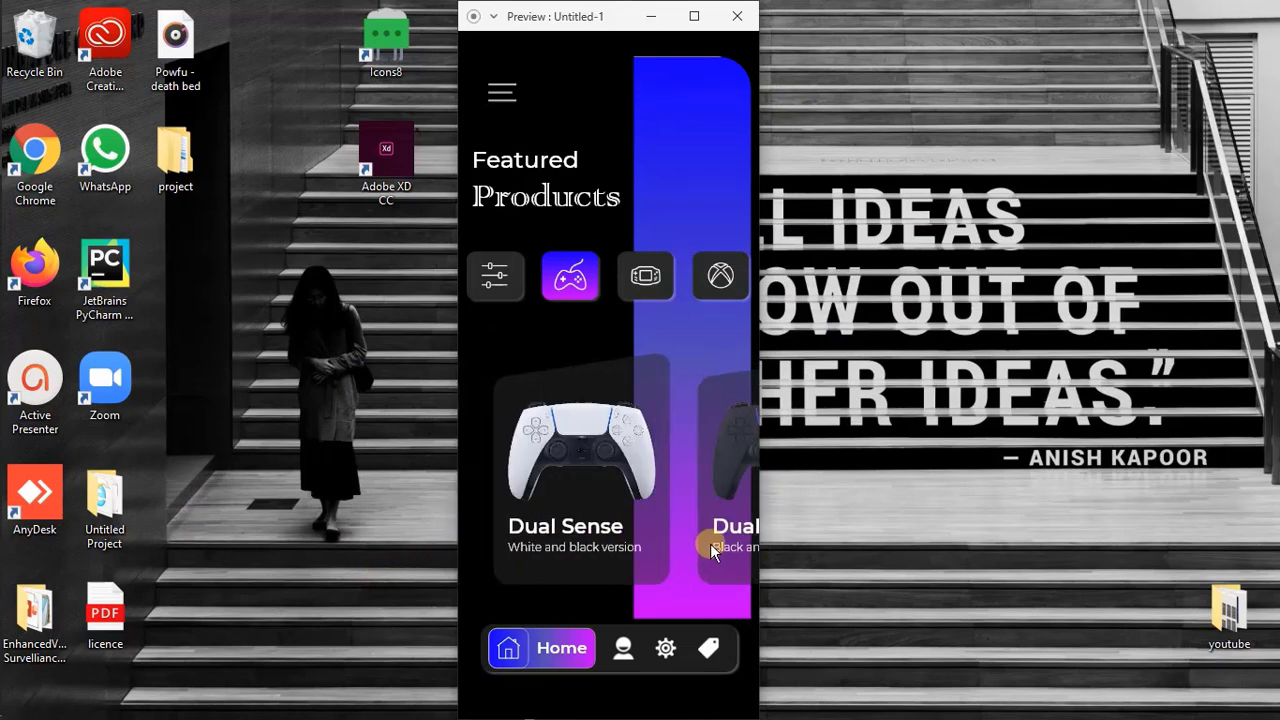
Test the white controller's detail screen, its black and red colour thumbnails and the back arrow, and close the preview
{"action": "left_click", "coordinate": [573, 461]}
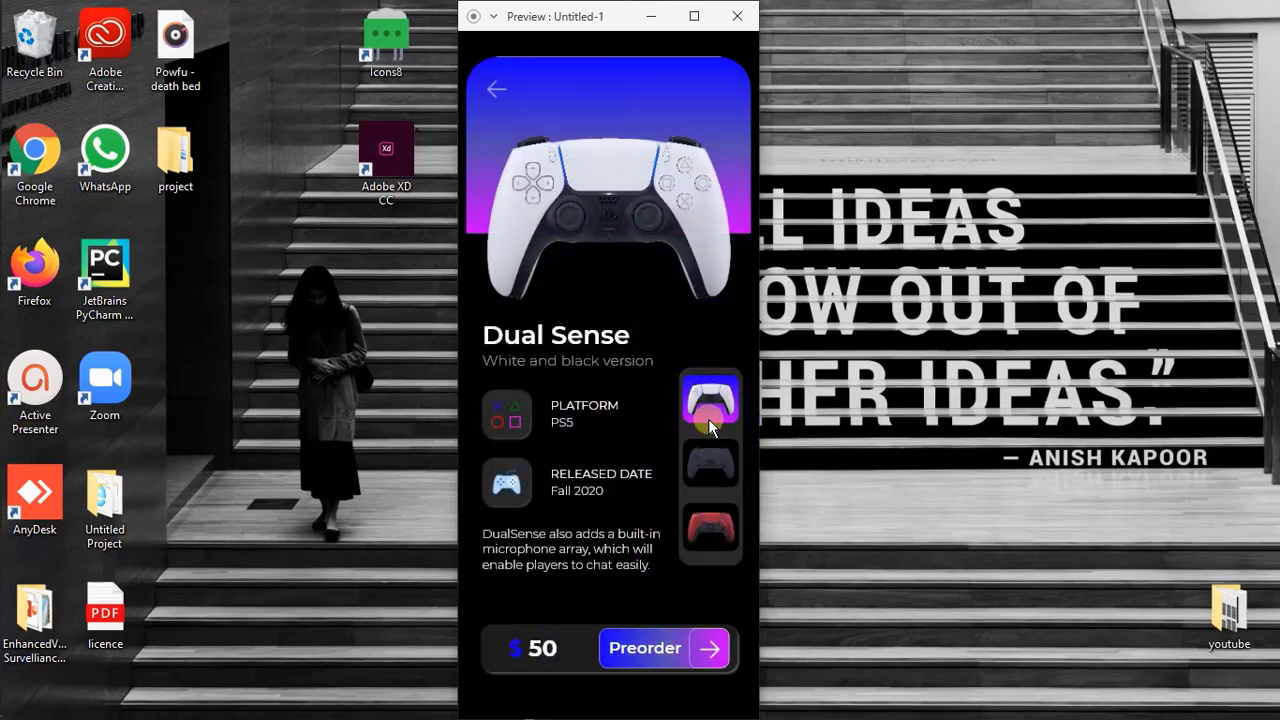
{"action": "left_click", "coordinate": [706, 464]}
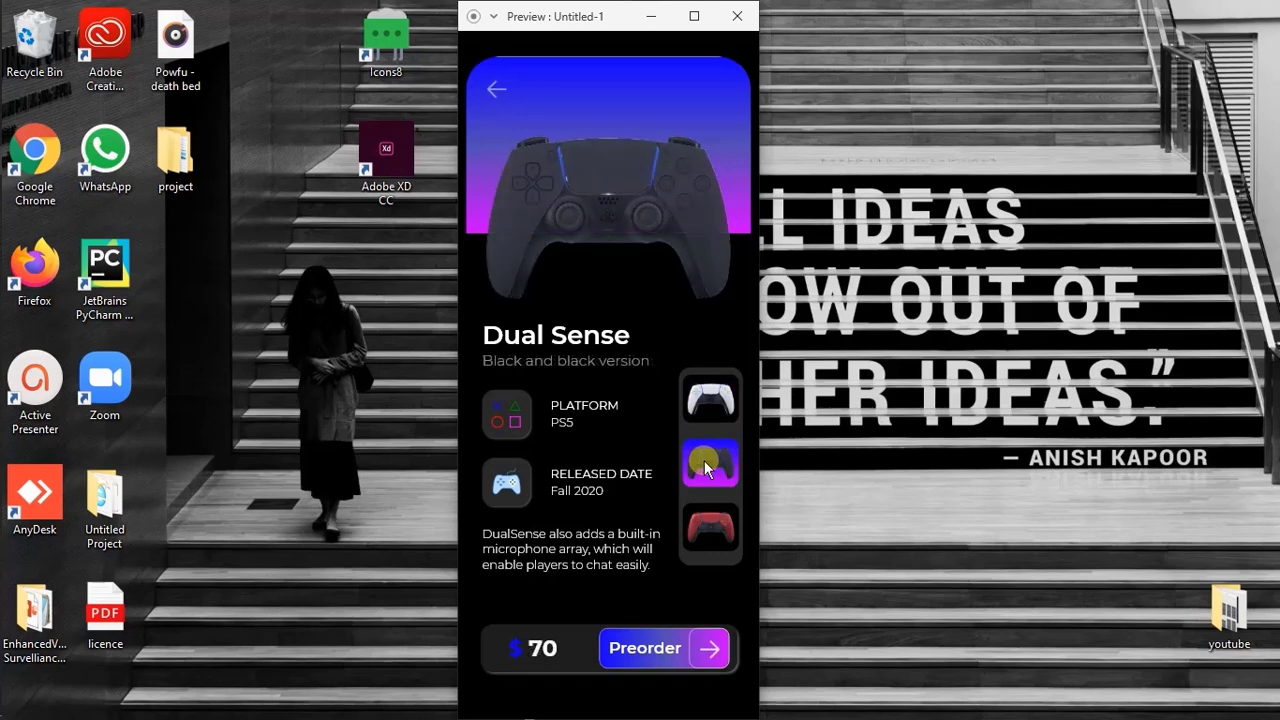
{"action": "left_click", "coordinate": [715, 530]}
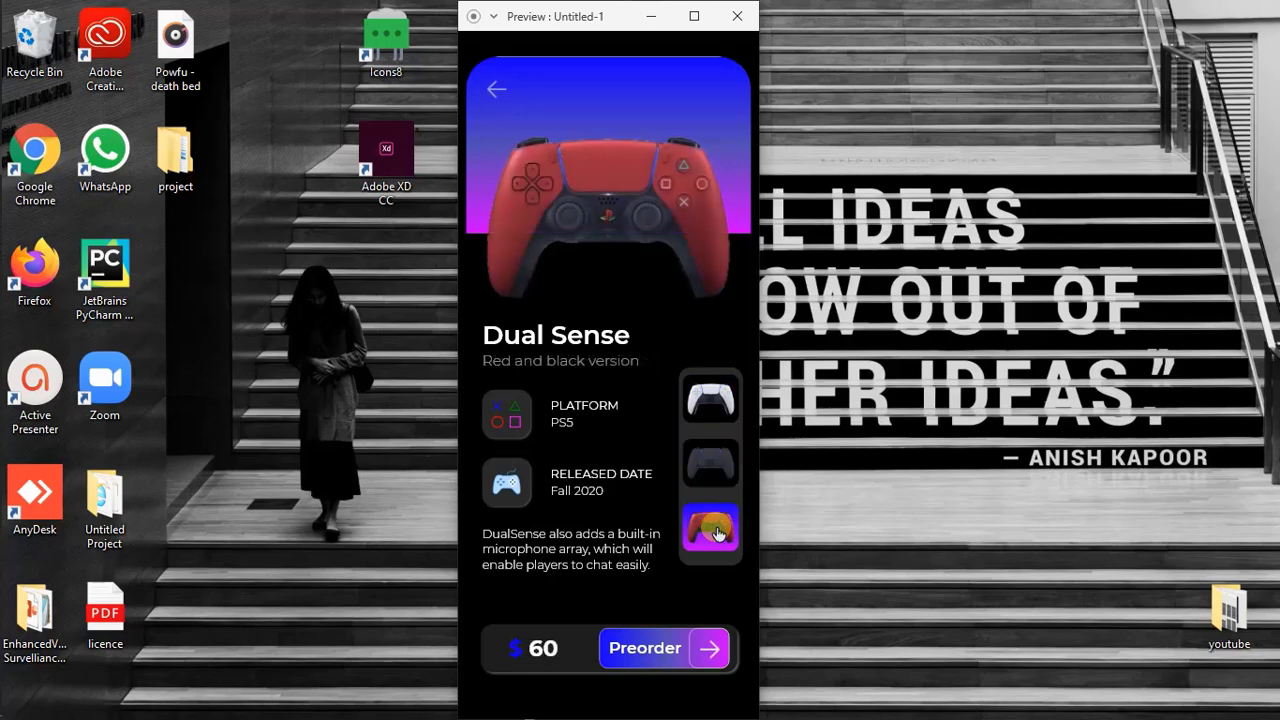
{"action": "left_click", "coordinate": [716, 474]}
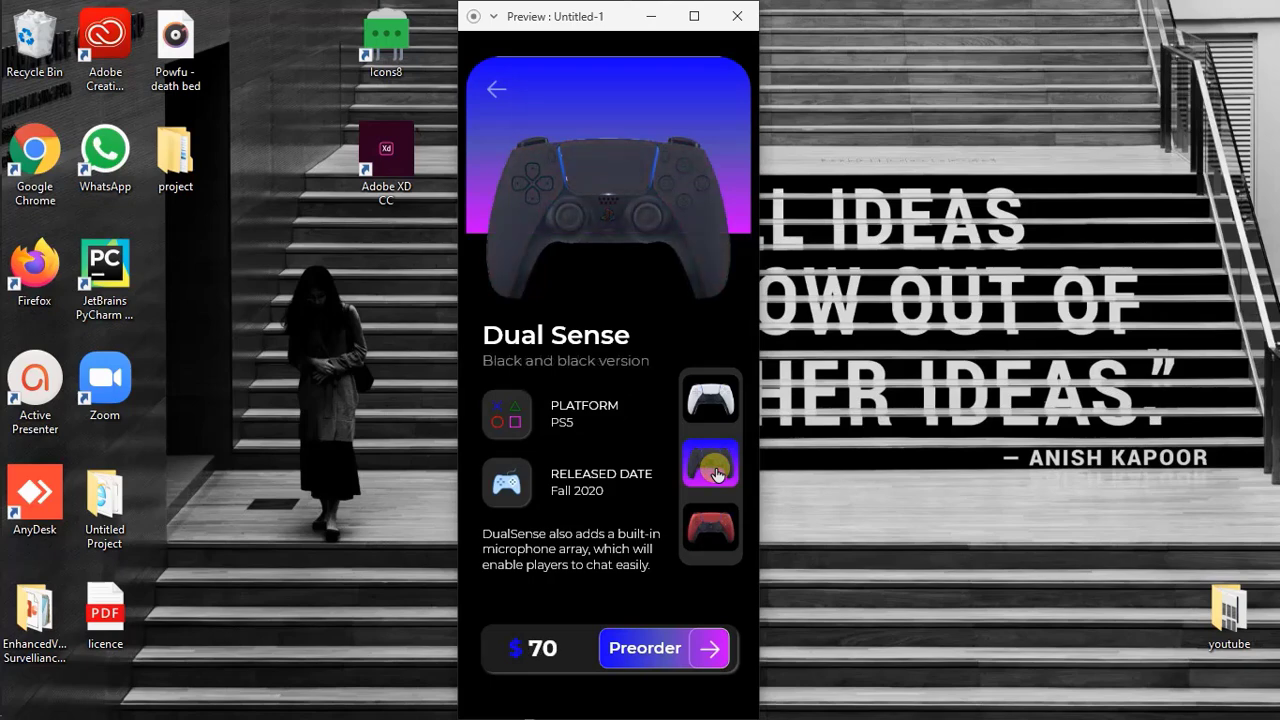
{"action": "left_click", "coordinate": [492, 95]}
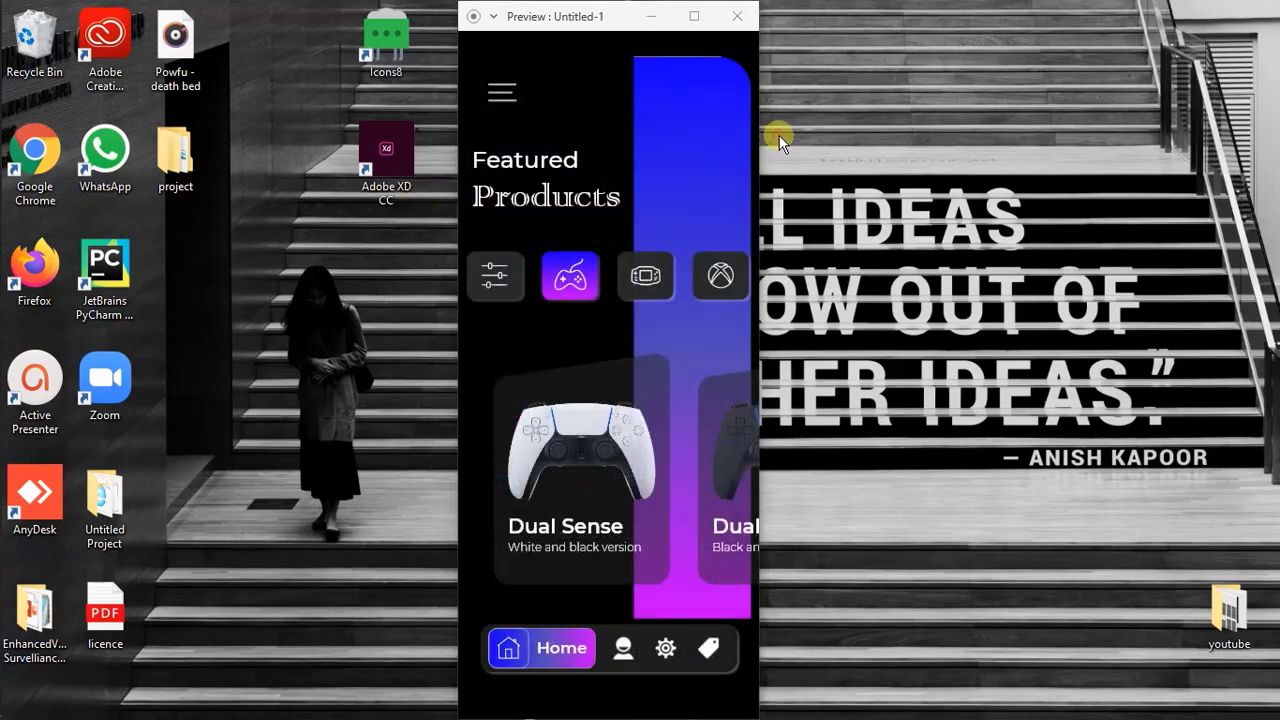
{"action": "left_click", "coordinate": [737, 16]}
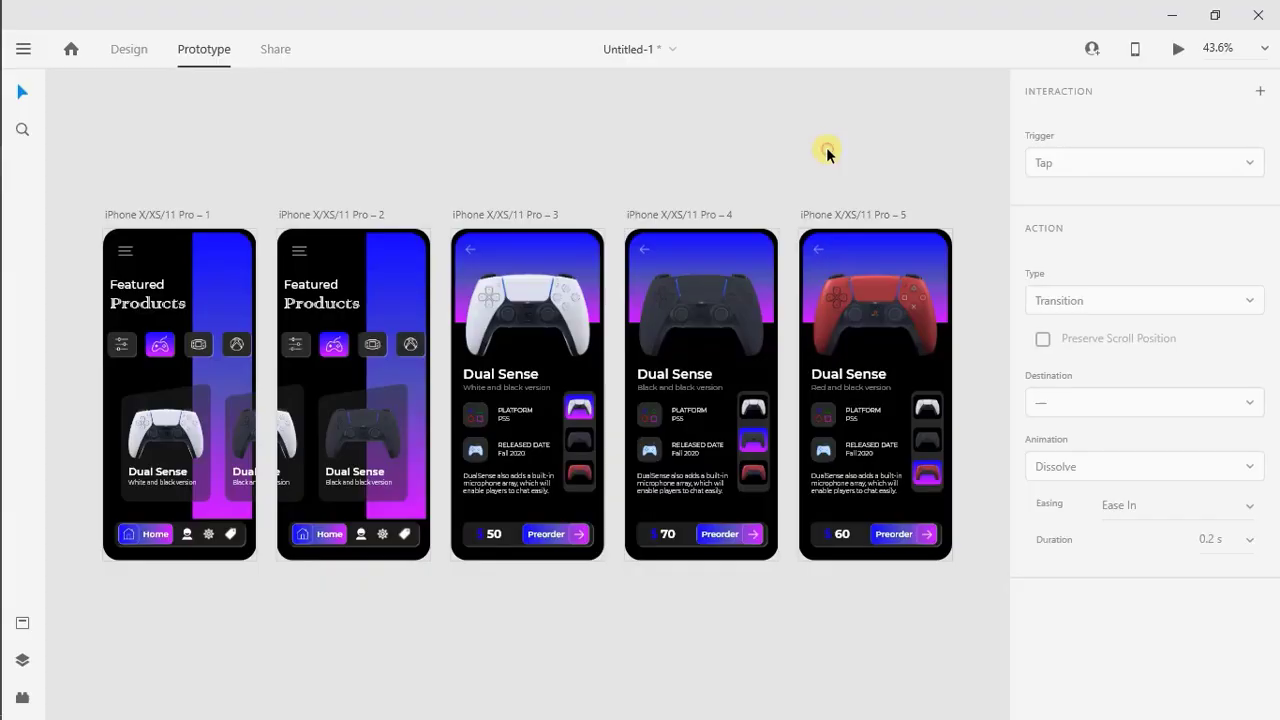